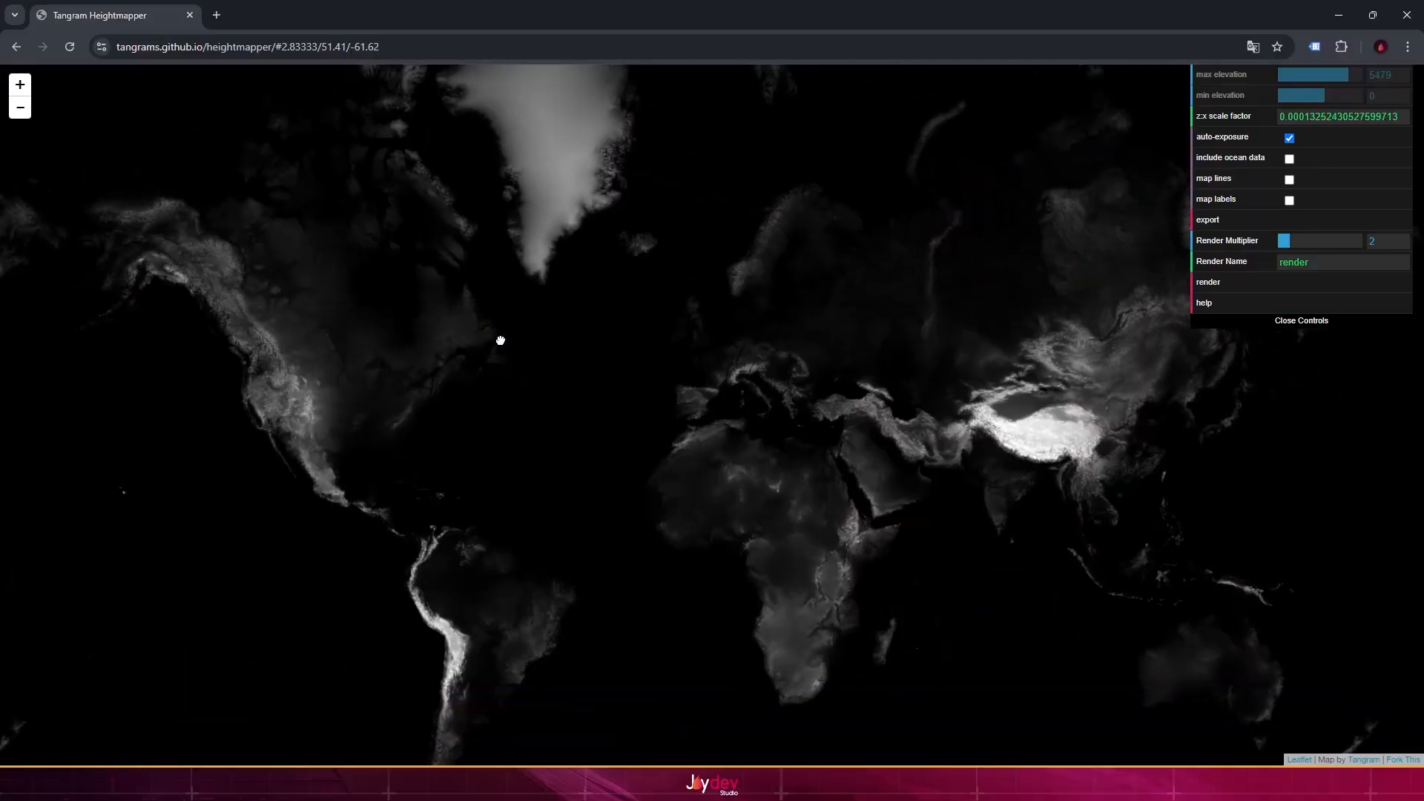
# Step: Turn off auto-exposure, try manual maximum and minimum elevation limits of 5376 and -4676, and turn auto-exposure back on
pyautogui.moveTo(499, 339); pyautogui.dragTo(746, 378)
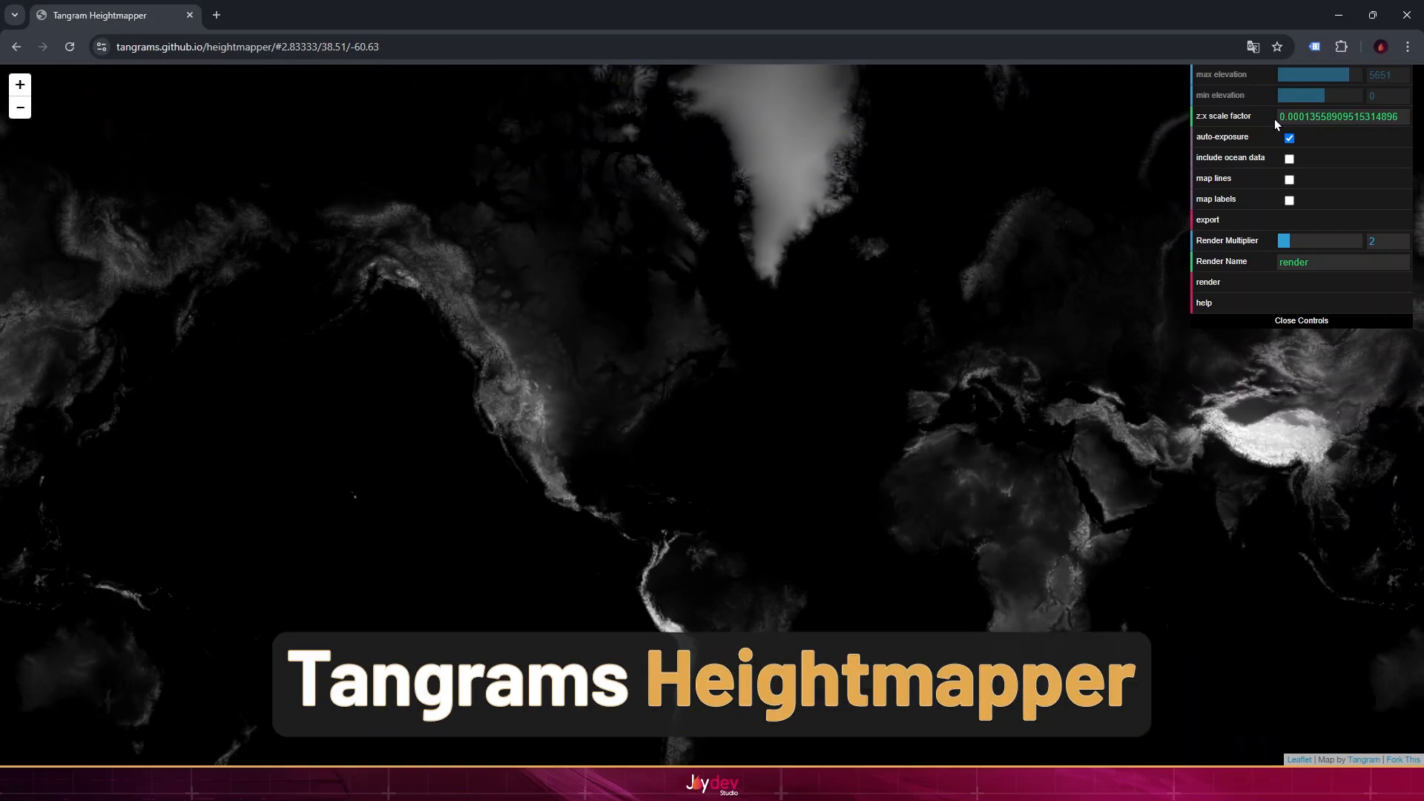
pyautogui.click(1295, 118)
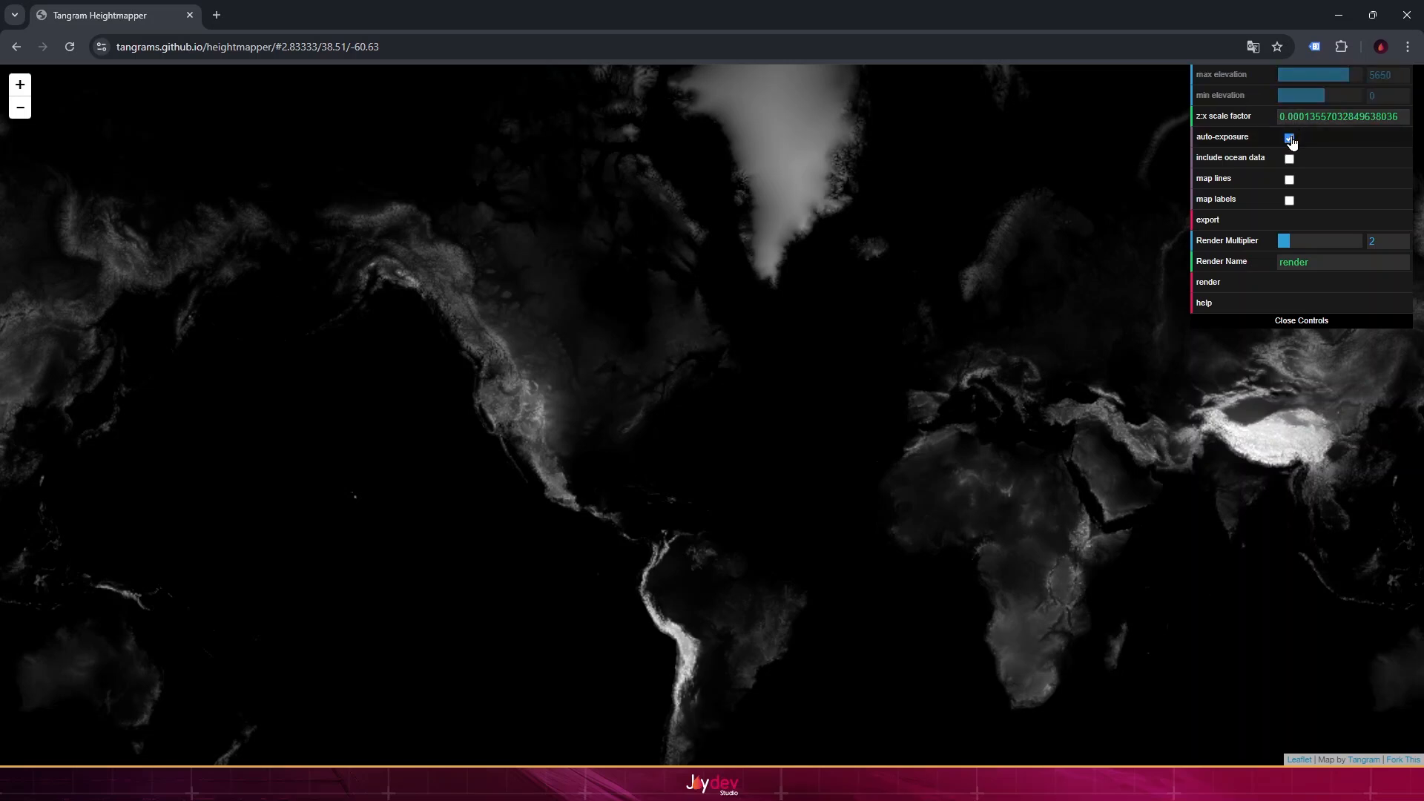
pyautogui.click(1290, 139)
pyautogui.moveTo(1330, 80); pyautogui.dragTo(1303, 116)
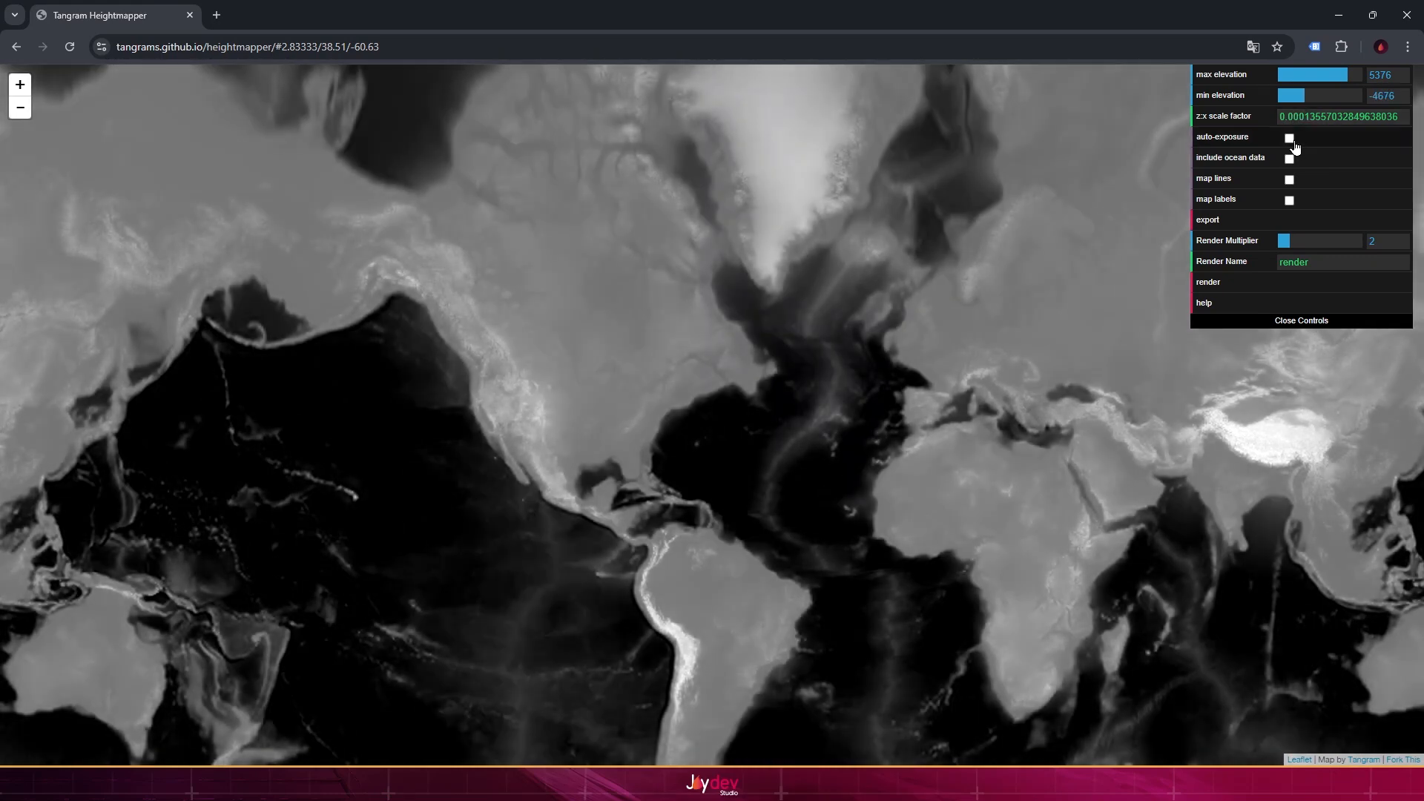
pyautogui.click(1290, 139)
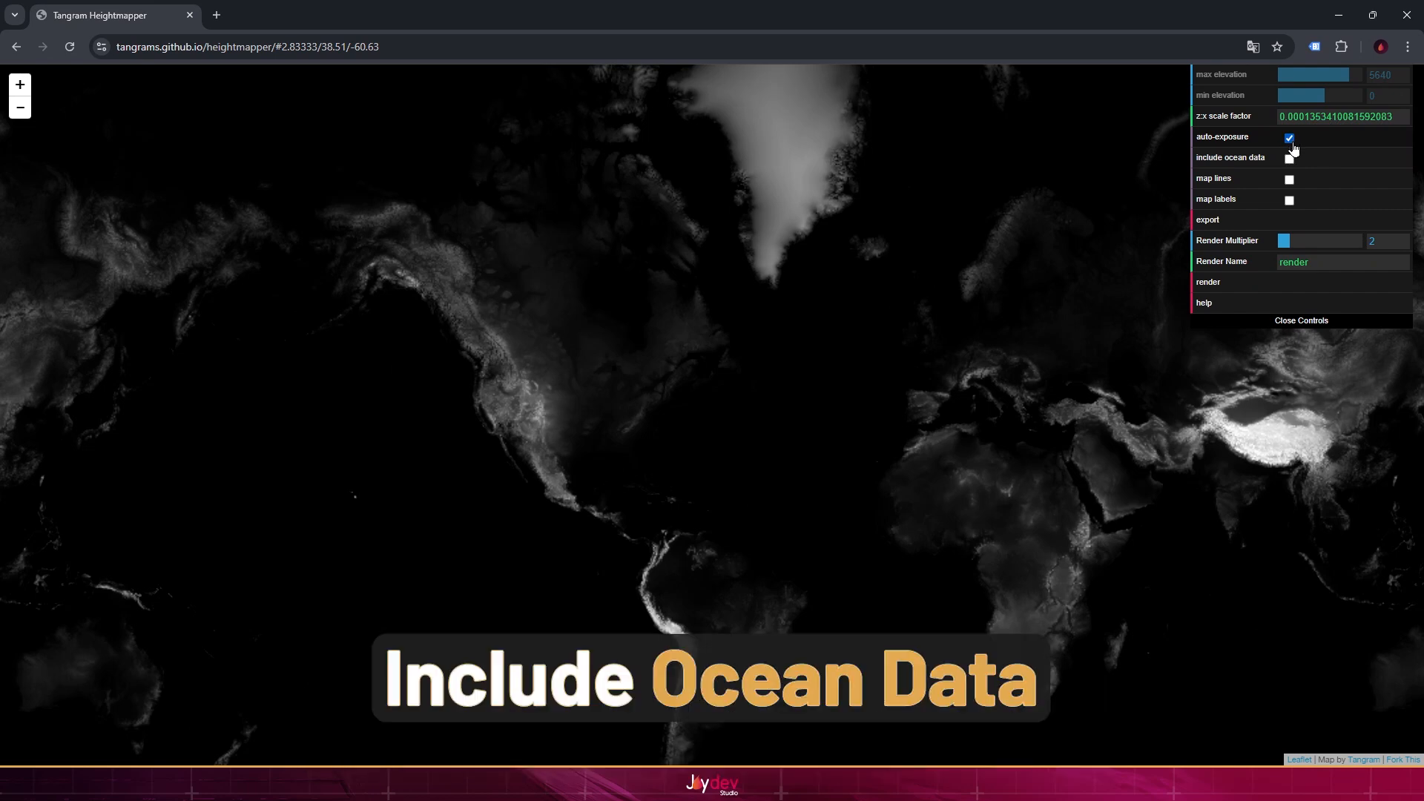
# Step: Preview the ocean data, map lines and map labels options one at a time, turning each off again
pyautogui.click(1289, 159)
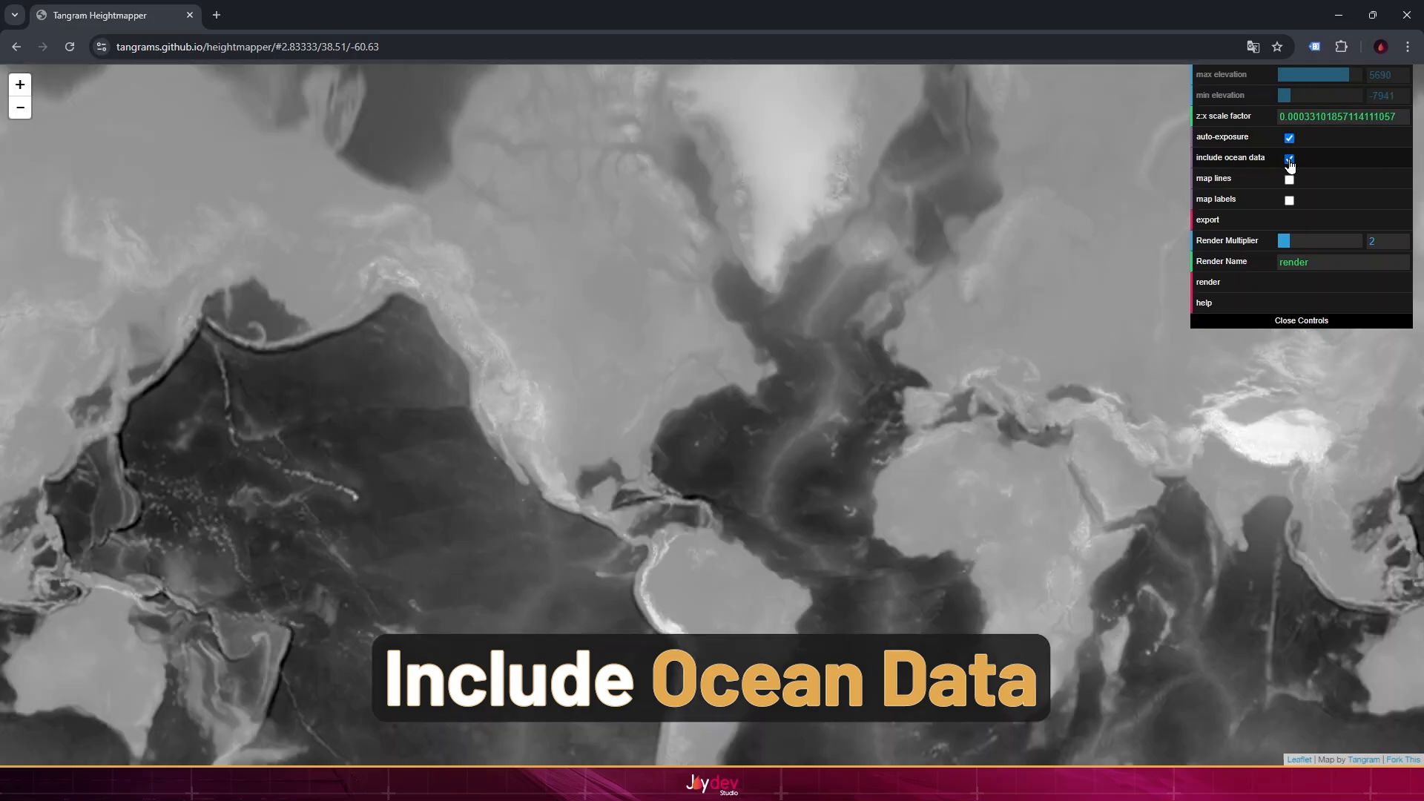
pyautogui.click(1291, 161)
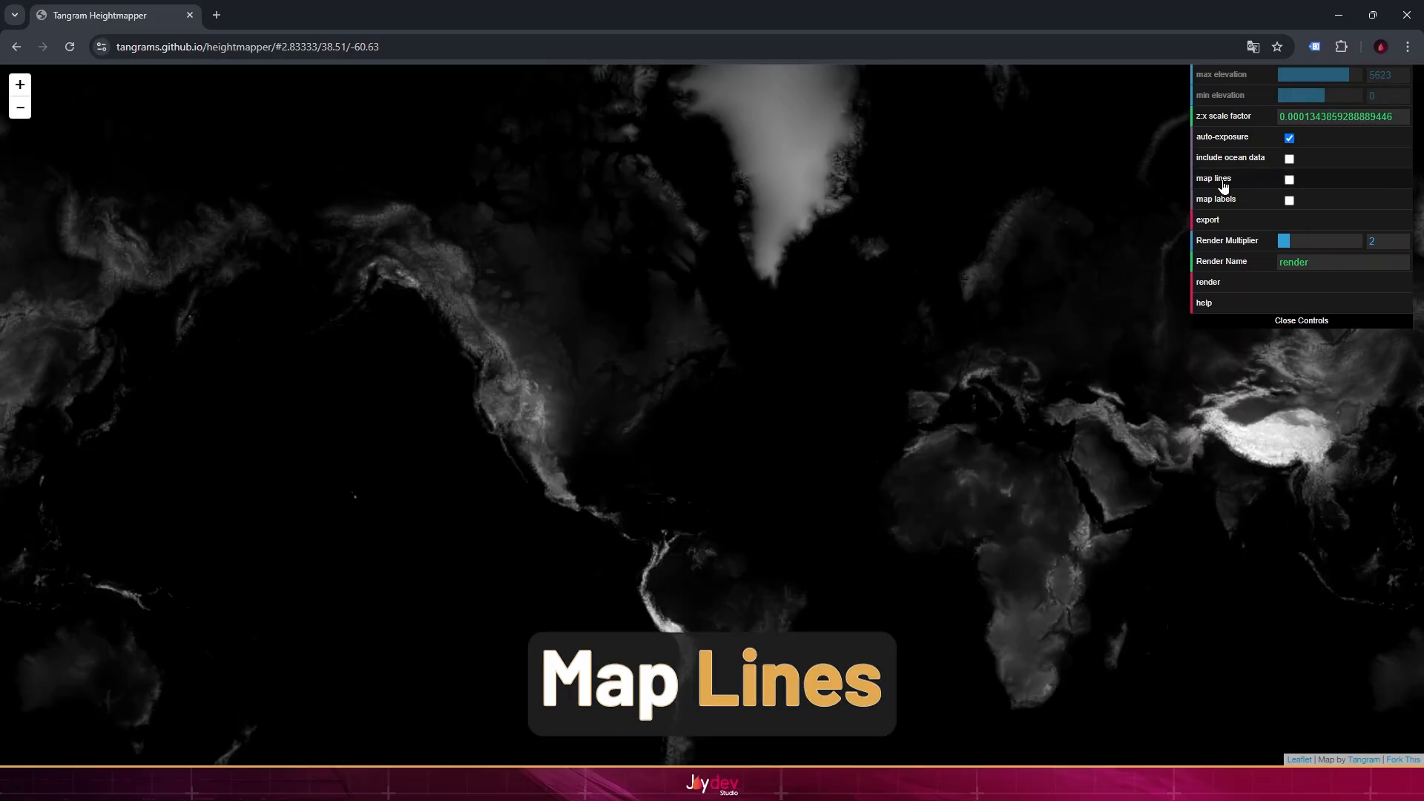
pyautogui.click(1289, 180)
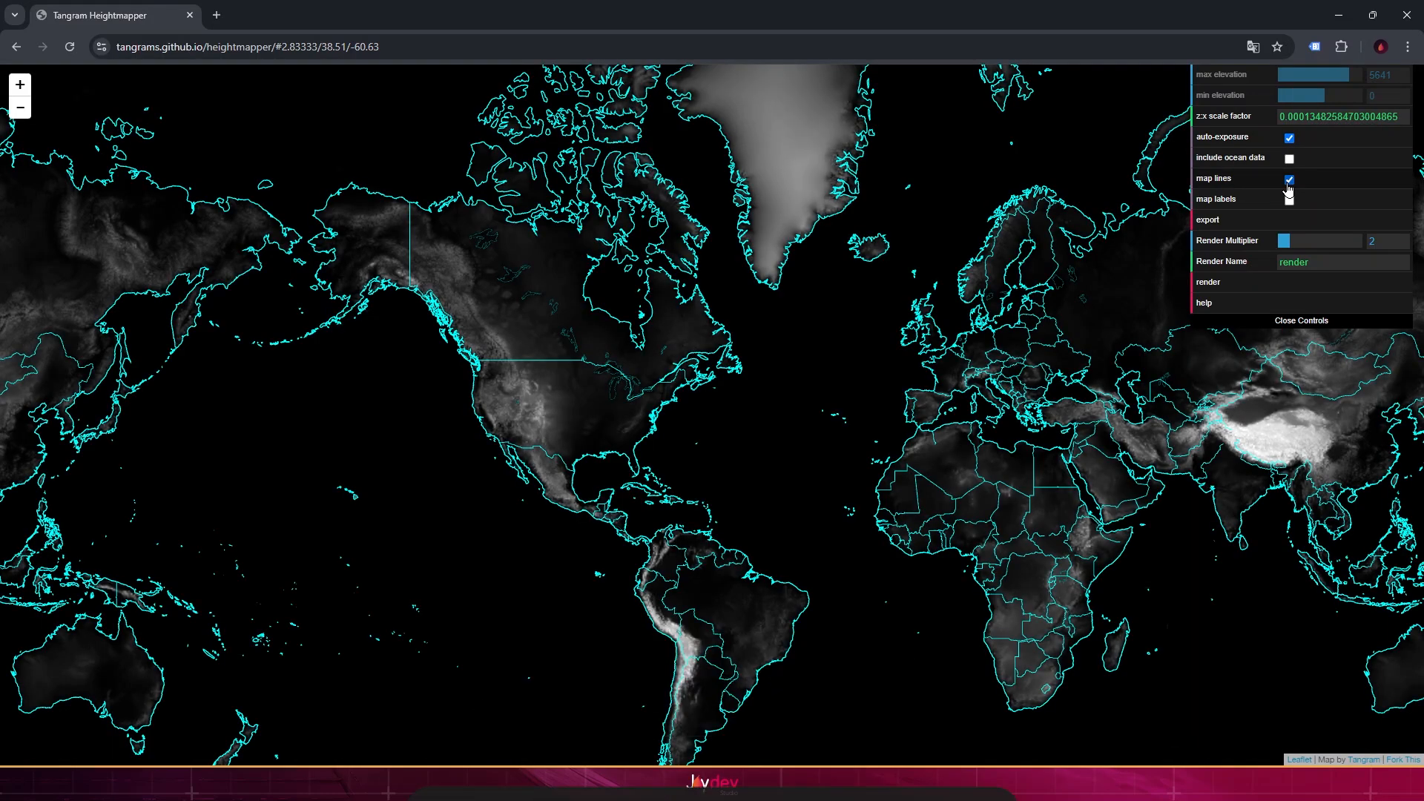
pyautogui.click(1289, 181)
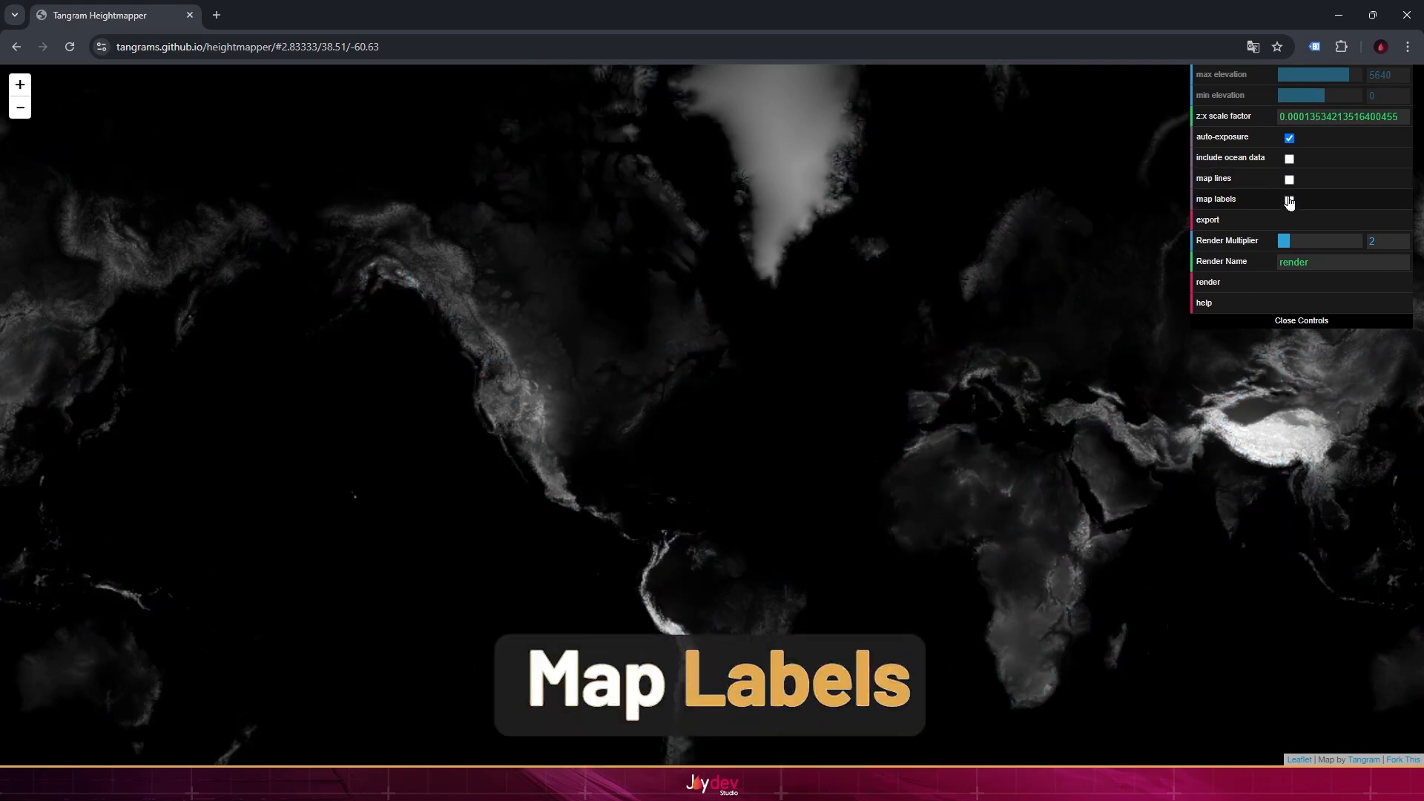
pyautogui.click(1289, 204)
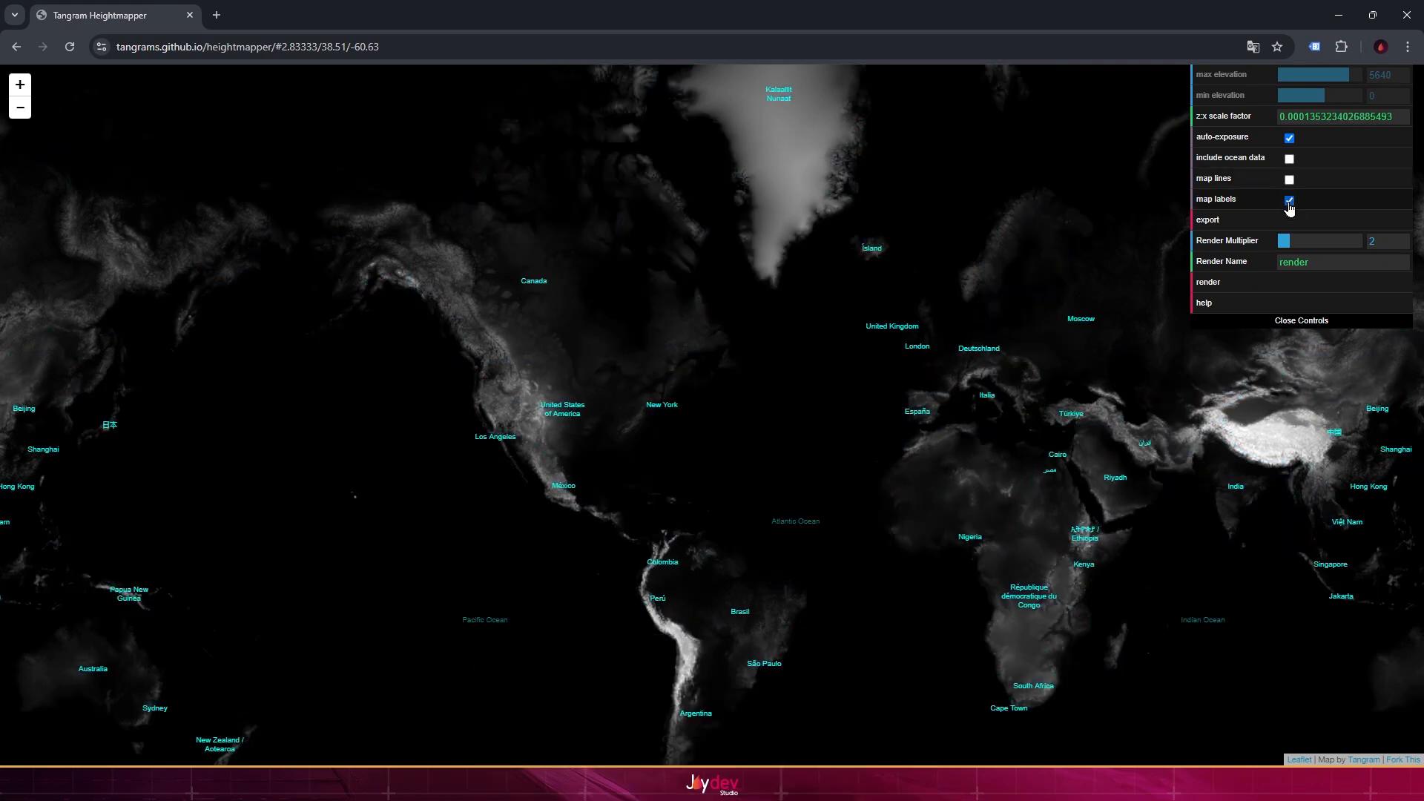
pyautogui.click(1290, 203)
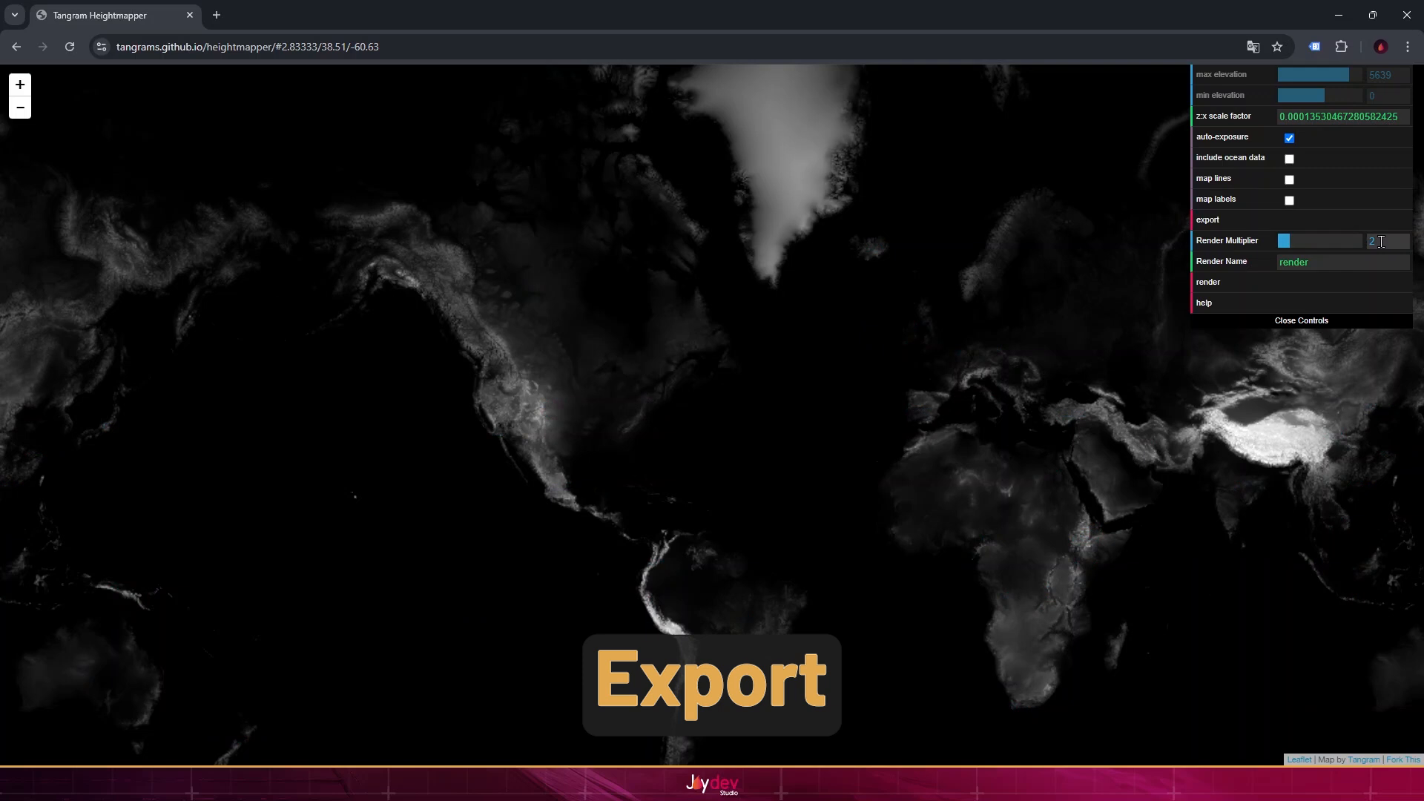
# Step: Set the Render Multiplier to 1 in the heightmap export settings
pyautogui.moveTo(1383, 242); pyautogui.dragTo(1367, 243)
pyautogui.write('1')
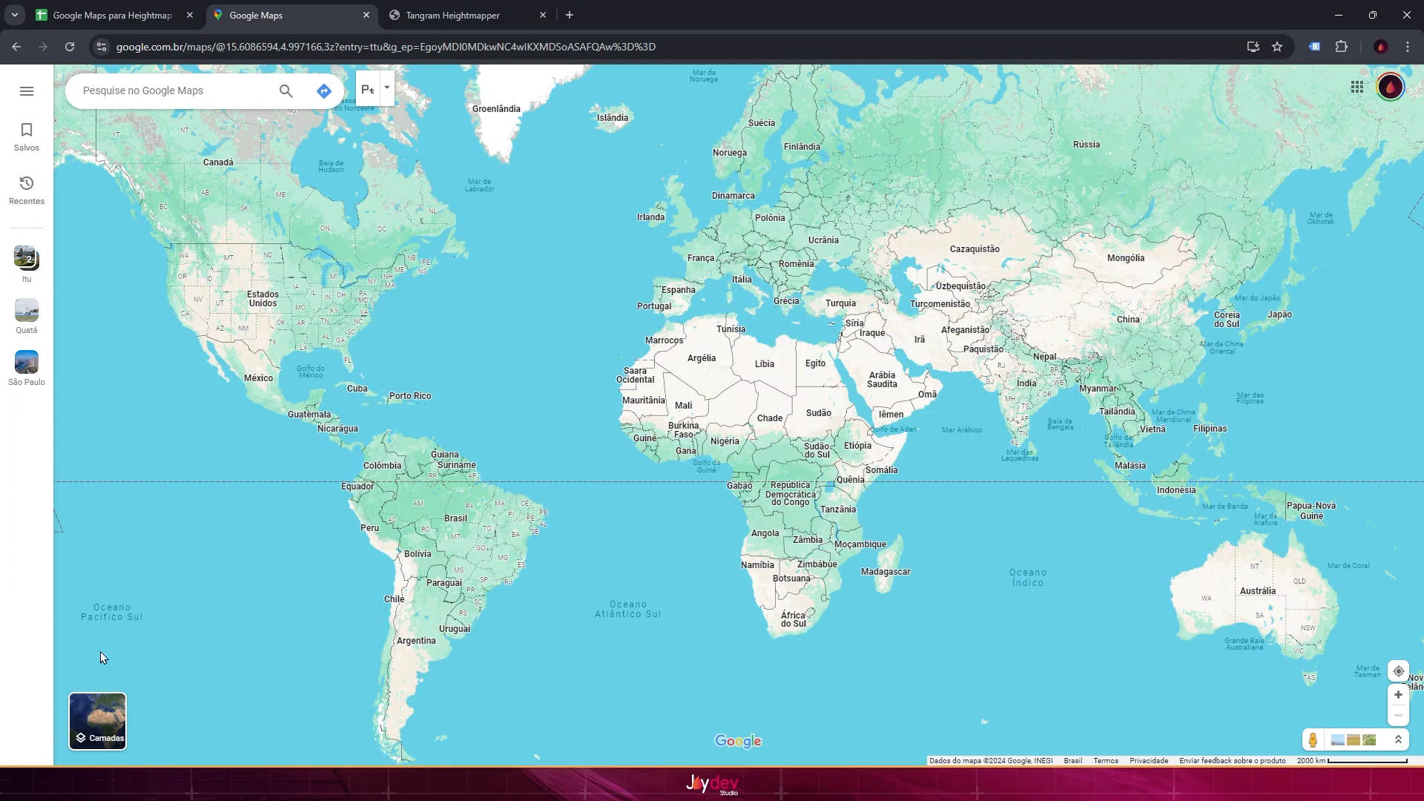
# Step: In Google Maps, show the Relevo terrain layer and zoom in on the mountain in Mount Elgon National Park, east of Mbale
pyautogui.moveTo(94, 719)
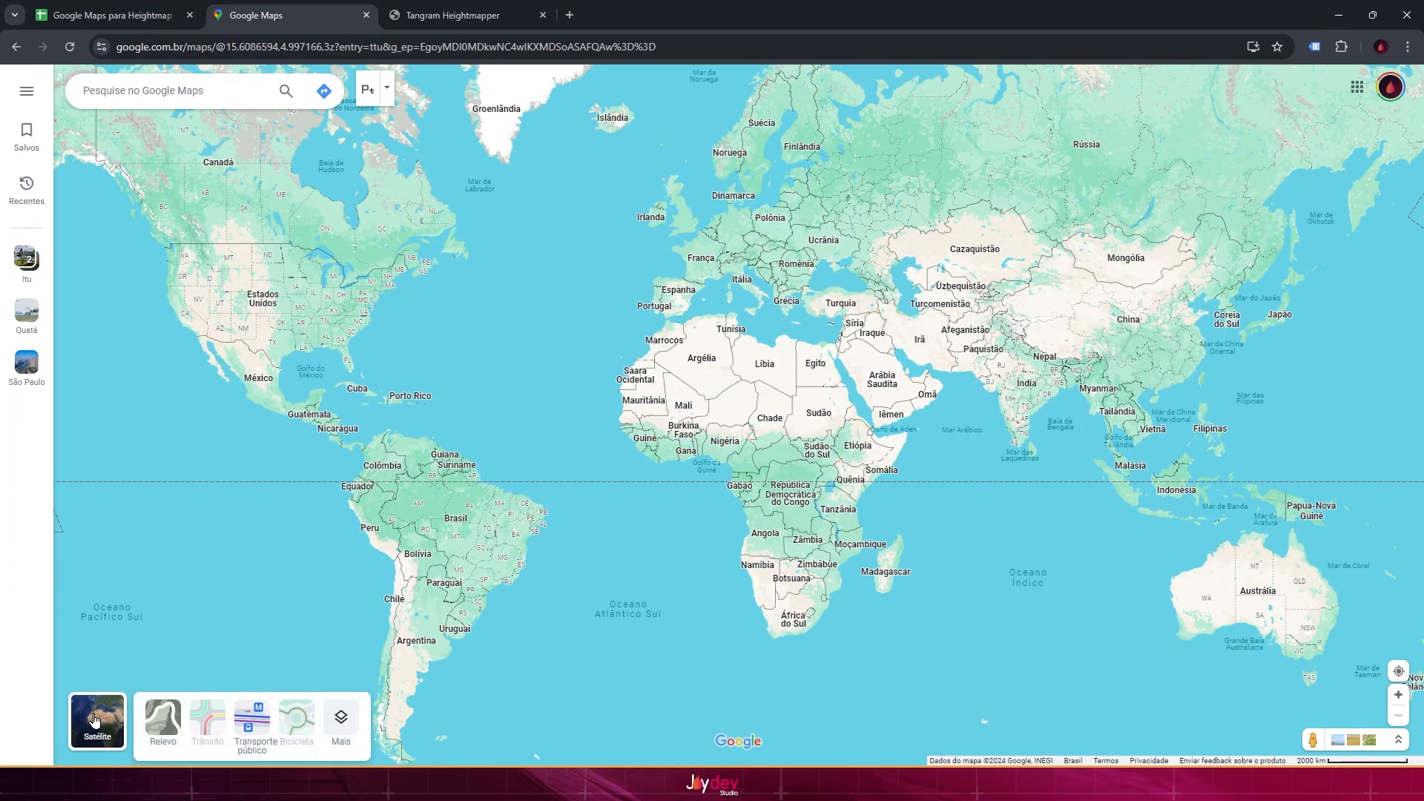
pyautogui.click(152, 721)
pyautogui.scroll(4, 821, 420)
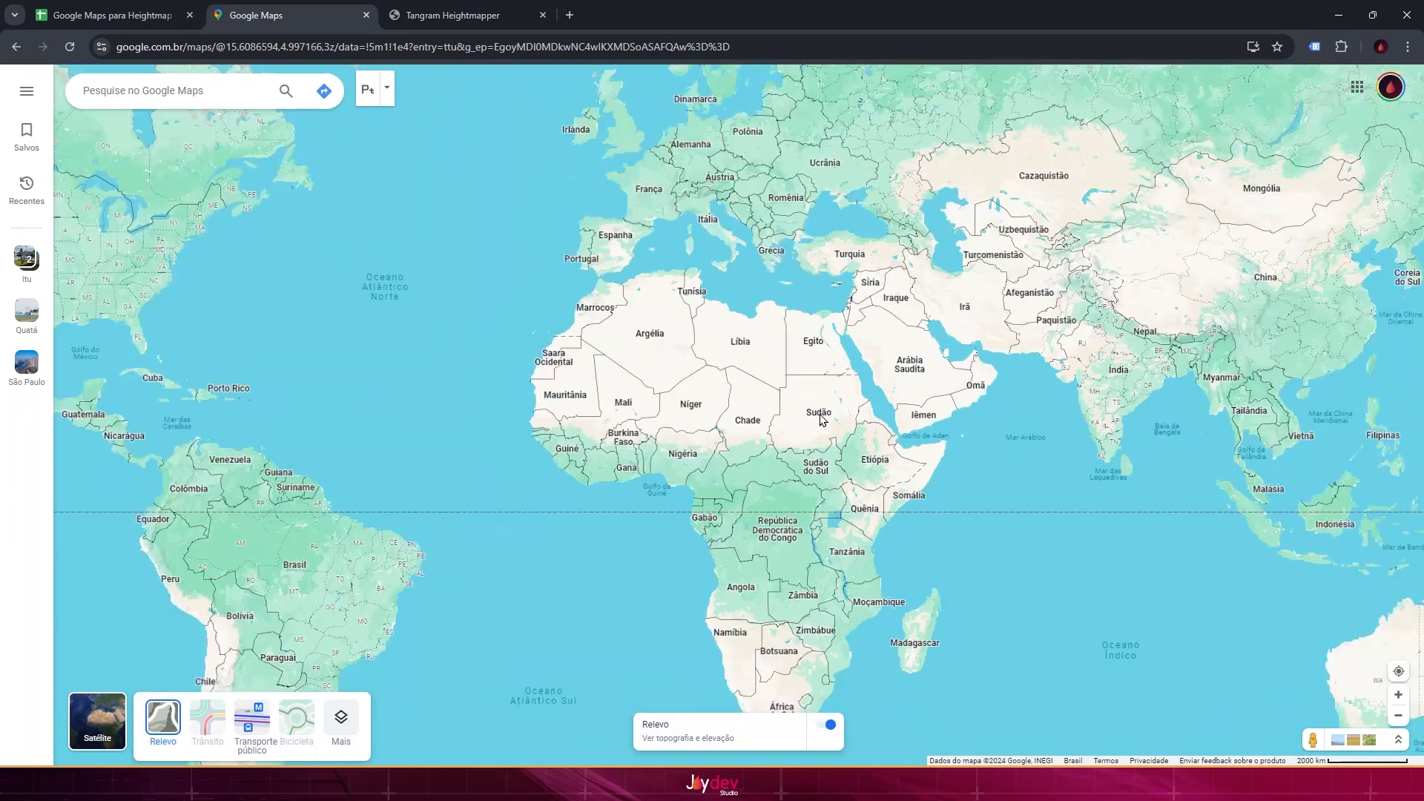
pyautogui.moveTo(821, 420); pyautogui.dragTo(386, 622)
pyautogui.moveTo(861, 465); pyautogui.dragTo(934, 334)
pyautogui.moveTo(719, 644); pyautogui.dragTo(952, 310)
pyautogui.scroll(3, 773, 468)
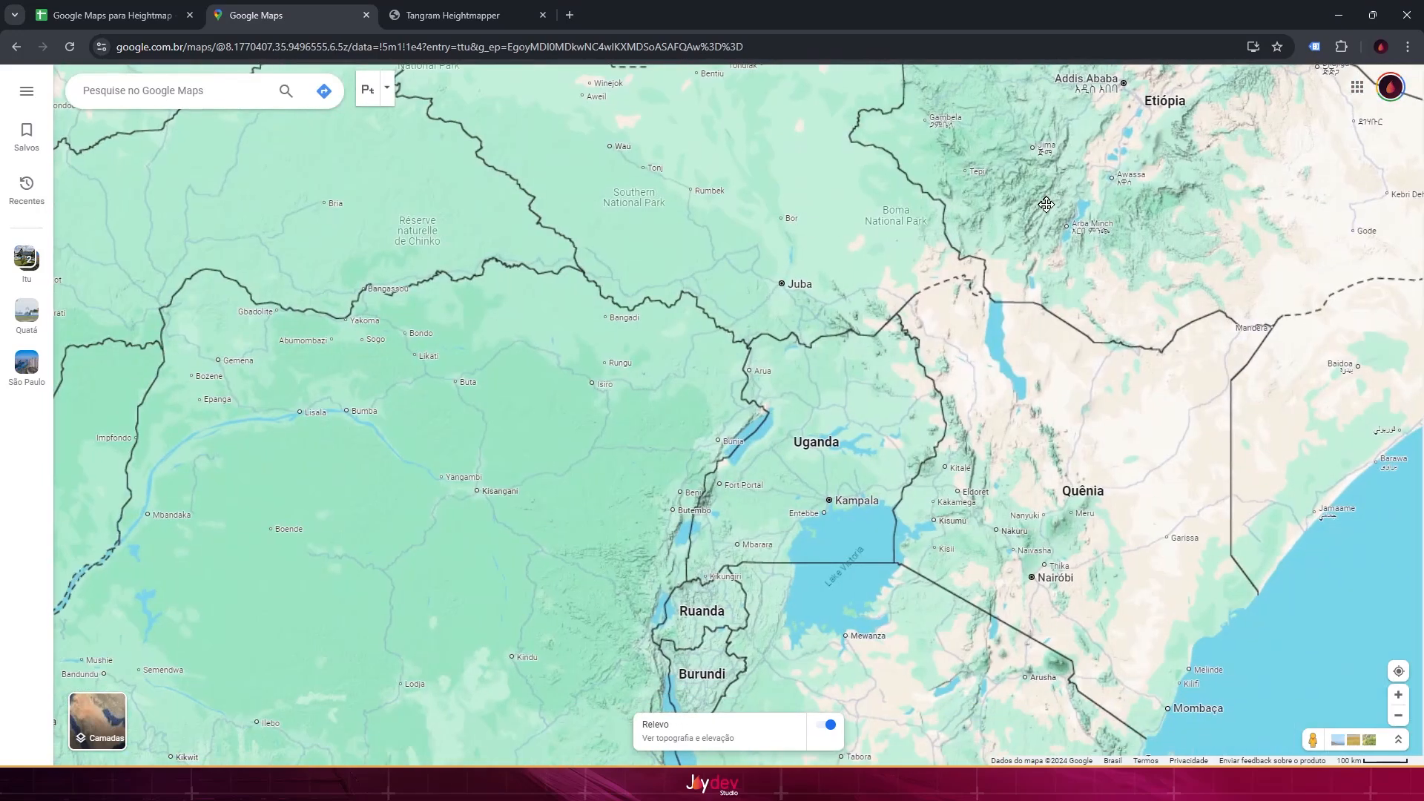
pyautogui.moveTo(868, 596); pyautogui.dragTo(900, 529)
pyautogui.moveTo(790, 538); pyautogui.dragTo(780, 545)
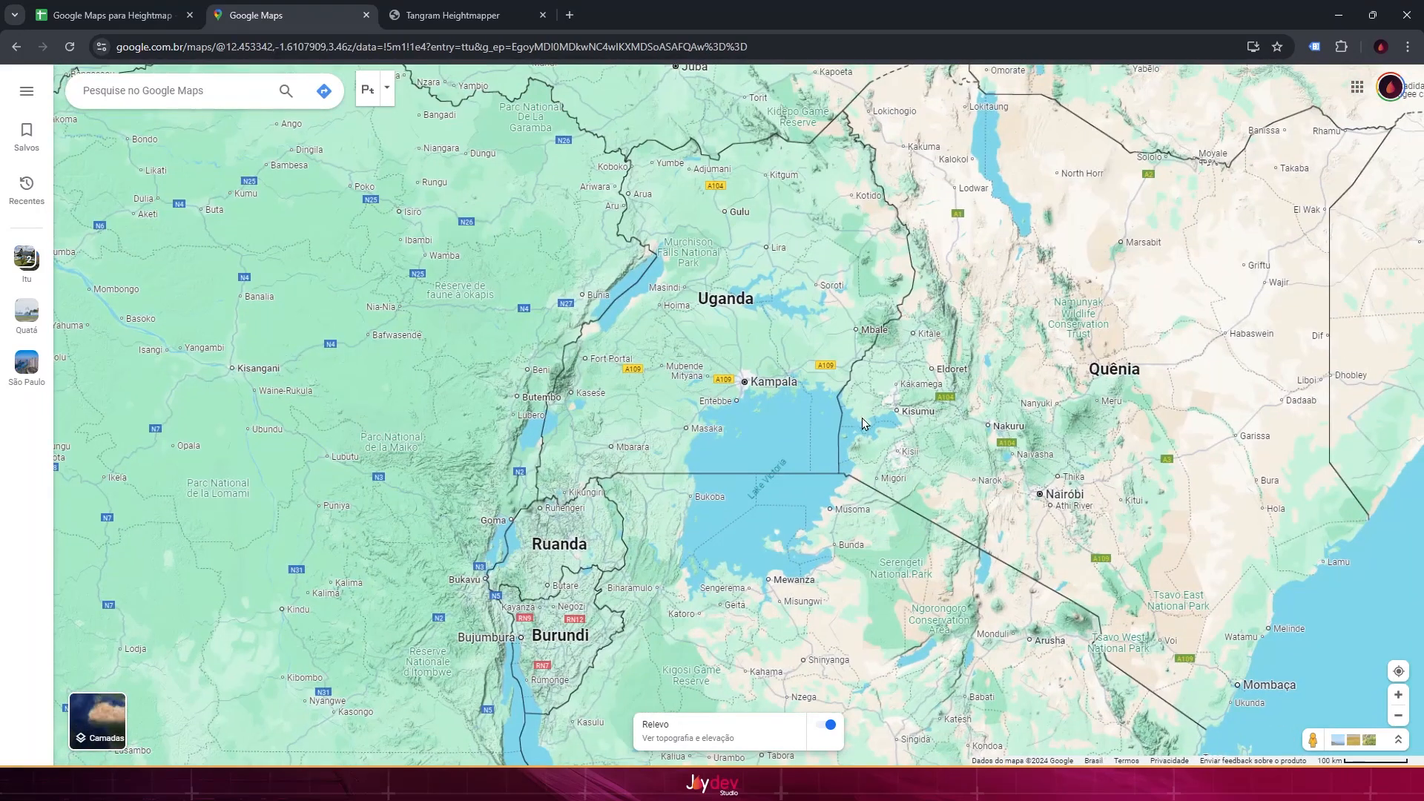
pyautogui.scroll(3, 862, 417)
pyautogui.moveTo(915, 206); pyautogui.dragTo(852, 456)
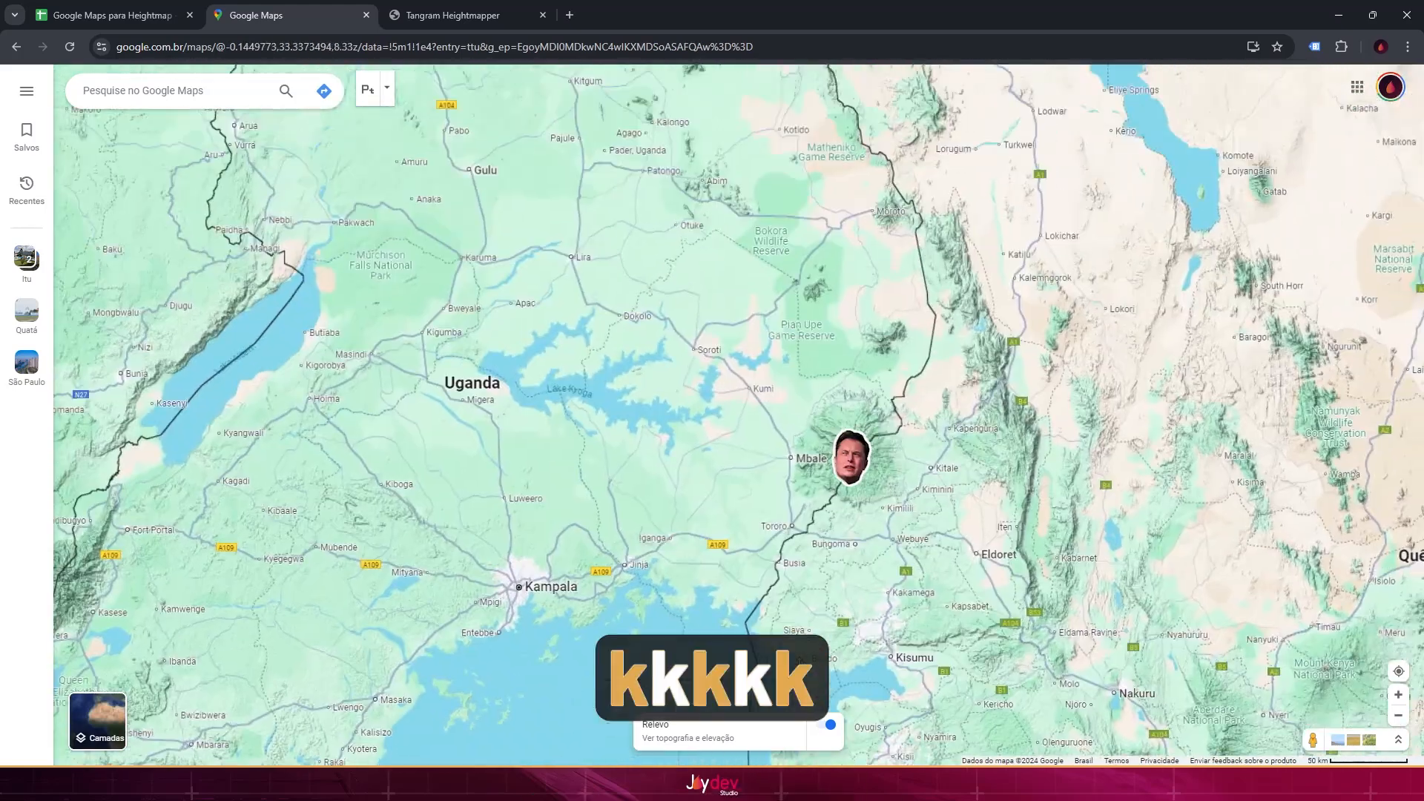
pyautogui.scroll(5, 805, 489)
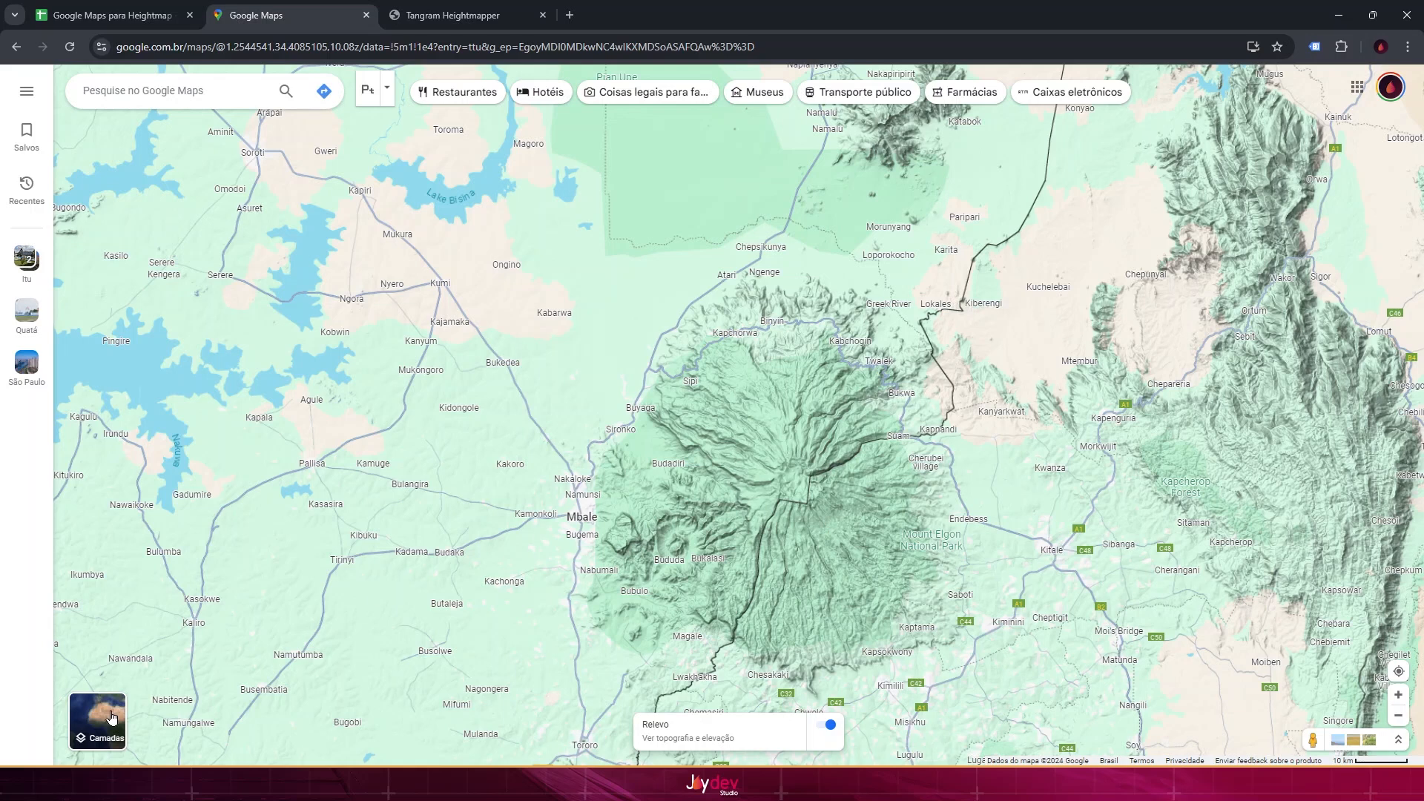
# Step: Turn off the Relevo layer to return to the plain map and copy the URL of the current map location
pyautogui.moveTo(111, 716)
pyautogui.click(160, 723)
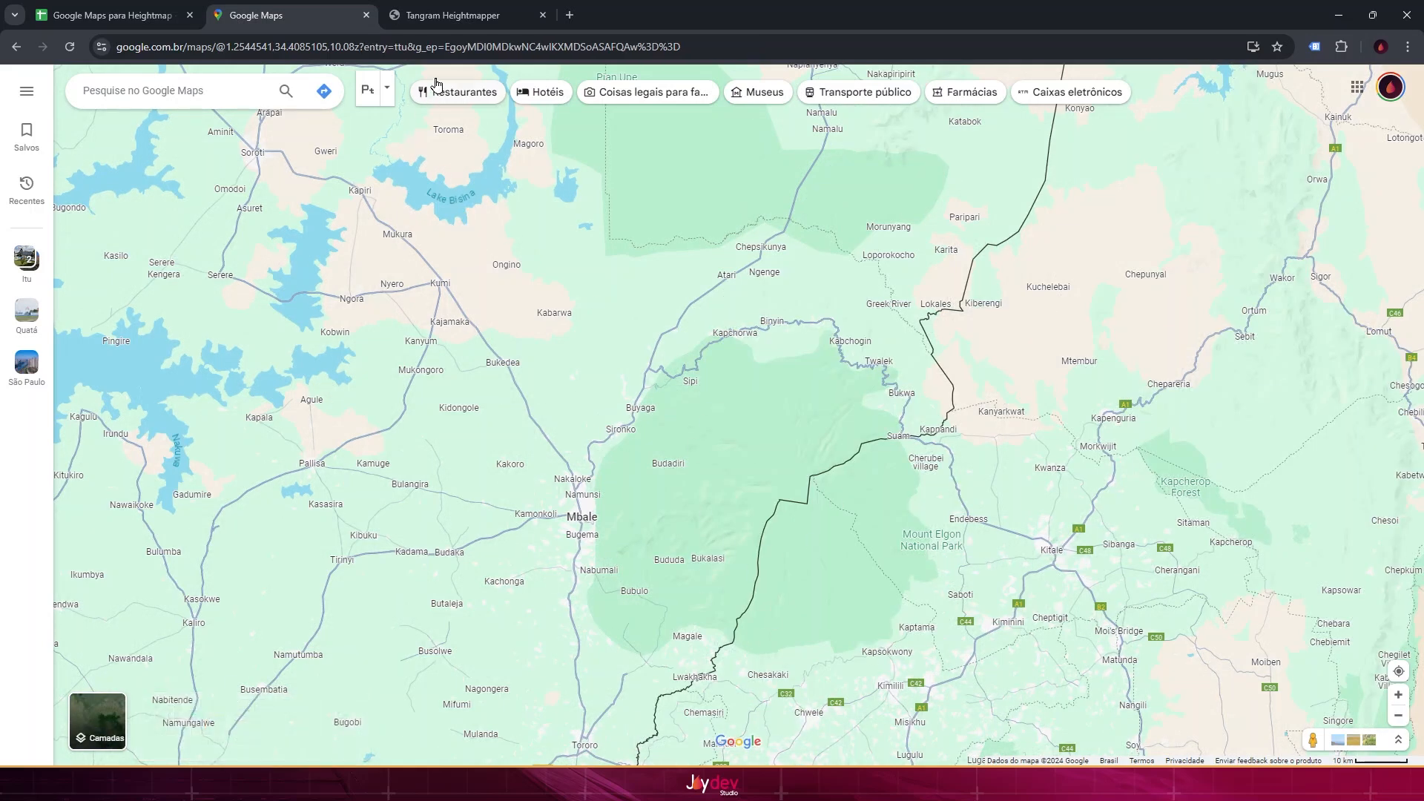
pyautogui.click(436, 47)
pyautogui.hotkey('ctrl', 'c')
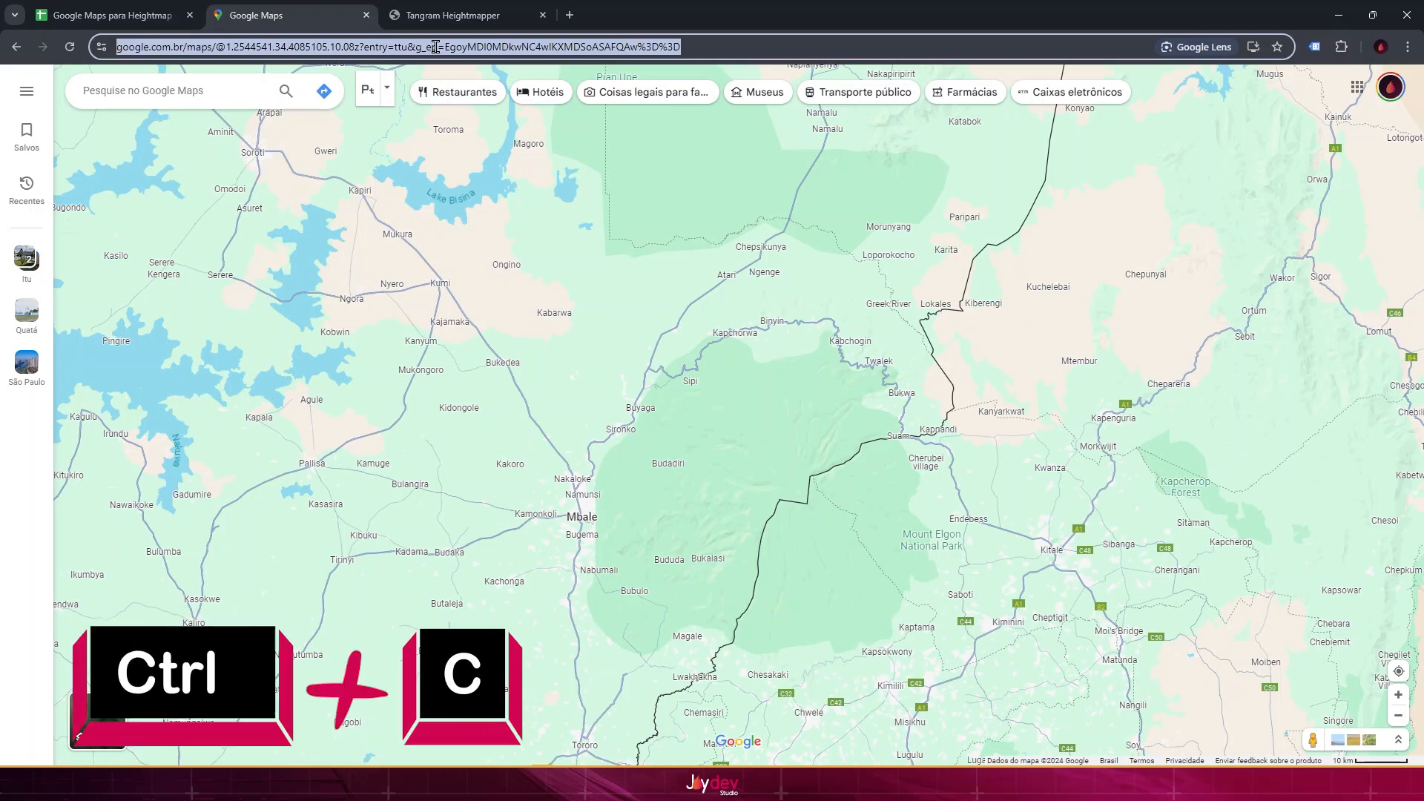
# Step: Switch to the Google Maps para Heightmap spreadsheet and paste the copied location URL into cell H4, below "Link da localização do Google Maps"
pyautogui.click(127, 9)
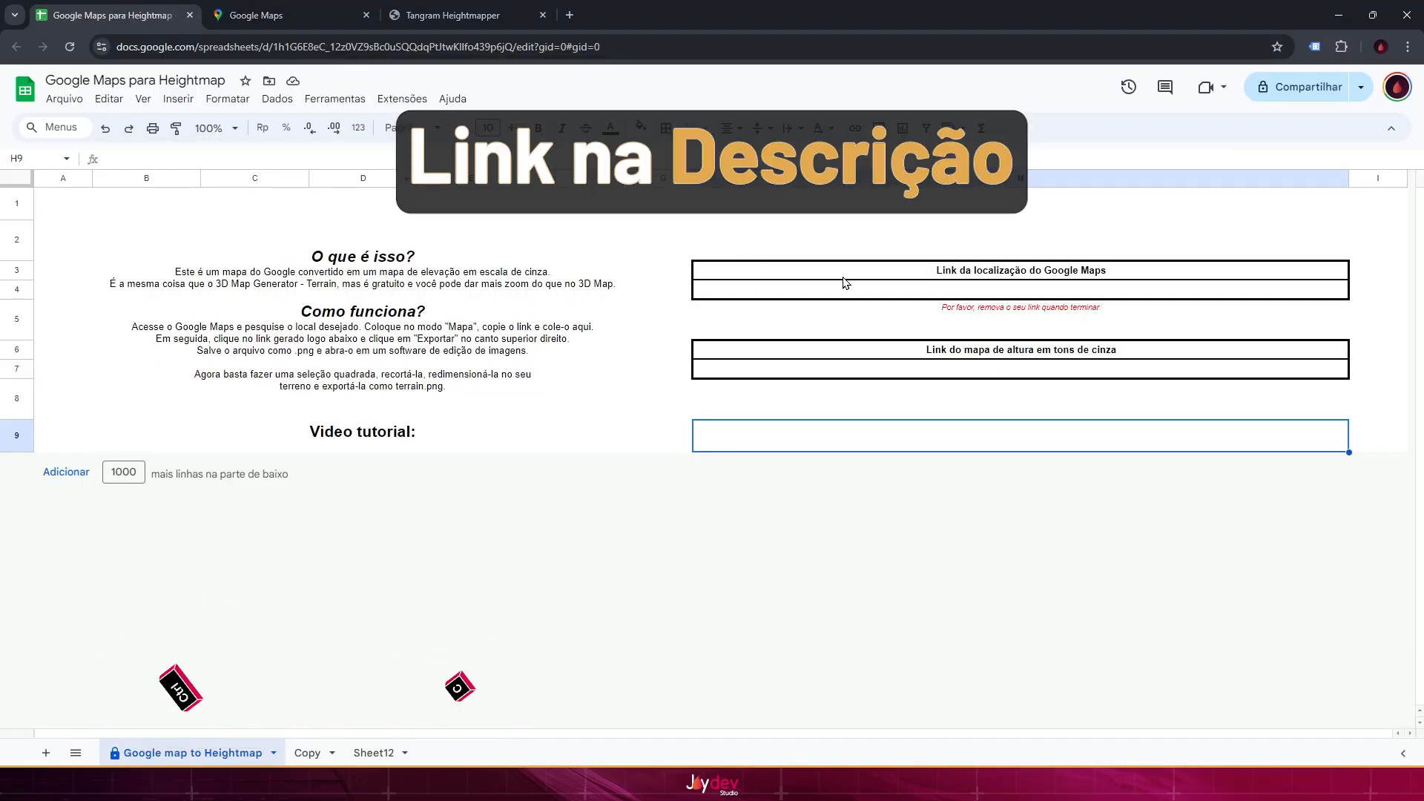
pyautogui.doubleClick(865, 289)
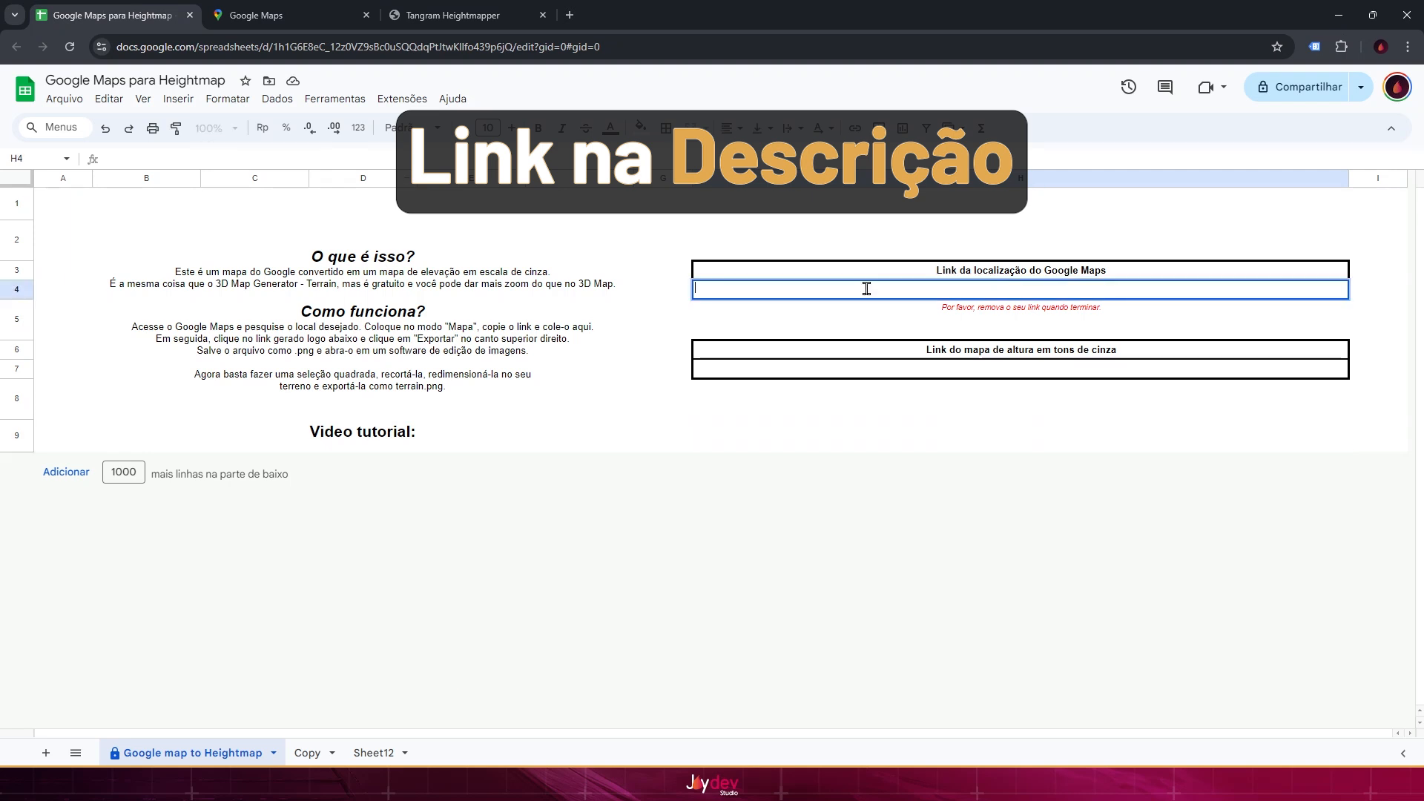
pyautogui.hotkey('ctrl', 'v')
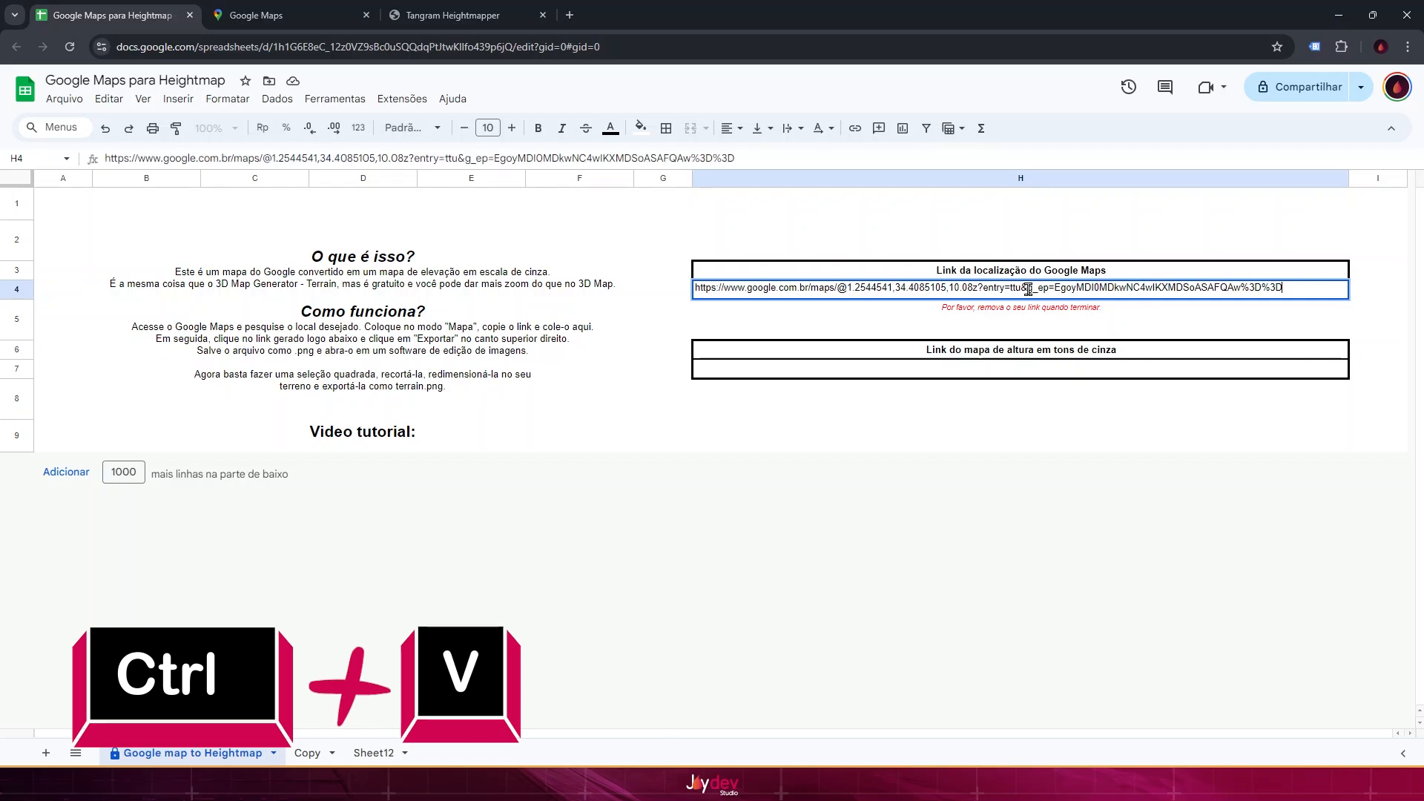
pyautogui.click(953, 311)
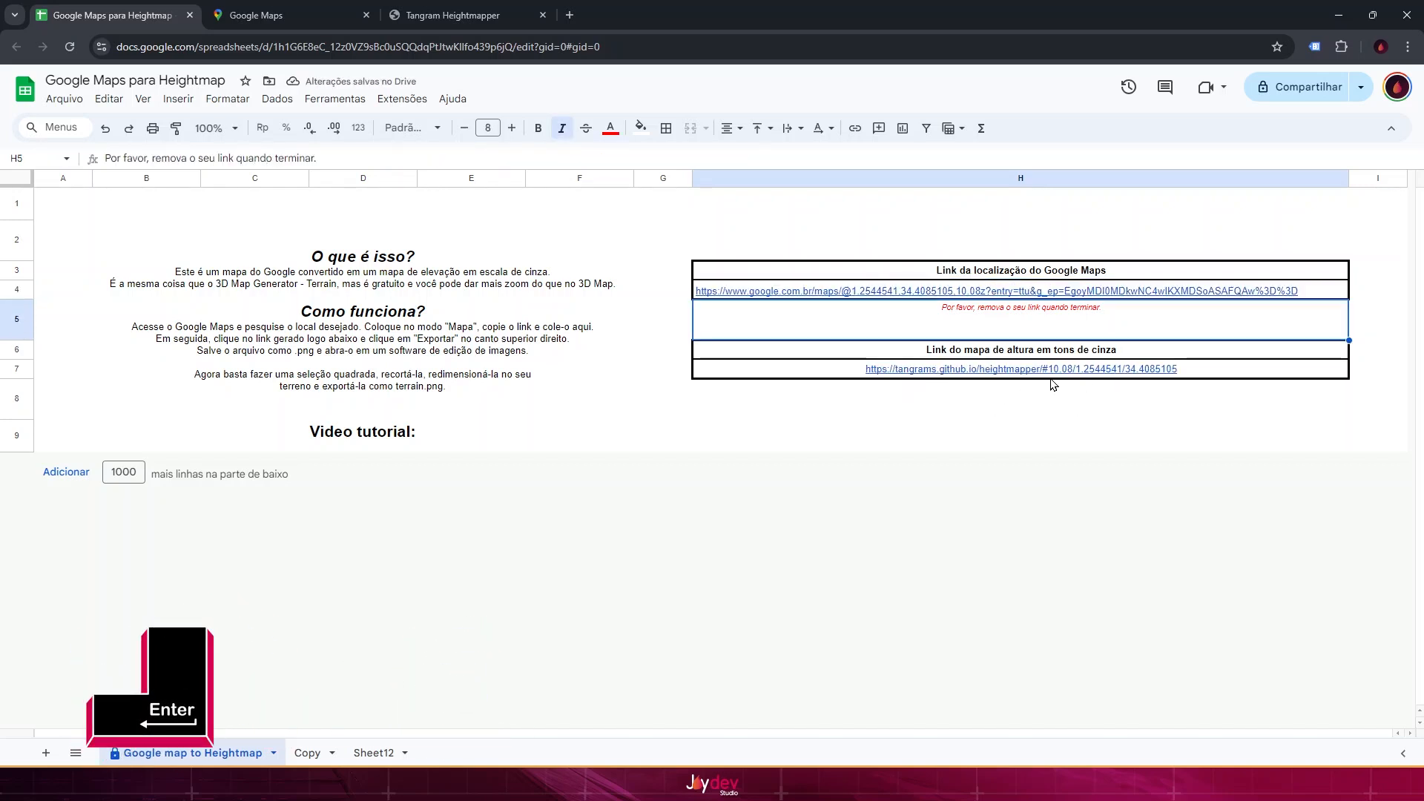
# Step: Copy the generated heightmap link from cell H7 and load it in the open Tangram Heightmapper page
pyautogui.click(1122, 372)
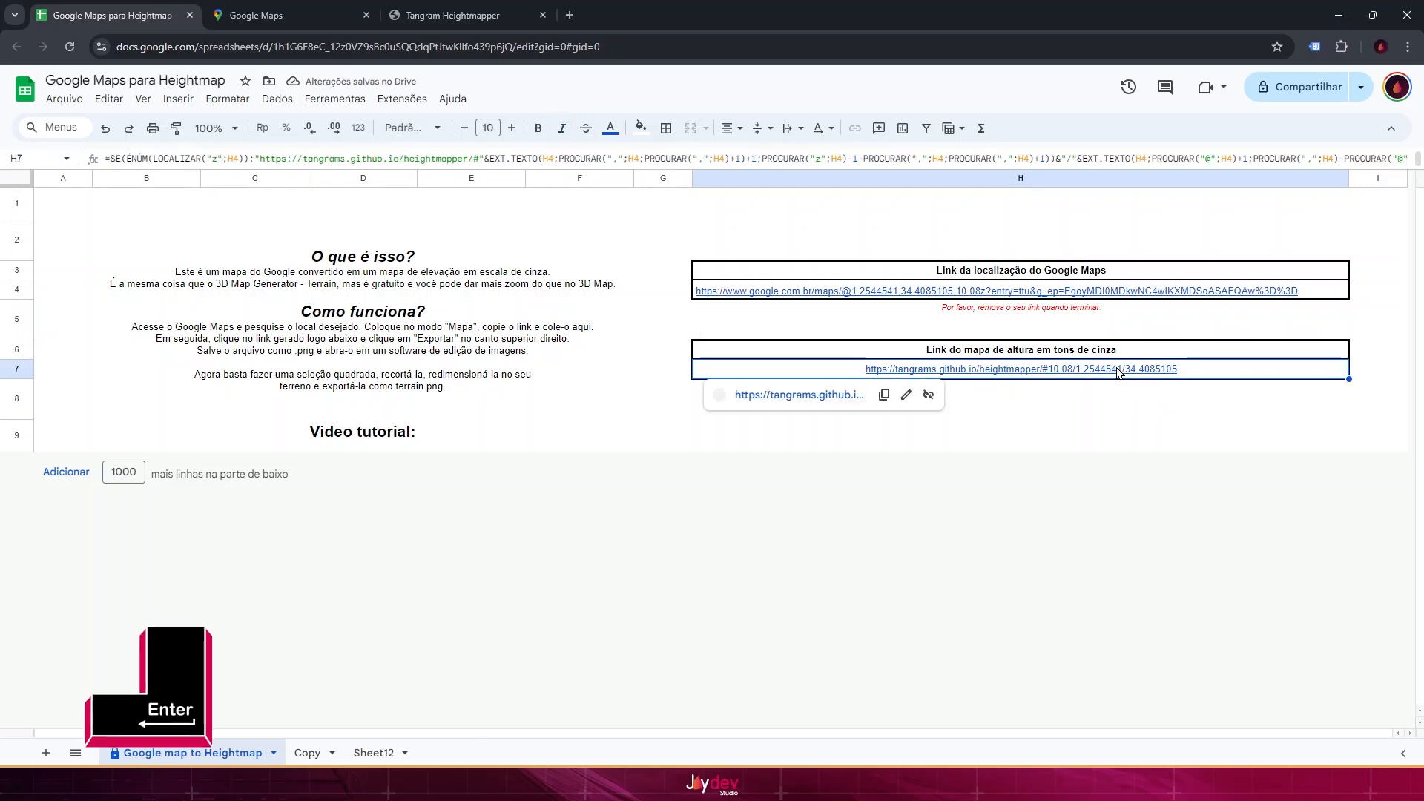
pyautogui.rightClick(1051, 379)
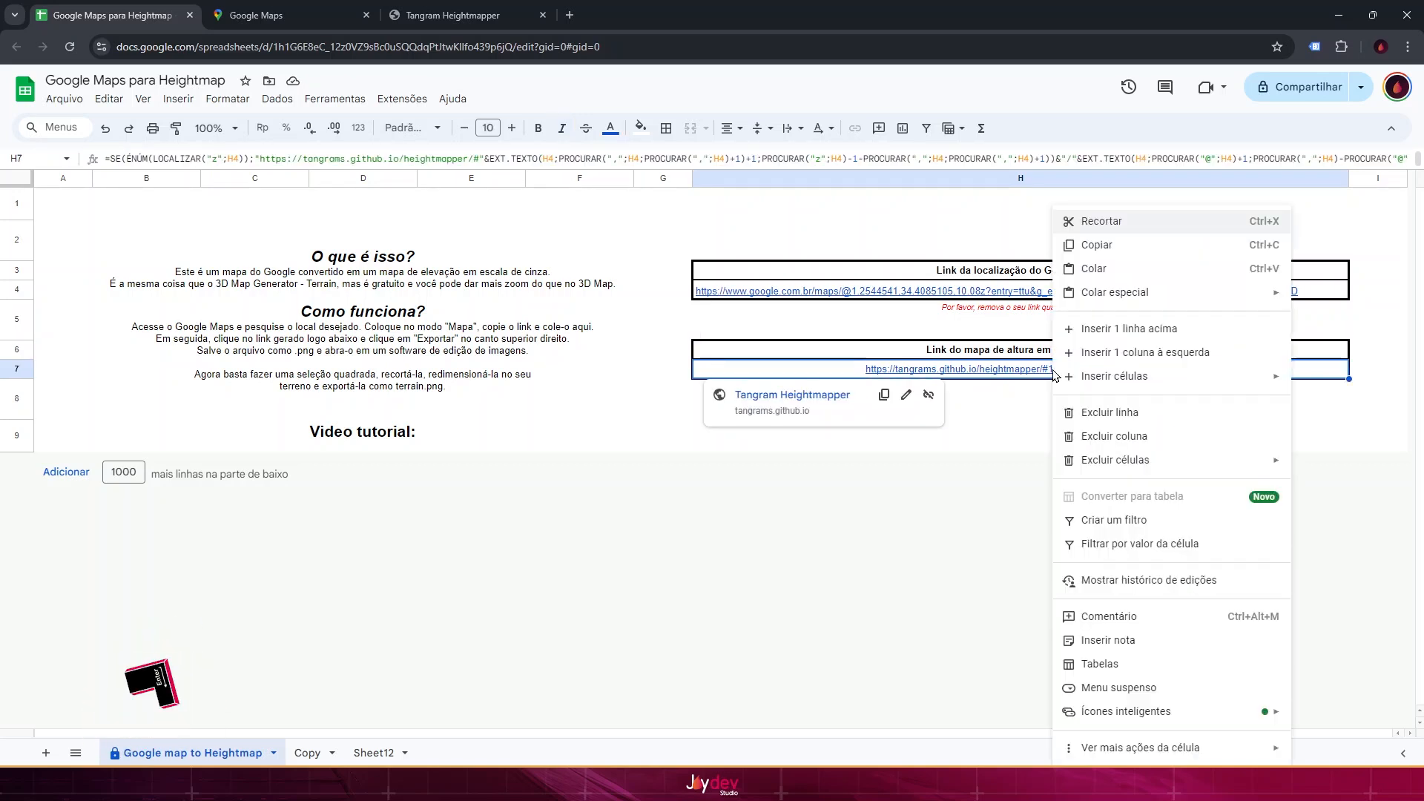
pyautogui.click(1088, 247)
pyautogui.click(469, 7)
pyautogui.click(393, 52)
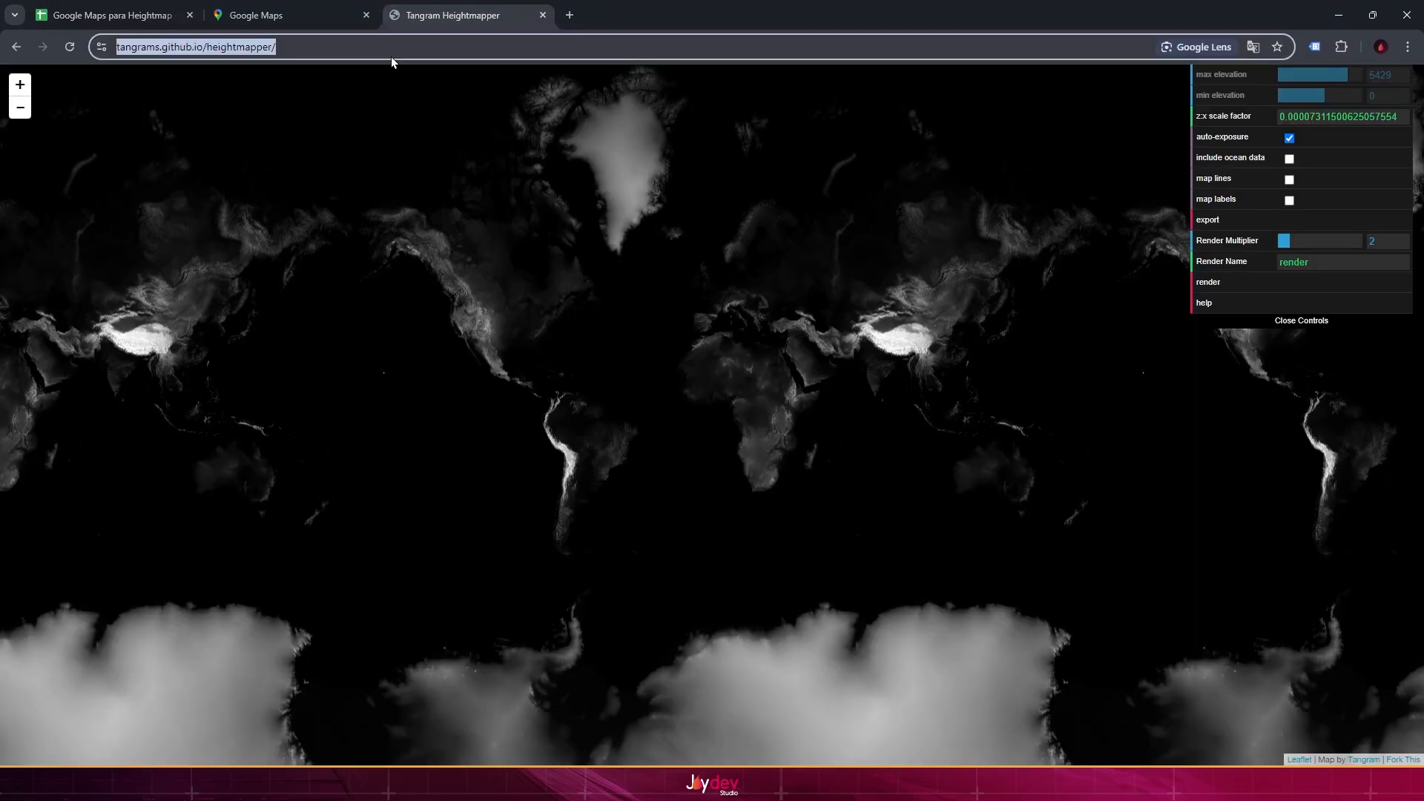
pyautogui.hotkey('ctrl', 'v')
pyautogui.press('Return')
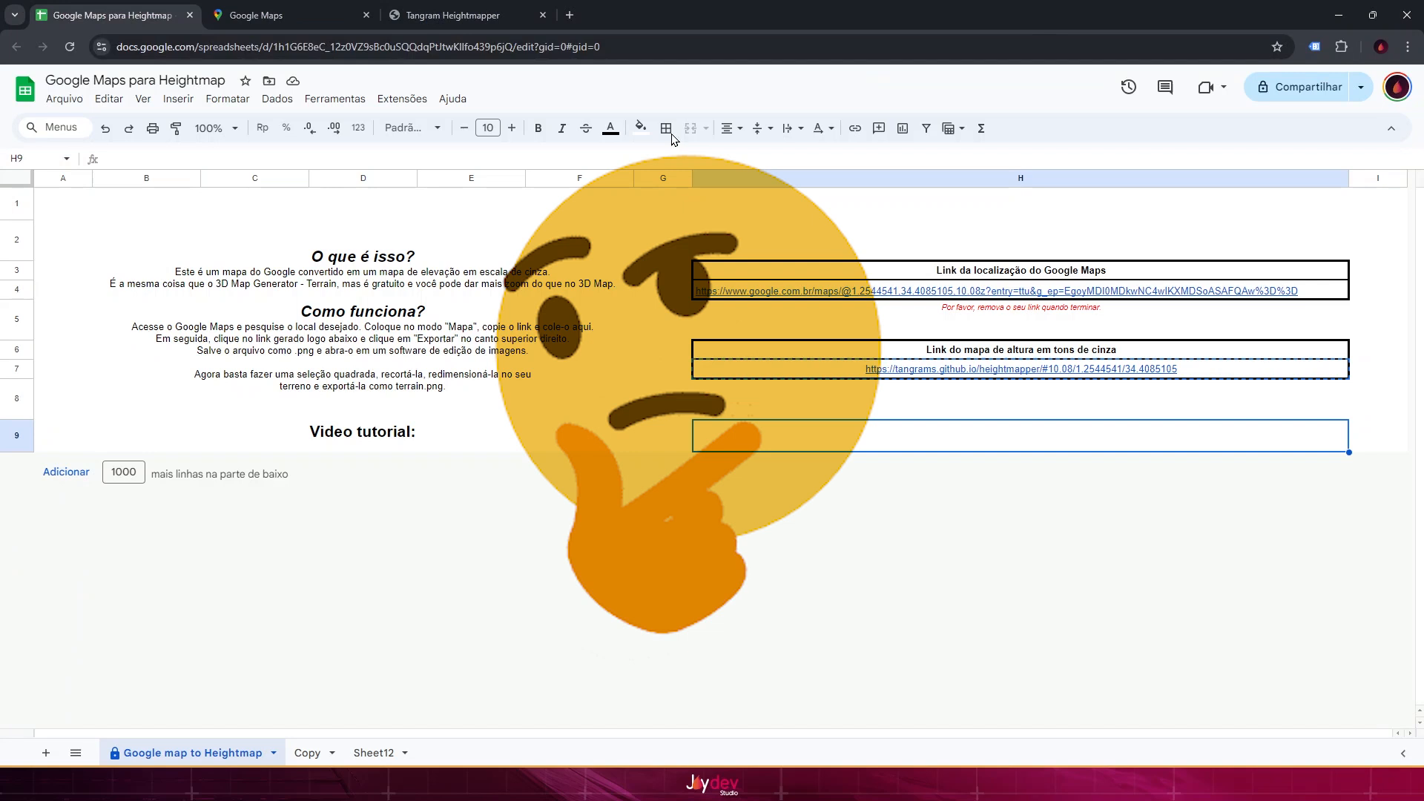
# Step: Make a copy of the spreadsheet named "Google Maps para Heightmap" in the Meu Drive folder
pyautogui.click(64, 99)
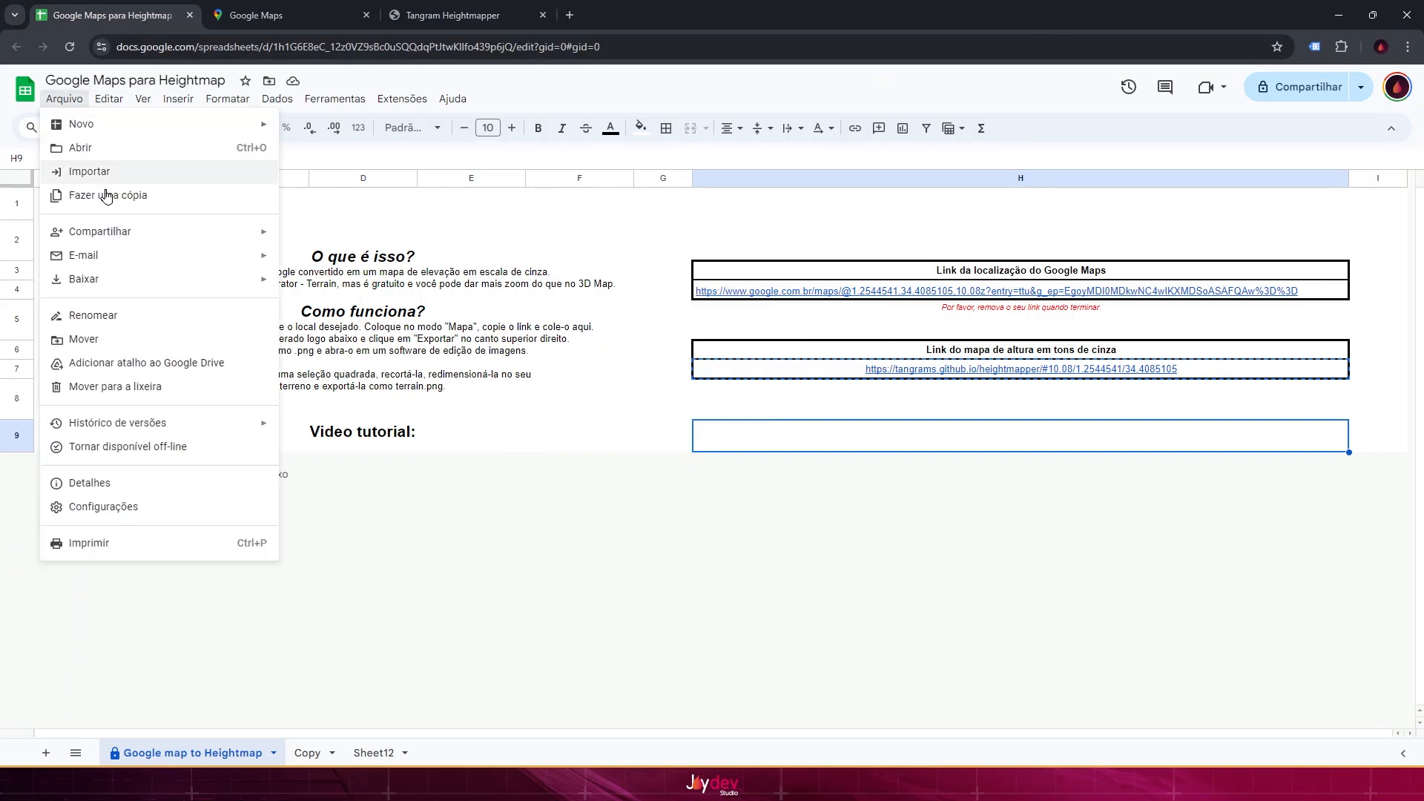
pyautogui.click(131, 197)
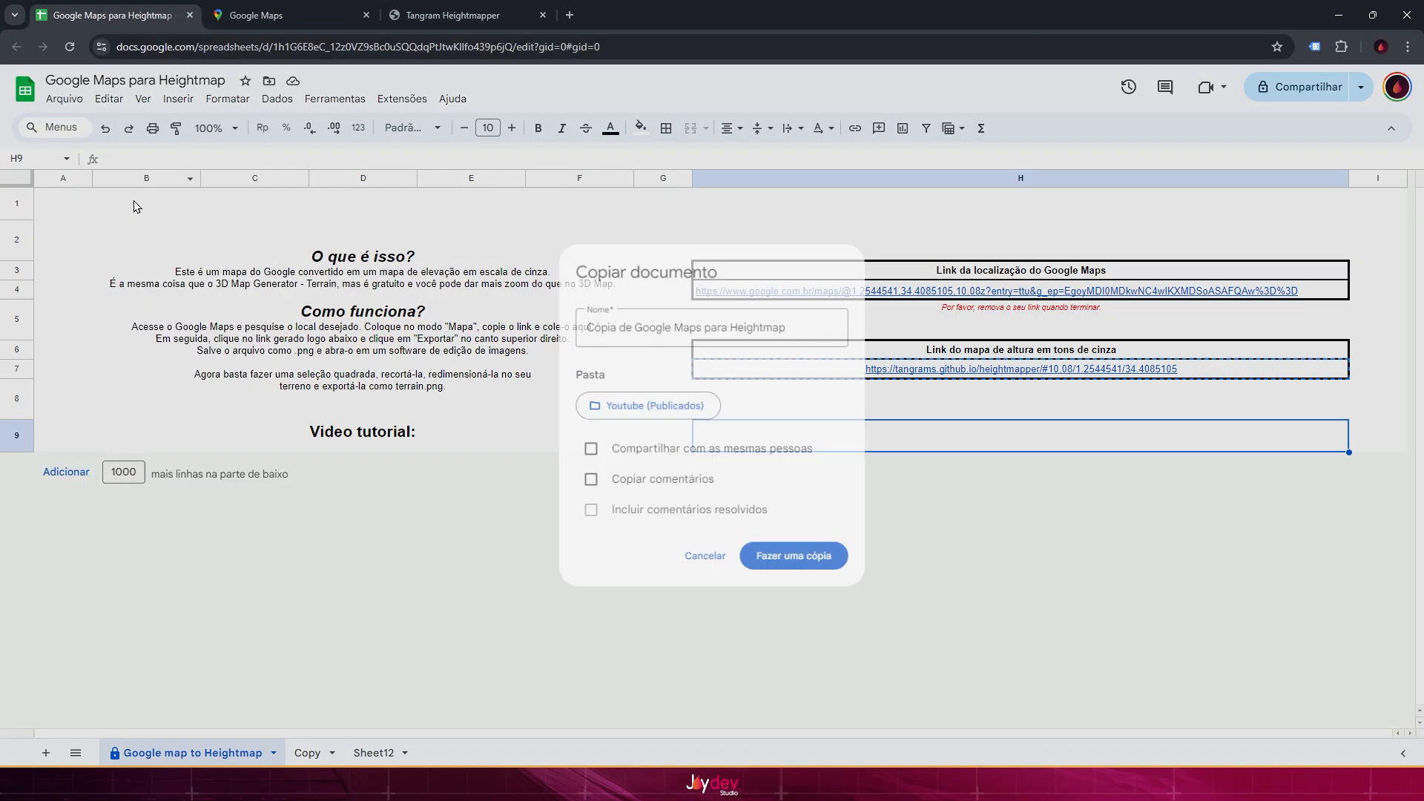
pyautogui.click(630, 321)
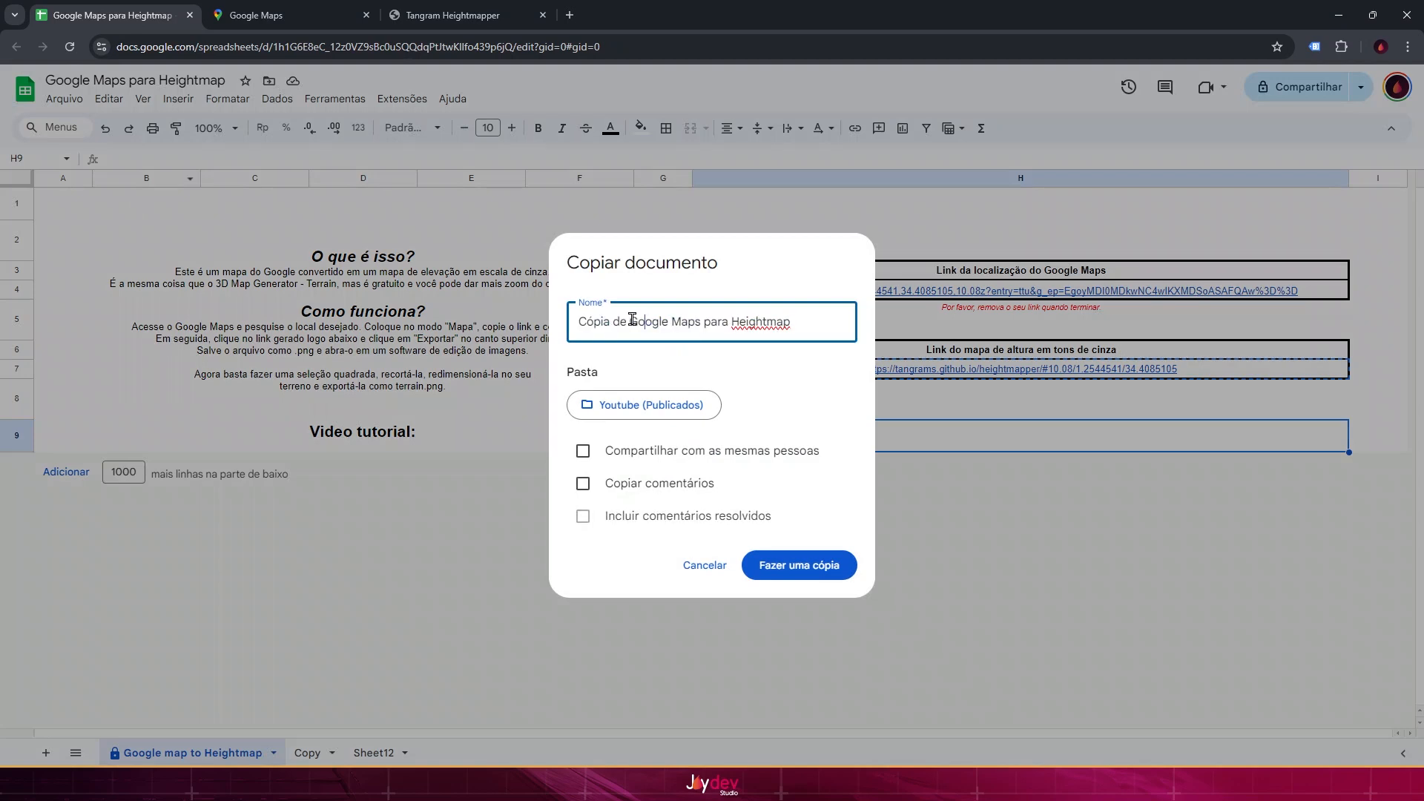
pyautogui.moveTo(630, 322); pyautogui.dragTo(462, 323)
pyautogui.press('BackSpace')
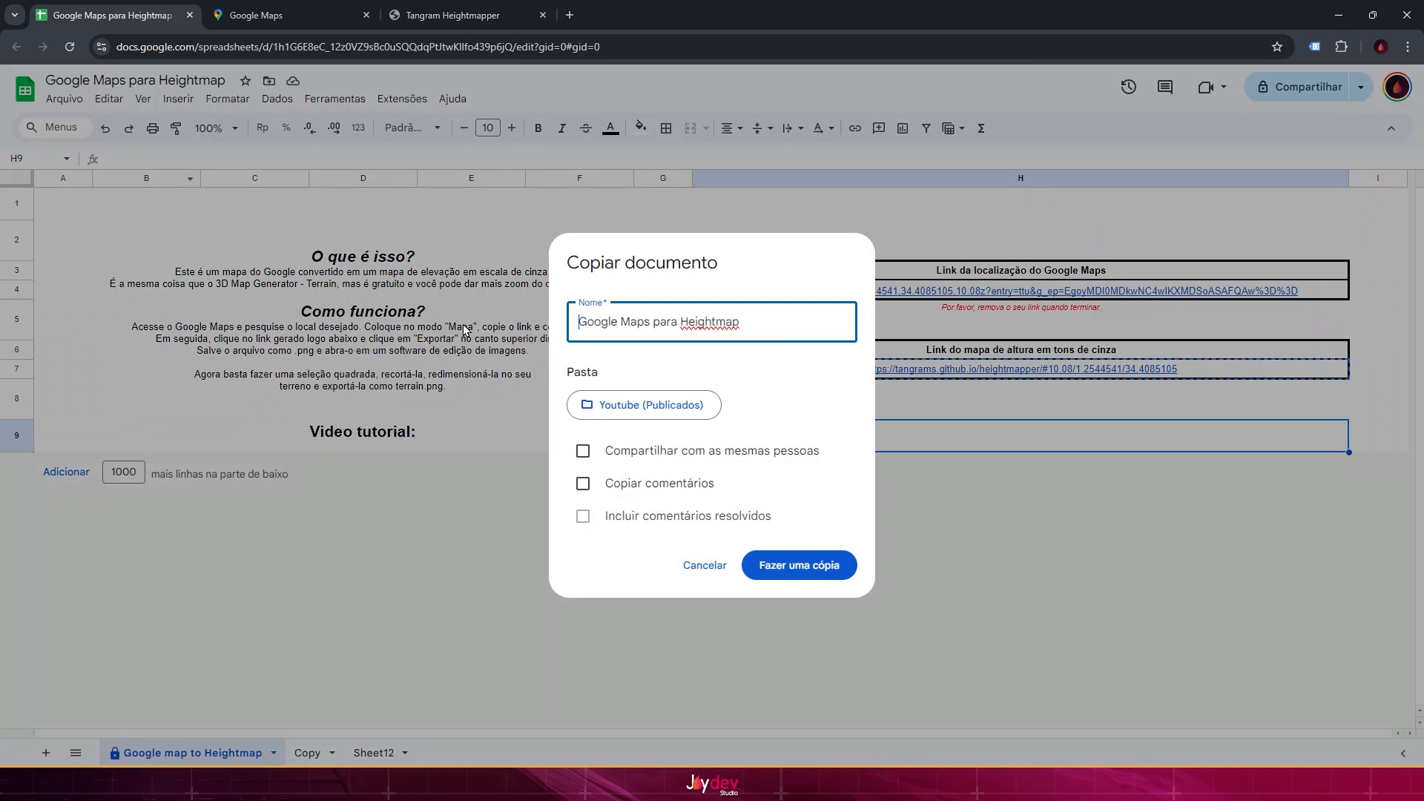
pyautogui.click(619, 405)
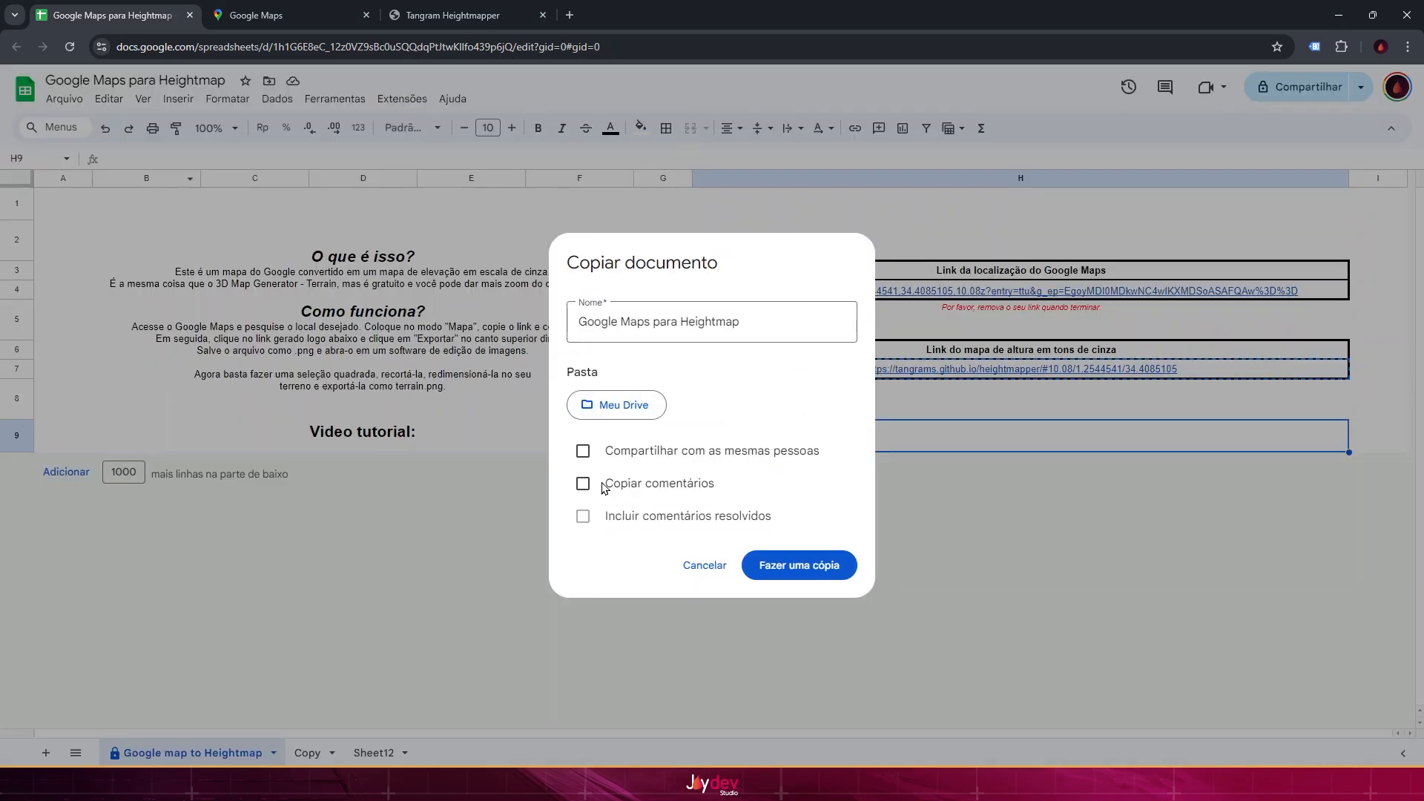
pyautogui.click(805, 568)
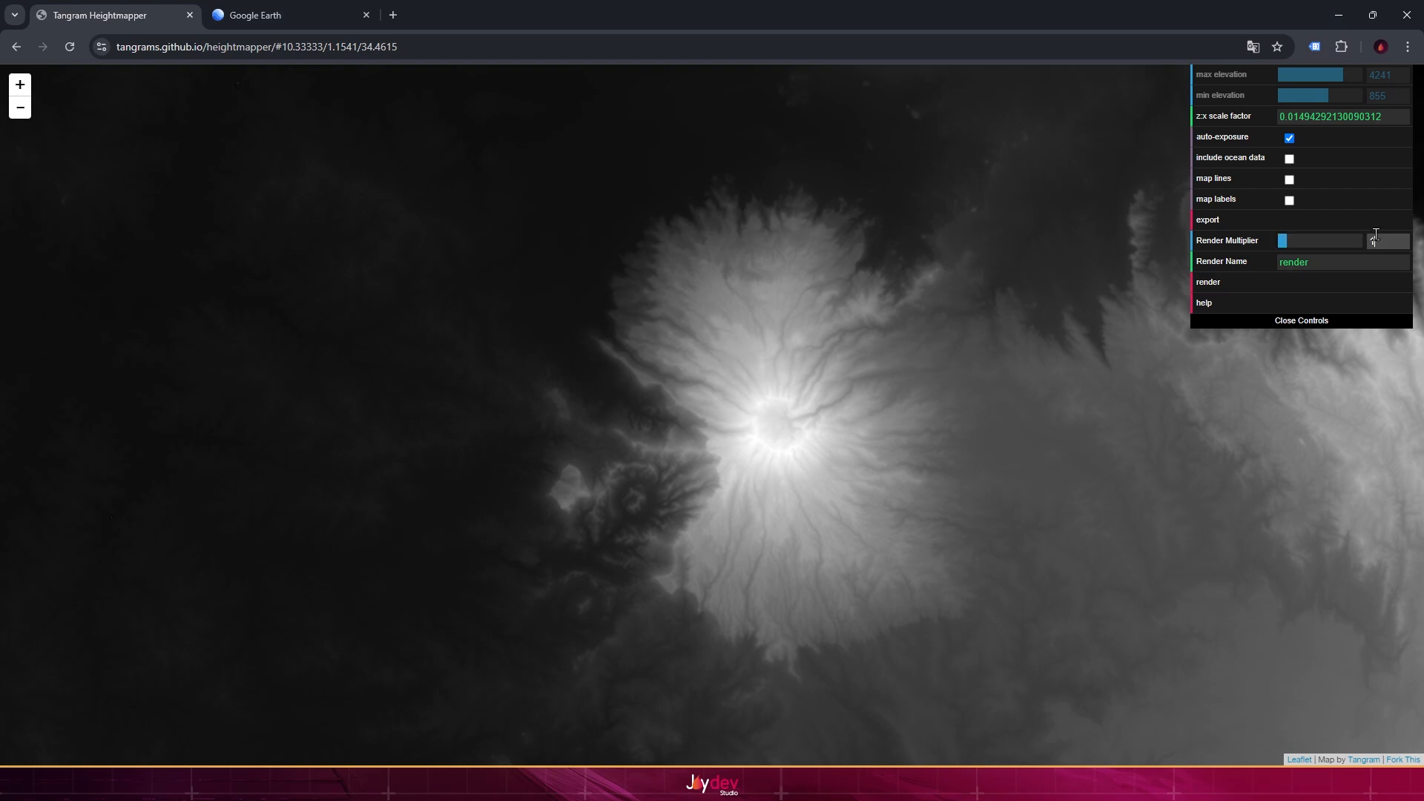
# Step: In Tangram Heightmapper, set the Render Multiplier to 1 and render the mountain's heightmap under the name render
pyautogui.click(1305, 261)
pyautogui.click(1275, 283)
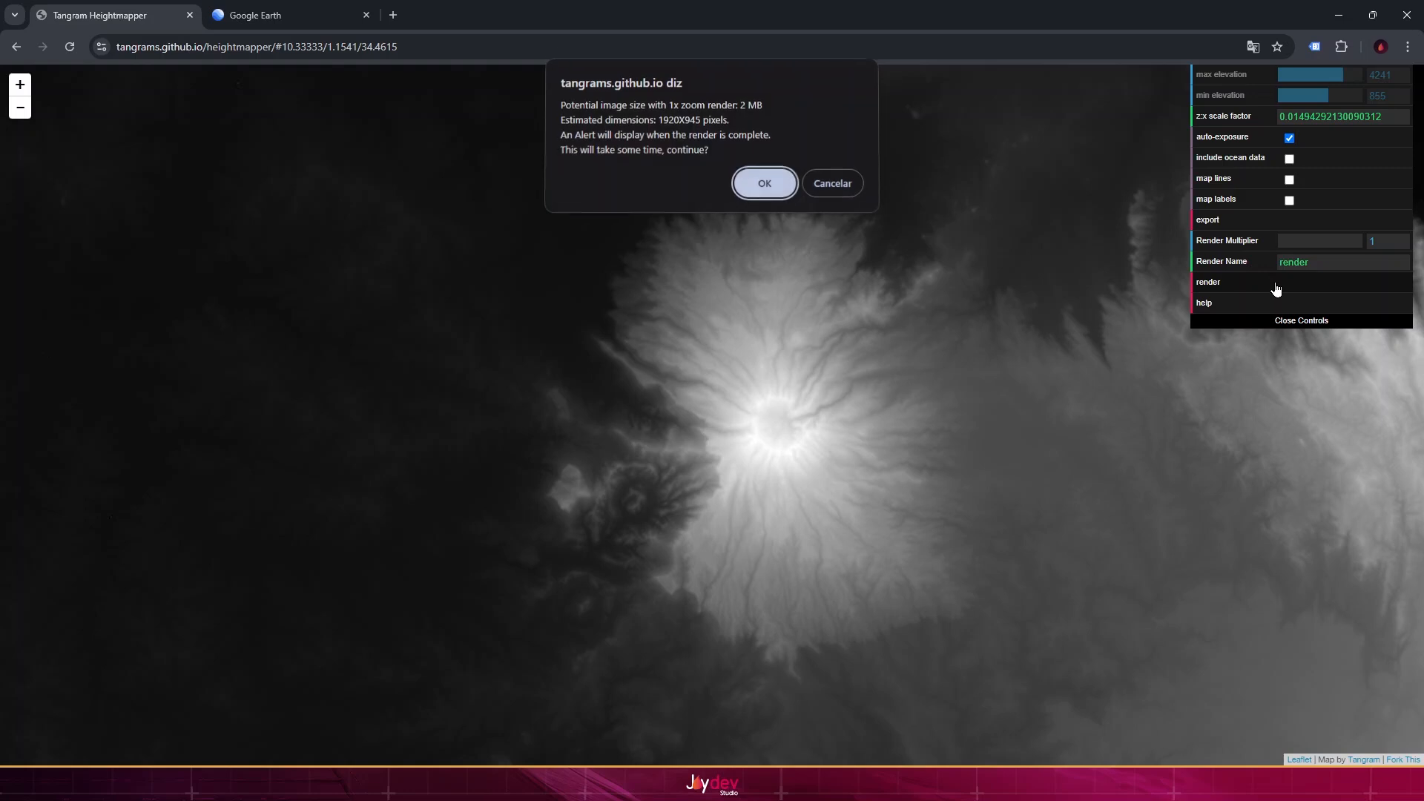
pyautogui.click(764, 185)
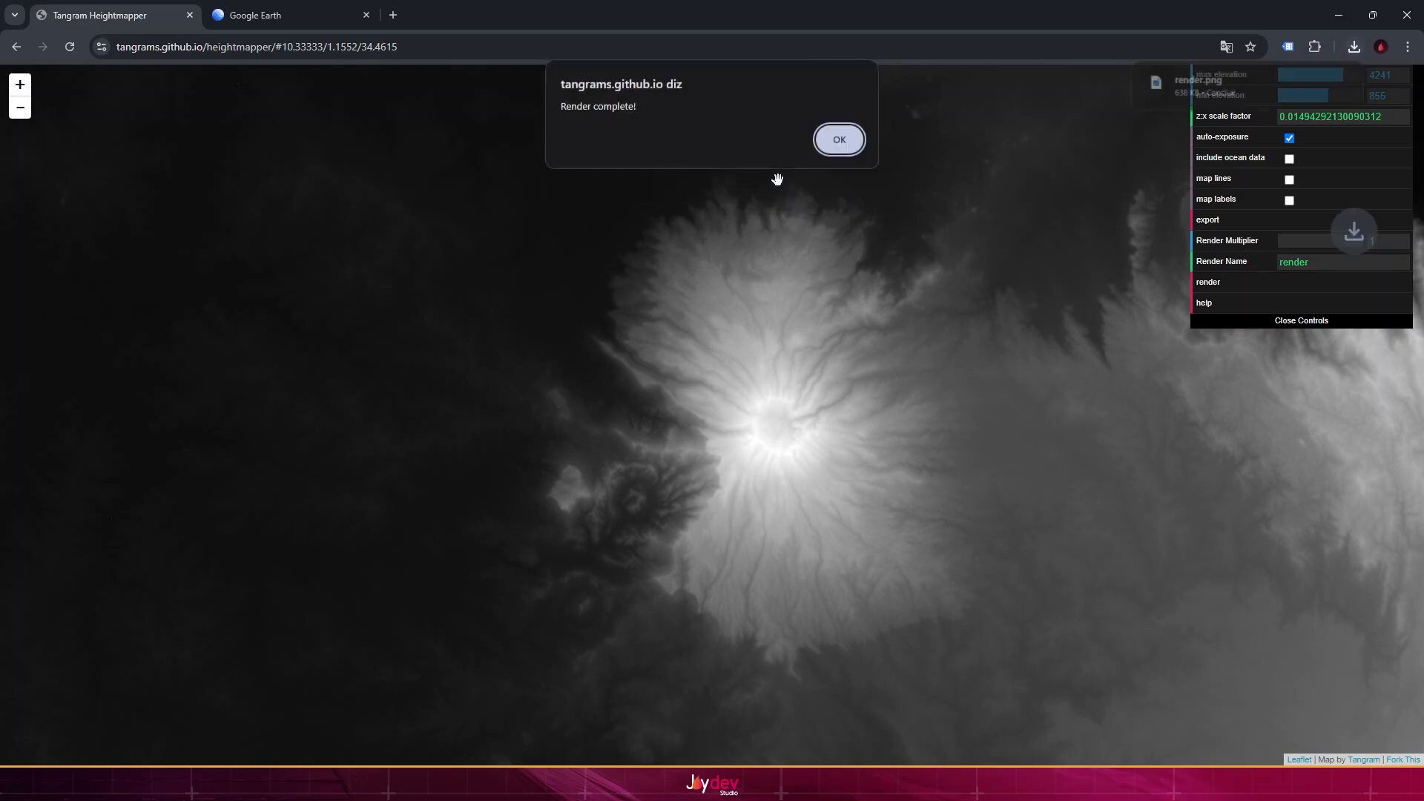
# Step: Dismiss the render completion message and open the browser's list of downloads
pyautogui.click(839, 141)
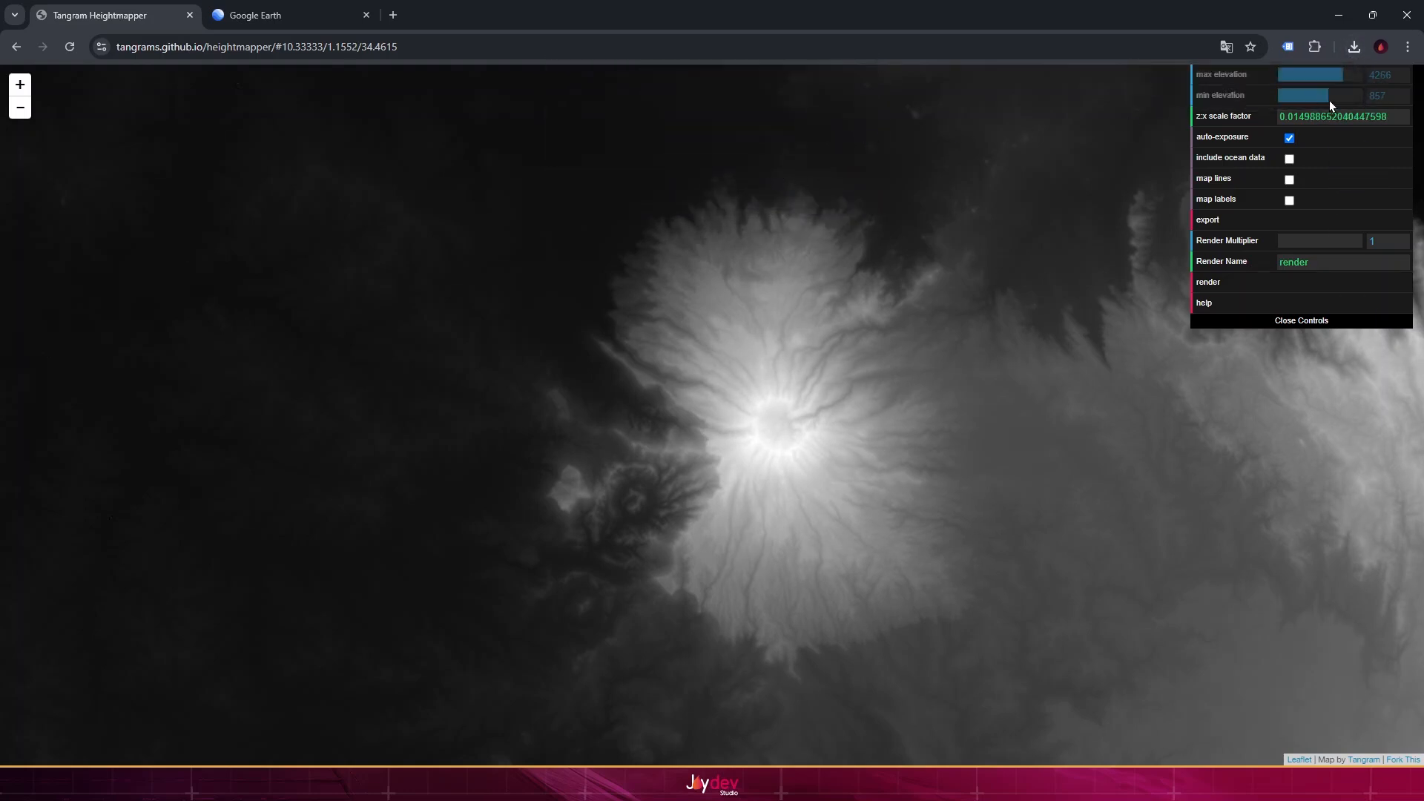
pyautogui.click(1354, 47)
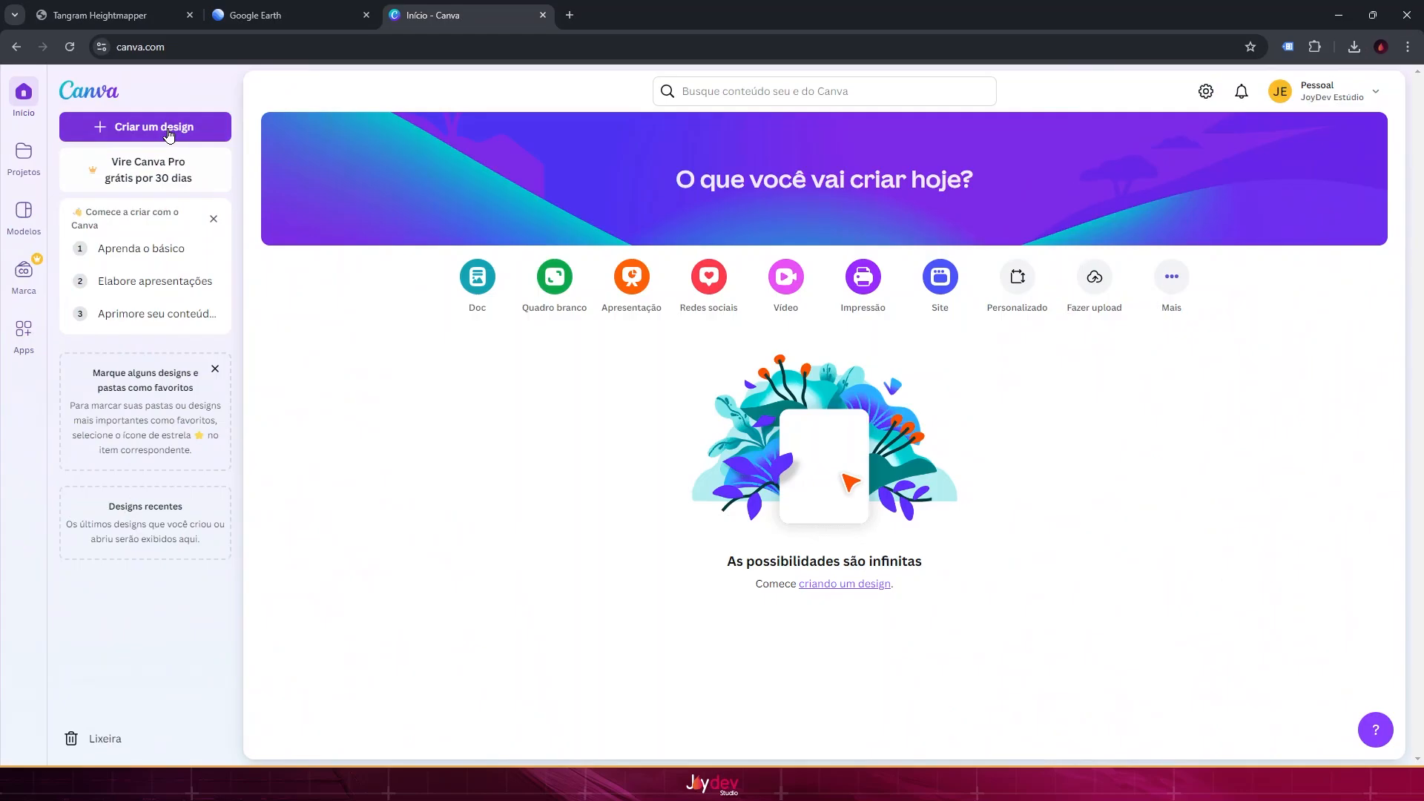
# Step: In Canva, create a new custom-size design 800 px wide and 800 px high
pyautogui.click(145, 126)
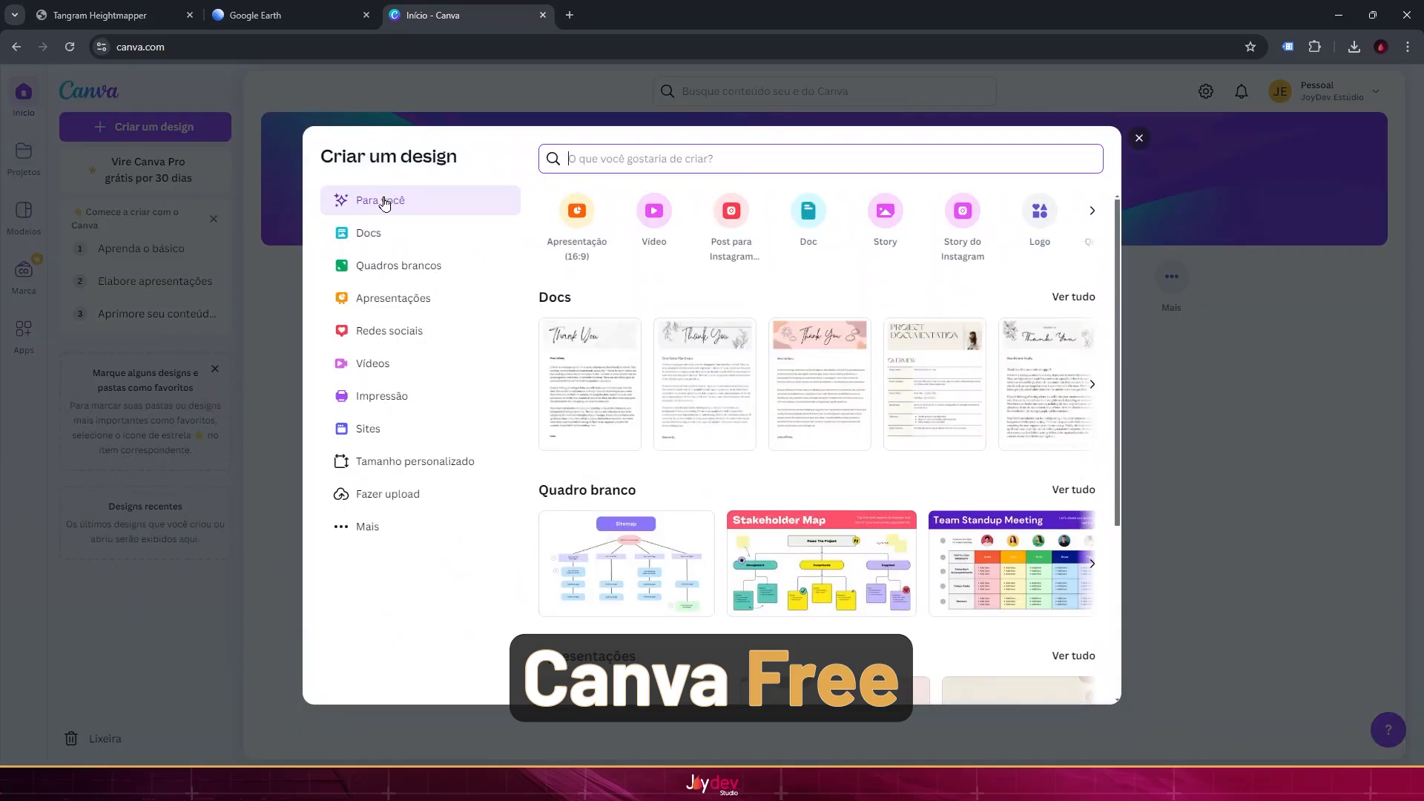
pyautogui.click(391, 463)
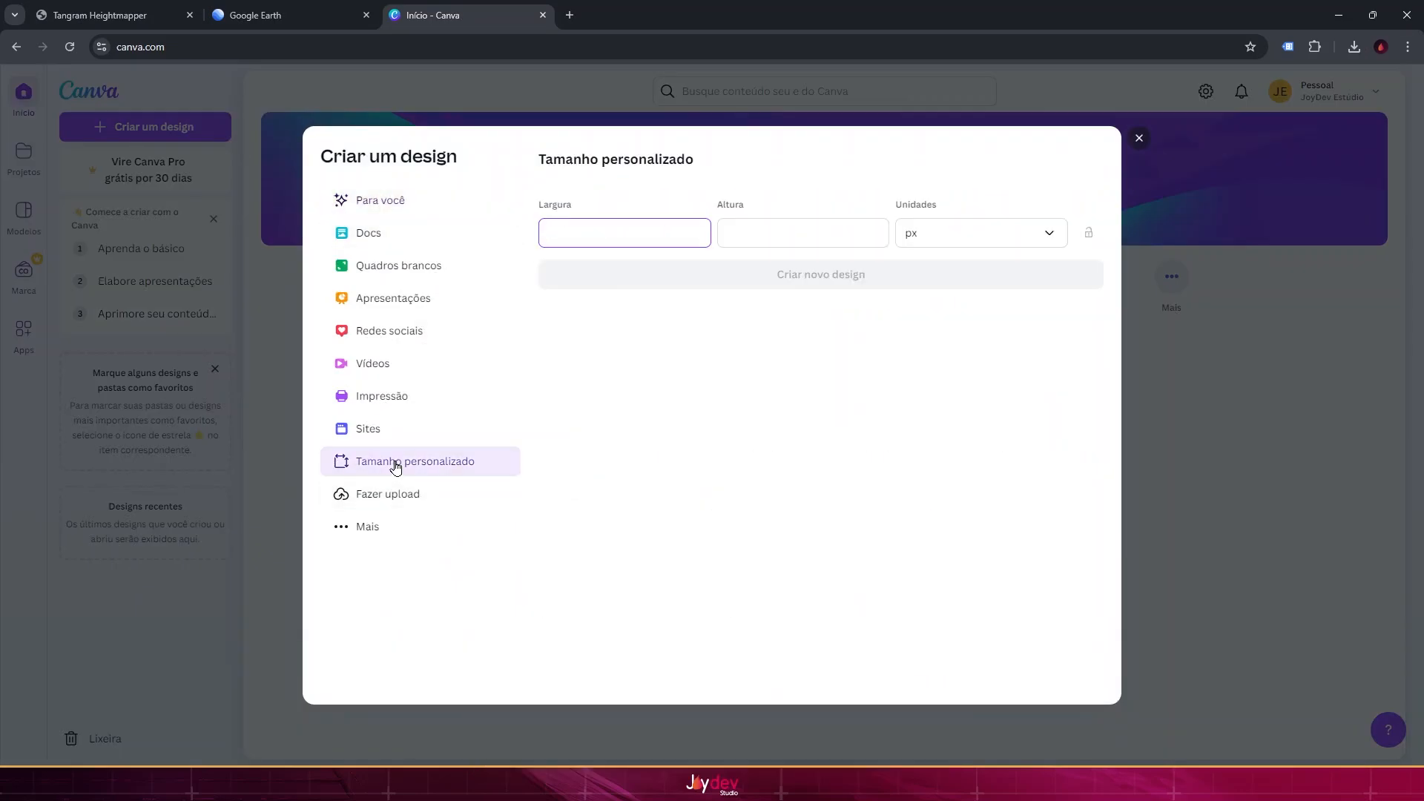
pyautogui.write('800')
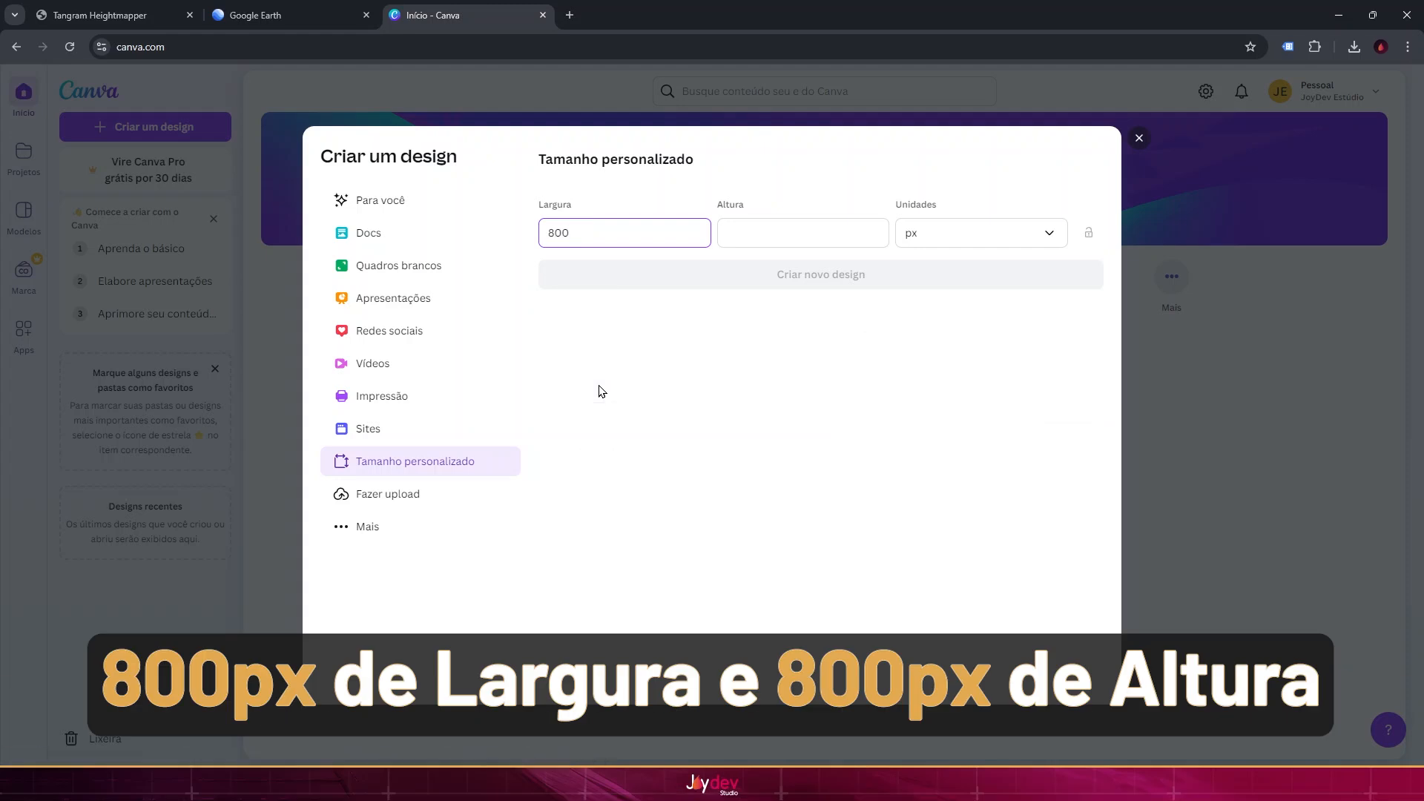
pyautogui.click(755, 224)
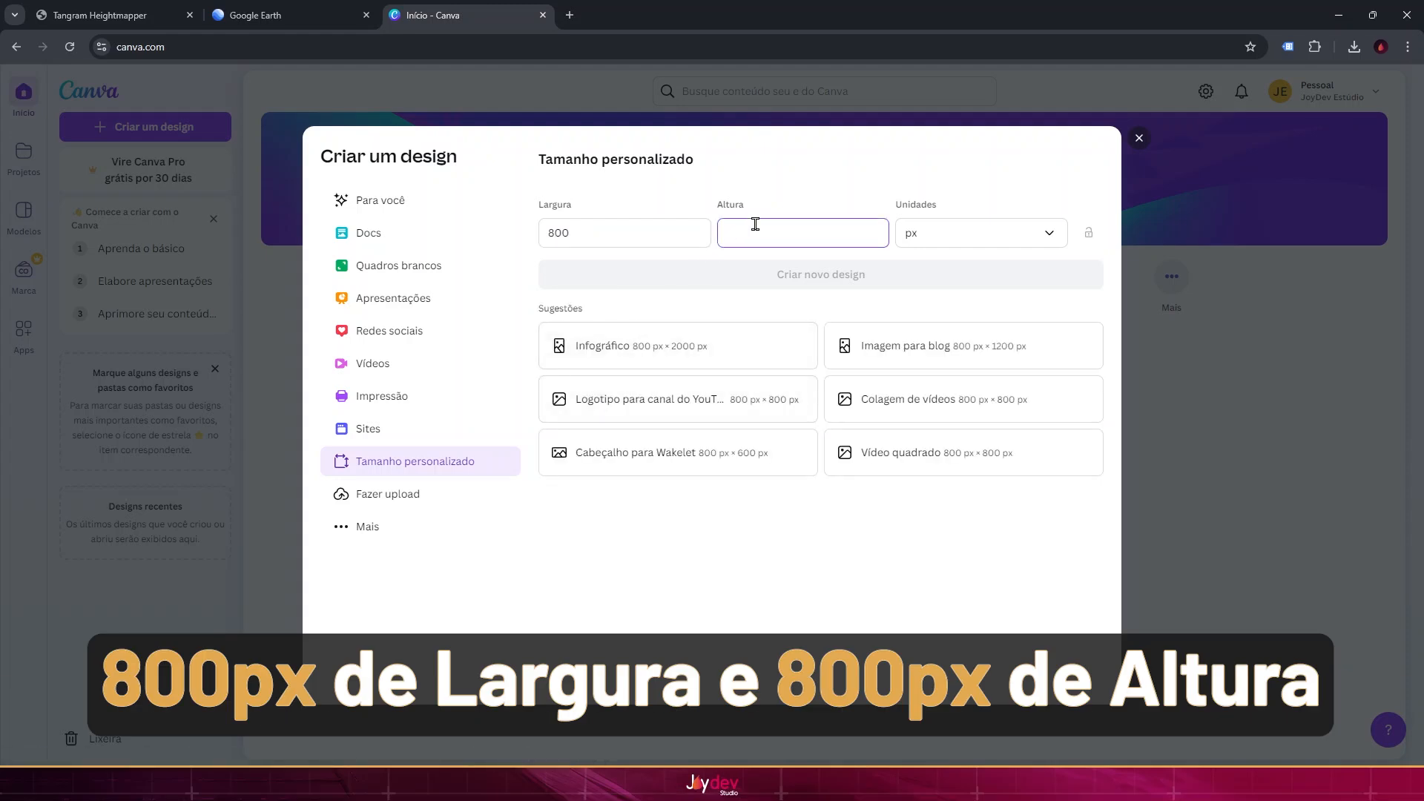
pyautogui.write('800')
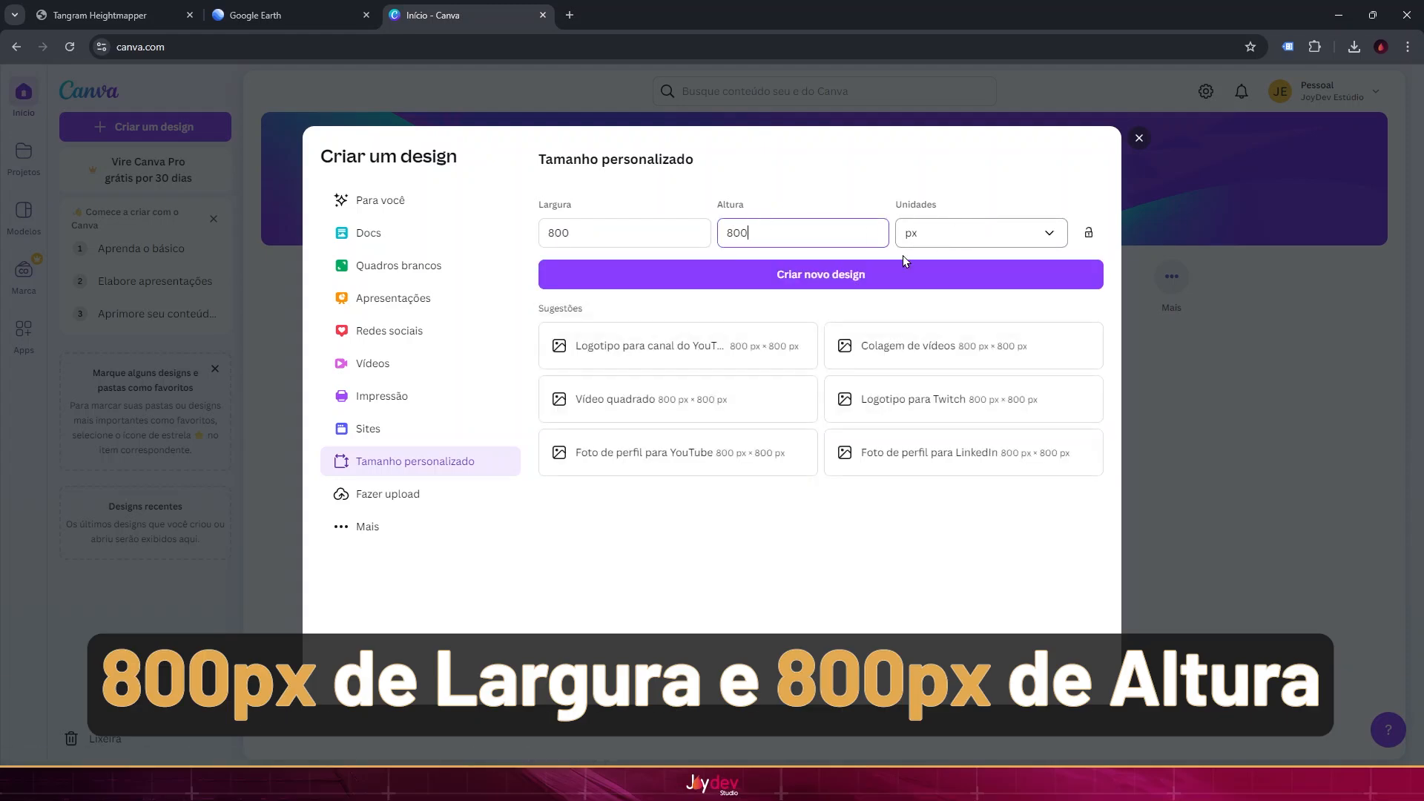
pyautogui.click(814, 276)
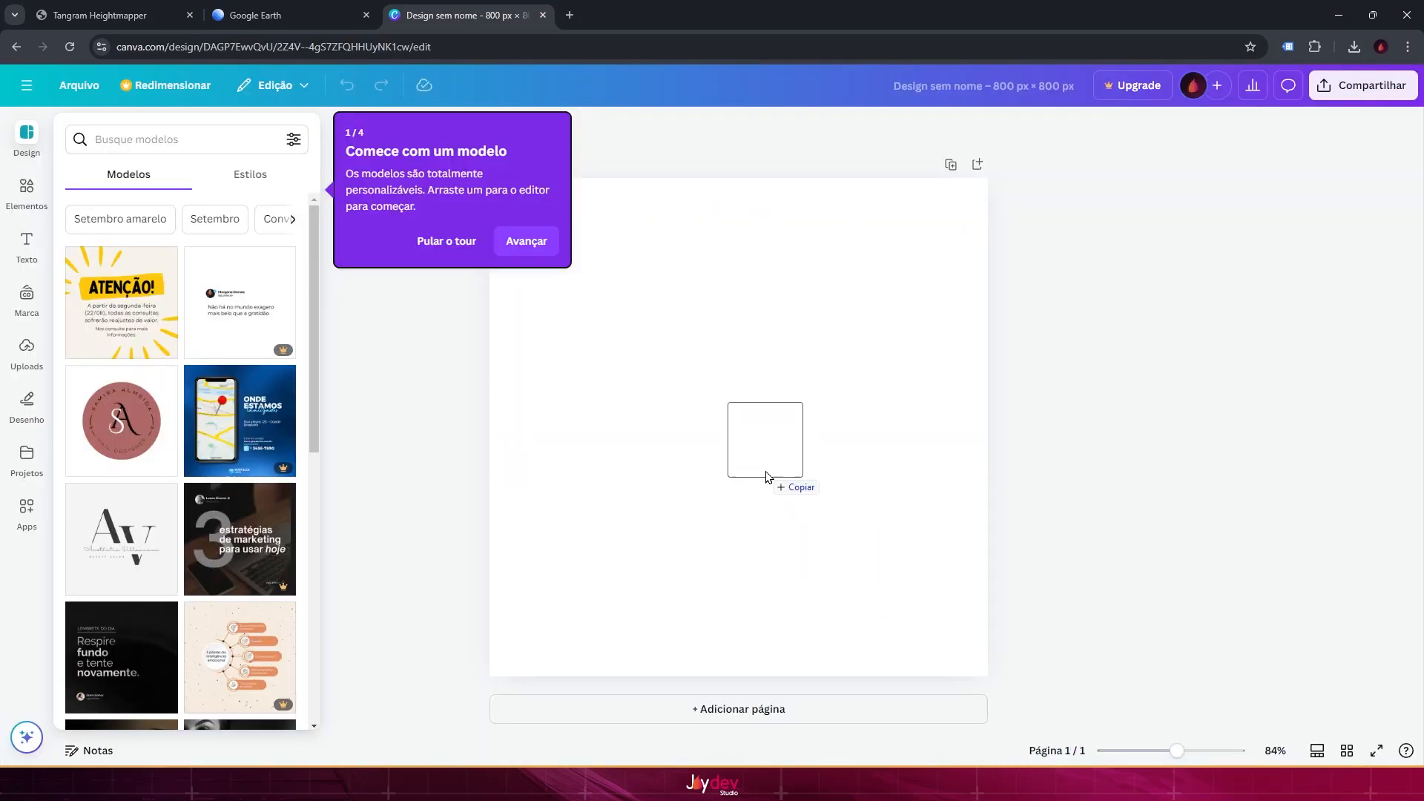
# Step: Add the rendered heightmap image to the blank page and enlarge it around the mountain until it covers the whole page
pyautogui.hotkey('ctrl', 'v')
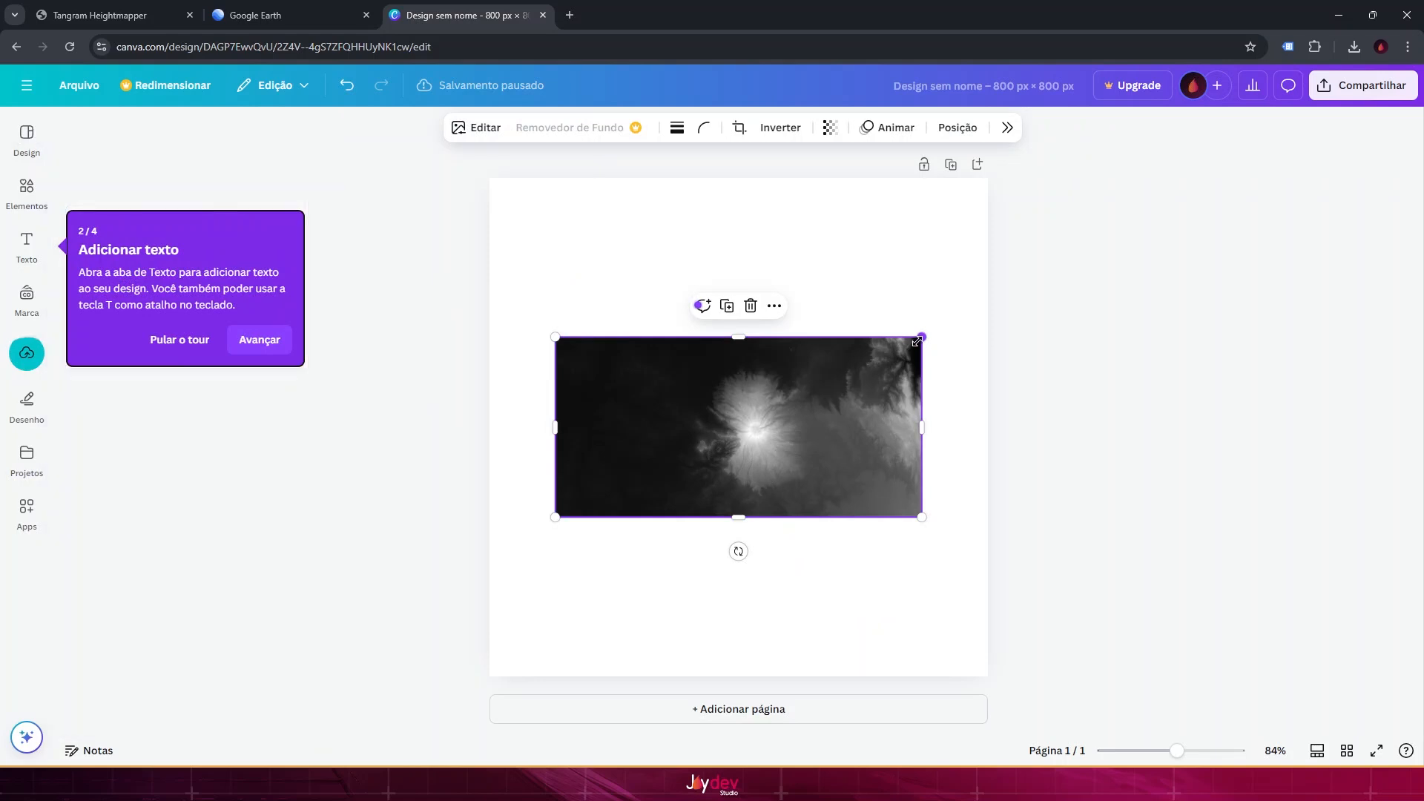
pyautogui.moveTo(917, 341); pyautogui.dragTo(1224, 143)
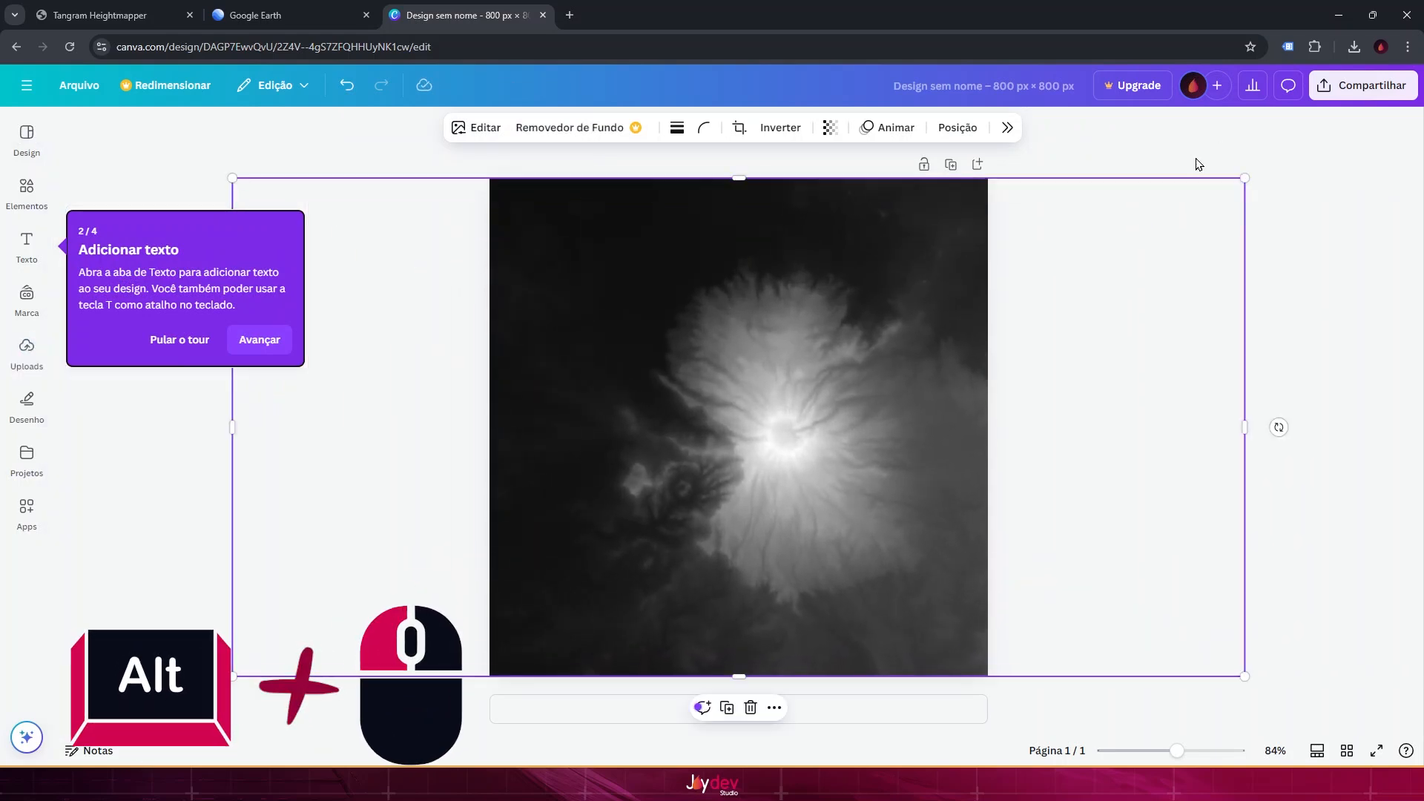
pyautogui.moveTo(858, 437); pyautogui.dragTo(826, 442)
pyautogui.moveTo(1213, 178); pyautogui.dragTo(1256, 146)
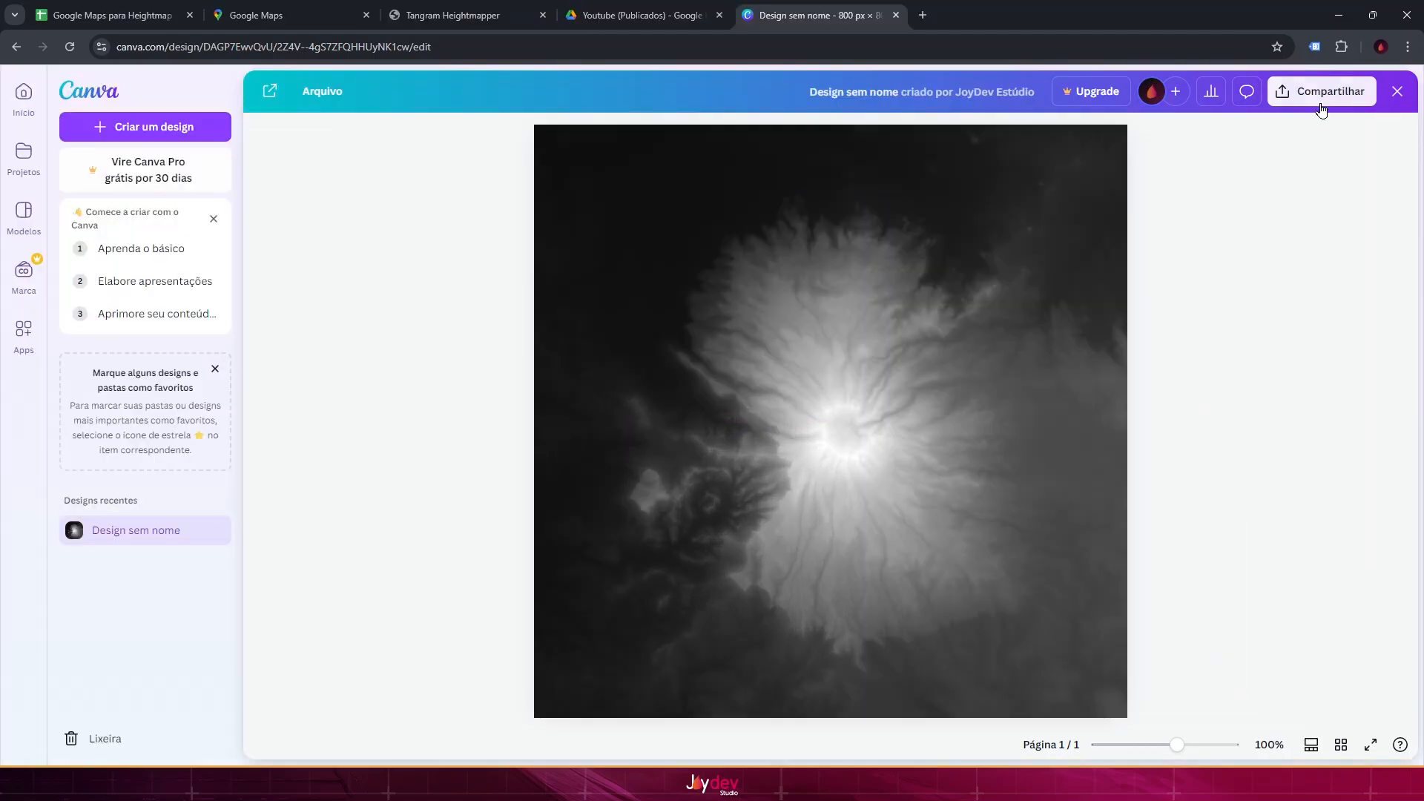
# Step: Download the cropped heightmap design as a PNG file
pyautogui.click(1320, 95)
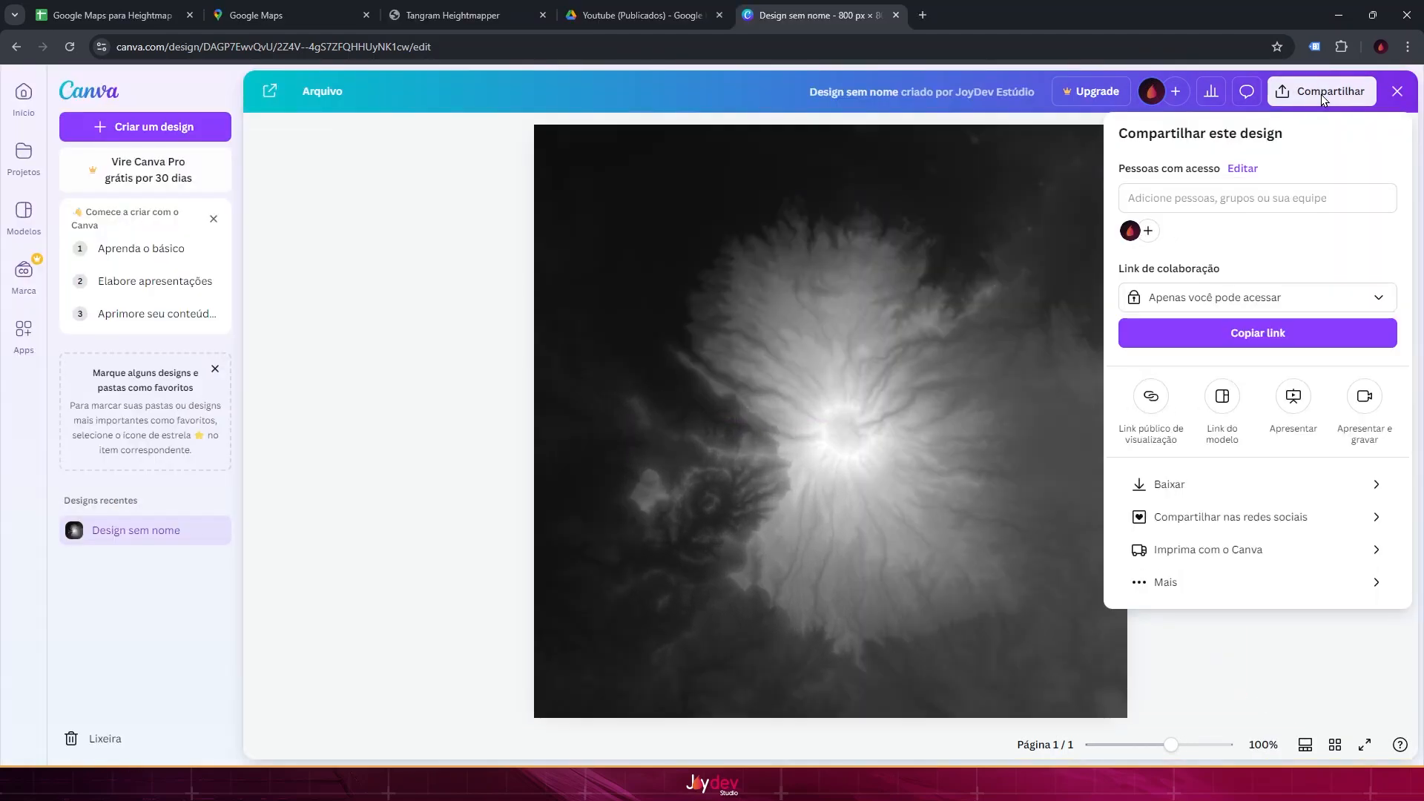
pyautogui.click(1202, 485)
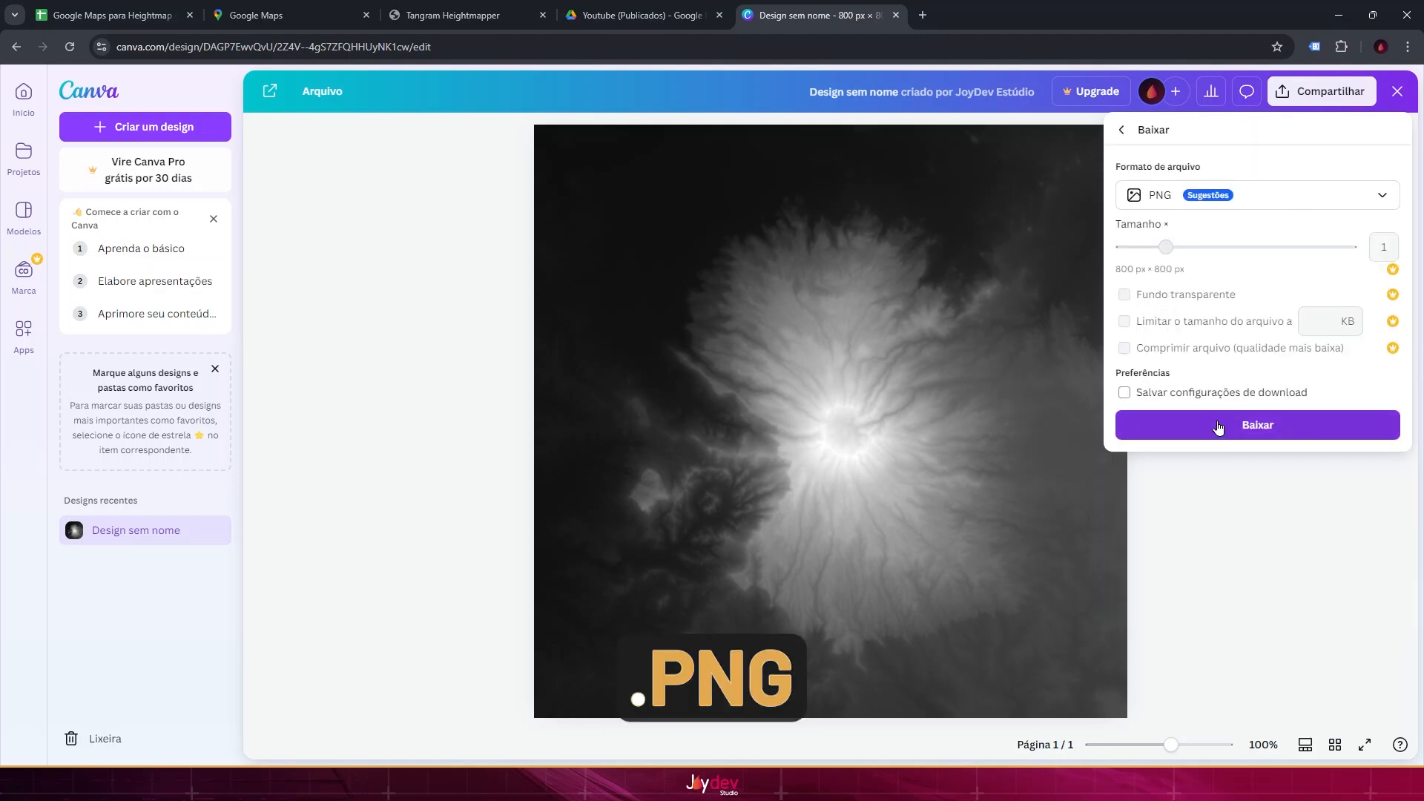
pyautogui.click(1218, 428)
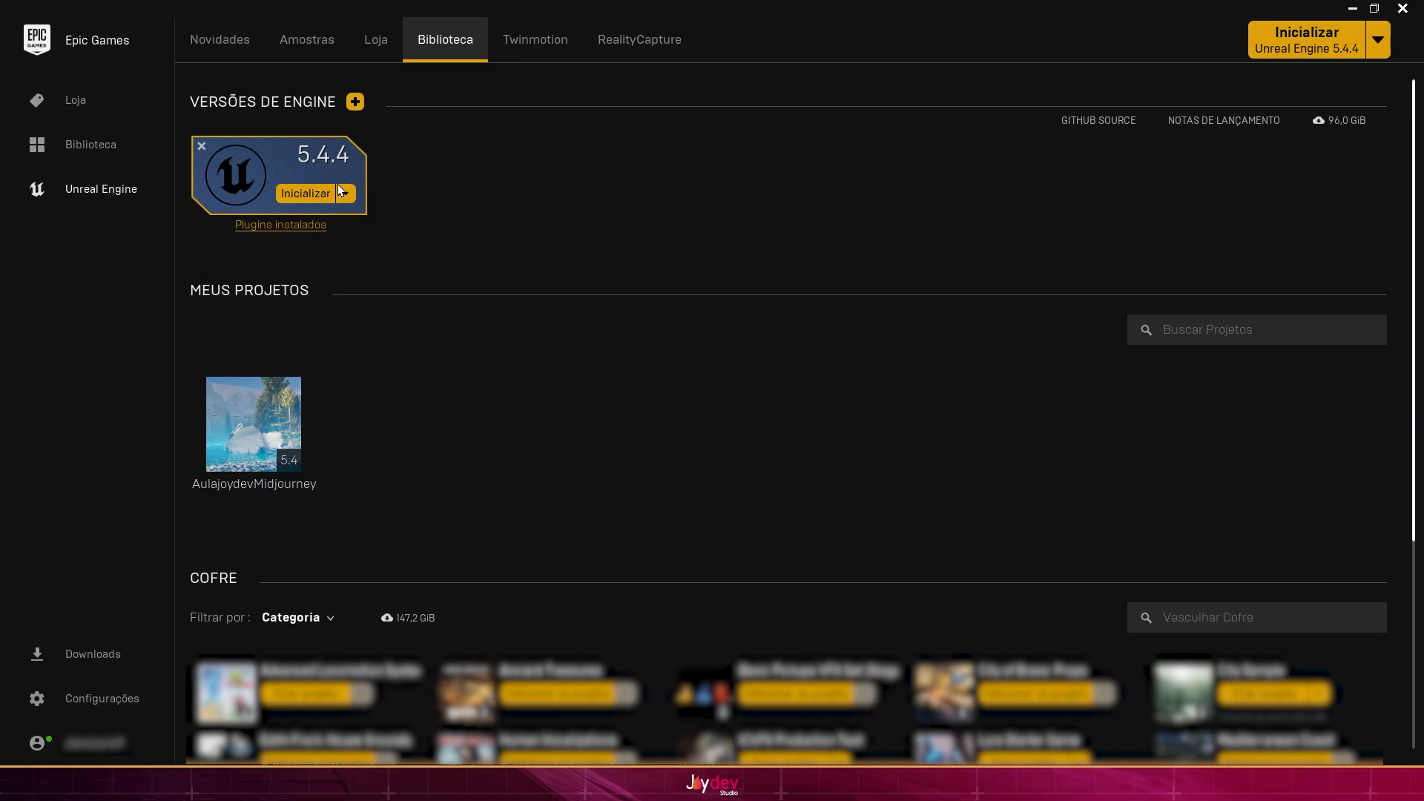
# Step: Switch to the Epic Games Launcher, launch Unreal Engine 5.4.4 and choose the Third Person game template with Starter Content enabled
pyautogui.click(313, 195)
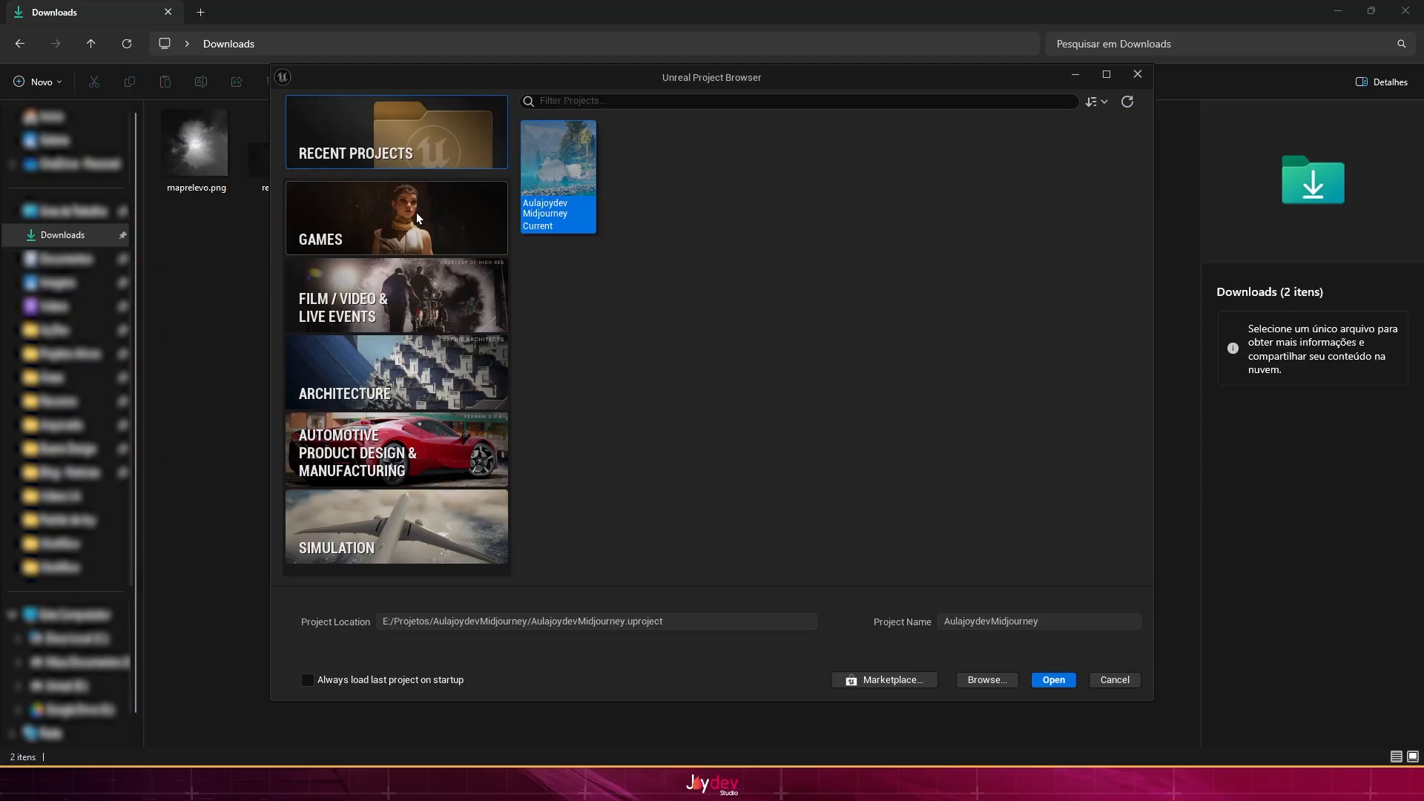
pyautogui.click(417, 215)
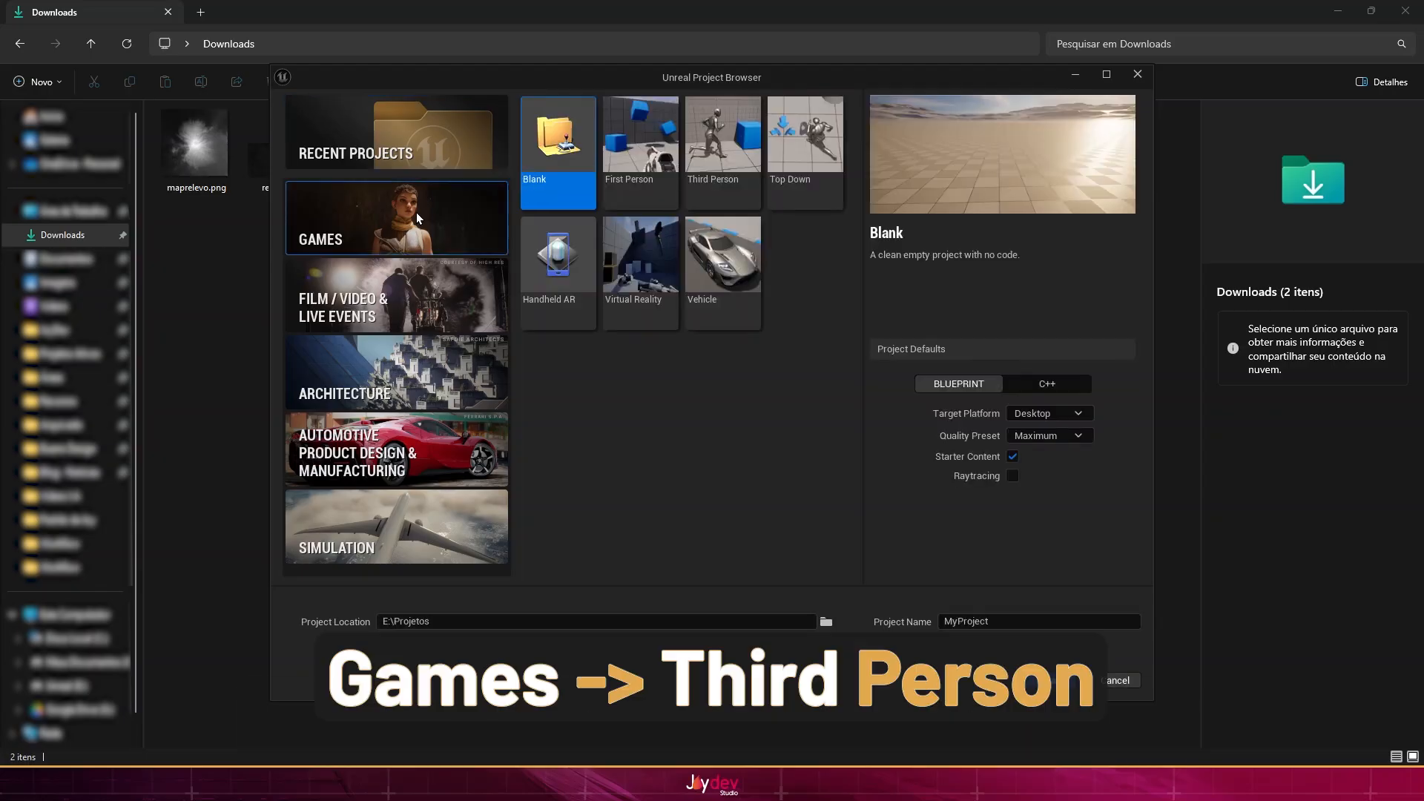
pyautogui.click(718, 158)
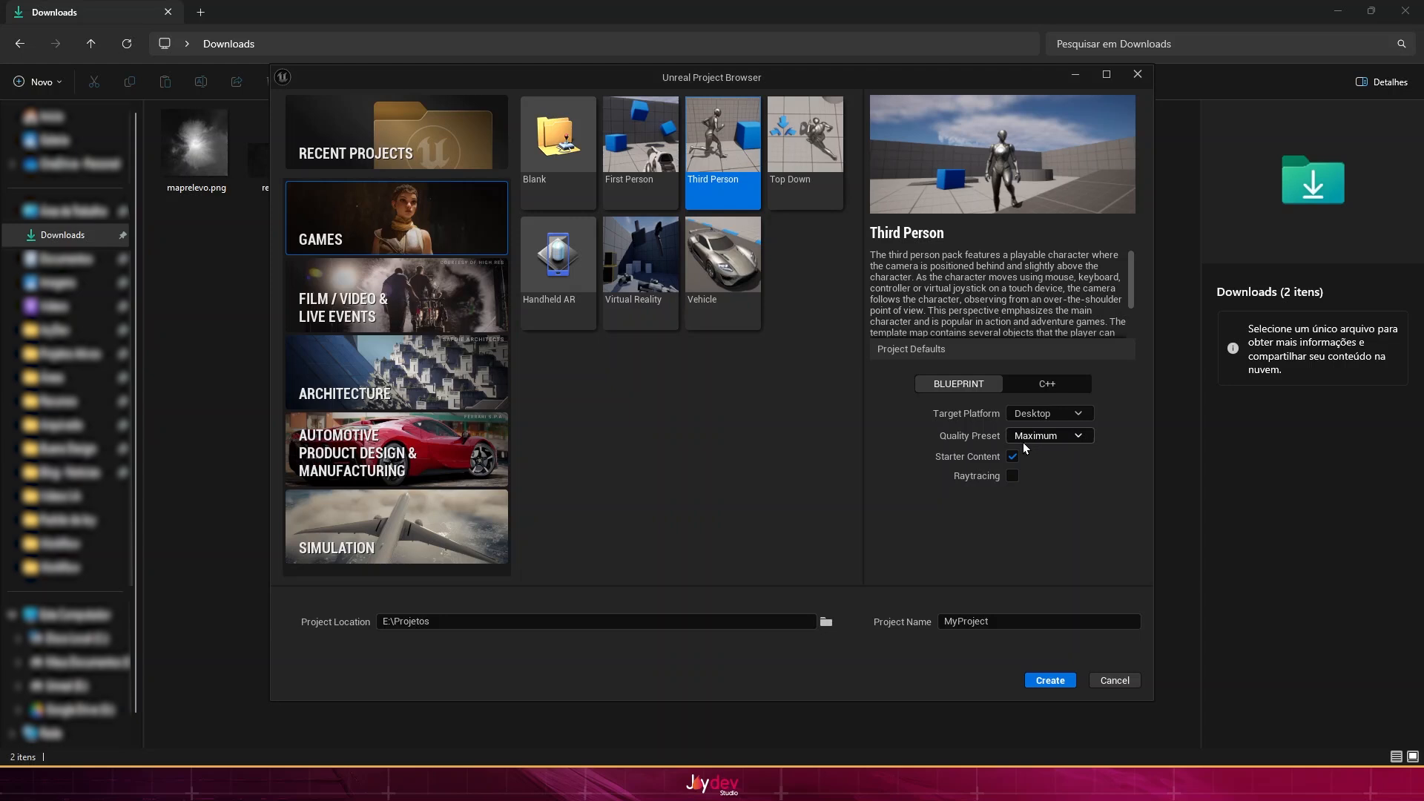
pyautogui.click(1013, 457)
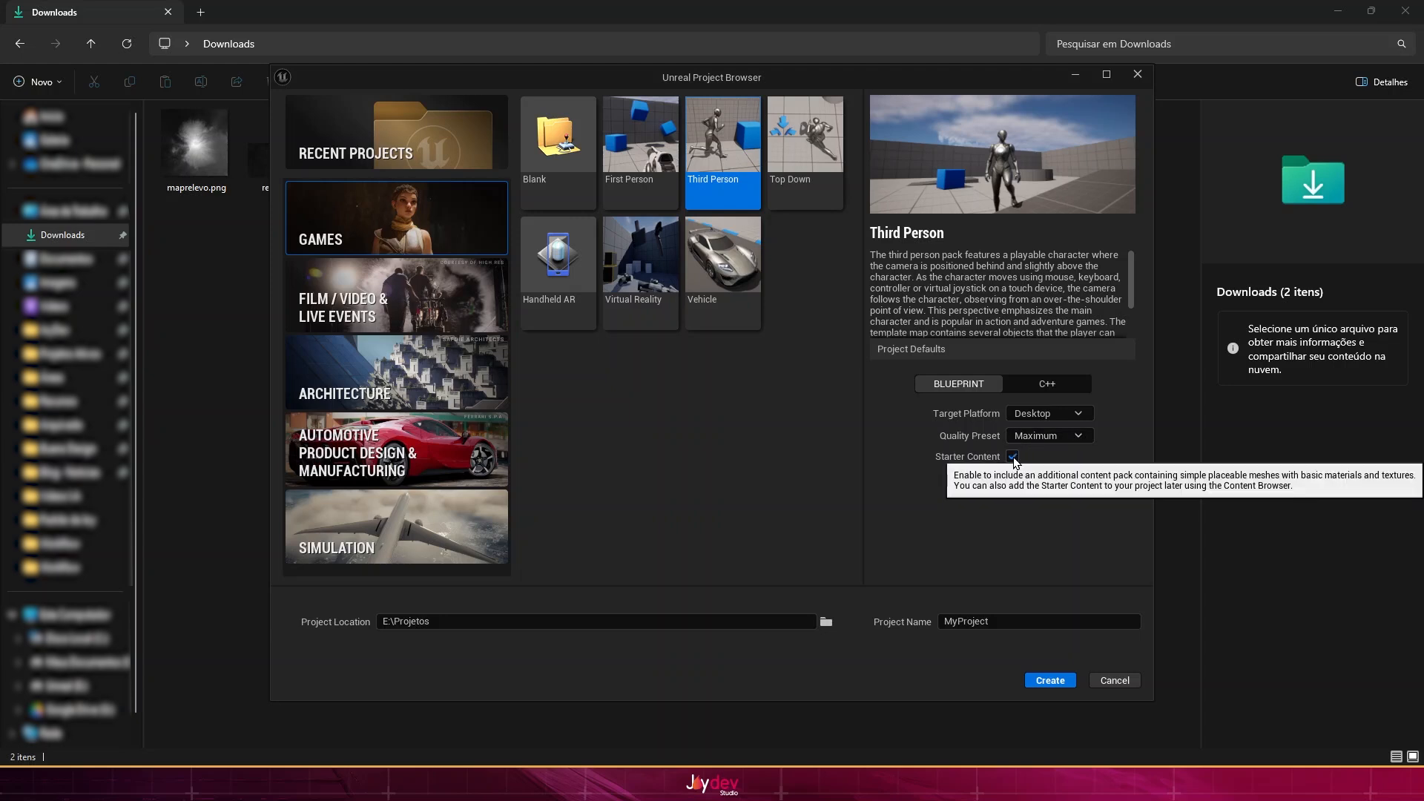
# Step: Name the new project Ilha_de_Respeito and create it in E:\Projetos
pyautogui.write('Il')
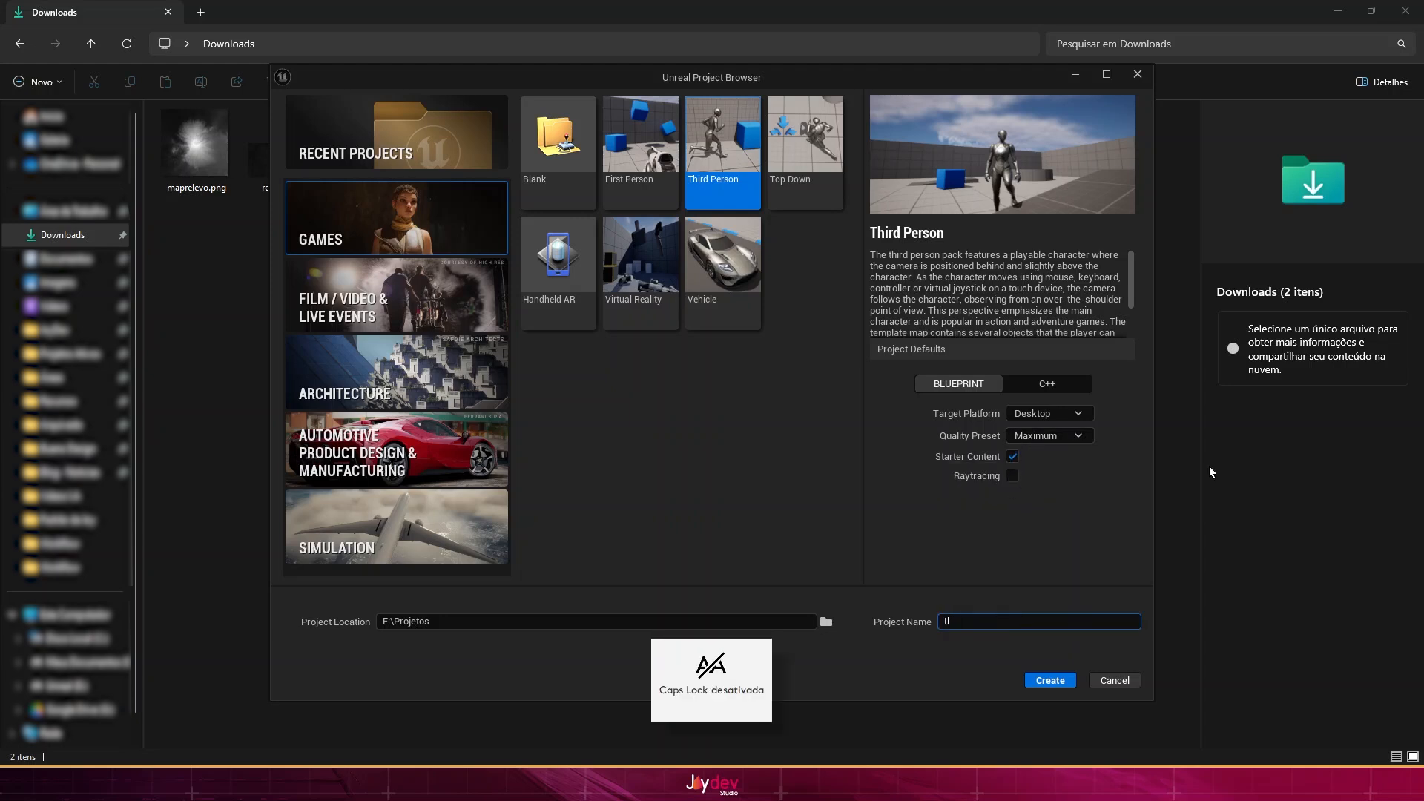
pyautogui.write('ha_de_Respeito')
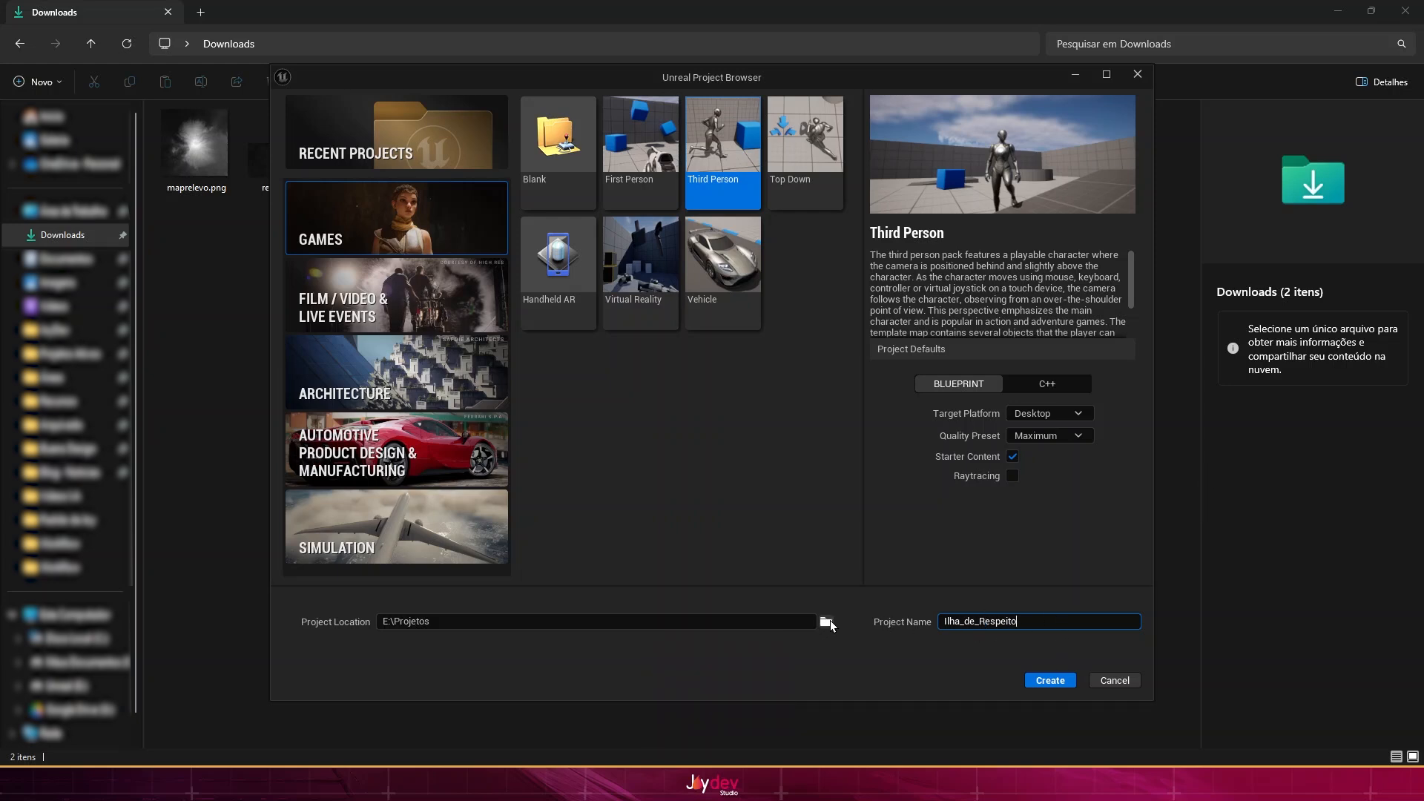
pyautogui.click(826, 622)
pyautogui.click(1049, 680)
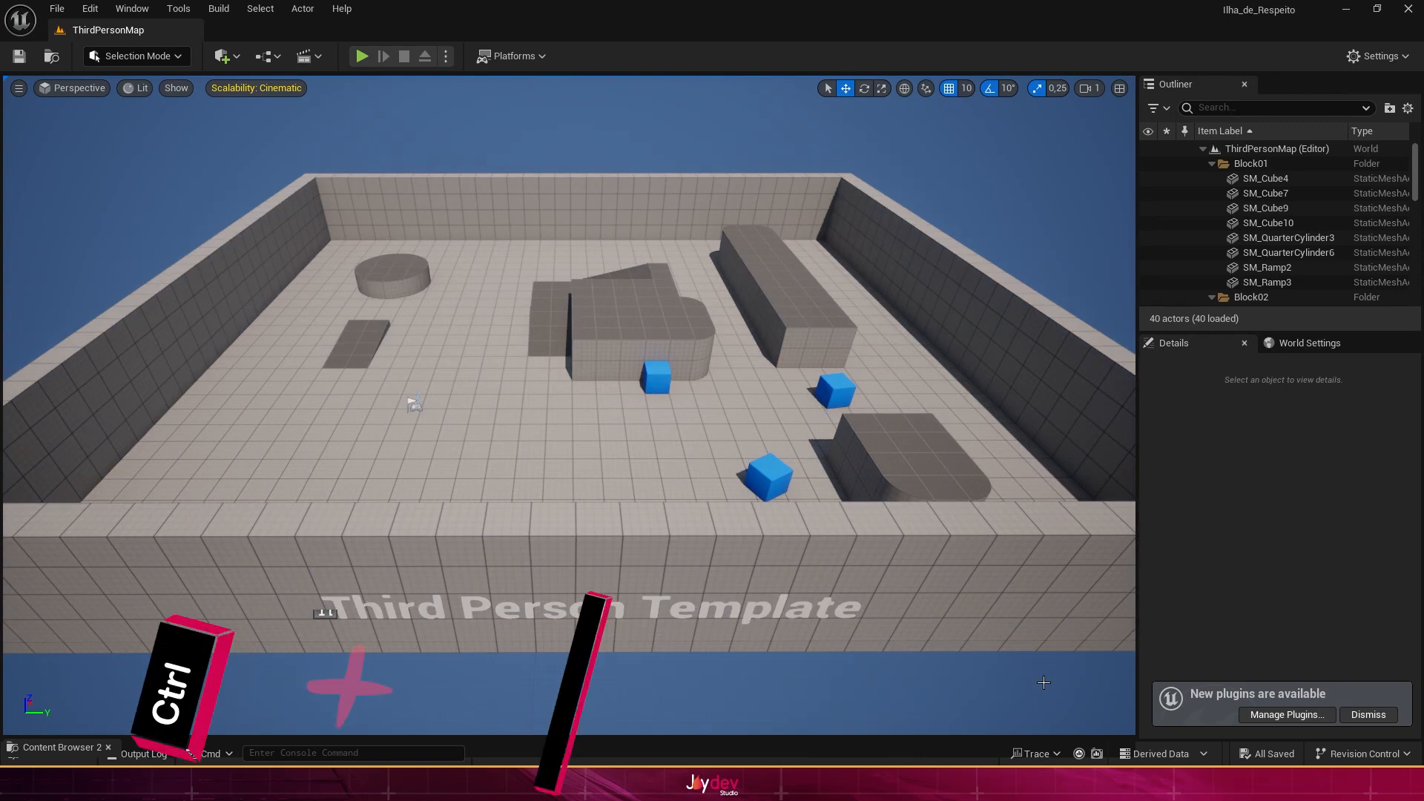
# Step: Dock the content browser into the editor layout below the viewport and adjust its height
pyautogui.hotkey('ctrl', 'space')
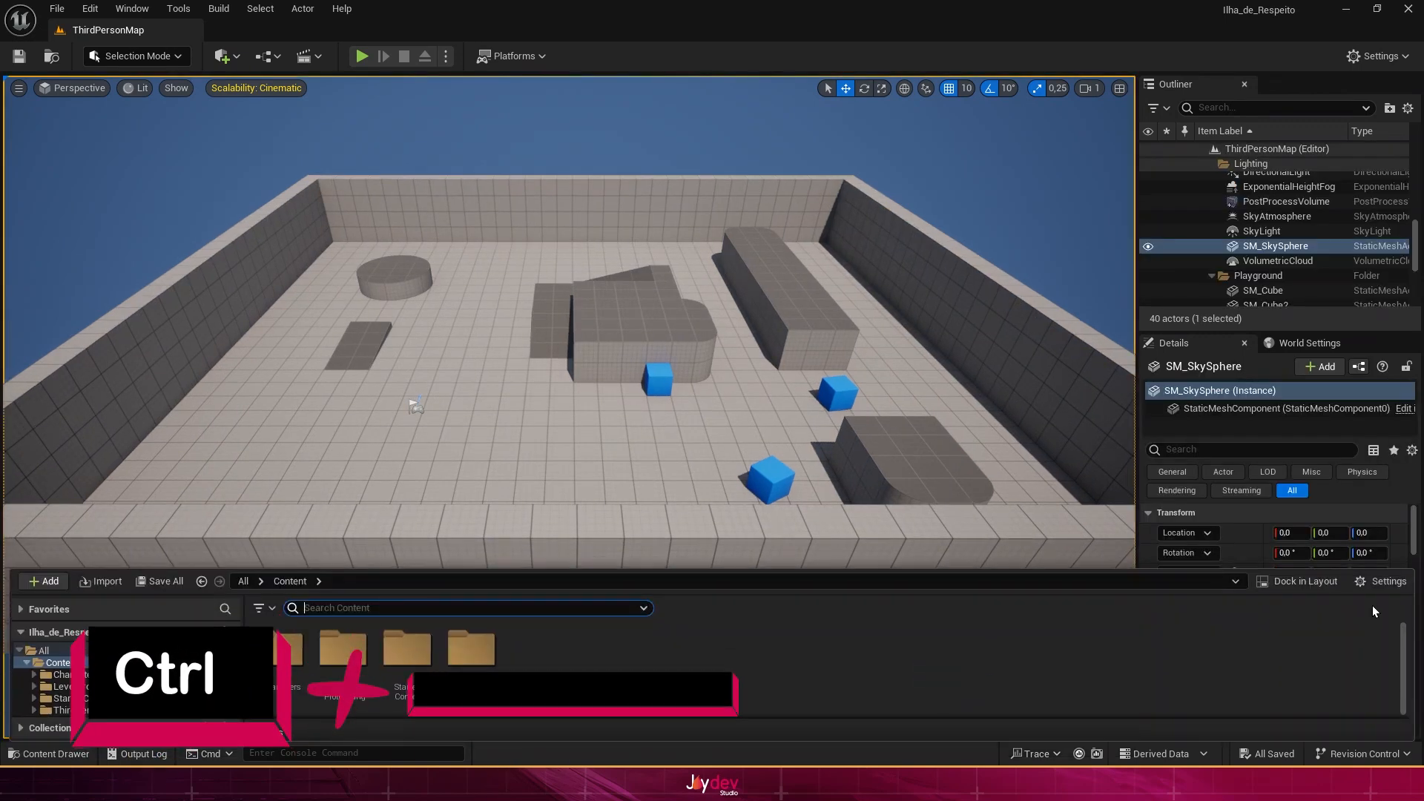
pyautogui.click(1305, 583)
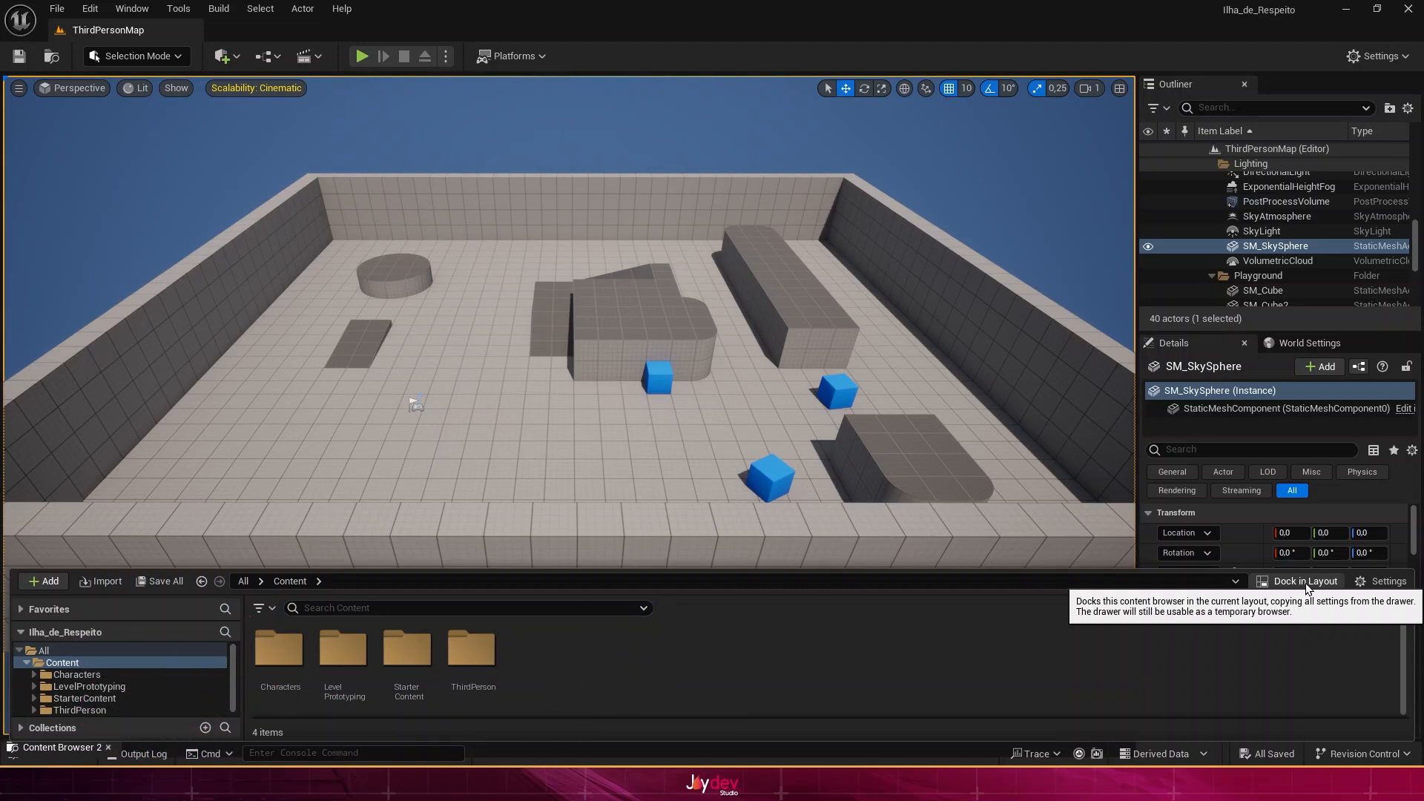
pyautogui.click(942, 506)
pyautogui.moveTo(83, 747); pyautogui.dragTo(120, 691)
pyautogui.moveTo(494, 408); pyautogui.dragTo(485, 538)
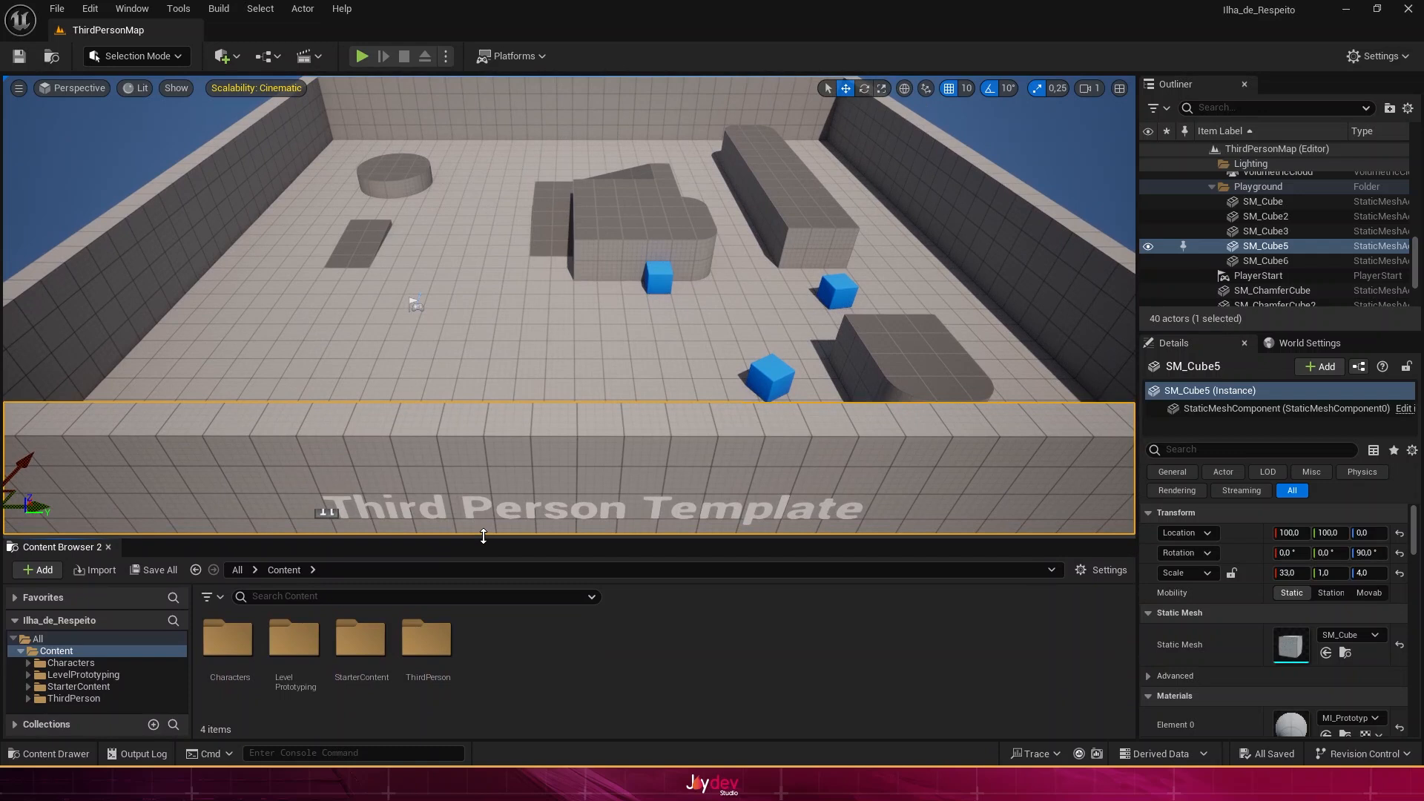
pyautogui.moveTo(484, 535); pyautogui.dragTo(484, 540)
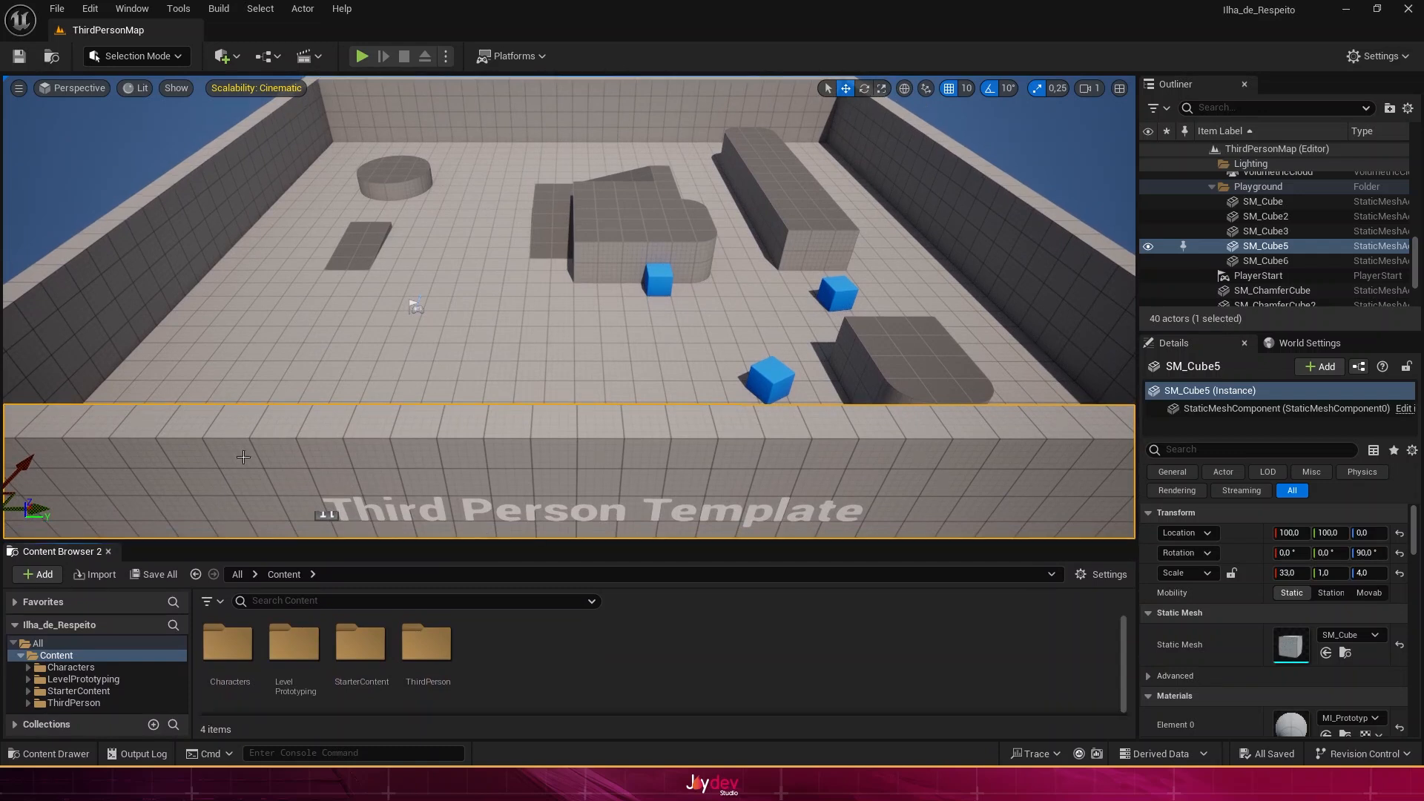
# Step: Enable the experimental Water and Water Extras plugins and restart the editor
pyautogui.click(92, 8)
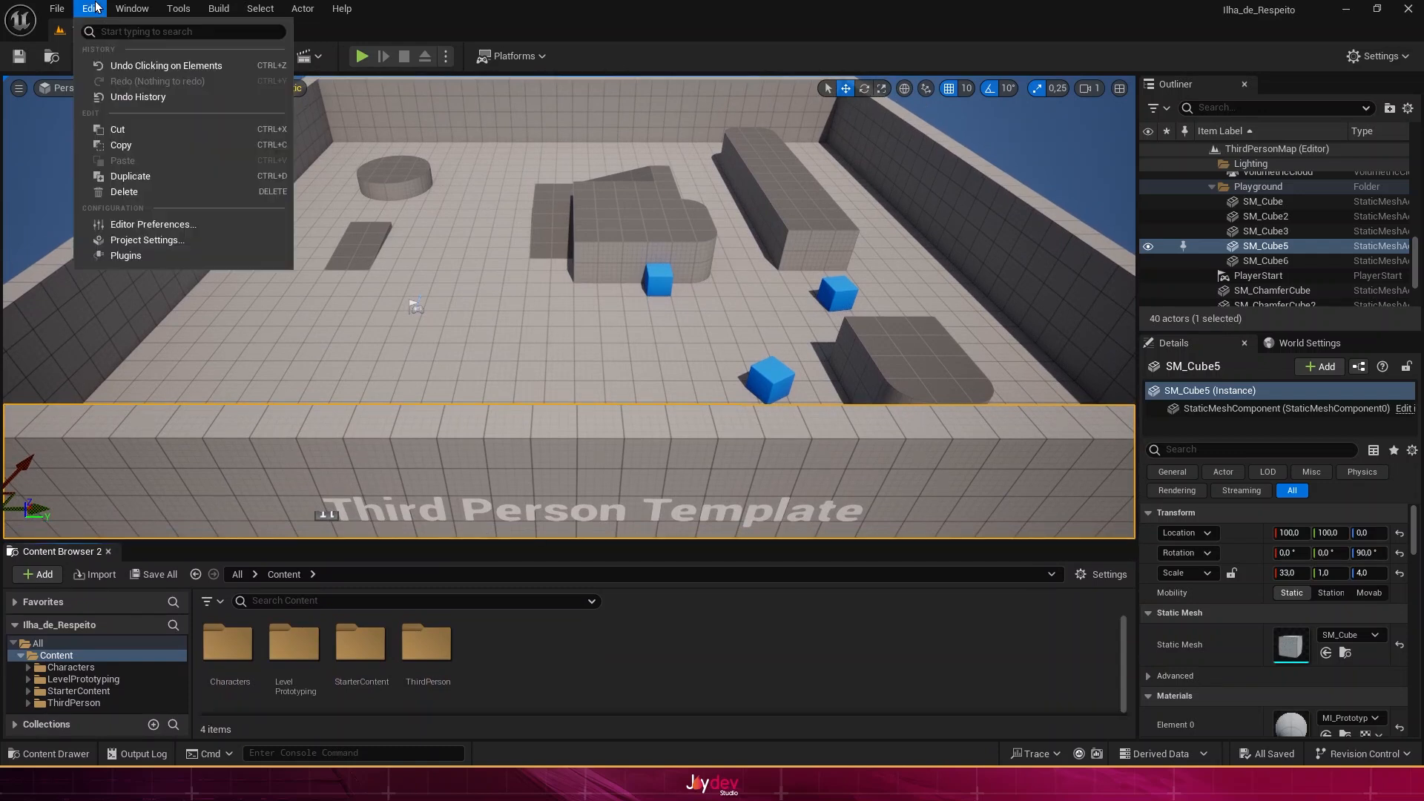
pyautogui.click(147, 255)
pyautogui.write('water')
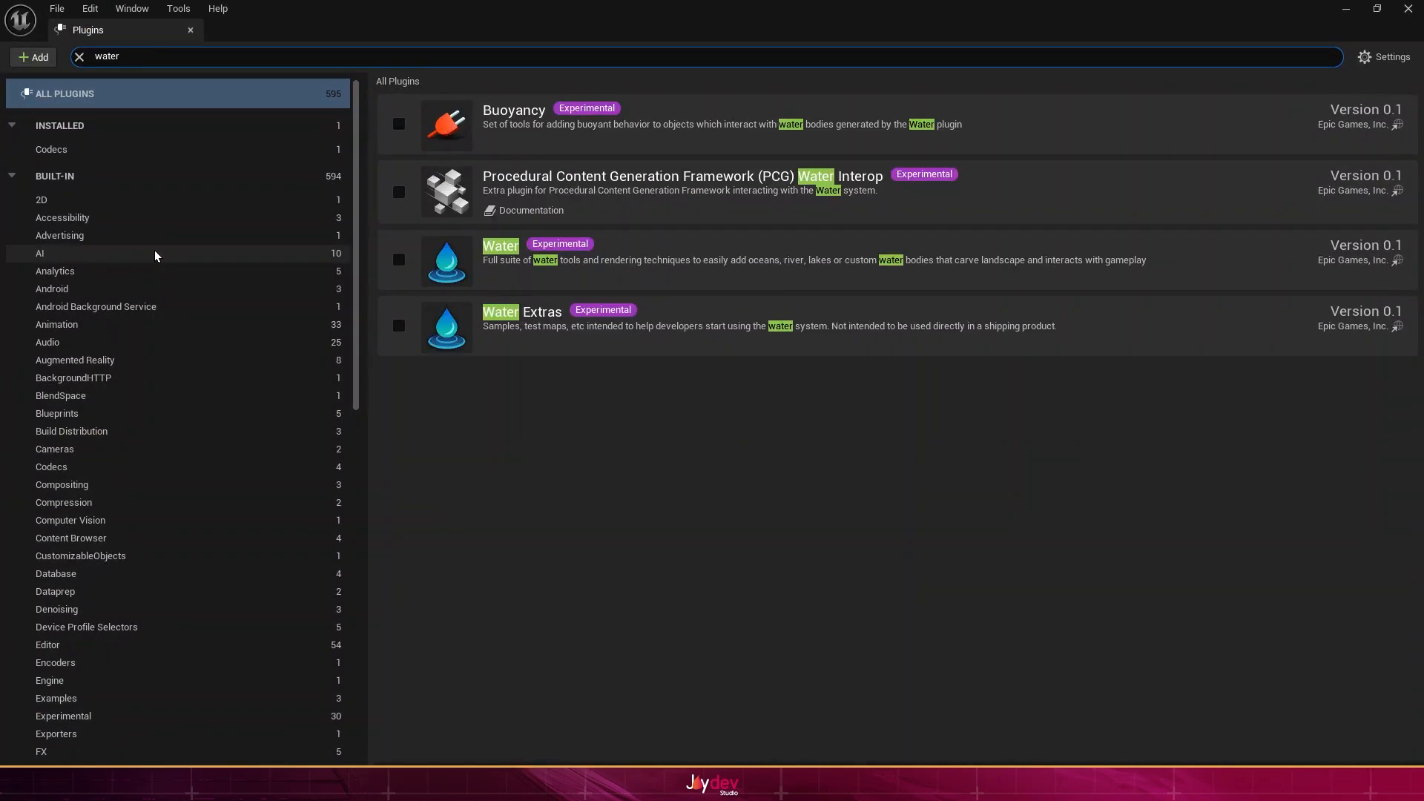
pyautogui.click(399, 260)
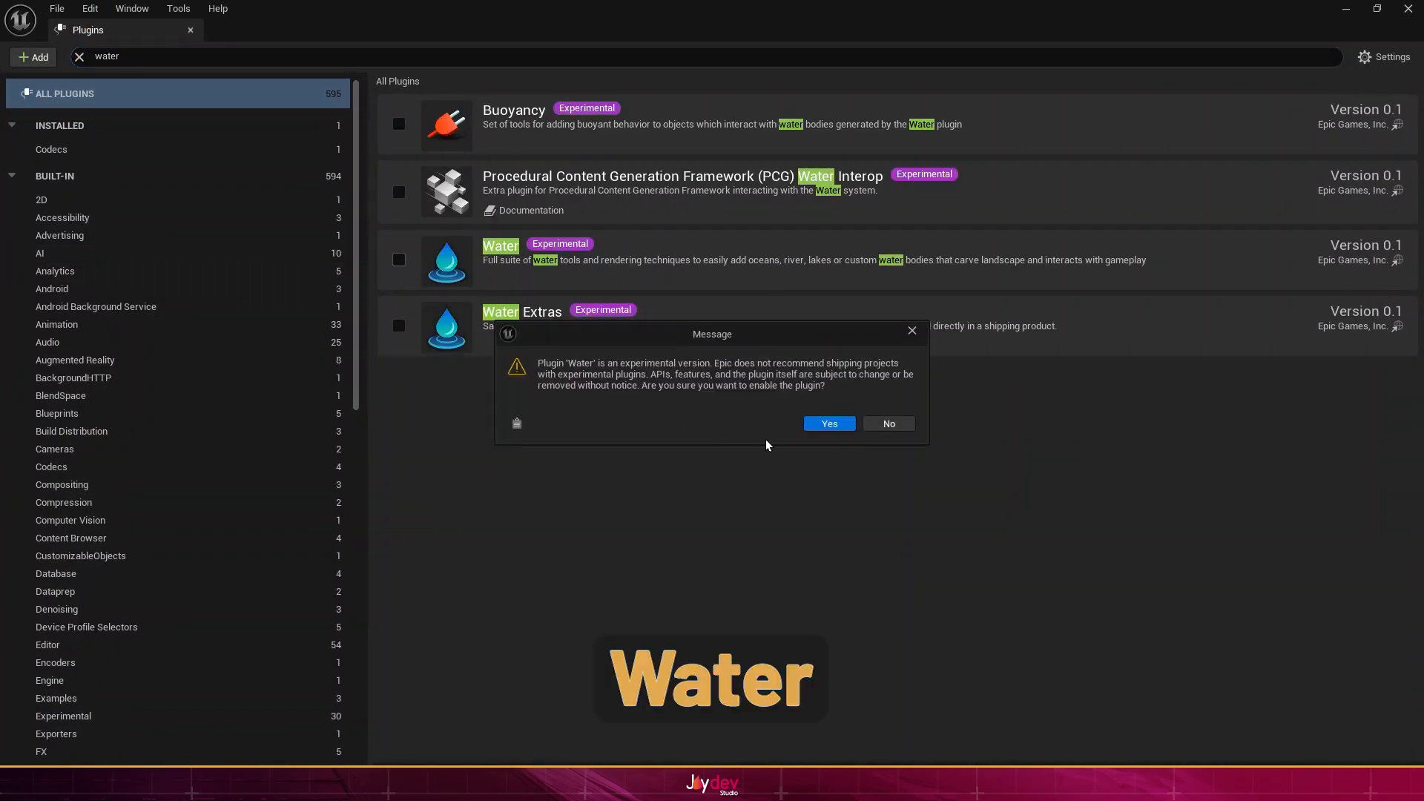
pyautogui.click(809, 439)
pyautogui.click(399, 325)
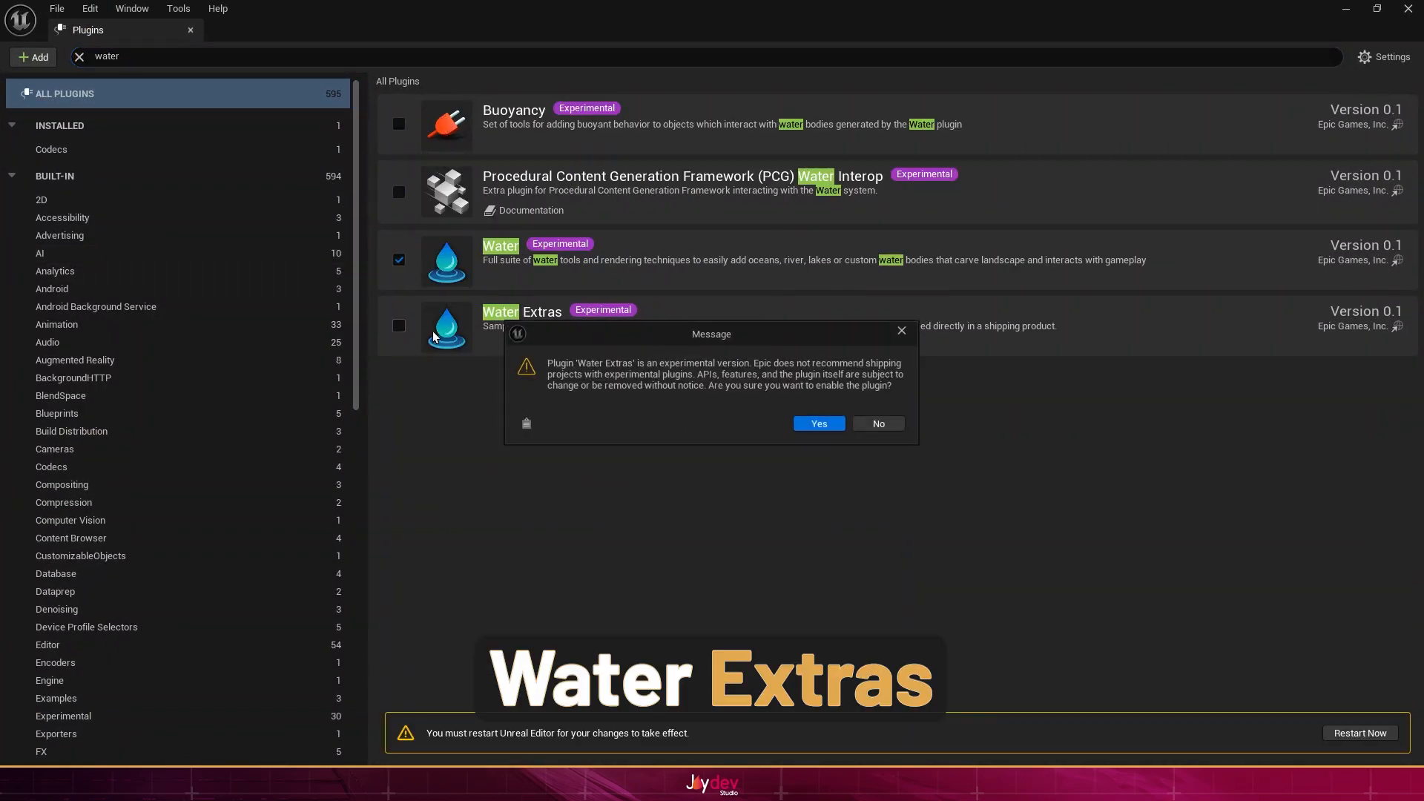
pyautogui.click(816, 425)
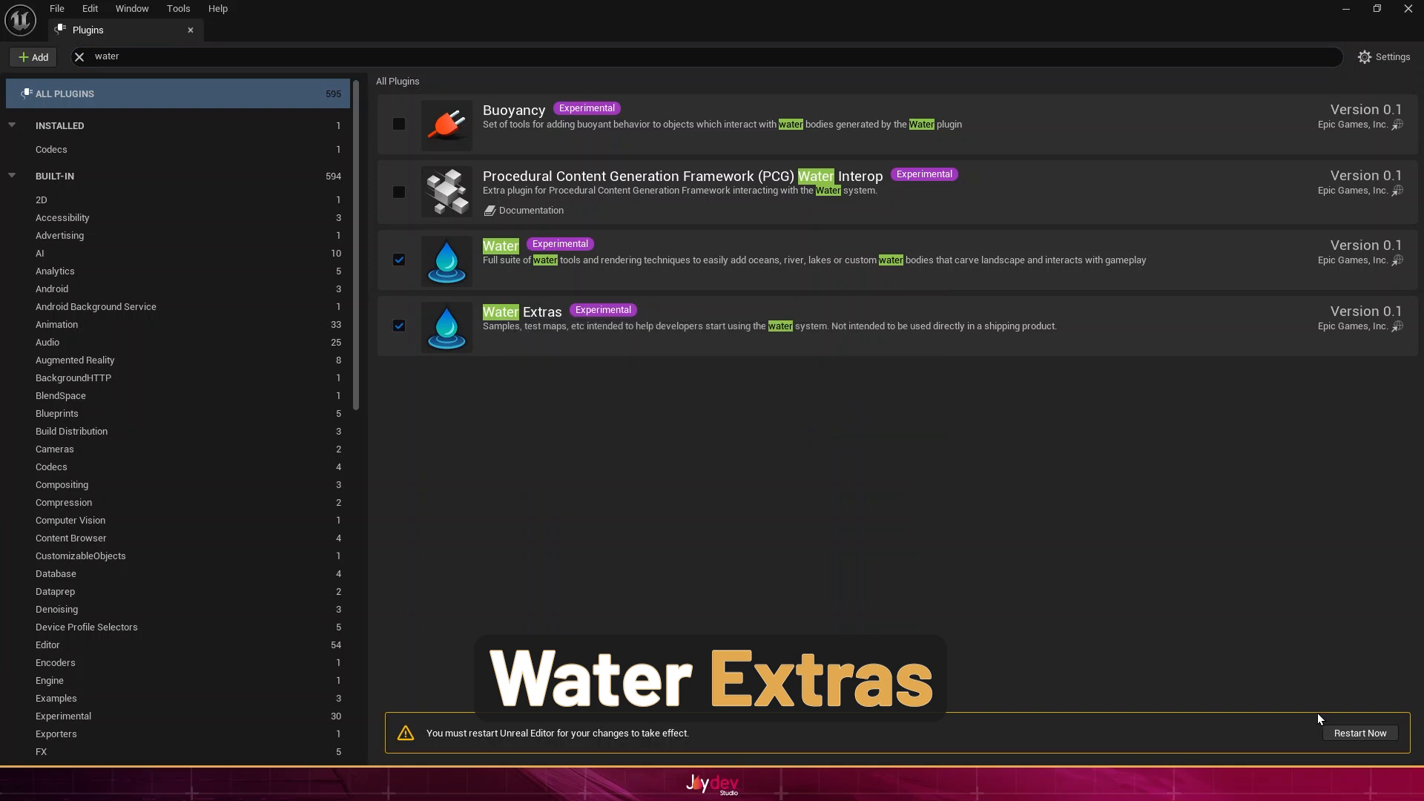
pyautogui.click(1359, 732)
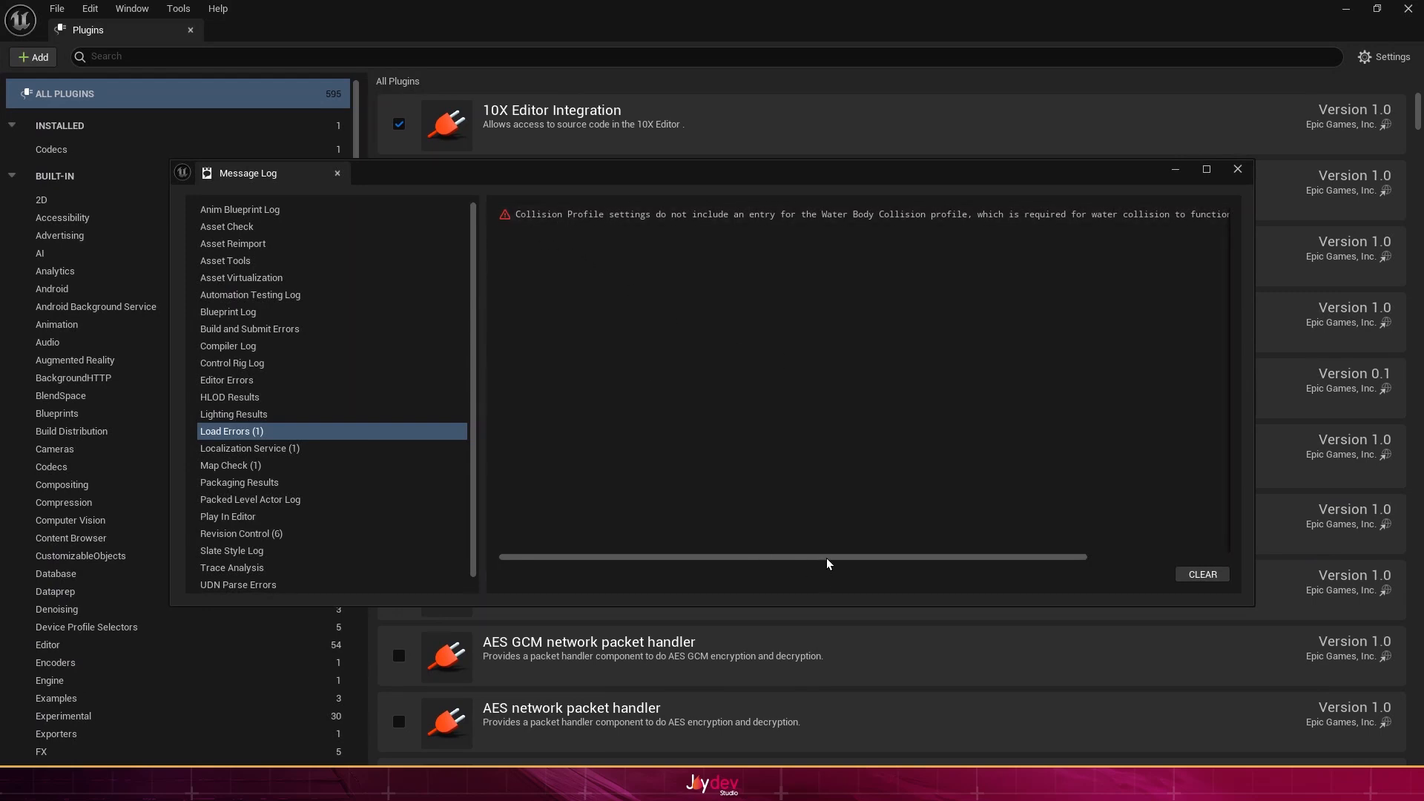
# Step: Add the missing Water Body Collision profile entry to DefaultEngine.ini from the load error and close the Message Log
pyautogui.moveTo(1050, 566); pyautogui.dragTo(1192, 565)
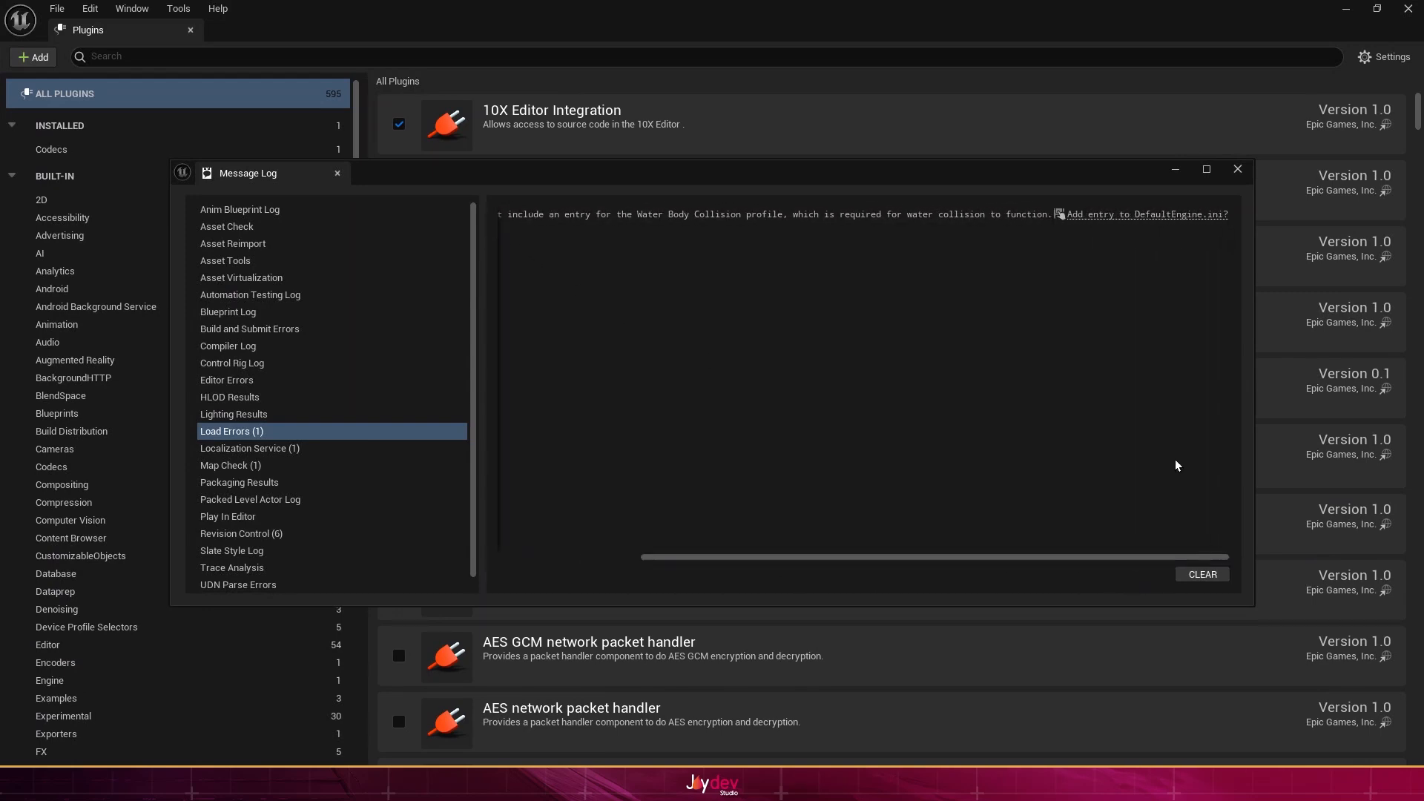
pyautogui.click(1077, 227)
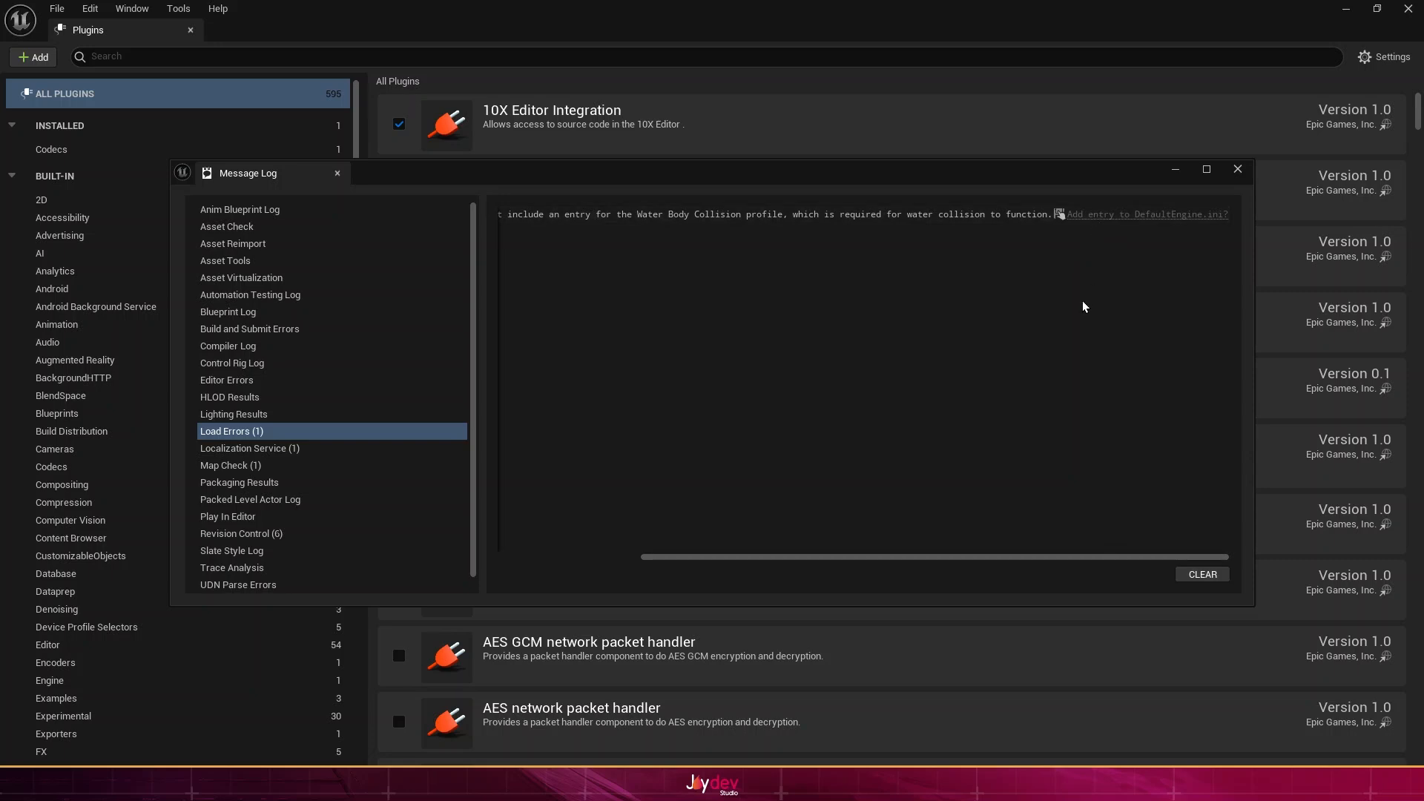
pyautogui.click(1238, 169)
# Step: Enable the Movie Render Queue and Movie Render Queue Additional Render Passes plugins, restart the editor and close the plugin browser
pyautogui.click(329, 55)
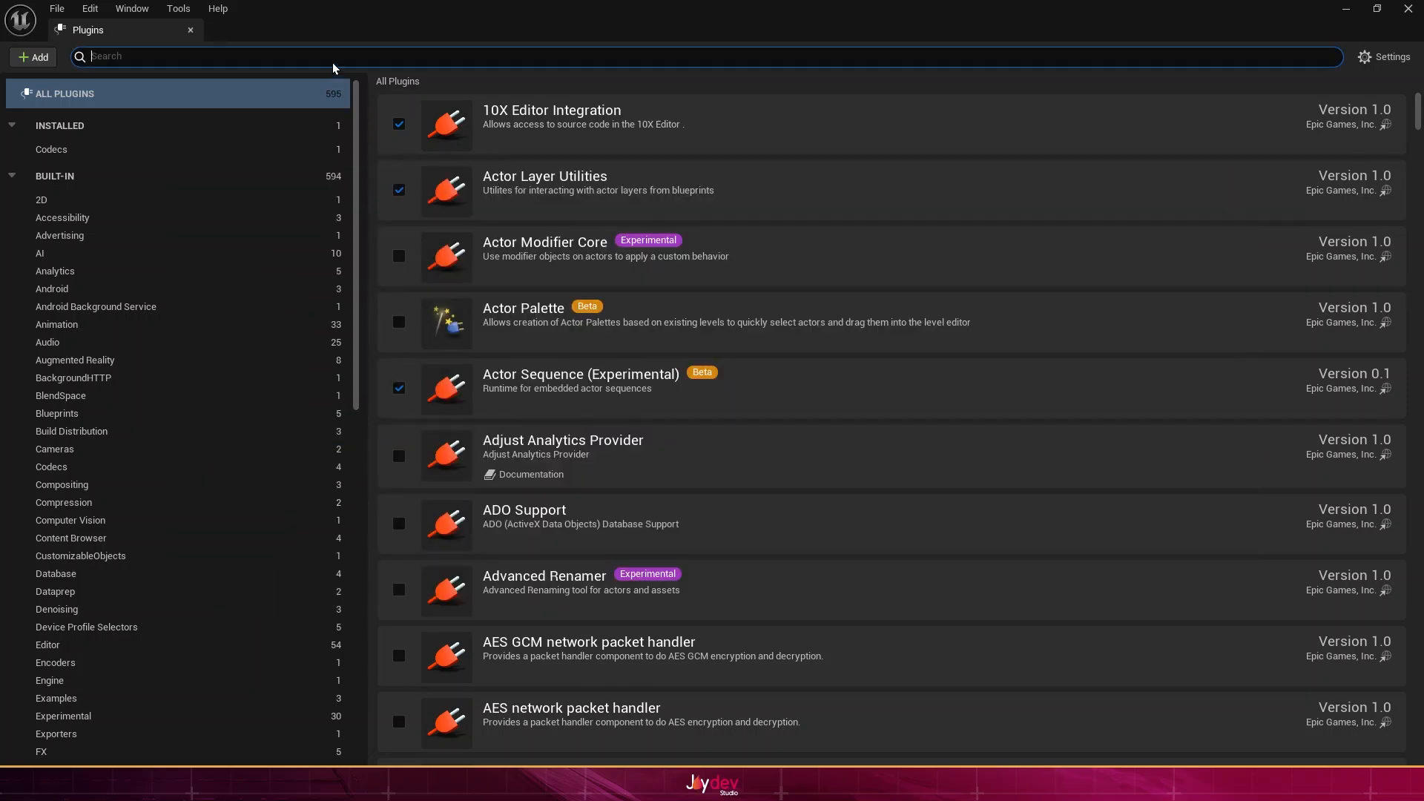
pyautogui.write('movie')
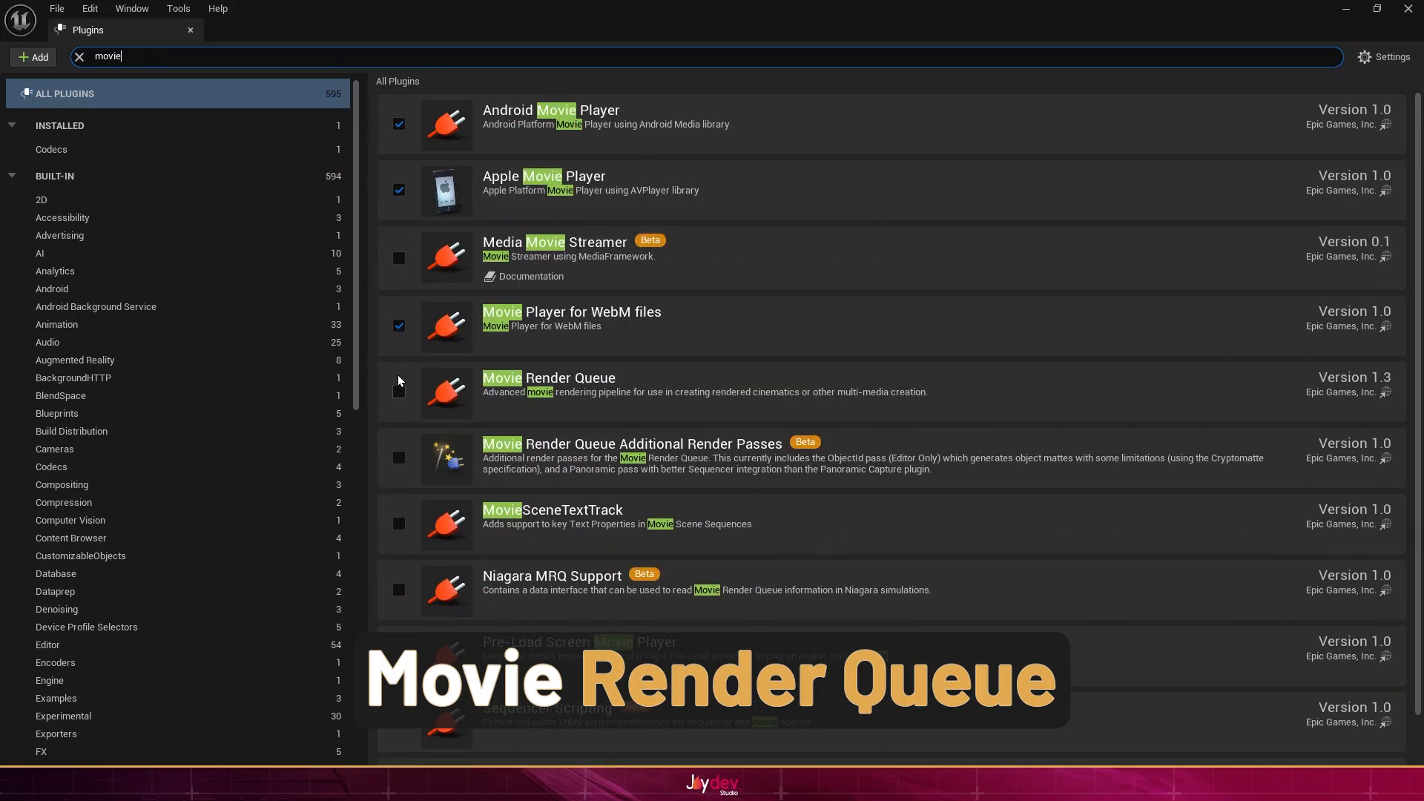
pyautogui.click(399, 389)
pyautogui.click(399, 458)
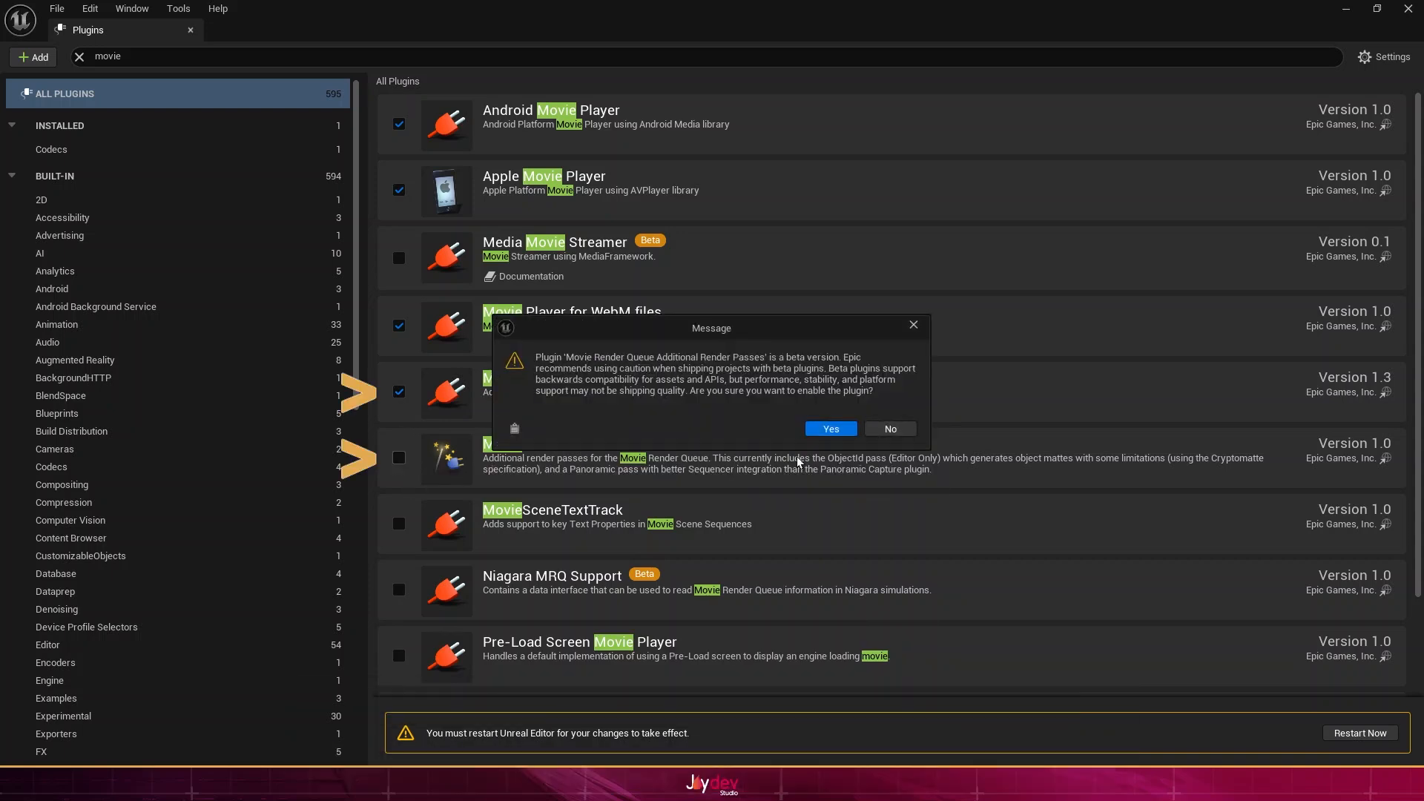
pyautogui.click(830, 428)
pyautogui.click(1360, 733)
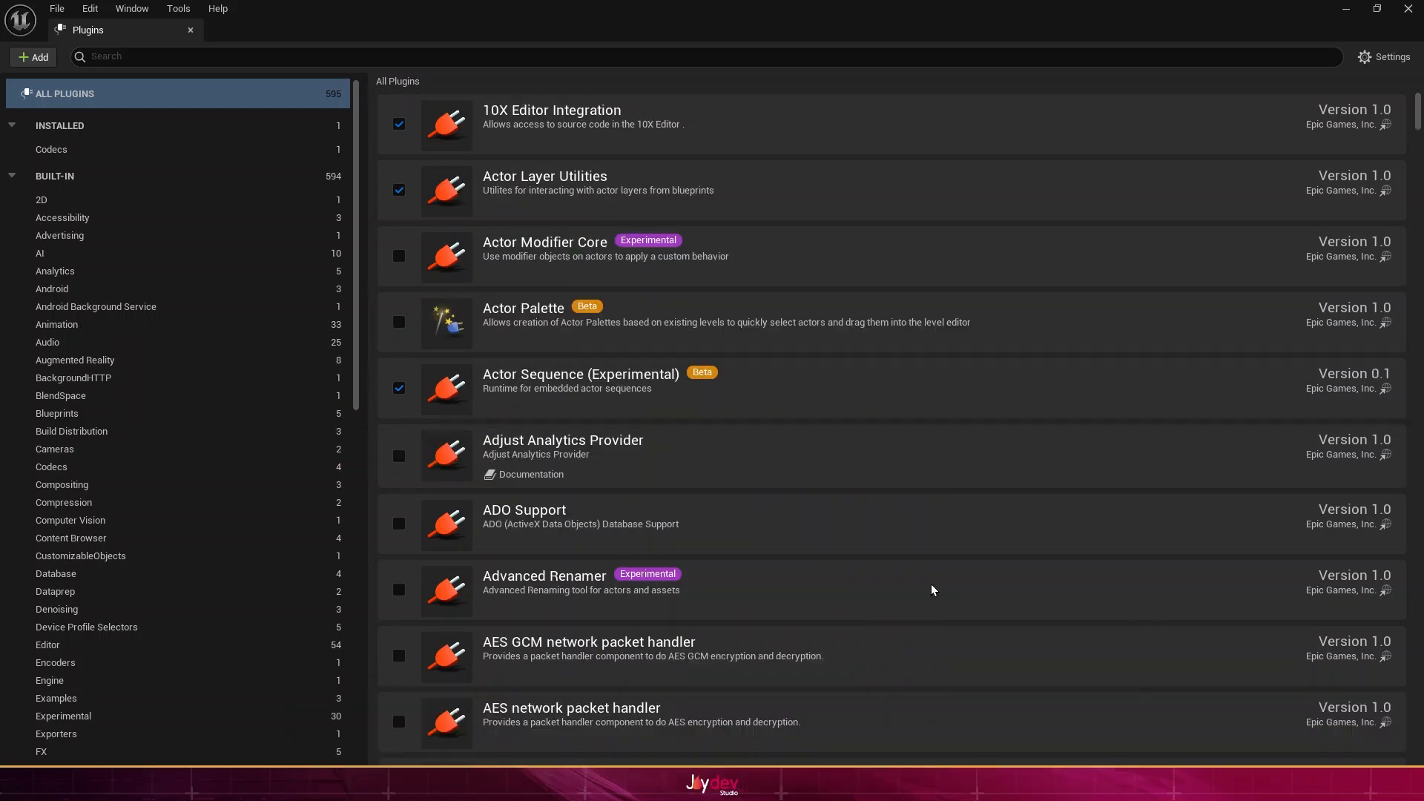
pyautogui.click(190, 30)
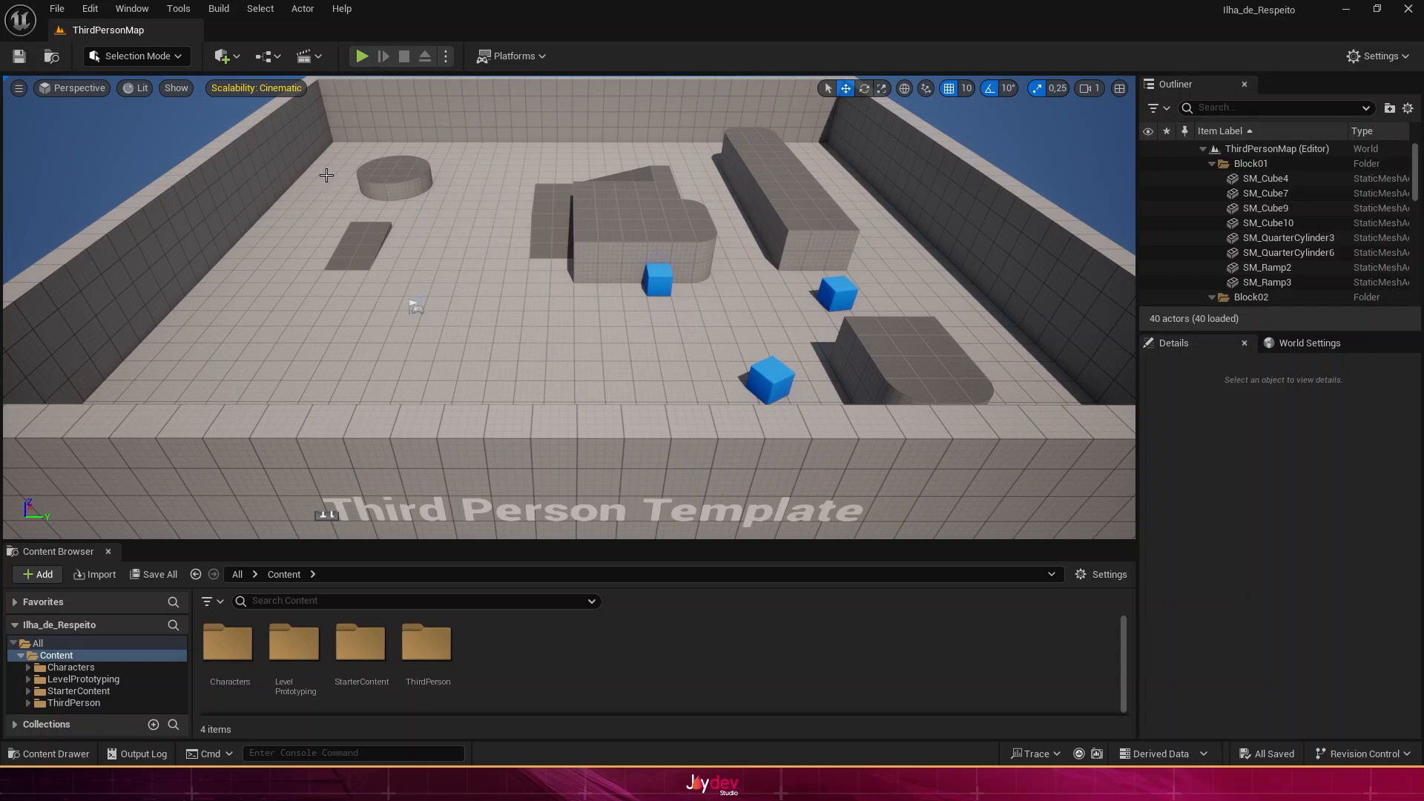
# Step: Create a new level from the Empty Level template
pyautogui.click(57, 10)
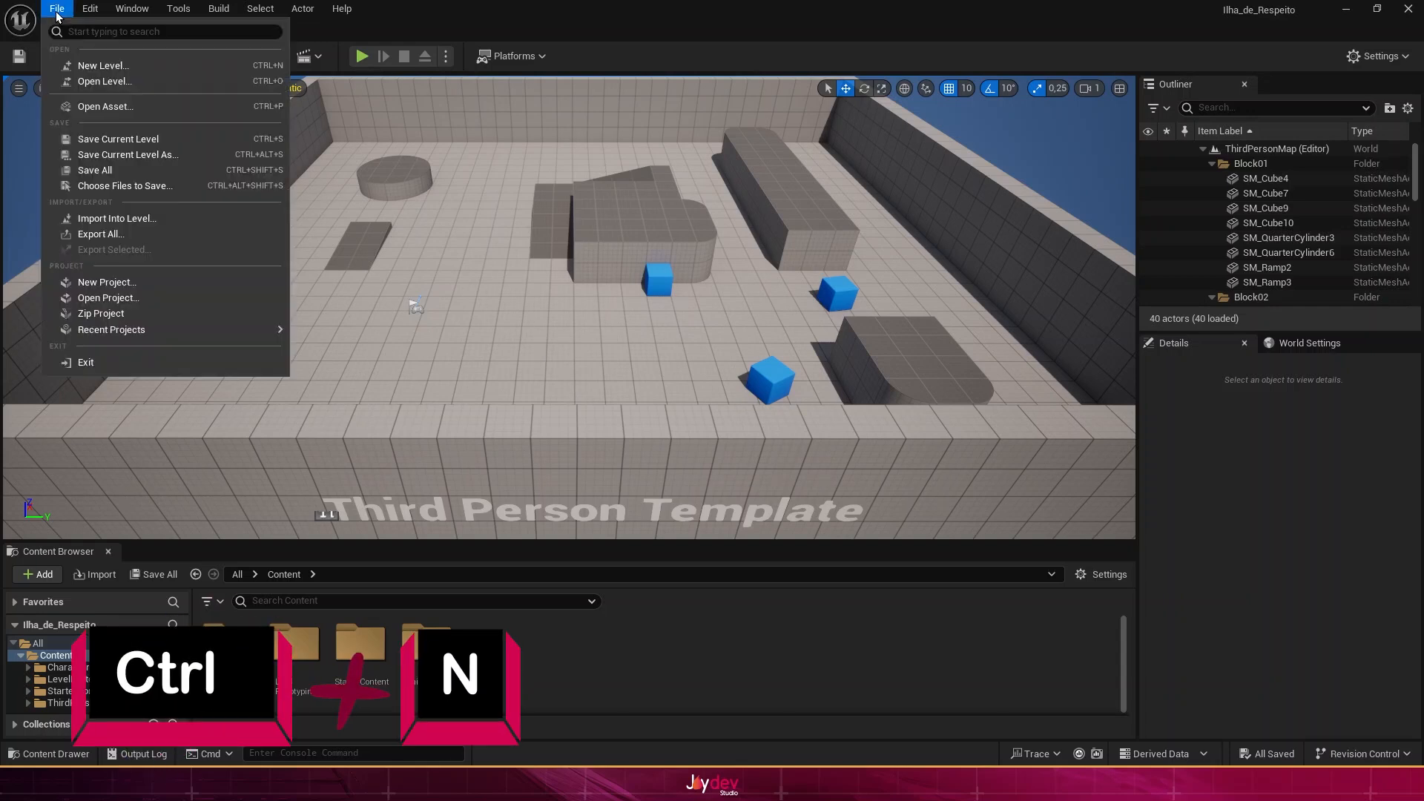
pyautogui.click(111, 65)
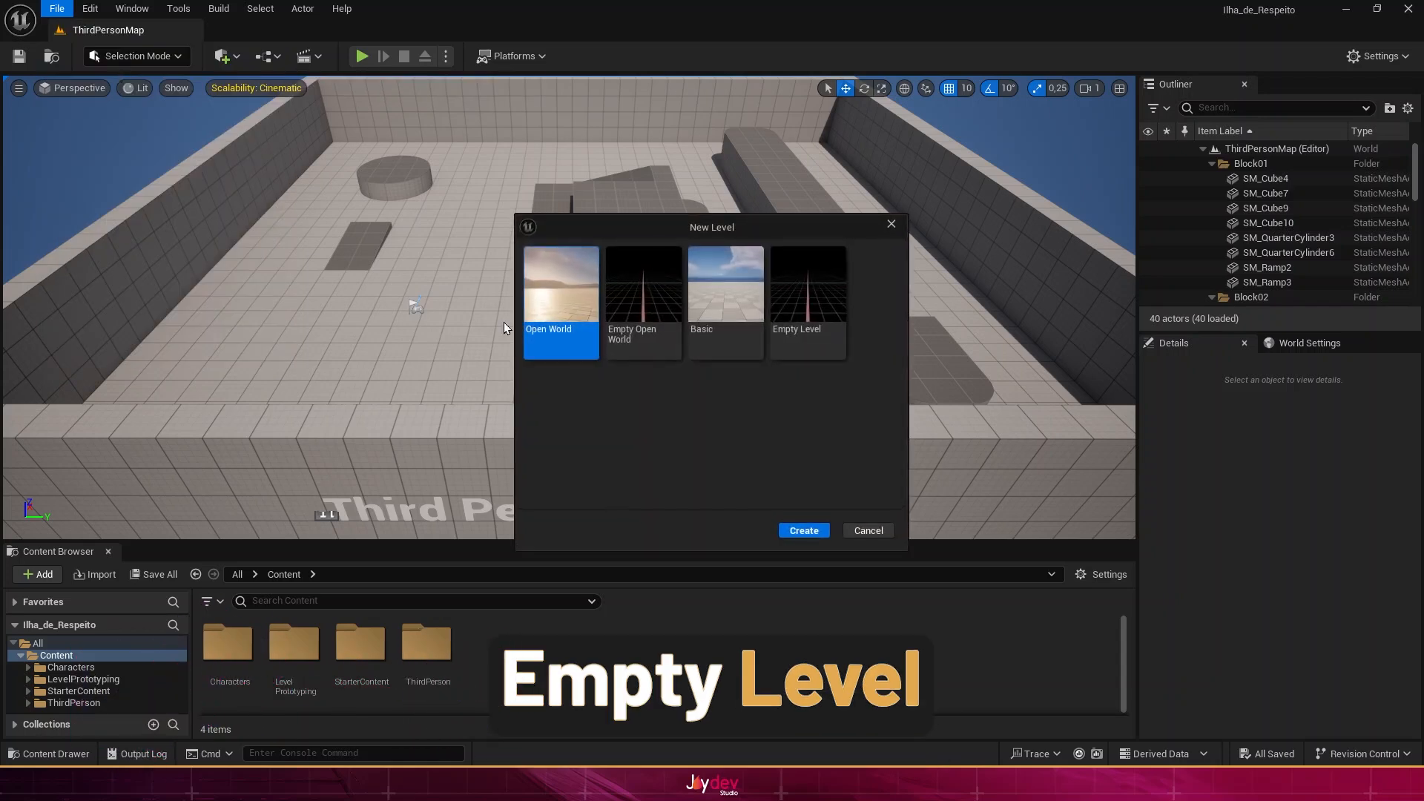
pyautogui.click(804, 319)
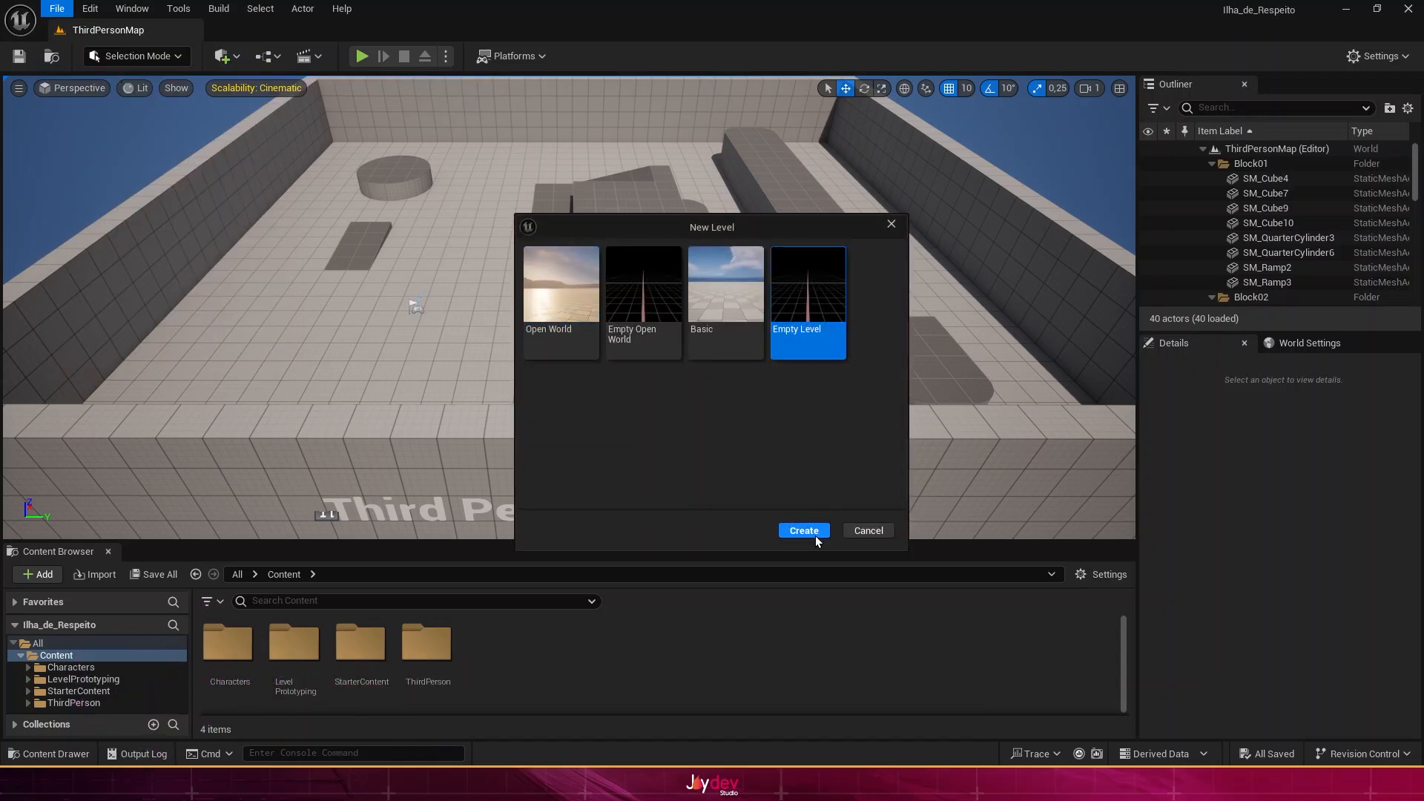
pyautogui.click(816, 531)
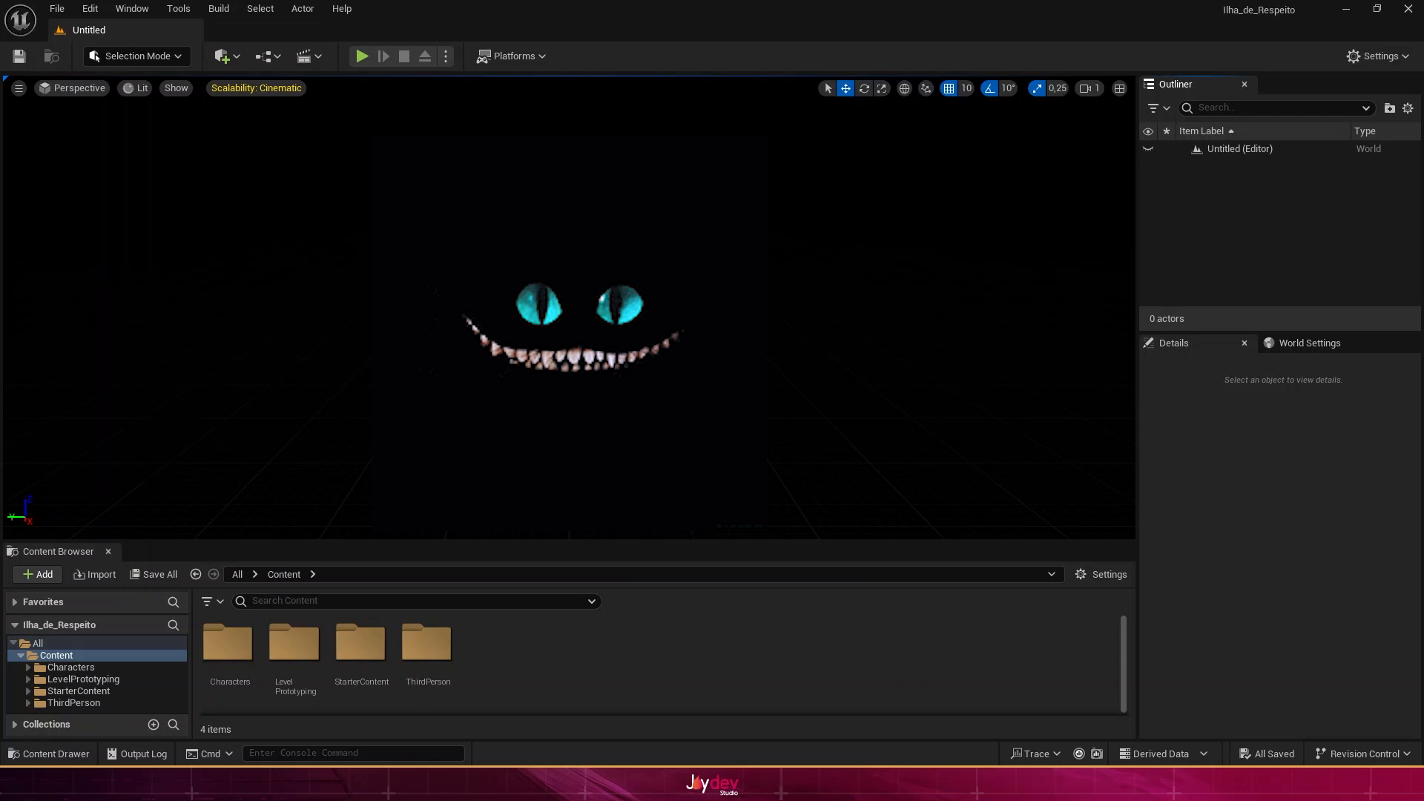
# Step: Add a sky light, atmospheric light, sky atmosphere, volumetric cloud and height fog to the level with the Env. Light Mixer
pyautogui.click(117, 8)
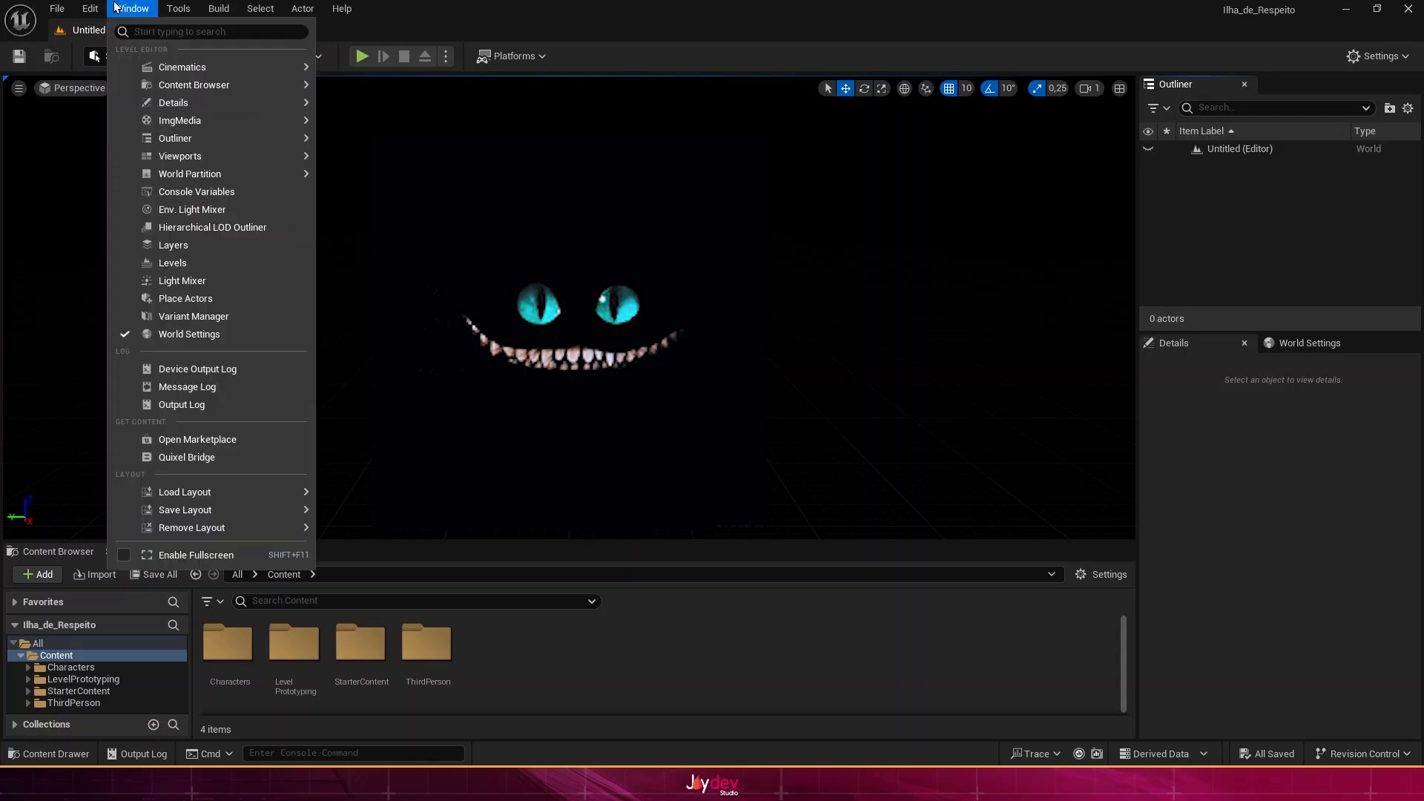
pyautogui.click(209, 209)
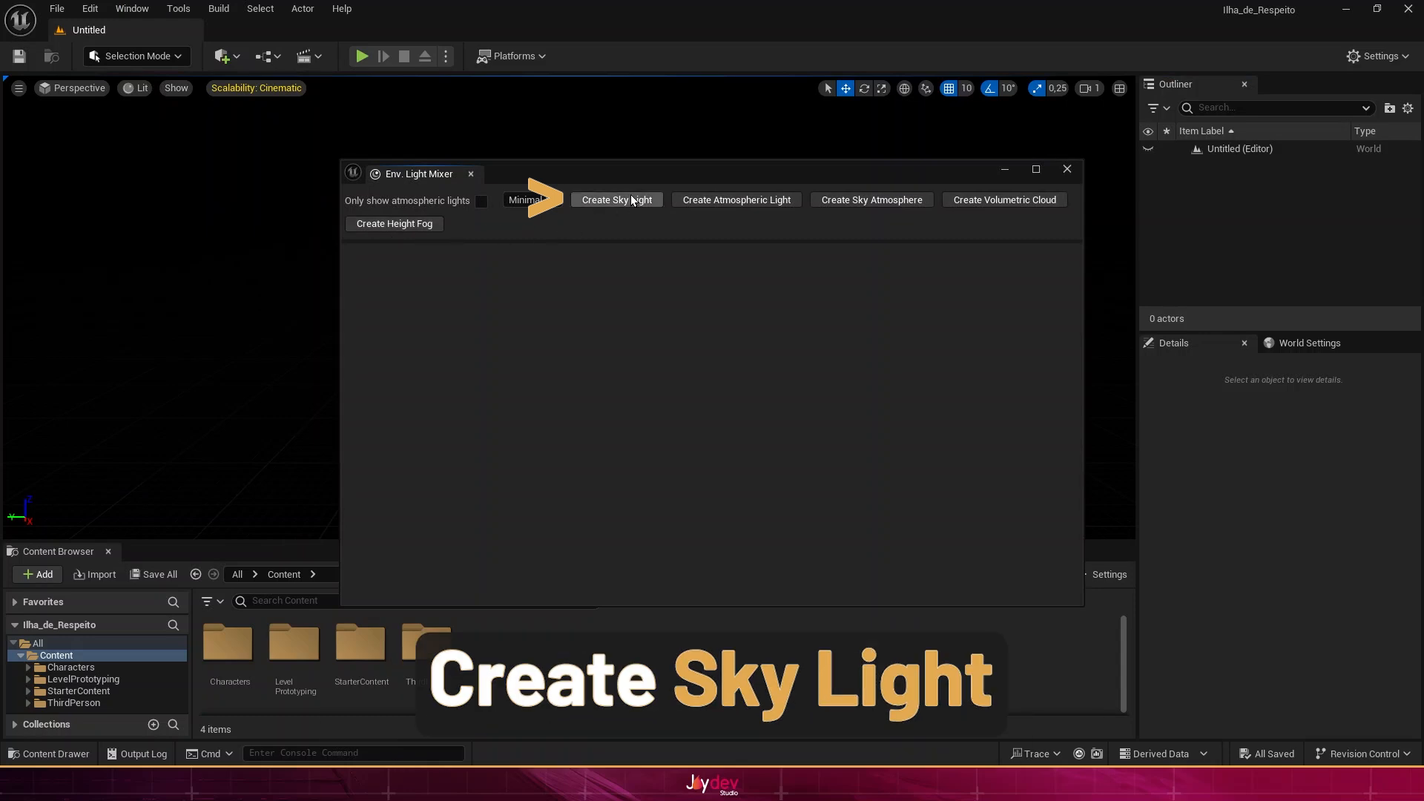
pyautogui.click(632, 200)
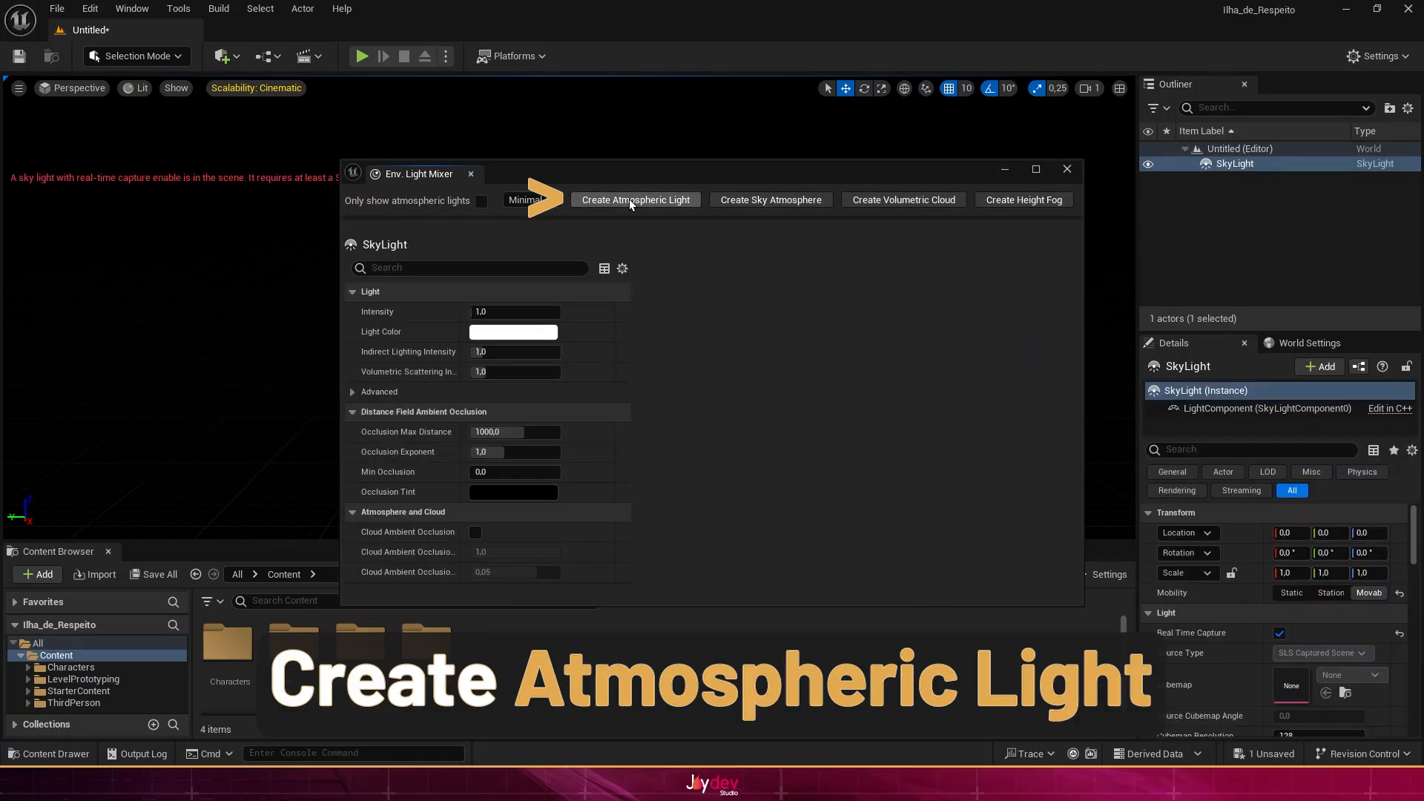
pyautogui.click(629, 199)
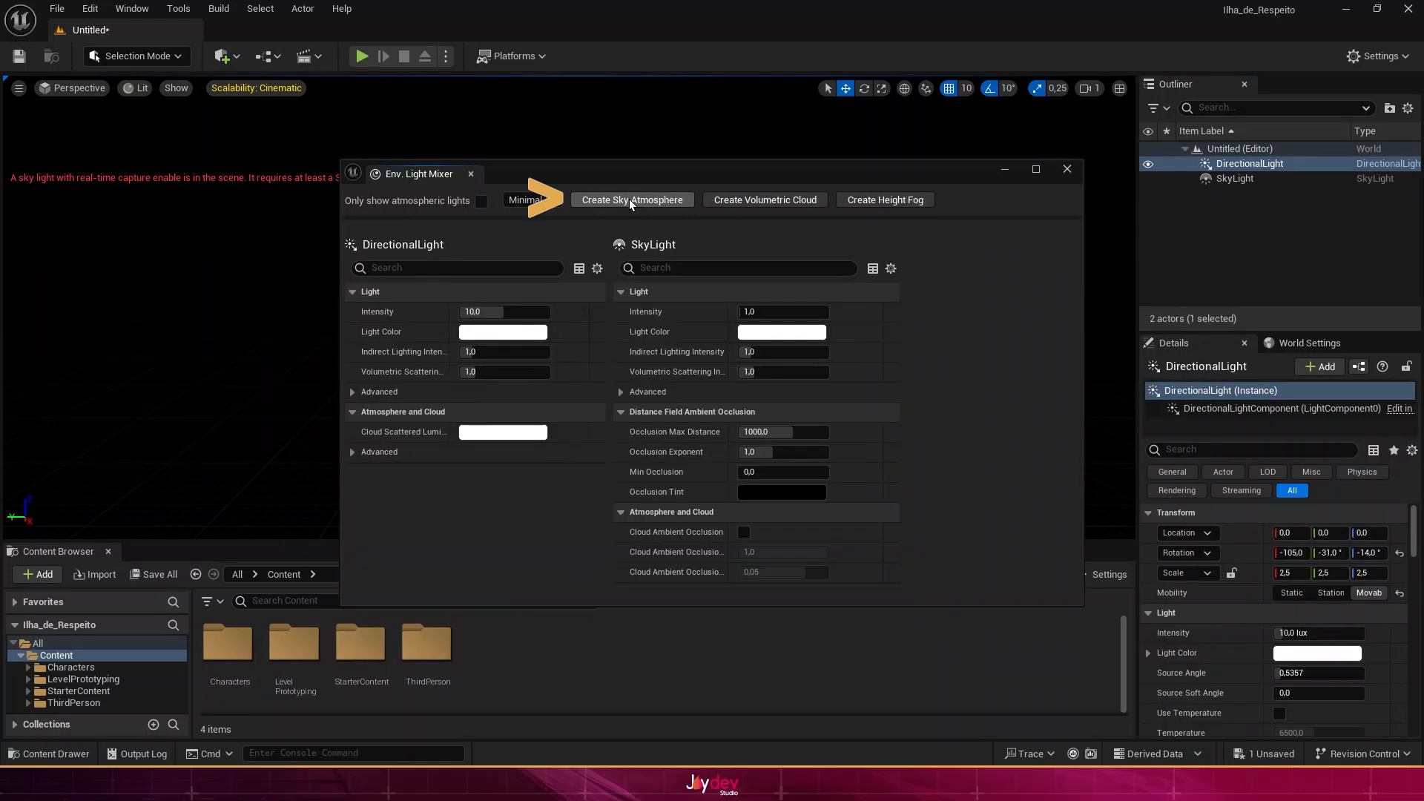
pyautogui.click(629, 199)
pyautogui.click(629, 199)
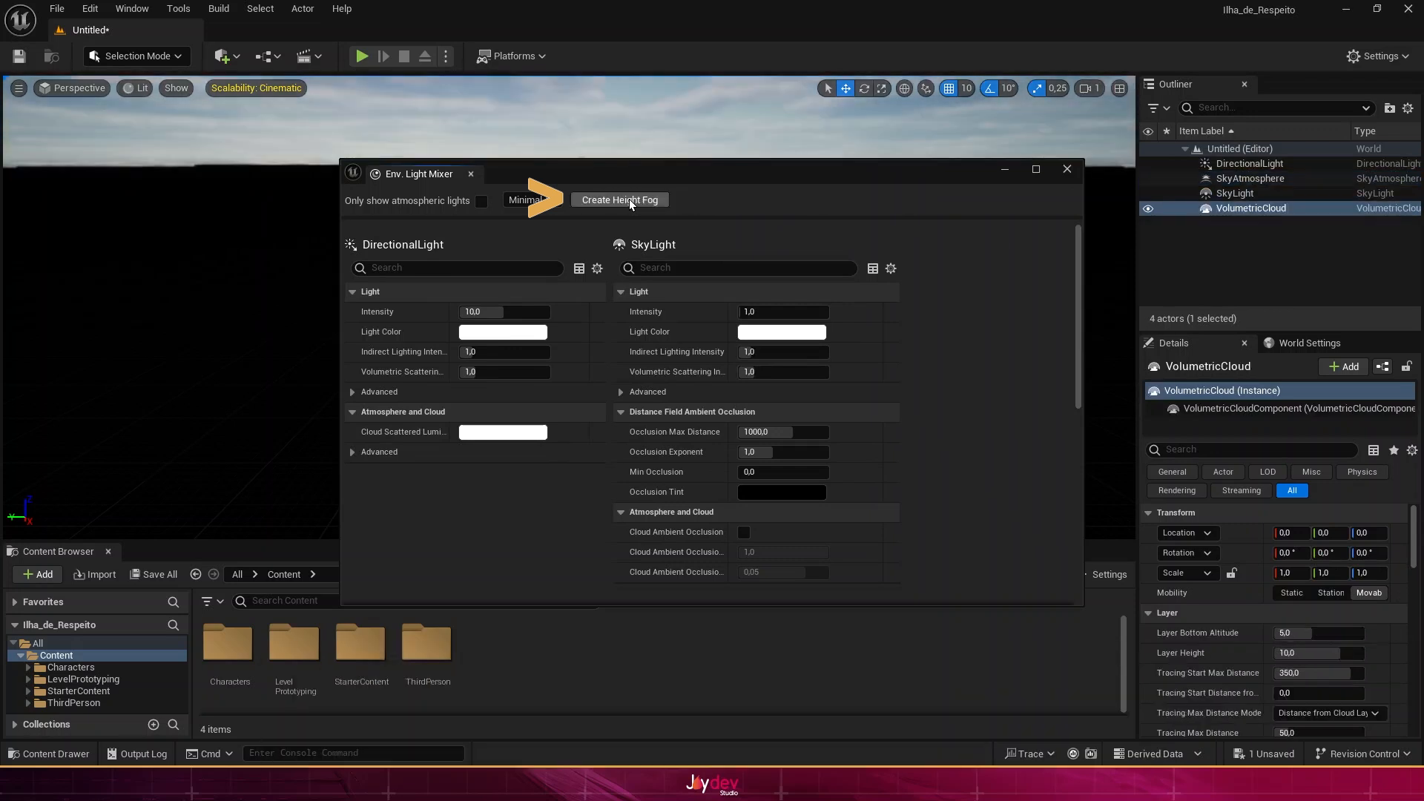
pyautogui.click(629, 199)
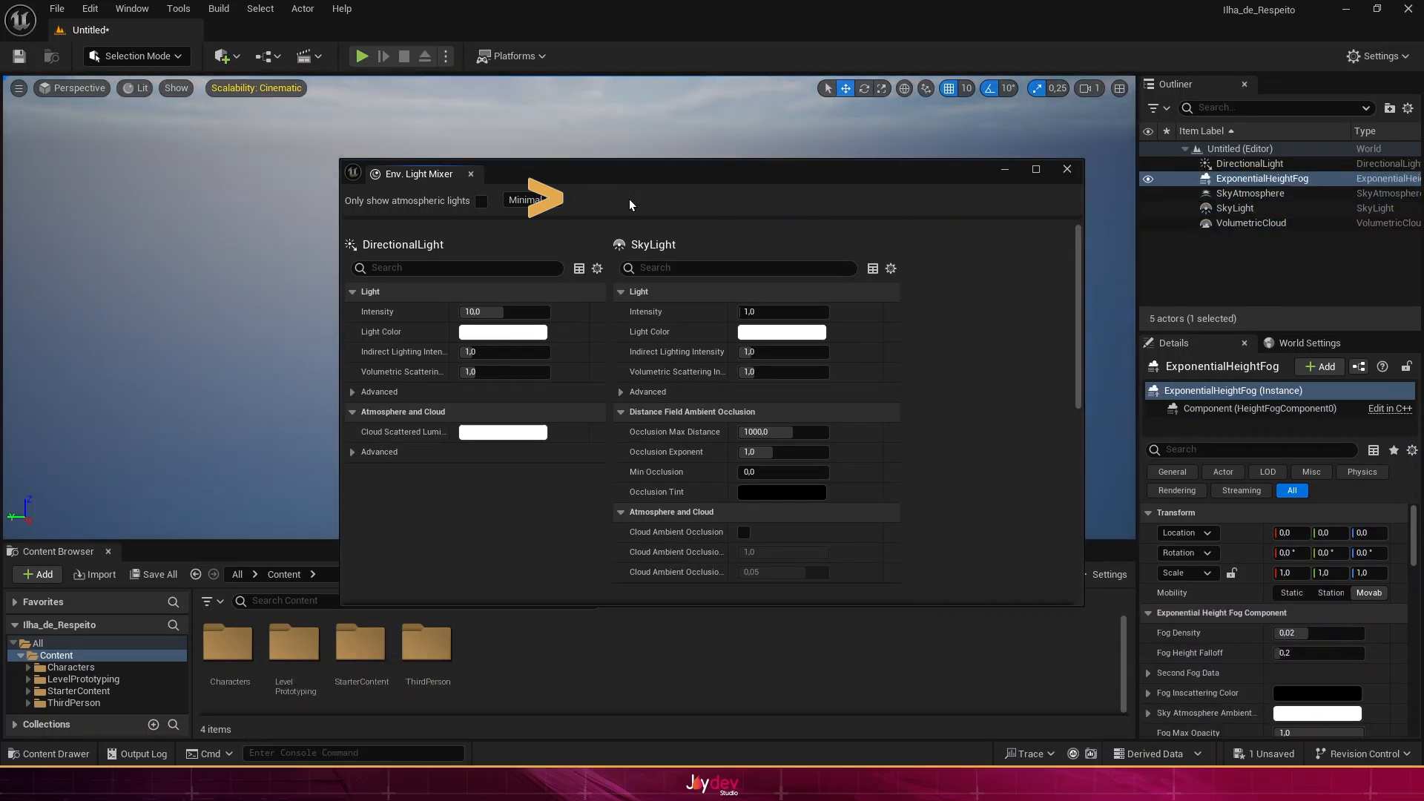
# Step: Enable Volumetric Fog on the exponential height fog and close the Env. Light Mixer
pyautogui.scroll(-12, 828, 408)
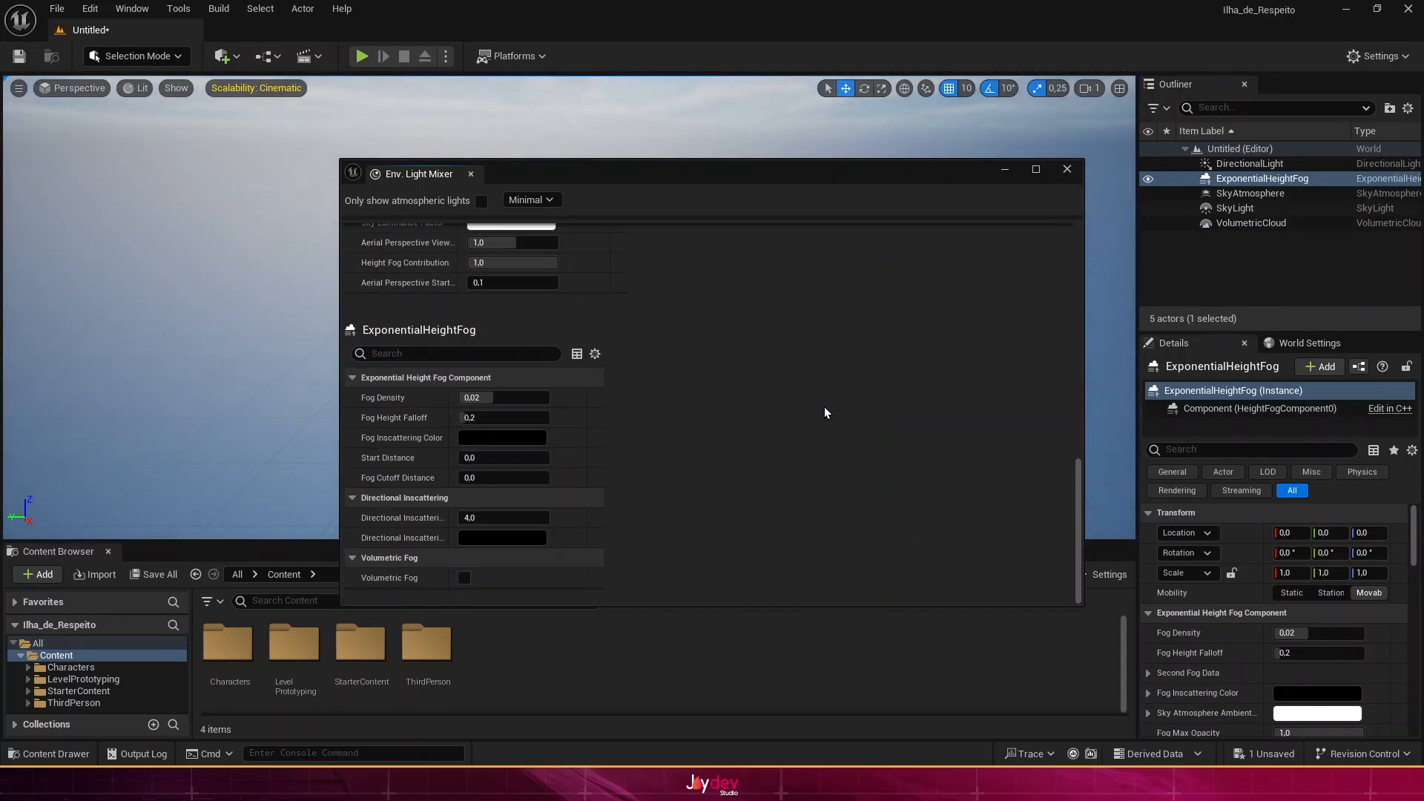
pyautogui.click(464, 579)
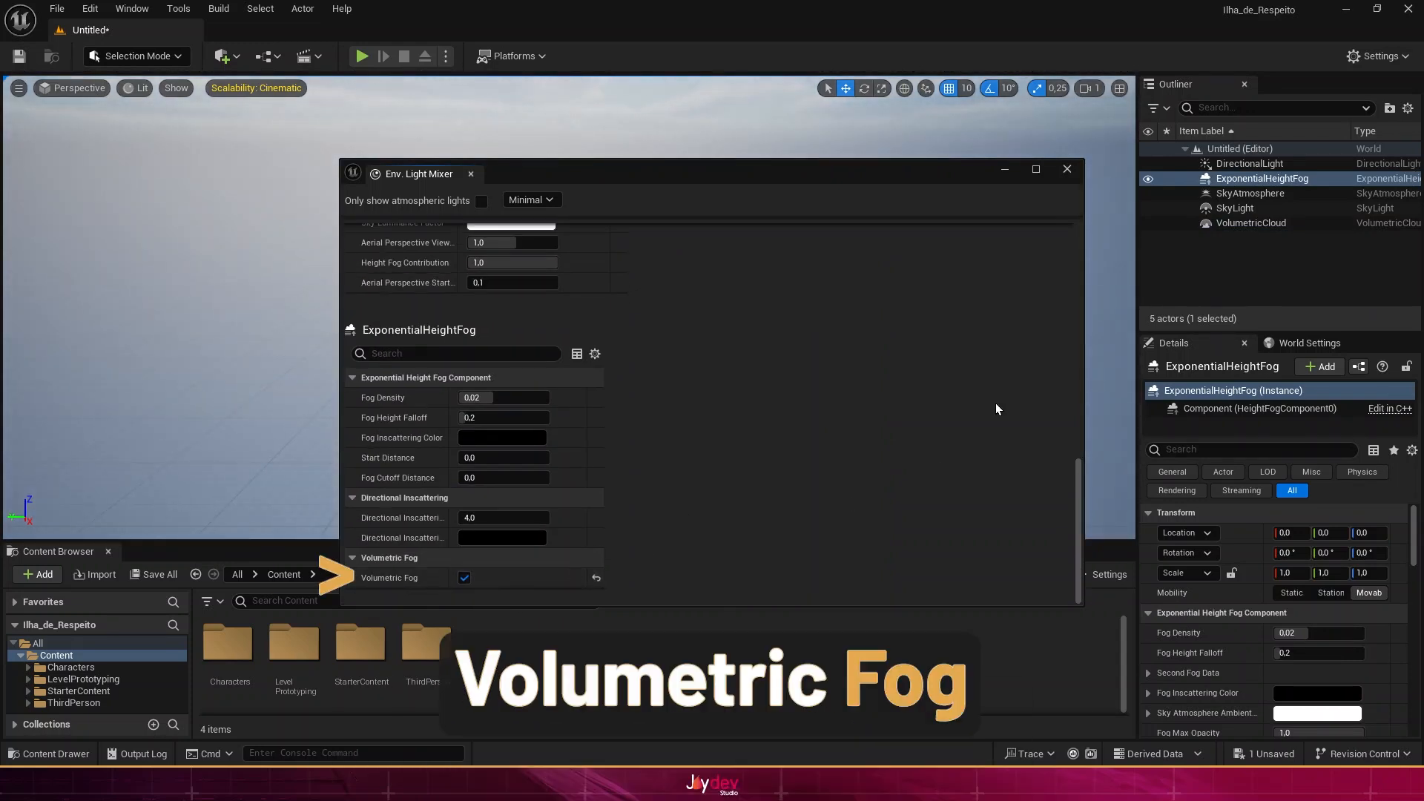
pyautogui.click(1072, 171)
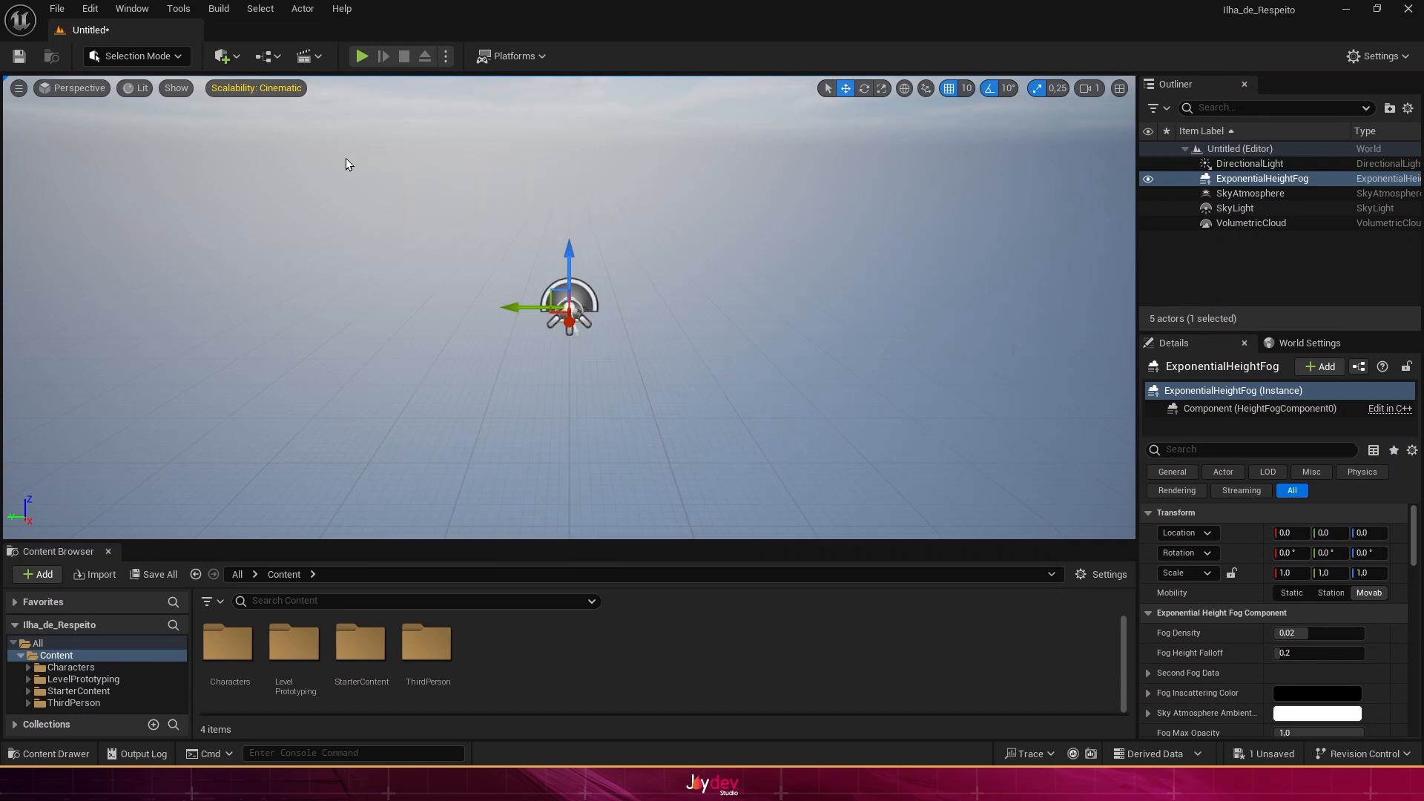
# Step: In Landscape mode, import a new landscape with edit layers from the heightmap file maprelevo.png in Downloads
pyautogui.click(172, 58)
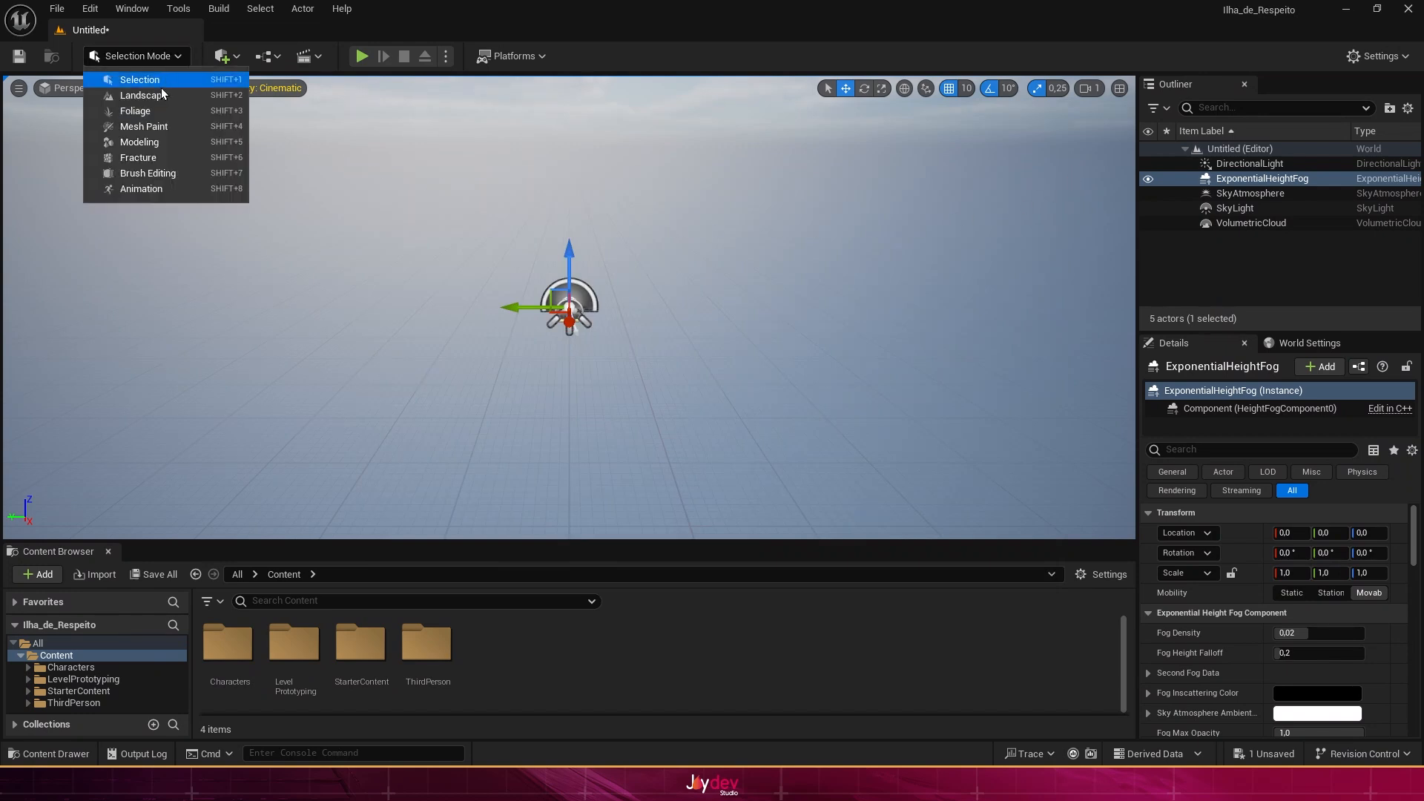
pyautogui.click(159, 92)
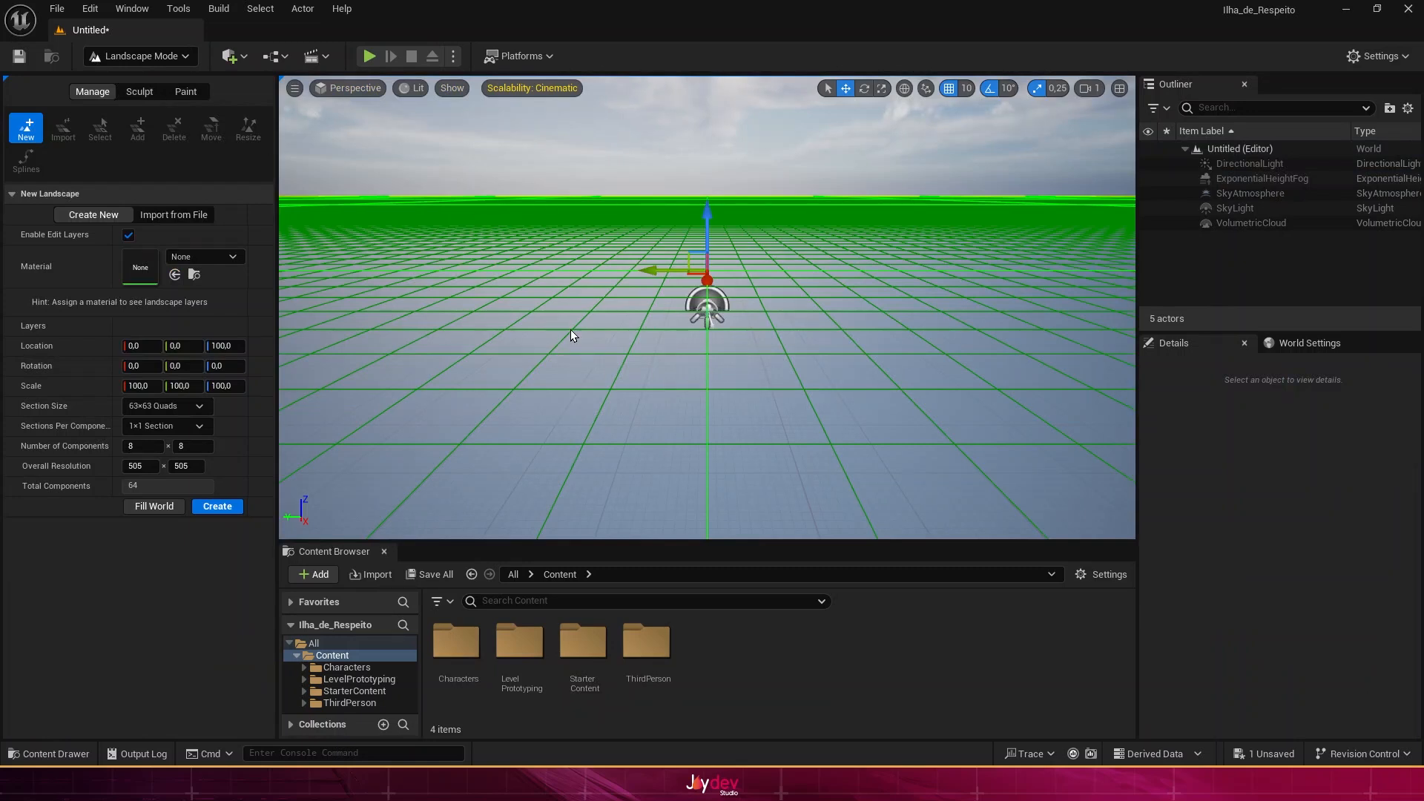
pyautogui.click(200, 216)
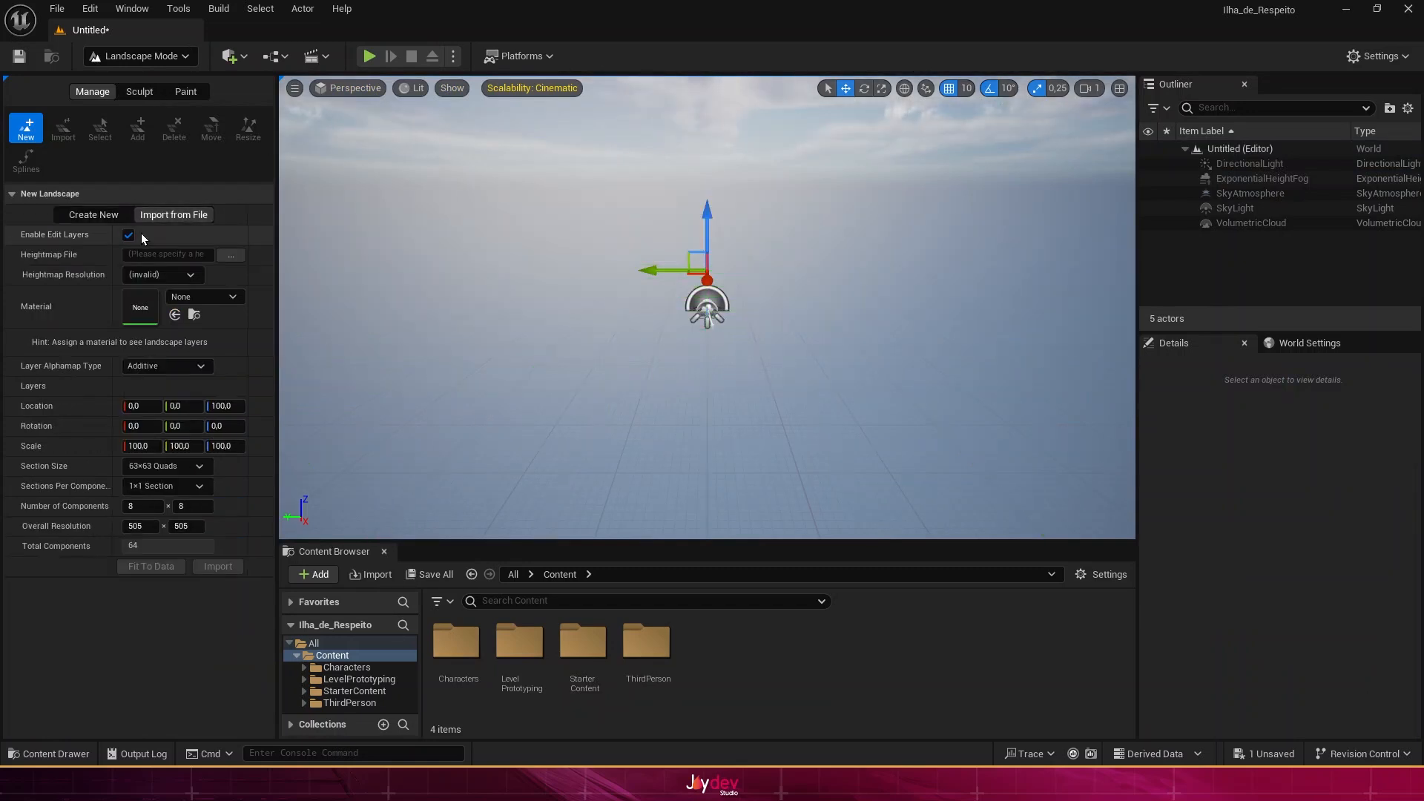
pyautogui.click(129, 235)
pyautogui.click(222, 255)
pyautogui.click(183, 166)
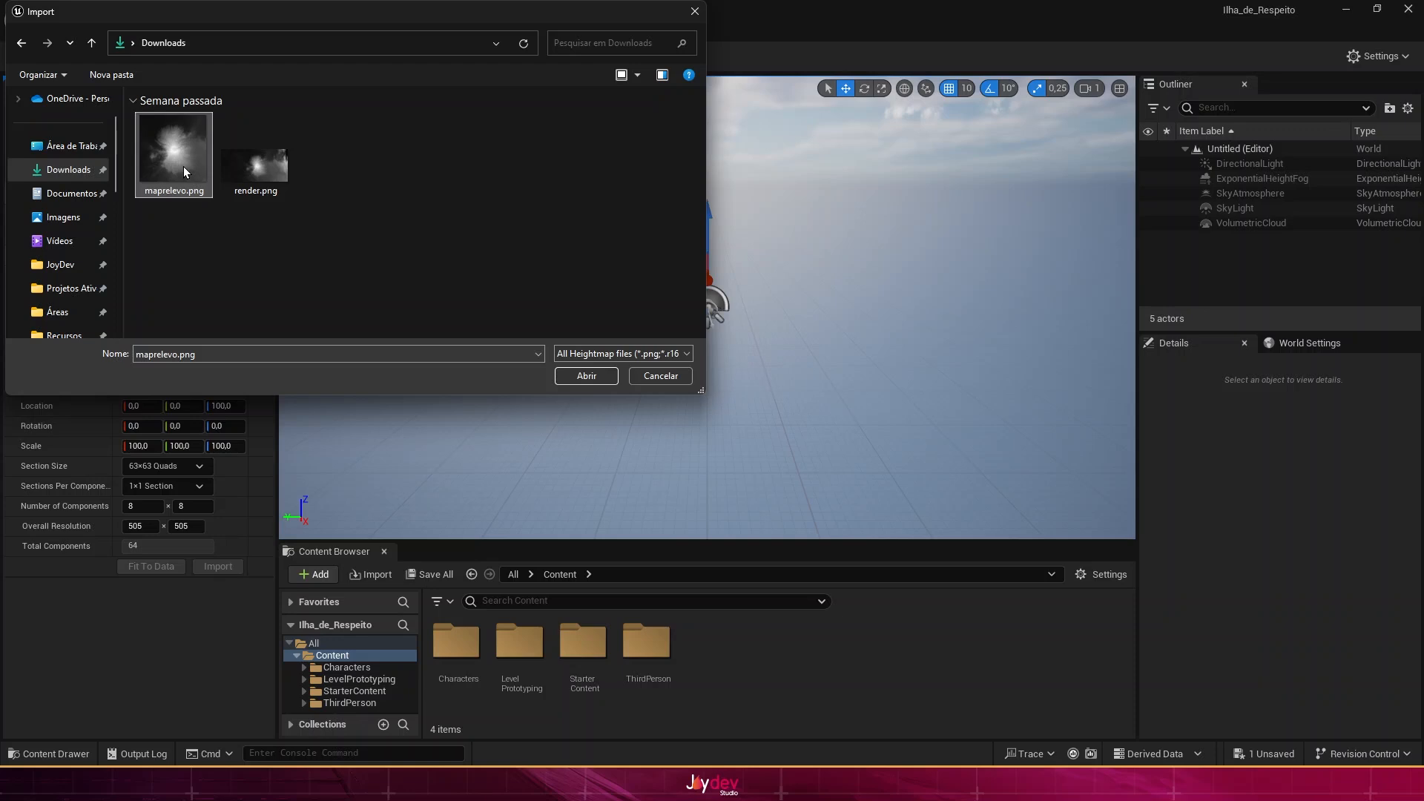
pyautogui.click(586, 376)
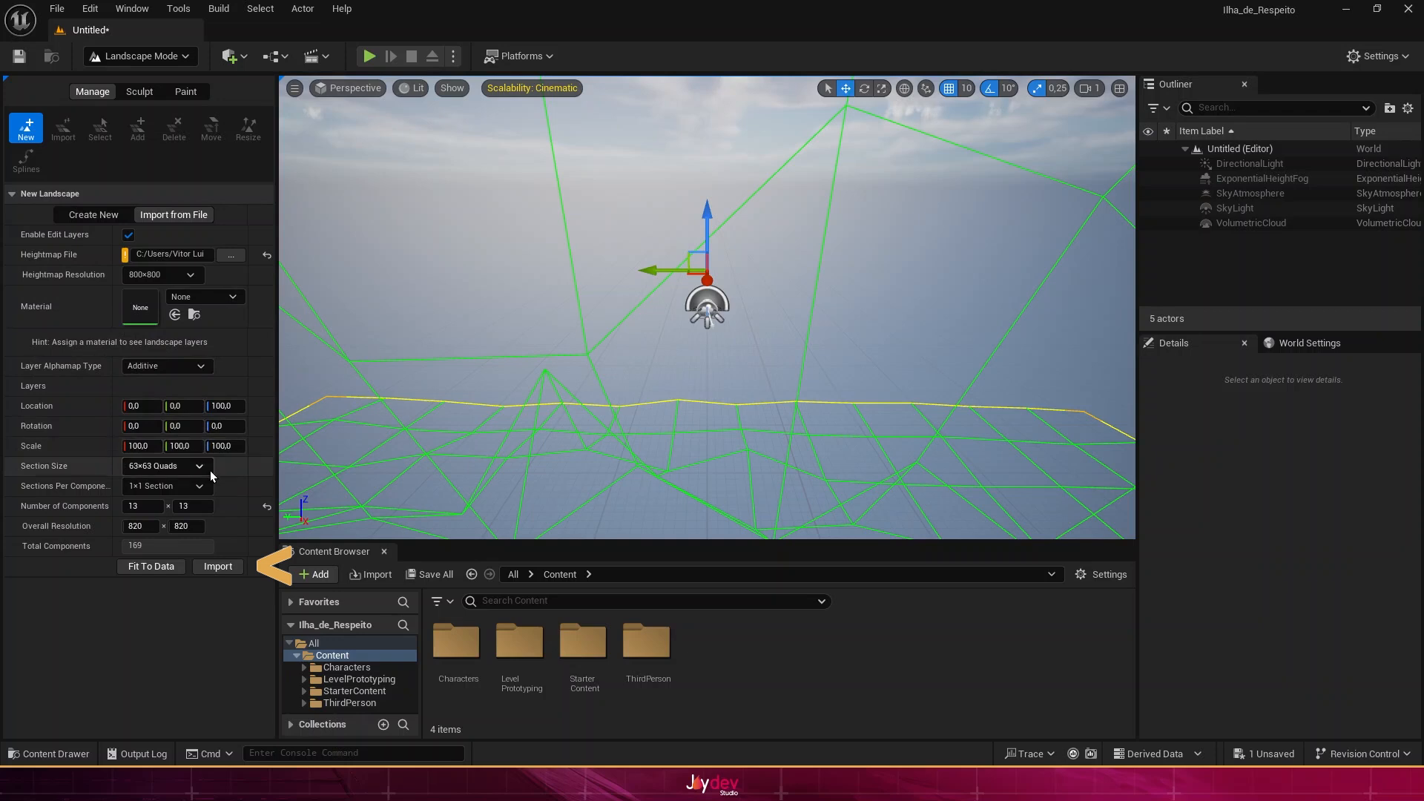
pyautogui.click(217, 566)
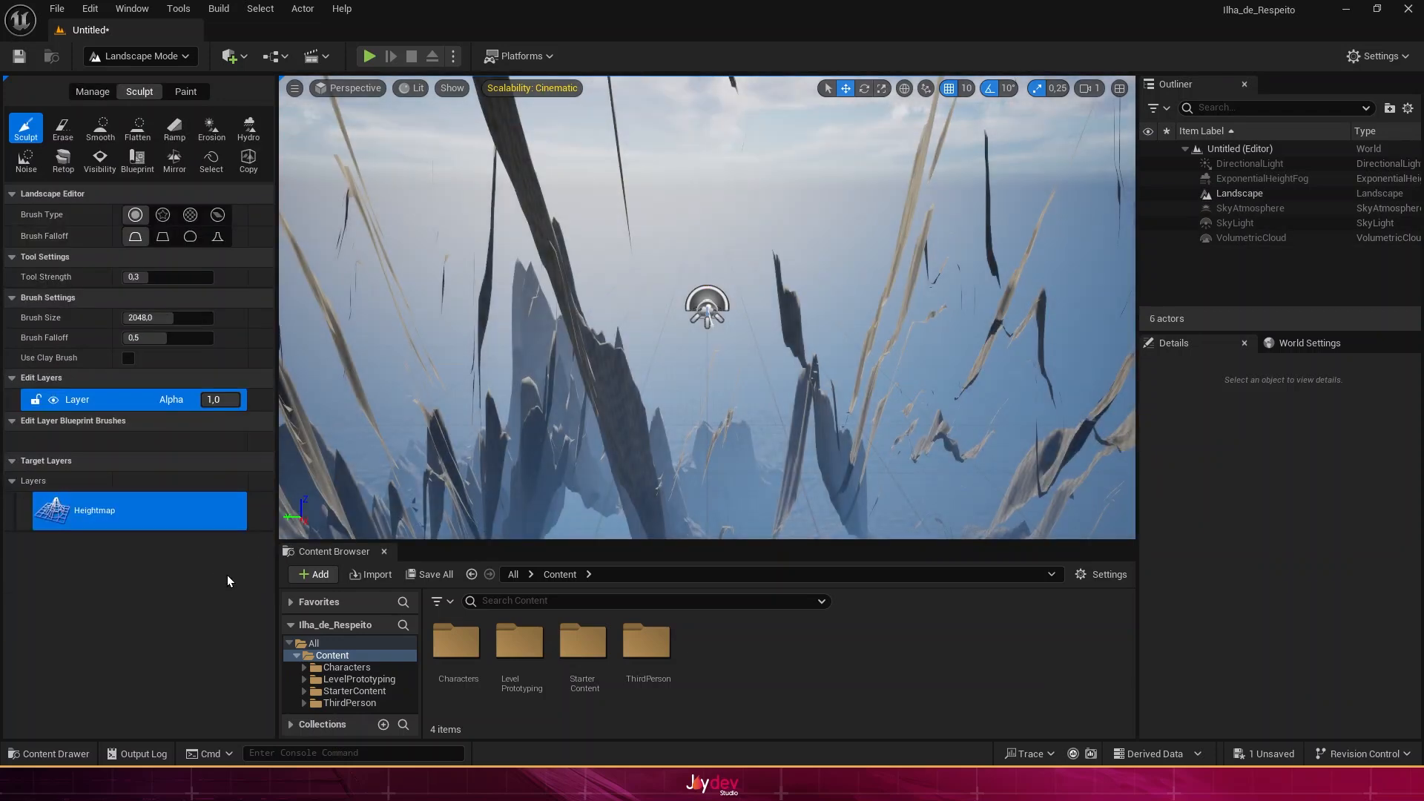
# Step: Return to Selection mode and lower the imported landscape's Z scale to 50, and finally to 30
pyautogui.click(172, 58)
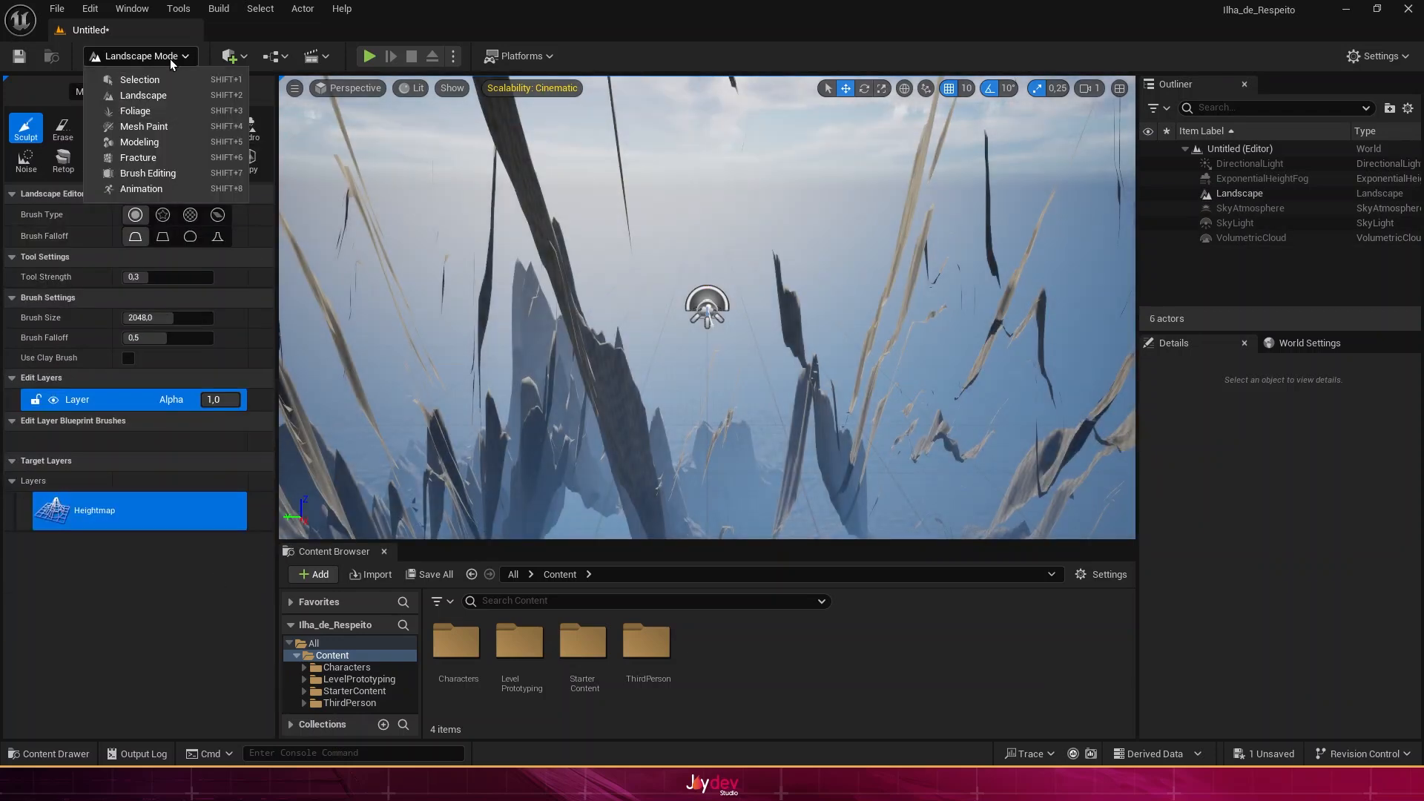
pyautogui.click(163, 74)
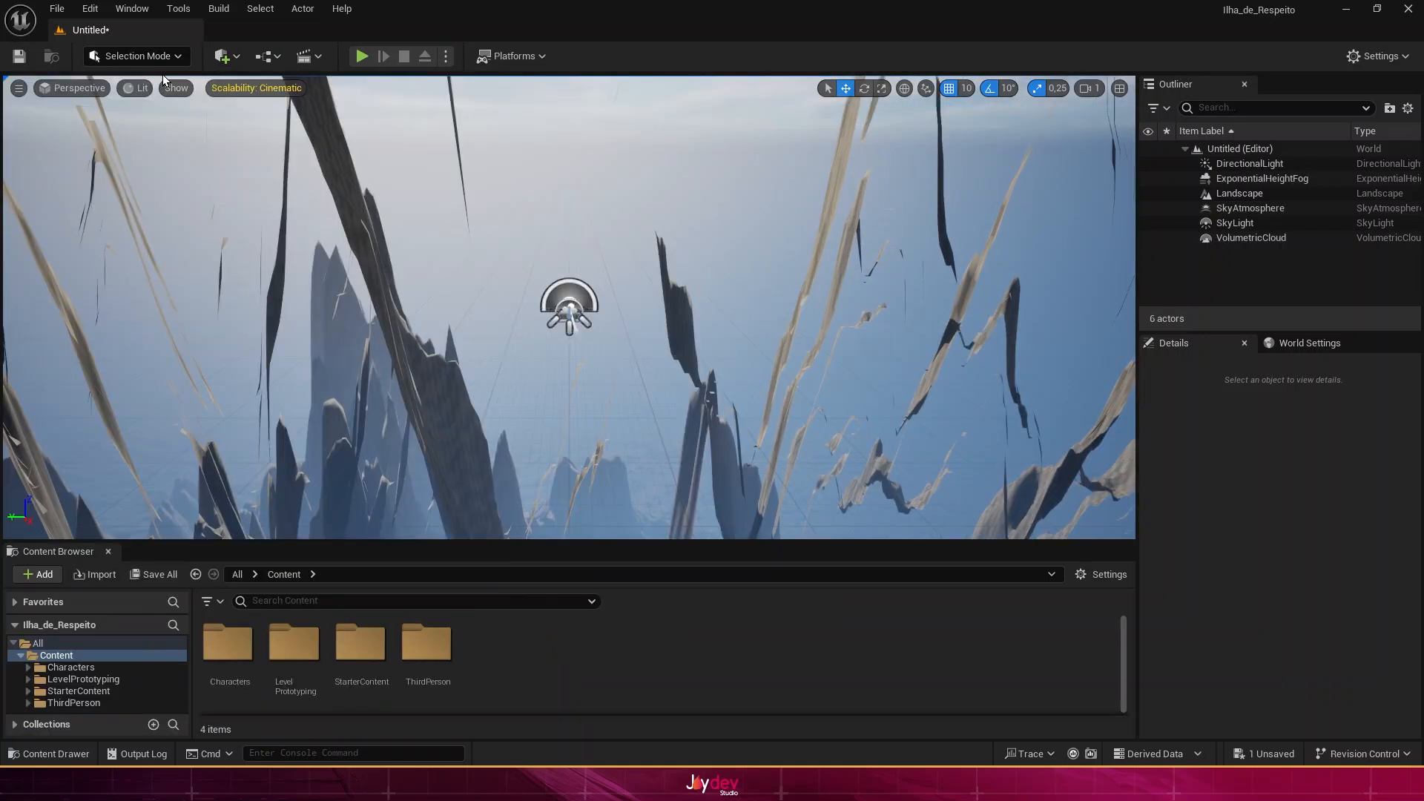
pyautogui.click(402, 373)
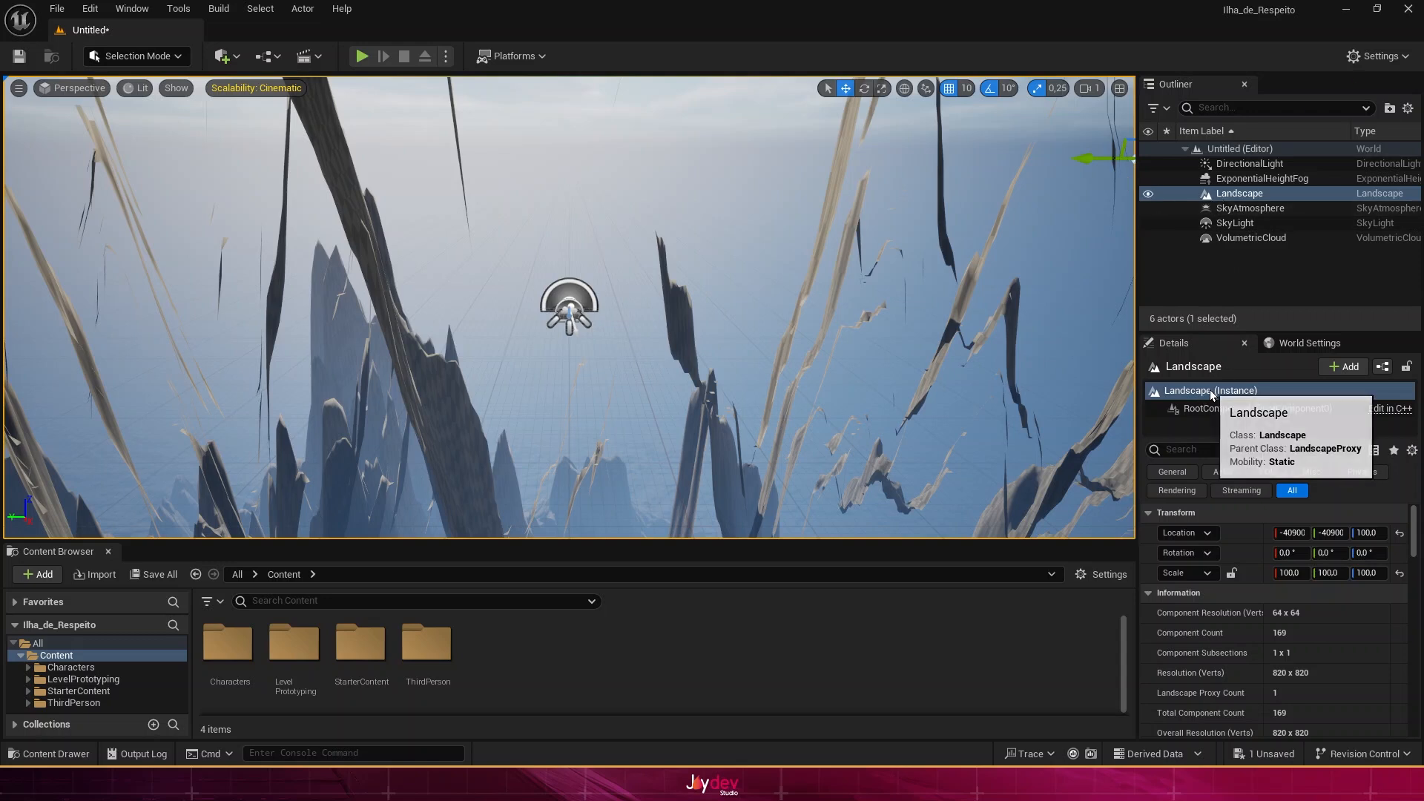
pyautogui.click(1371, 572)
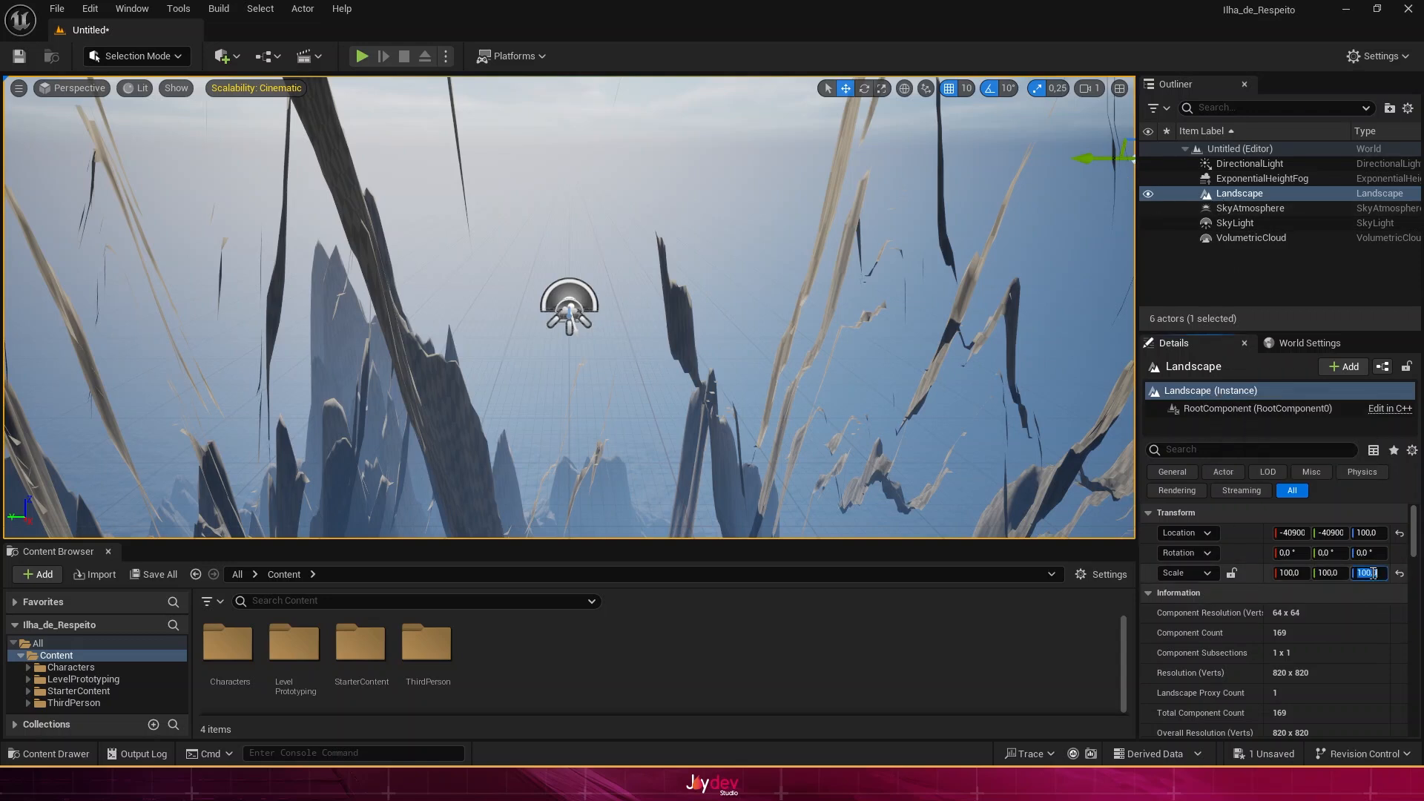
pyautogui.write('50')
pyautogui.press('Return')
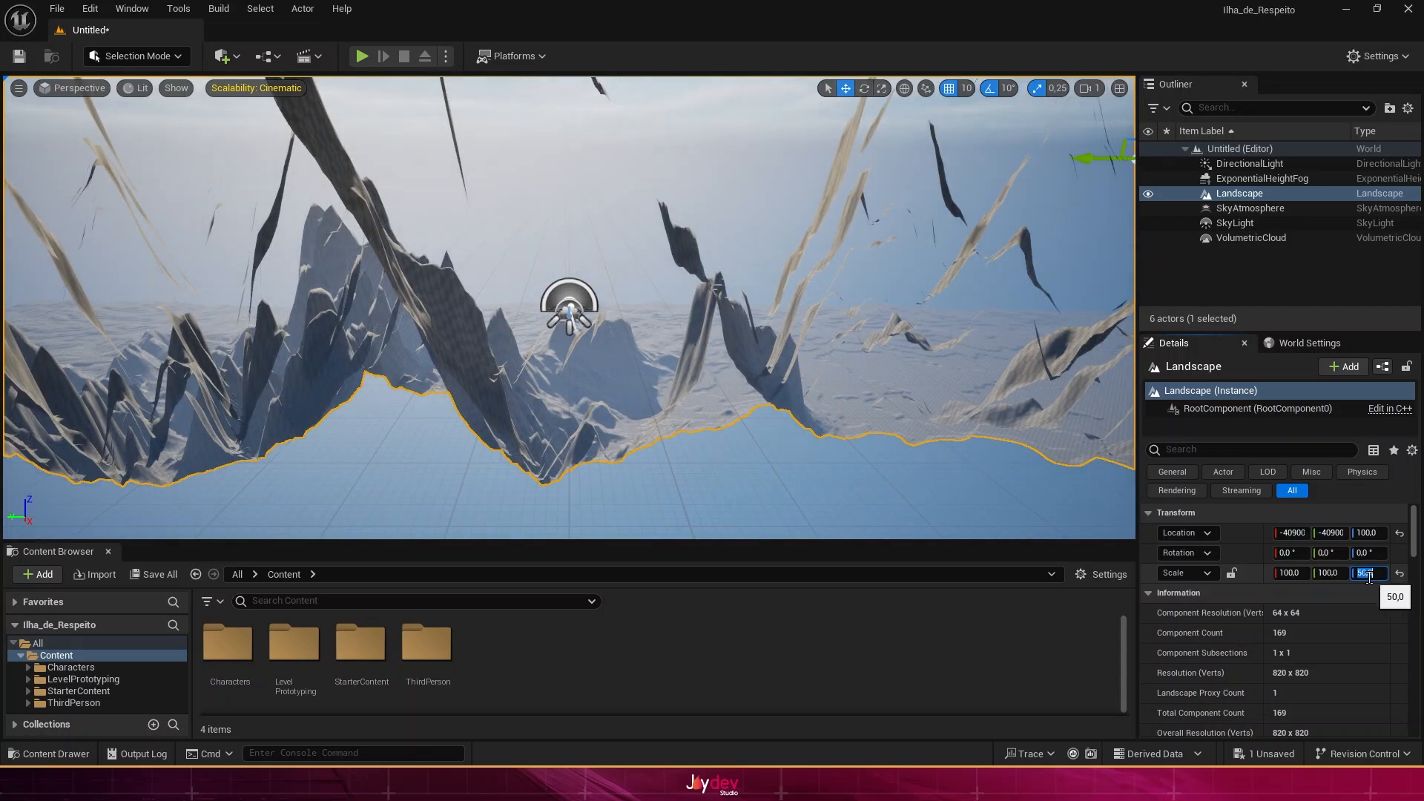
pyautogui.press('Return')
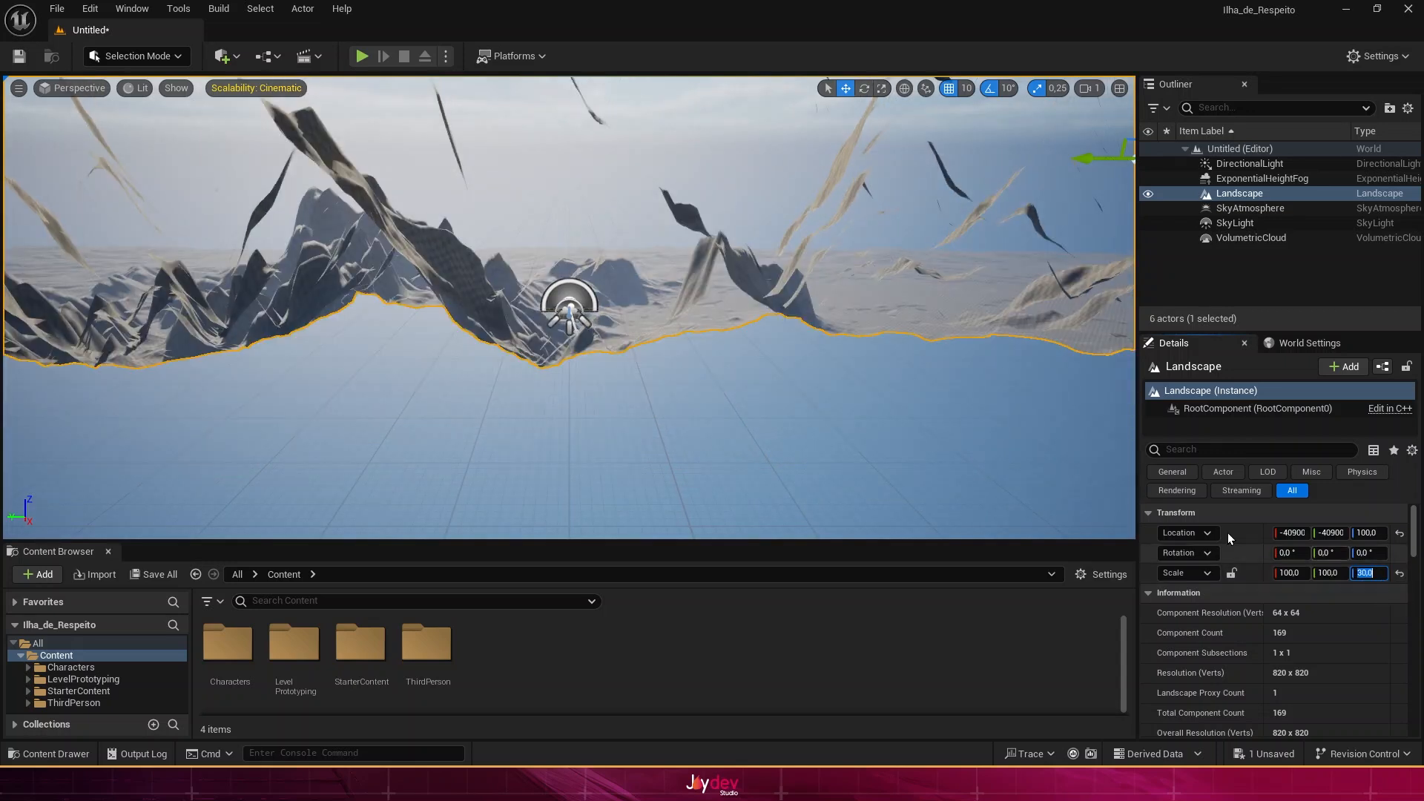
# Step: Raise the landscape along the Z axis to a height of about 6630 so its base sits near the world grid
pyautogui.moveTo(926, 439); pyautogui.dragTo(794, 348, button='right')
pyautogui.press('w')
pyautogui.press('a')
pyautogui.press('s')
pyautogui.press('d')
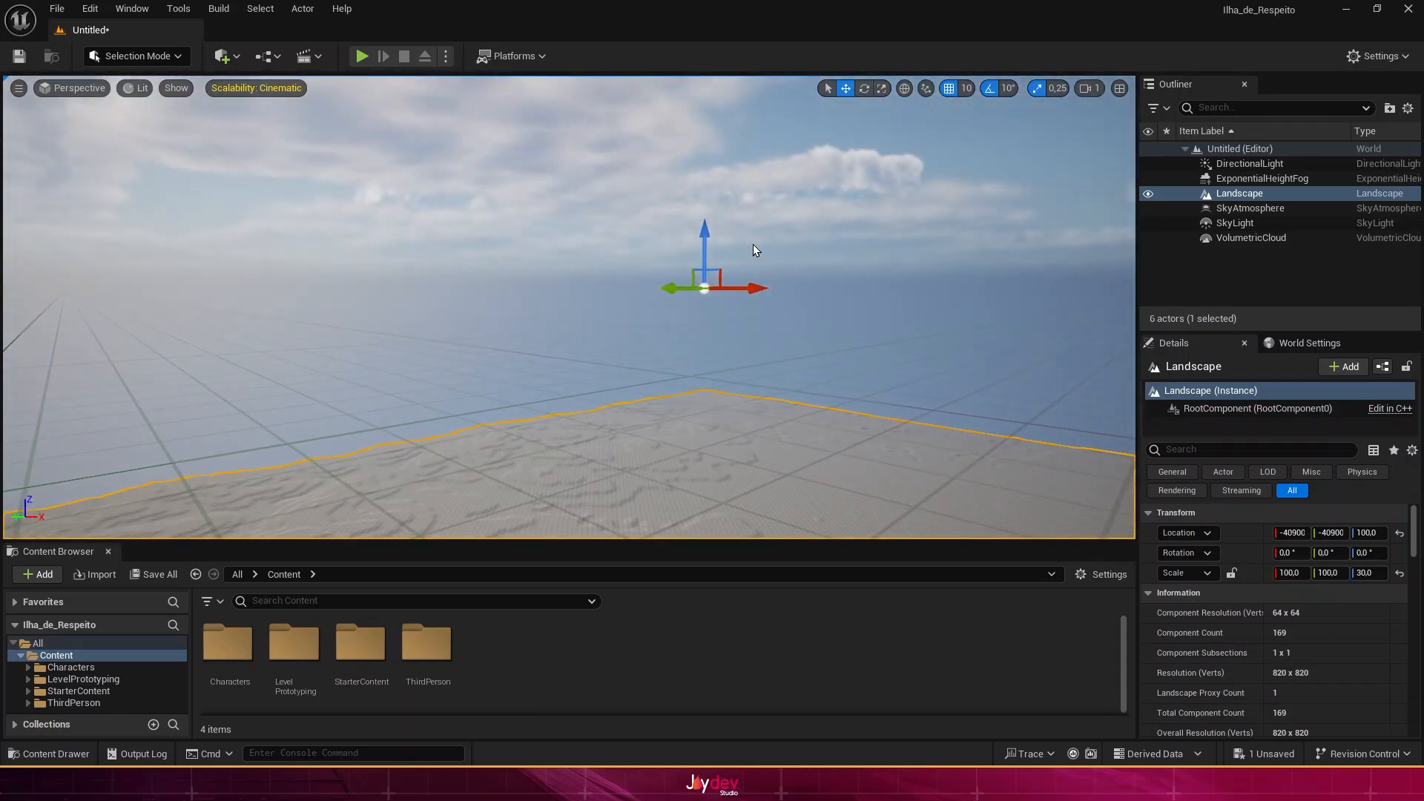
pyautogui.moveTo(700, 227); pyautogui.dragTo(707, 202)
pyautogui.moveTo(716, 119); pyautogui.dragTo(702, 150)
pyautogui.press('w')
pyautogui.moveTo(702, 151); pyautogui.dragTo(731, 133, button='right')
pyautogui.press('w')
pyautogui.press('w')
pyautogui.moveTo(713, 144); pyautogui.dragTo(714, 137)
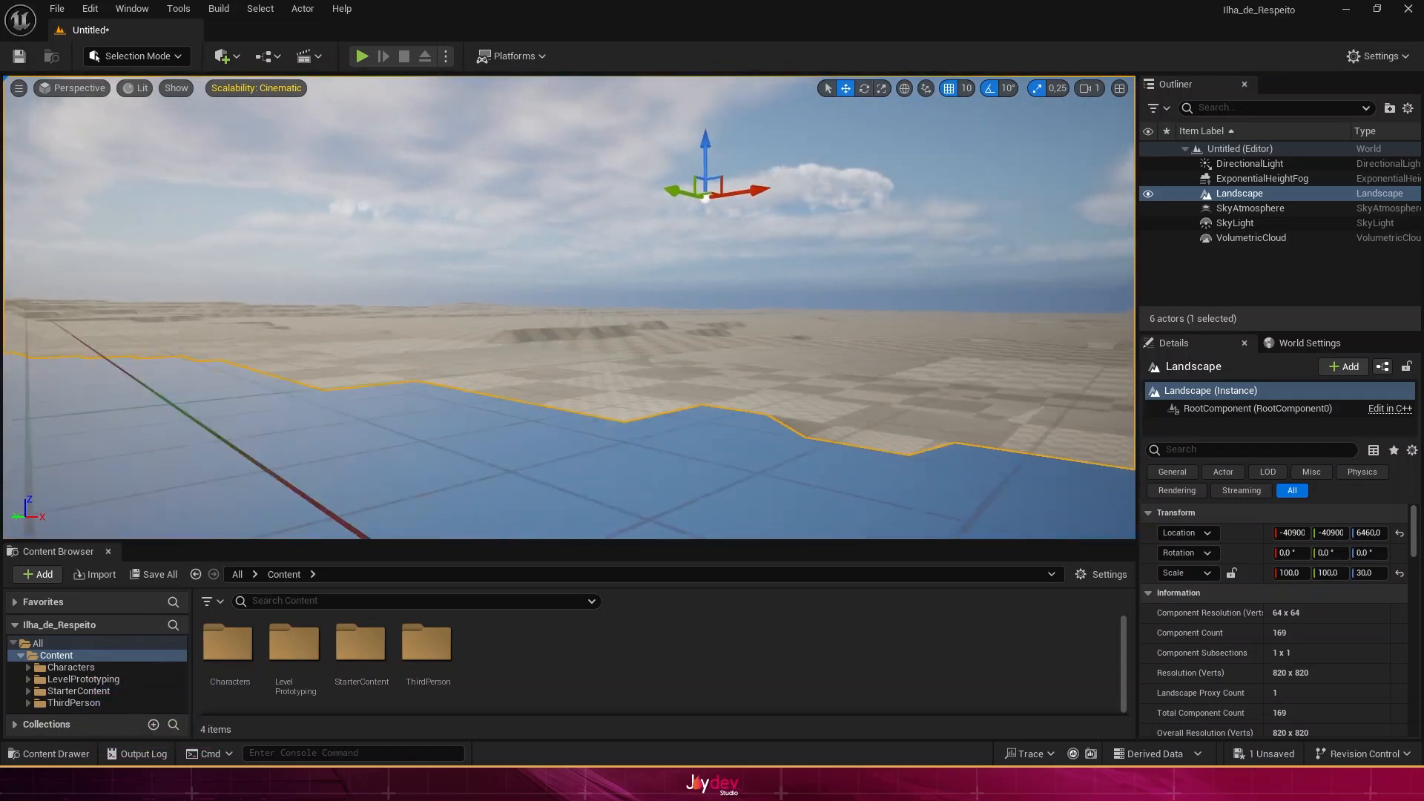
pyautogui.moveTo(711, 231); pyautogui.dragTo(711, 231, button='middle')
pyautogui.moveTo(720, 141); pyautogui.dragTo(721, 130)
pyautogui.moveTo(721, 130); pyautogui.dragTo(721, 129, button='right')
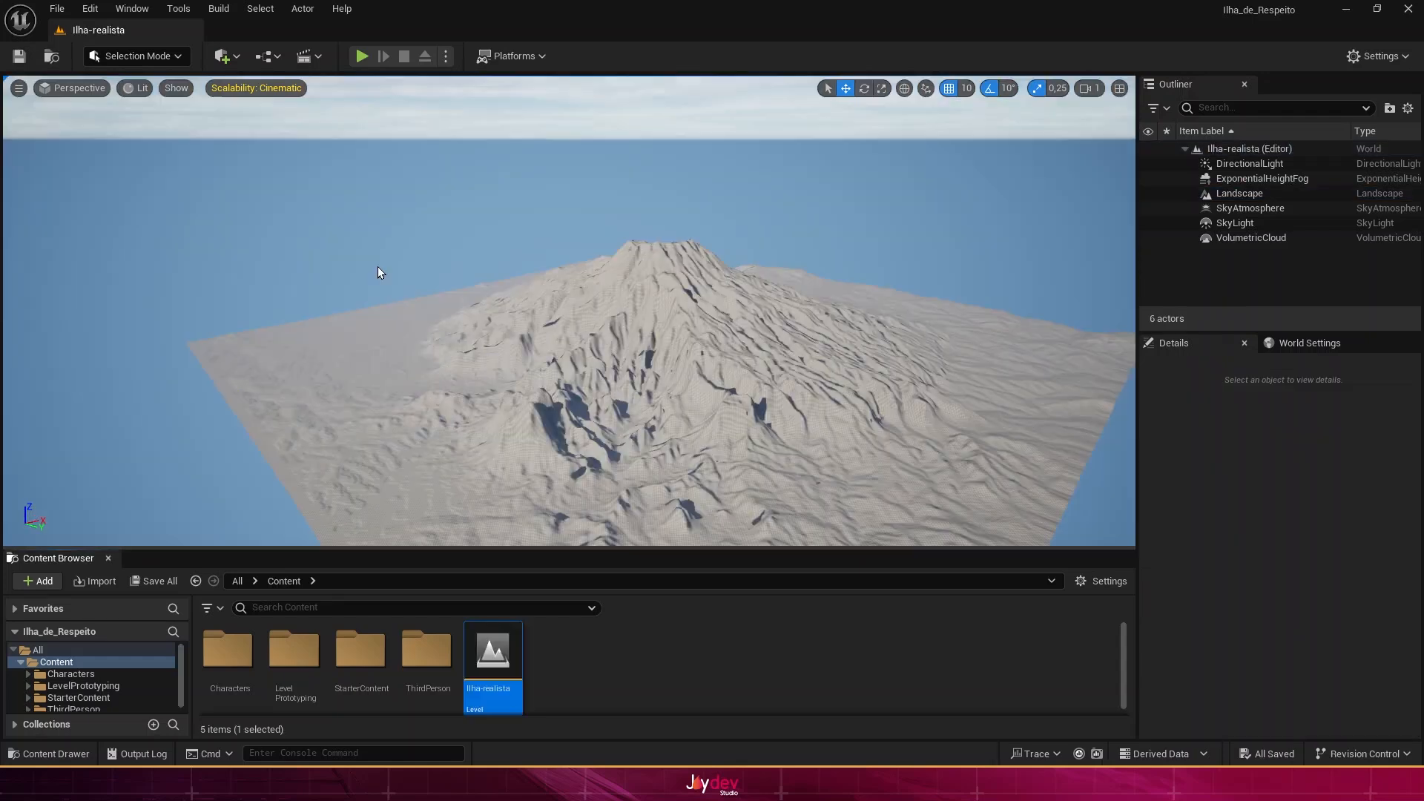
# Step: In Landscape mode, activate the Smooth sculpting tool with a brush size of about 4365 for the mountain landscape
pyautogui.click(154, 56)
pyautogui.click(152, 95)
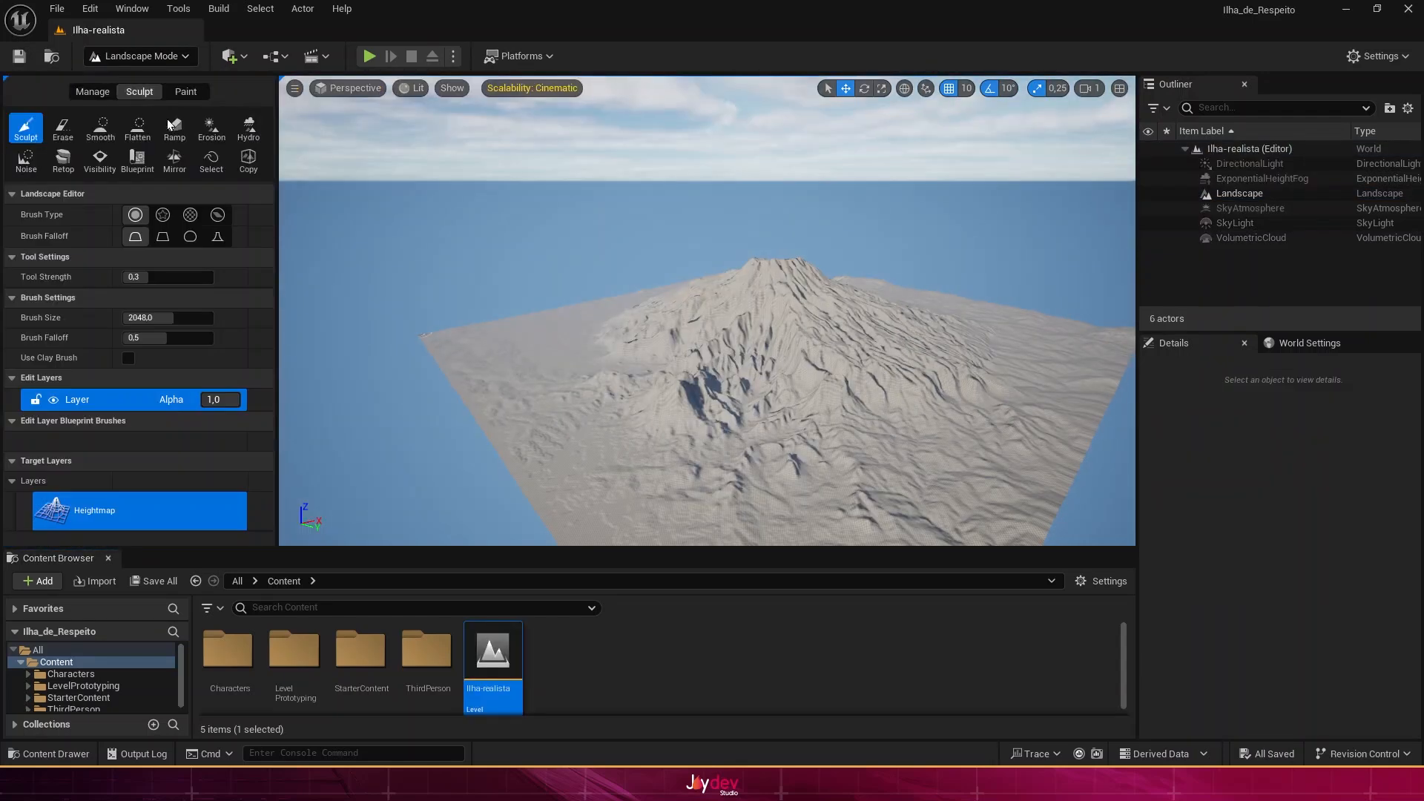
pyautogui.click(1237, 193)
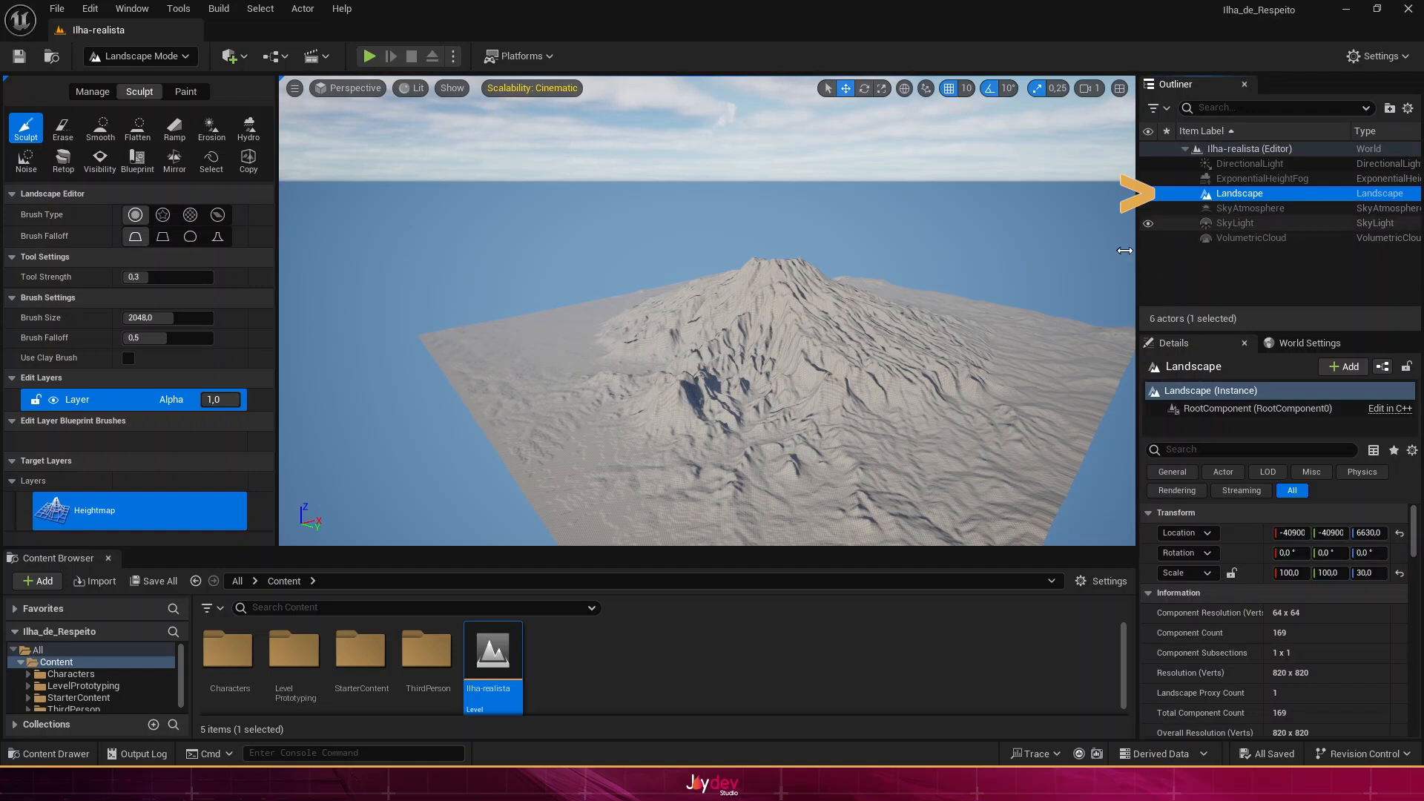
pyautogui.moveTo(693, 422); pyautogui.dragTo(552, 219, button='right')
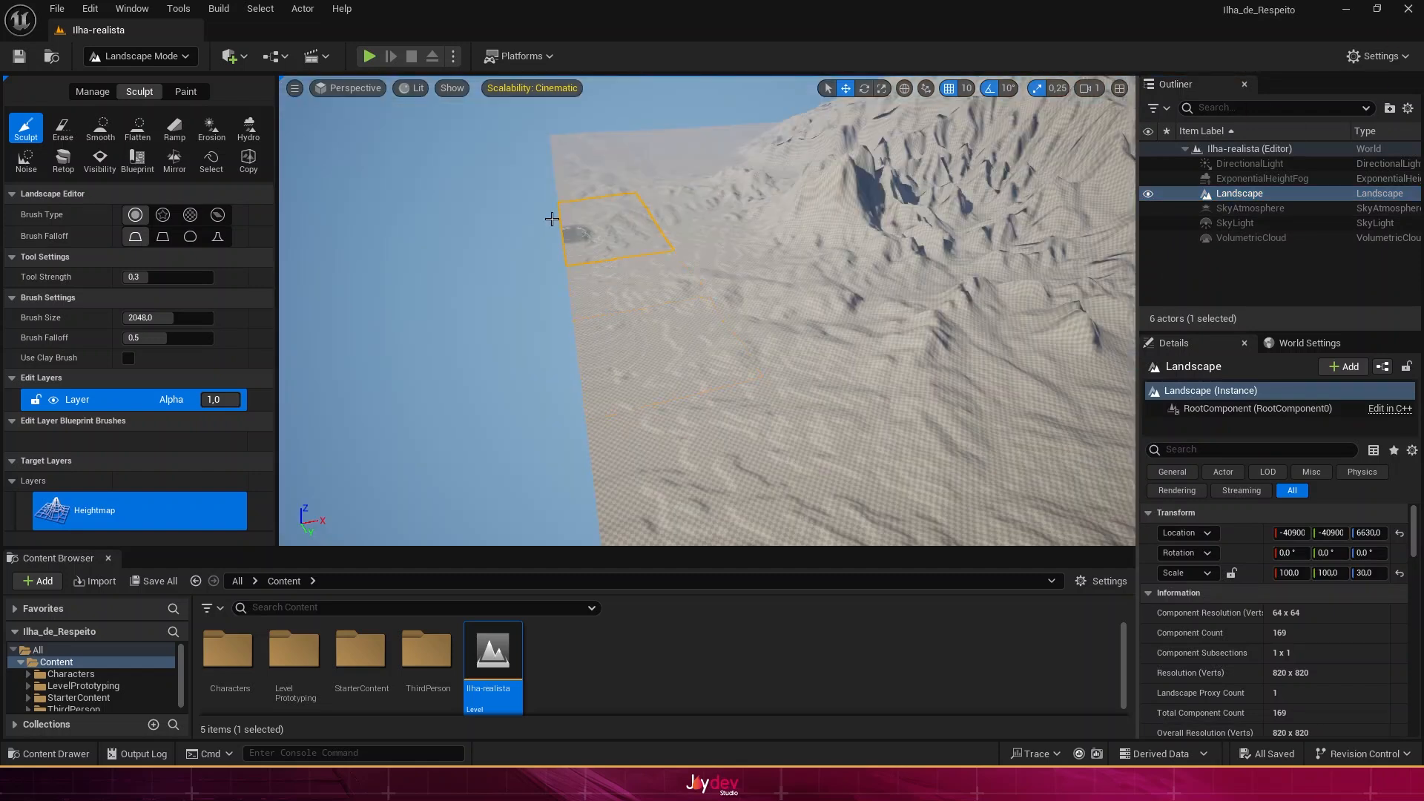
pyautogui.click(106, 131)
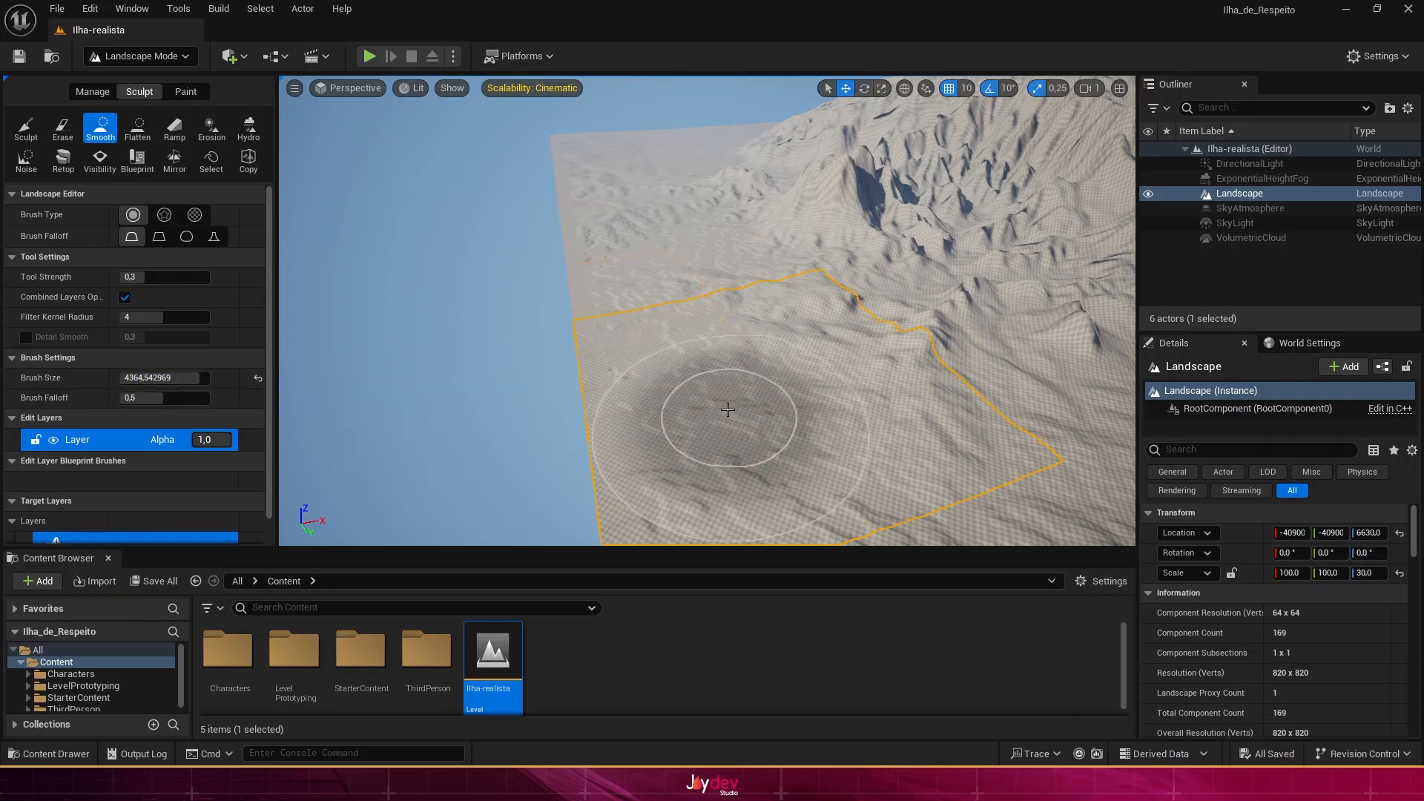
# Step: Smooth the rough low terrain around the base of the mountain on all sides, leaving the peak's ridges untouched
pyautogui.moveTo(724, 422)
pyautogui.mouseDown(button='right')
pyautogui.moveTo(927, 482)
pyautogui.moveTo(831, 423)
pyautogui.moveTo(710, 426)
pyautogui.mouseUp(button='right')
pyautogui.moveTo(500, 385)
pyautogui.mouseDown()
pyautogui.moveTo(556, 349)
pyautogui.moveTo(589, 398)
pyautogui.moveTo(875, 438)
pyautogui.mouseUp()
pyautogui.moveTo(876, 437)
pyautogui.mouseDown(button='right')
pyautogui.moveTo(1053, 437)
pyautogui.moveTo(697, 430)
pyautogui.moveTo(875, 401)
pyautogui.moveTo(735, 423)
pyautogui.moveTo(838, 415)
pyautogui.moveTo(727, 379)
pyautogui.moveTo(890, 393)
pyautogui.moveTo(697, 385)
pyautogui.moveTo(875, 383)
pyautogui.mouseUp(button='right')
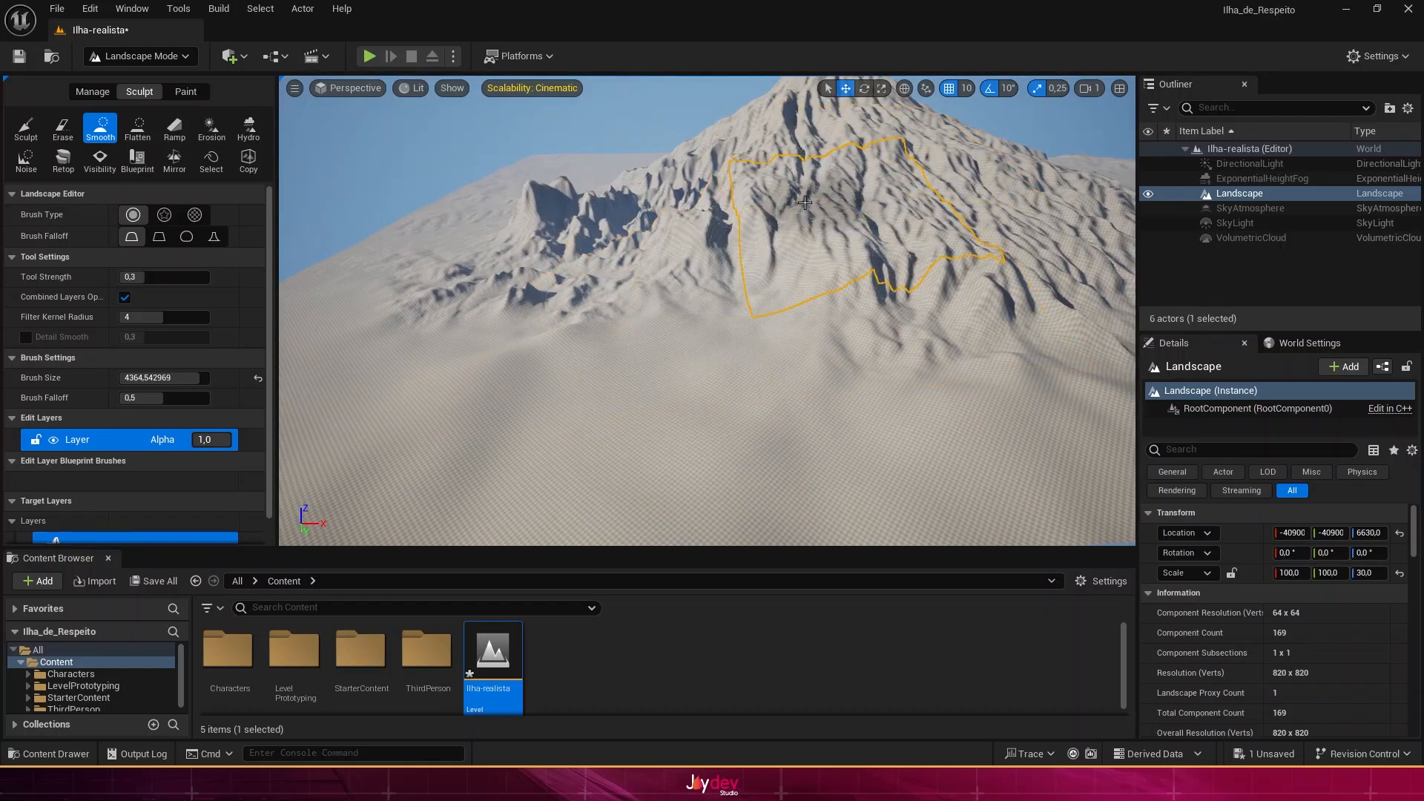
pyautogui.moveTo(916, 223)
pyautogui.mouseDown(button='right')
pyautogui.moveTo(828, 156)
pyautogui.moveTo(878, 120)
pyautogui.mouseUp(button='right')
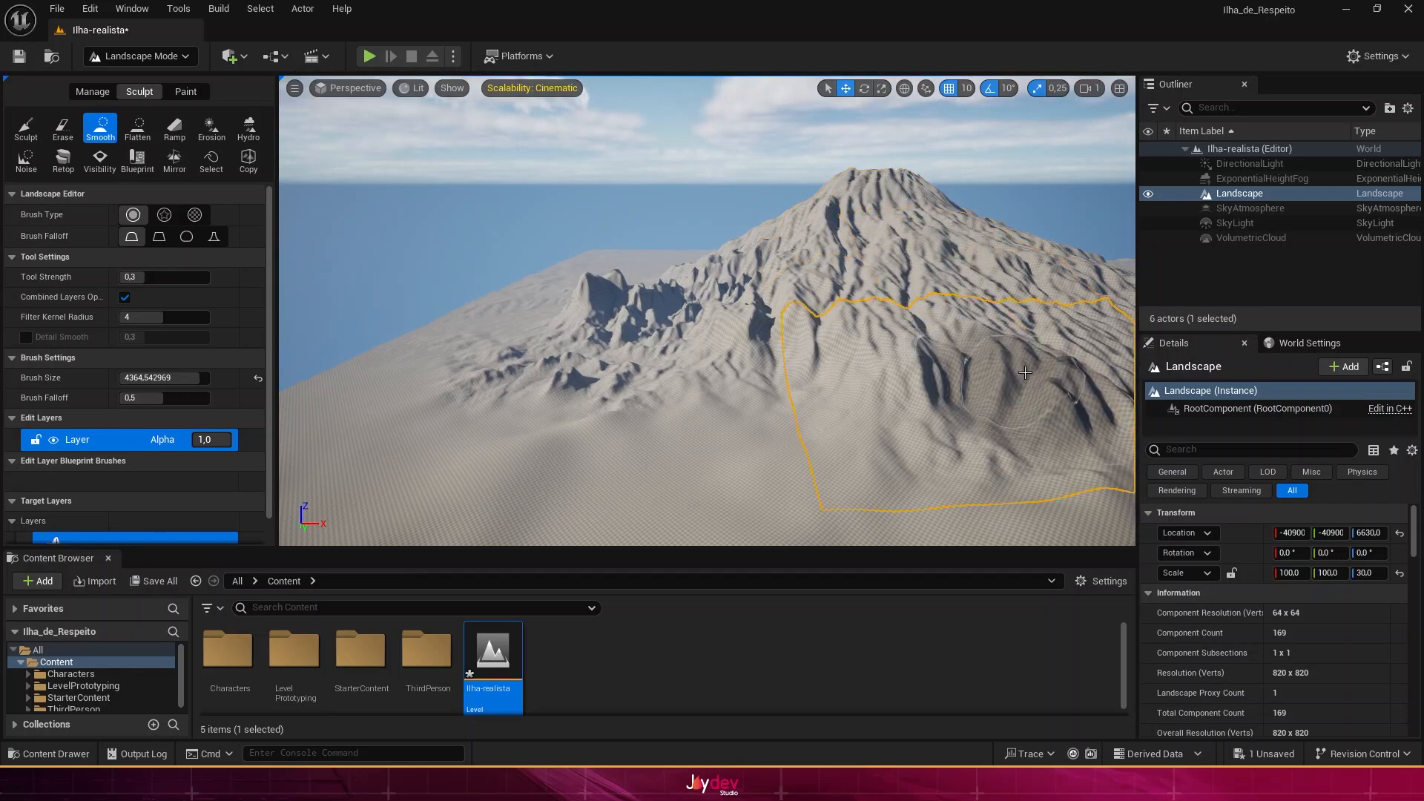
pyautogui.moveTo(1068, 459)
pyautogui.mouseDown(button='right')
pyautogui.moveTo(987, 416)
pyautogui.moveTo(891, 265)
pyautogui.moveTo(860, 244)
pyautogui.moveTo(904, 252)
pyautogui.moveTo(801, 196)
pyautogui.moveTo(868, 160)
pyautogui.moveTo(563, 245)
pyautogui.mouseUp(button='right')
pyautogui.press('d')
pyautogui.press('d')
pyautogui.press('d')
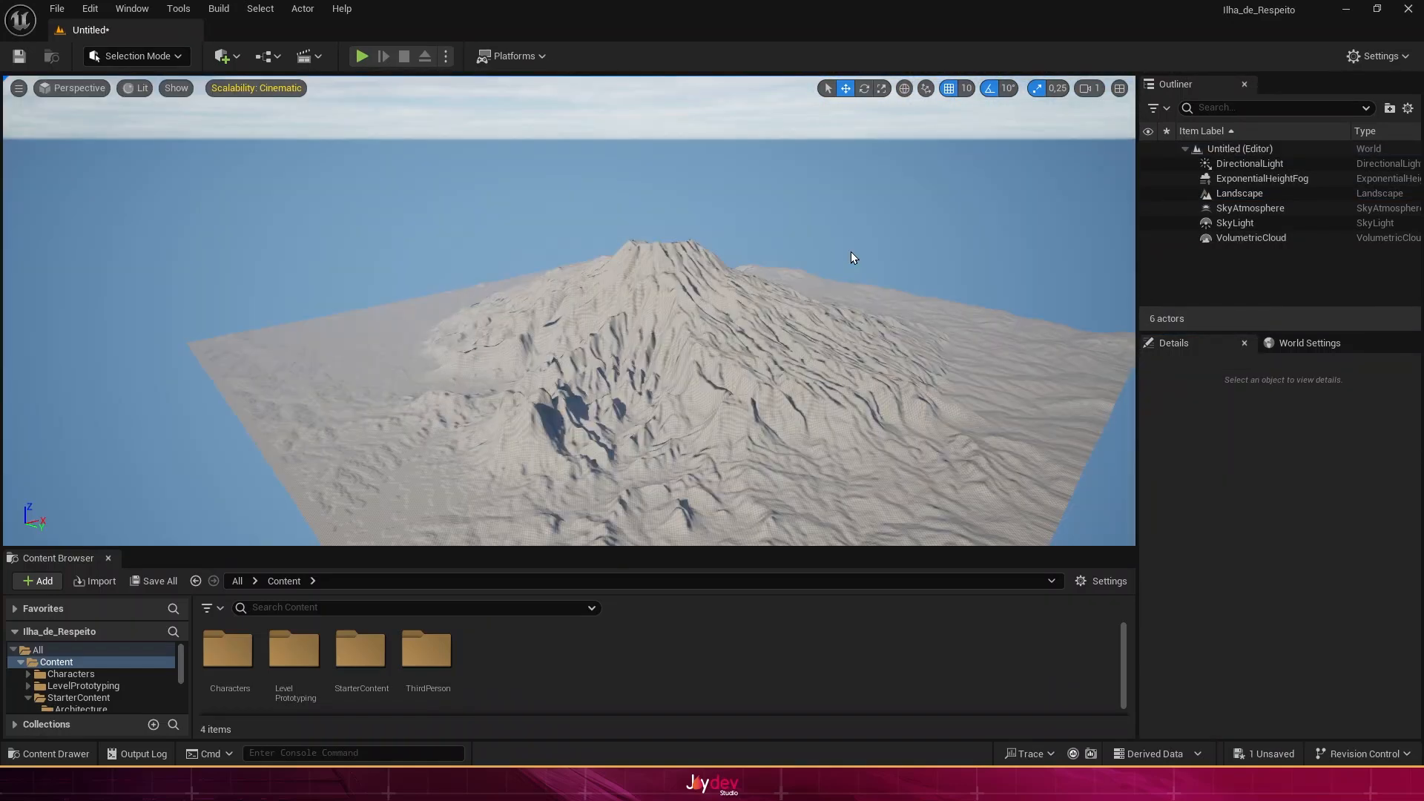
# Step: Save the level in the Content folder as Ilha-realista
pyautogui.hotkey('ctrl', 's')
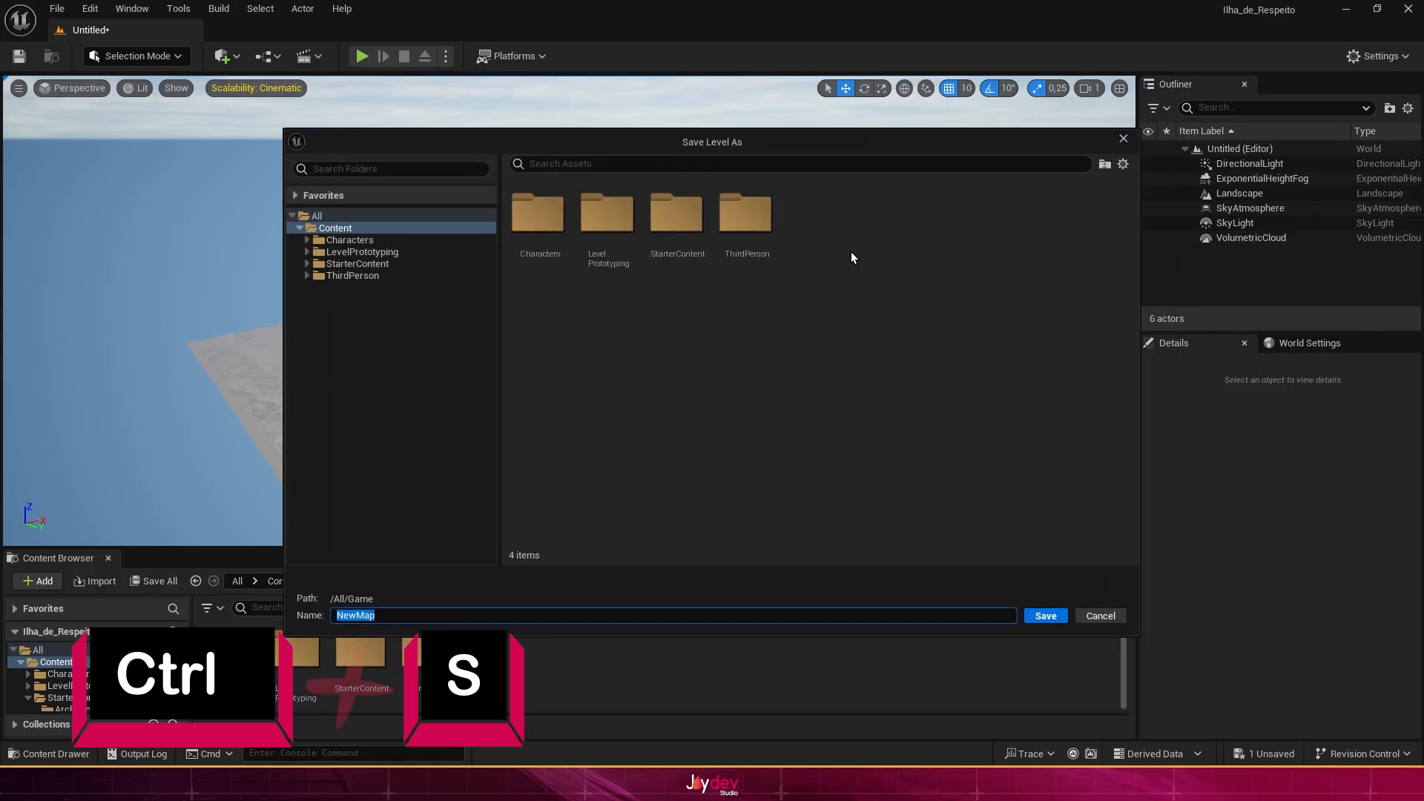
pyautogui.write('I')
pyautogui.press('capslock')
pyautogui.write('lha')
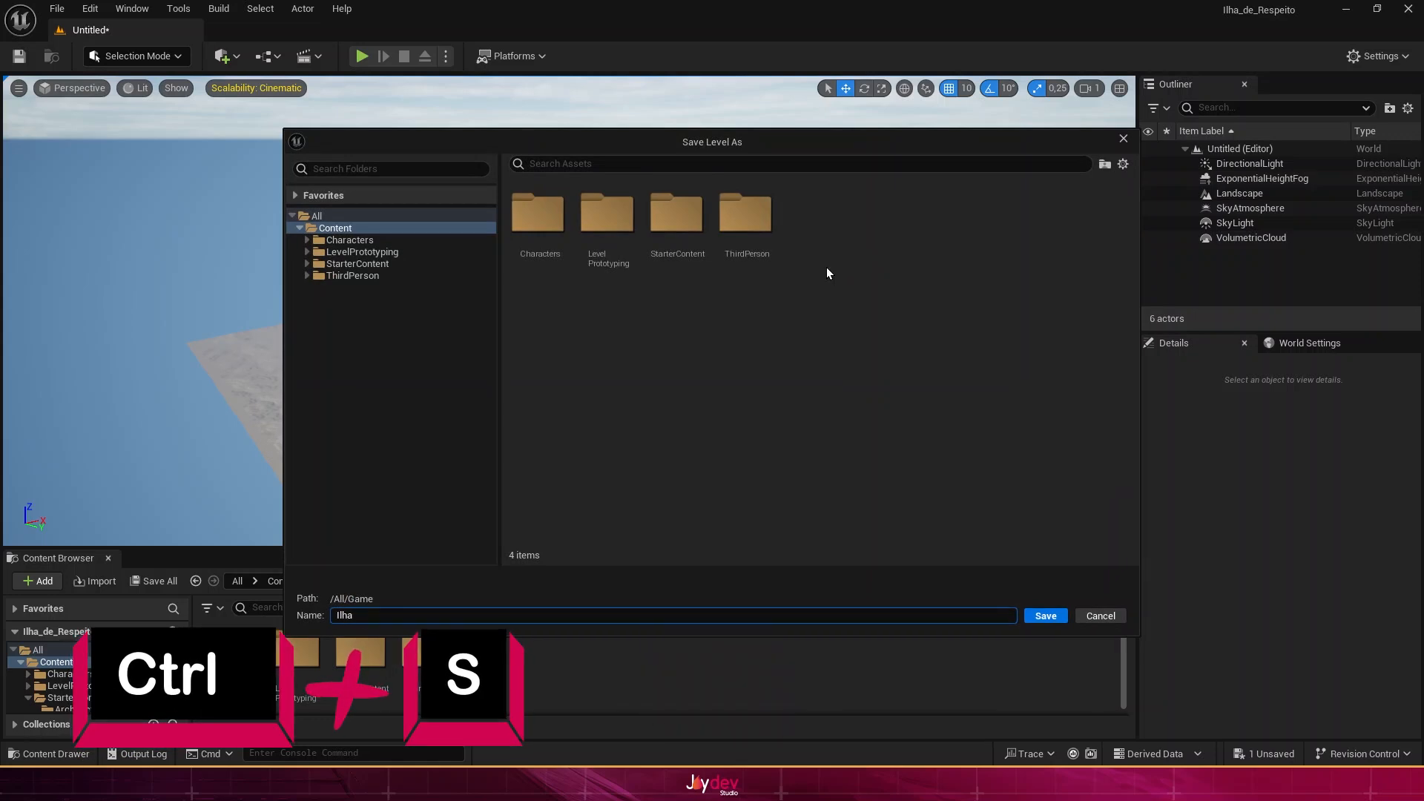
pyautogui.write('-realista')
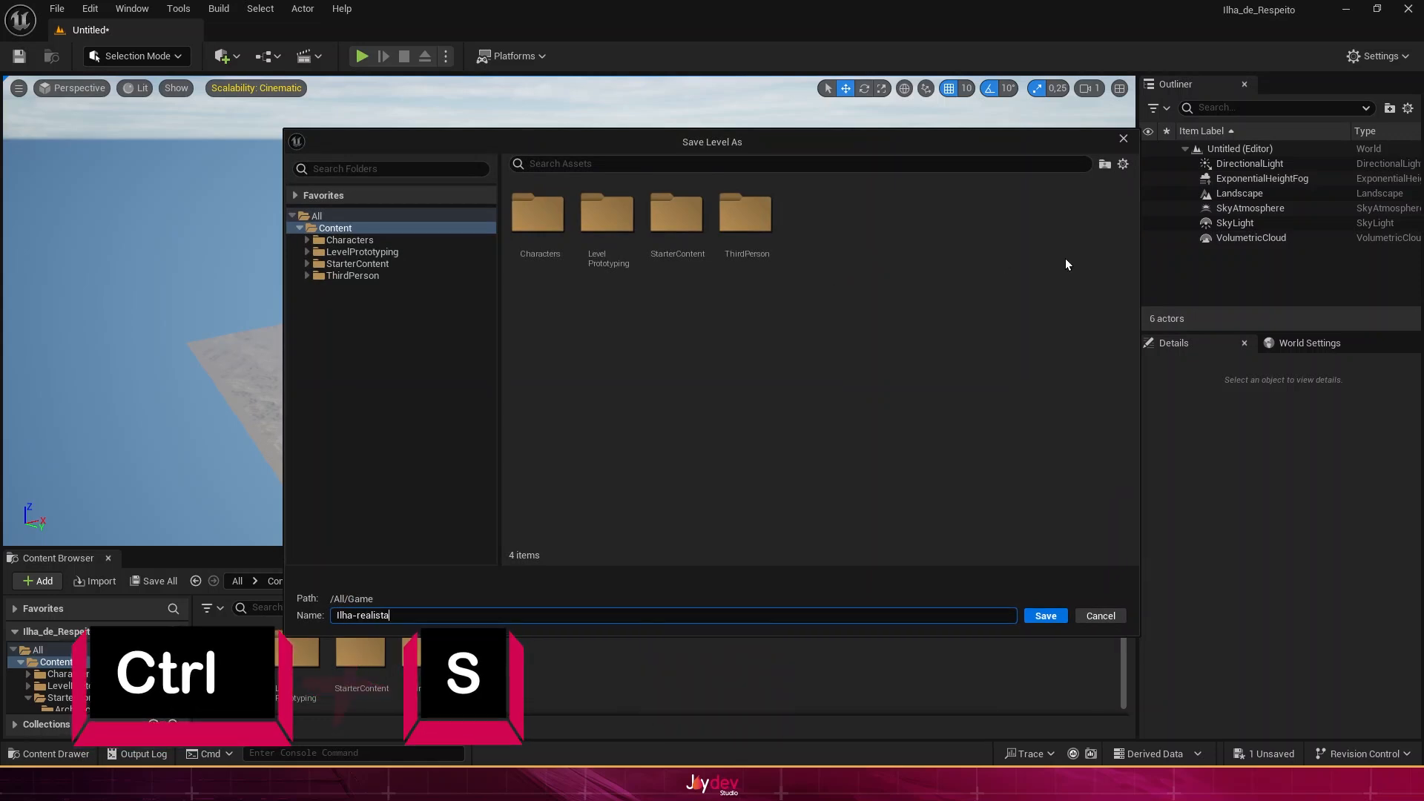
pyautogui.click(1046, 617)
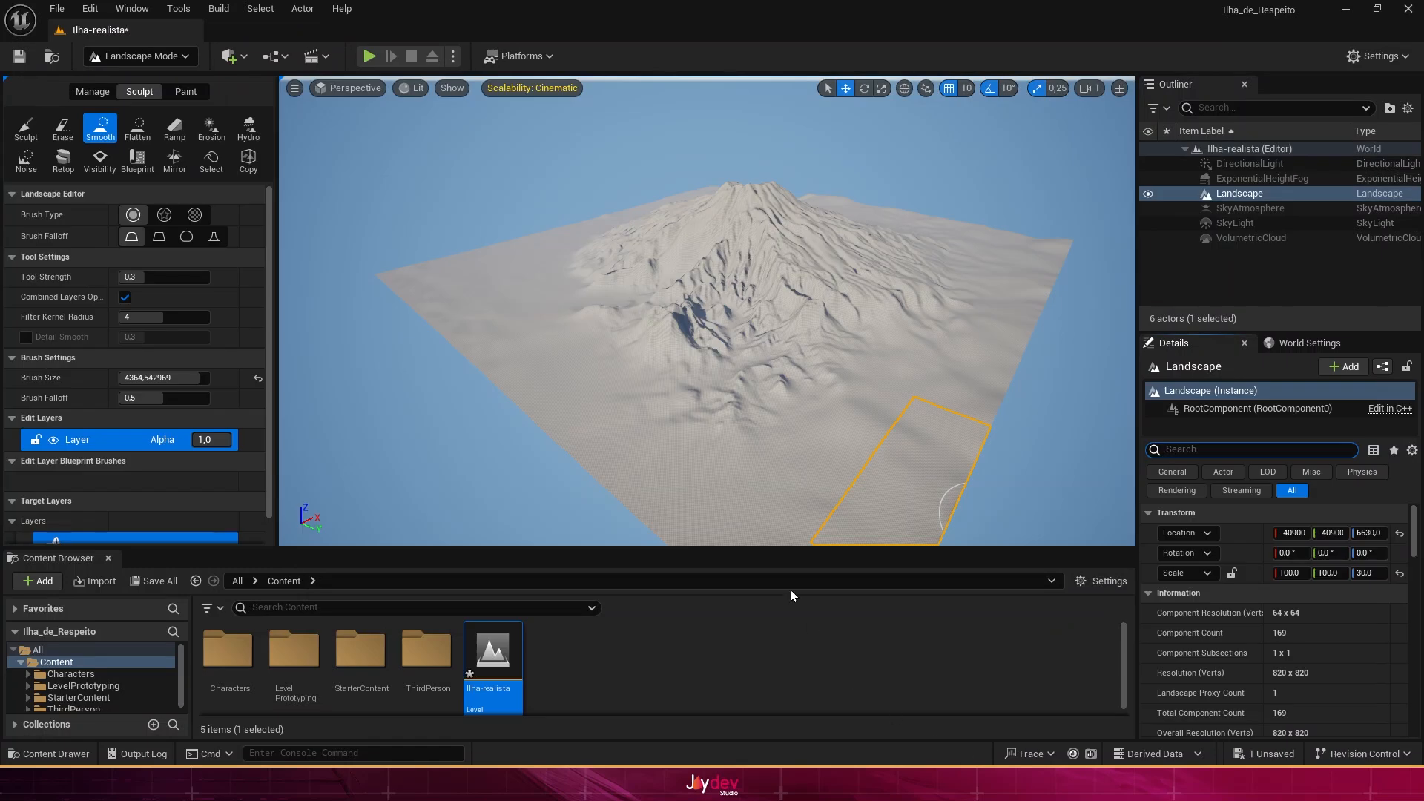
# Step: Return to Selection mode, search all actor classes for water and place a Water Body Ocean on the mountain
pyautogui.click(176, 57)
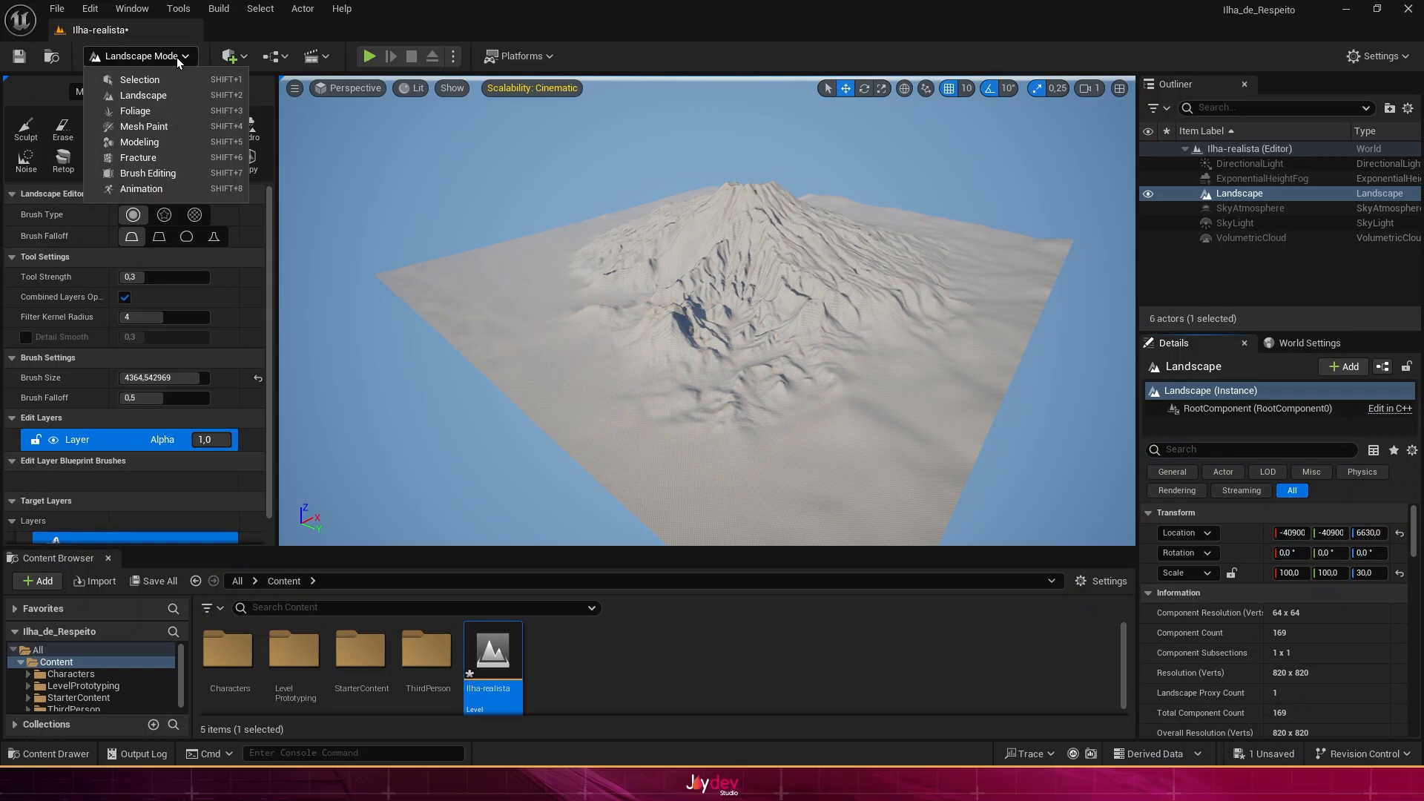
pyautogui.click(170, 80)
pyautogui.click(225, 56)
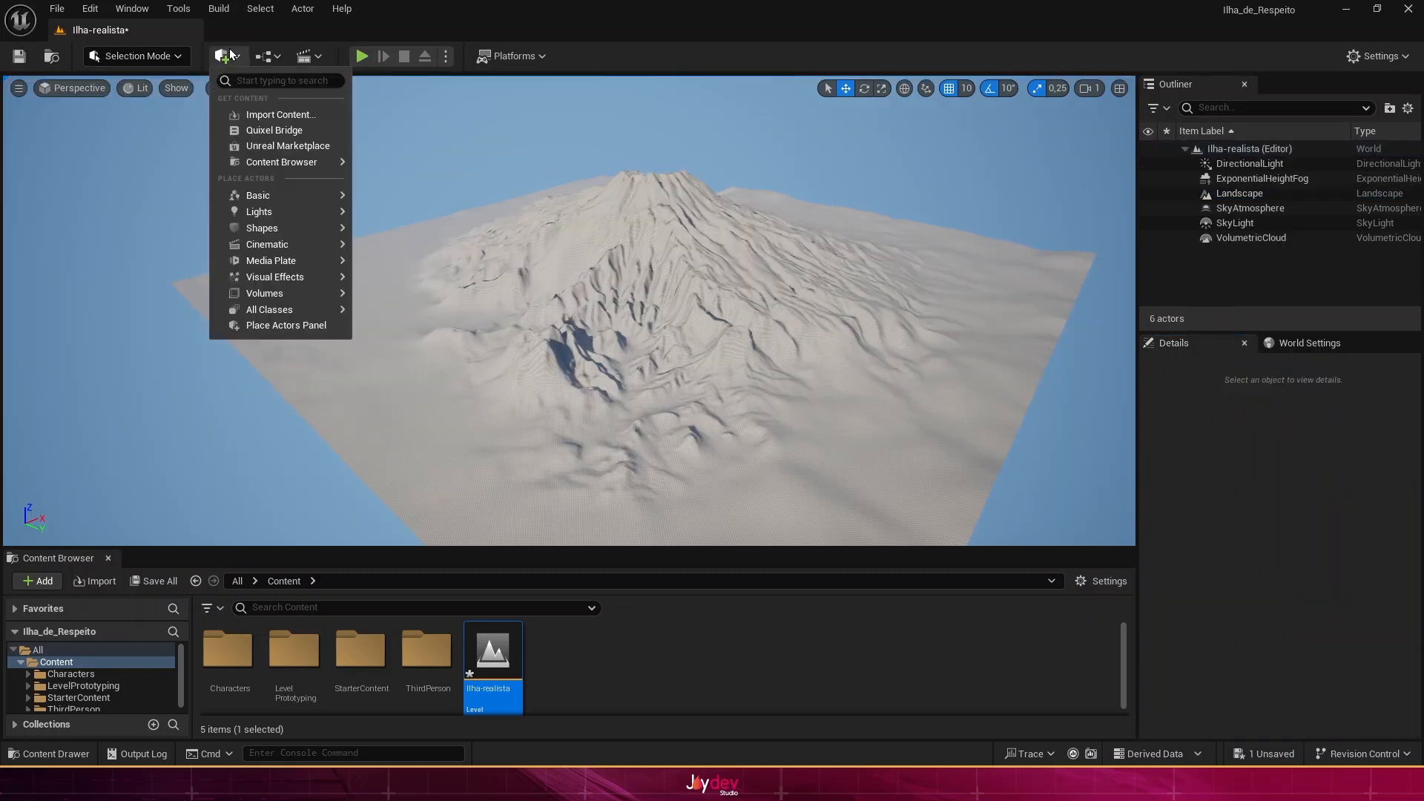
pyautogui.moveTo(309, 315)
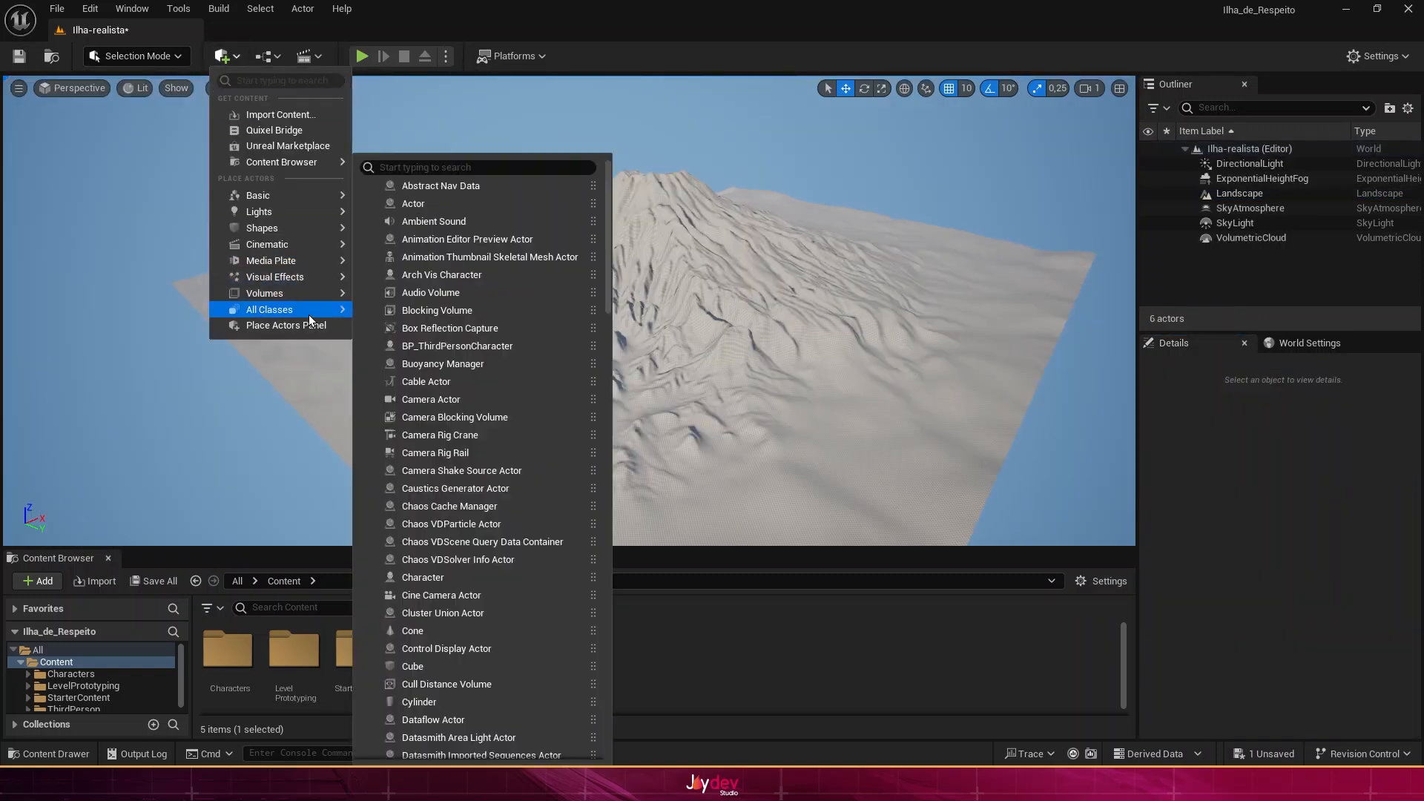
pyautogui.write('wate')
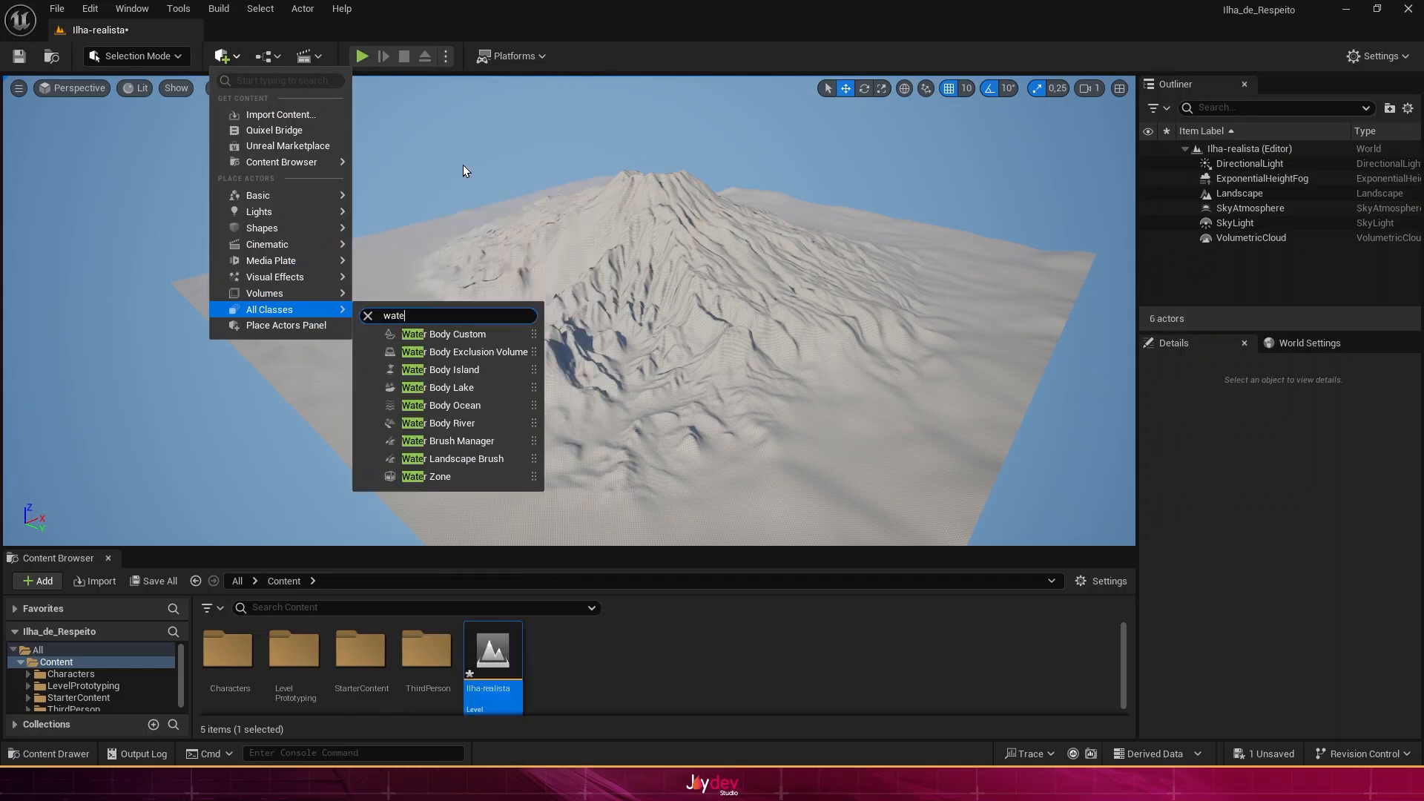
pyautogui.write('r')
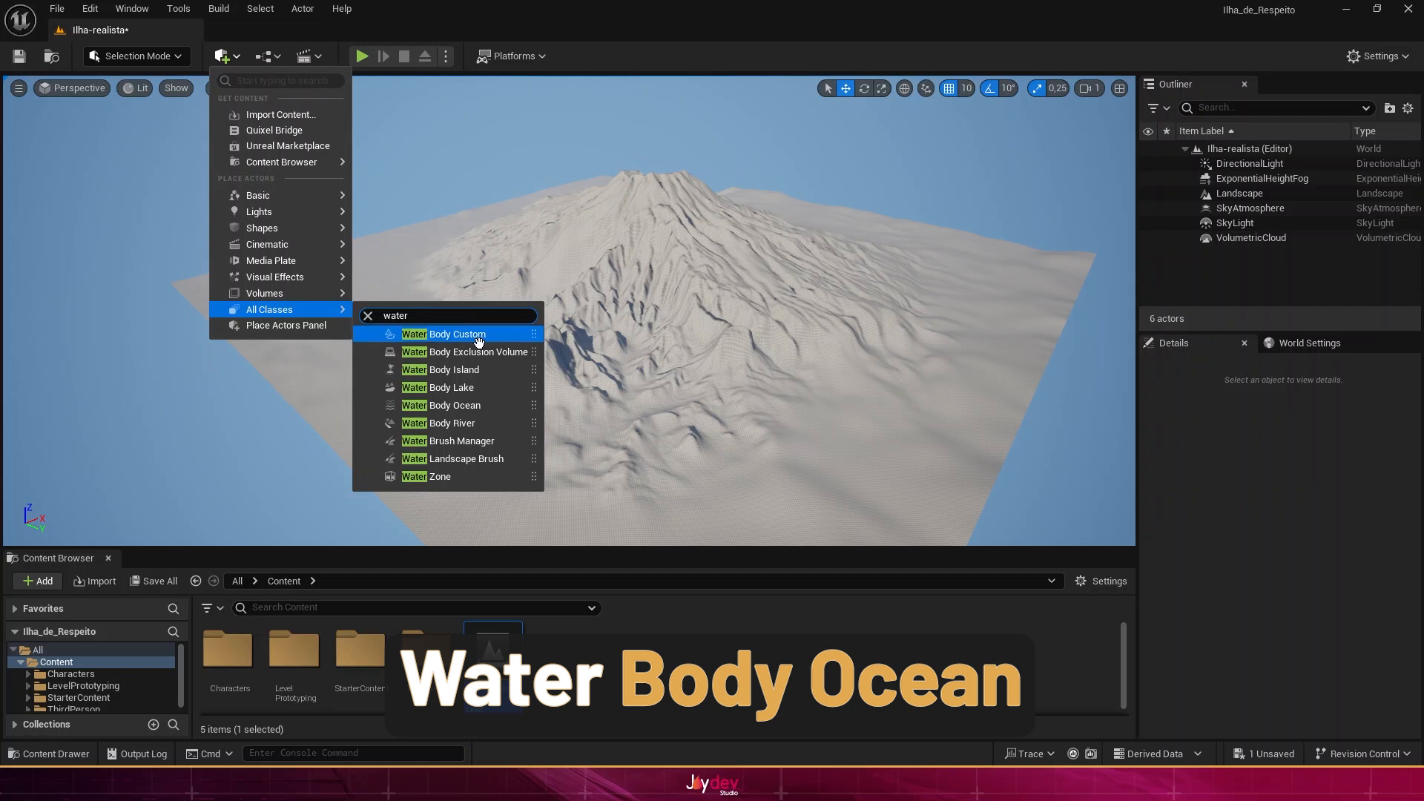
pyautogui.moveTo(467, 405); pyautogui.dragTo(629, 274)
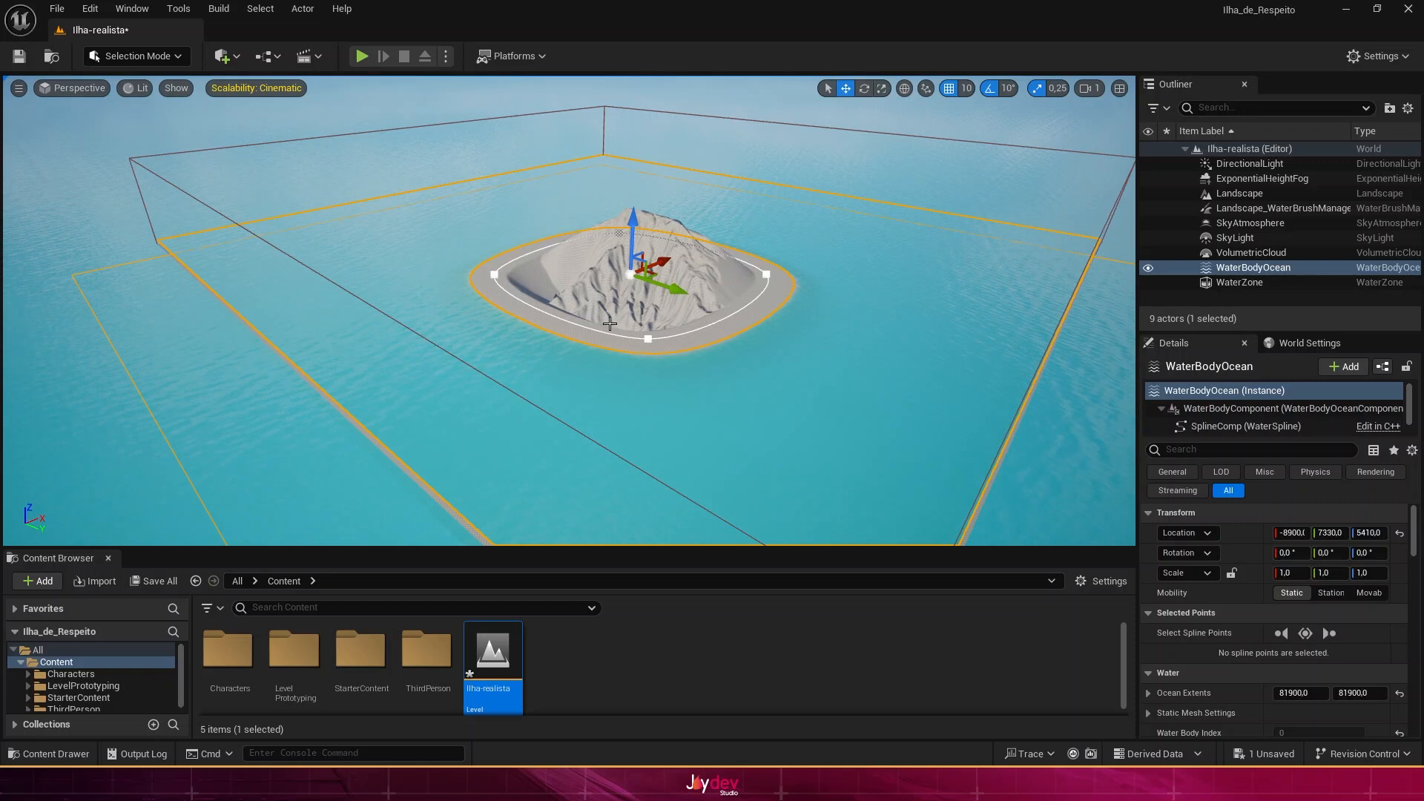
pyautogui.moveTo(604, 339); pyautogui.dragTo(578, 352, button='right')
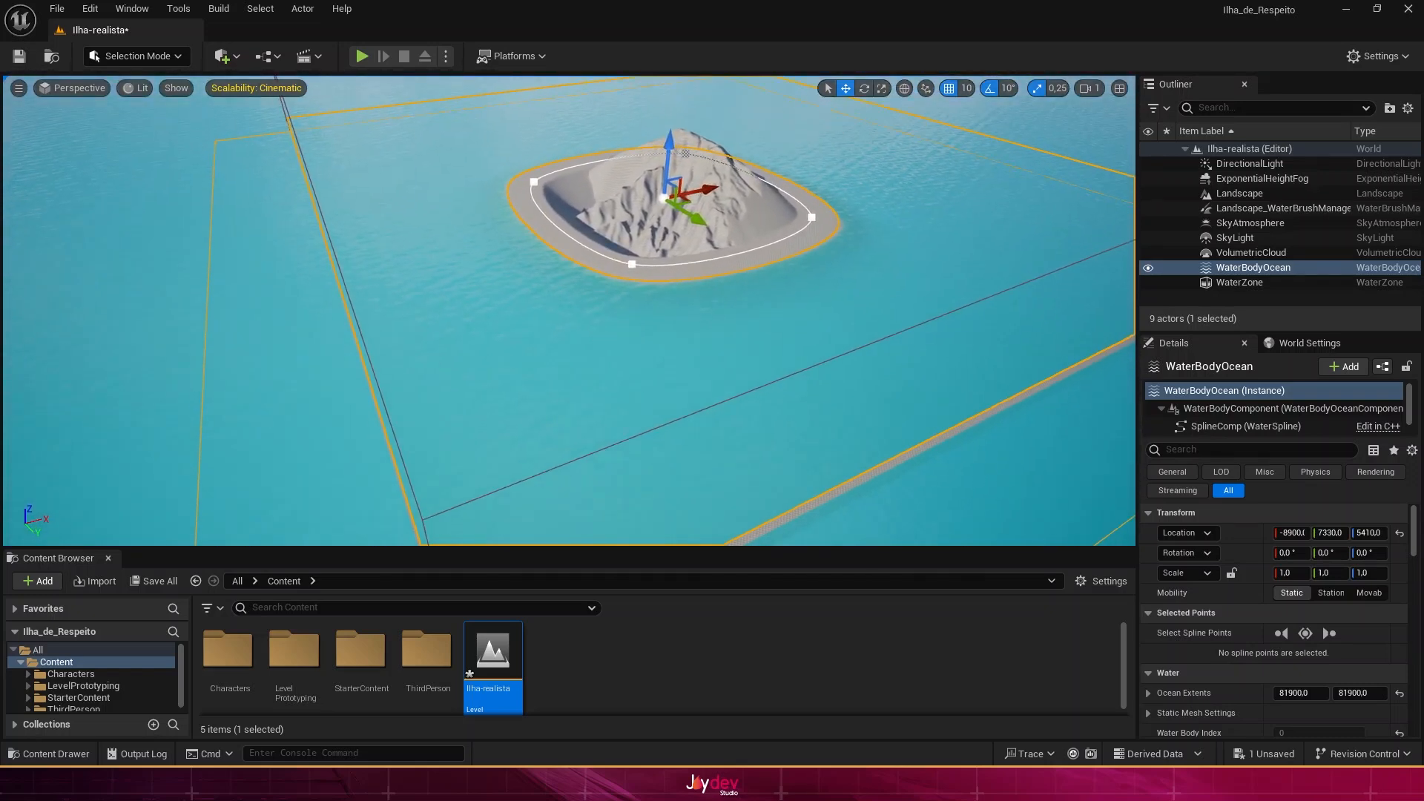
# Step: Move the ocean spline's nearest point outward to about X -28490, Y 22870
pyautogui.click(631, 264)
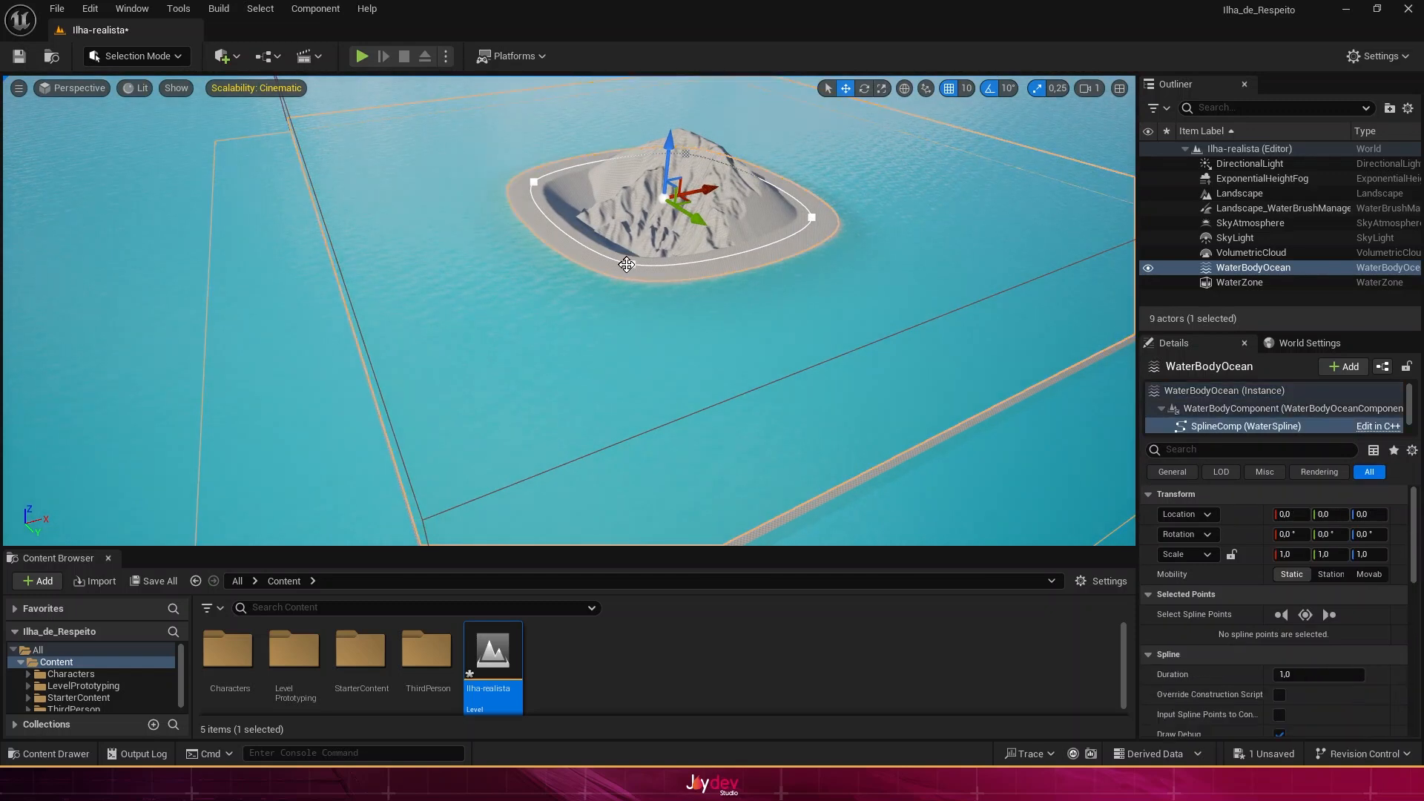
pyautogui.click(629, 263)
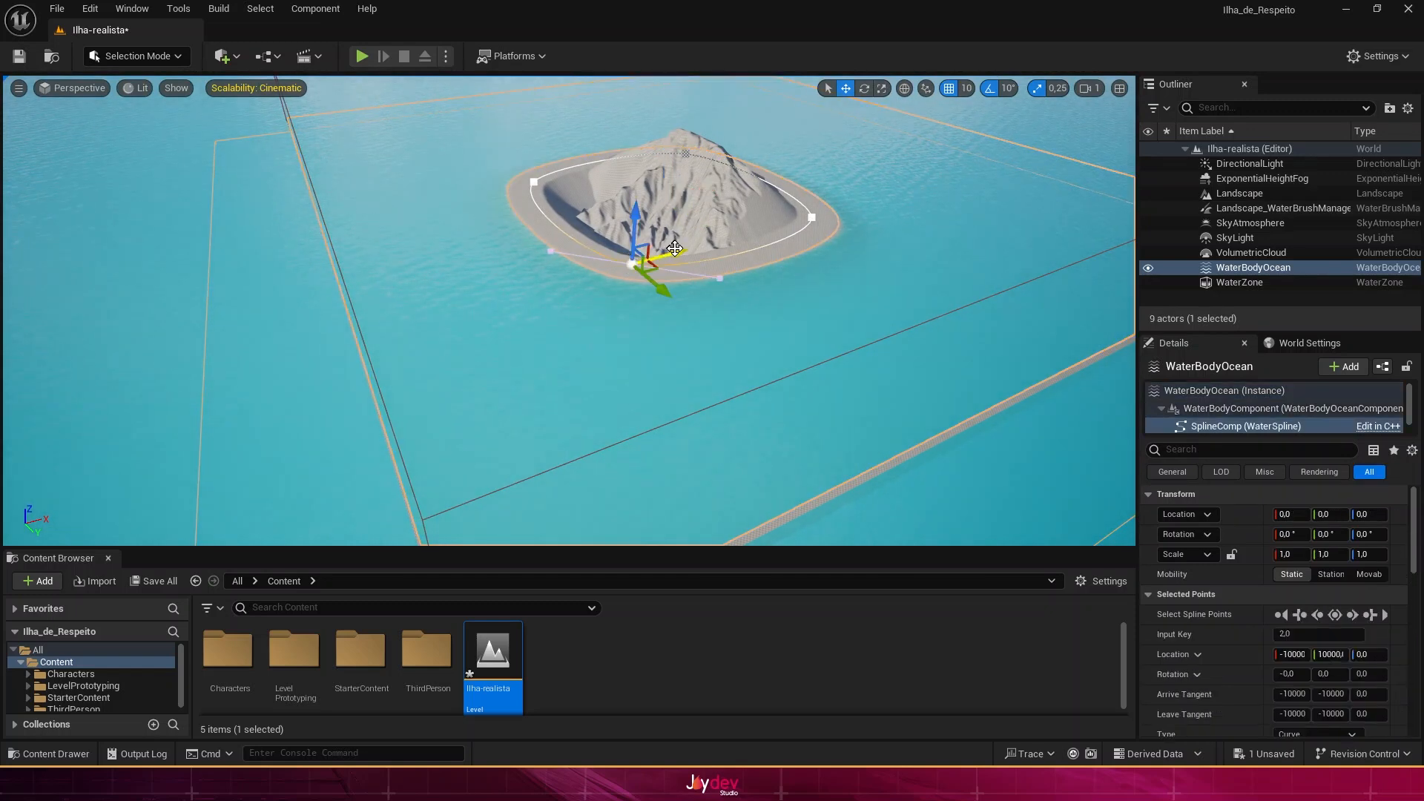
pyautogui.moveTo(678, 249); pyautogui.dragTo(451, 526)
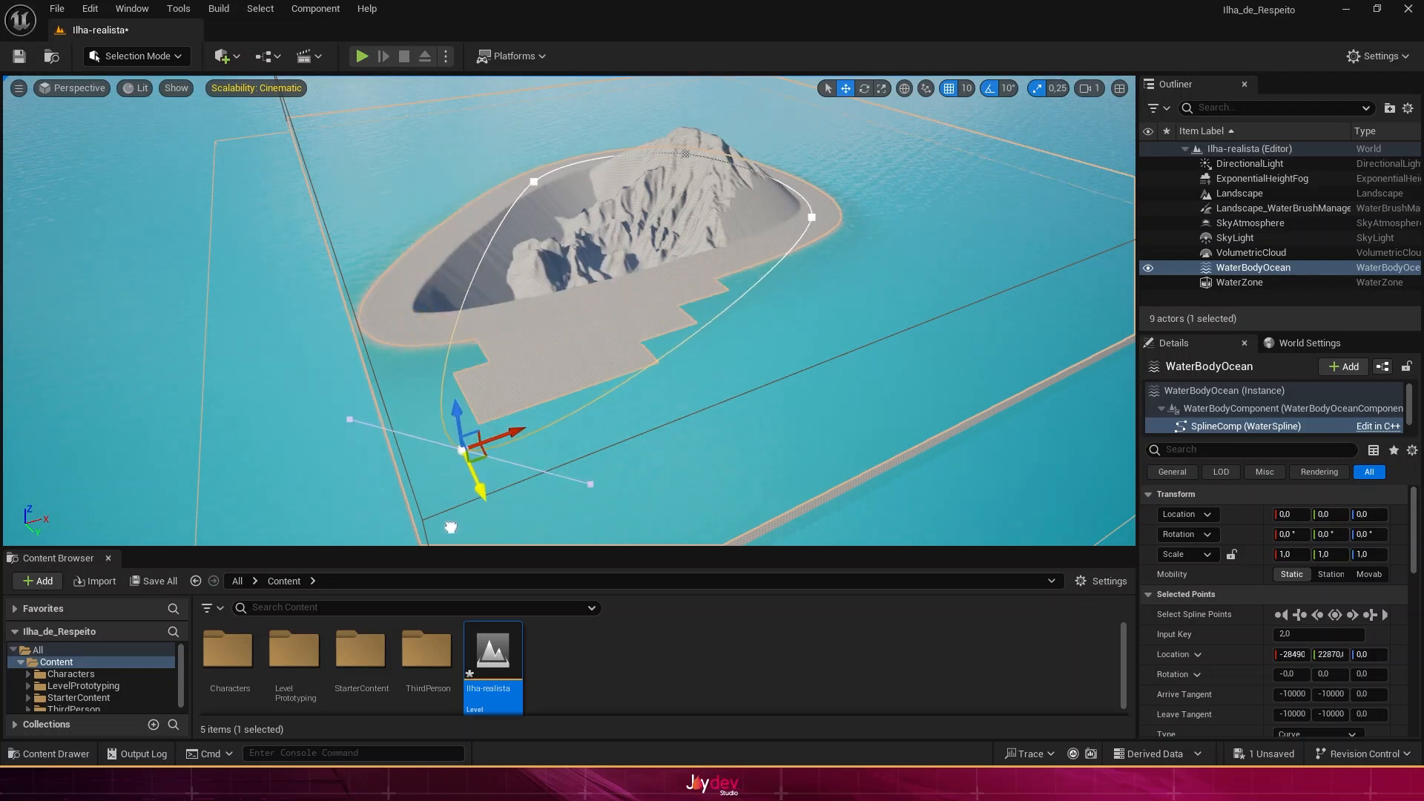
pyautogui.moveTo(546, 436); pyautogui.dragTo(475, 386, button='right')
# Step: Move two more ocean spline points outward around the landscape, to about X -22950, Y -37500 and X 46290, Y 28450
pyautogui.click(408, 200)
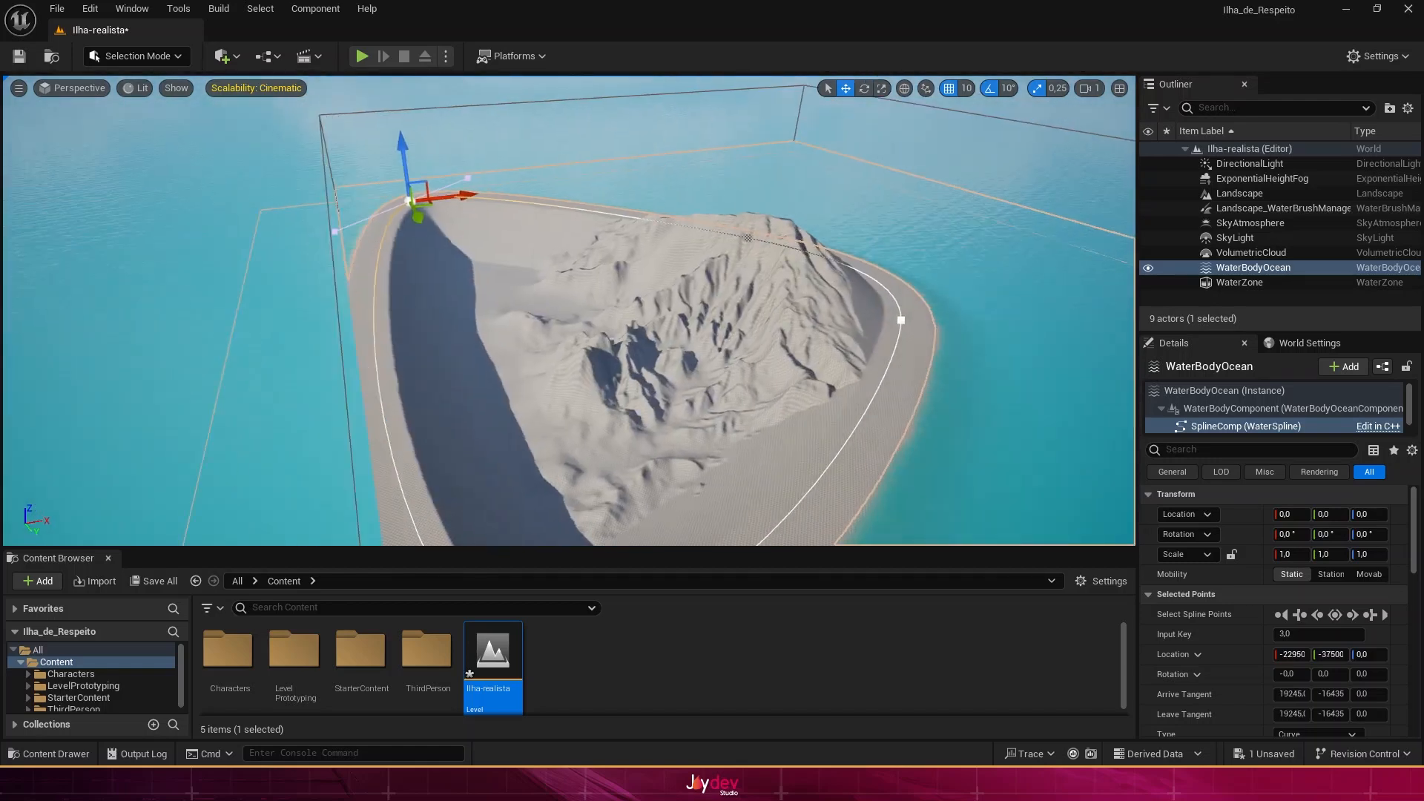
pyautogui.moveTo(408, 200); pyautogui.dragTo(474, 222, button='right')
pyautogui.click(714, 343)
pyautogui.moveTo(771, 349); pyautogui.dragTo(842, 353, button='right')
pyautogui.moveTo(639, 299); pyautogui.dragTo(1119, 432)
pyautogui.moveTo(731, 326); pyautogui.dragTo(697, 267, button='right')
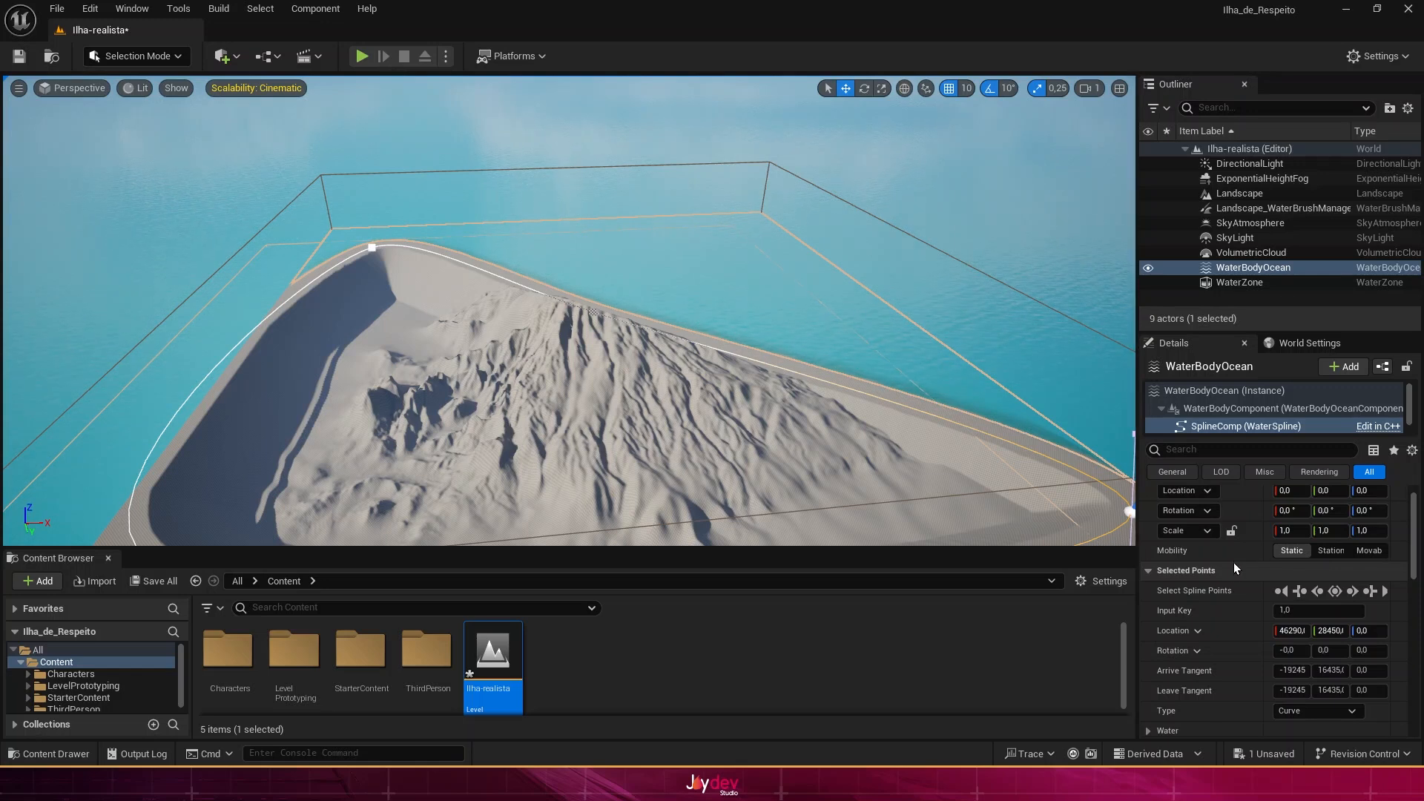
pyautogui.moveTo(903, 421); pyautogui.dragTo(838, 482, button='right')
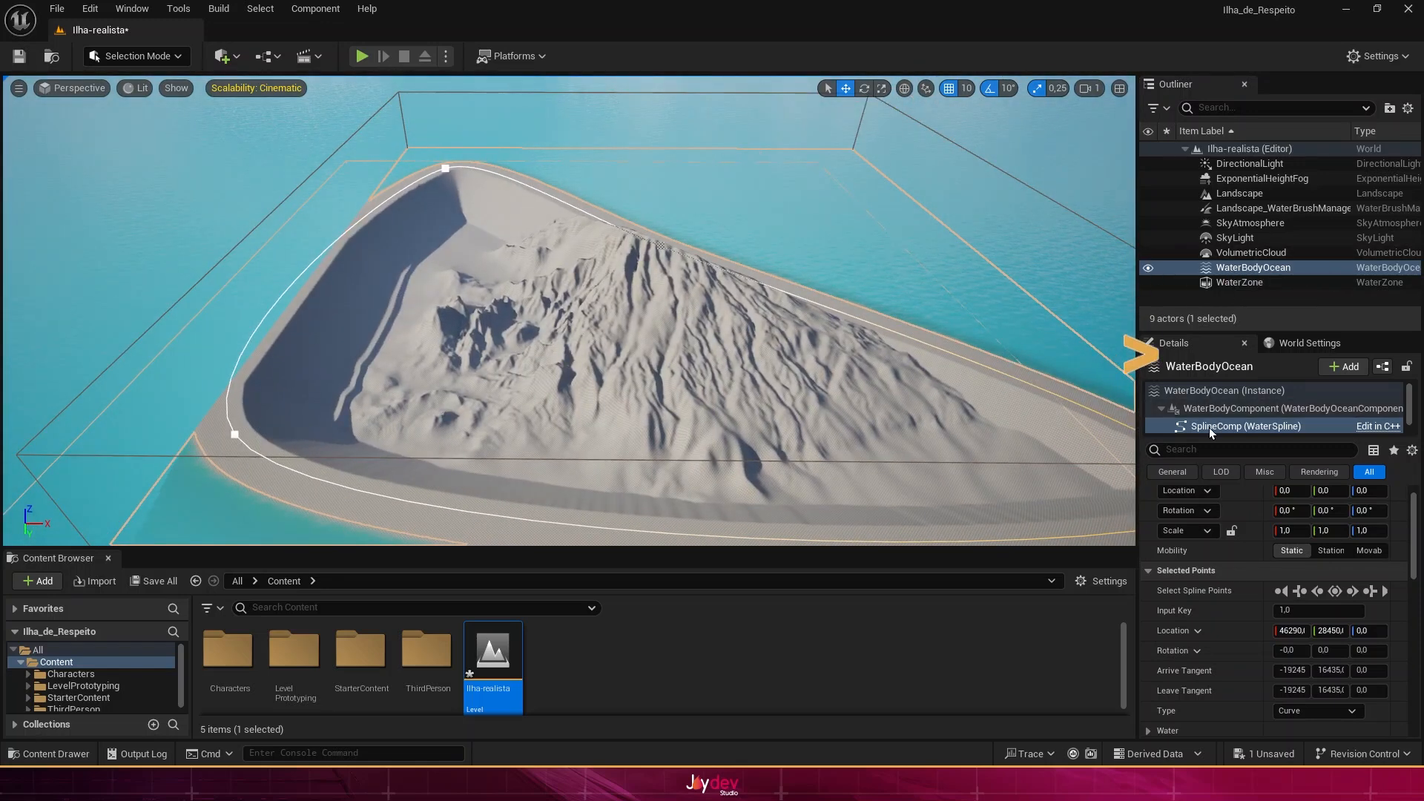
# Step: Select all of the ocean's spline points and set their type to Linear
pyautogui.click(1338, 596)
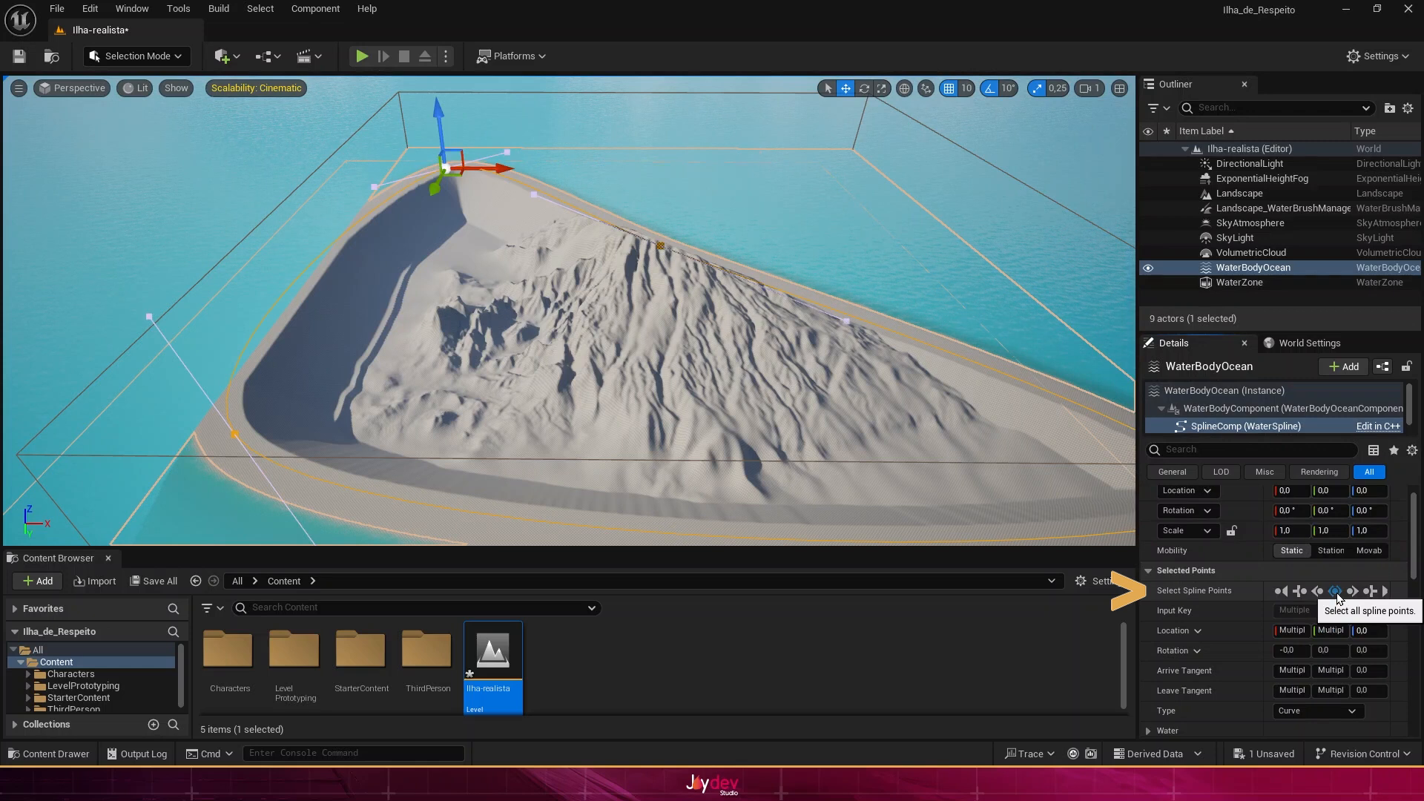
pyautogui.click(1343, 710)
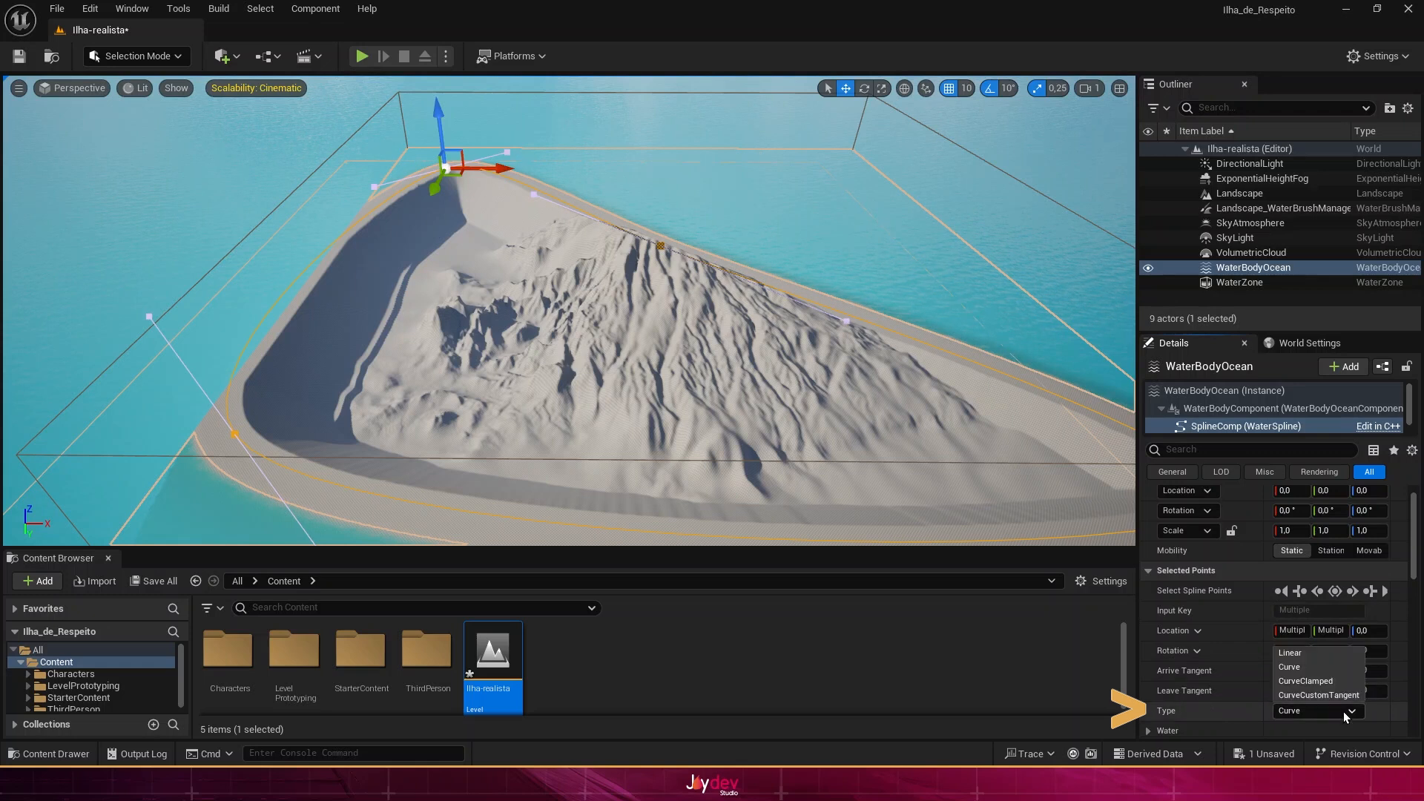
pyautogui.click(1291, 656)
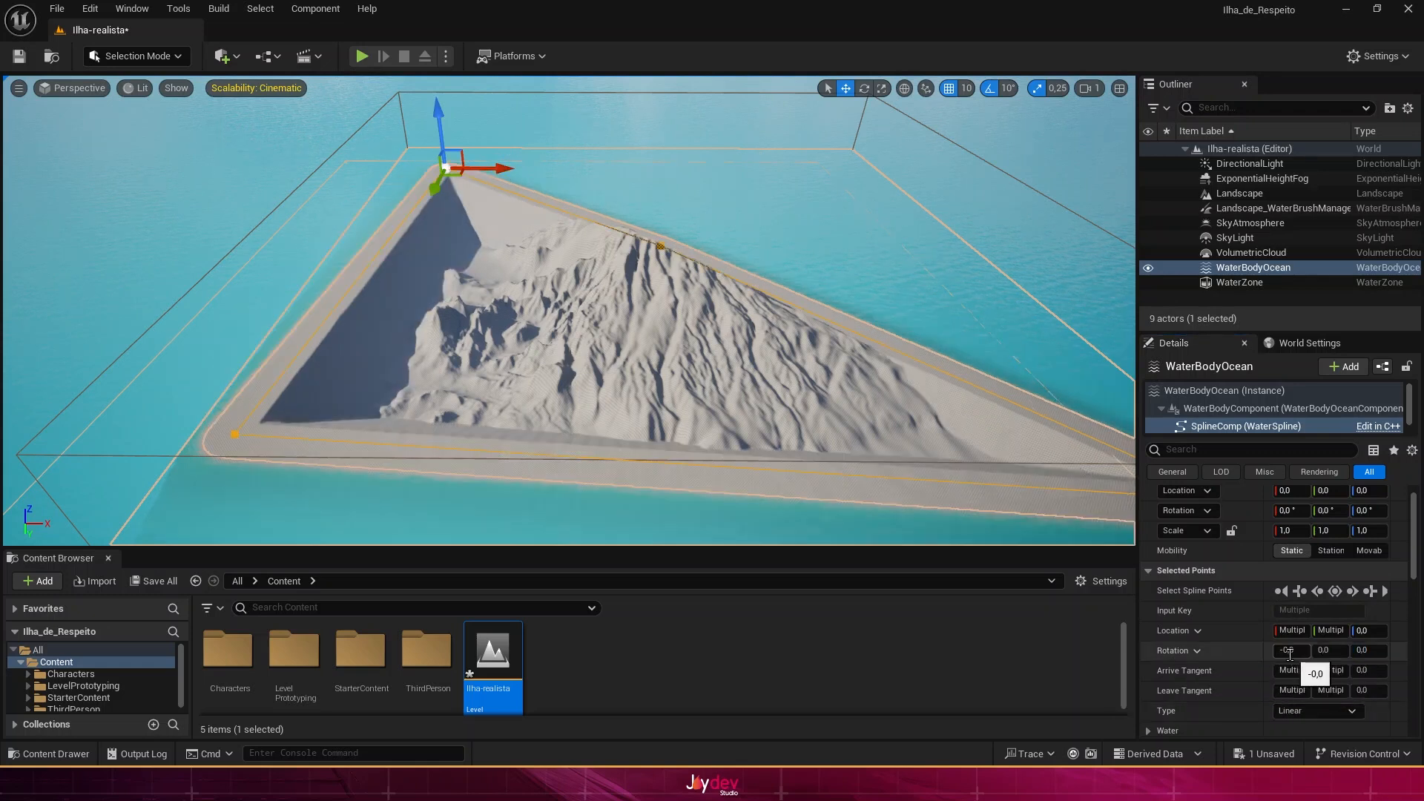
# Step: Reposition the ocean spline's corner points to follow the square landscape's edges, placing one corner at Y 29960
pyautogui.click(234, 435)
pyautogui.moveTo(209, 470); pyautogui.dragTo(176, 519)
pyautogui.moveTo(638, 482); pyautogui.dragTo(564, 453, button='right')
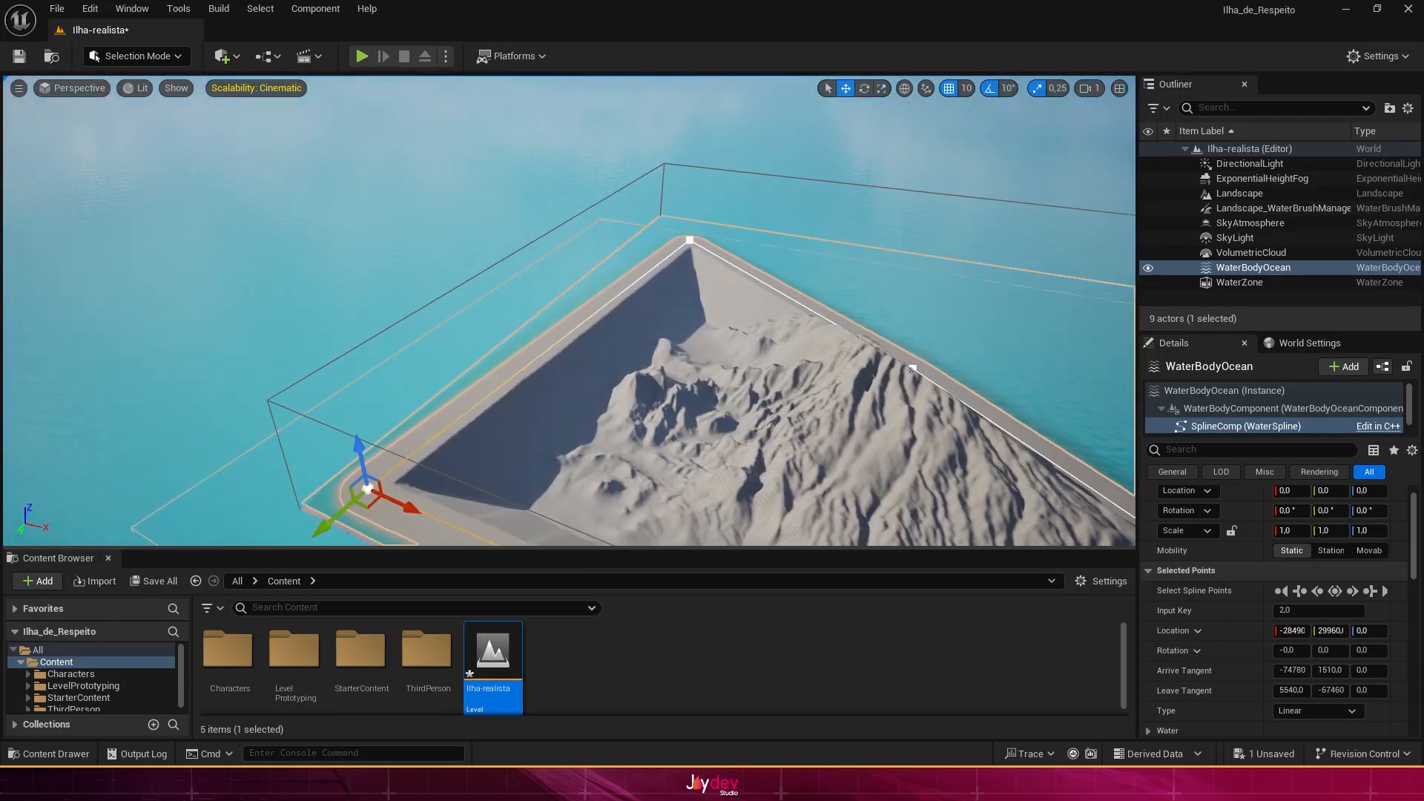
pyautogui.click(687, 238)
pyautogui.moveTo(687, 238); pyautogui.dragTo(794, 260, button='right')
pyautogui.click(622, 256)
pyautogui.moveTo(582, 278); pyautogui.dragTo(871, 186)
pyautogui.moveTo(823, 193)
pyautogui.mouseDown(button='right')
pyautogui.moveTo(890, 215)
pyautogui.moveTo(808, 170)
pyautogui.mouseUp(button='right')
# Step: Select the WaterBodyOcean actor and lower it along the Z axis to a height of 90
pyautogui.click(1275, 273)
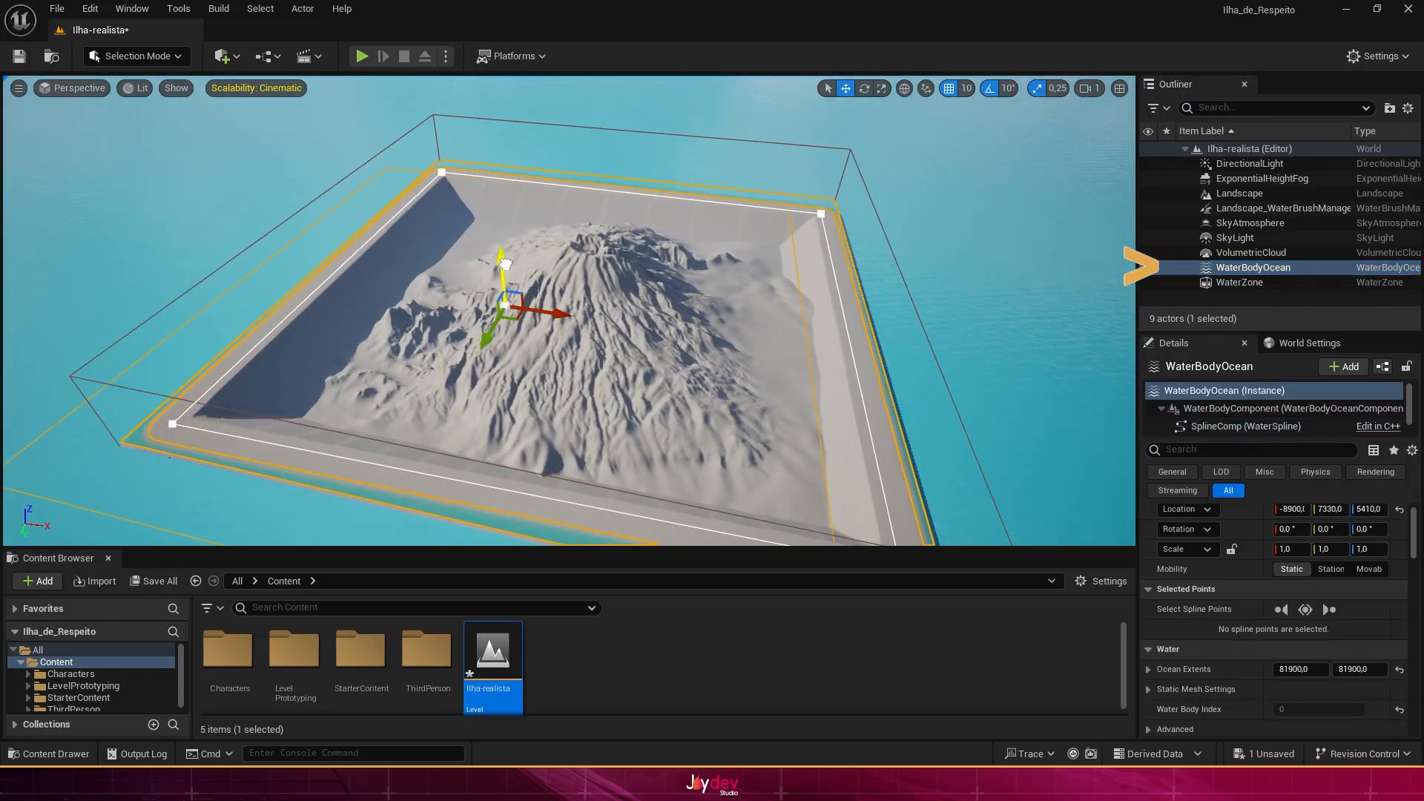
pyautogui.moveTo(505, 264); pyautogui.dragTo(505, 302)
pyautogui.moveTo(505, 303); pyautogui.dragTo(486, 367, button='right')
pyautogui.moveTo(654, 231); pyautogui.dragTo(655, 227)
pyautogui.moveTo(655, 227)
pyautogui.mouseDown(button='right')
pyautogui.moveTo(482, 253)
pyautogui.moveTo(672, 227)
pyautogui.mouseUp(button='right')
pyautogui.moveTo(776, 200); pyautogui.dragTo(776, 210)
pyautogui.moveTo(775, 210)
pyautogui.mouseDown(button='right')
pyautogui.moveTo(534, 230)
pyautogui.moveTo(571, 244)
pyautogui.mouseUp(button='right')
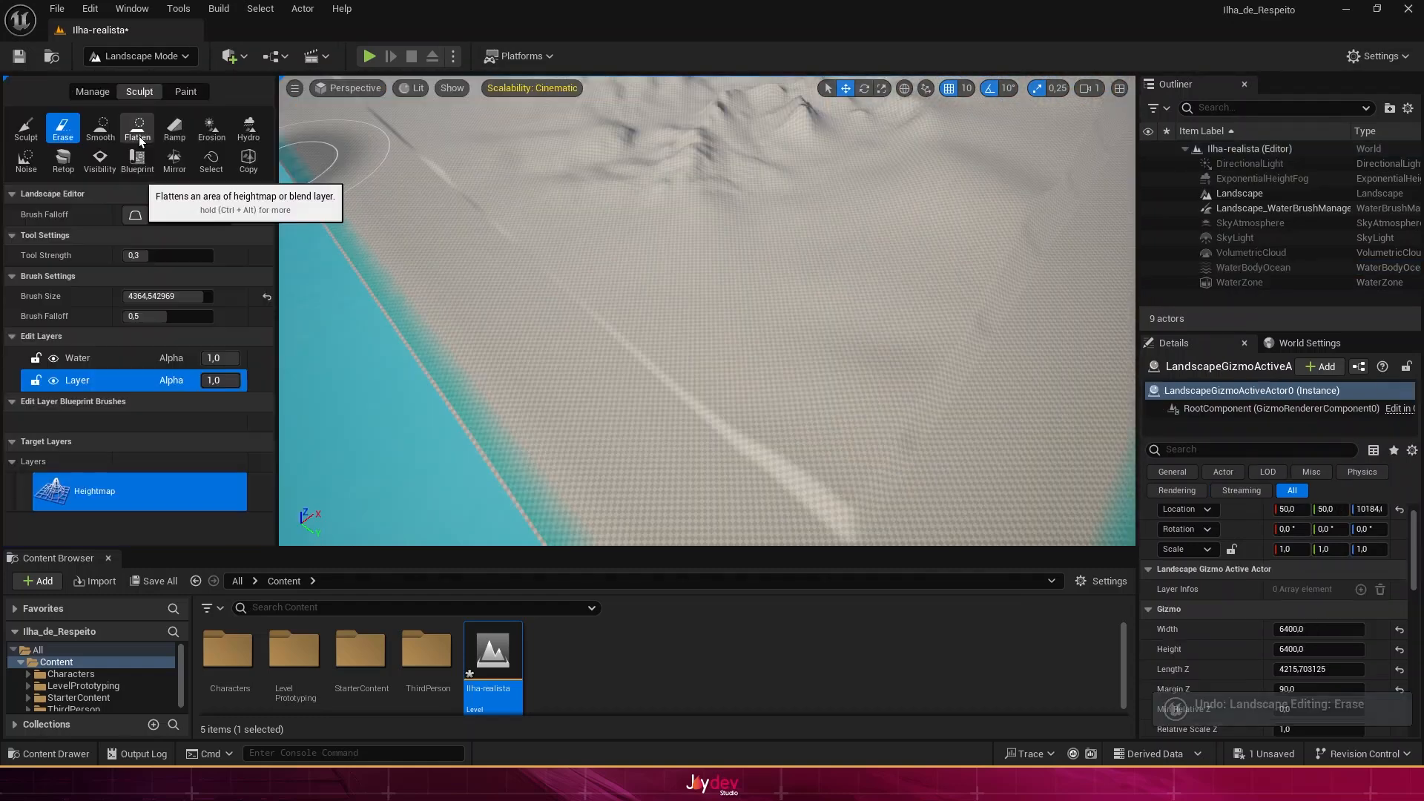
# Step: Flatten the uneven low terrain near the landscape's shoreline corner with the Flatten sculpting tool
pyautogui.click(138, 130)
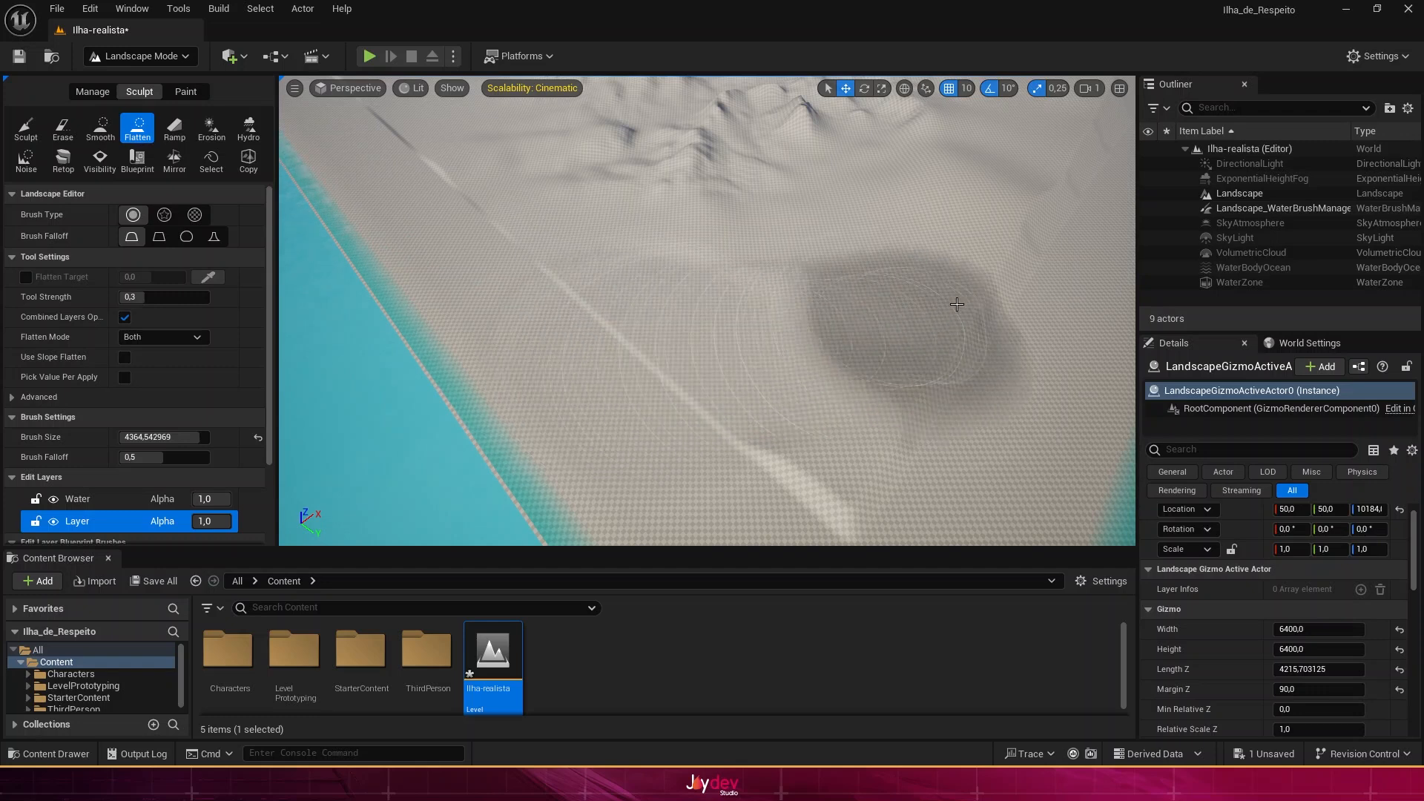
pyautogui.moveTo(975, 218)
pyautogui.mouseDown()
pyautogui.moveTo(826, 238)
pyautogui.moveTo(582, 340)
pyautogui.moveTo(667, 333)
pyautogui.mouseUp()
# Step: Switch to Selection mode, select WaterBodyOcean and set the type of all its spline points to Curve
pyautogui.click(160, 56)
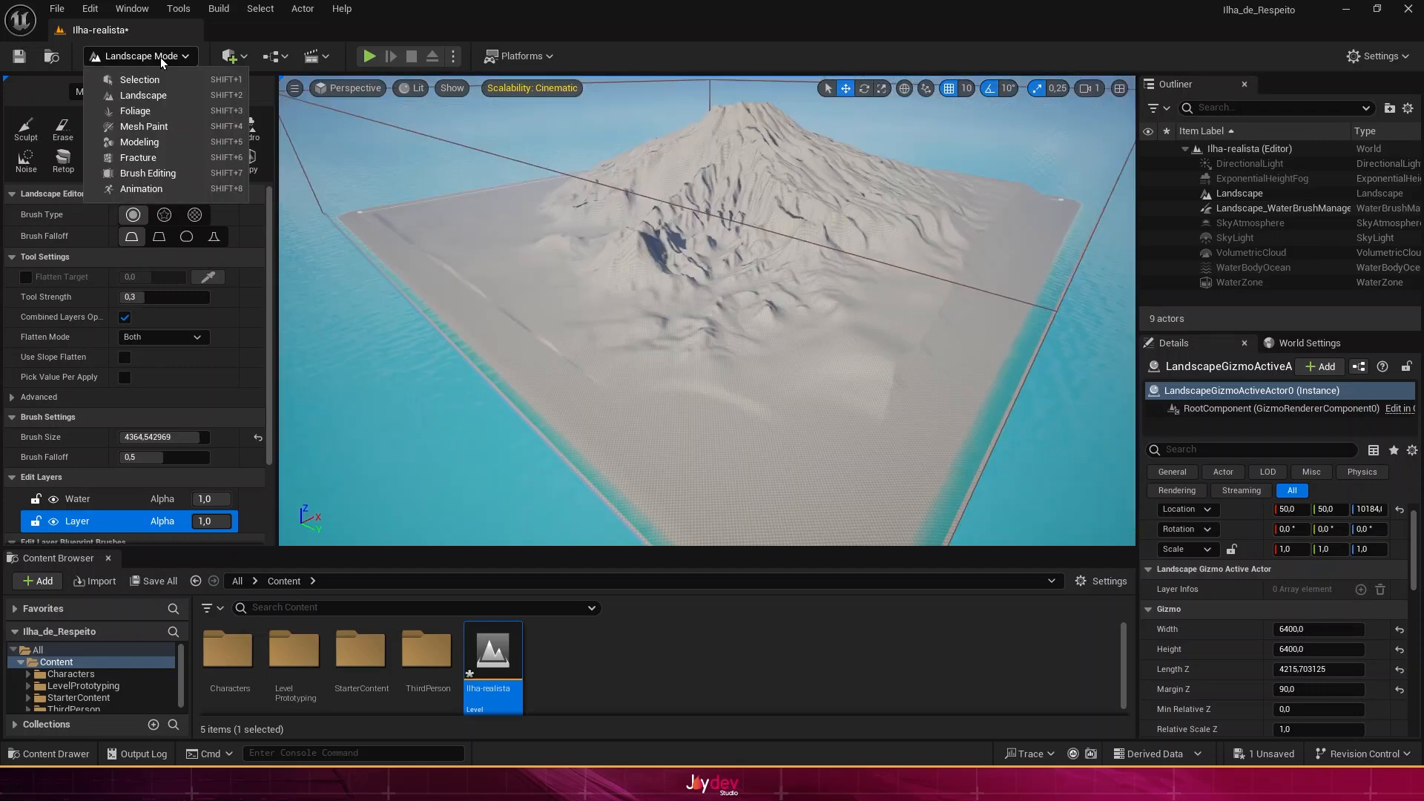
pyautogui.click(153, 82)
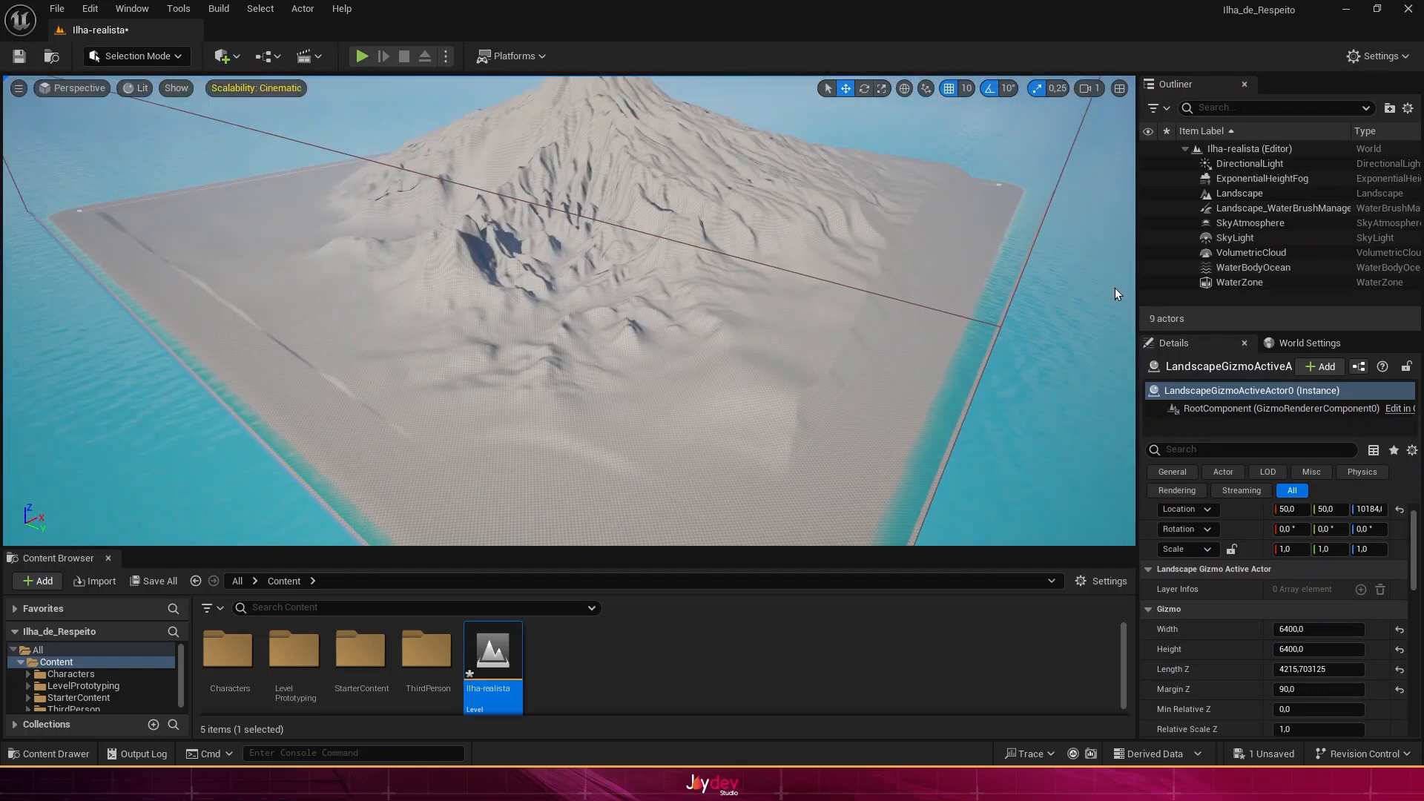
pyautogui.doubleClick(1233, 268)
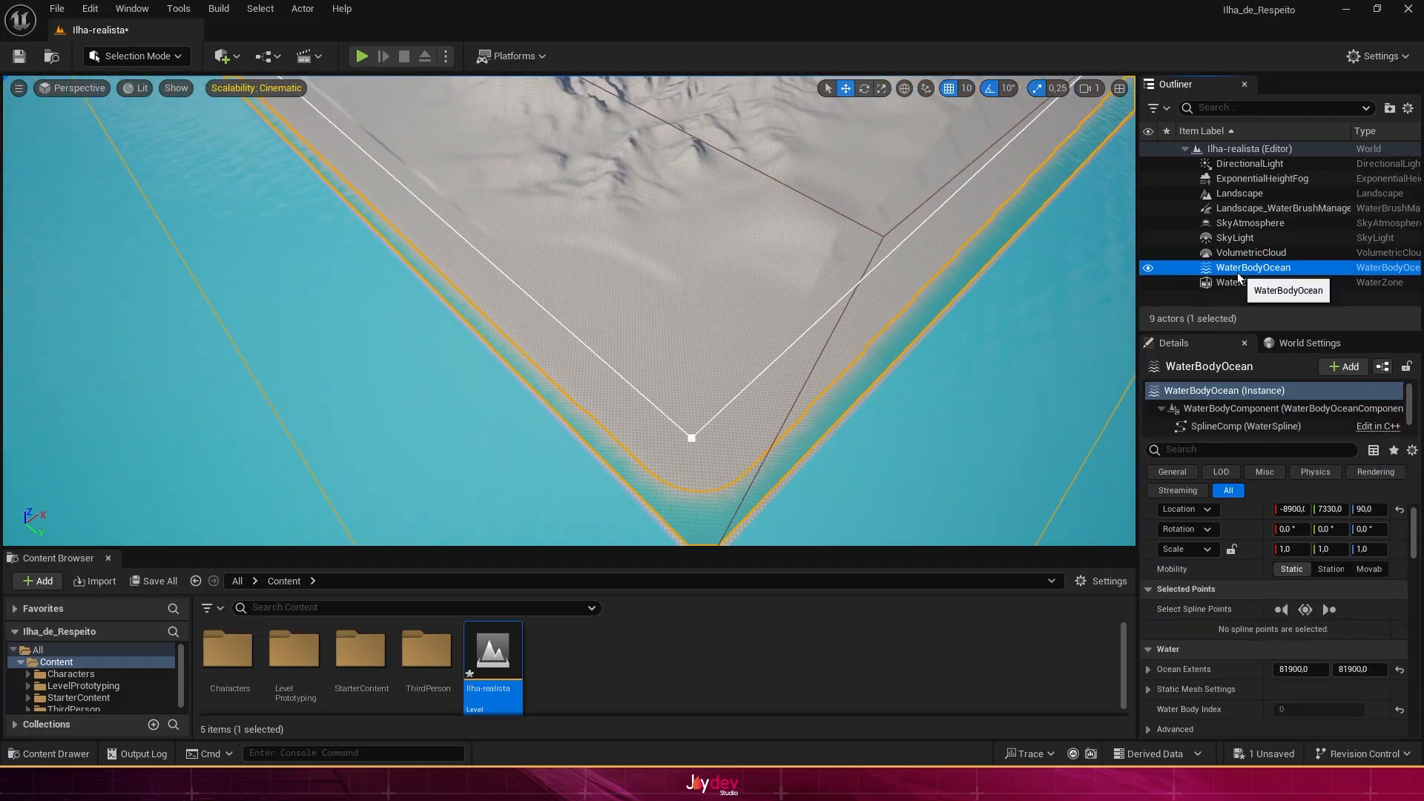
pyautogui.moveTo(948, 276); pyautogui.dragTo(947, 252, button='right')
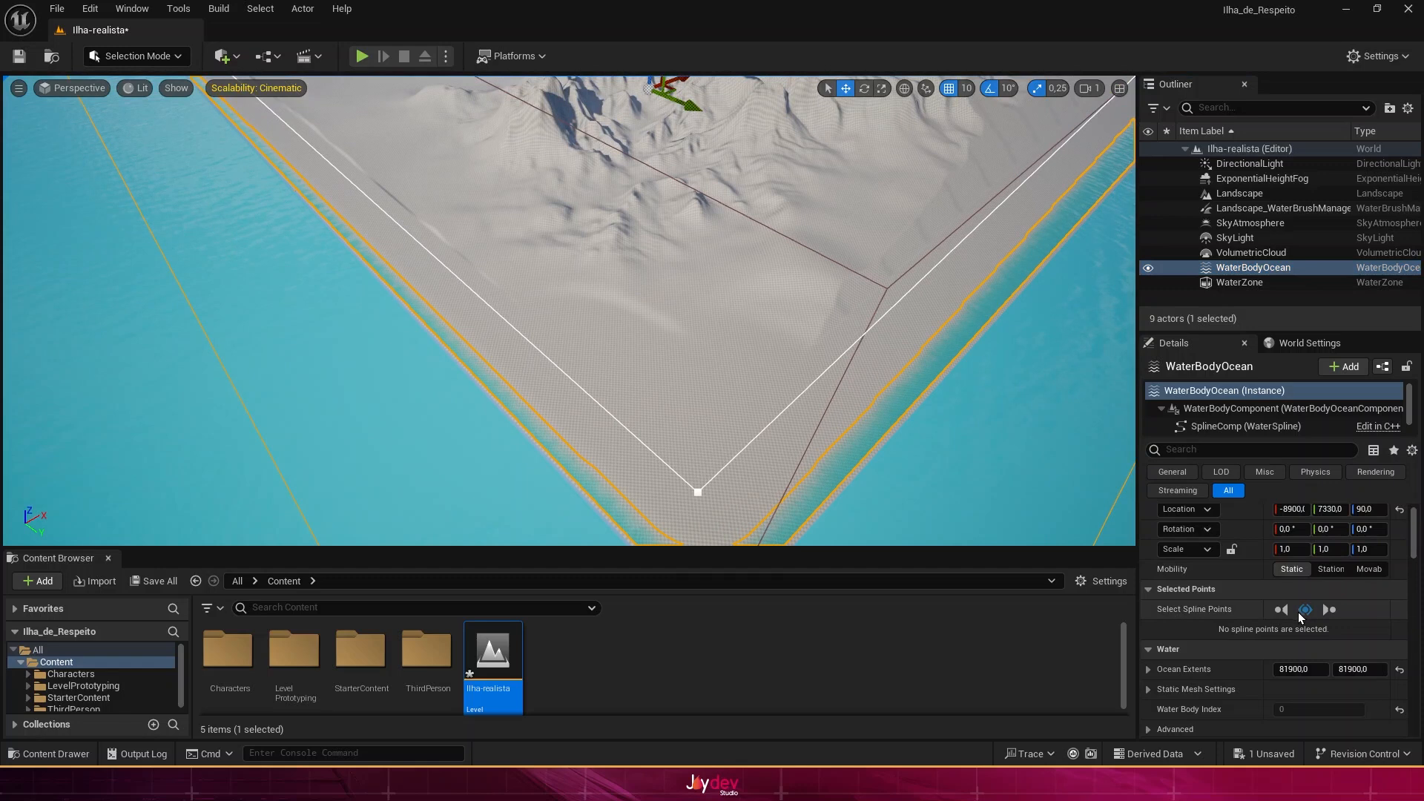
pyautogui.click(1306, 609)
pyautogui.scroll(-2, 1317, 637)
pyautogui.click(1331, 681)
pyautogui.click(1303, 714)
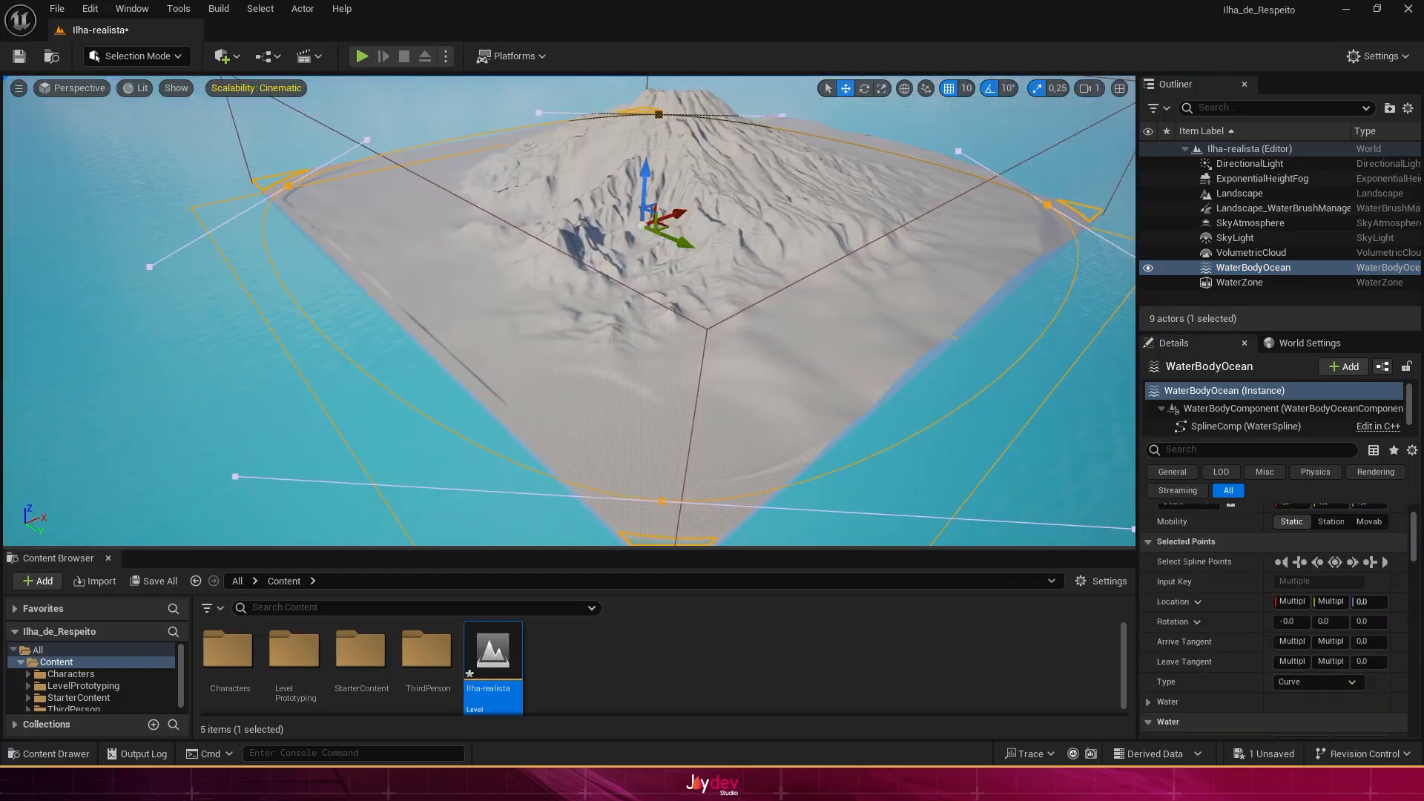
# Step: Move the ocean spline's near corner point inward to about X -22840 and Y 26830
pyautogui.click(663, 499)
pyautogui.click(663, 500)
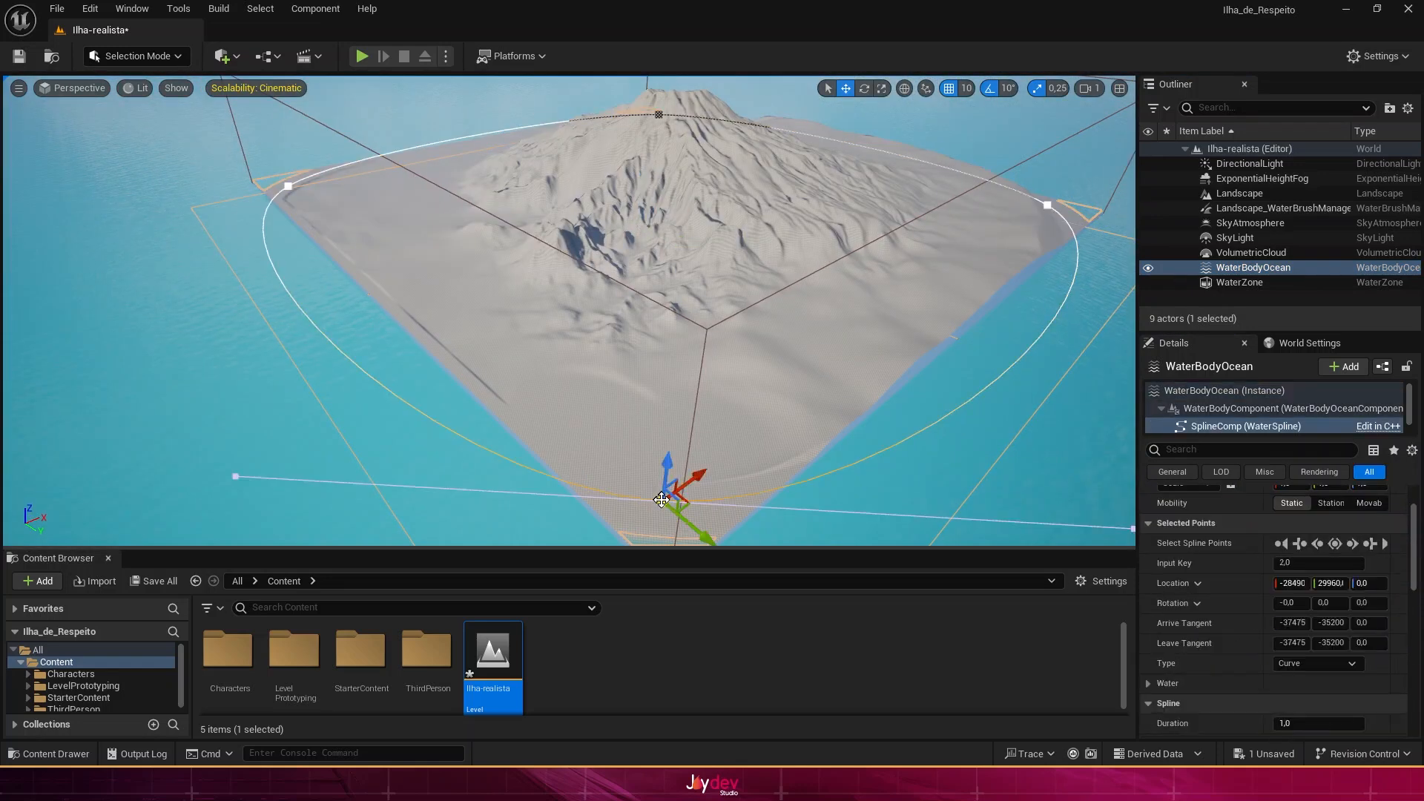
pyautogui.moveTo(707, 470); pyautogui.dragTo(766, 404)
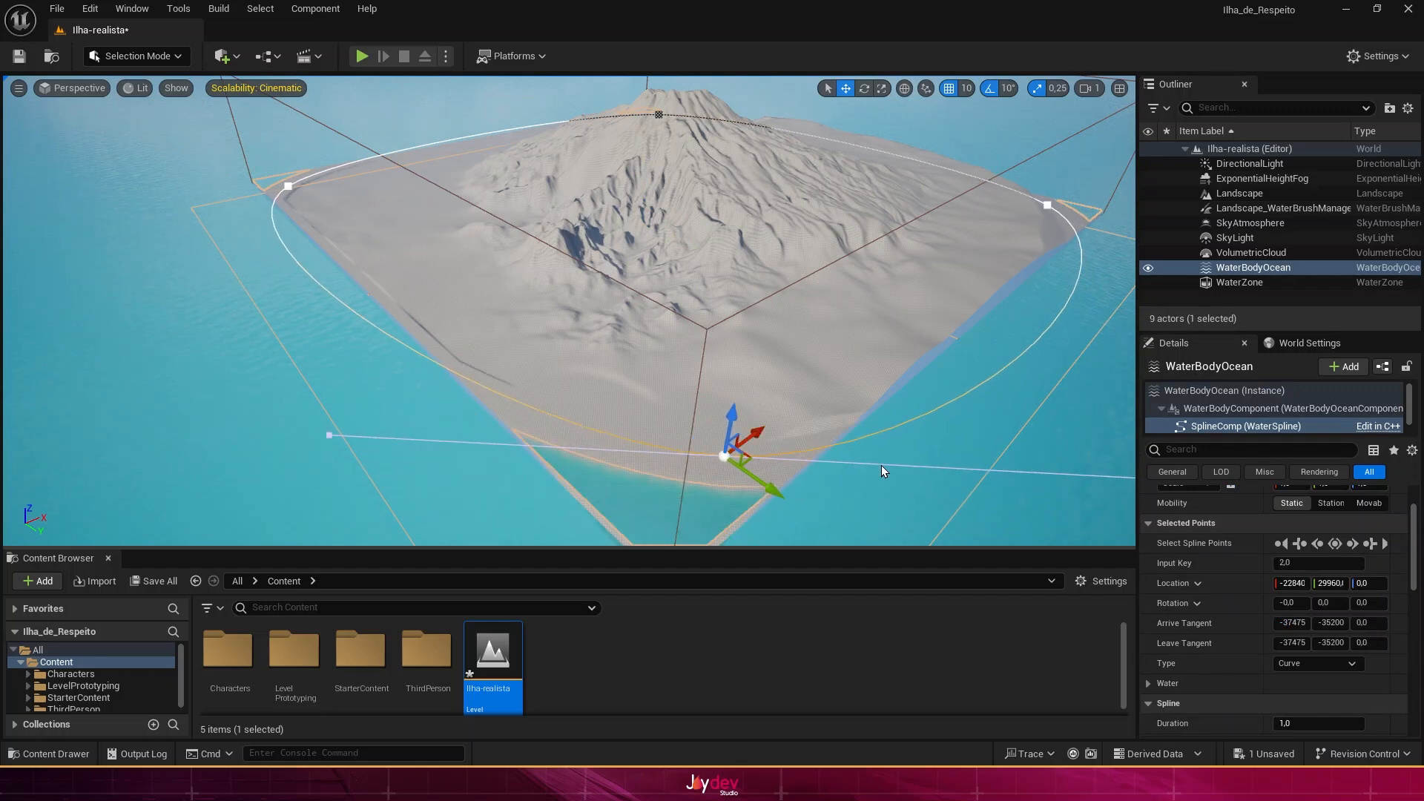
pyautogui.moveTo(766, 484); pyautogui.dragTo(735, 457)
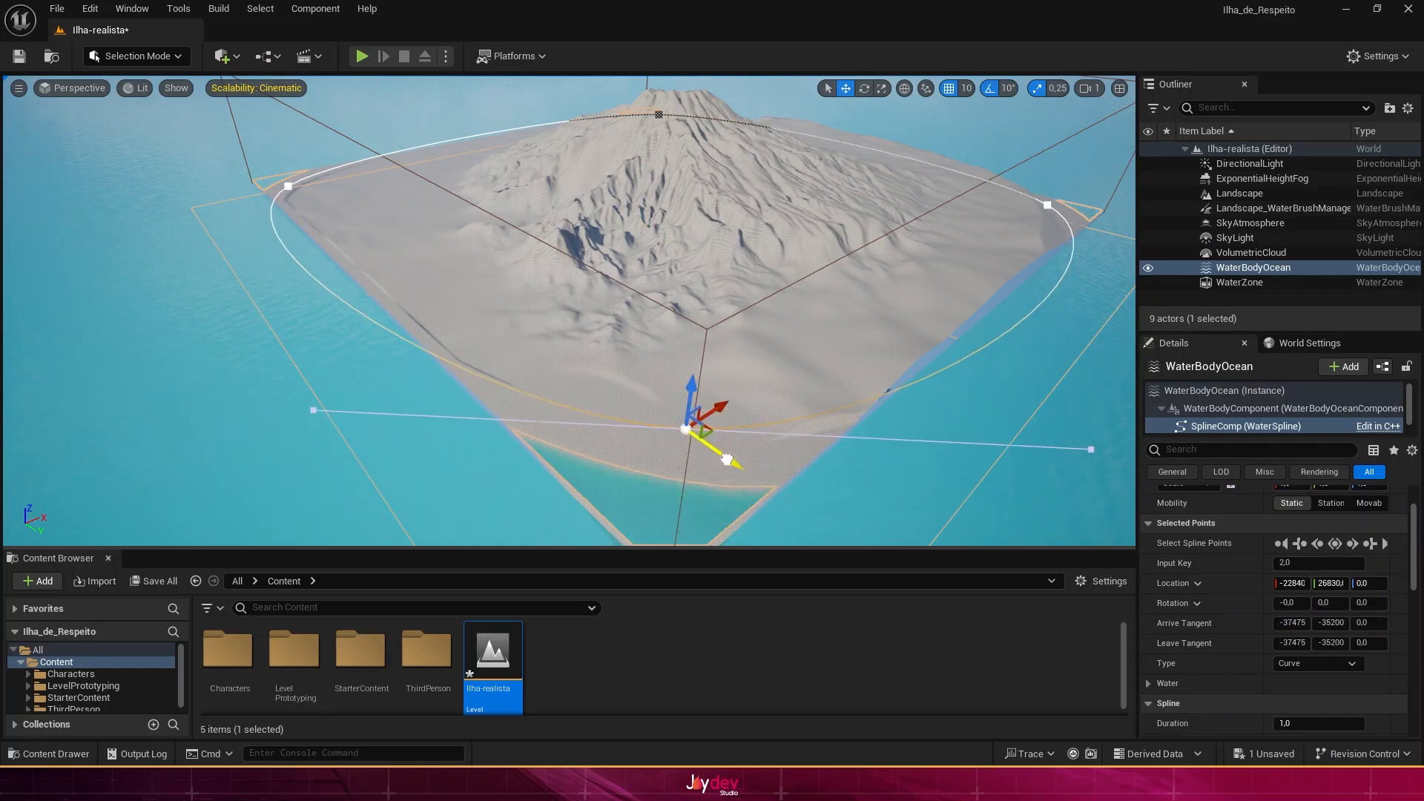
# Step: Add a spline point midway along one side of the ocean spline and pull it inward to X 39320
pyautogui.click(404, 270)
pyautogui.moveTo(568, 312)
pyautogui.mouseDown(button='right')
pyautogui.moveTo(505, 274)
pyautogui.moveTo(568, 371)
pyautogui.moveTo(568, 311)
pyautogui.moveTo(505, 274)
pyautogui.moveTo(593, 311)
pyautogui.mouseUp(button='right')
pyautogui.click(902, 175)
pyautogui.click(918, 288)
pyautogui.rightClick(918, 292)
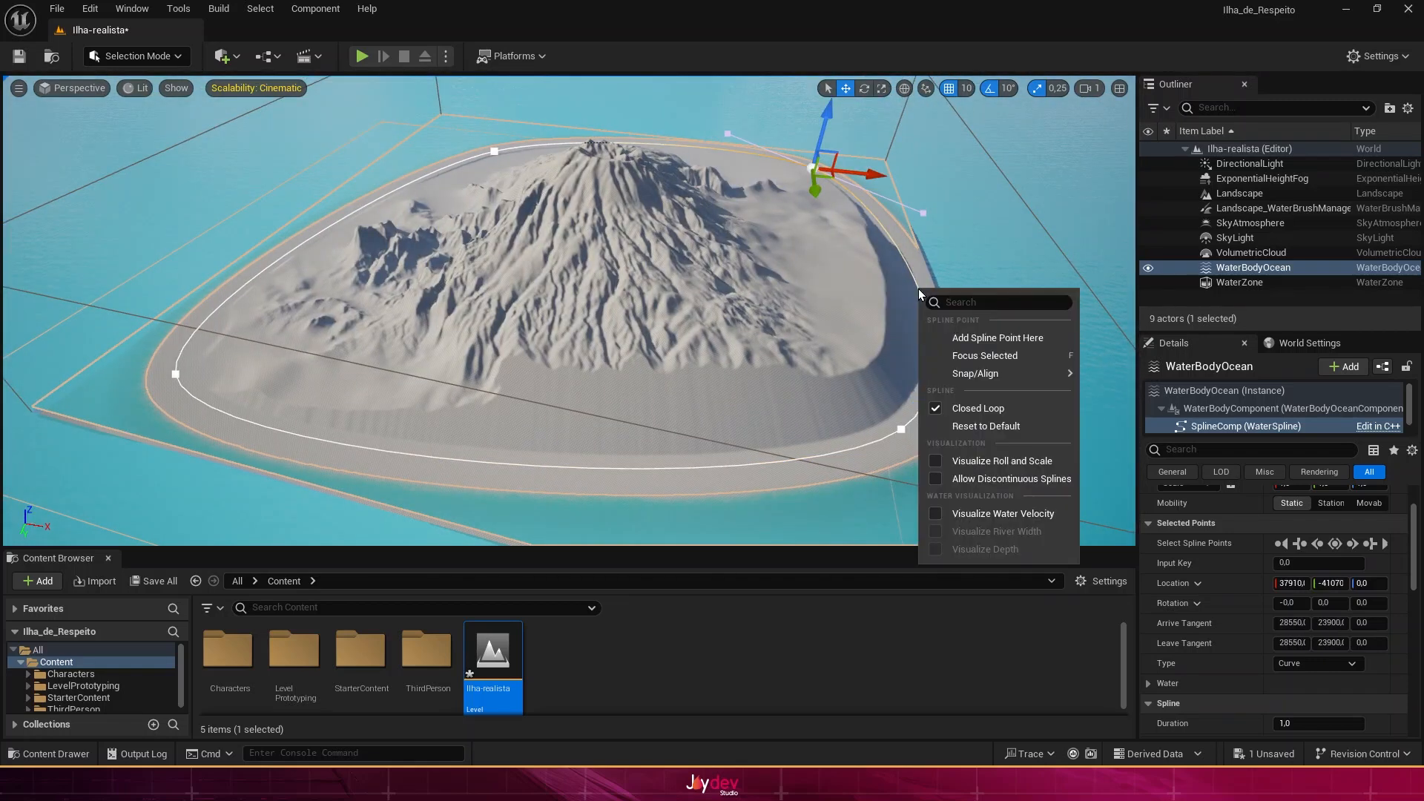
pyautogui.click(998, 339)
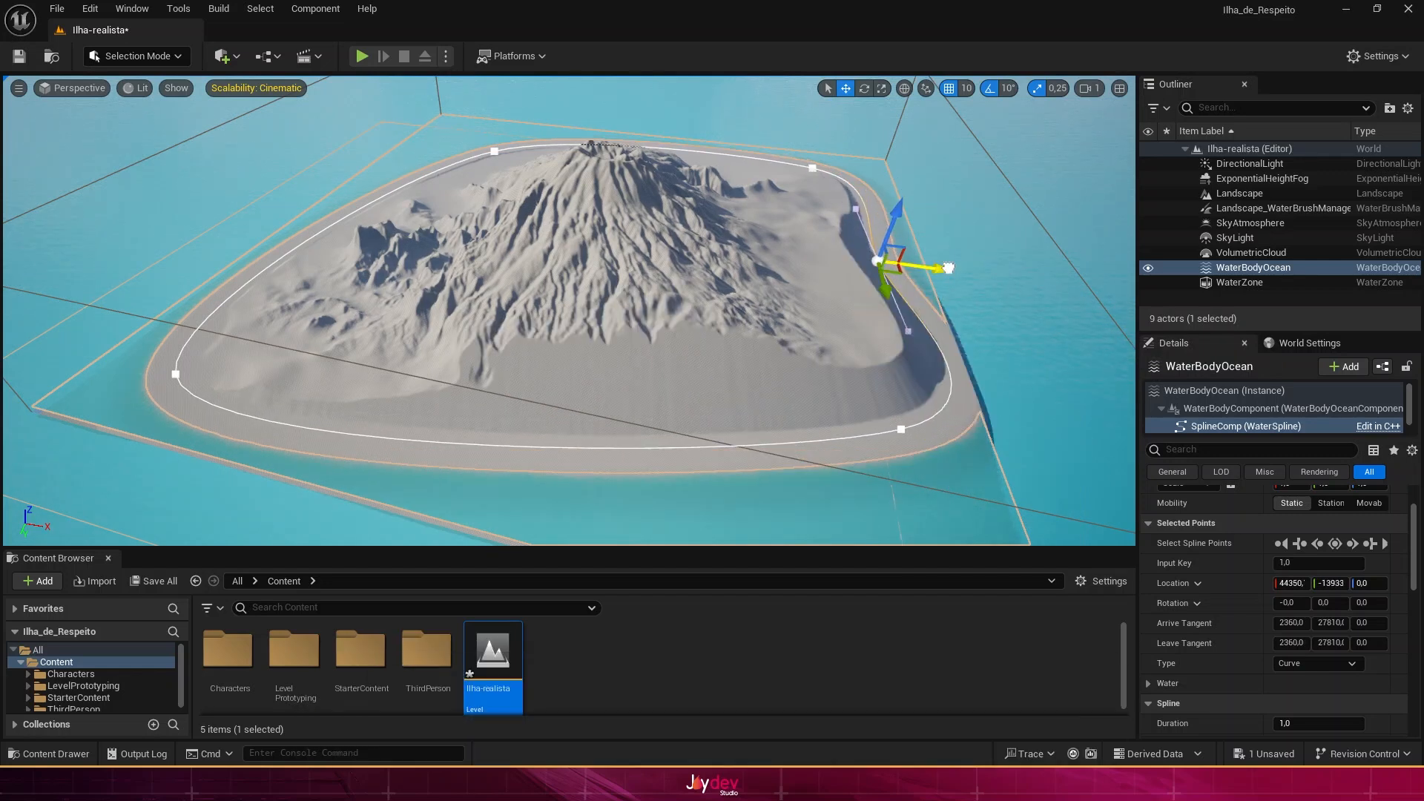
pyautogui.moveTo(911, 268); pyautogui.dragTo(899, 267)
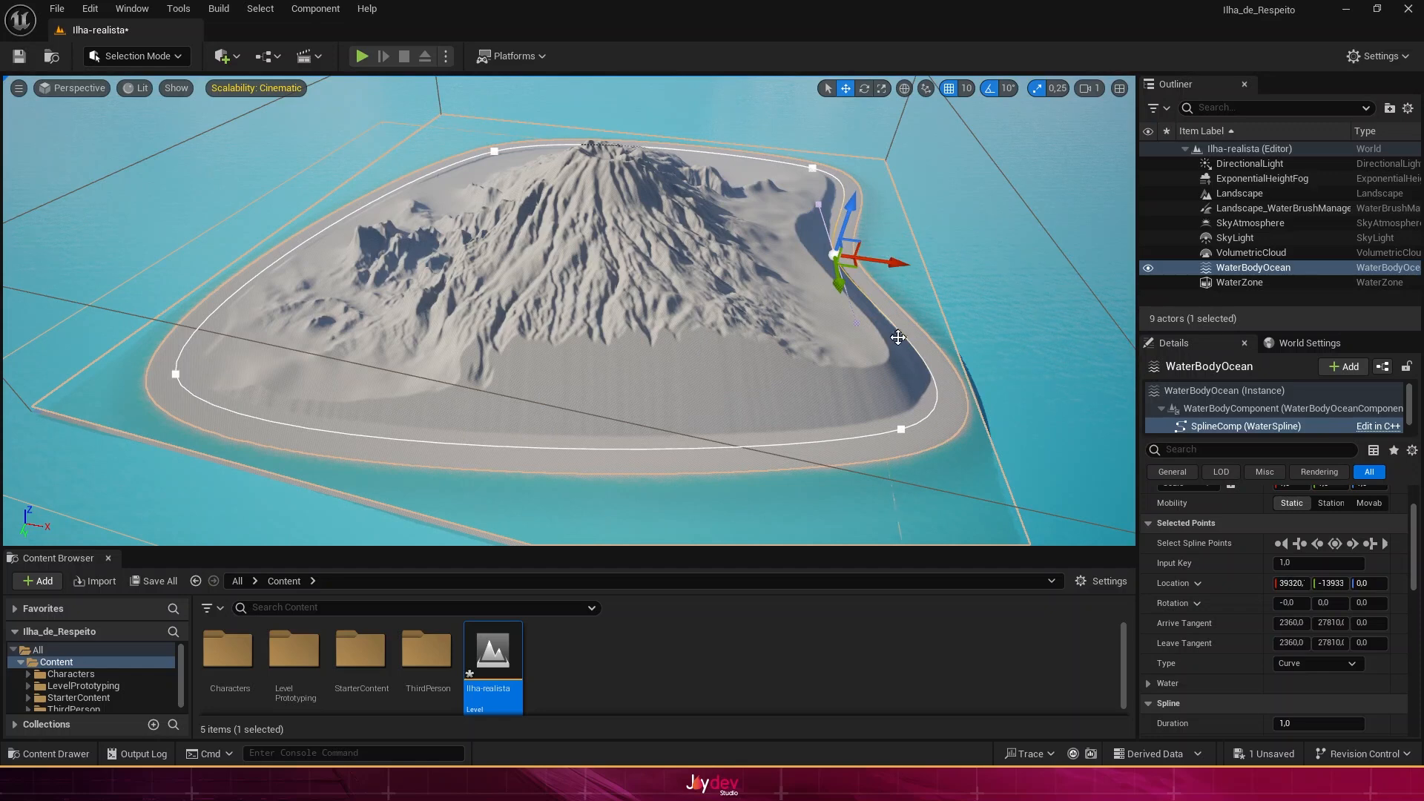
# Step: Pull a spline point on another side of the island inward to about X -8090 and Y 11610, forming a bay
pyautogui.moveTo(874, 368); pyautogui.dragTo(813, 371, button='right')
pyautogui.click(814, 321)
pyautogui.moveTo(564, 333); pyautogui.dragTo(489, 333, button='right')
pyautogui.click(247, 349)
pyautogui.moveTo(427, 295); pyautogui.dragTo(493, 285)
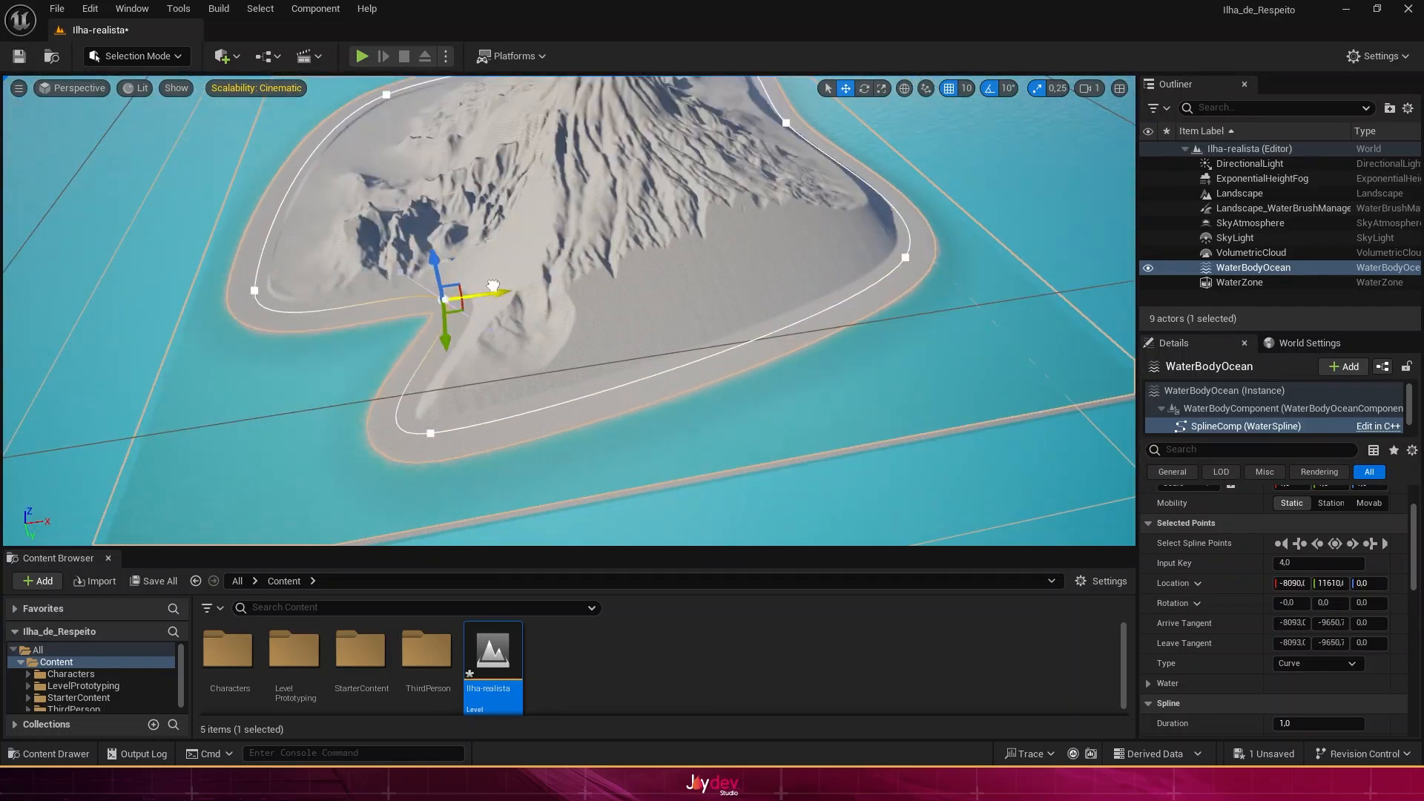
# Step: Reshape the rest of the ocean spline into an irregular coastline, placing the first spline point at Y -38230
pyautogui.moveTo(547, 349); pyautogui.dragTo(771, 356, button='right')
pyautogui.click(585, 181)
pyautogui.moveTo(585, 181); pyautogui.dragTo(705, 185, button='right')
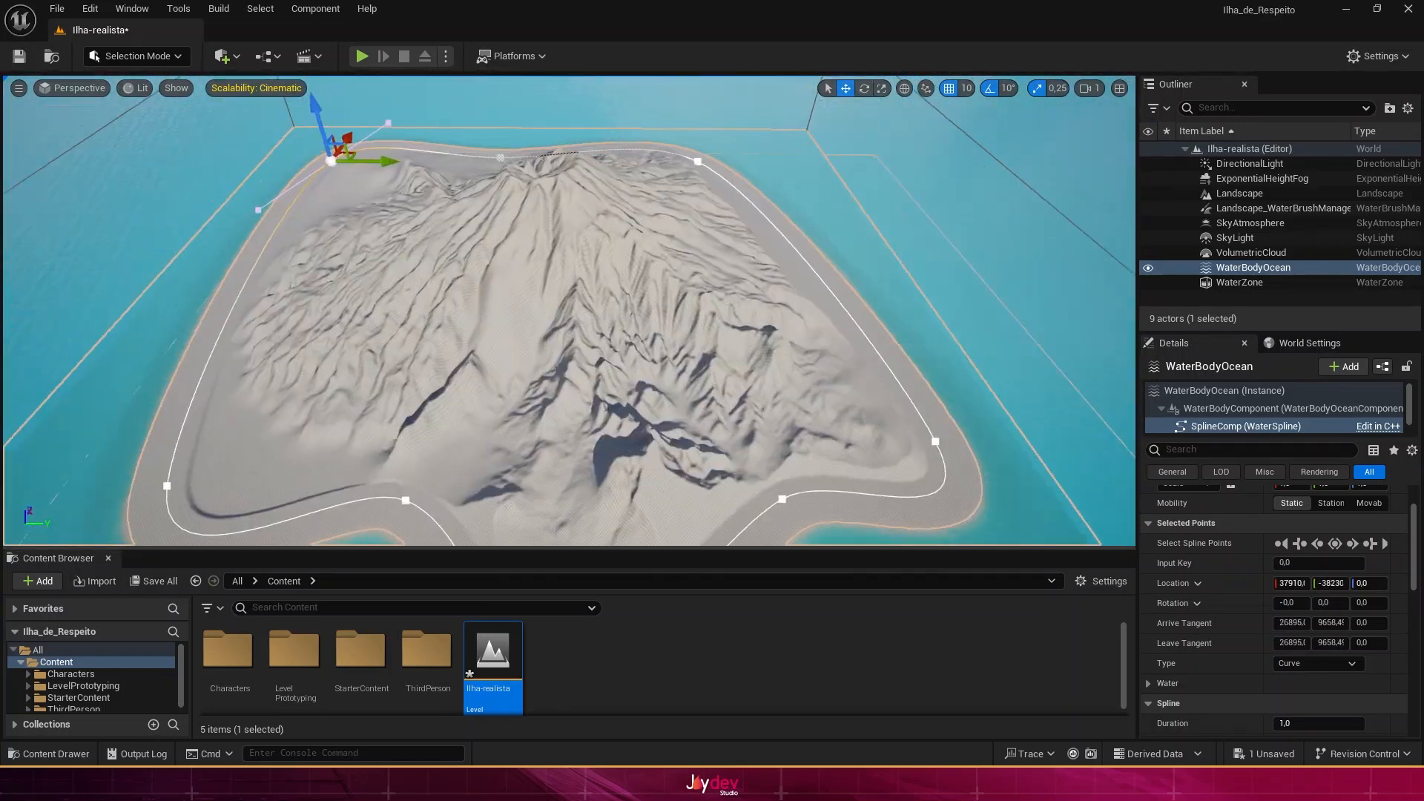
pyautogui.moveTo(564, 312)
pyautogui.mouseDown(button='right')
pyautogui.moveTo(787, 333)
pyautogui.moveTo(564, 334)
pyautogui.mouseUp(button='right')
pyautogui.click(811, 467)
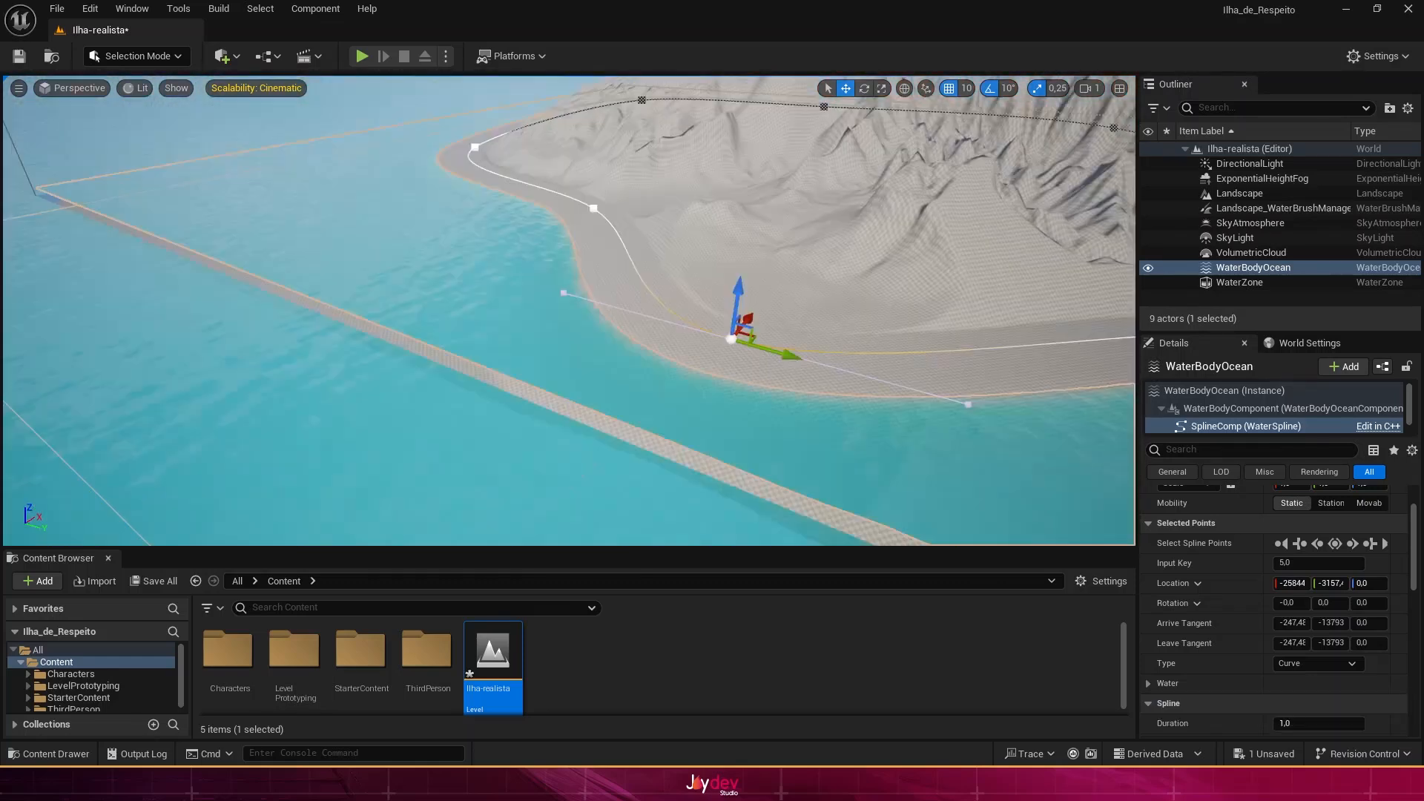
pyautogui.moveTo(667, 296); pyautogui.dragTo(799, 293, button='right')
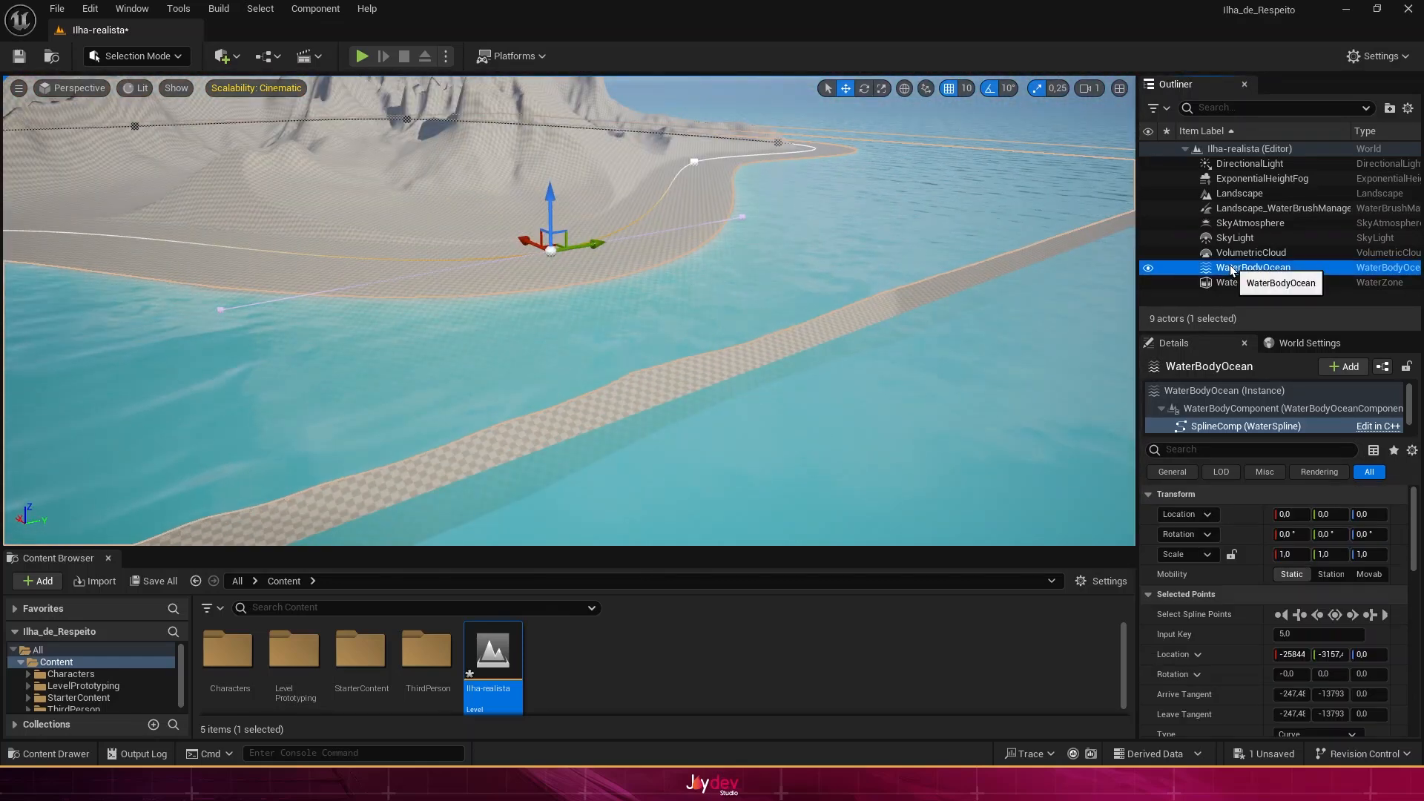
# Step: Filter the WaterBodyOcean actor's properties by "waves" and set its Water Waves Asset to None
pyautogui.click(1205, 391)
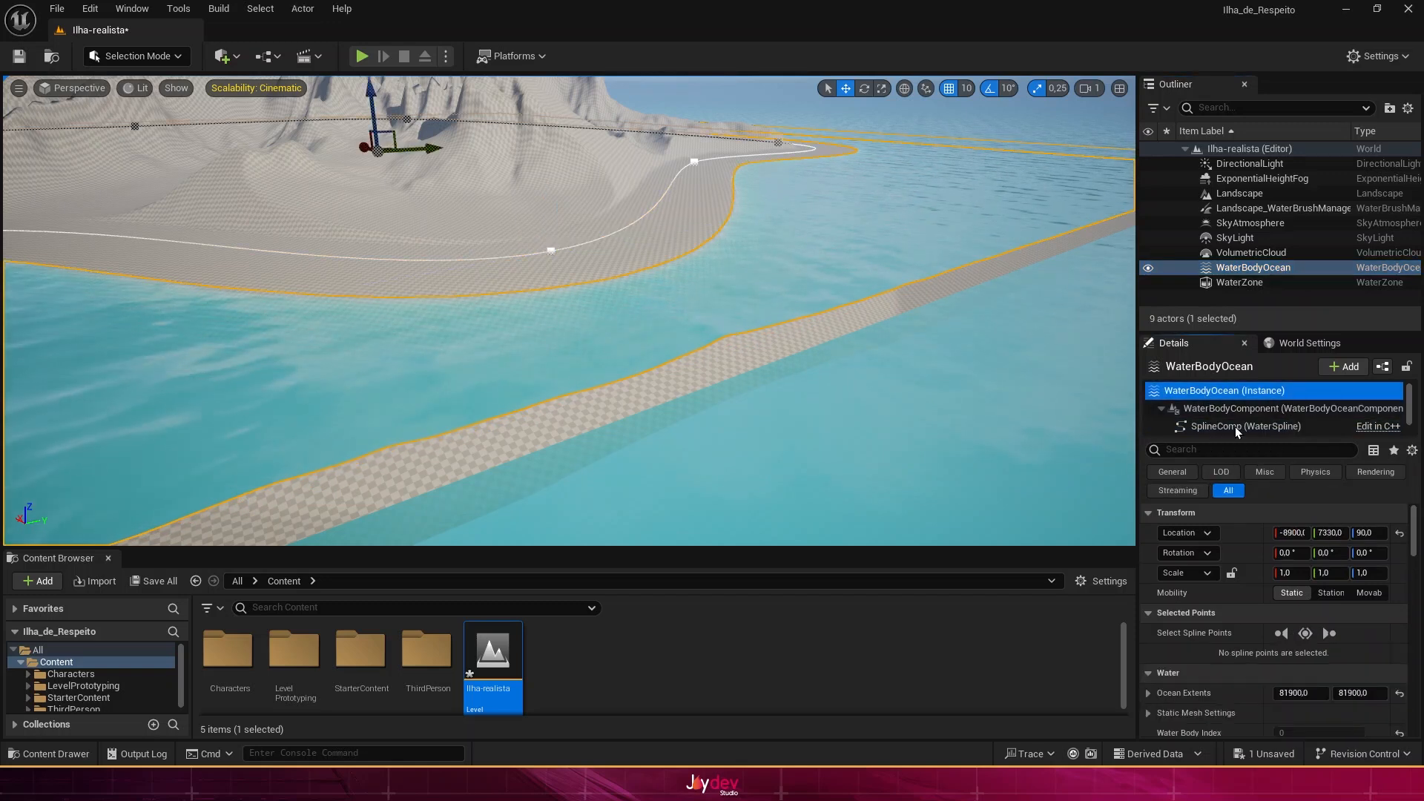
pyautogui.click(1247, 449)
pyautogui.write('w')
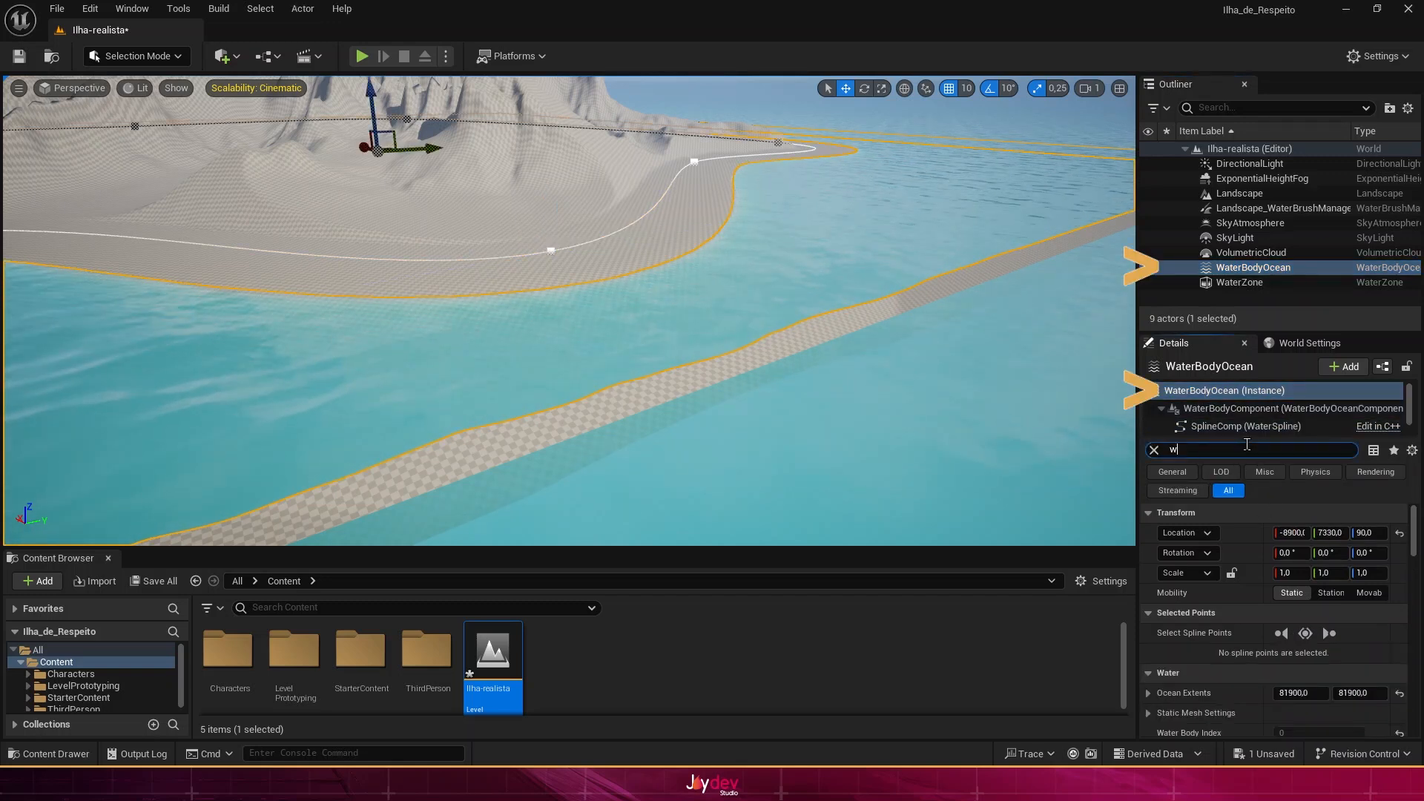
pyautogui.write('av')
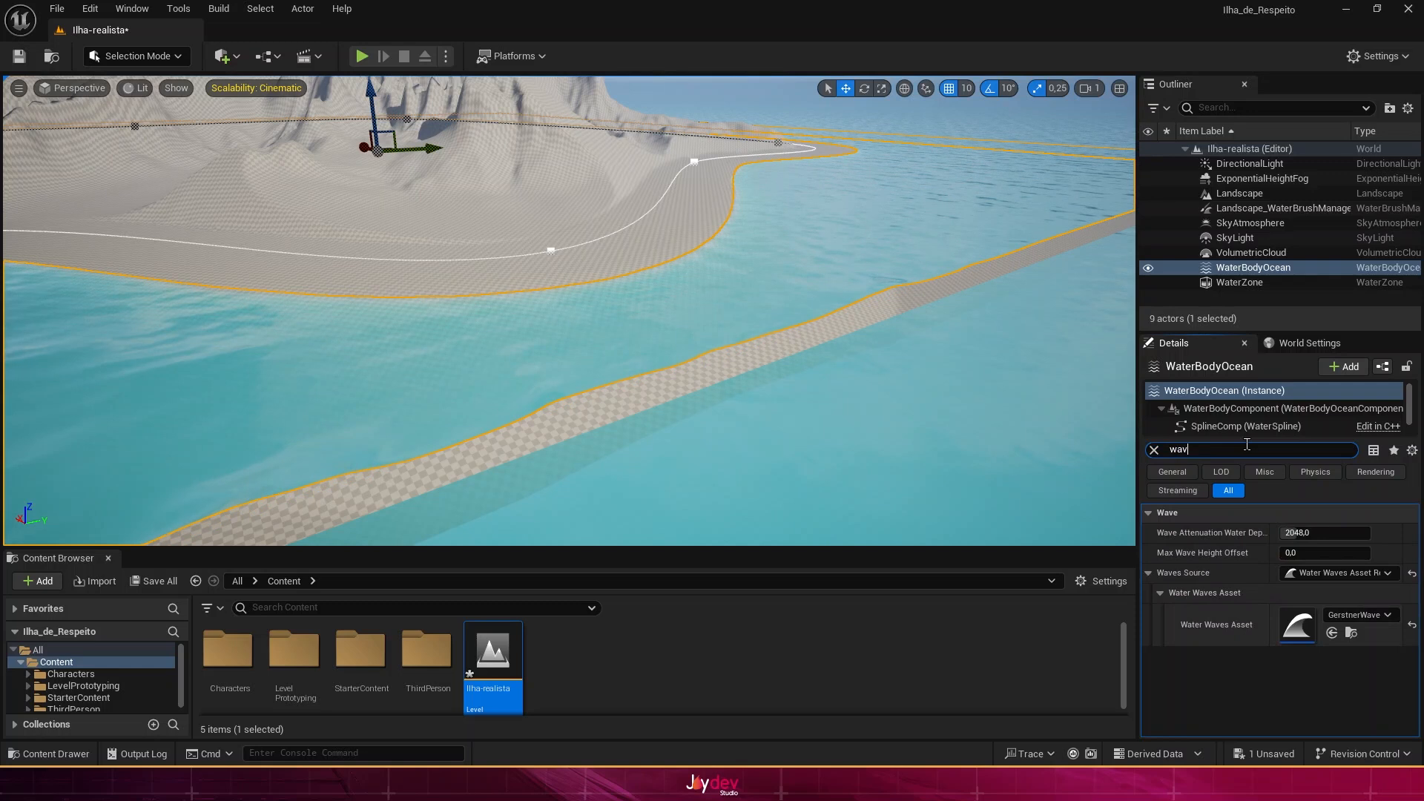
pyautogui.write('es')
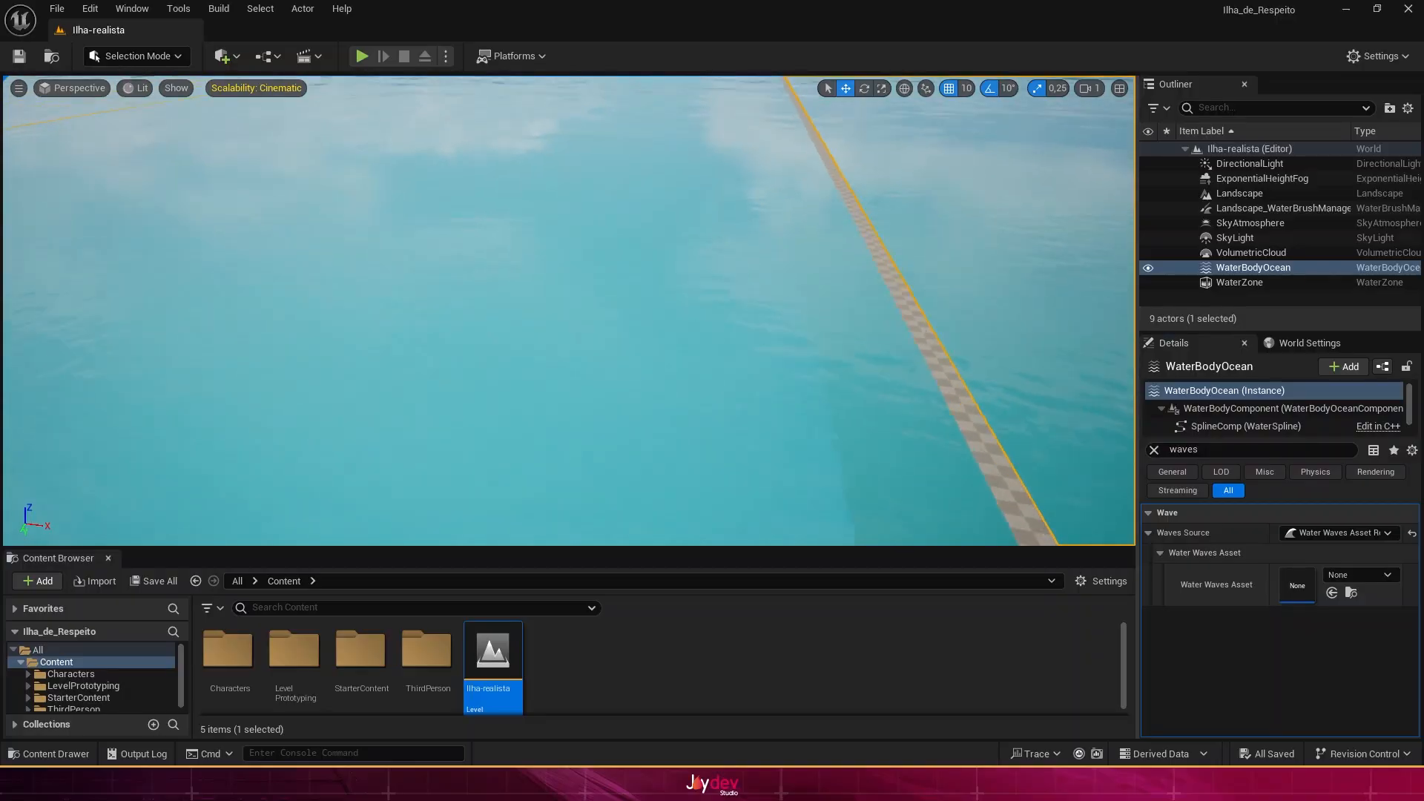
# Step: Clear the property filter and increase the Ocean Extents to about 83763.34 in X and Y, covering the landscape's exposed border
pyautogui.moveTo(568, 310); pyautogui.dragTo(1046, 397, button='right')
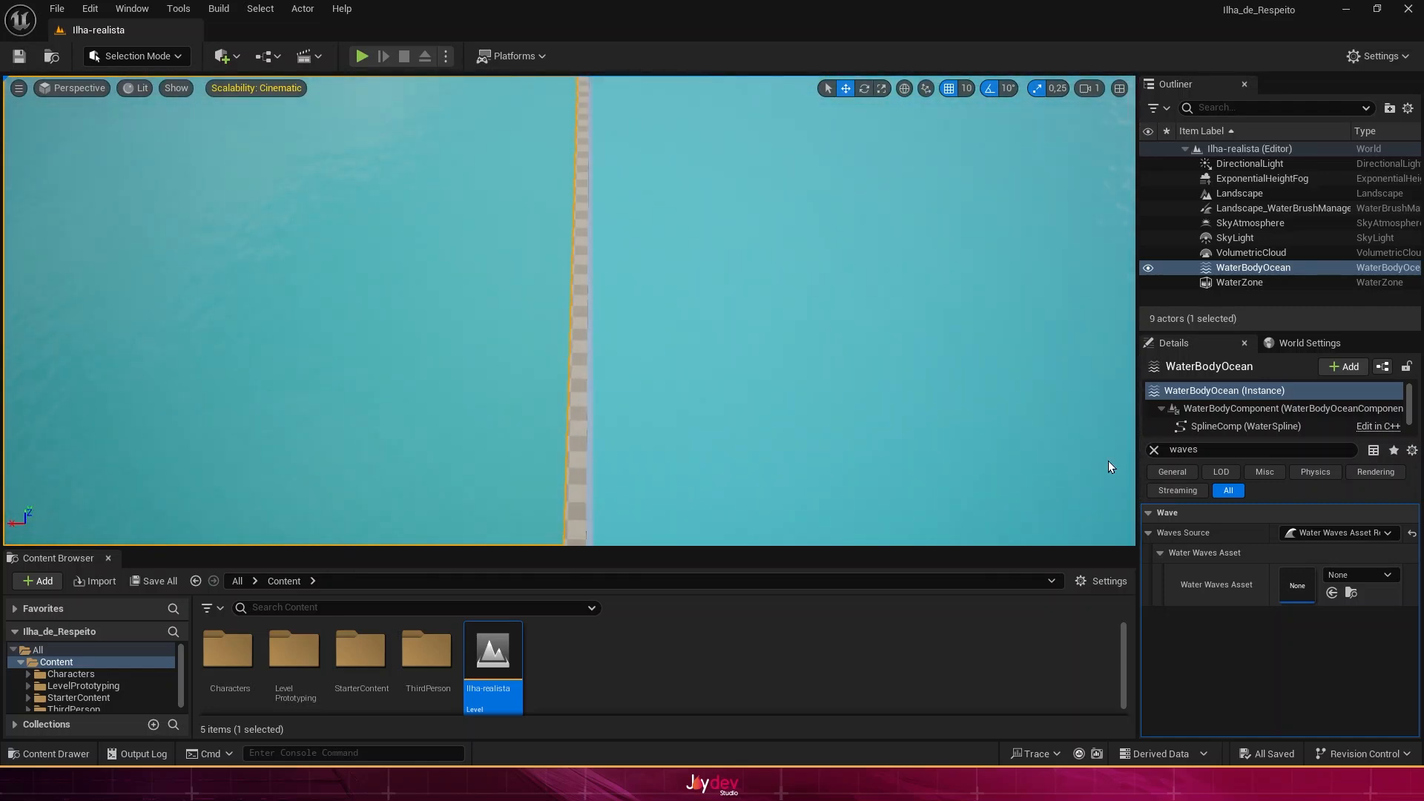
pyautogui.click(1154, 450)
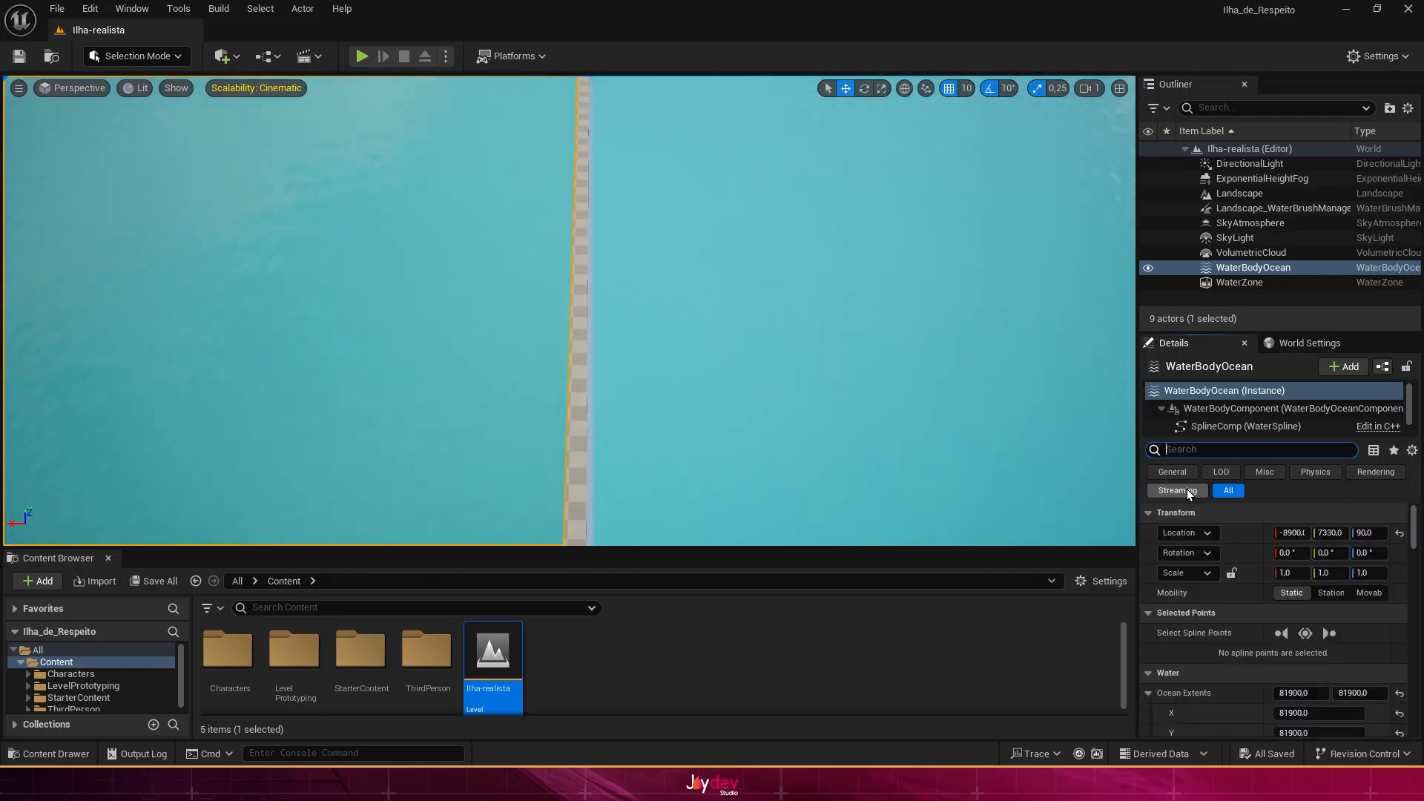
pyautogui.scroll(-2, 1202, 597)
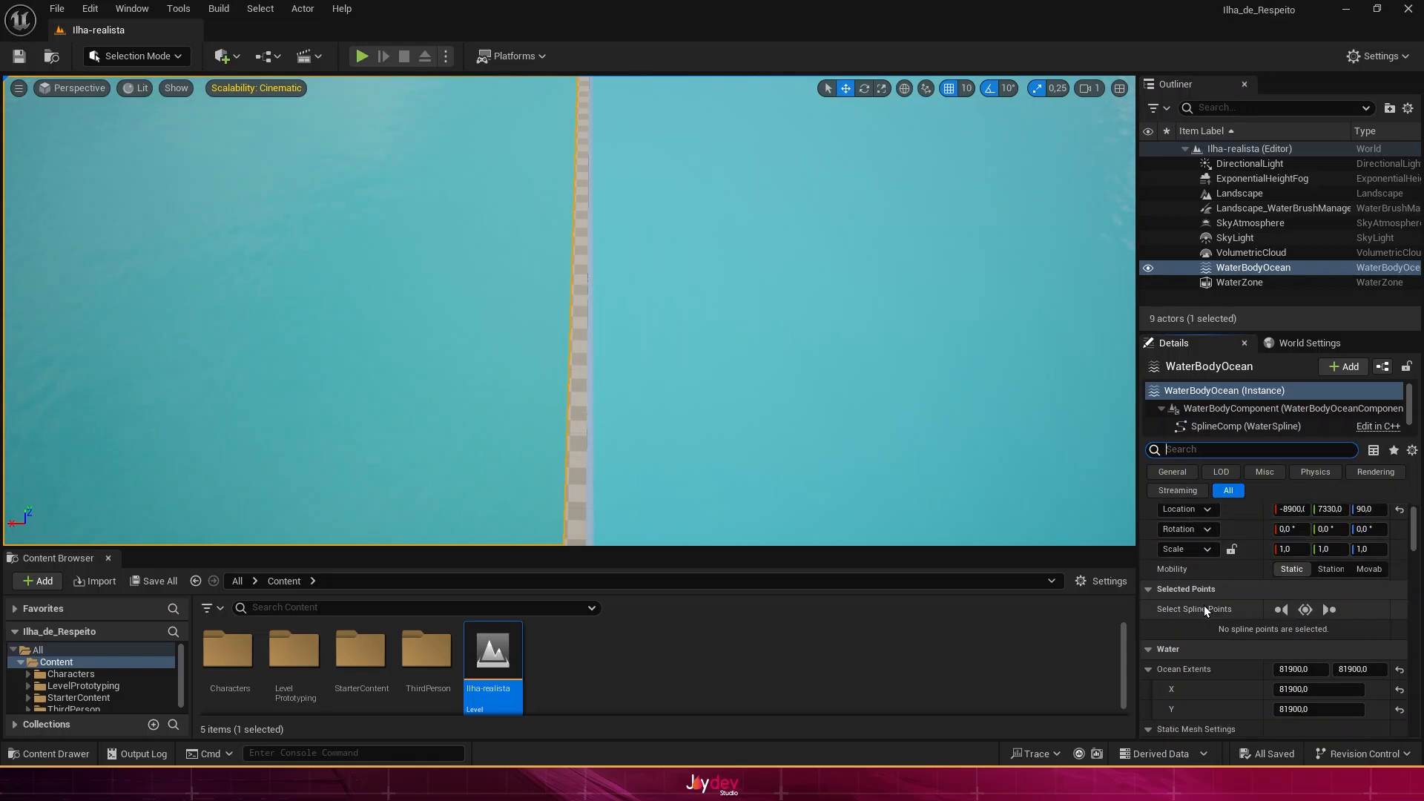
pyautogui.scroll(-1, 1204, 607)
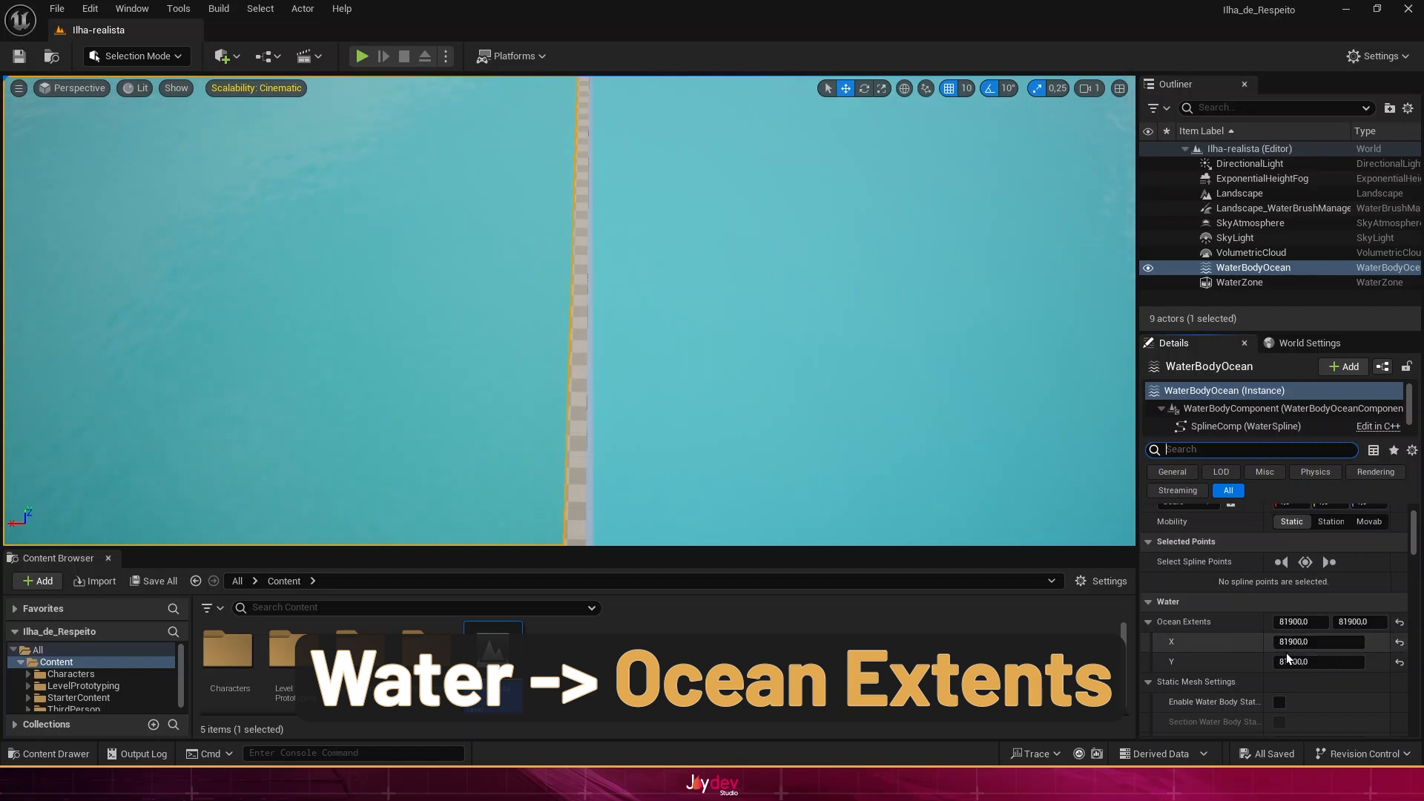
pyautogui.moveTo(1287, 643)
pyautogui.mouseDown()
pyautogui.moveTo(1254, 643)
pyautogui.moveTo(1272, 643)
pyautogui.mouseUp()
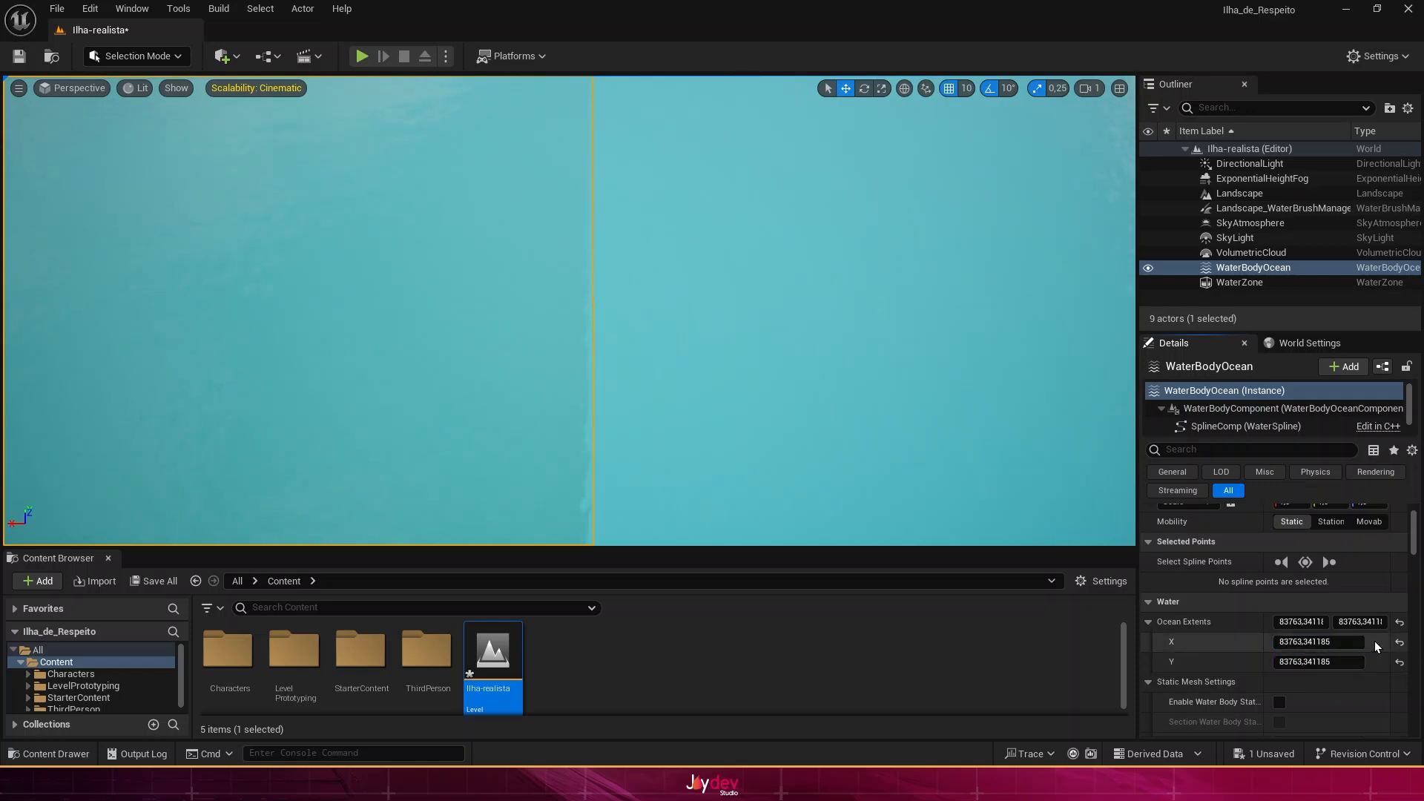
# Step: Return to Landscape mode and reduce the Flatten tool's brush size to about 2126.66
pyautogui.moveTo(956, 491); pyautogui.dragTo(586, 260, button='right')
pyautogui.press('d')
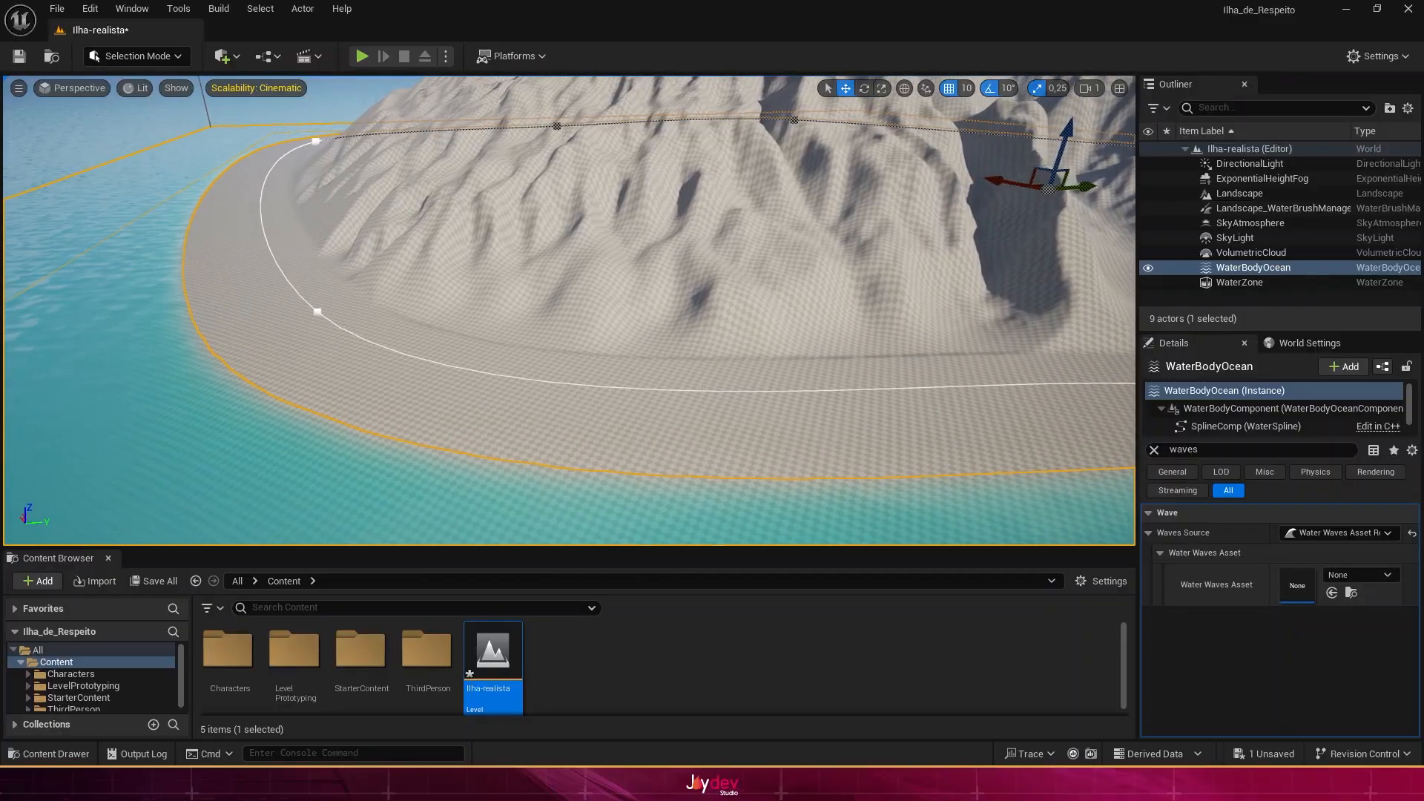
pyautogui.moveTo(570, 310); pyautogui.dragTo(842, 341, button='right')
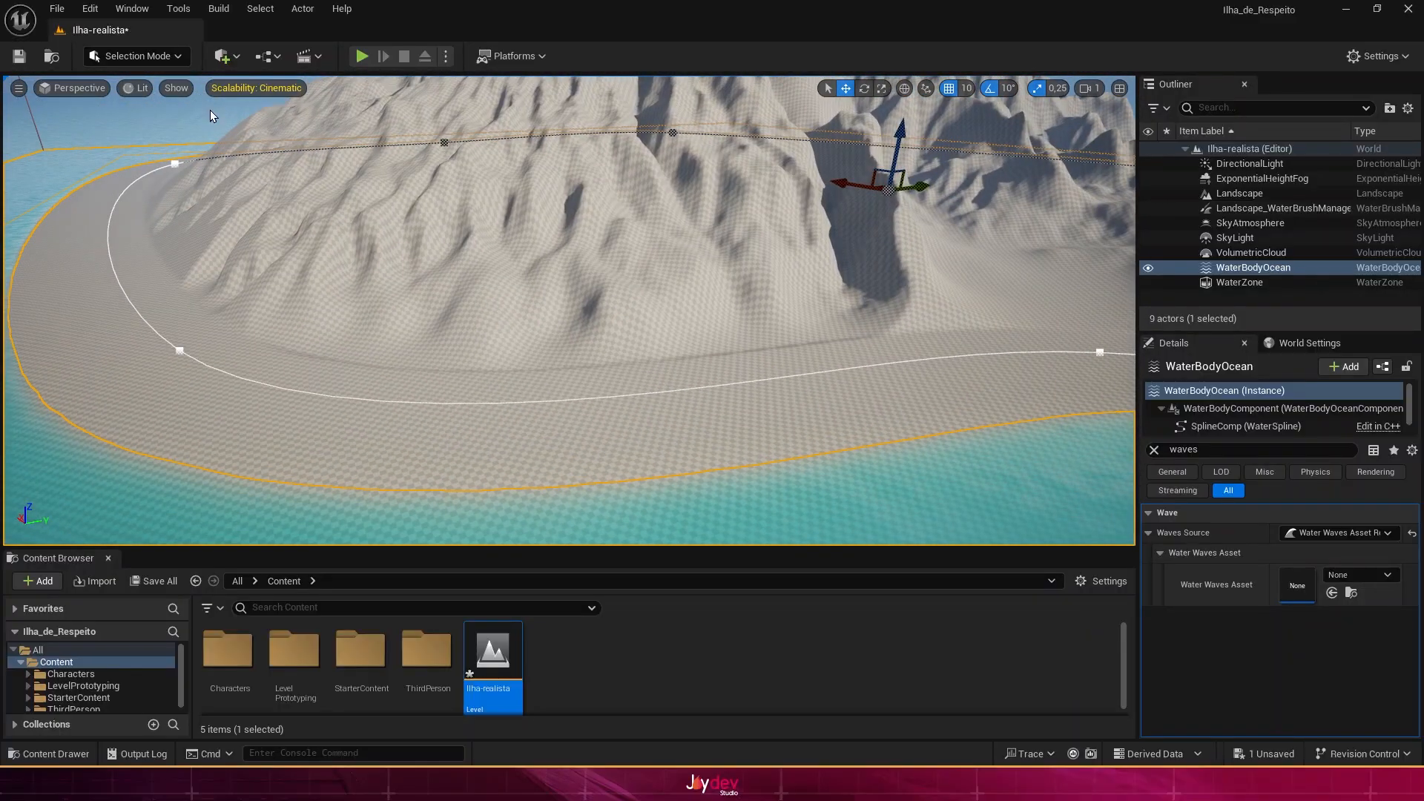
pyautogui.click(156, 57)
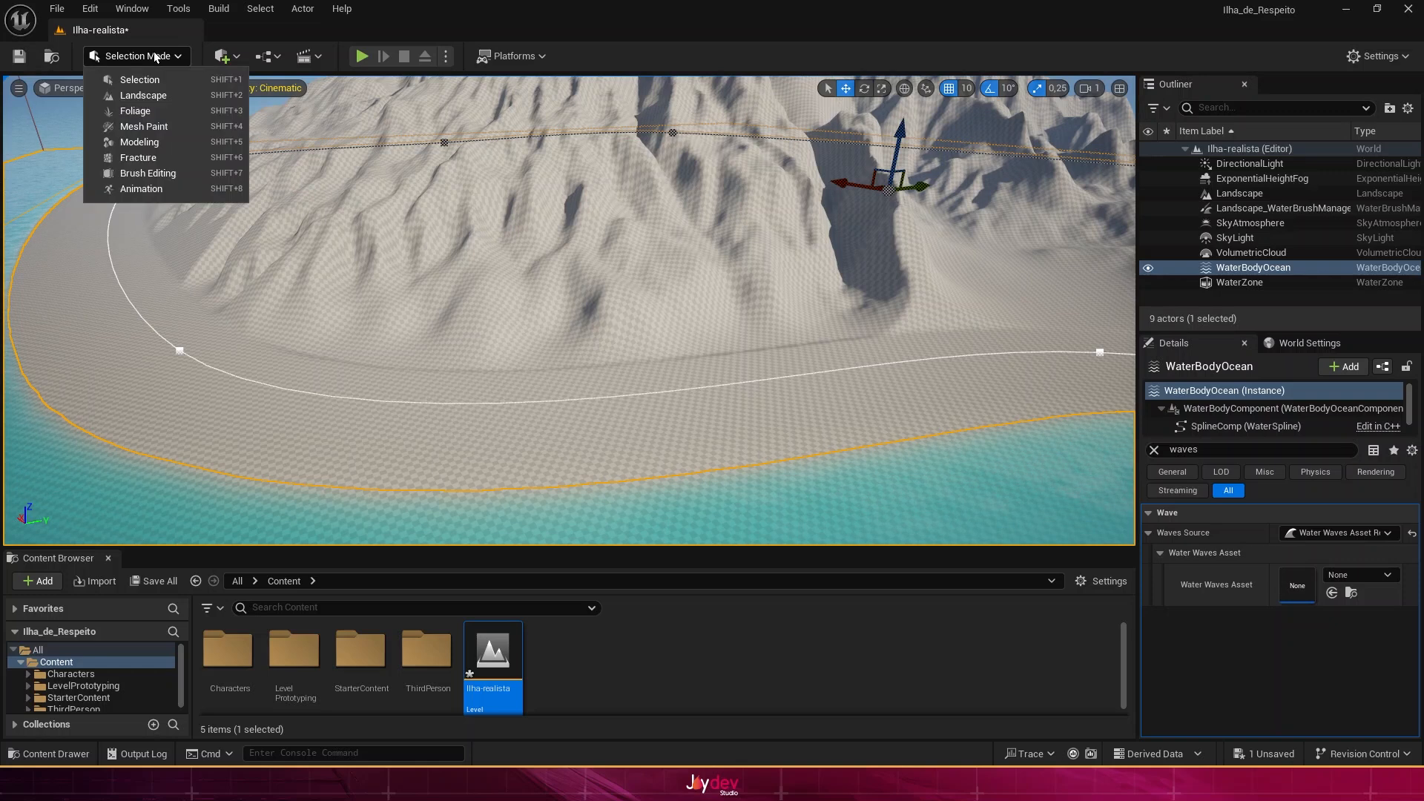
pyautogui.click(144, 96)
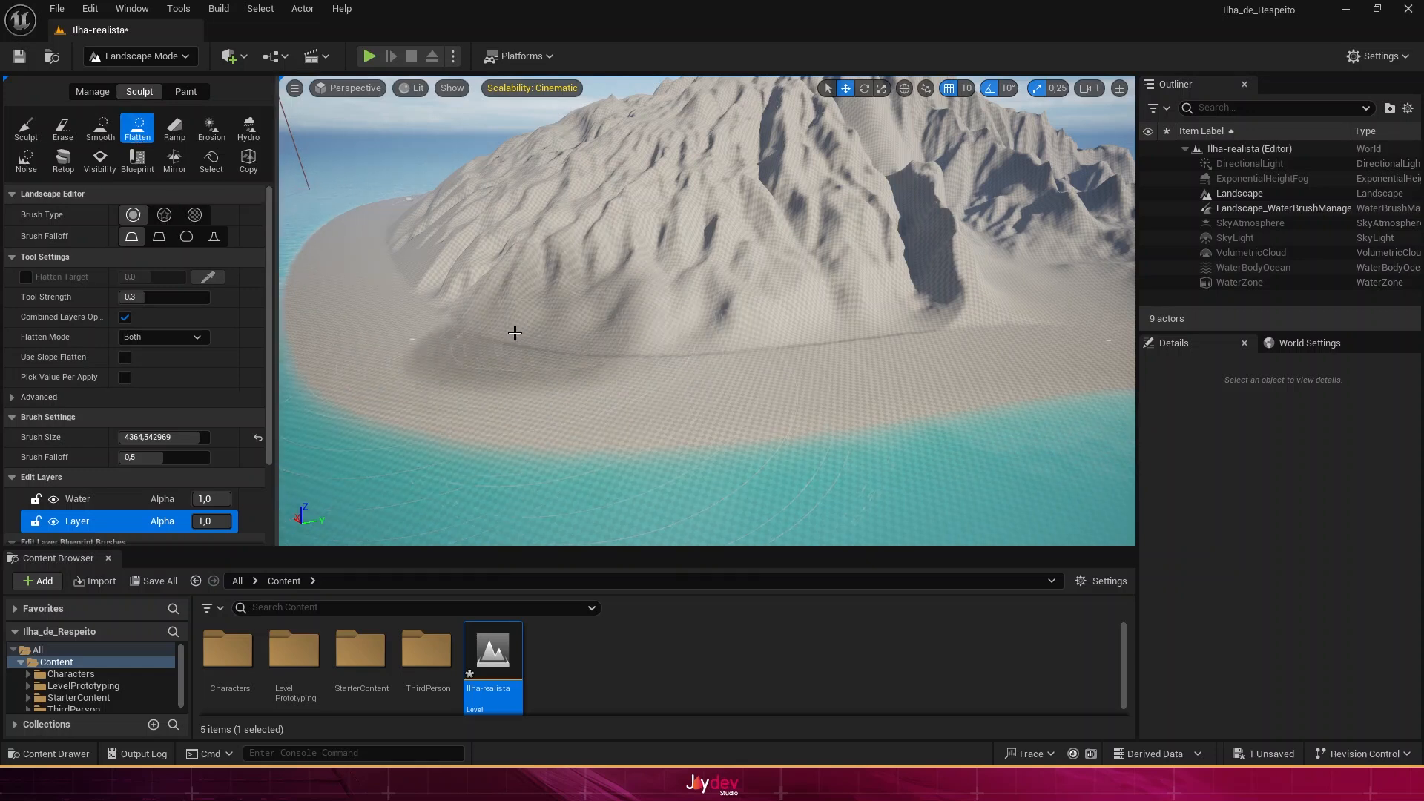
pyautogui.moveTo(164, 434); pyautogui.dragTo(148, 436)
pyautogui.click(163, 437)
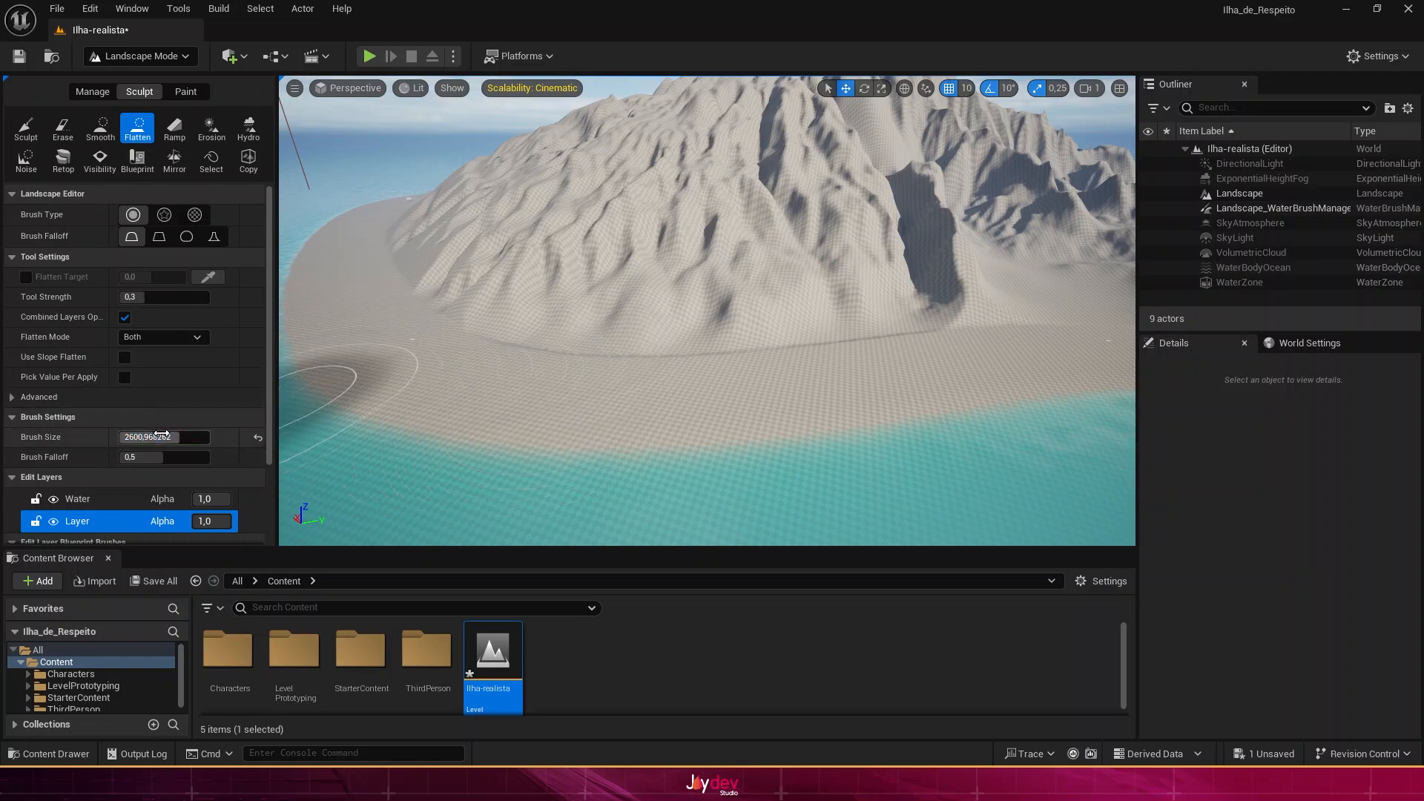
# Step: Flatten the uneven ground and slopes between the mountain's foot and the shoreline
pyautogui.moveTo(612, 349)
pyautogui.mouseDown(button='right')
pyautogui.moveTo(771, 311)
pyautogui.moveTo(652, 393)
pyautogui.moveTo(697, 423)
pyautogui.moveTo(611, 376)
pyautogui.mouseUp(button='right')
pyautogui.press('w')
pyautogui.moveTo(611, 376)
pyautogui.mouseDown()
pyautogui.moveTo(634, 389)
pyautogui.moveTo(541, 413)
pyautogui.mouseUp()
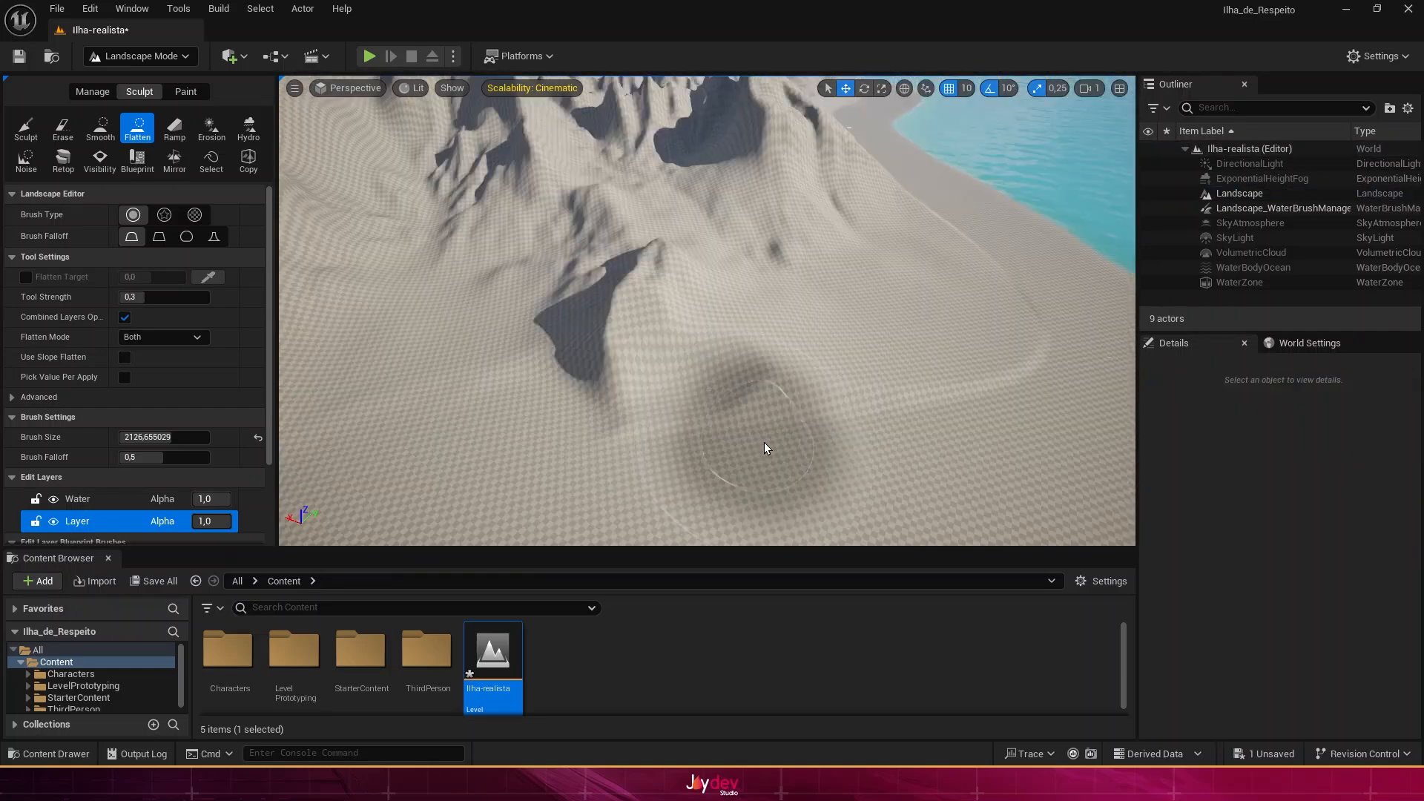
pyautogui.moveTo(764, 448); pyautogui.dragTo(954, 477)
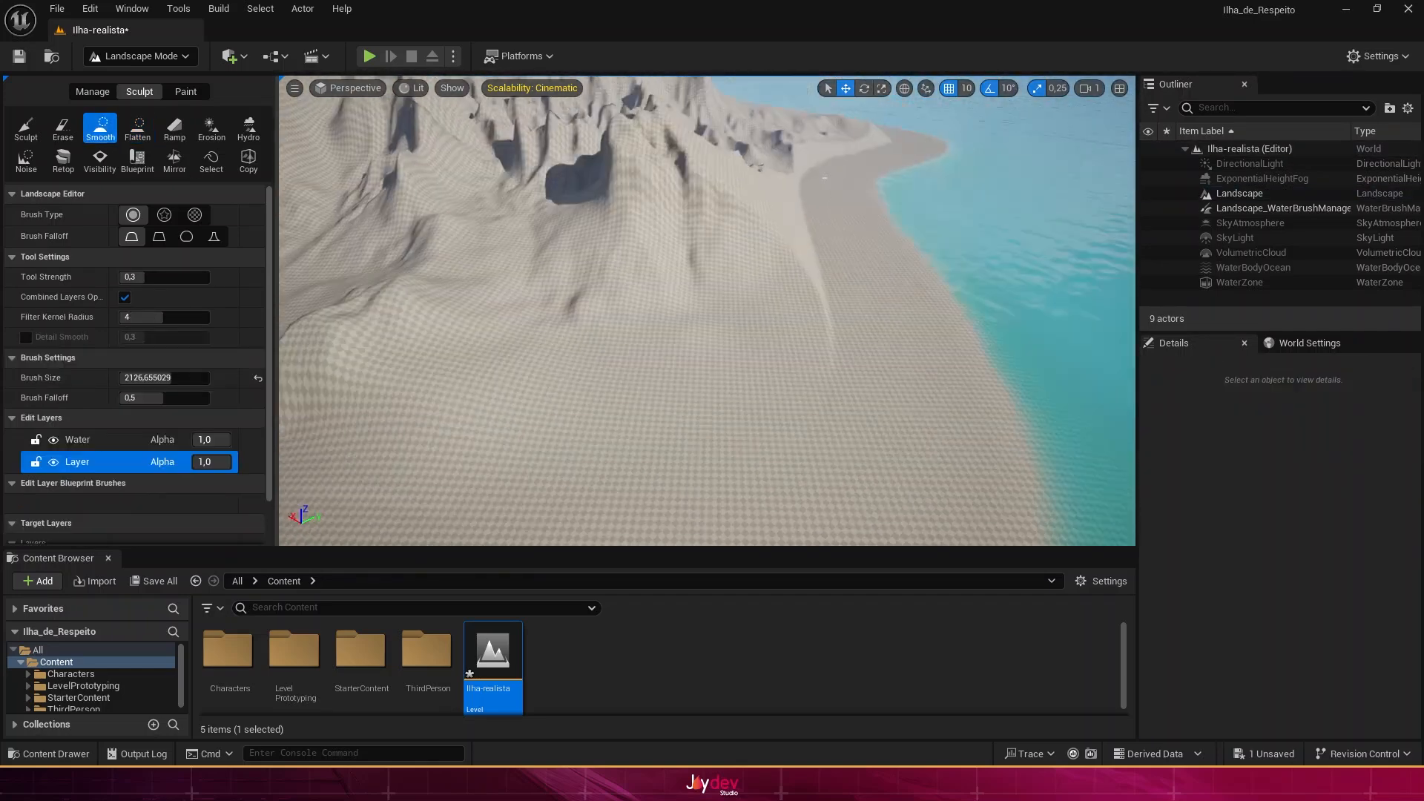
pyautogui.moveTo(868, 334); pyautogui.dragTo(667, 334, button='right')
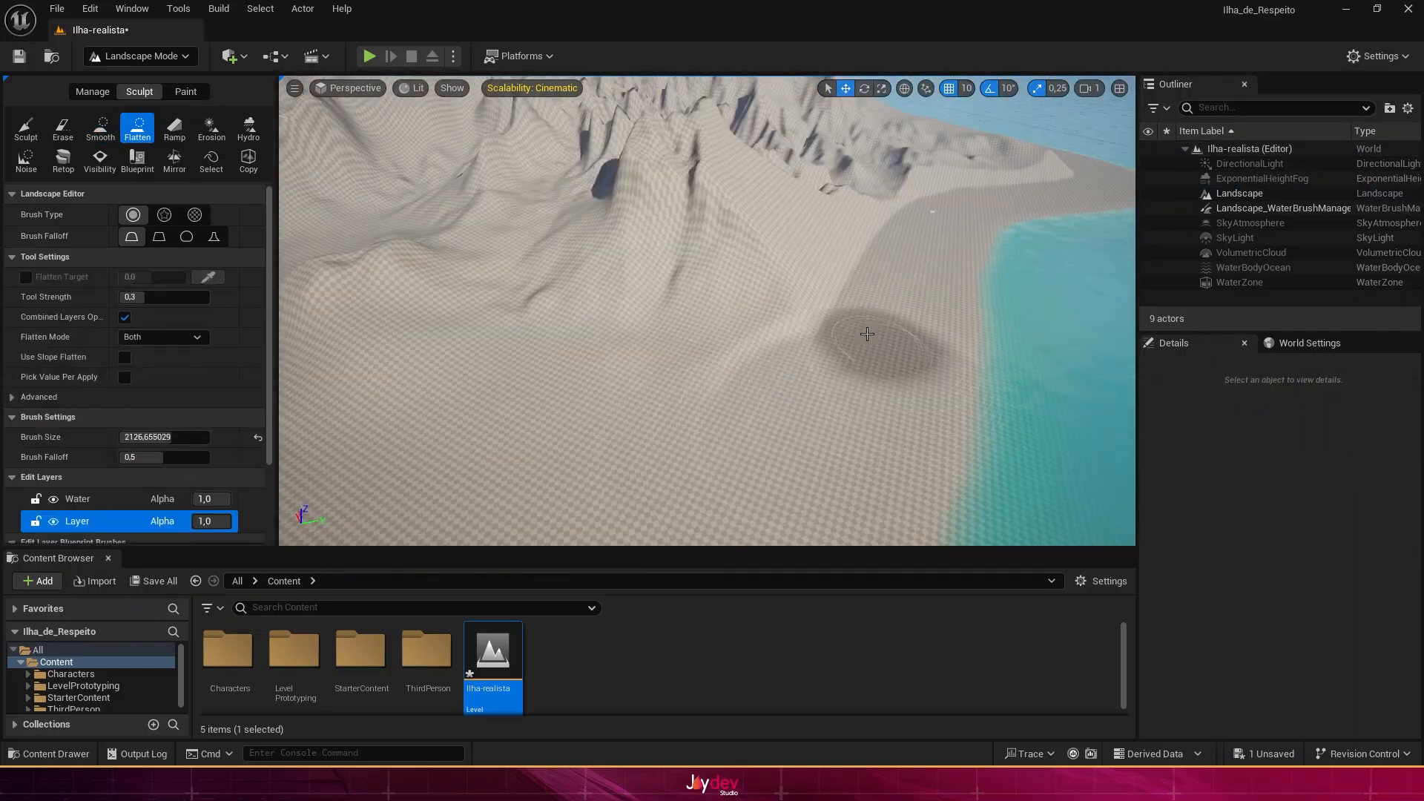
# Step: Flatten the protruding spur and surrounding slope at the mountain's foot
pyautogui.moveTo(868, 334); pyautogui.dragTo(1058, 454, button='right')
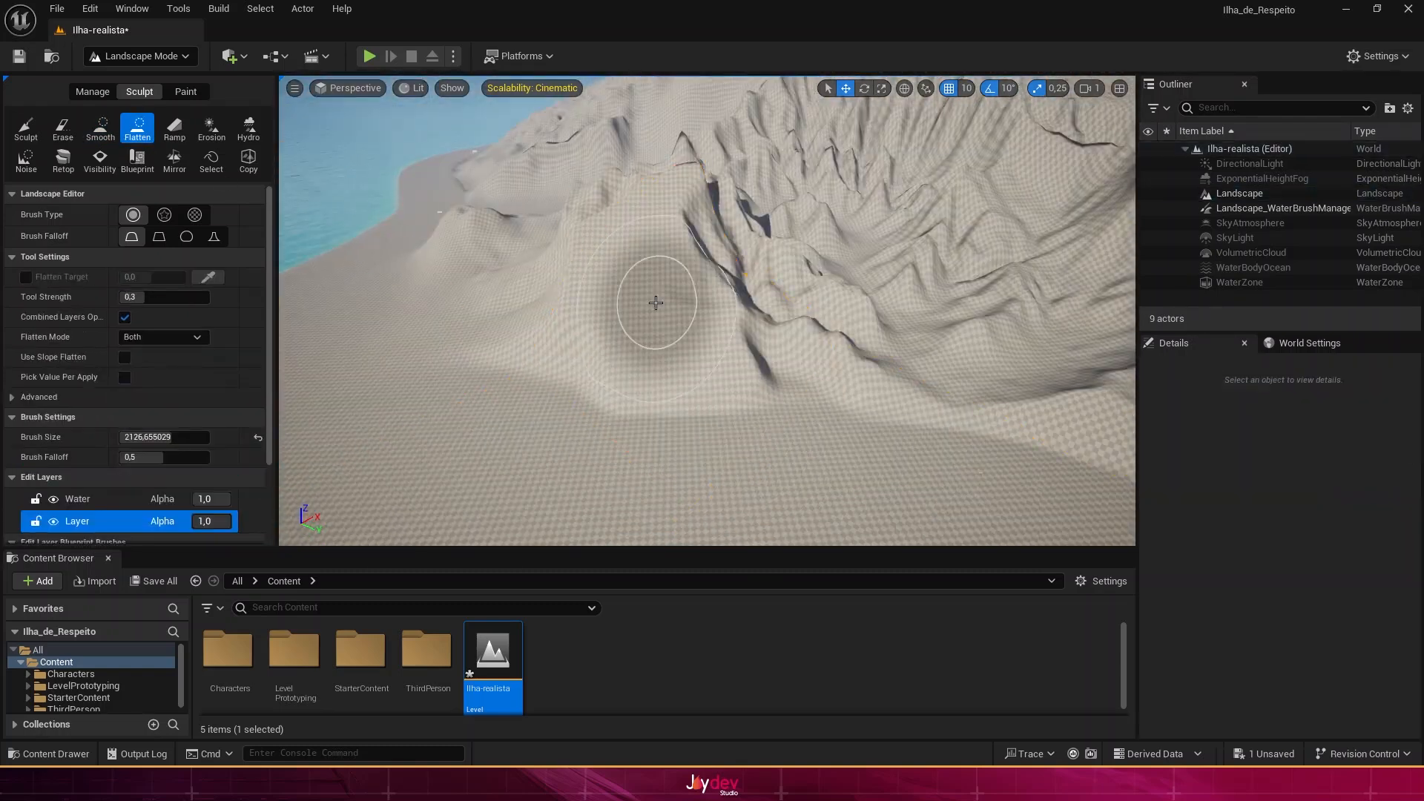
pyautogui.moveTo(652, 305)
pyautogui.mouseDown()
pyautogui.moveTo(618, 317)
pyautogui.moveTo(653, 310)
pyautogui.mouseUp()
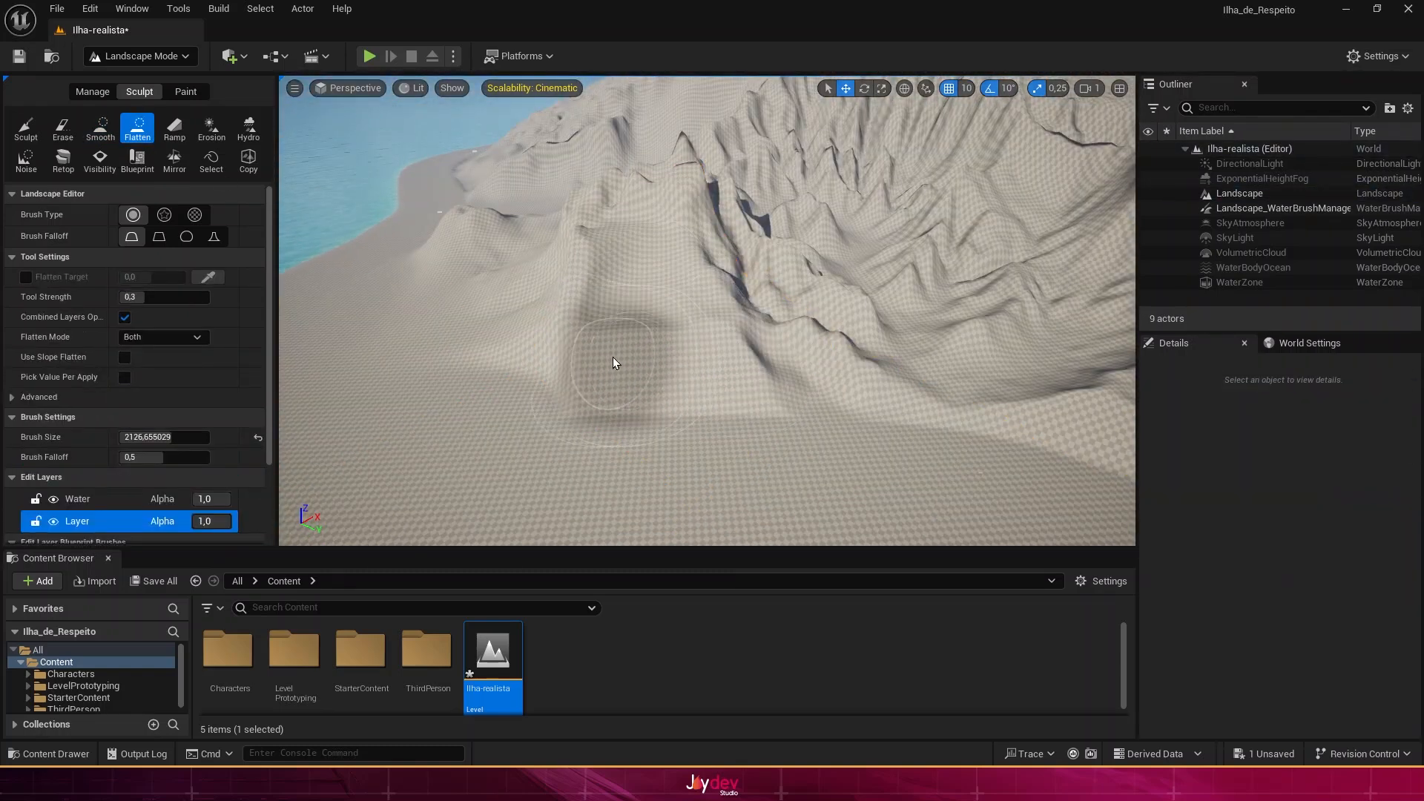
pyautogui.moveTo(613, 363); pyautogui.dragTo(564, 356)
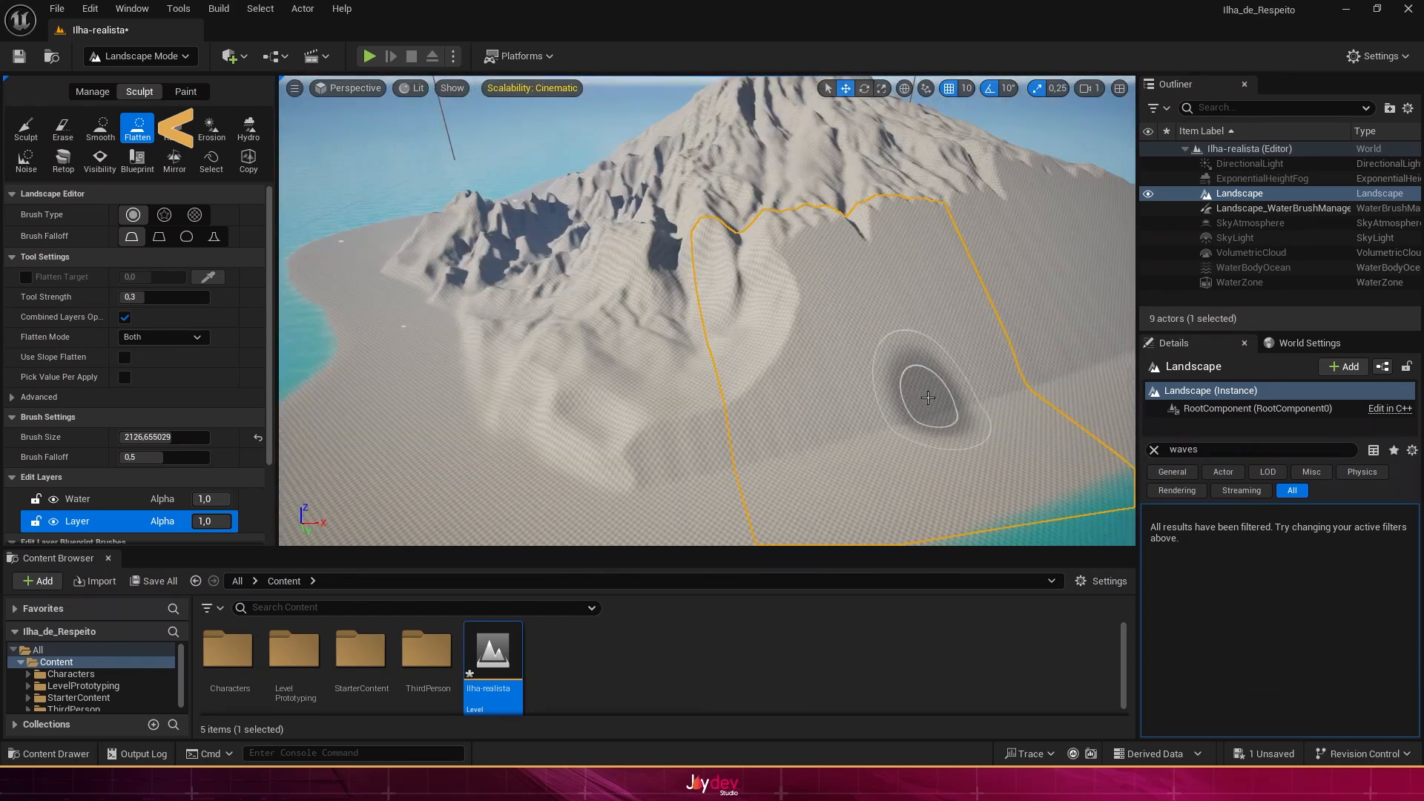
pyautogui.moveTo(671, 460)
pyautogui.mouseDown()
pyautogui.moveTo(817, 404)
pyautogui.moveTo(877, 321)
pyautogui.mouseUp()
# Step: Reduce the Flatten brush size to about 1053.14 and level the small bumps at the base of the slope
pyautogui.moveTo(877, 321)
pyautogui.mouseDown(button='right')
pyautogui.moveTo(734, 378)
pyautogui.moveTo(953, 437)
pyautogui.moveTo(811, 371)
pyautogui.mouseUp(button='right')
pyautogui.press('[')
pyautogui.press('[')
pyautogui.press('[')
pyautogui.press('[')
pyautogui.press('[')
pyautogui.press('[')
pyautogui.press('[')
pyautogui.press('[')
pyautogui.press('[')
pyautogui.press('[')
pyautogui.press('[')
pyautogui.press('[')
pyautogui.press('[')
pyautogui.press('[')
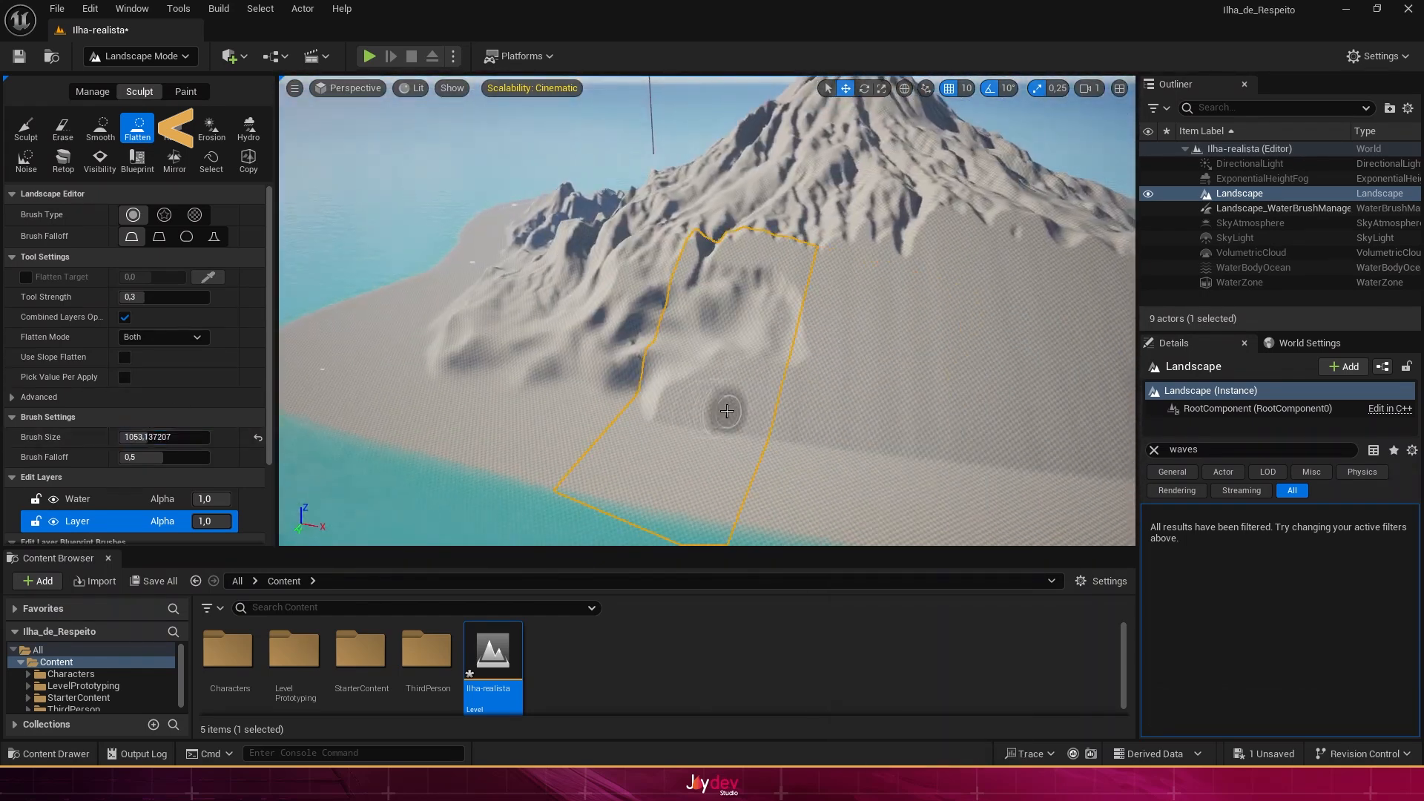
pyautogui.moveTo(727, 411)
pyautogui.mouseDown()
pyautogui.moveTo(808, 334)
pyautogui.moveTo(855, 353)
pyautogui.moveTo(832, 431)
pyautogui.mouseUp()
# Step: Enlarge the Flatten brush to about 2248.60 and flatten the remaining uneven foothills around the mountain
pyautogui.moveTo(832, 430)
pyautogui.mouseDown(button='right')
pyautogui.moveTo(964, 434)
pyautogui.moveTo(957, 504)
pyautogui.moveTo(912, 460)
pyautogui.mouseUp(button='right')
pyautogui.press(']')
pyautogui.press(']')
pyautogui.press(']')
pyautogui.press(']')
pyautogui.press(']')
pyautogui.press(']')
pyautogui.press(']')
pyautogui.press(']')
pyautogui.press(']')
pyautogui.press(']')
pyautogui.press(']')
pyautogui.press(']')
pyautogui.press(']')
pyautogui.press(']')
pyautogui.press(']')
pyautogui.moveTo(623, 382)
pyautogui.mouseDown()
pyautogui.moveTo(692, 434)
pyautogui.moveTo(714, 385)
pyautogui.moveTo(657, 311)
pyautogui.moveTo(685, 244)
pyautogui.moveTo(788, 285)
pyautogui.moveTo(912, 472)
pyautogui.moveTo(1016, 430)
pyautogui.moveTo(964, 356)
pyautogui.moveTo(572, 371)
pyautogui.moveTo(716, 365)
pyautogui.mouseUp()
pyautogui.moveTo(717, 365)
pyautogui.mouseDown(button='right')
pyautogui.moveTo(964, 460)
pyautogui.moveTo(830, 267)
pyautogui.moveTo(727, 308)
pyautogui.moveTo(653, 296)
pyautogui.moveTo(668, 319)
pyautogui.moveTo(564, 289)
pyautogui.moveTo(774, 273)
pyautogui.moveTo(667, 297)
pyautogui.moveTo(858, 296)
pyautogui.moveTo(519, 281)
pyautogui.moveTo(496, 305)
pyautogui.moveTo(648, 420)
pyautogui.moveTo(667, 356)
pyautogui.moveTo(843, 416)
pyautogui.mouseUp(button='right')
pyautogui.click(100, 127)
pyautogui.click(137, 127)
pyautogui.press('shift')
pyautogui.press('Escape')
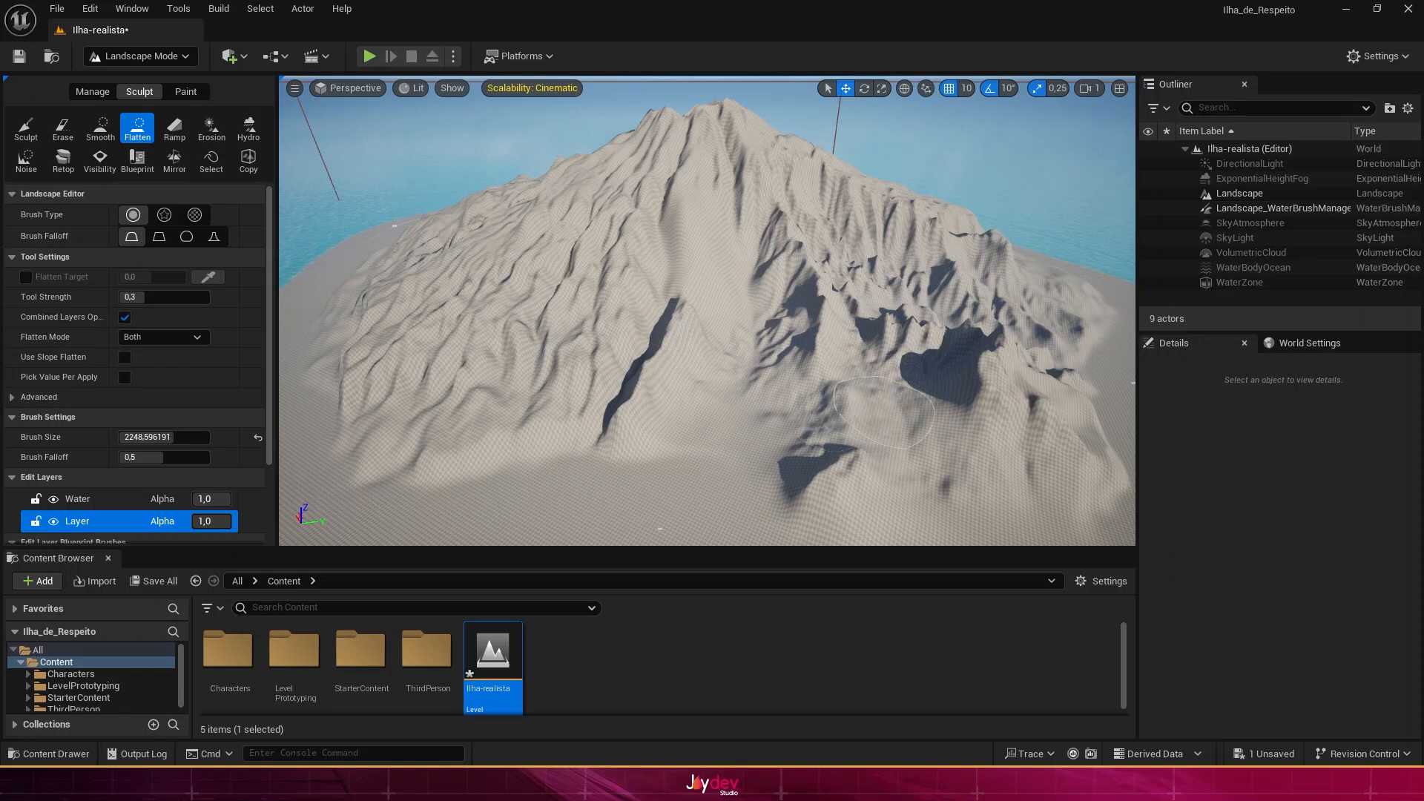
# Step: Cut a passage through the middle of the mountain with Flatten strokes starting from the level ground at its base
pyautogui.moveTo(883, 413)
pyautogui.mouseDown(button='right')
pyautogui.moveTo(814, 401)
pyautogui.moveTo(785, 475)
pyautogui.moveTo(831, 416)
pyautogui.moveTo(942, 408)
pyautogui.moveTo(839, 504)
pyautogui.moveTo(831, 371)
pyautogui.moveTo(739, 482)
pyautogui.mouseUp(button='right')
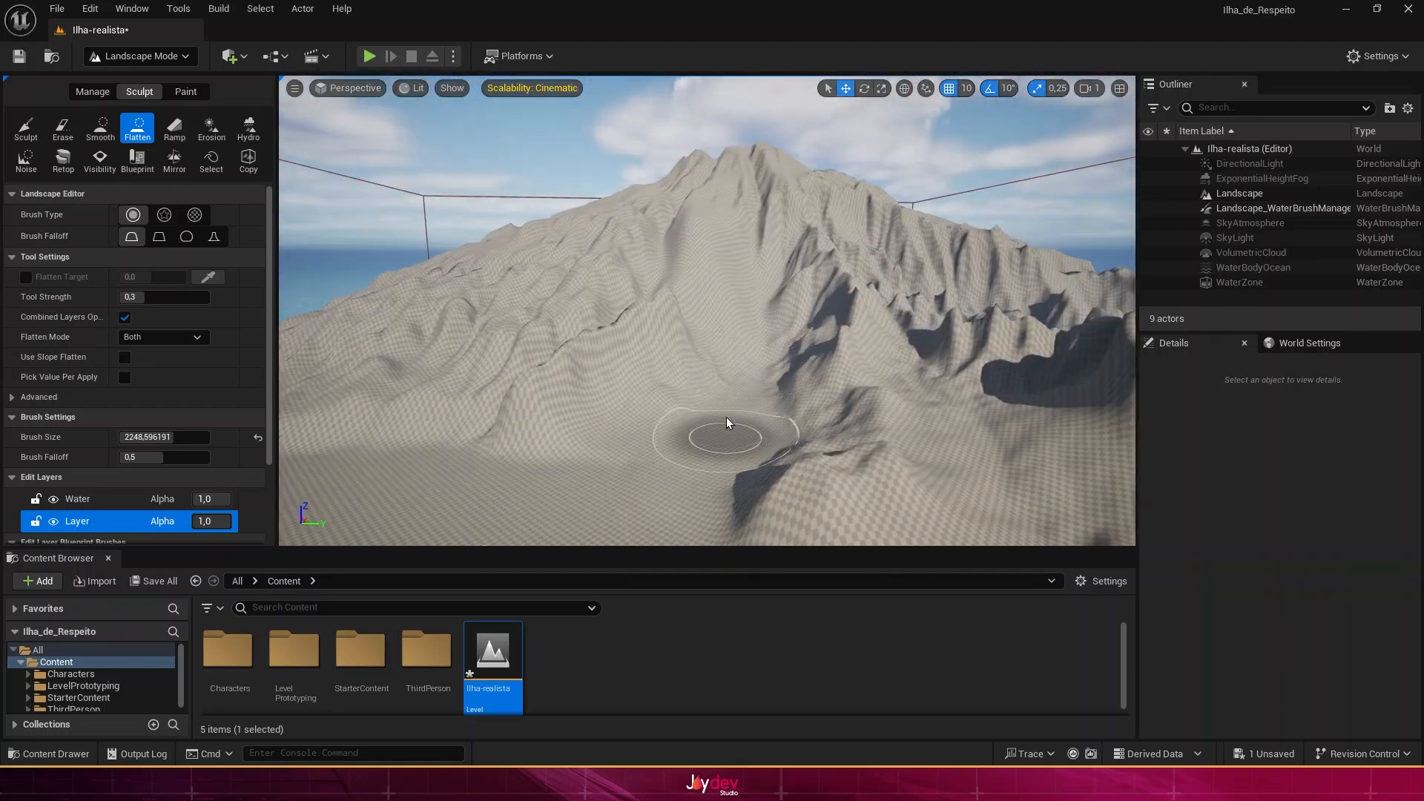
pyautogui.moveTo(726, 423); pyautogui.dragTo(750, 317)
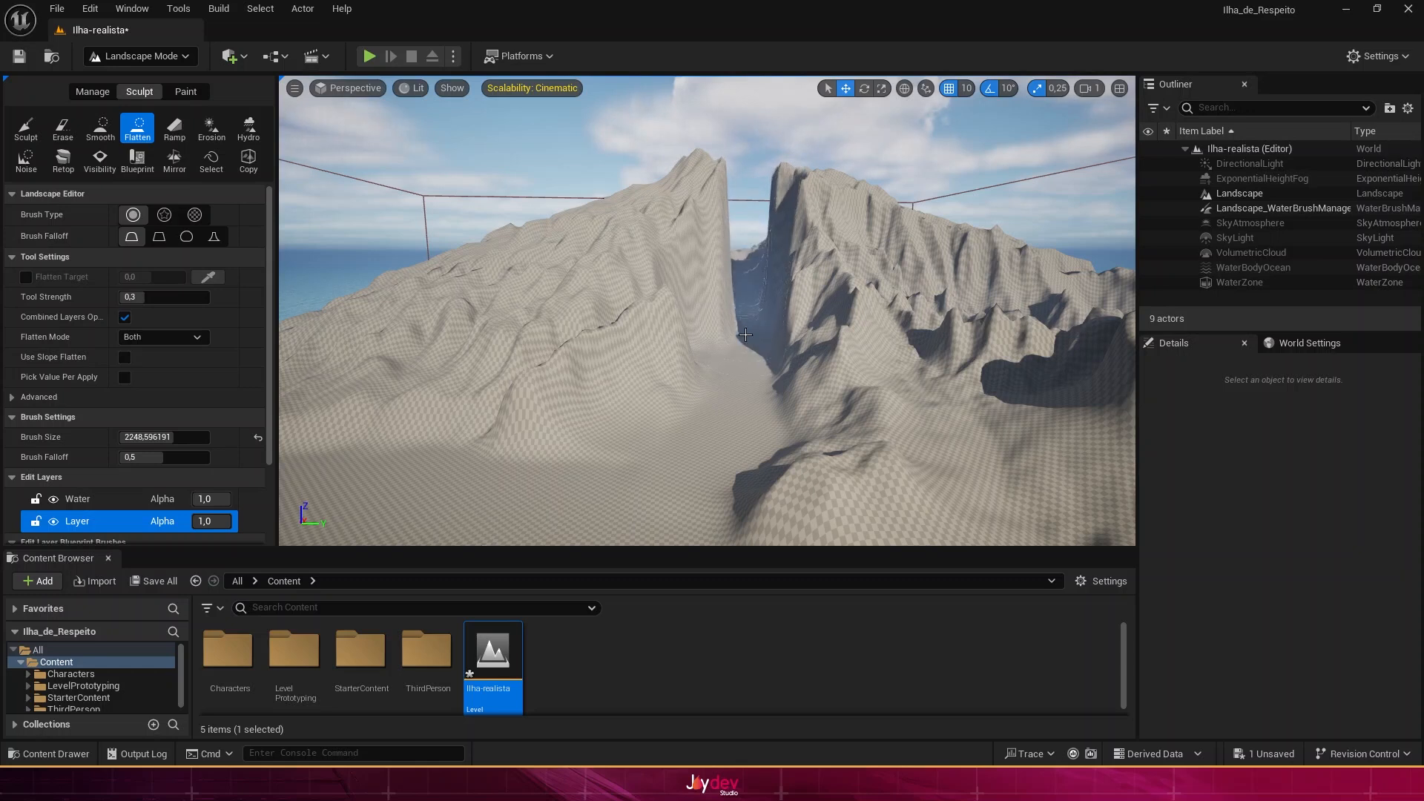
pyautogui.moveTo(742, 385); pyautogui.dragTo(780, 356, button='right')
pyautogui.moveTo(780, 355)
pyautogui.mouseDown()
pyautogui.moveTo(716, 452)
pyautogui.moveTo(746, 438)
pyautogui.mouseUp()
# Step: Extend and widen the passage across the mountain with Flatten strokes, levelling its floor through to the opposite side
pyautogui.moveTo(746, 438)
pyautogui.mouseDown(button='right')
pyautogui.moveTo(831, 401)
pyautogui.moveTo(1038, 460)
pyautogui.mouseUp(button='right')
pyautogui.moveTo(745, 356); pyautogui.dragTo(623, 381, button='right')
pyautogui.moveTo(623, 381); pyautogui.dragTo(547, 377)
pyautogui.moveTo(547, 377); pyautogui.dragTo(755, 415, button='right')
pyautogui.moveTo(768, 319)
pyautogui.mouseDown()
pyautogui.moveTo(755, 364)
pyautogui.moveTo(619, 401)
pyautogui.mouseUp()
pyautogui.moveTo(619, 401); pyautogui.dragTo(564, 415, button='right')
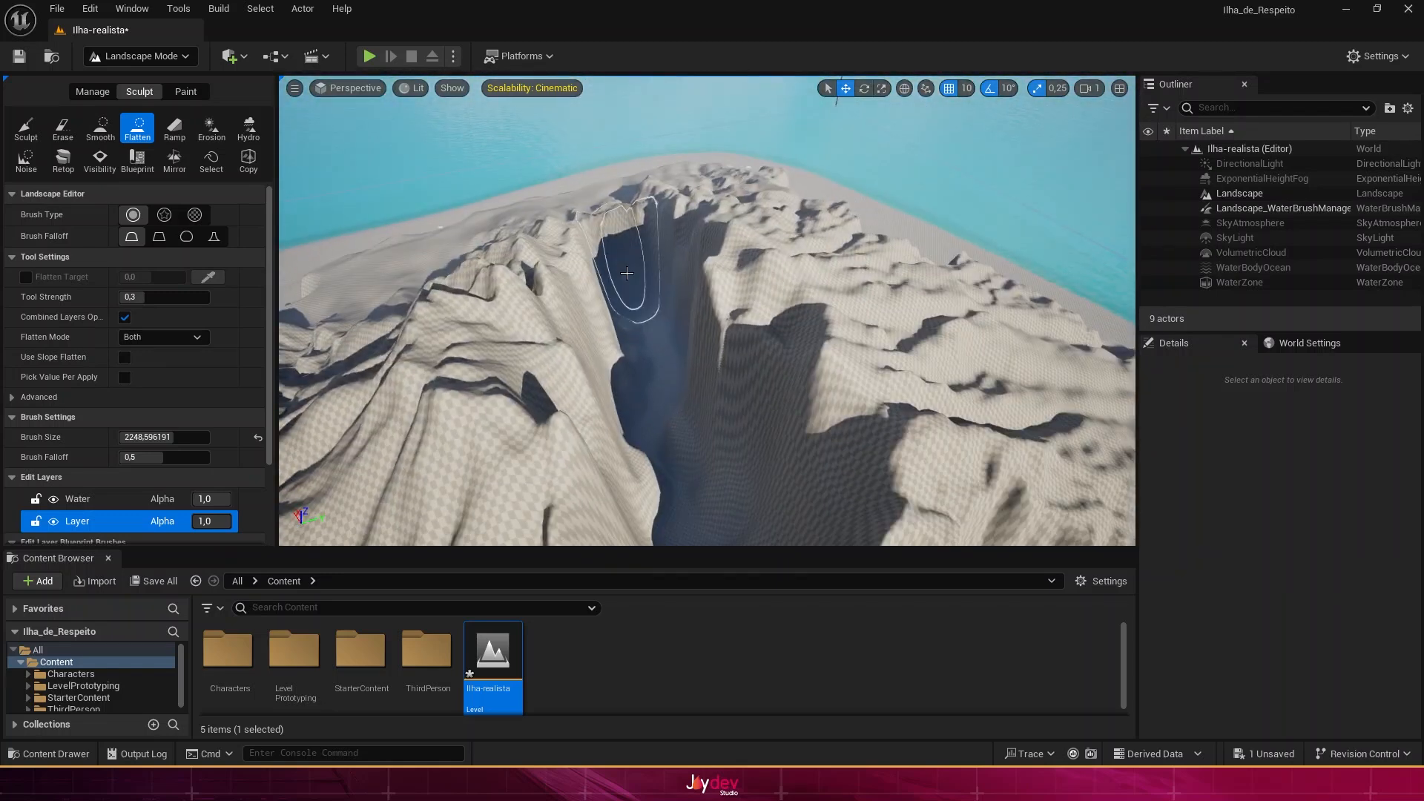
pyautogui.moveTo(626, 273); pyautogui.dragTo(746, 360)
pyautogui.moveTo(746, 359); pyautogui.dragTo(519, 400, button='right')
pyautogui.moveTo(715, 430); pyautogui.dragTo(1059, 381)
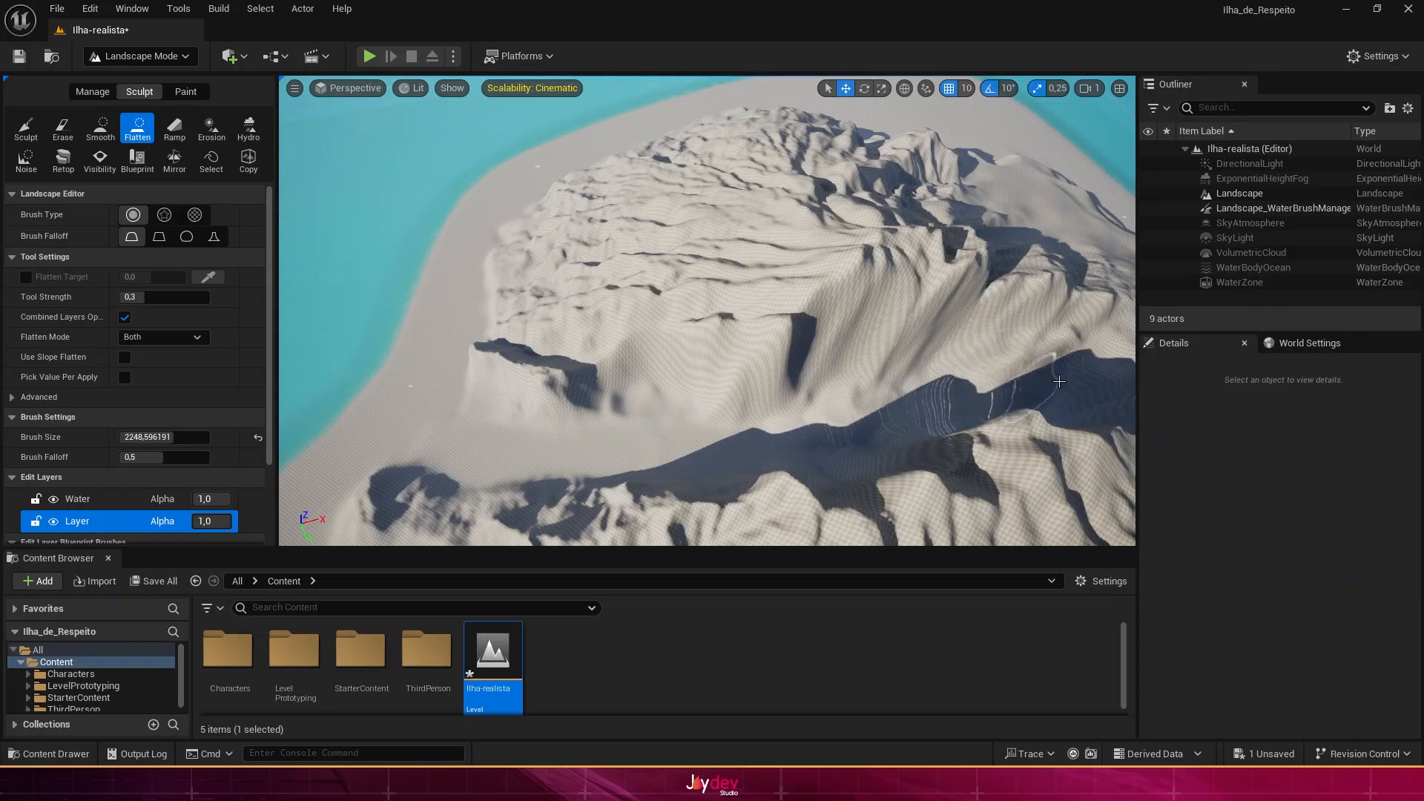
pyautogui.moveTo(1059, 381)
pyautogui.mouseDown(button='right')
pyautogui.moveTo(483, 198)
pyautogui.moveTo(567, 251)
pyautogui.mouseUp(button='right')
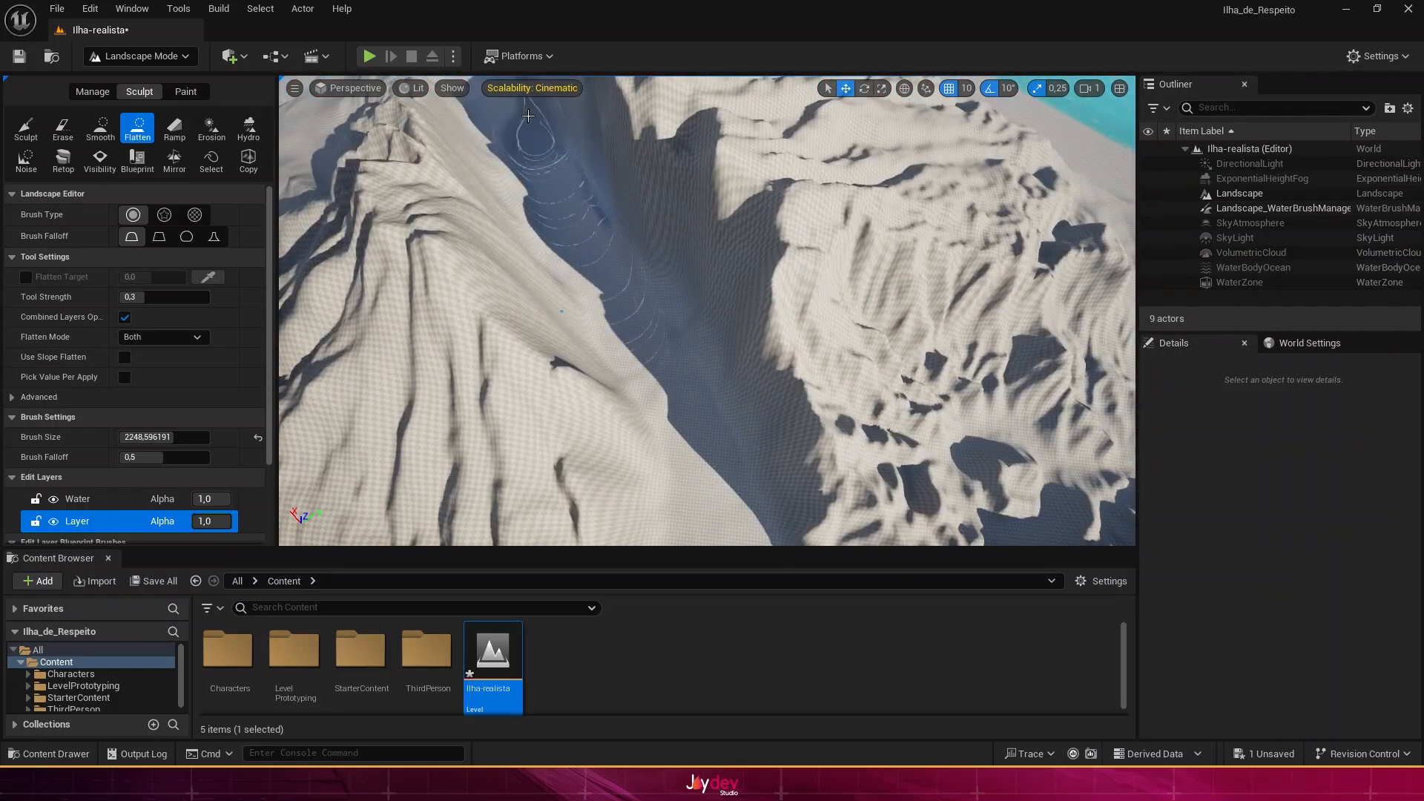
pyautogui.moveTo(528, 115); pyautogui.dragTo(553, 218, button='right')
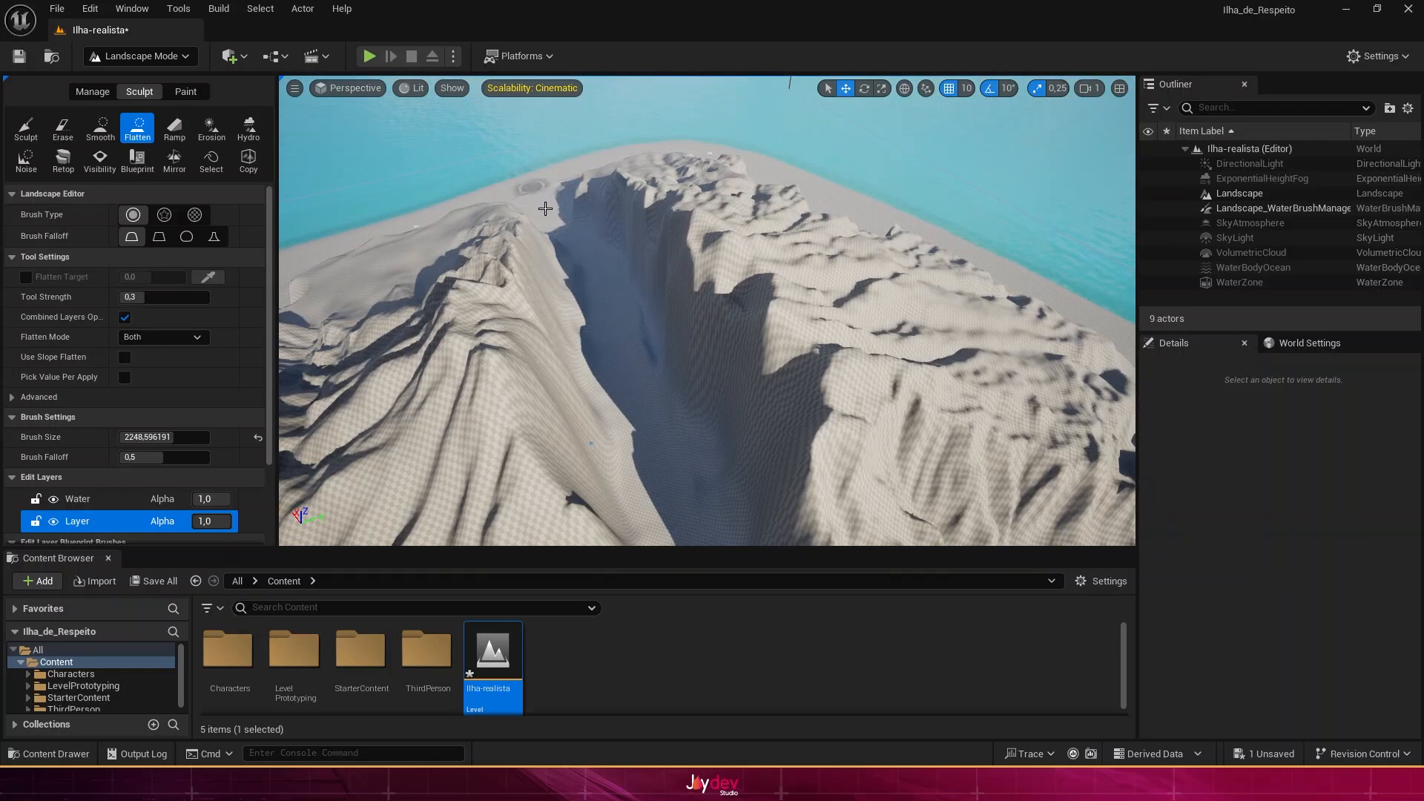
pyautogui.moveTo(571, 276); pyautogui.dragTo(776, 365, button='right')
pyautogui.moveTo(697, 433)
pyautogui.mouseDown(button='right')
pyautogui.moveTo(512, 371)
pyautogui.moveTo(693, 466)
pyautogui.mouseUp(button='right')
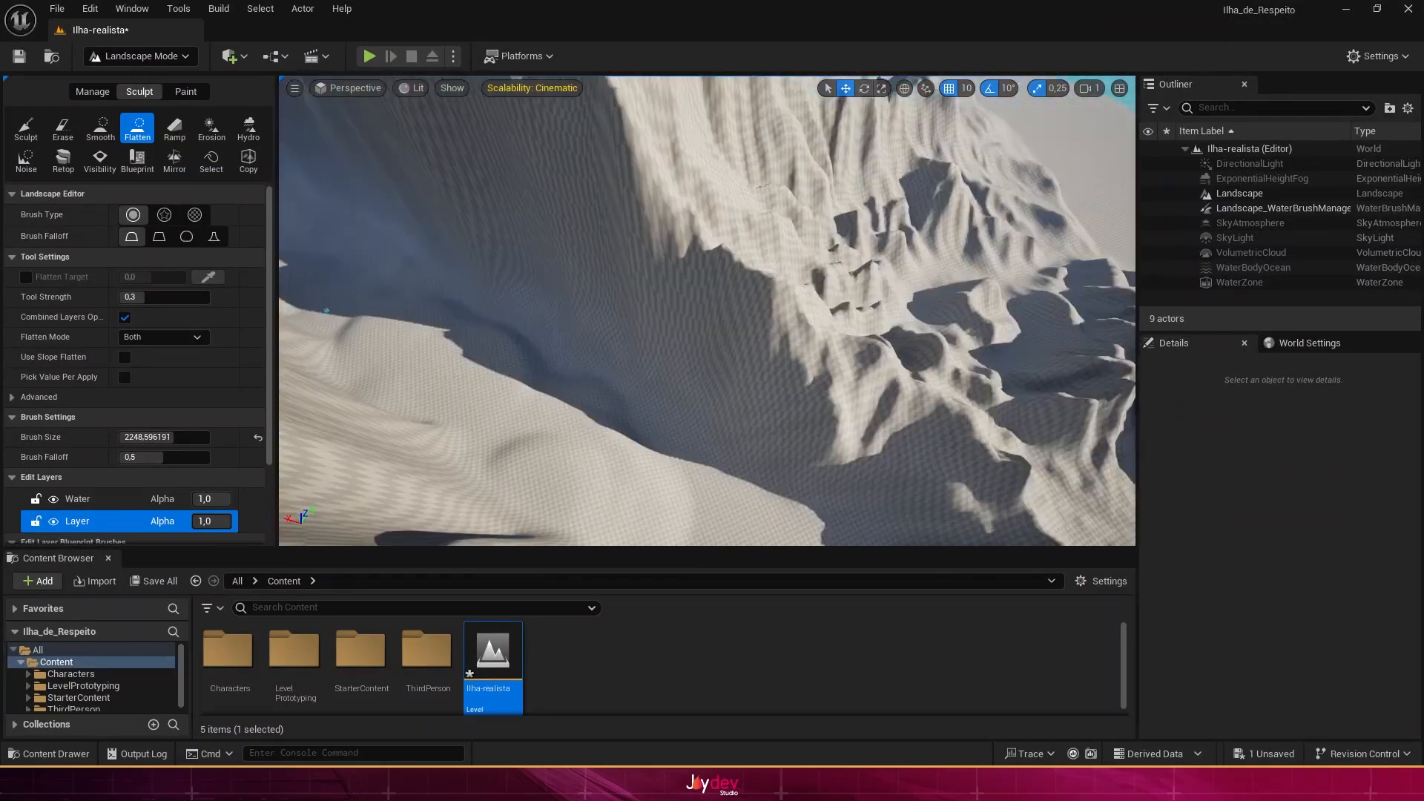
# Step: Reduce the Flatten brush size to about 1230.02 and carve the valley's walls and rough floor into a more natural shape
pyautogui.moveTo(178, 437); pyautogui.dragTo(152, 436)
pyautogui.moveTo(572, 398)
pyautogui.mouseDown(button='right')
pyautogui.moveTo(672, 401)
pyautogui.moveTo(571, 398)
pyautogui.moveTo(734, 432)
pyautogui.mouseUp(button='right')
pyautogui.moveTo(781, 491); pyautogui.dragTo(712, 507)
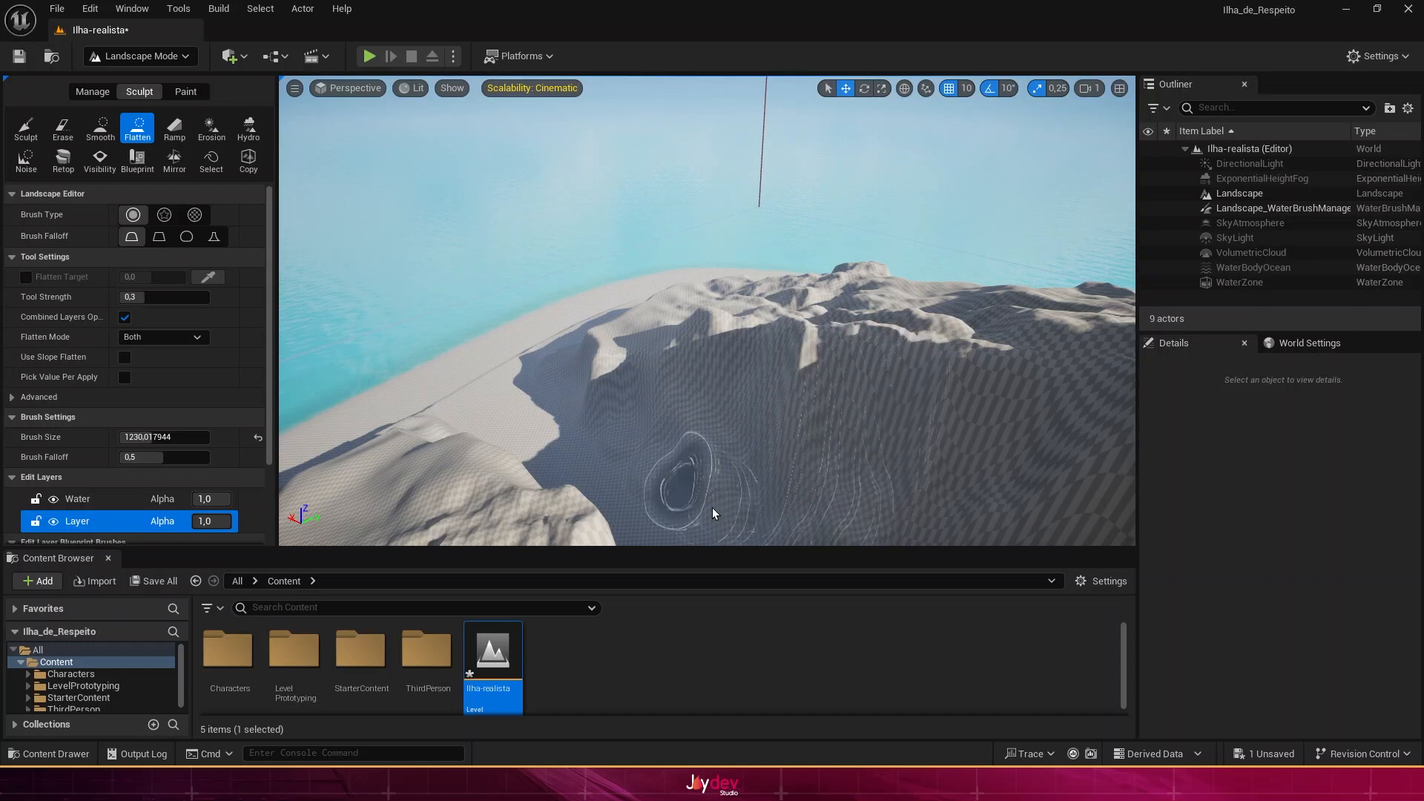
pyautogui.moveTo(712, 445); pyautogui.dragTo(838, 490, button='right')
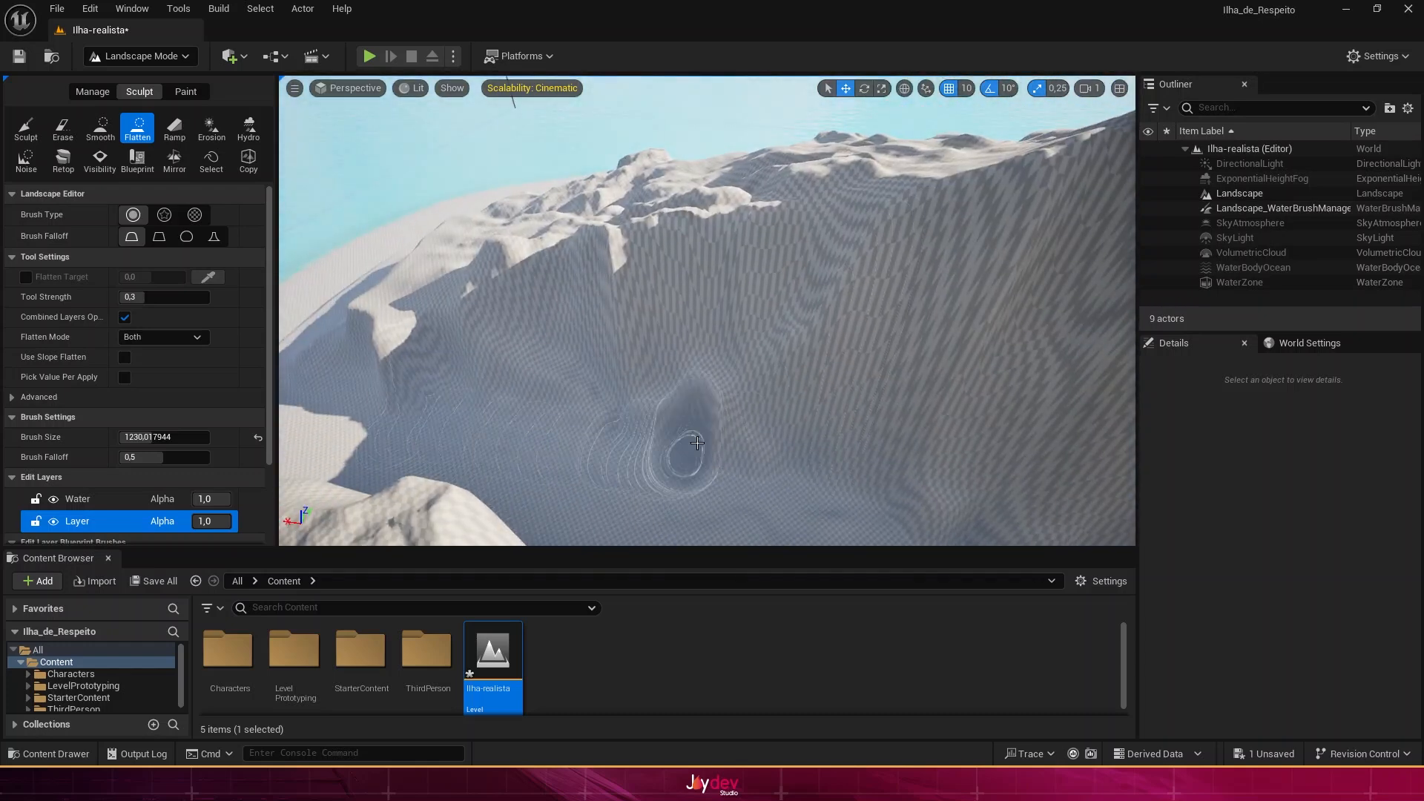
pyautogui.moveTo(810, 369); pyautogui.dragTo(1023, 371, button='right')
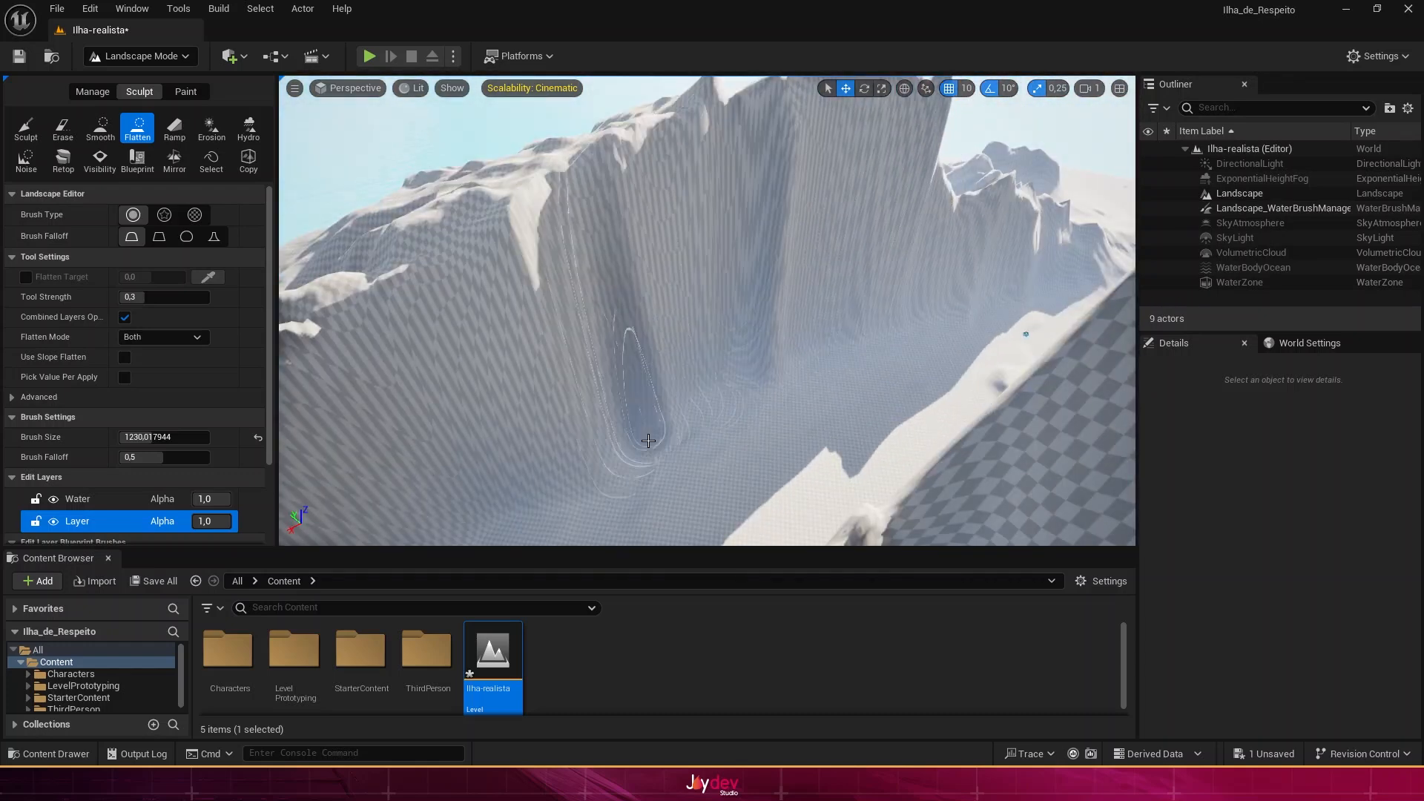
pyautogui.moveTo(648, 441)
pyautogui.mouseDown(button='right')
pyautogui.moveTo(675, 413)
pyautogui.moveTo(564, 386)
pyautogui.moveTo(865, 359)
pyautogui.moveTo(625, 443)
pyautogui.moveTo(783, 395)
pyautogui.mouseUp(button='right')
pyautogui.moveTo(582, 493); pyautogui.dragTo(614, 491, button='right')
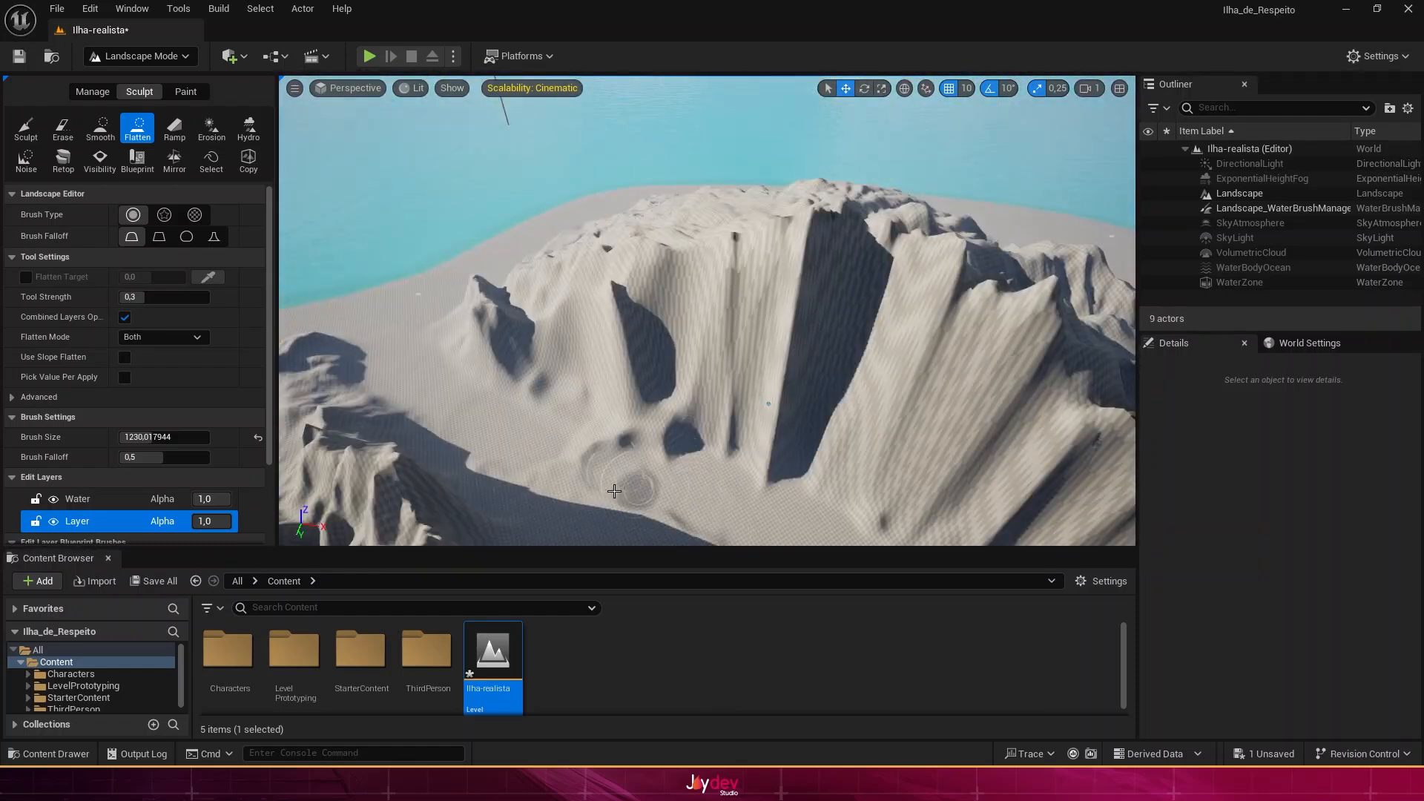
pyautogui.moveTo(615, 491); pyautogui.dragTo(477, 394)
pyautogui.moveTo(477, 394)
pyautogui.mouseDown(button='right')
pyautogui.moveTo(683, 413)
pyautogui.moveTo(737, 238)
pyautogui.moveTo(594, 252)
pyautogui.mouseUp(button='right')
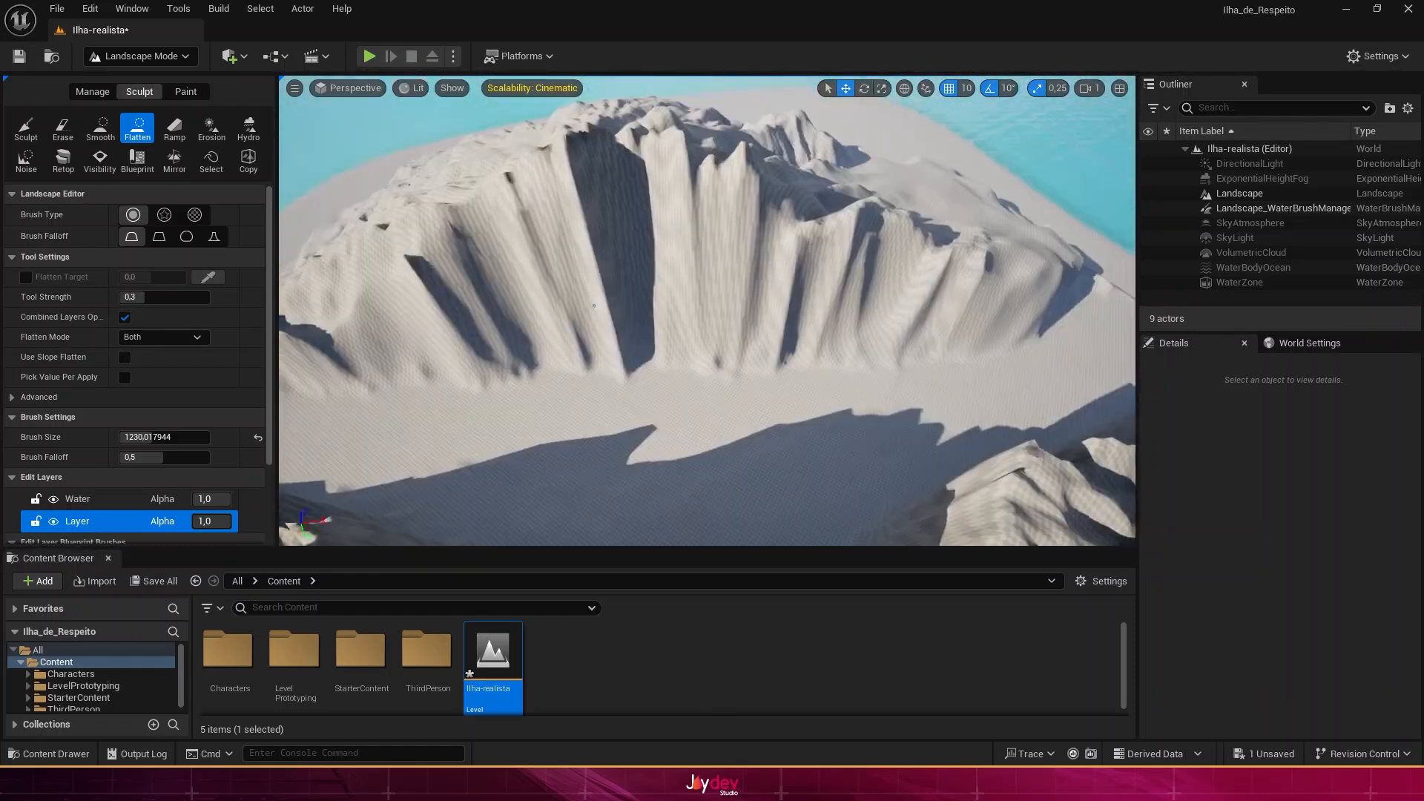
# Step: Flatten the long raised seam on the beach between the valley's mouth and the shoreline
pyautogui.moveTo(595, 305); pyautogui.dragTo(1009, 199, button='right')
pyautogui.moveTo(902, 182)
pyautogui.mouseDown(button='right')
pyautogui.moveTo(953, 387)
pyautogui.moveTo(736, 347)
pyautogui.mouseUp(button='right')
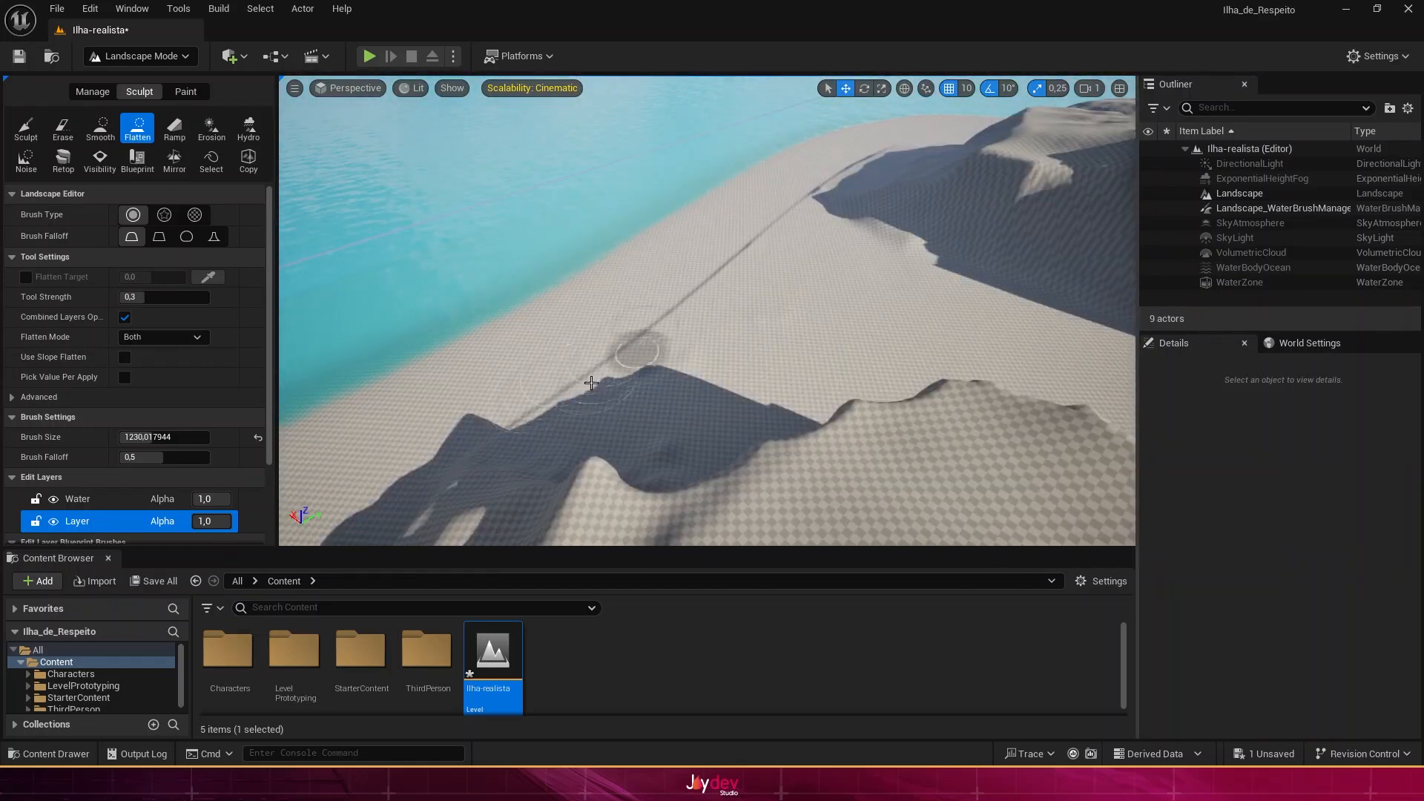
pyautogui.moveTo(697, 324); pyautogui.dragTo(469, 390, button='right')
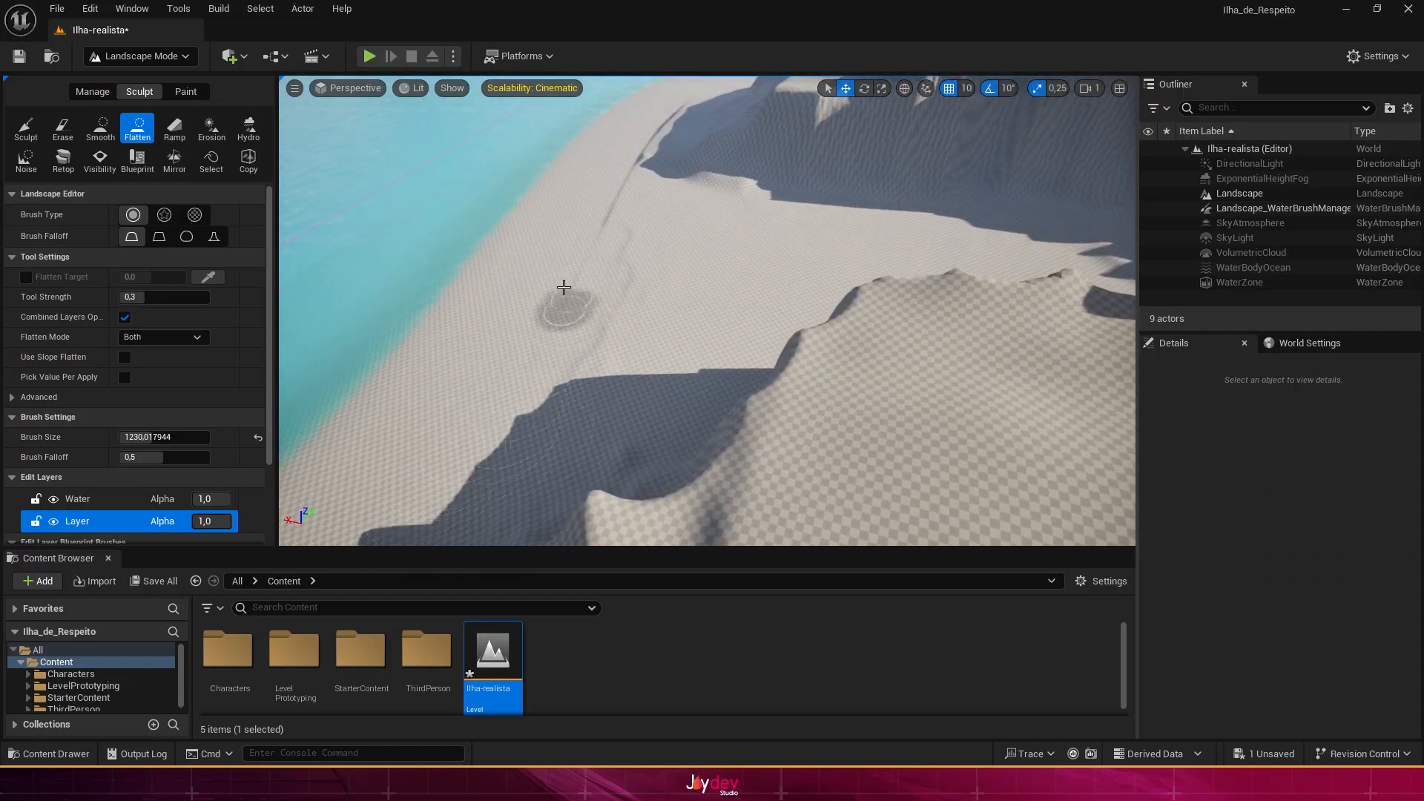
pyautogui.moveTo(711, 279)
pyautogui.mouseDown(button='right')
pyautogui.moveTo(697, 323)
pyautogui.moveTo(801, 349)
pyautogui.moveTo(867, 312)
pyautogui.moveTo(927, 319)
pyautogui.mouseUp(button='right')
# Step: Save a ground-level view of the valley as camera bookmark 1 and recall it from a different position
pyautogui.moveTo(771, 285); pyautogui.dragTo(378, 275, button='right')
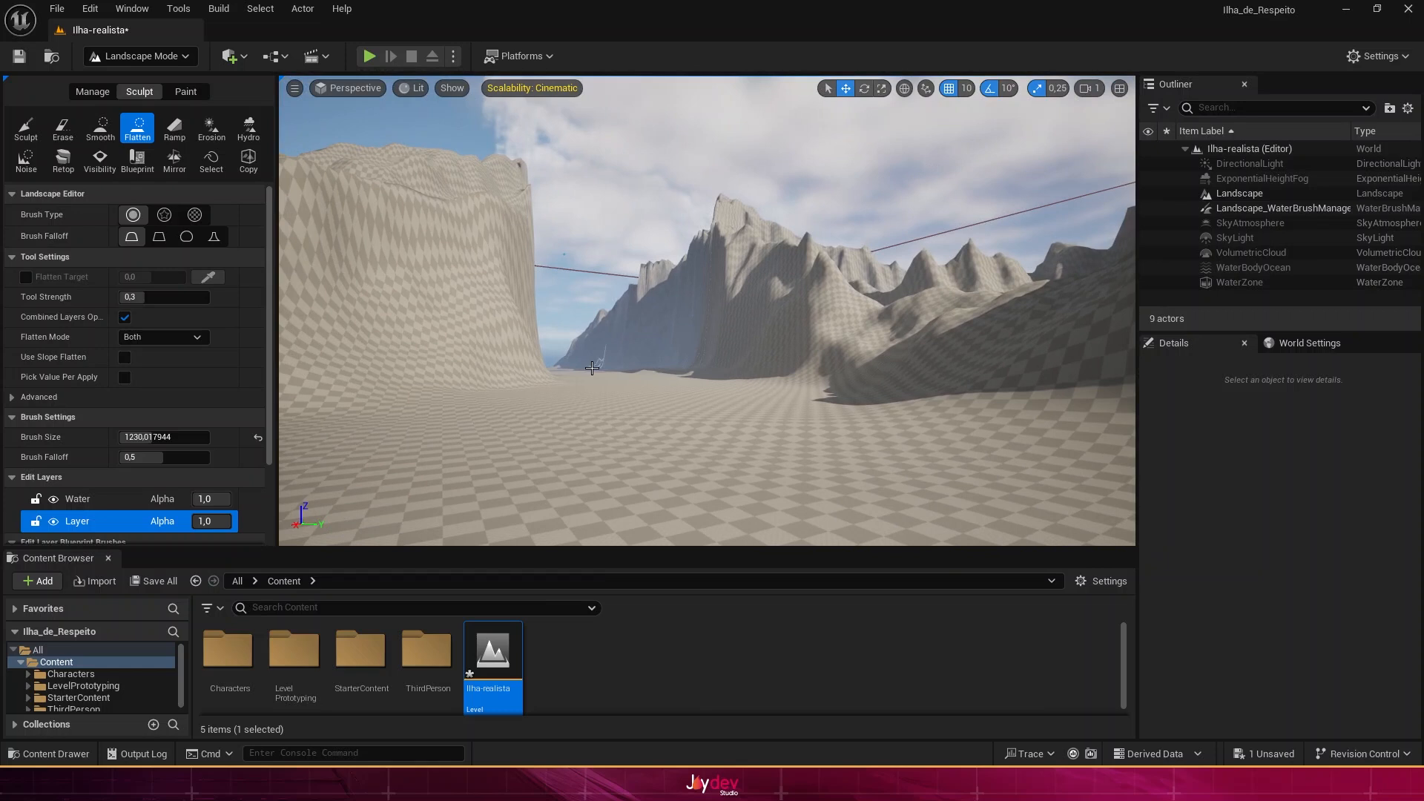
pyautogui.hotkey('ctrl', '1')
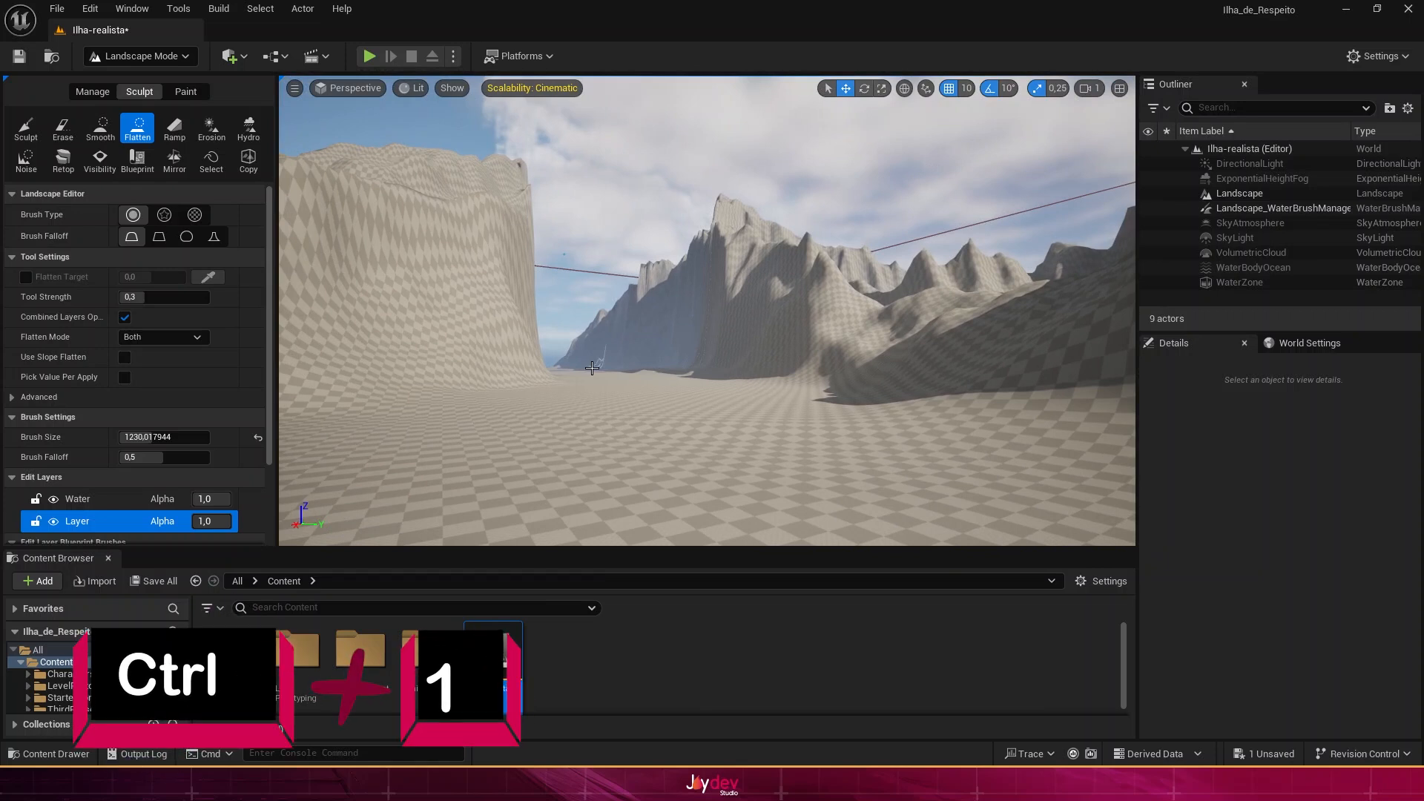
pyautogui.hotkey('ctrl', '1')
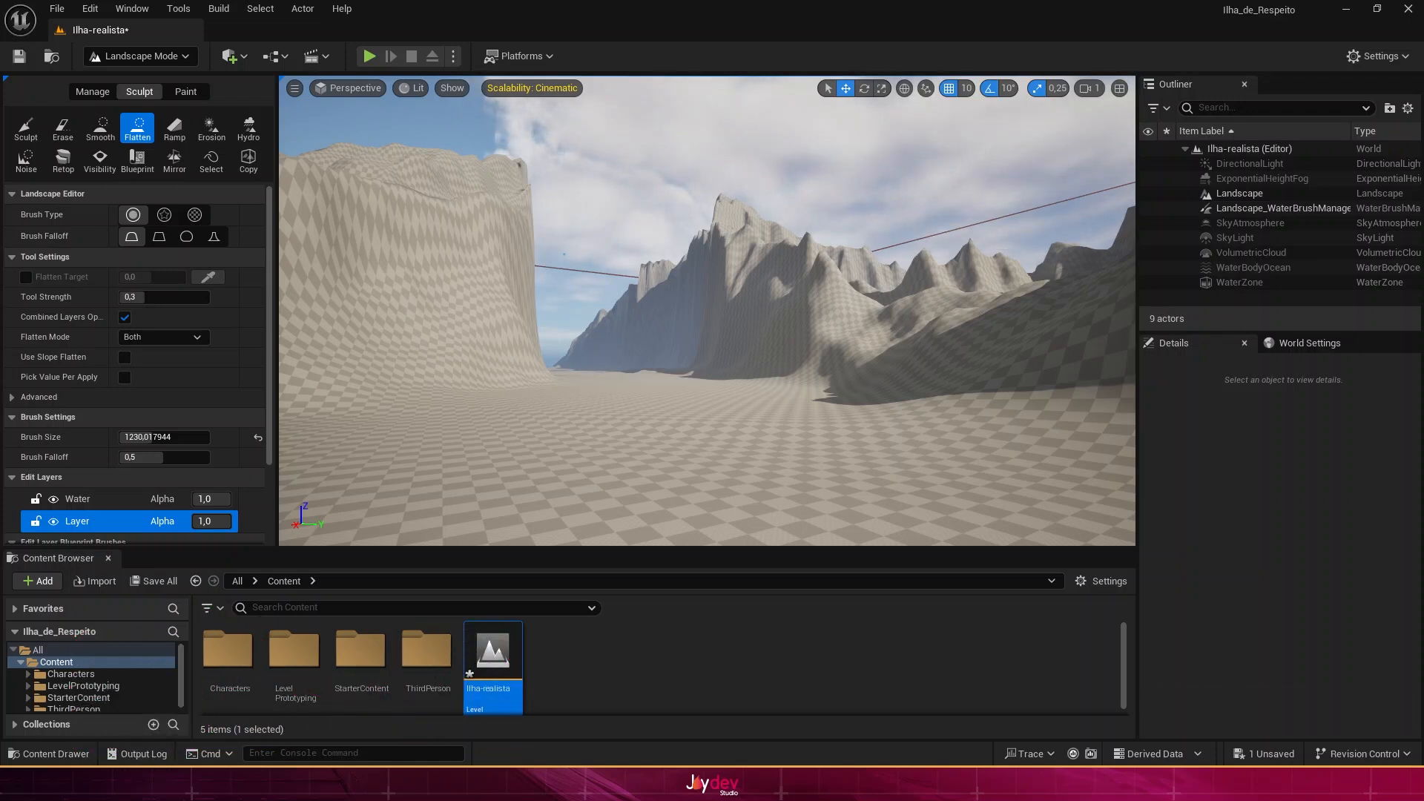
pyautogui.moveTo(707, 310); pyautogui.dragTo(687, 333, button='right')
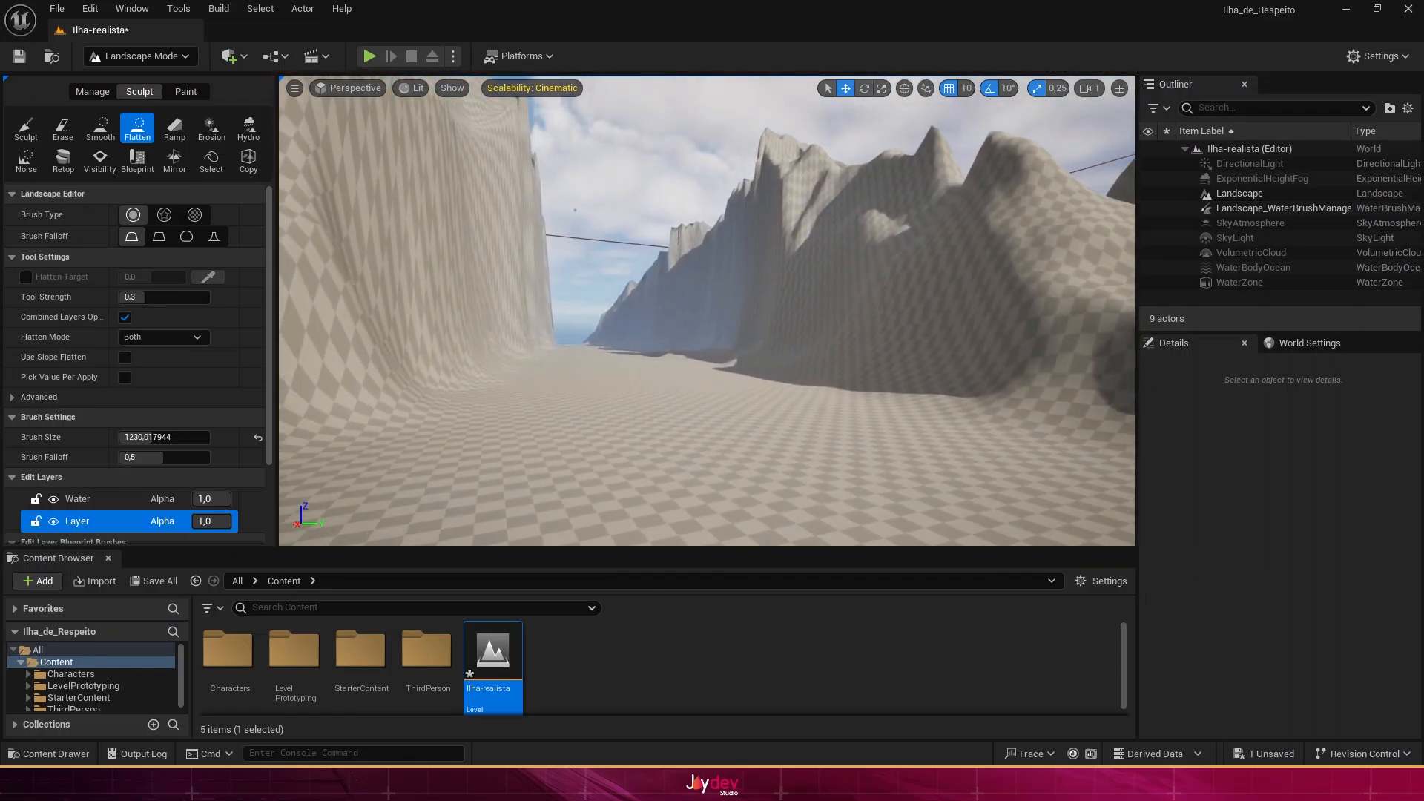
pyautogui.press('1')
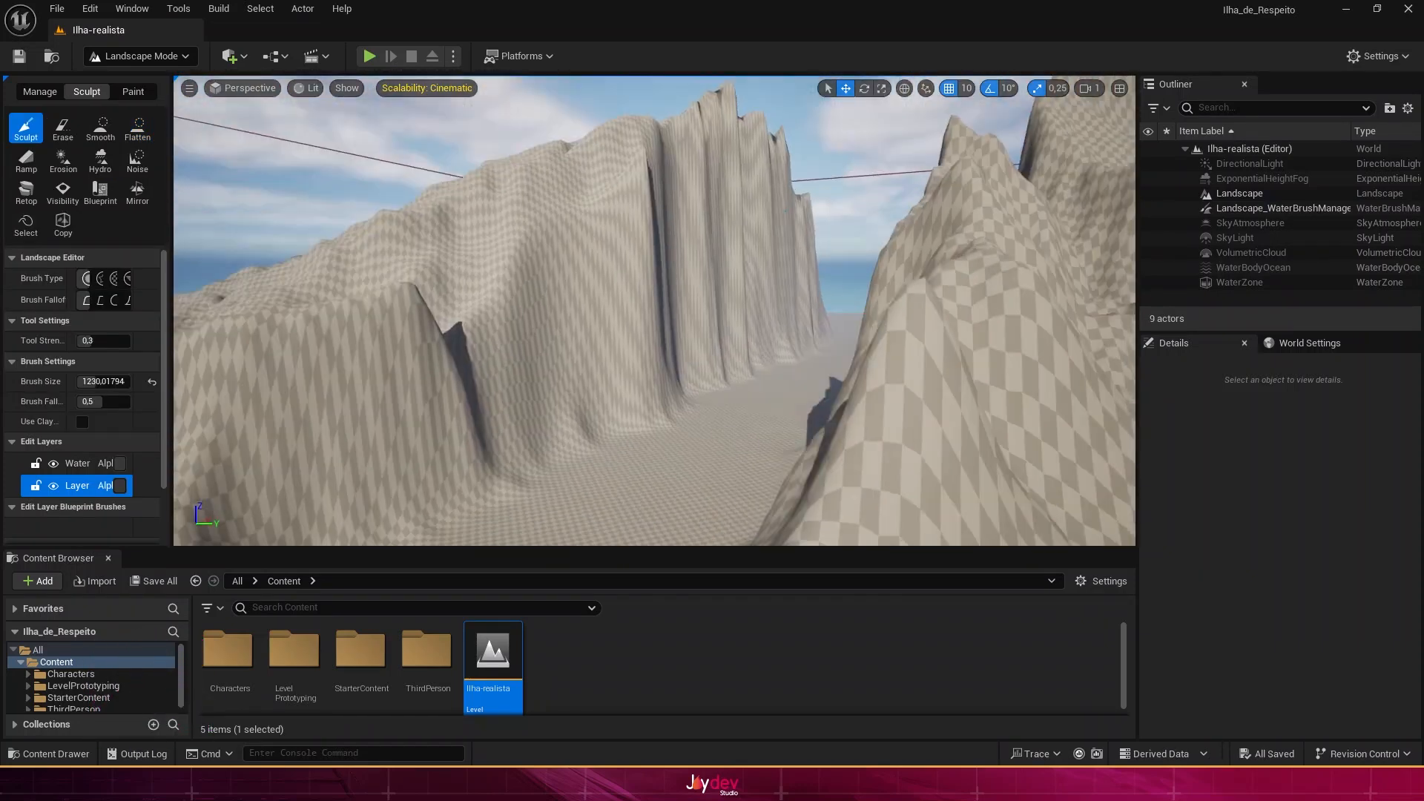
# Step: Save two further views of the valley as camera bookmarks 2 and 3
pyautogui.hotkey('ctrl', '2')
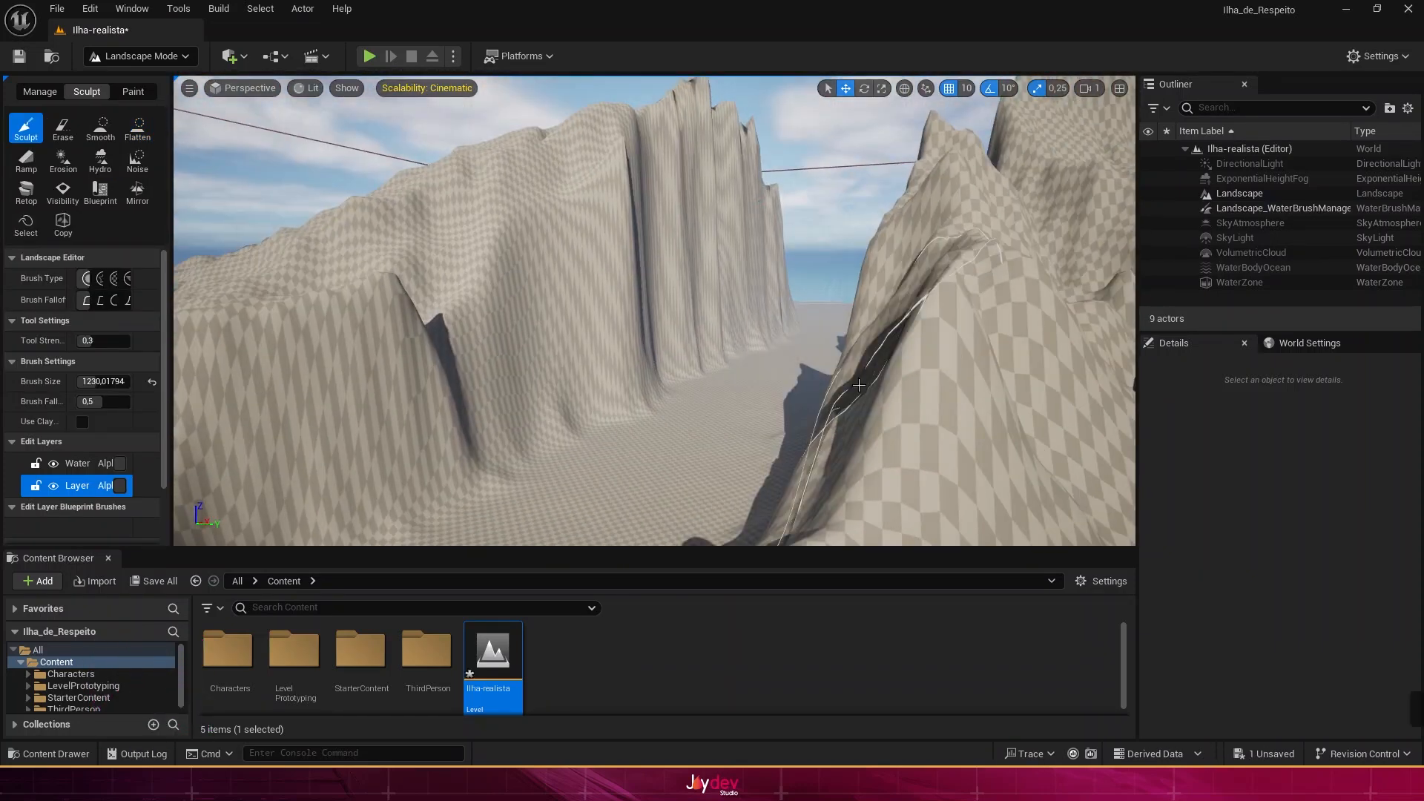
pyautogui.moveTo(858, 385)
pyautogui.mouseDown(button='right')
pyautogui.moveTo(927, 364)
pyautogui.moveTo(1053, 445)
pyautogui.moveTo(859, 385)
pyautogui.mouseUp(button='right')
pyautogui.hotkey('ctrl', '3')
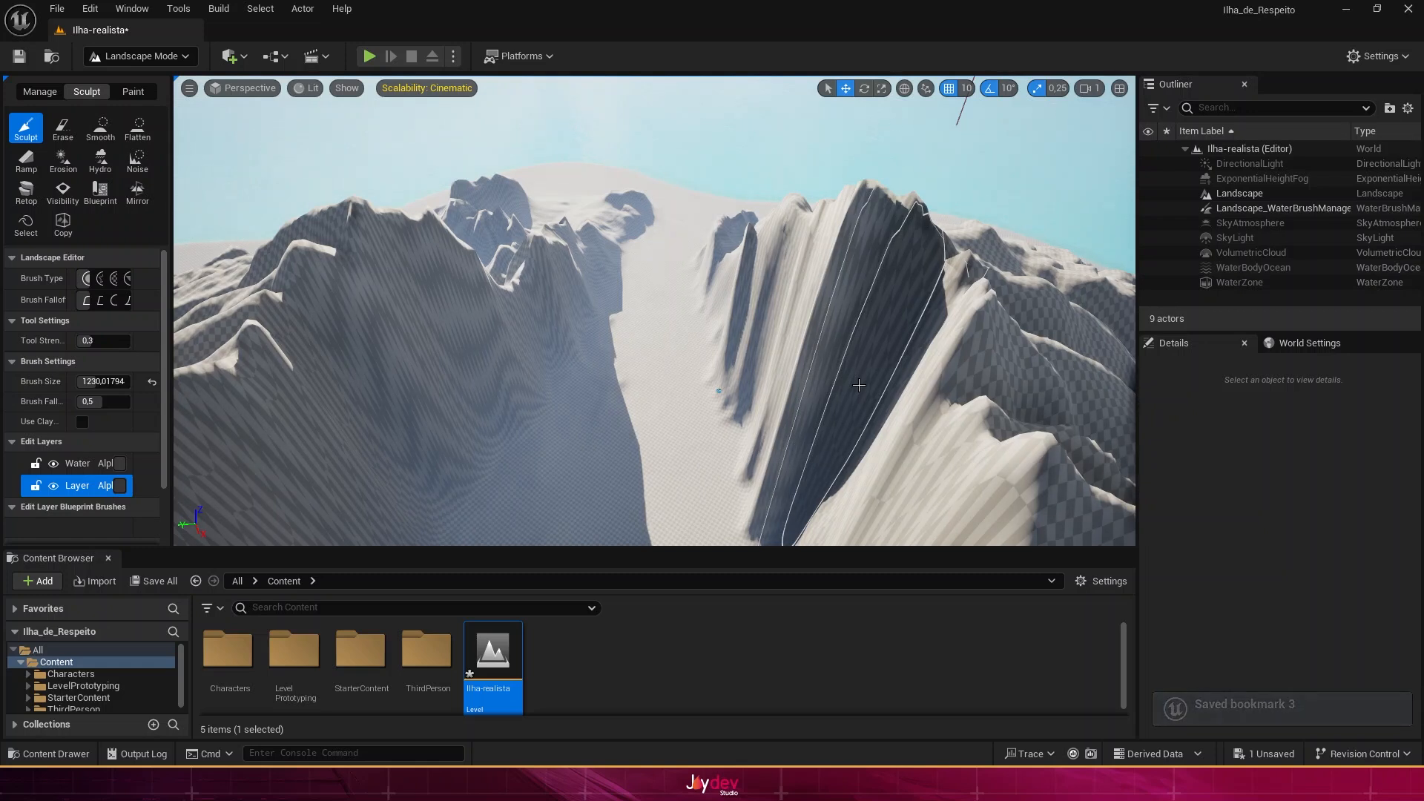
# Step: Check camera bookmarks 1, 2 and 3 by jumping to each and looking around the valley
pyautogui.press('1')
pyautogui.press('2')
pyautogui.press('3')
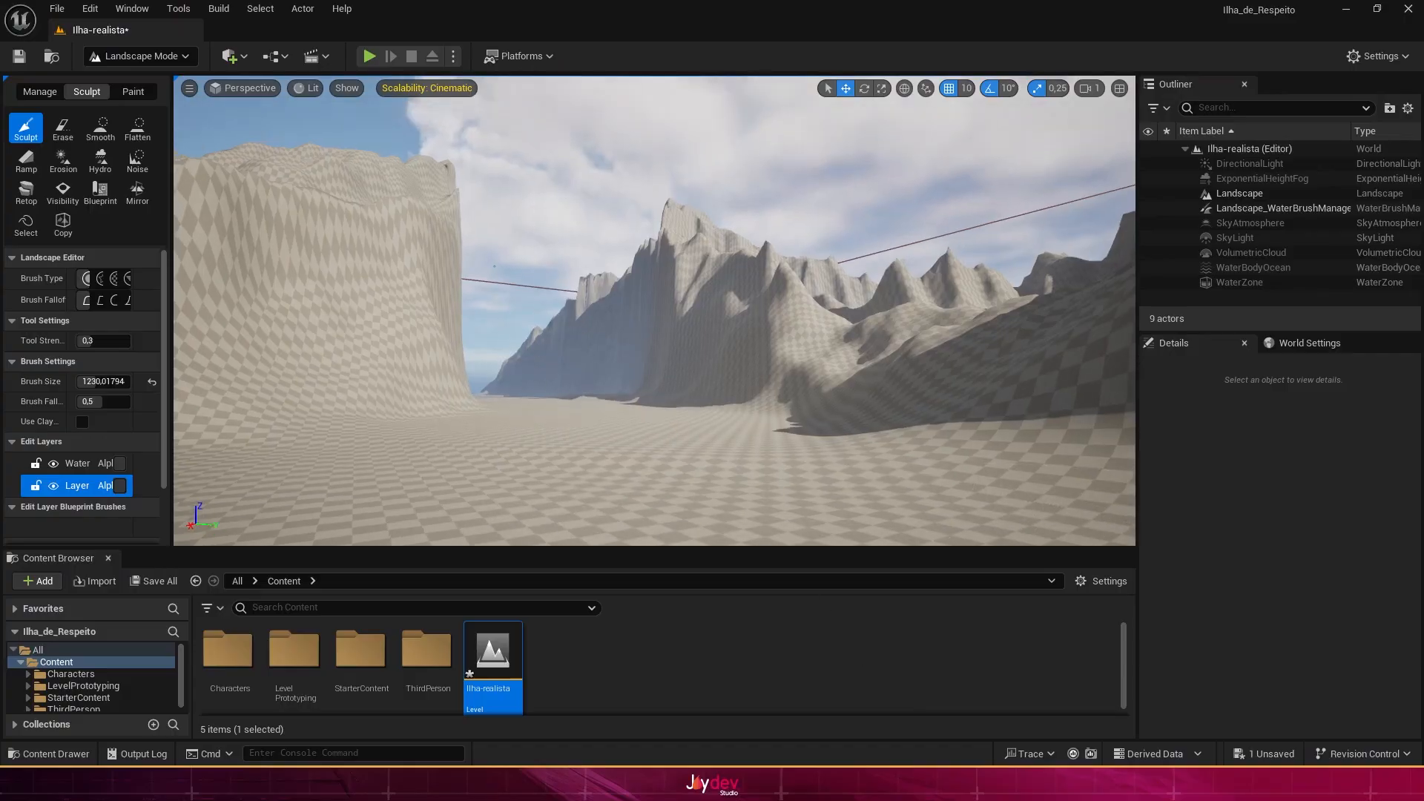
pyautogui.moveTo(654, 311); pyautogui.dragTo(519, 297, button='right')
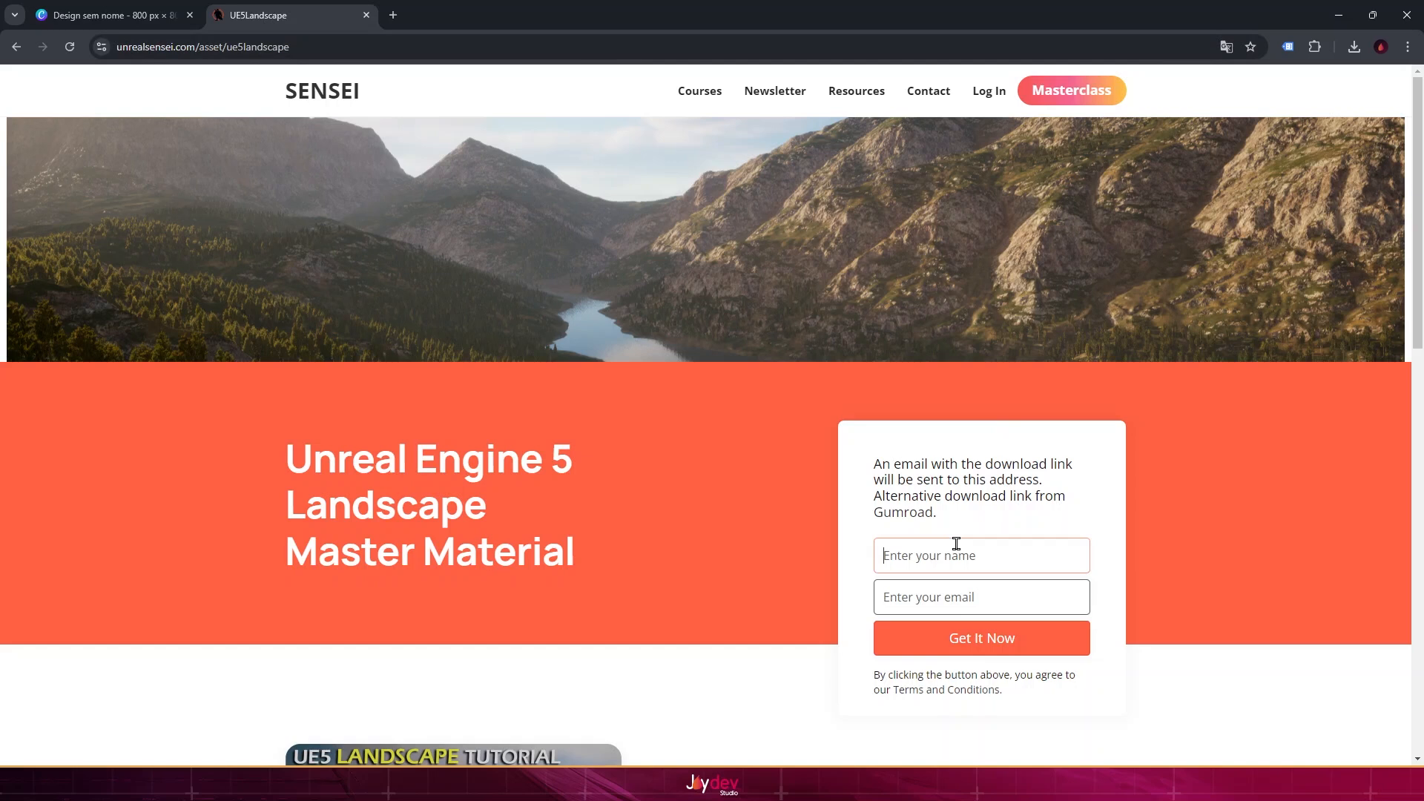
# Step: In the browser, review Unreal Sensei's UE5 Landscape Master Material page and fill in the download form's name and e-mail
pyautogui.scroll(-10, 728, 510)
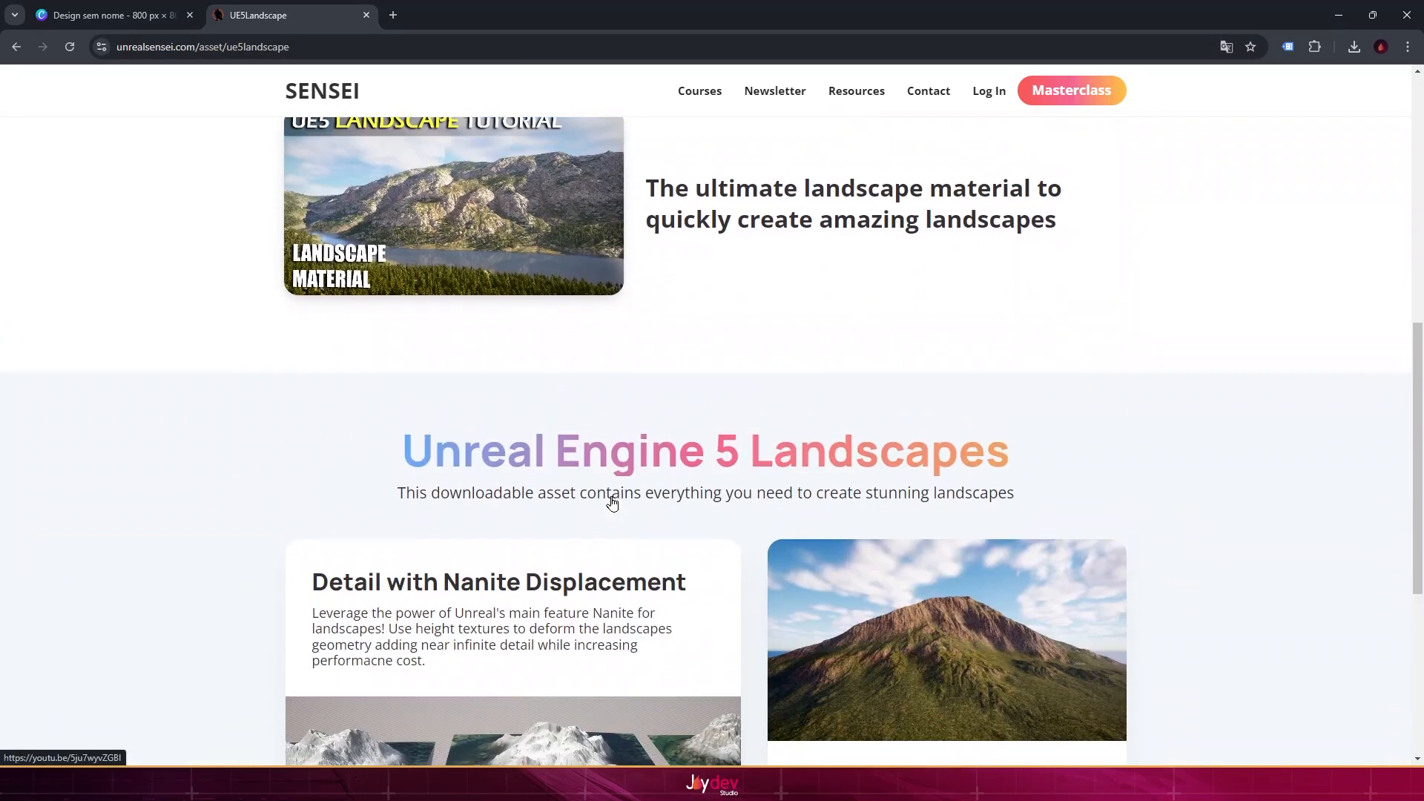
pyautogui.scroll(-1, 613, 502)
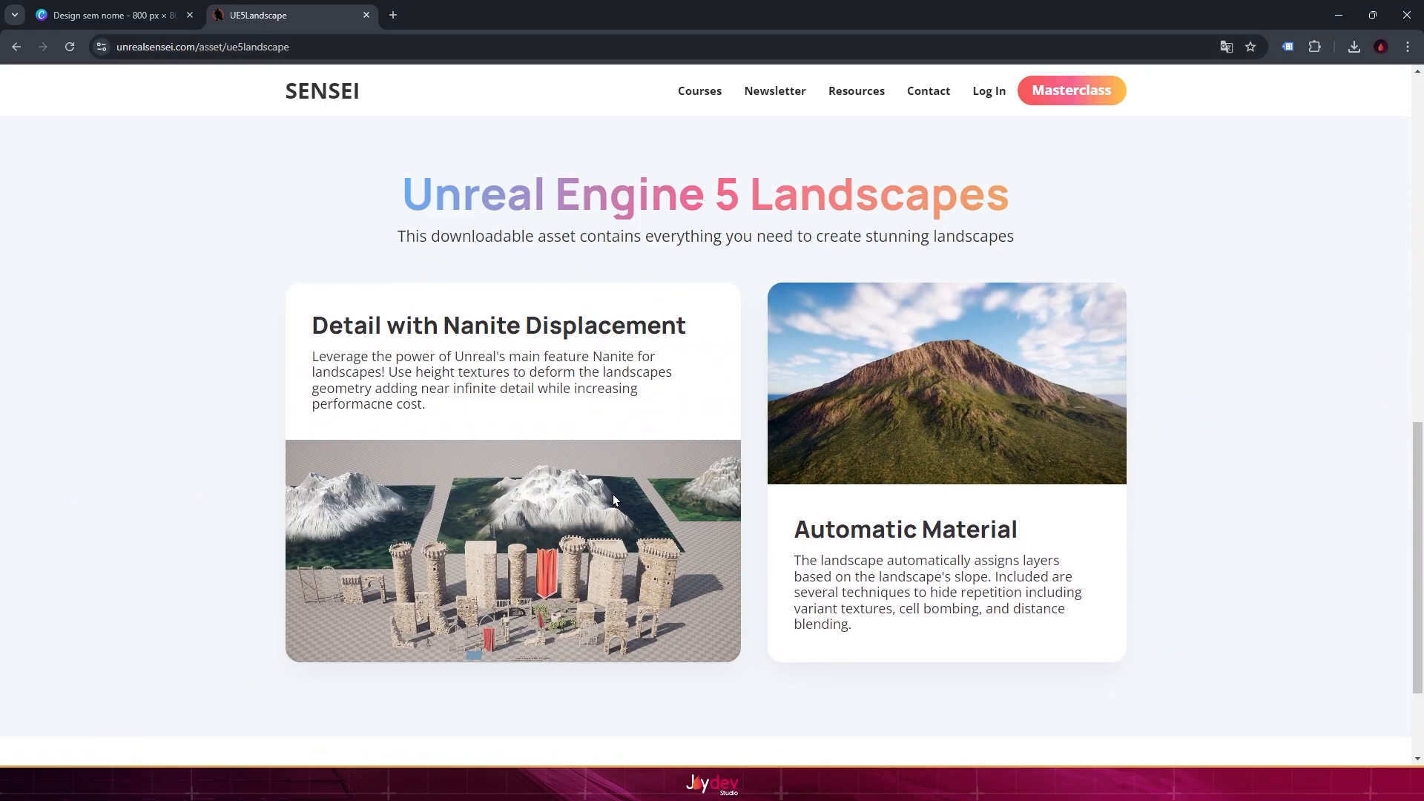
pyautogui.scroll(11, 612, 494)
pyautogui.click(939, 406)
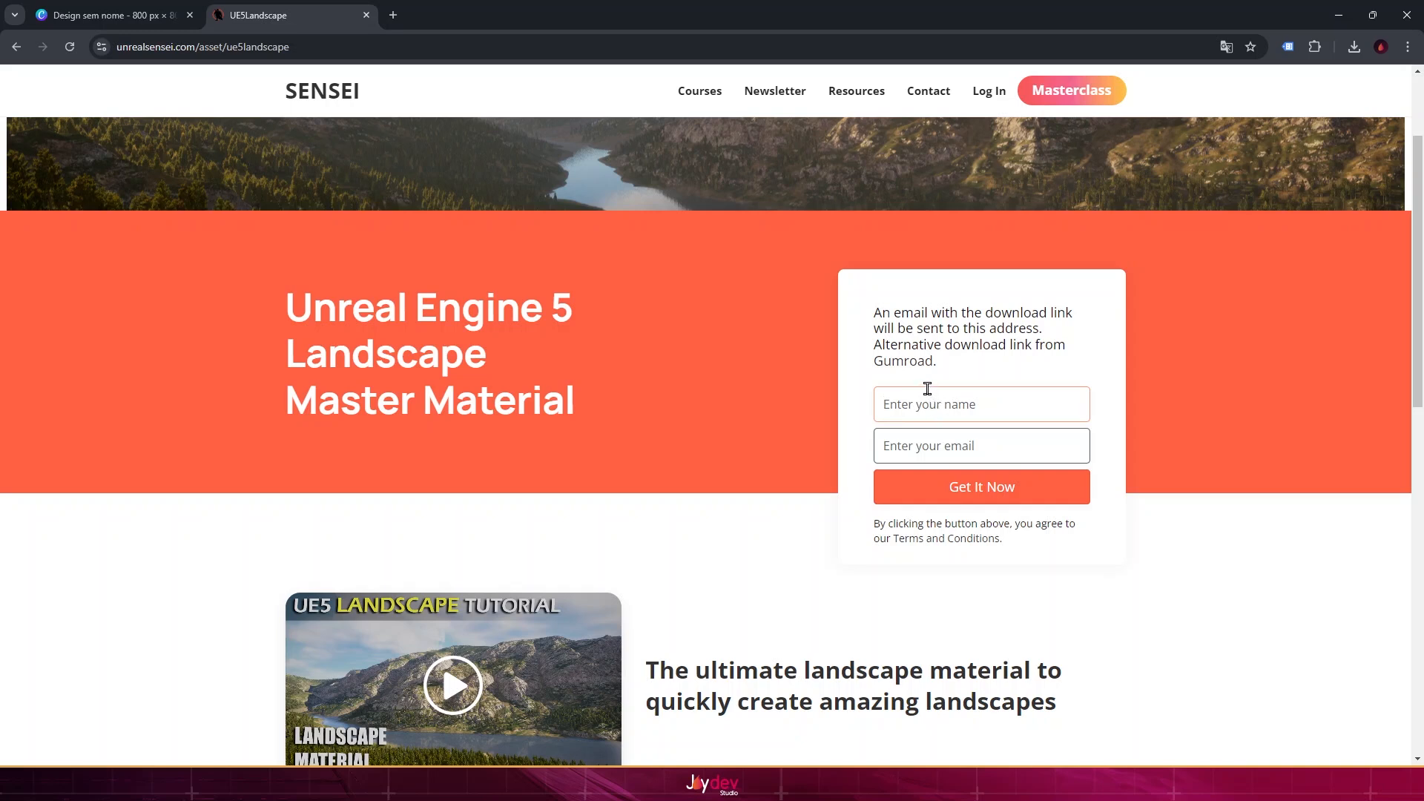
pyautogui.write('JoyDev')
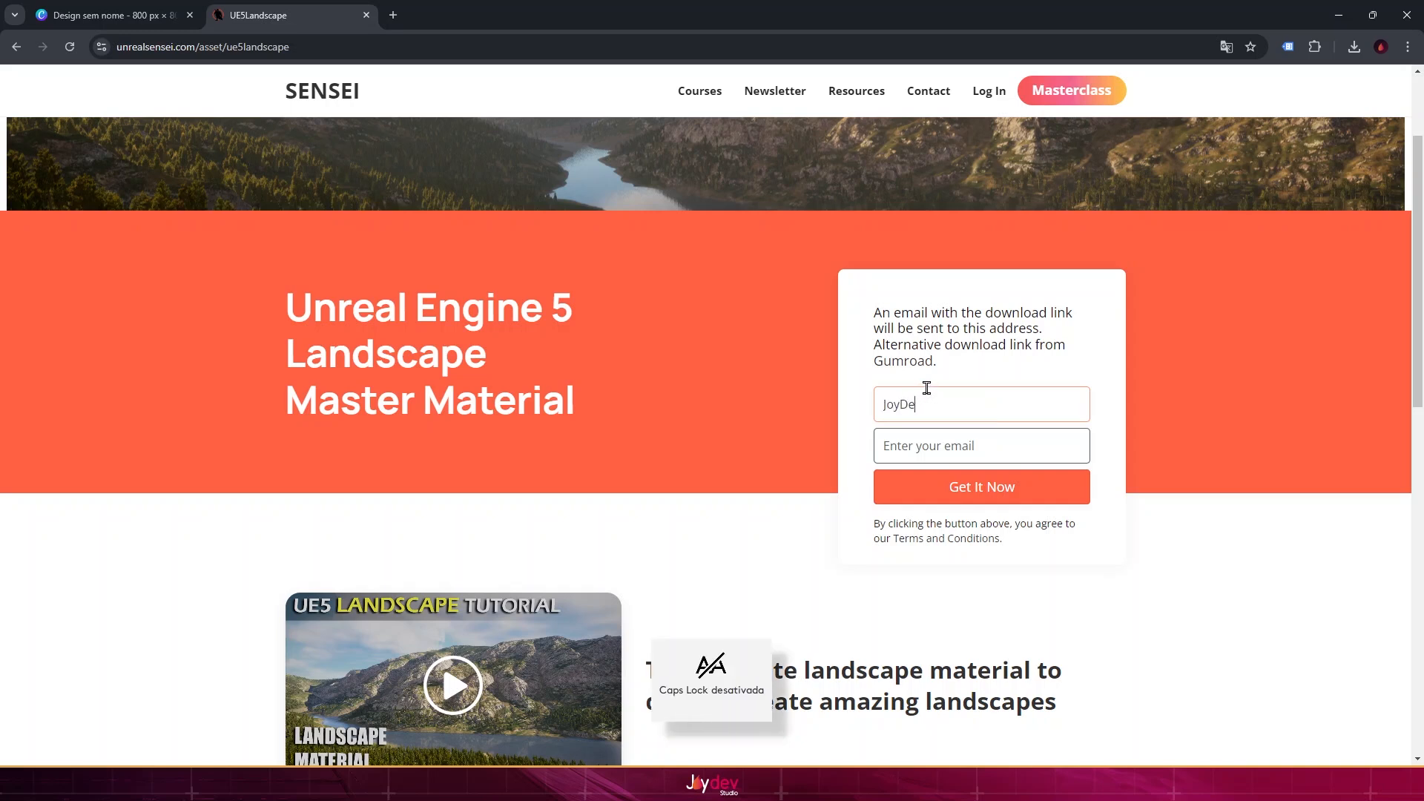
pyautogui.click(911, 448)
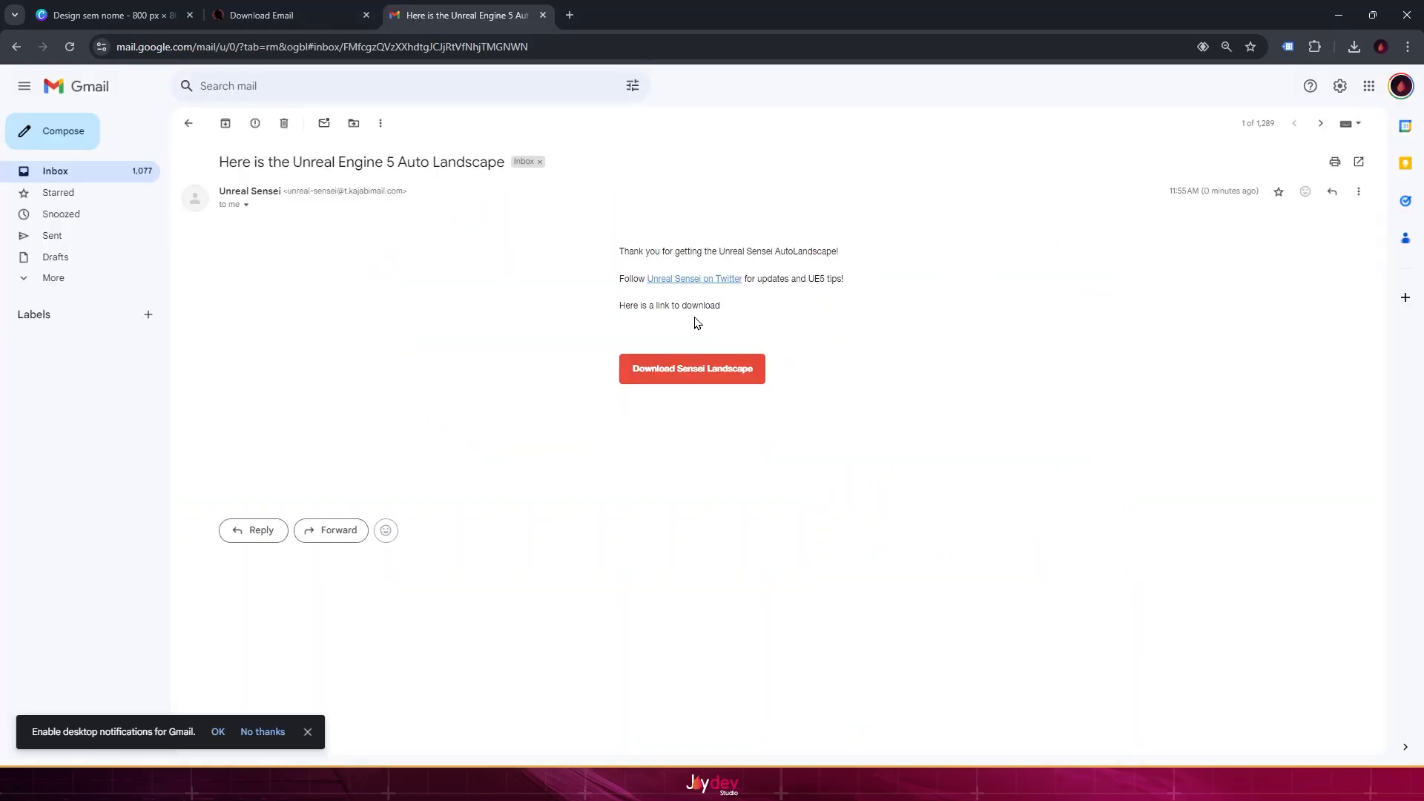
# Step: Follow the Sensei Landscape link in the received e-mail and download the UE5Landscape_v3 zip file
pyautogui.click(689, 363)
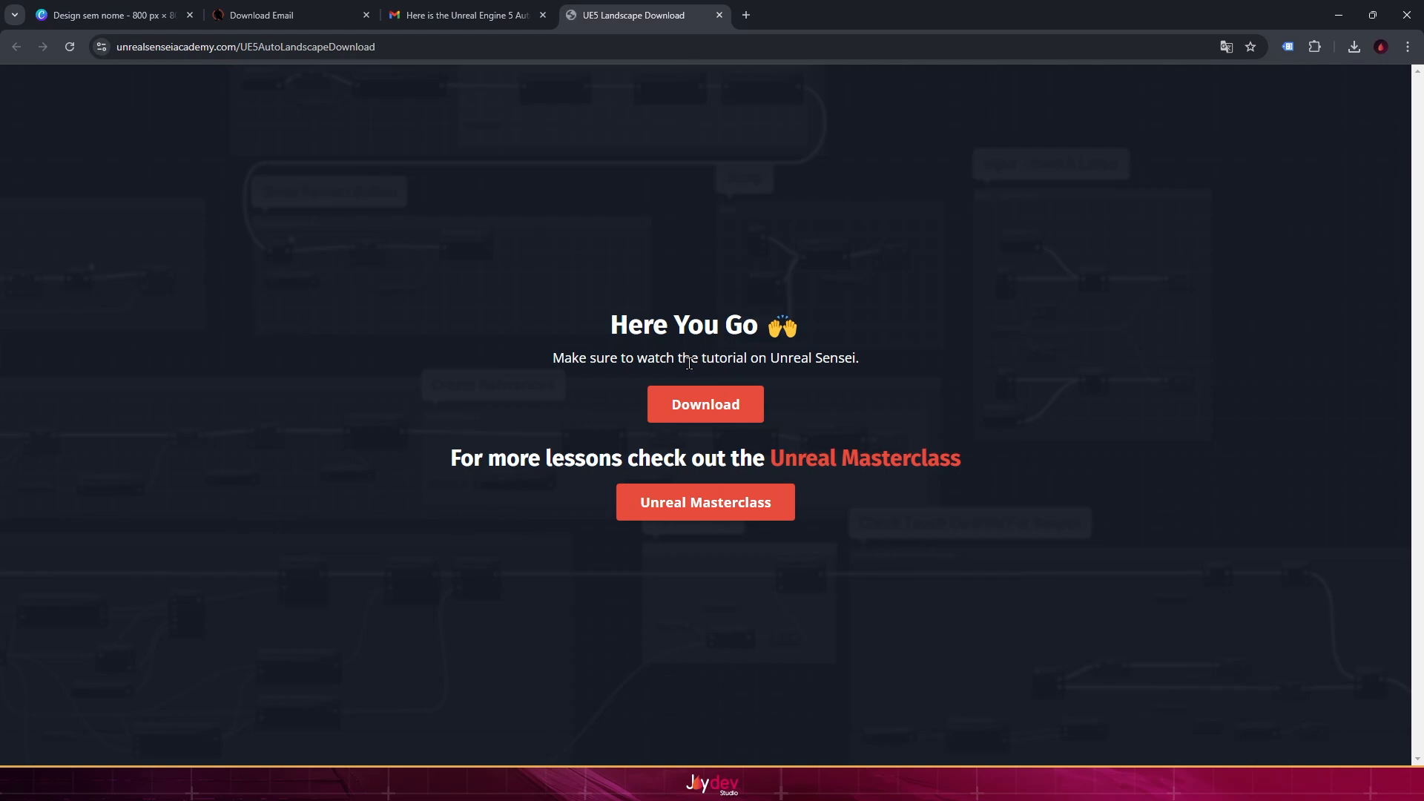
pyautogui.click(691, 407)
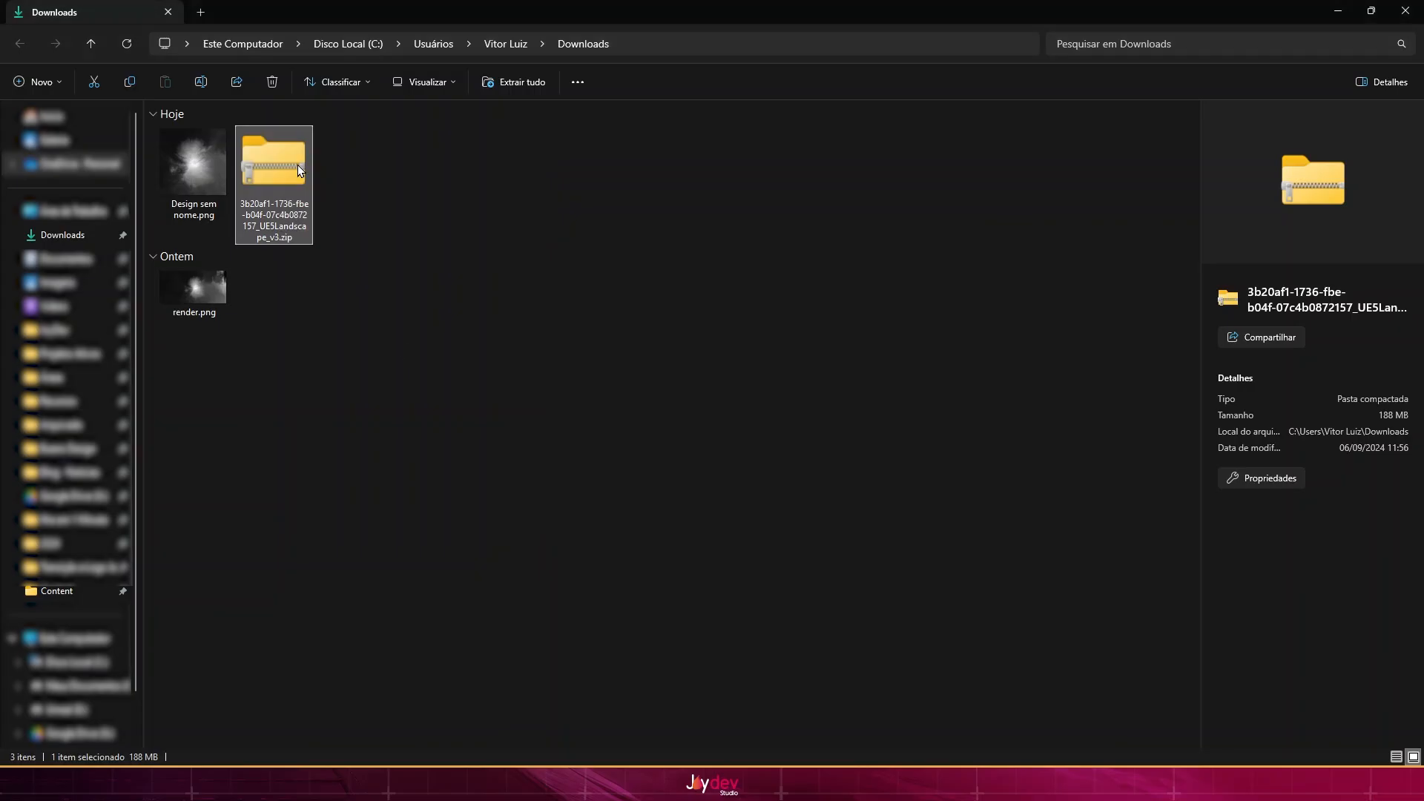
# Step: Extract the downloaded UE5Landscape_v3 zip into its own folder in Downloads
pyautogui.rightClick(297, 164)
pyautogui.click(393, 331)
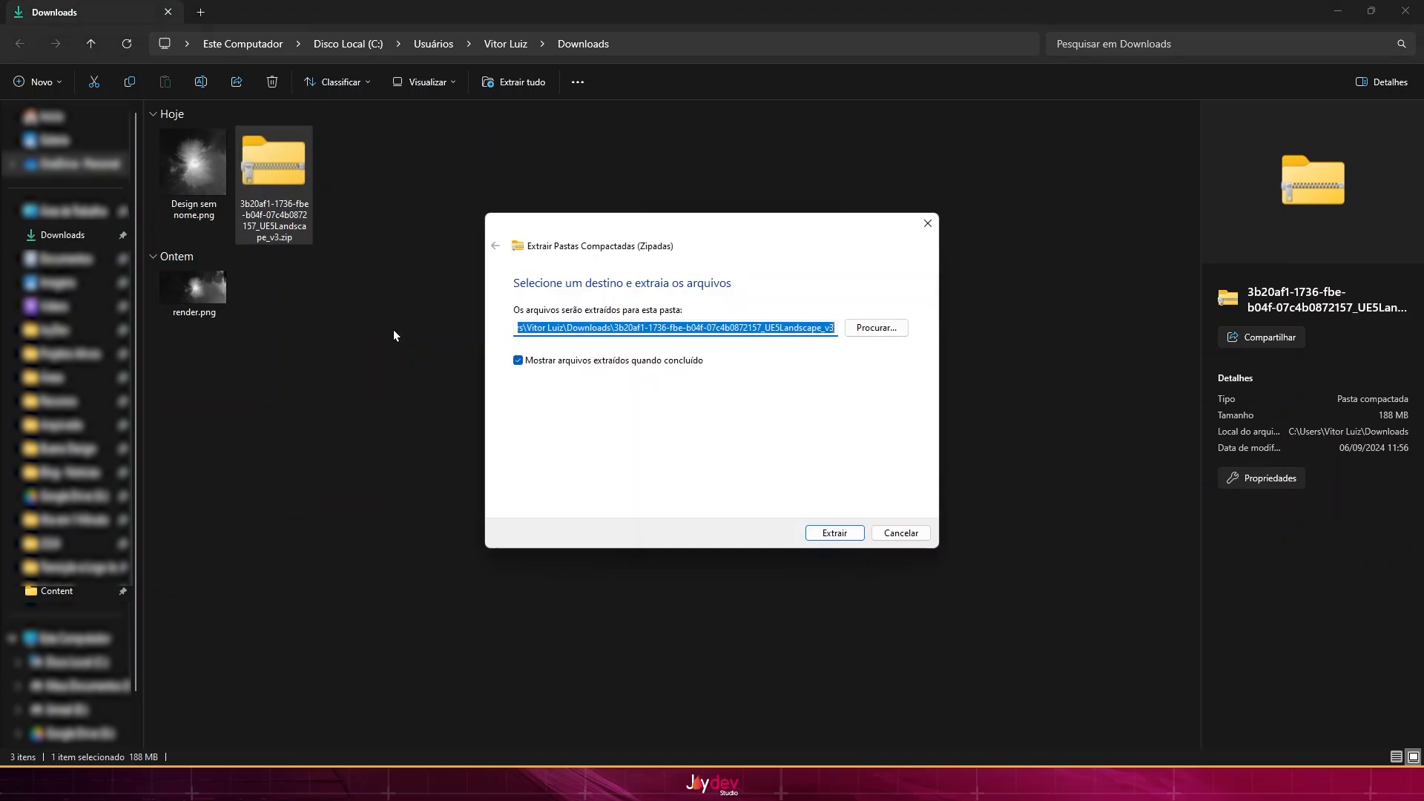
pyautogui.click(818, 535)
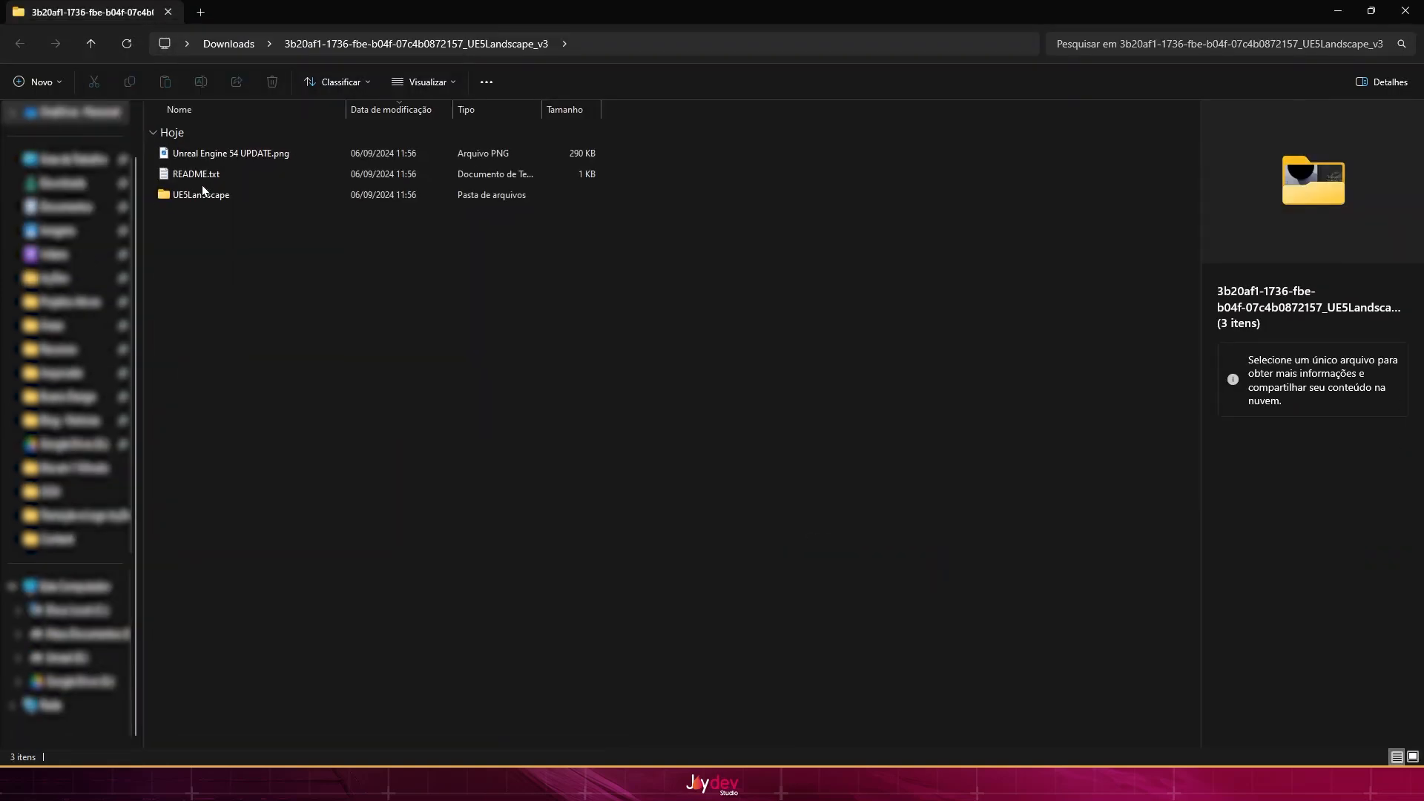
# Step: Copy the Landscape, Megascans and Example folders from the extracted UE5Landscape/Content folder
pyautogui.doubleClick(201, 190)
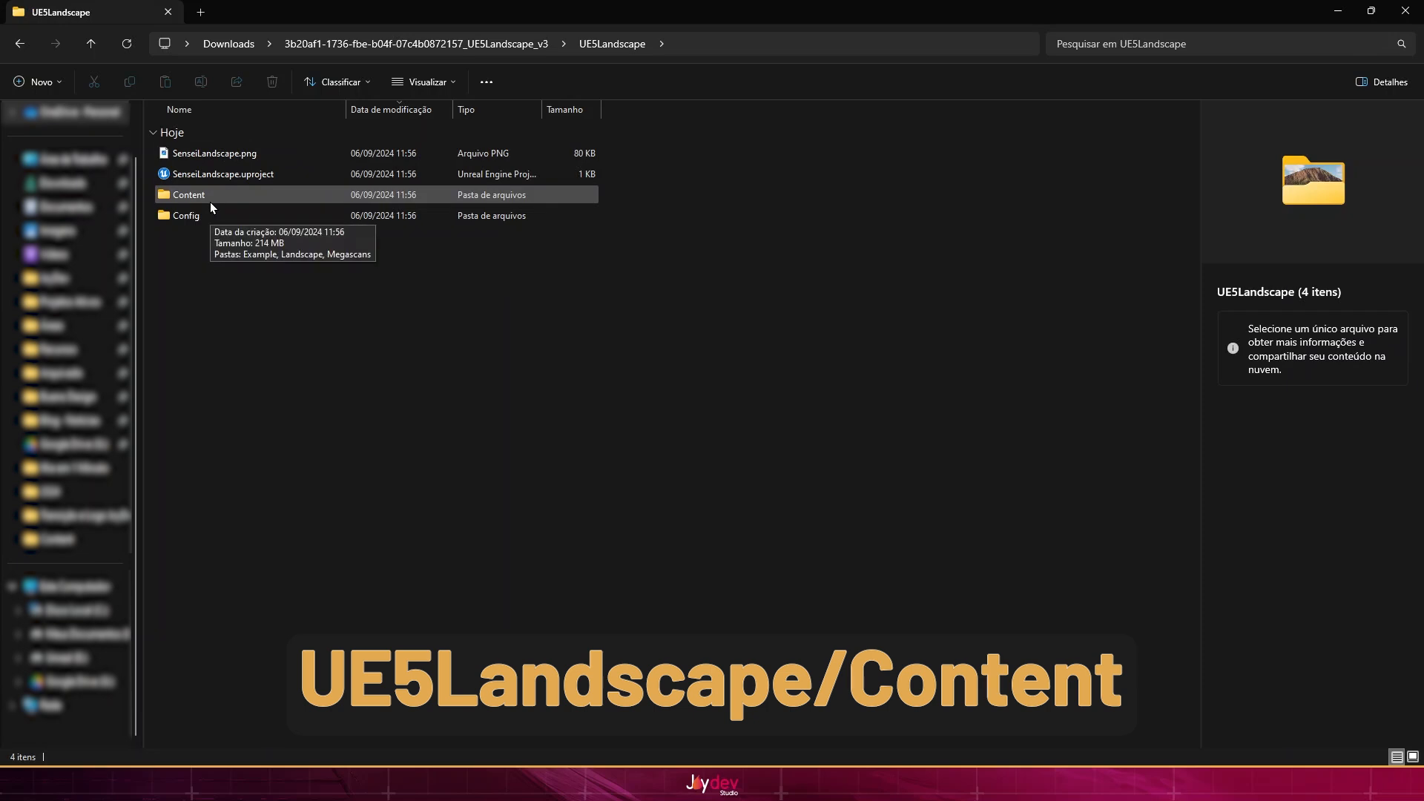
pyautogui.doubleClick(211, 201)
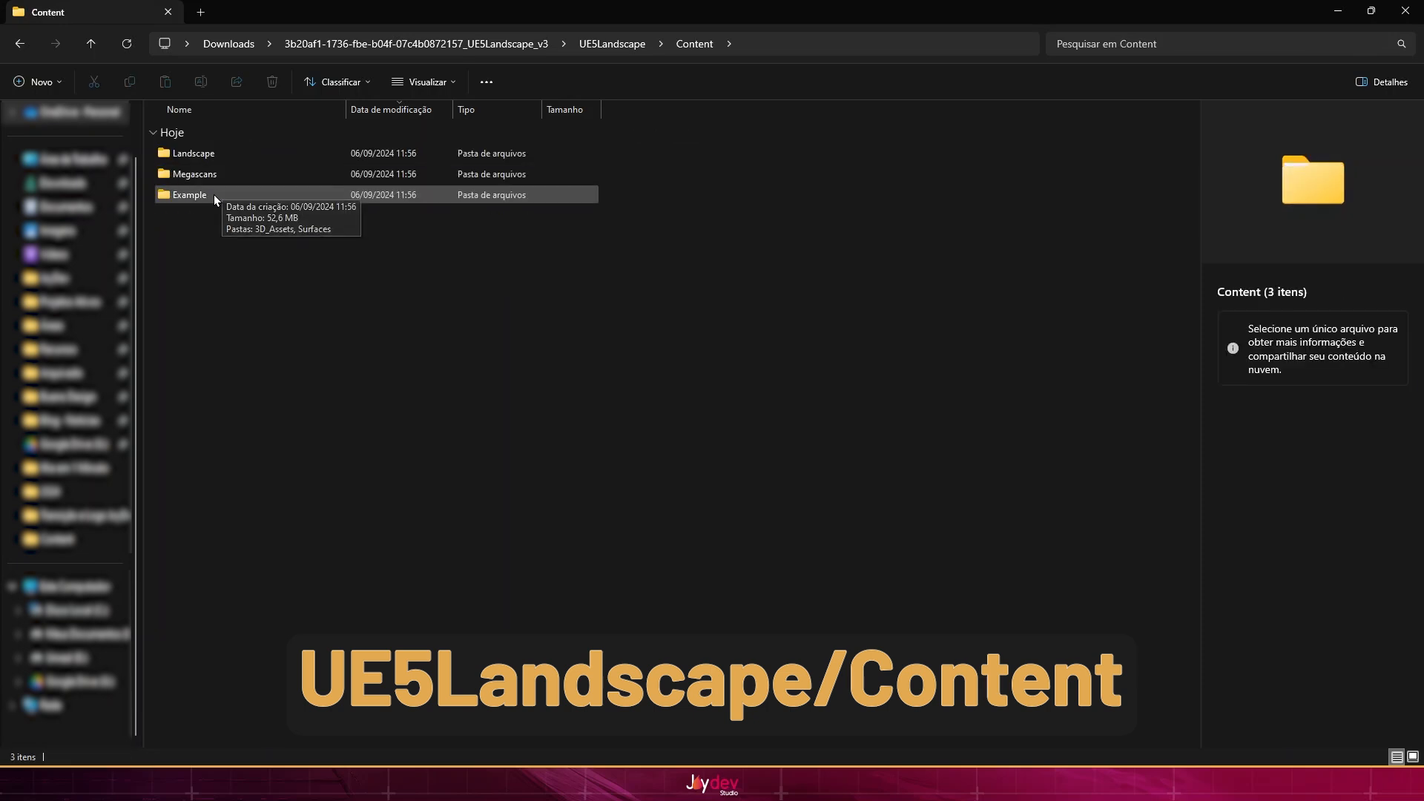
pyautogui.moveTo(191, 230); pyautogui.dragTo(215, 152)
pyautogui.hotkey('ctrl', 'c')
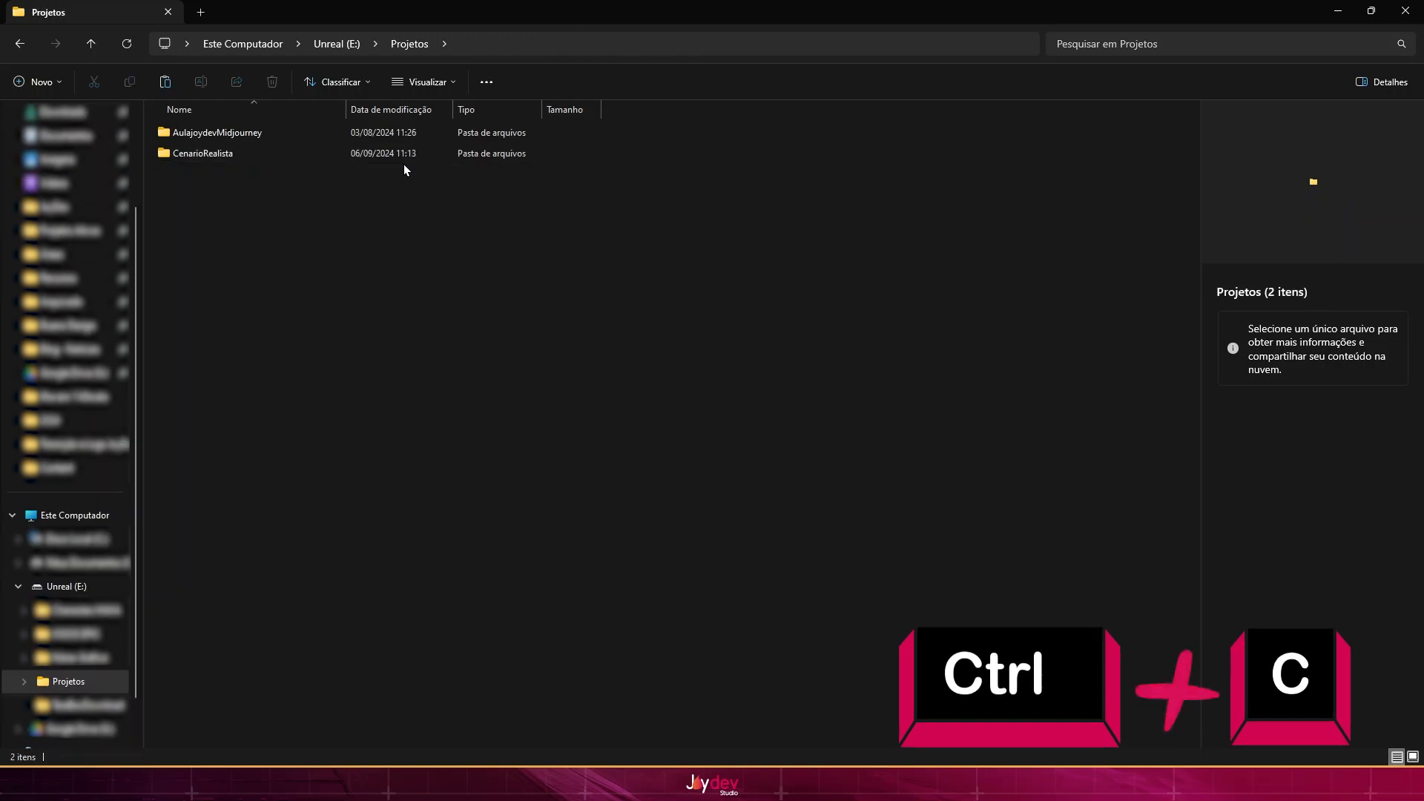
# Step: Paste the three copied folders into the Content folder of the CenarioRealista project under Projetos on drive E
pyautogui.doubleClick(372, 157)
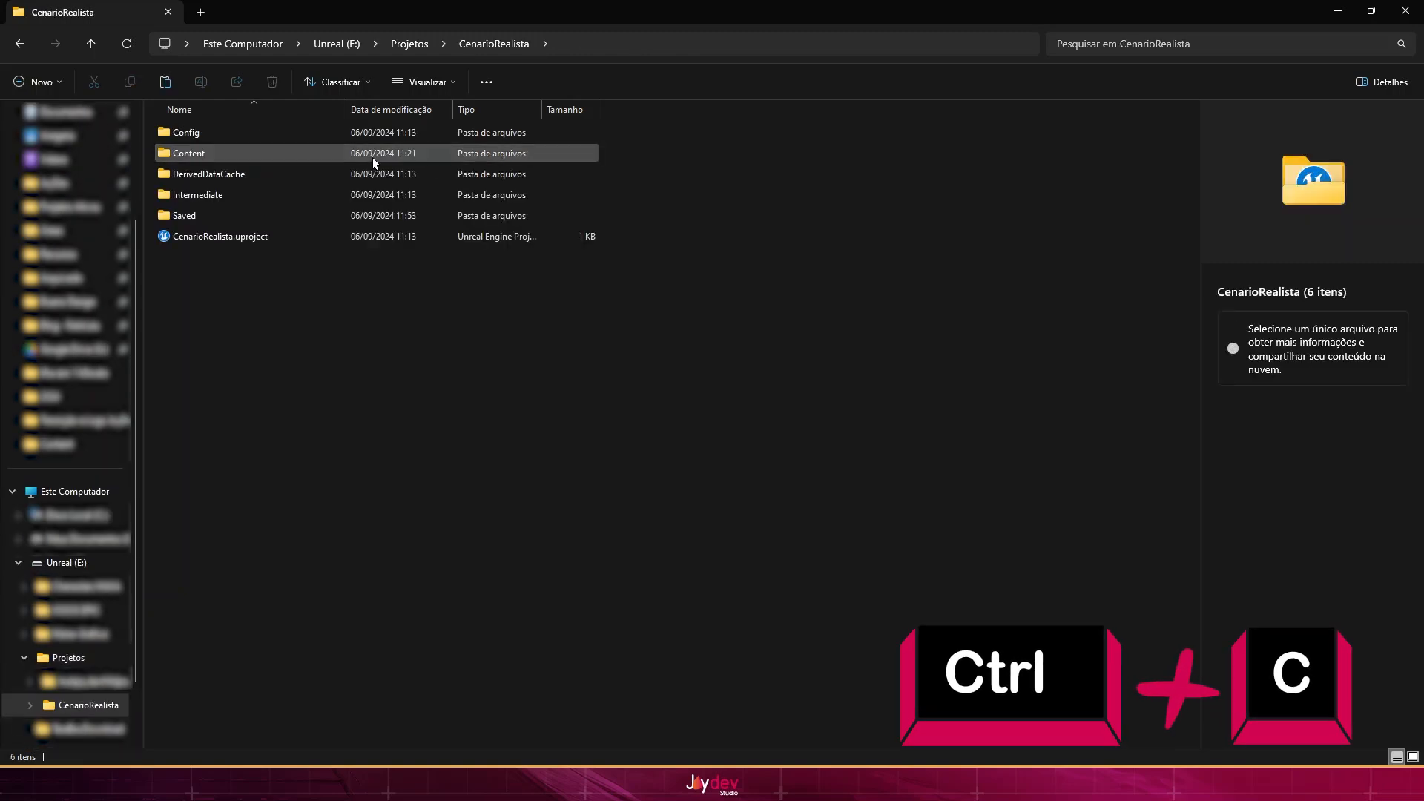
pyautogui.doubleClick(372, 157)
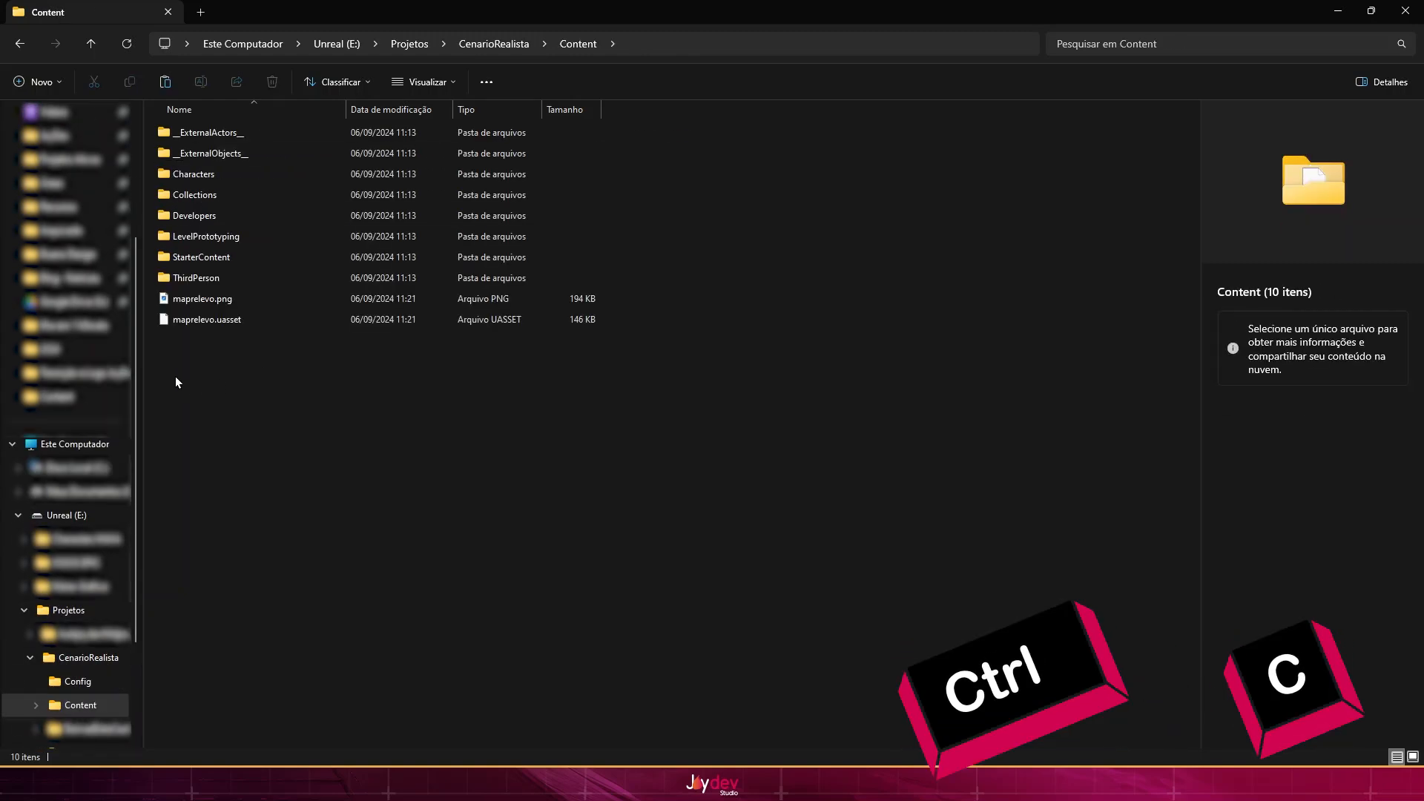
pyautogui.rightClick(330, 448)
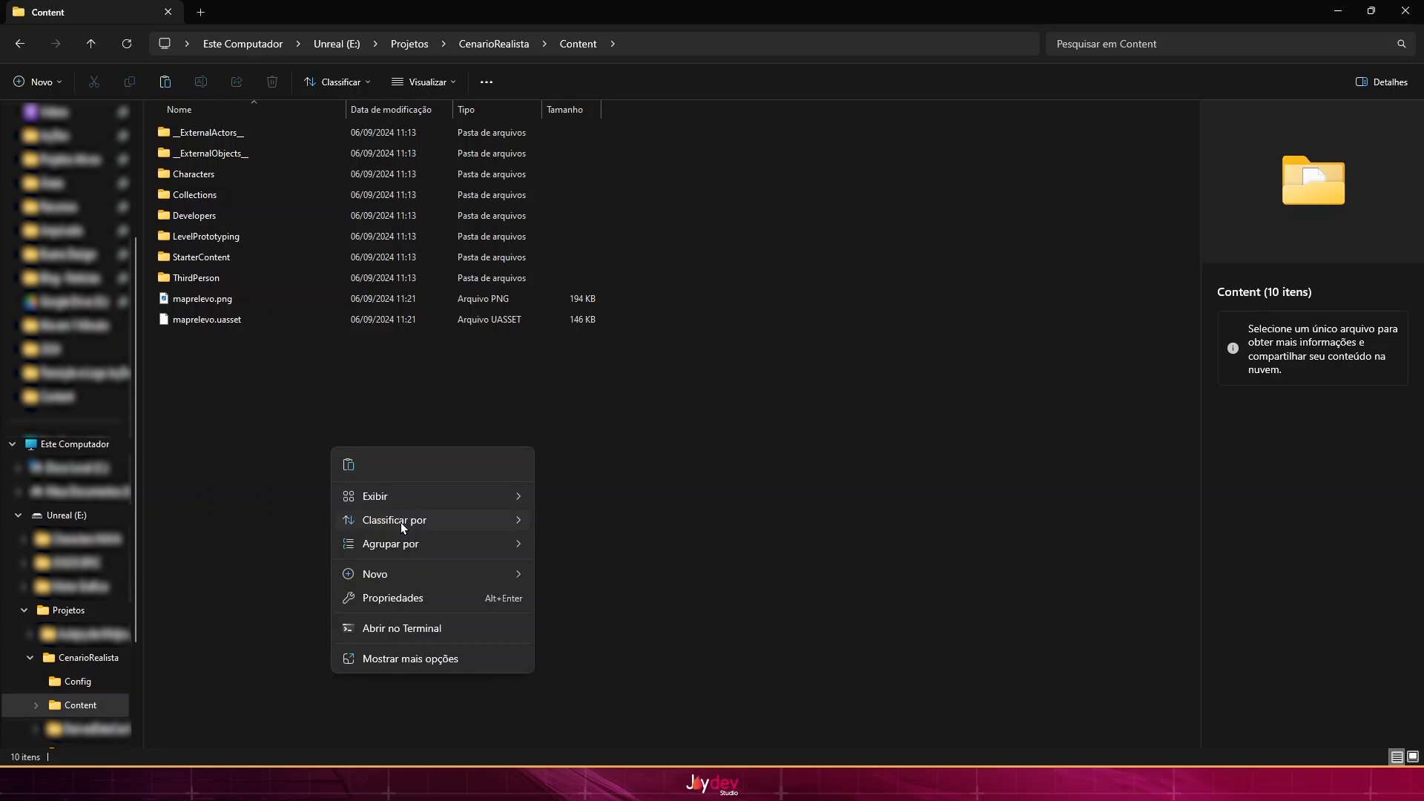
pyautogui.hotkey('ctrl', 'v')
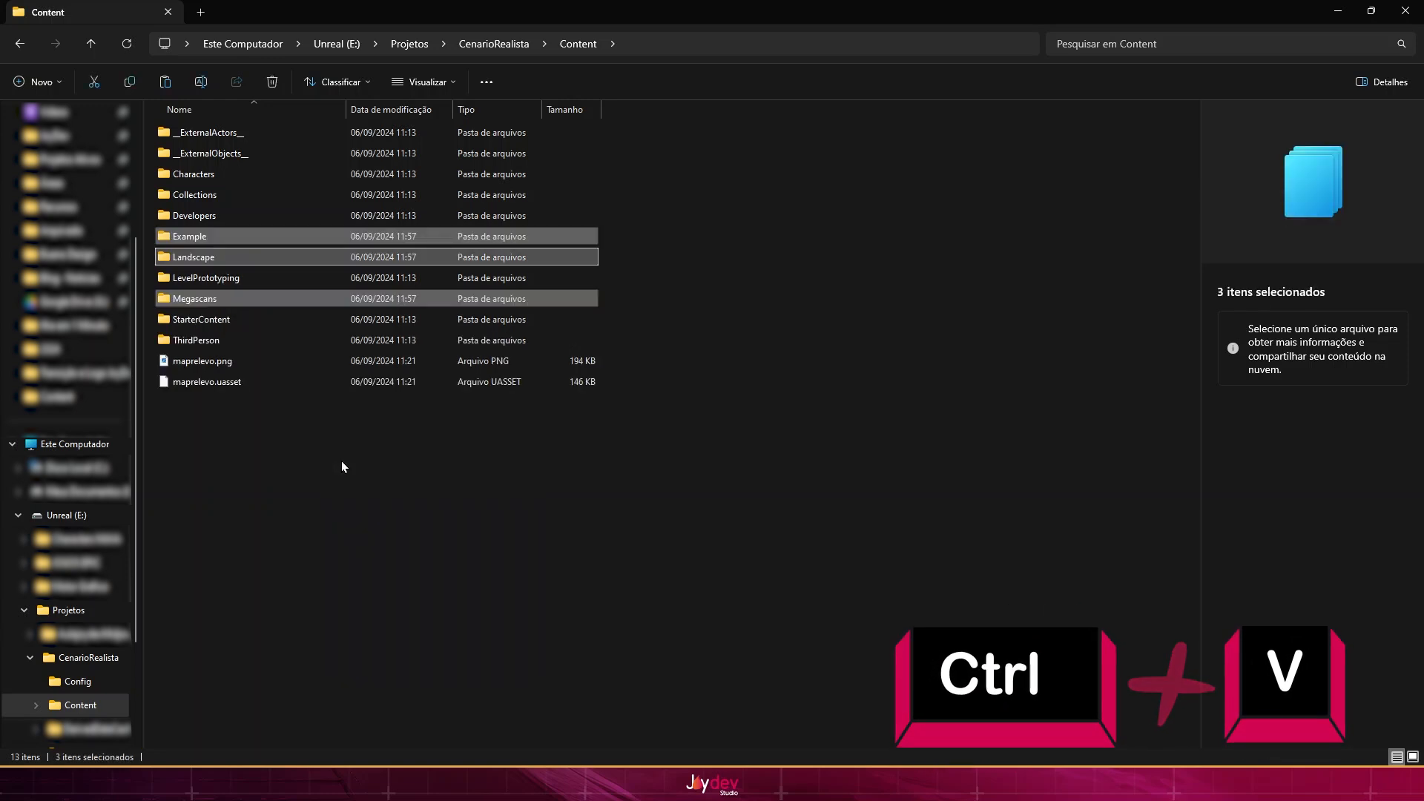
pyautogui.click(342, 462)
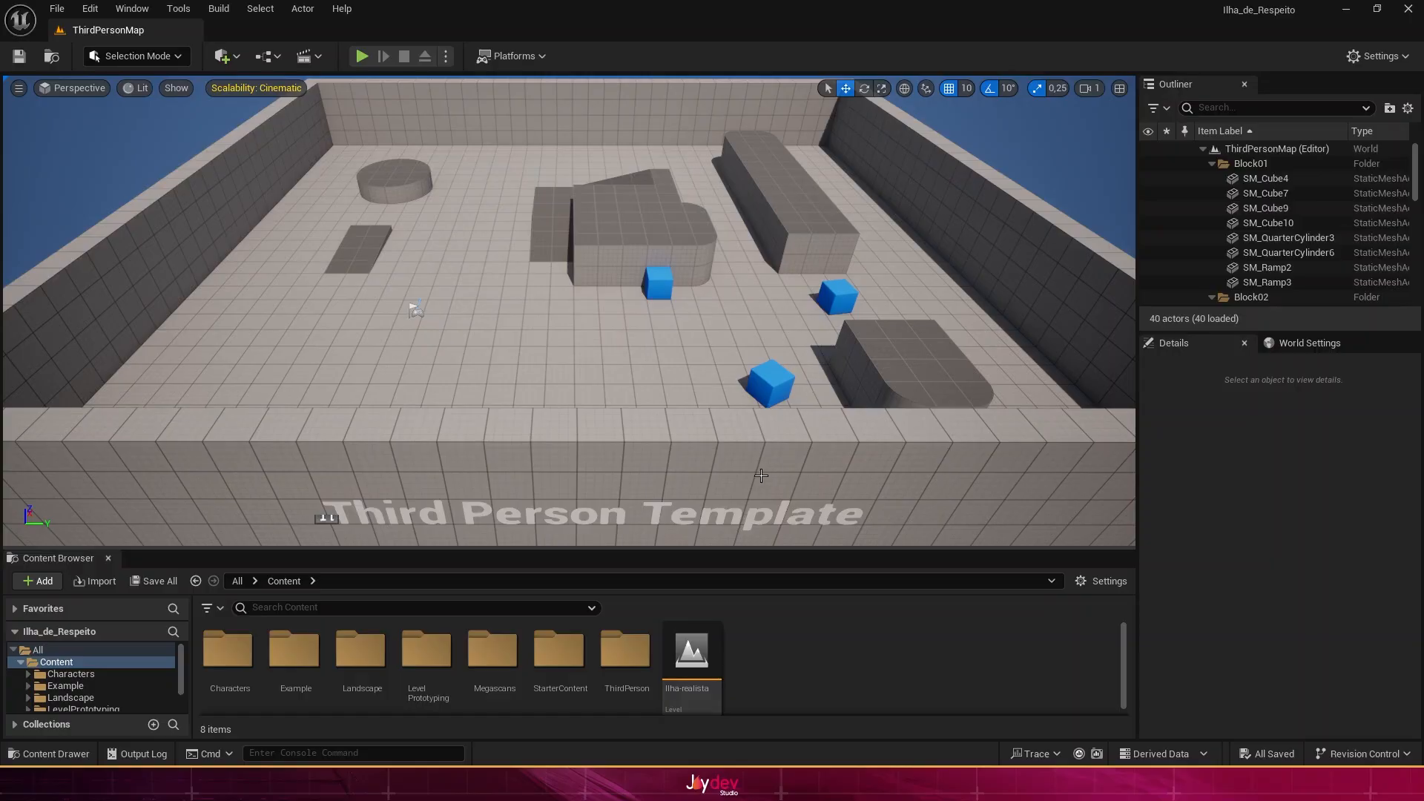
# Step: In Unreal Editor, open the Ilha-realista level and select the imported Example folder in the project's content
pyautogui.doubleClick(686, 656)
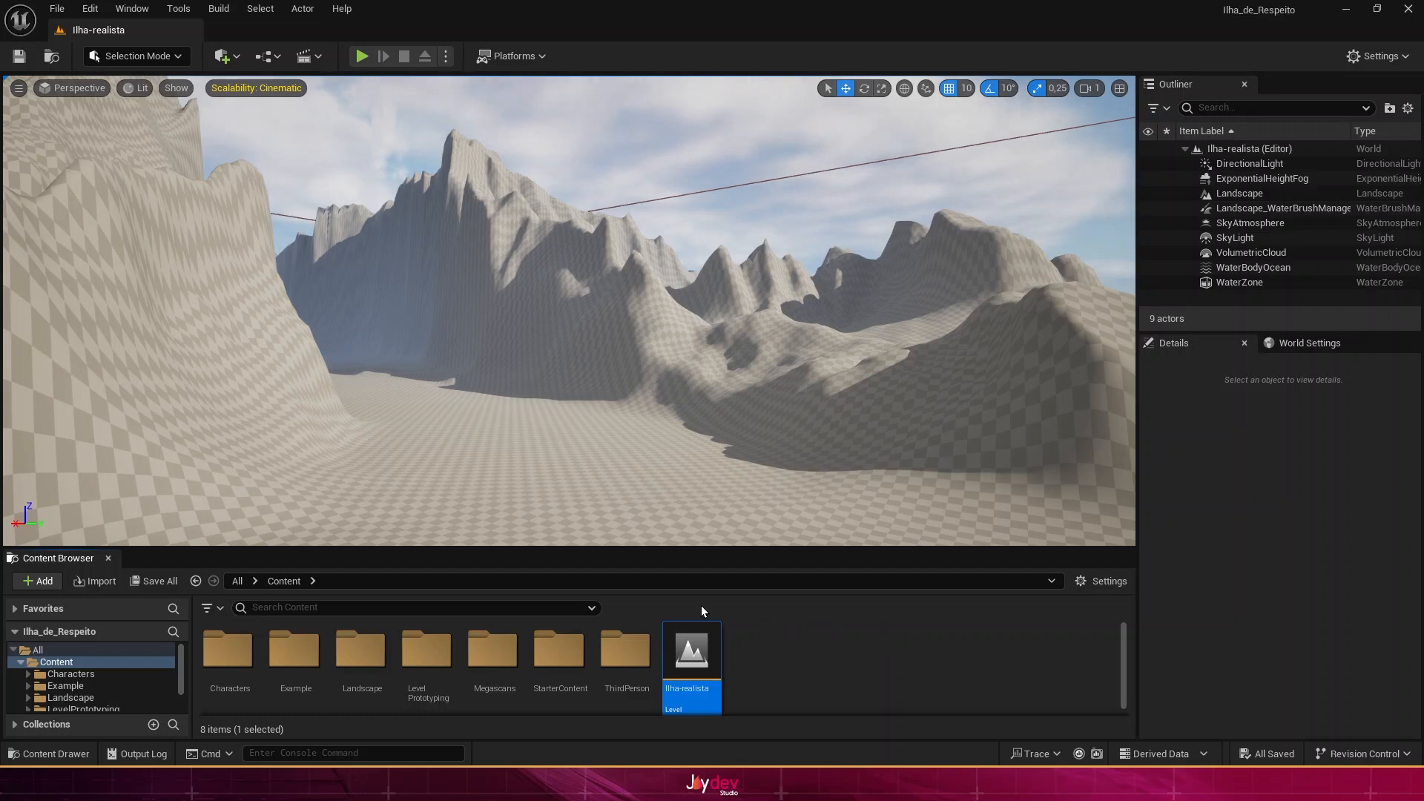
pyautogui.click(296, 647)
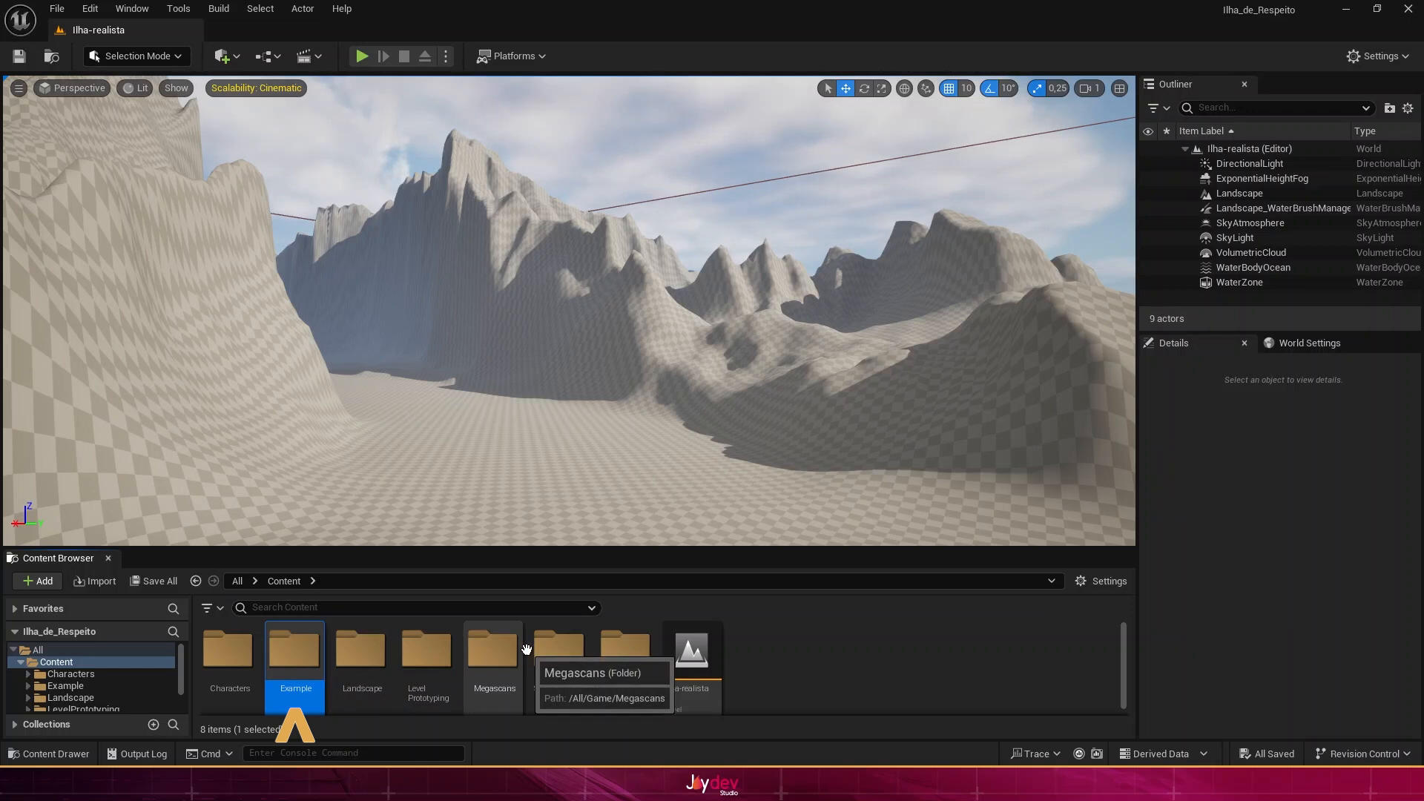
# Step: Open the Materials folder inside Content > Example and select the M_Landscape_NaniteEx material instance
pyautogui.click(504, 654)
pyautogui.click(346, 668)
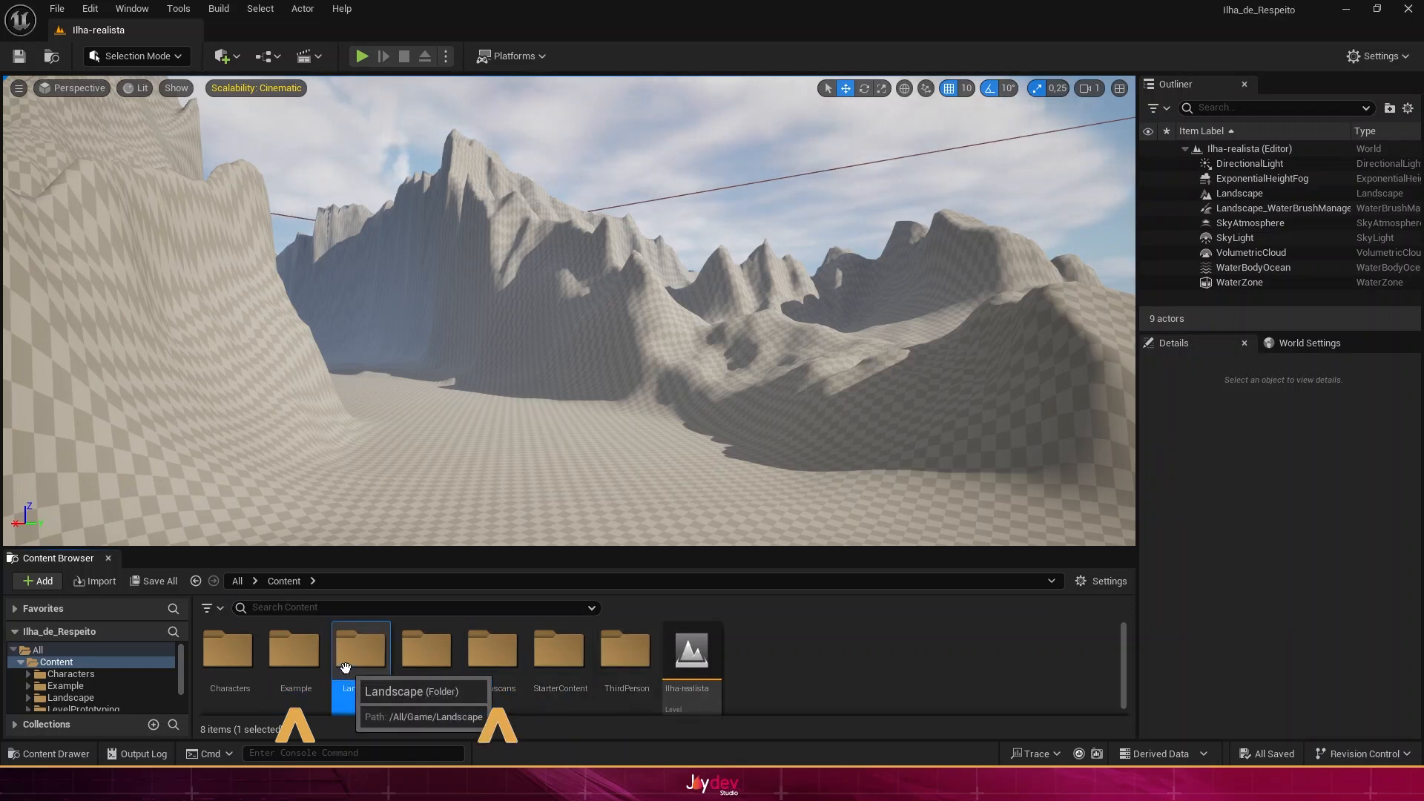
pyautogui.moveTo(745, 484); pyautogui.dragTo(716, 459, button='right')
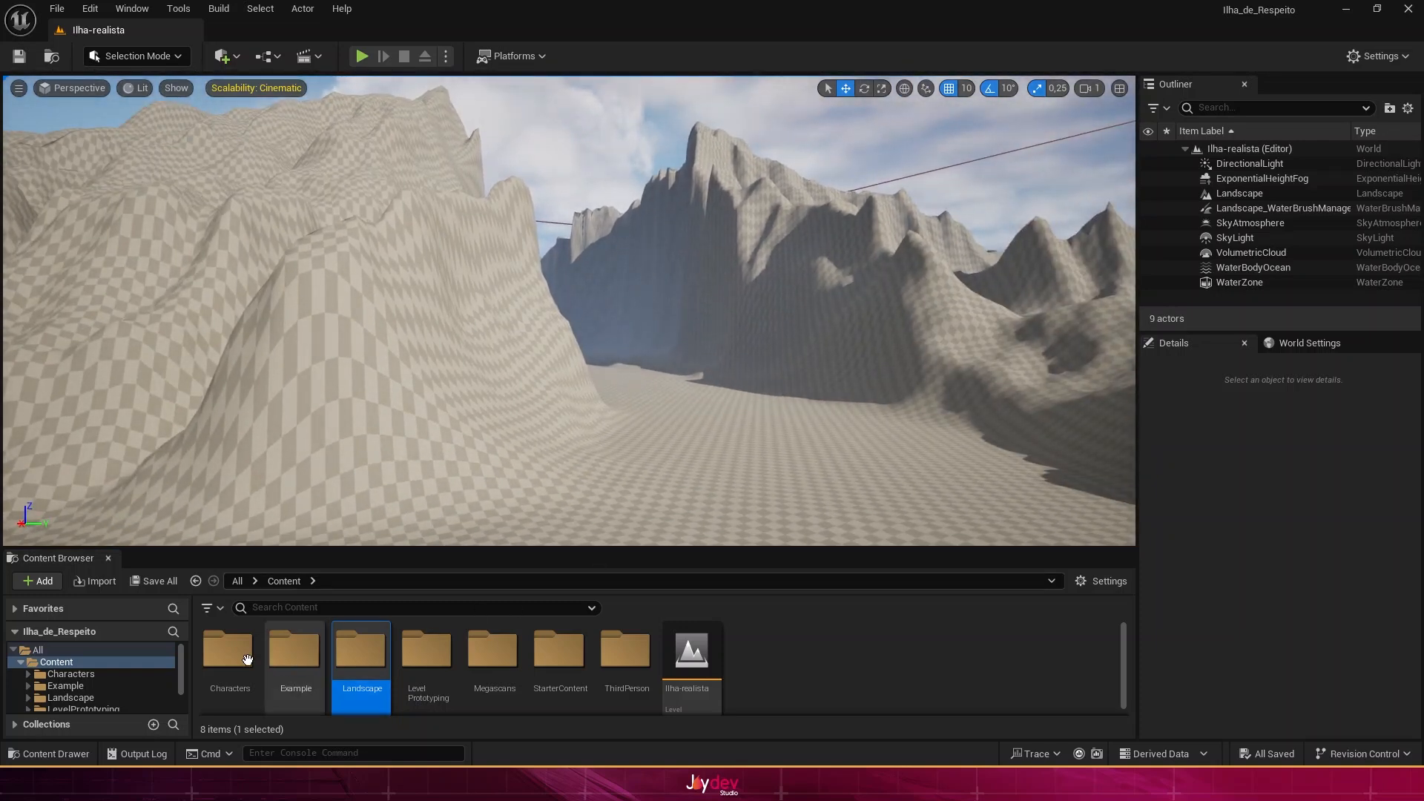
pyautogui.click(122, 649)
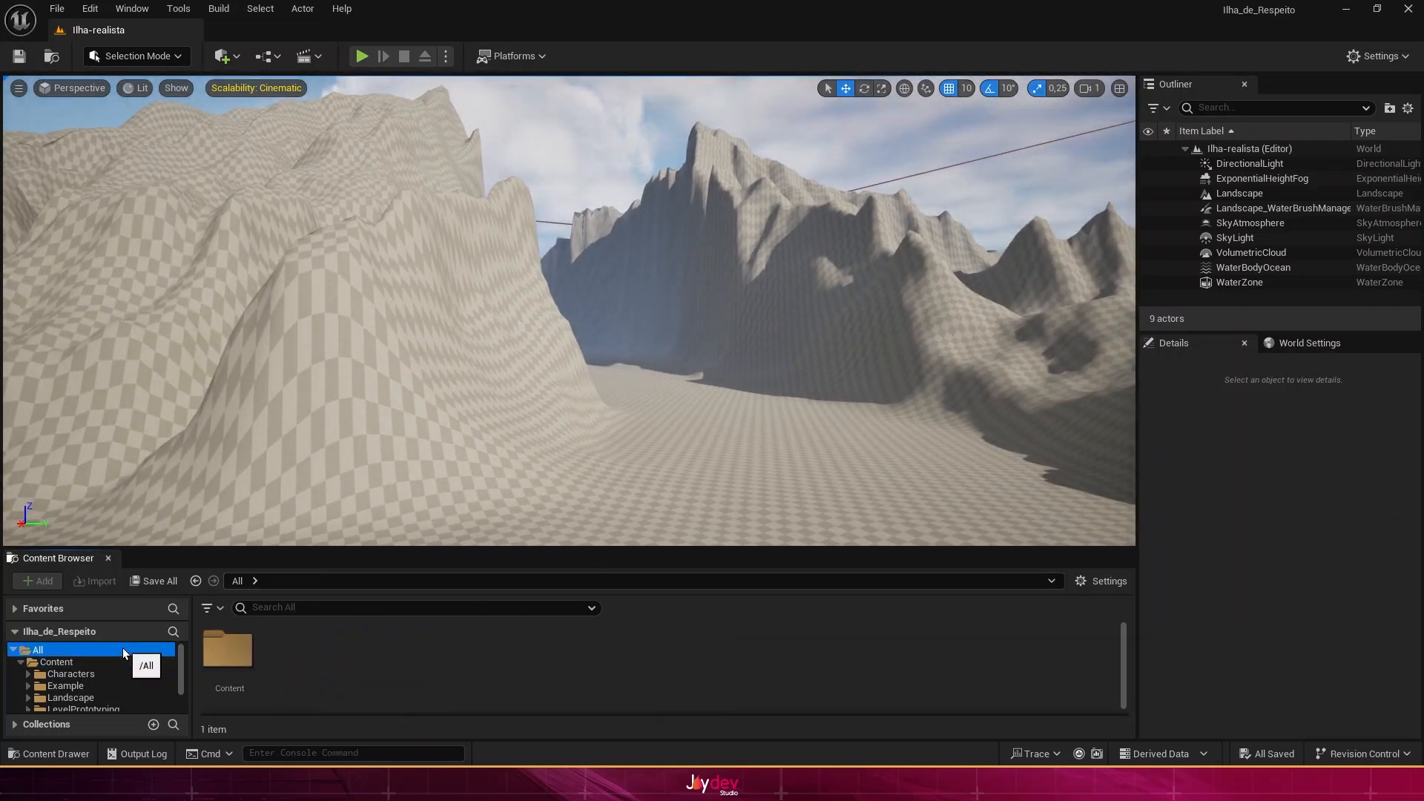
pyautogui.click(124, 664)
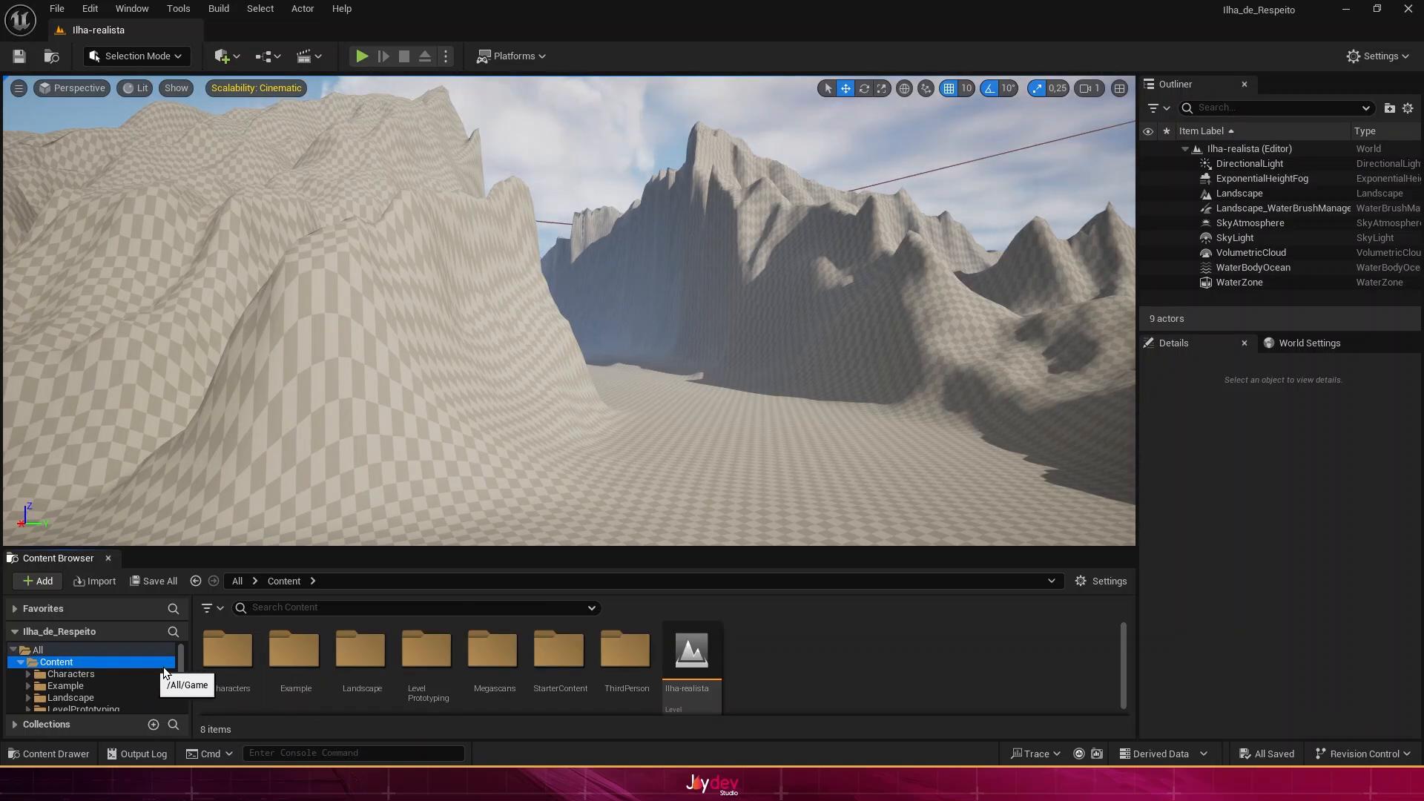
pyautogui.doubleClick(297, 653)
pyautogui.doubleClick(307, 664)
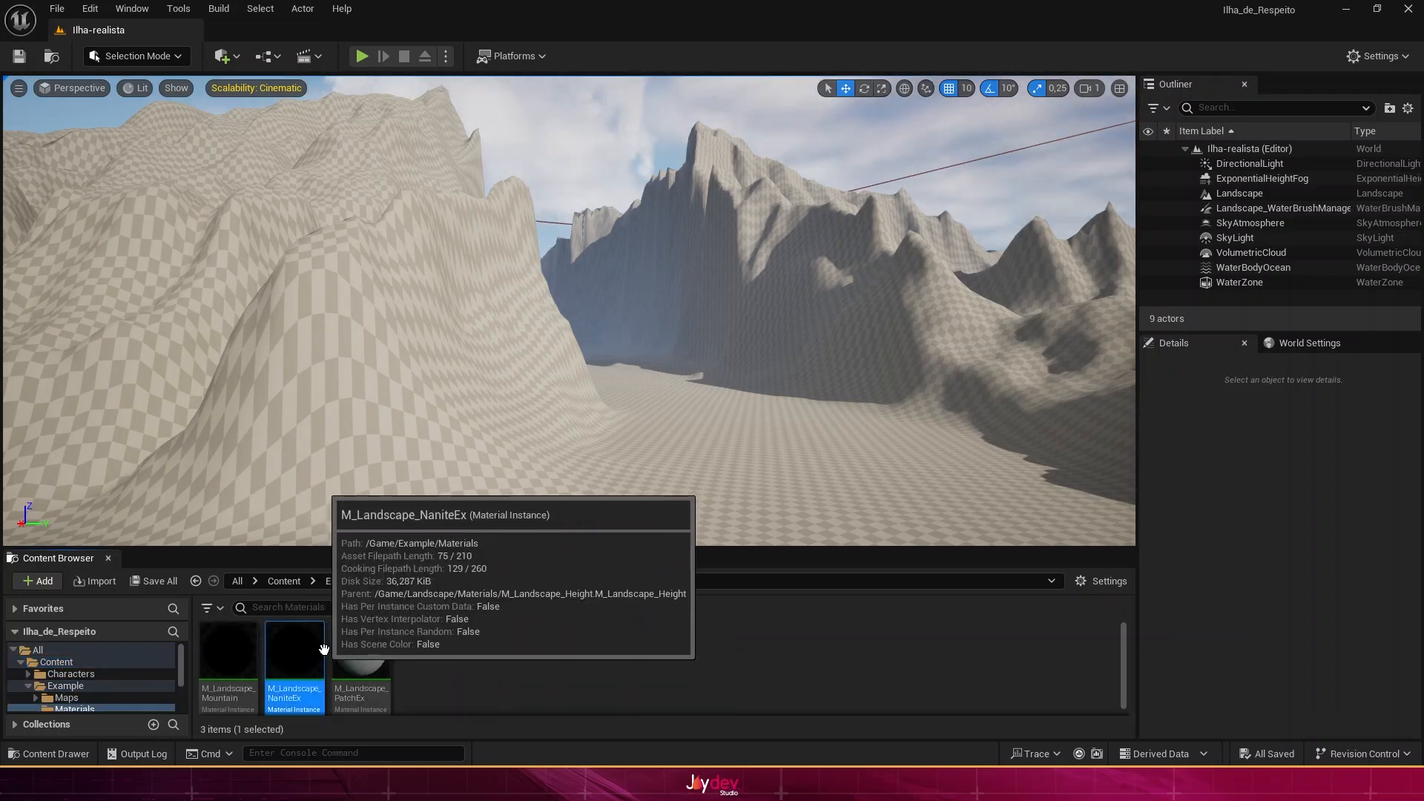
# Step: Assign the selected M_Landscape_NaniteEx material instance as the Landscape Material of the terrain
pyautogui.click(478, 493)
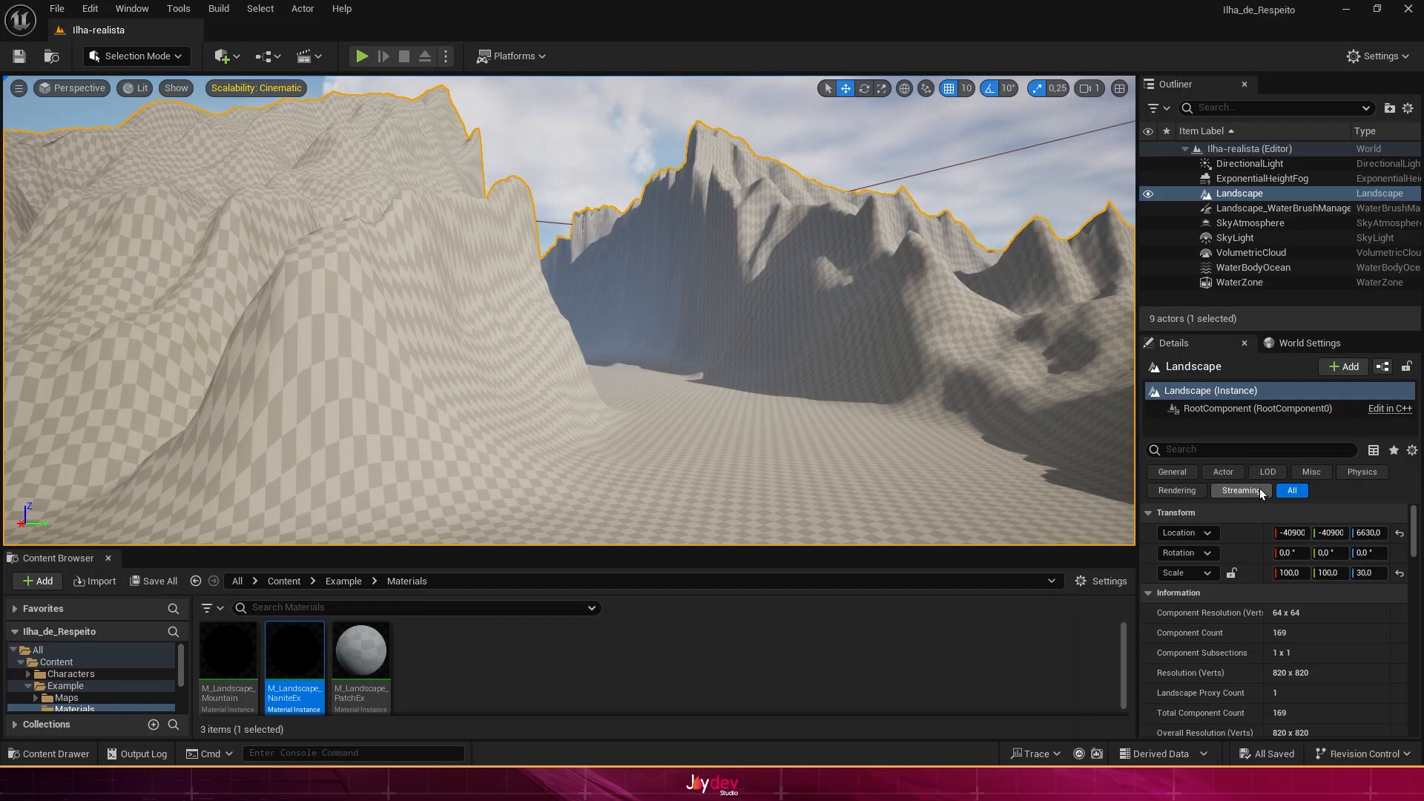
pyautogui.scroll(-1, 1264, 590)
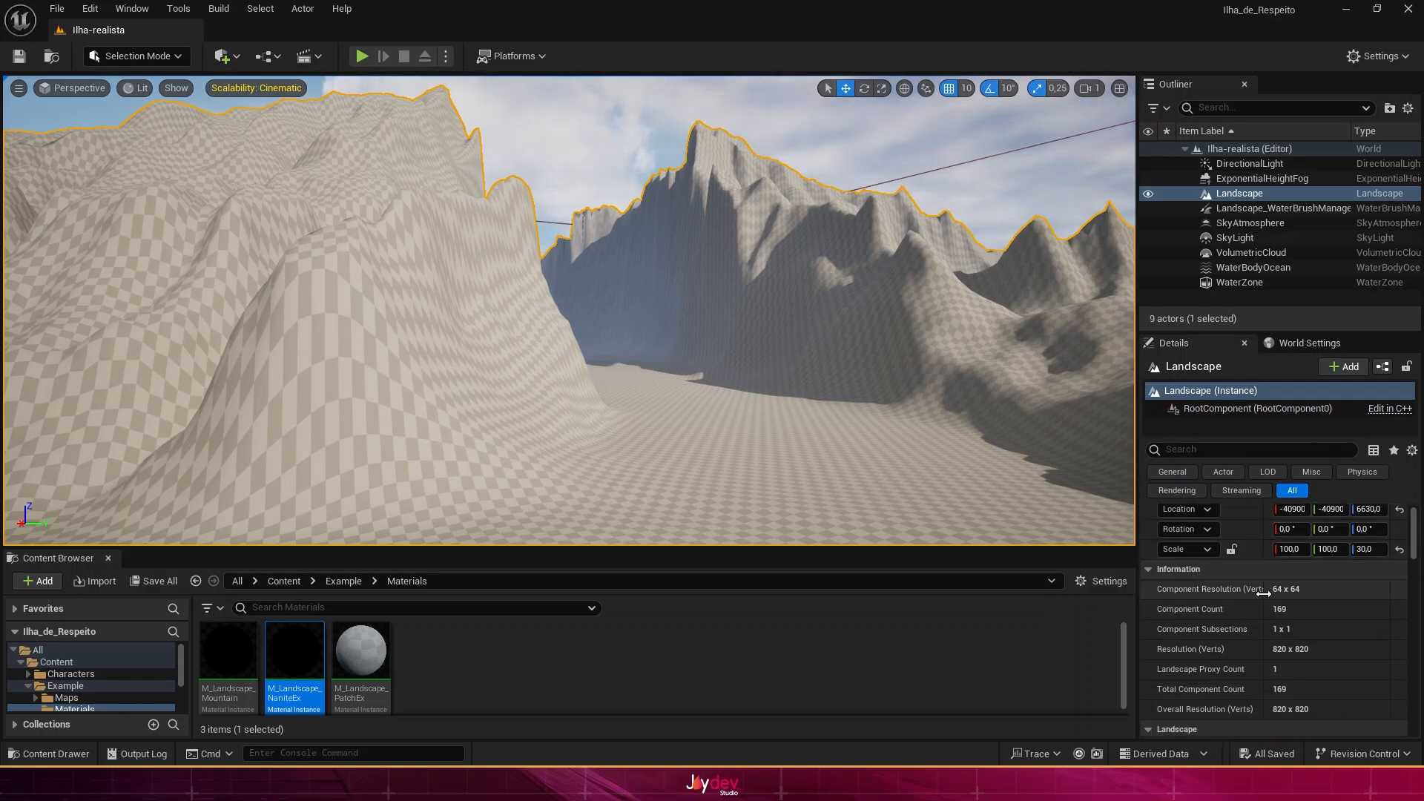
pyautogui.scroll(-6, 1264, 594)
pyautogui.scroll(-1, 1261, 642)
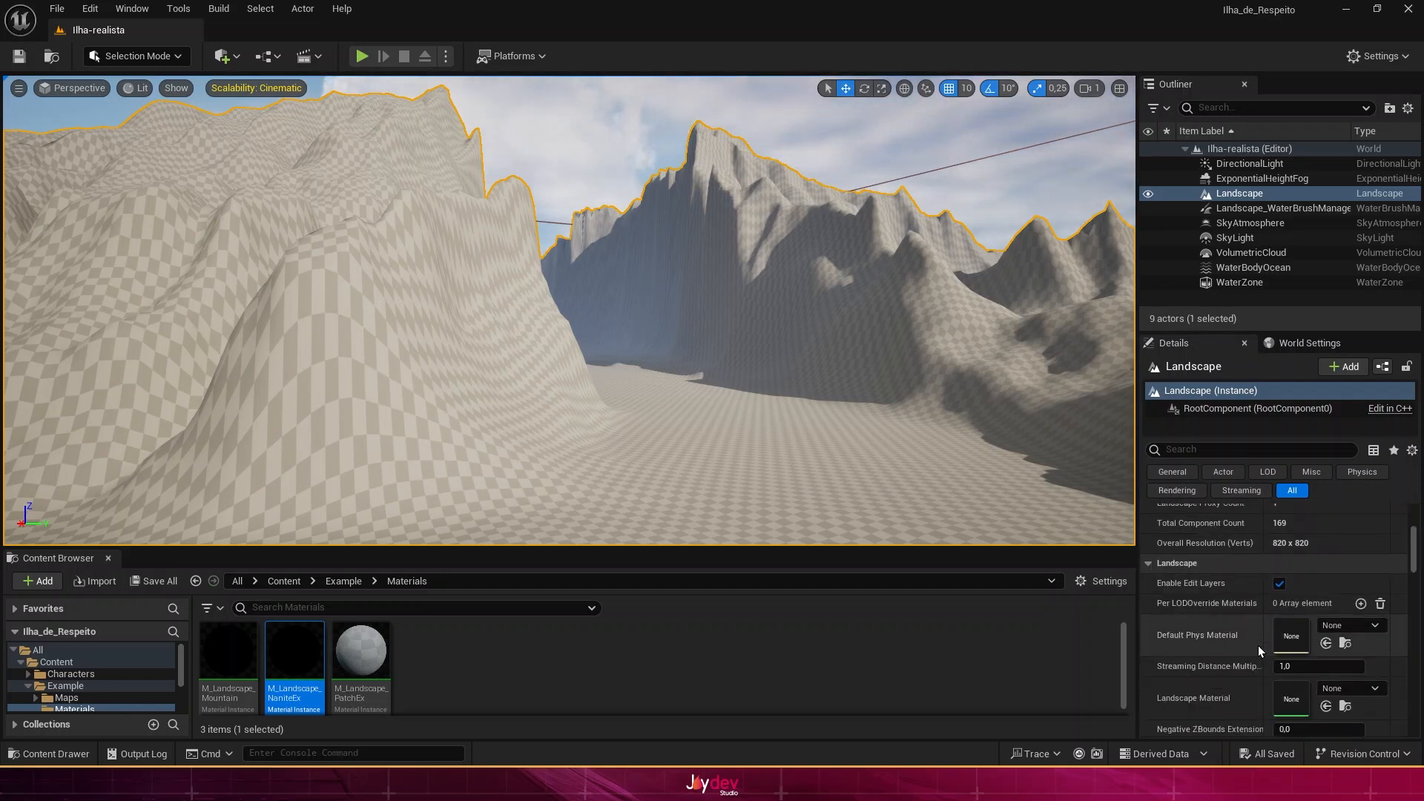
pyautogui.scroll(-1, 1224, 697)
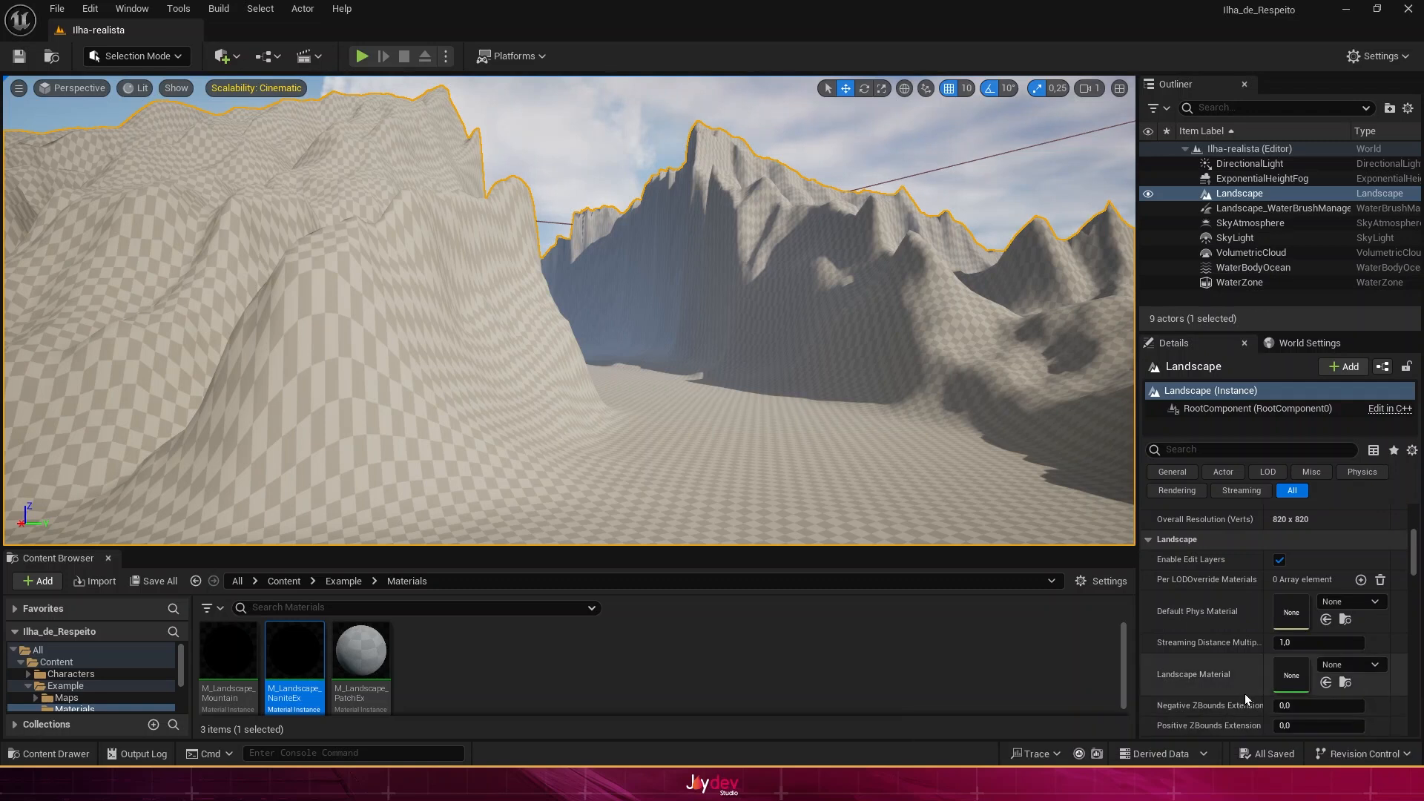
pyautogui.click(1326, 683)
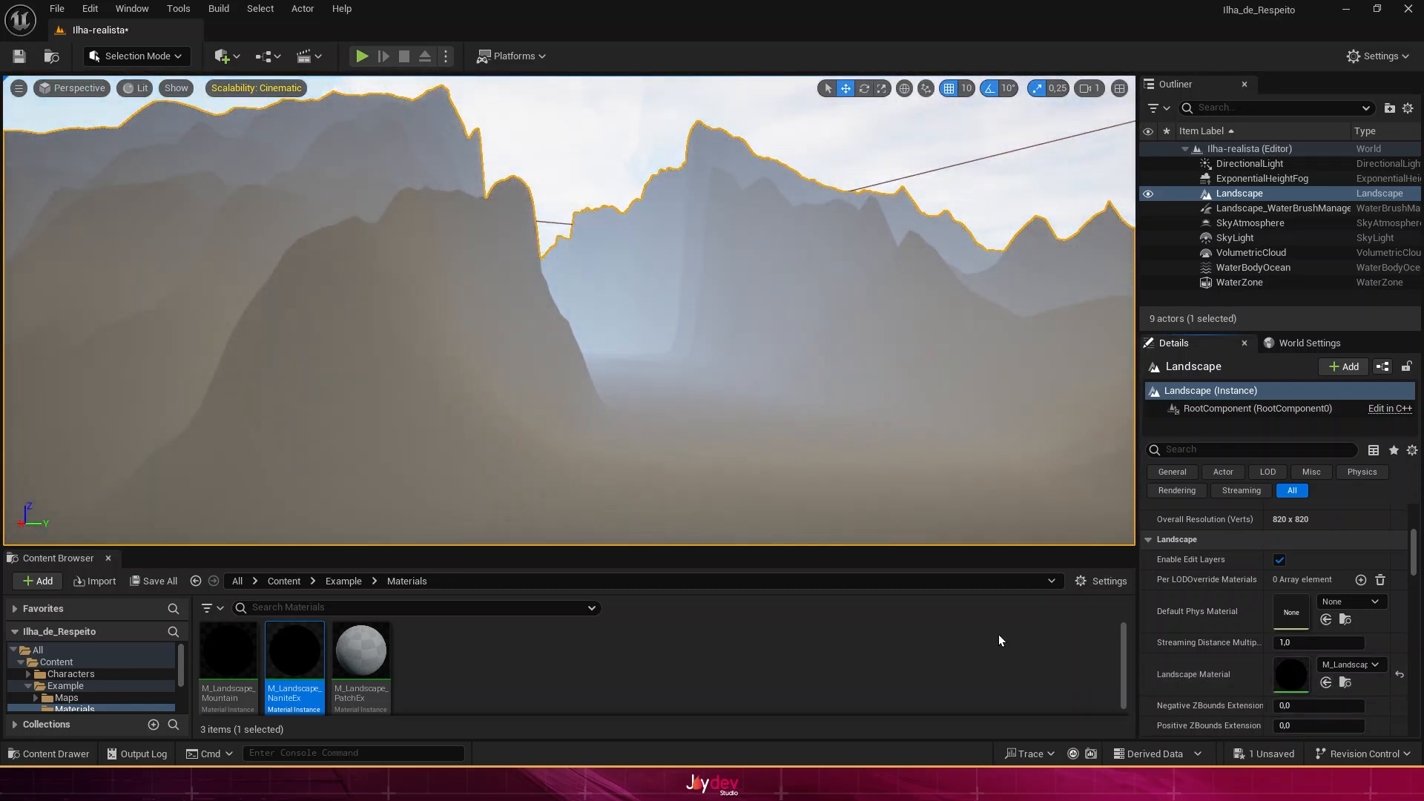
pyautogui.moveTo(863, 461); pyautogui.dragTo(920, 400, button='right')
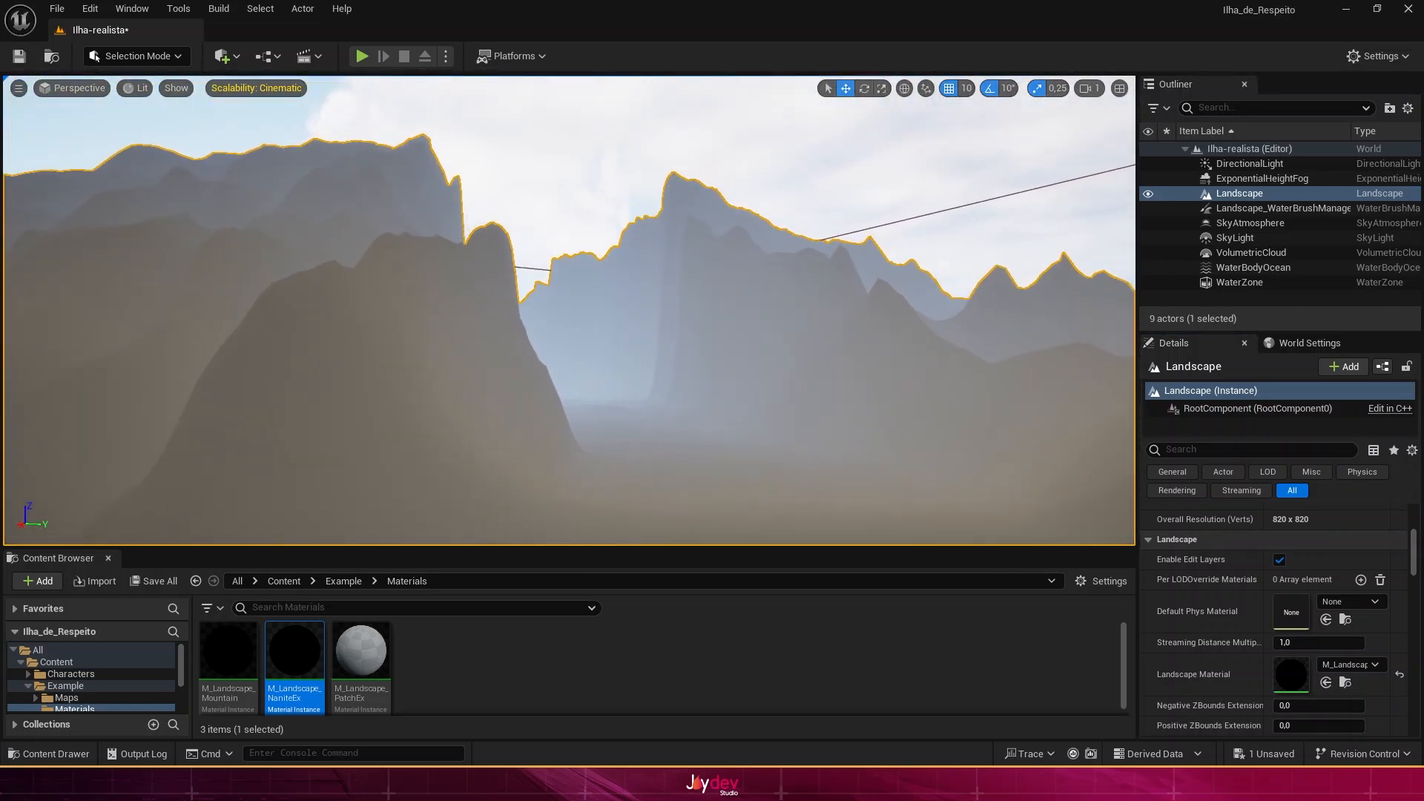
# Step: Switch to Landscape Mode's Paint tools and widen the tool area to reveal the target layers
pyautogui.click(155, 59)
pyautogui.click(136, 93)
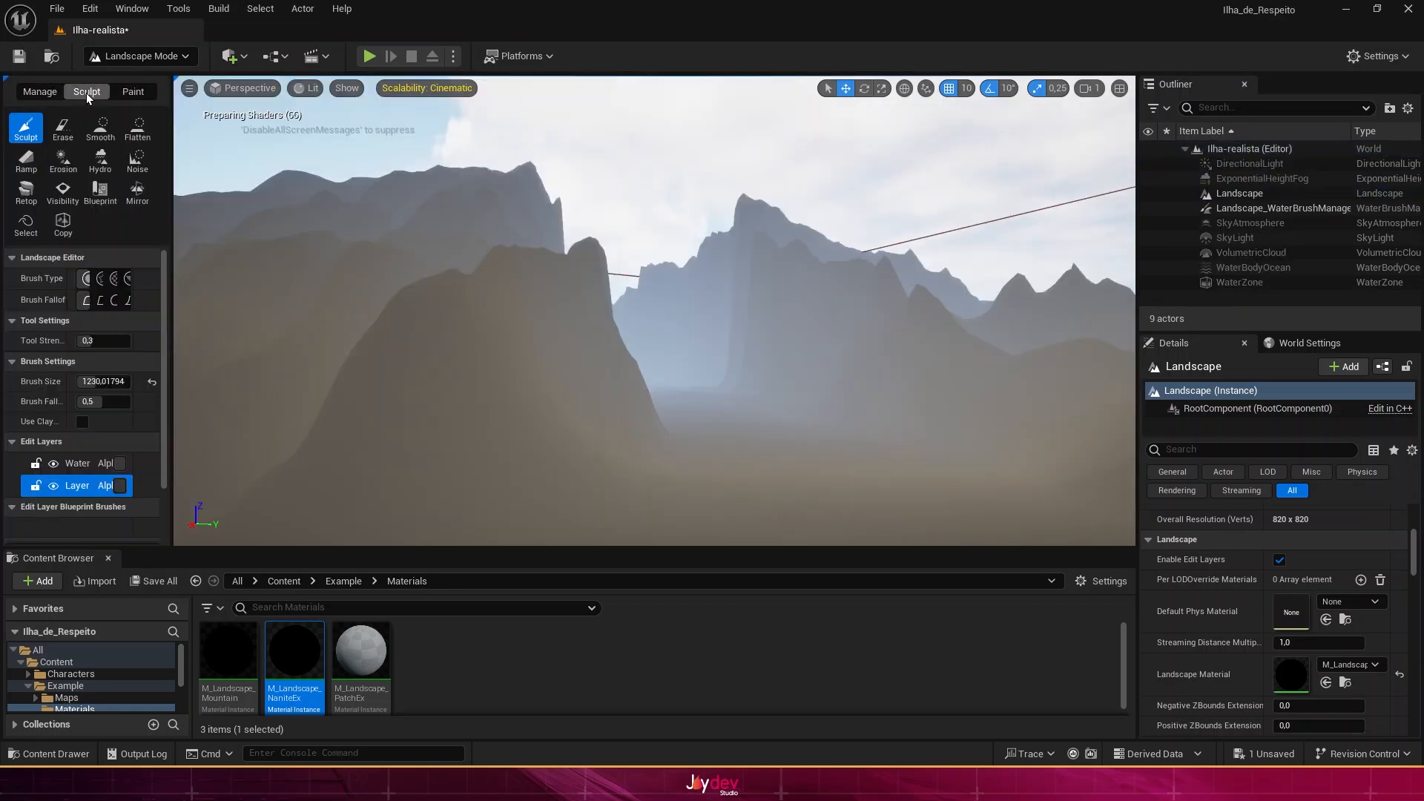
pyautogui.click(129, 95)
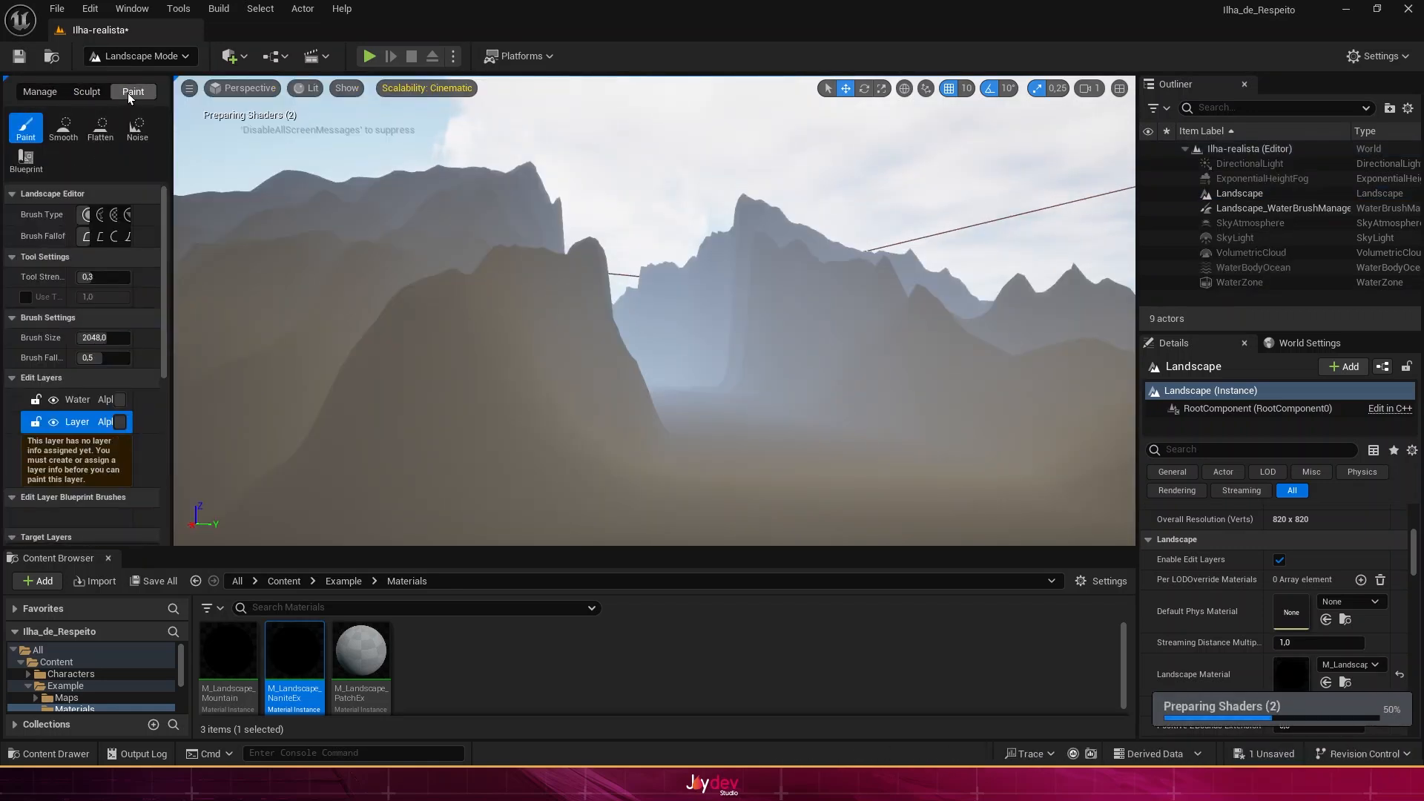
pyautogui.moveTo(171, 184); pyautogui.dragTo(439, 184)
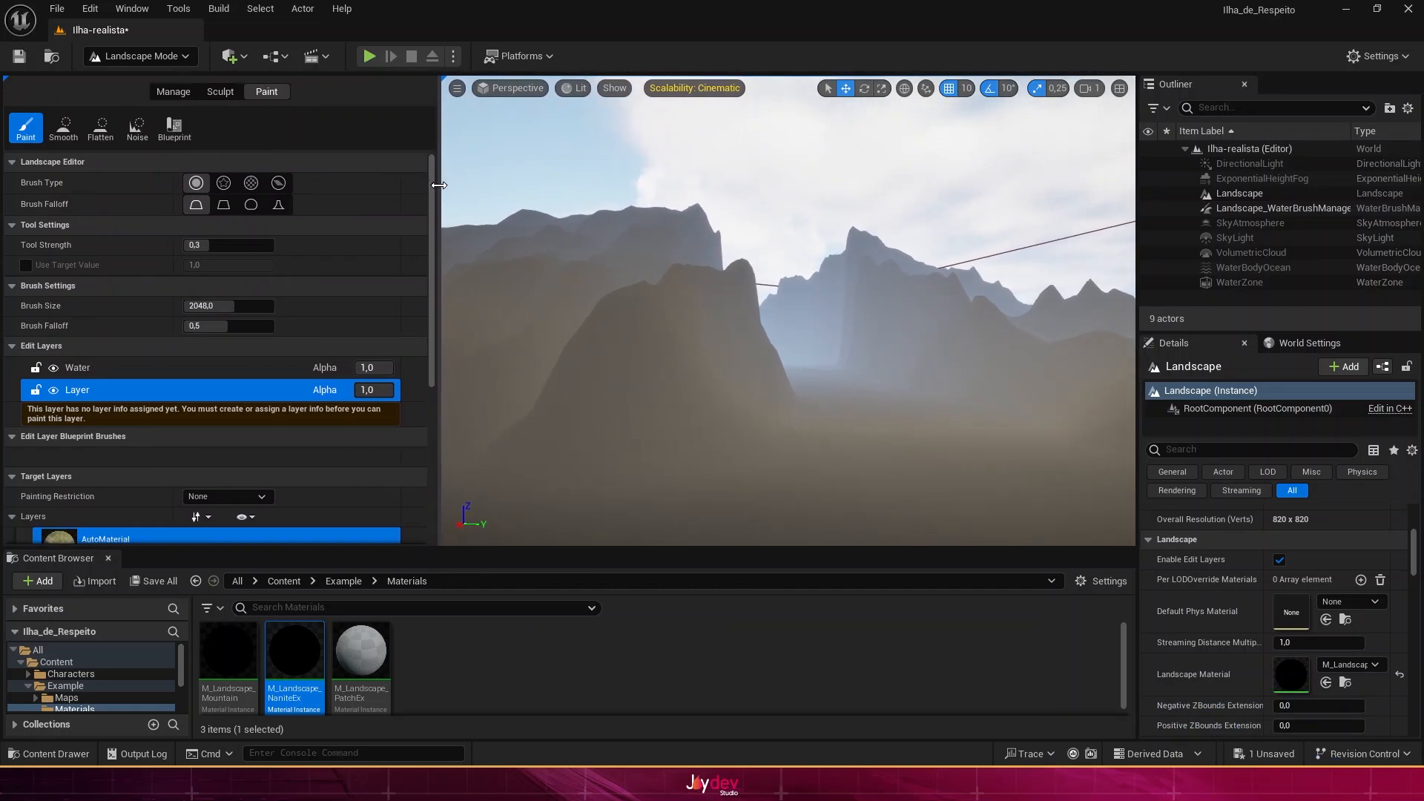
pyautogui.scroll(-5, 310, 354)
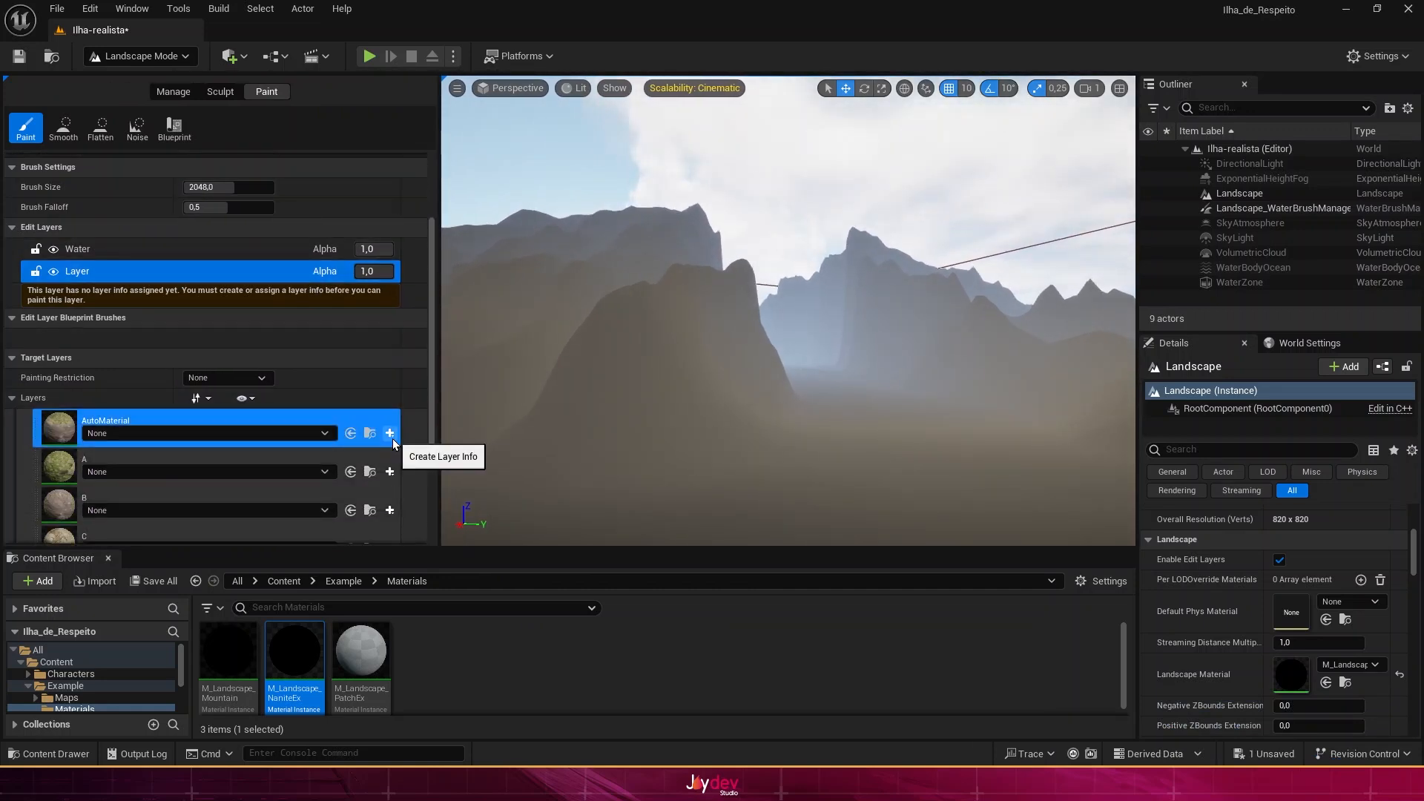
# Step: Create a weight-blended layer info for the AutoMaterial layer, saved as AutoMaterial_LayerInfo in Ilha-realista_sharedassets
pyautogui.click(392, 439)
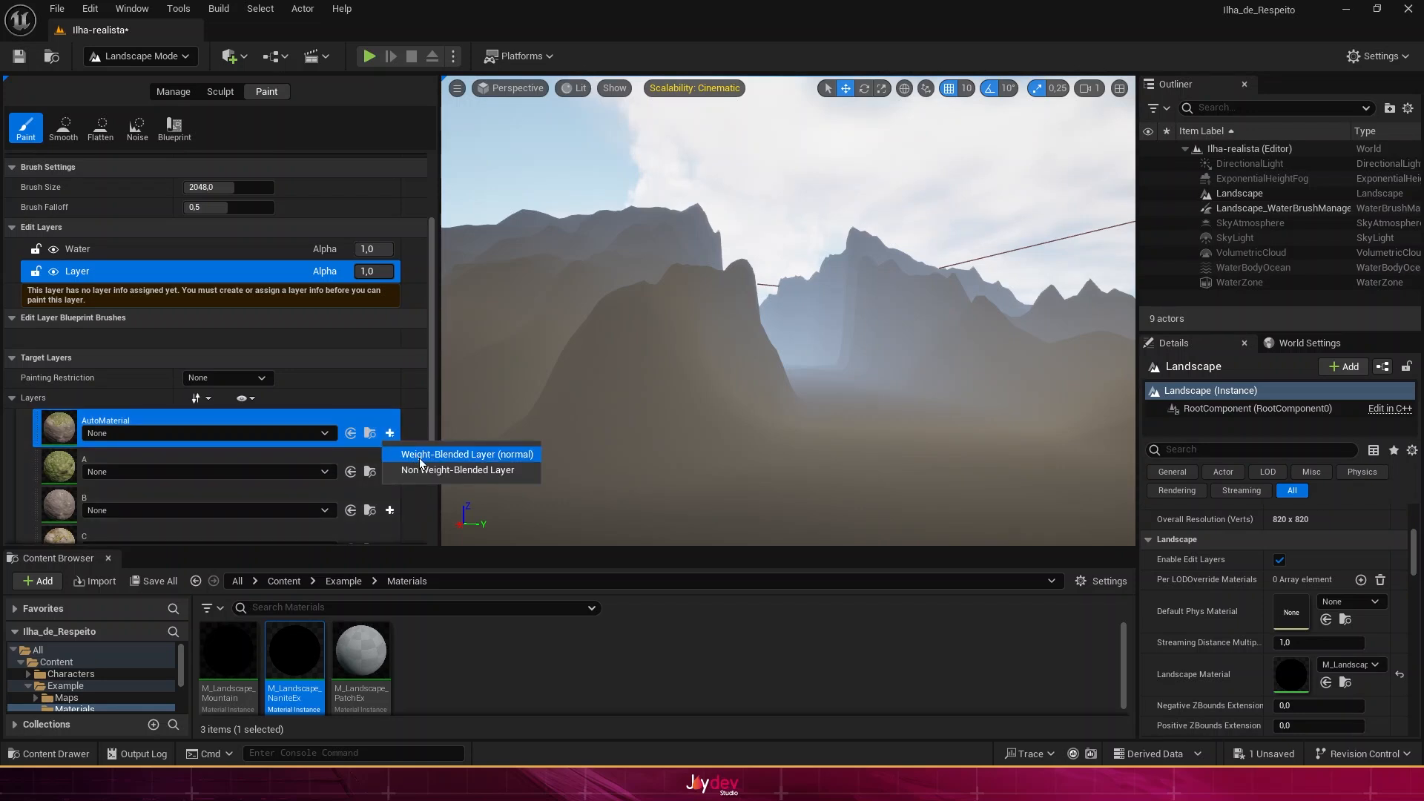
pyautogui.click(420, 456)
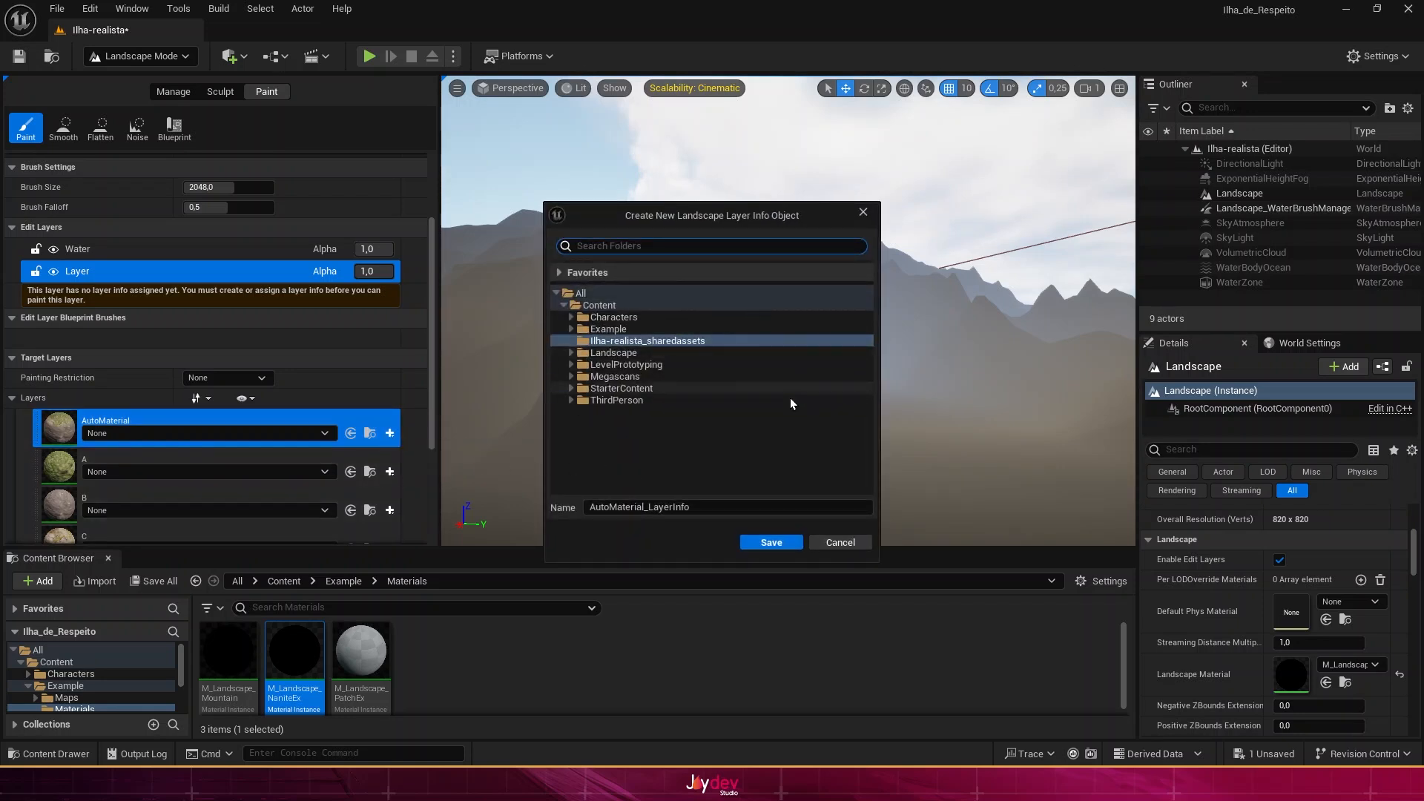
pyautogui.click(771, 543)
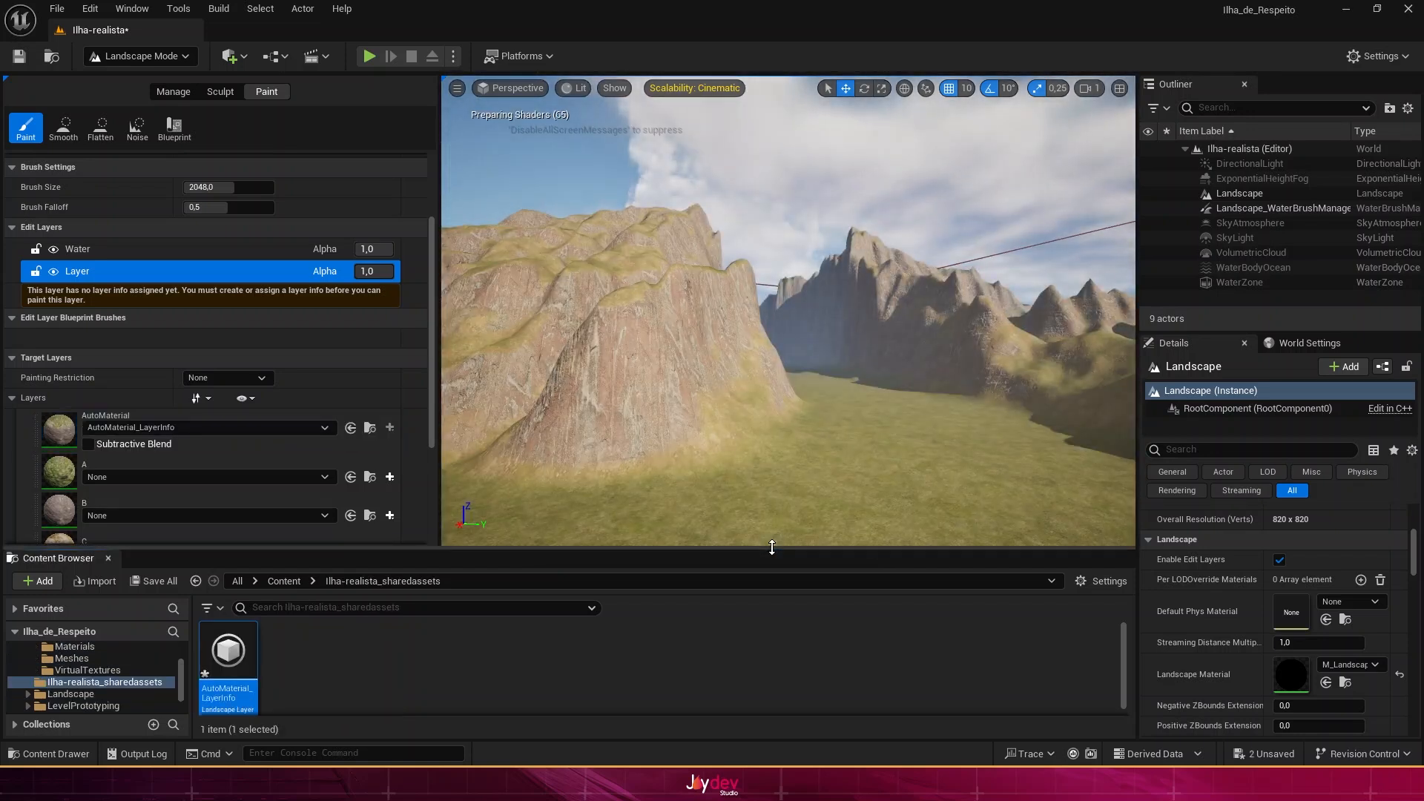
# Step: Create weight-blended layer infos with their default names for the remaining layers A, B, C, D, E, NoHeightMat and Foliage_Remover
pyautogui.click(389, 477)
pyautogui.click(445, 499)
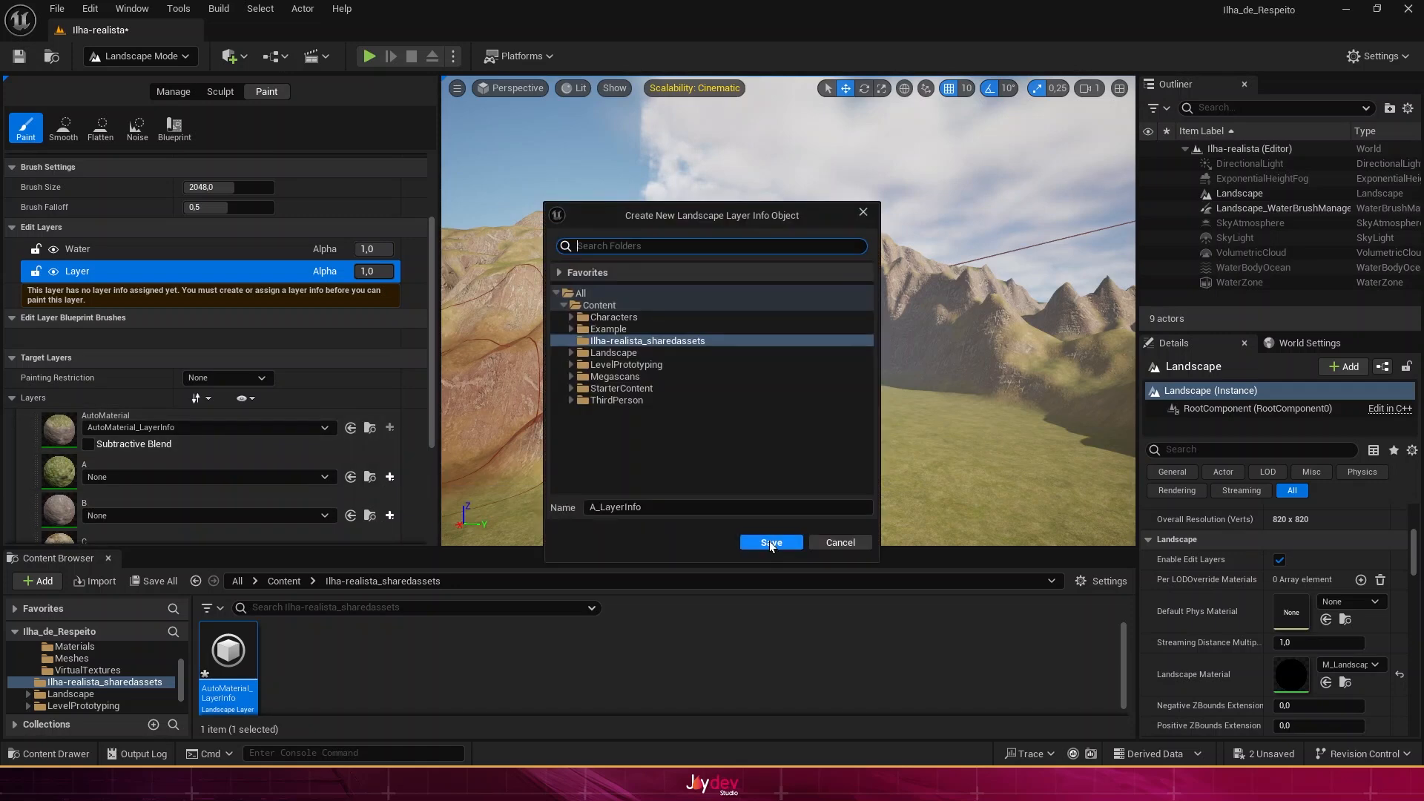
pyautogui.click(769, 543)
pyautogui.scroll(-4, 334, 445)
pyautogui.click(390, 426)
pyautogui.click(445, 447)
pyautogui.click(764, 545)
pyautogui.click(389, 470)
pyautogui.click(445, 491)
pyautogui.click(770, 544)
pyautogui.scroll(-3, 352, 478)
pyautogui.click(390, 412)
pyautogui.click(445, 434)
pyautogui.click(769, 544)
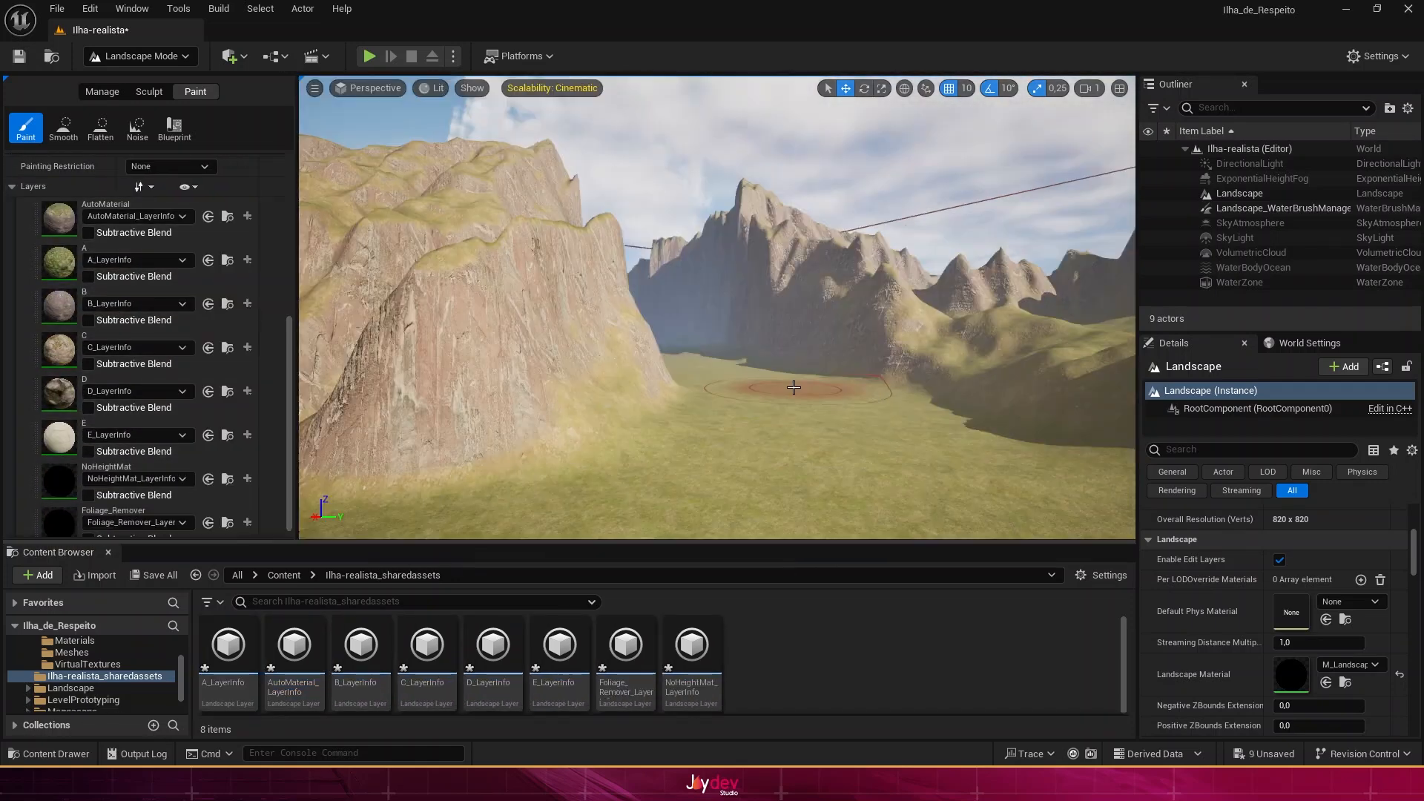
# Step: Paint a patch of layer B on the grassy valley floor with a brush size of about 1082
pyautogui.moveTo(794, 388); pyautogui.dragTo(697, 379, button='right')
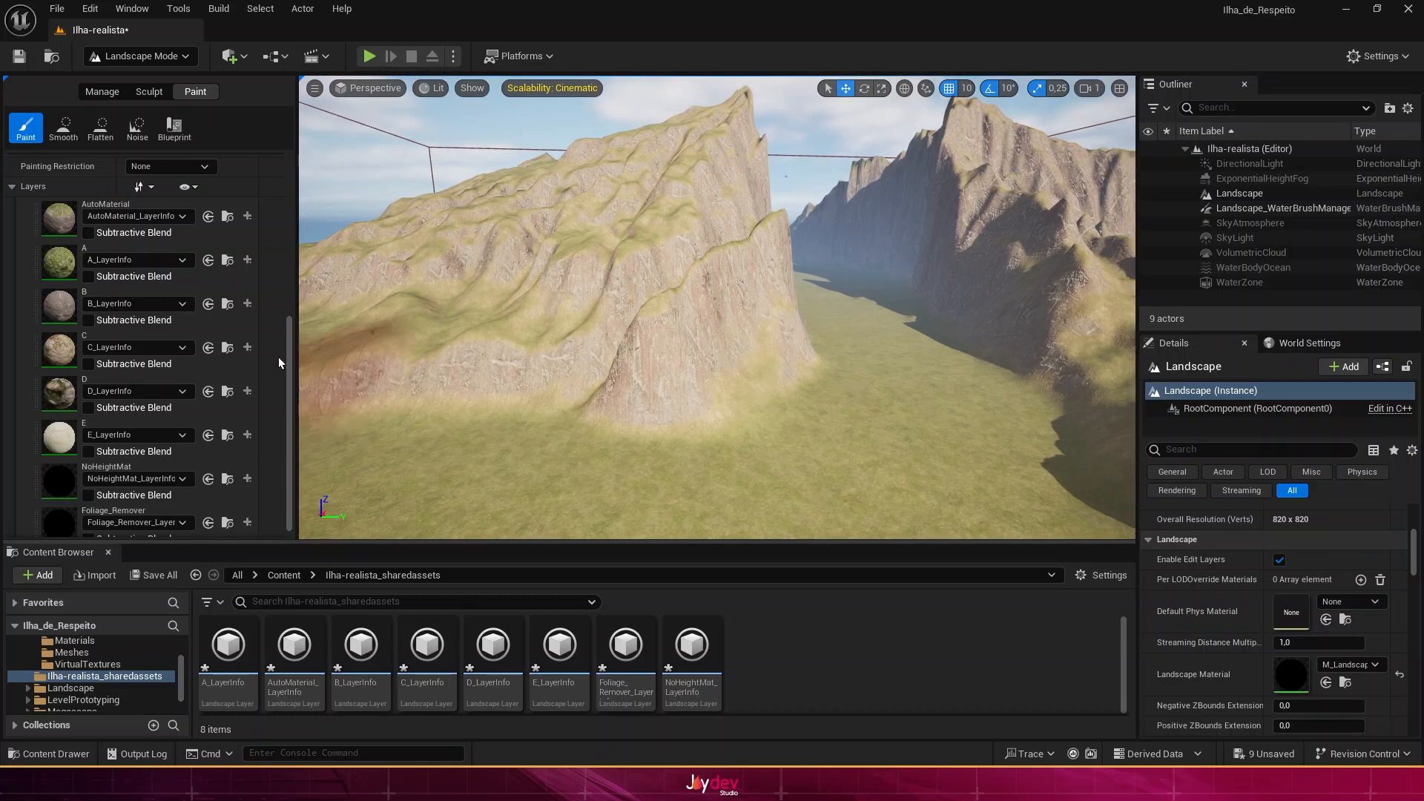
pyautogui.click(67, 302)
pyautogui.scroll(8, 234, 256)
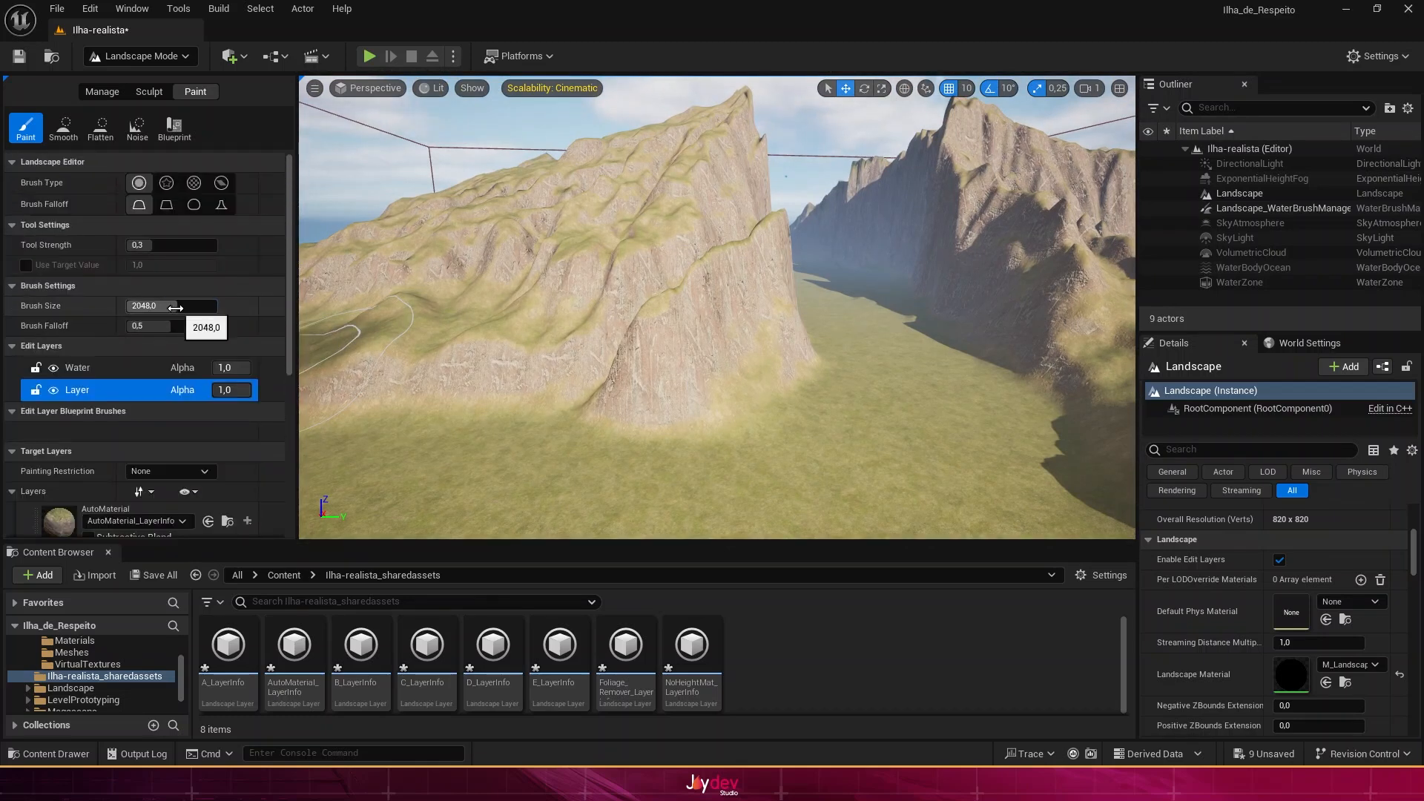
pyautogui.moveTo(185, 306); pyautogui.dragTo(156, 306)
pyautogui.moveTo(583, 447)
pyautogui.mouseDown(button='right')
pyautogui.moveTo(594, 534)
pyautogui.moveTo(623, 445)
pyautogui.moveTo(638, 534)
pyautogui.mouseUp(button='right')
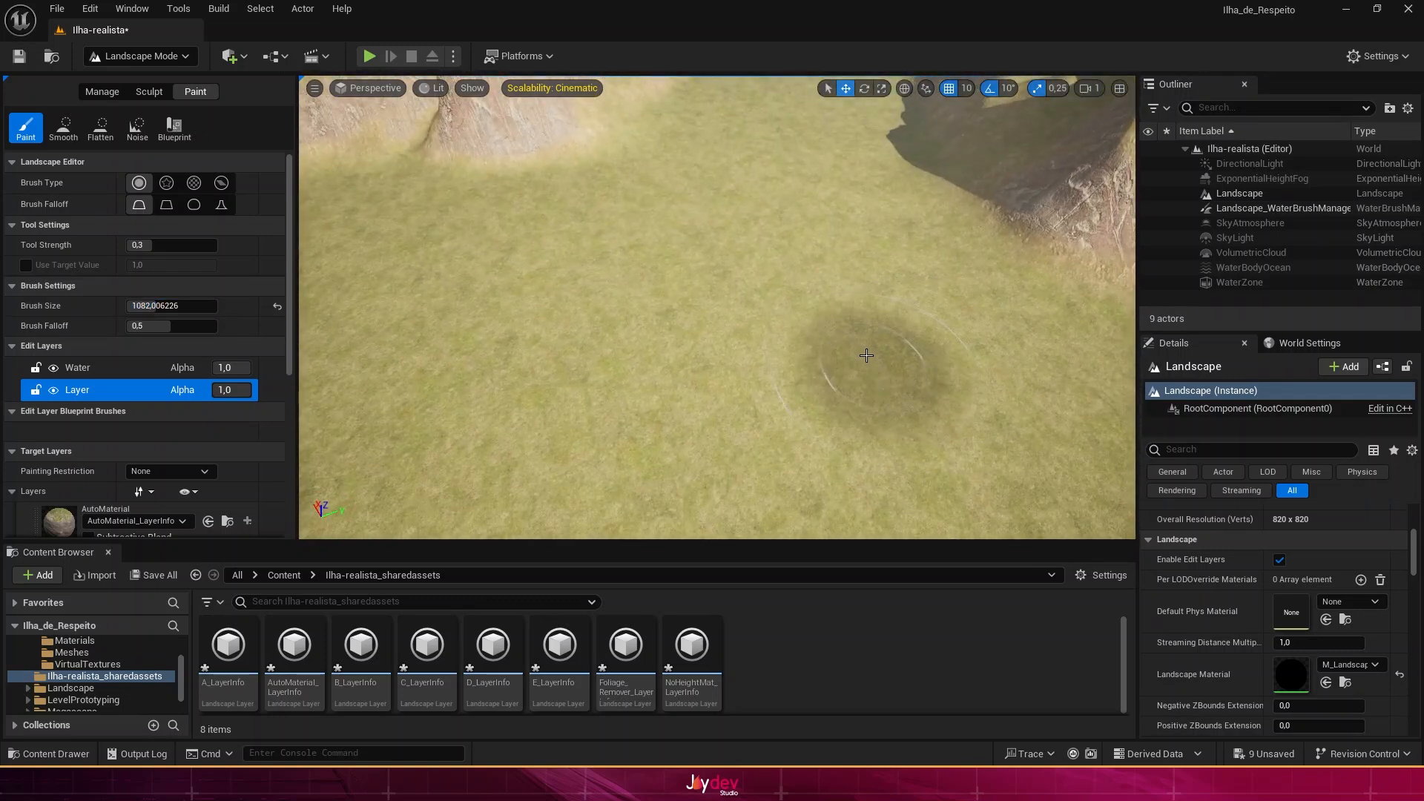
pyautogui.click(864, 353)
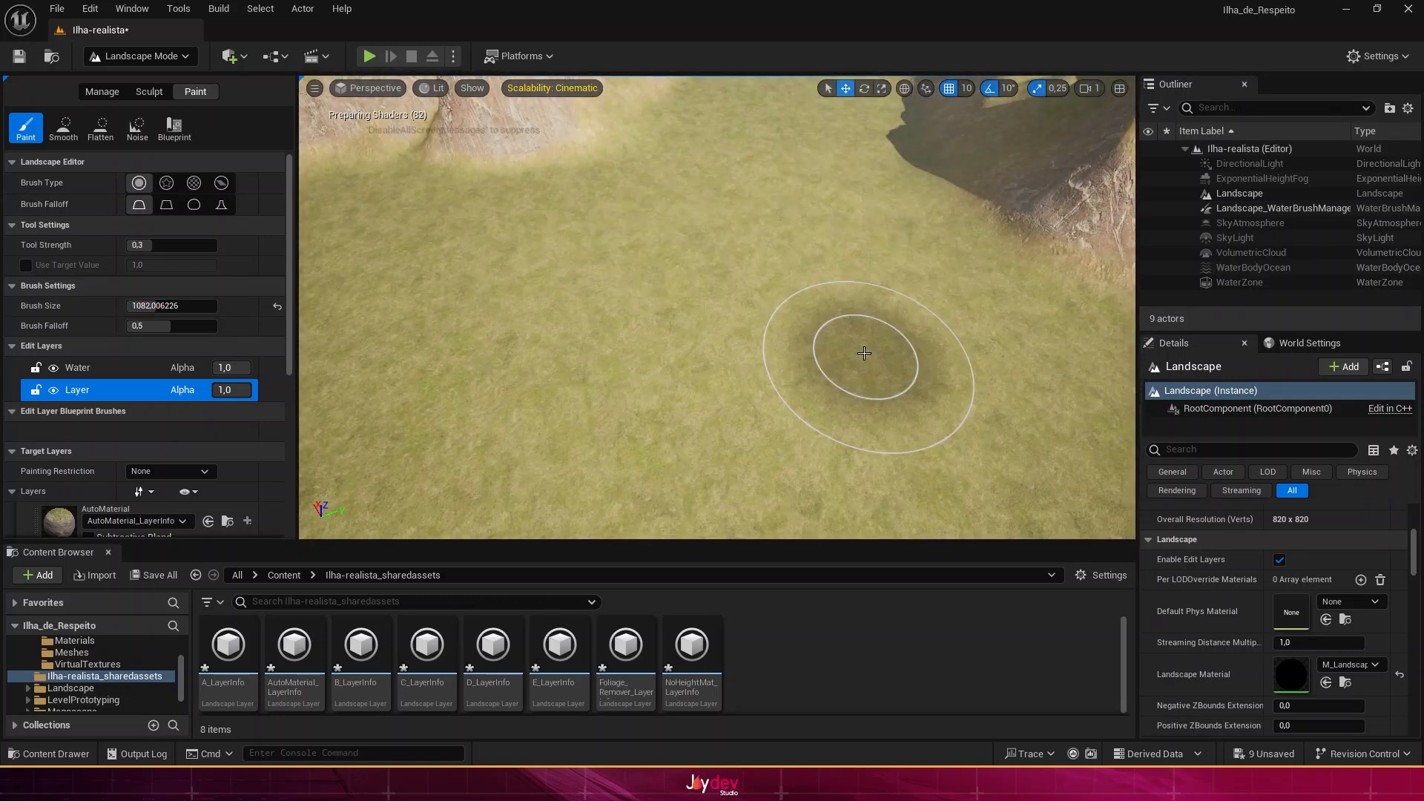
pyautogui.moveTo(864, 353); pyautogui.dragTo(798, 333)
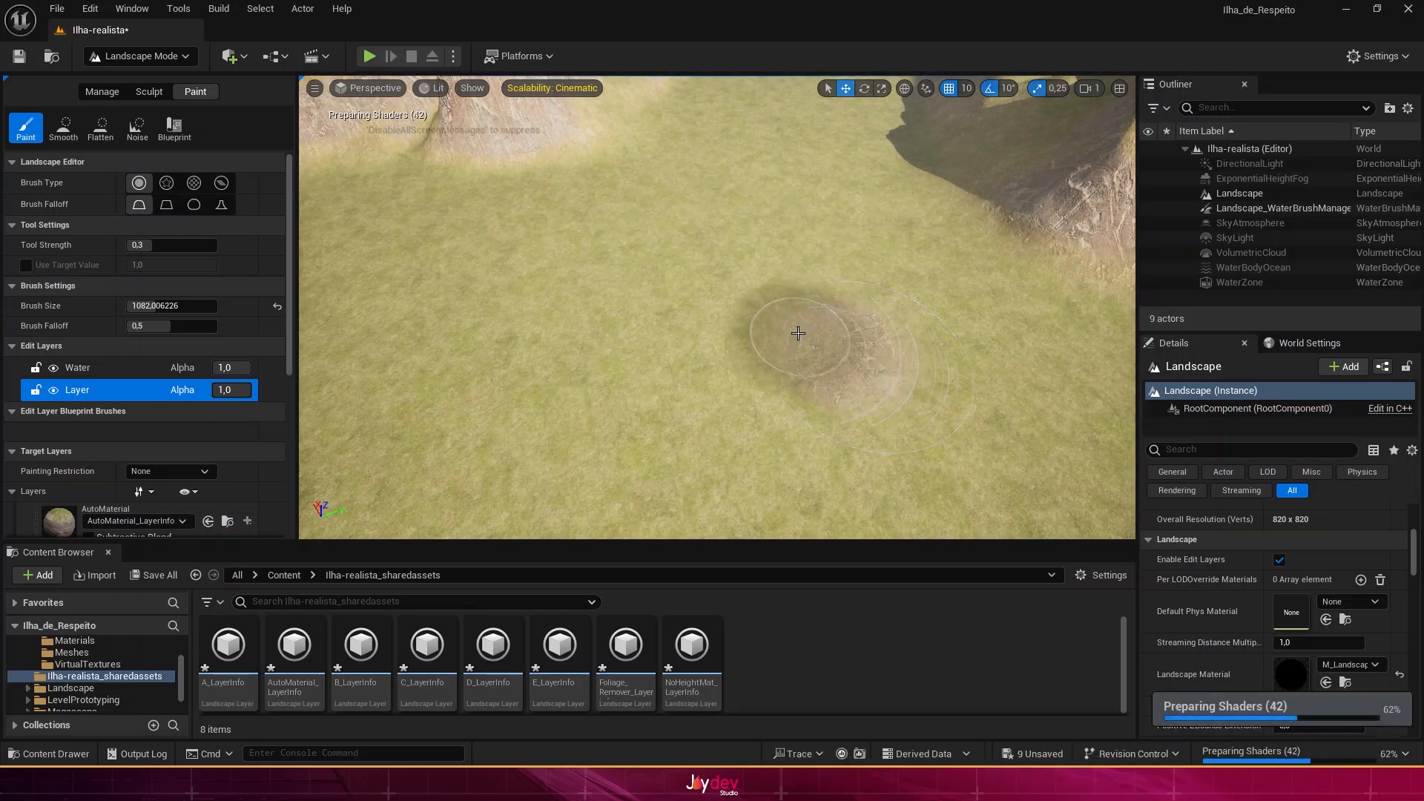
# Step: Examine the painted patch and the surrounding mountains from several viewpoints
pyautogui.moveTo(888, 351); pyautogui.dragTo(972, 419, button='right')
pyautogui.press('w')
pyautogui.press('w')
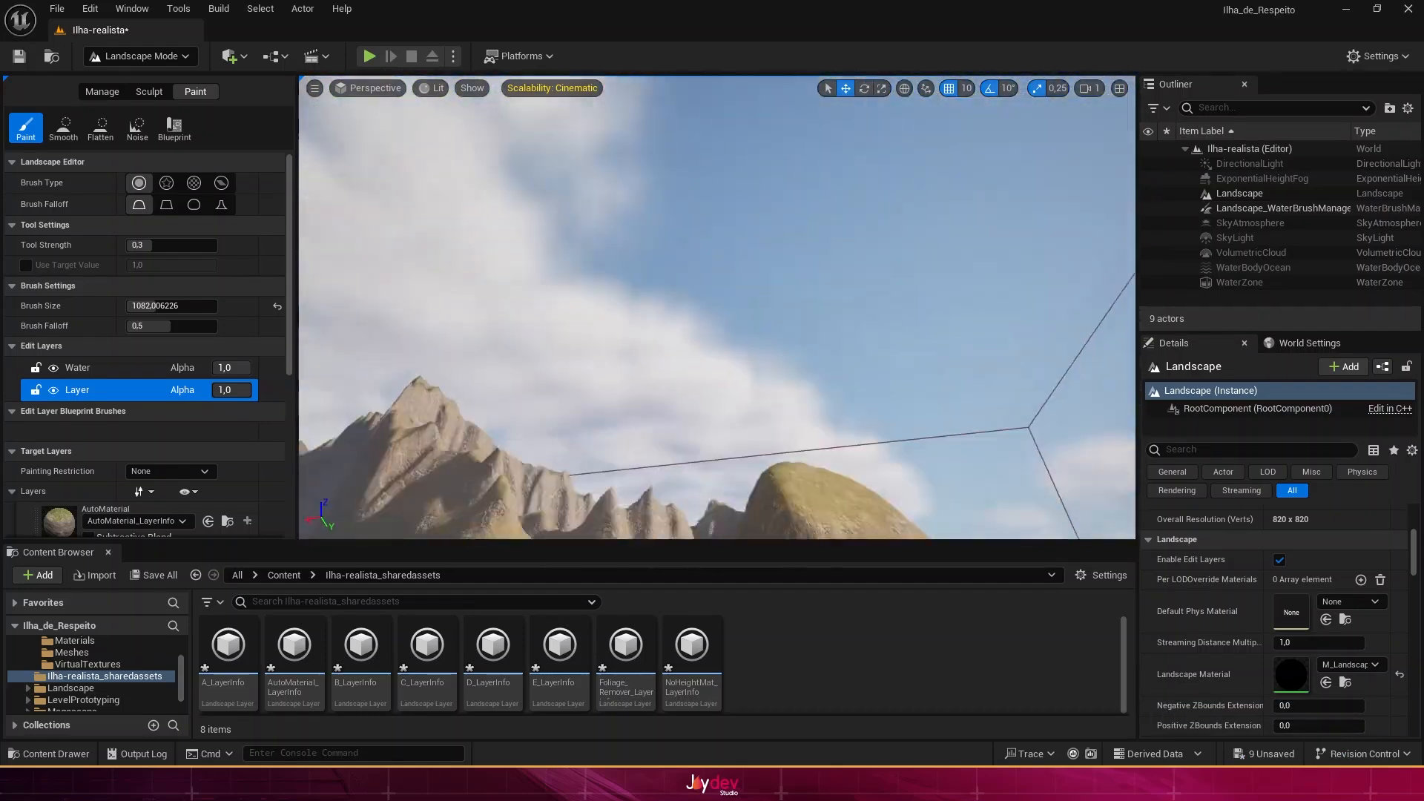
pyautogui.press('s')
pyautogui.moveTo(717, 307); pyautogui.dragTo(816, 296, button='right')
pyautogui.press('w')
pyautogui.press('s')
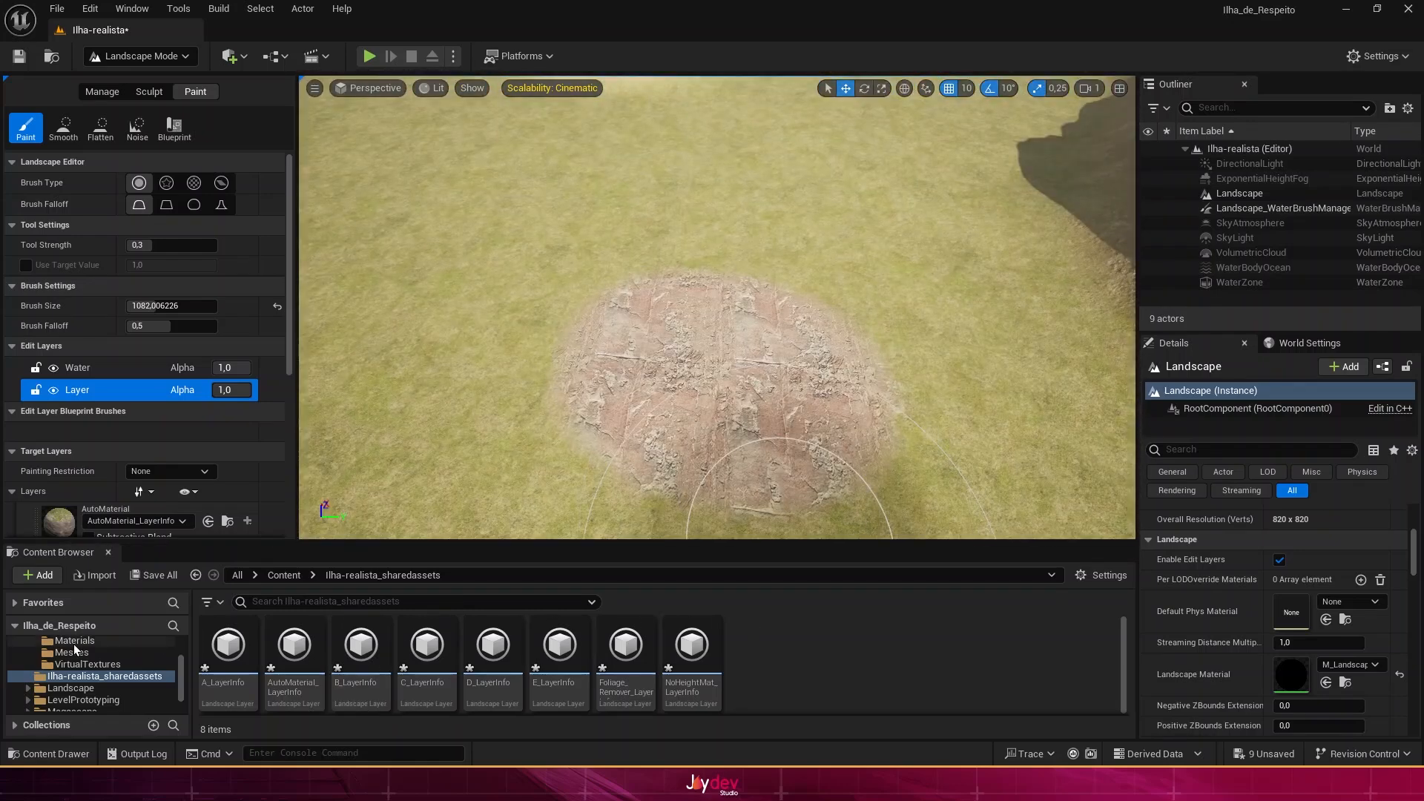
# Step: Go to the root Content folder and open Quixel Bridge to add Quixel content
pyautogui.scroll(5, 75, 650)
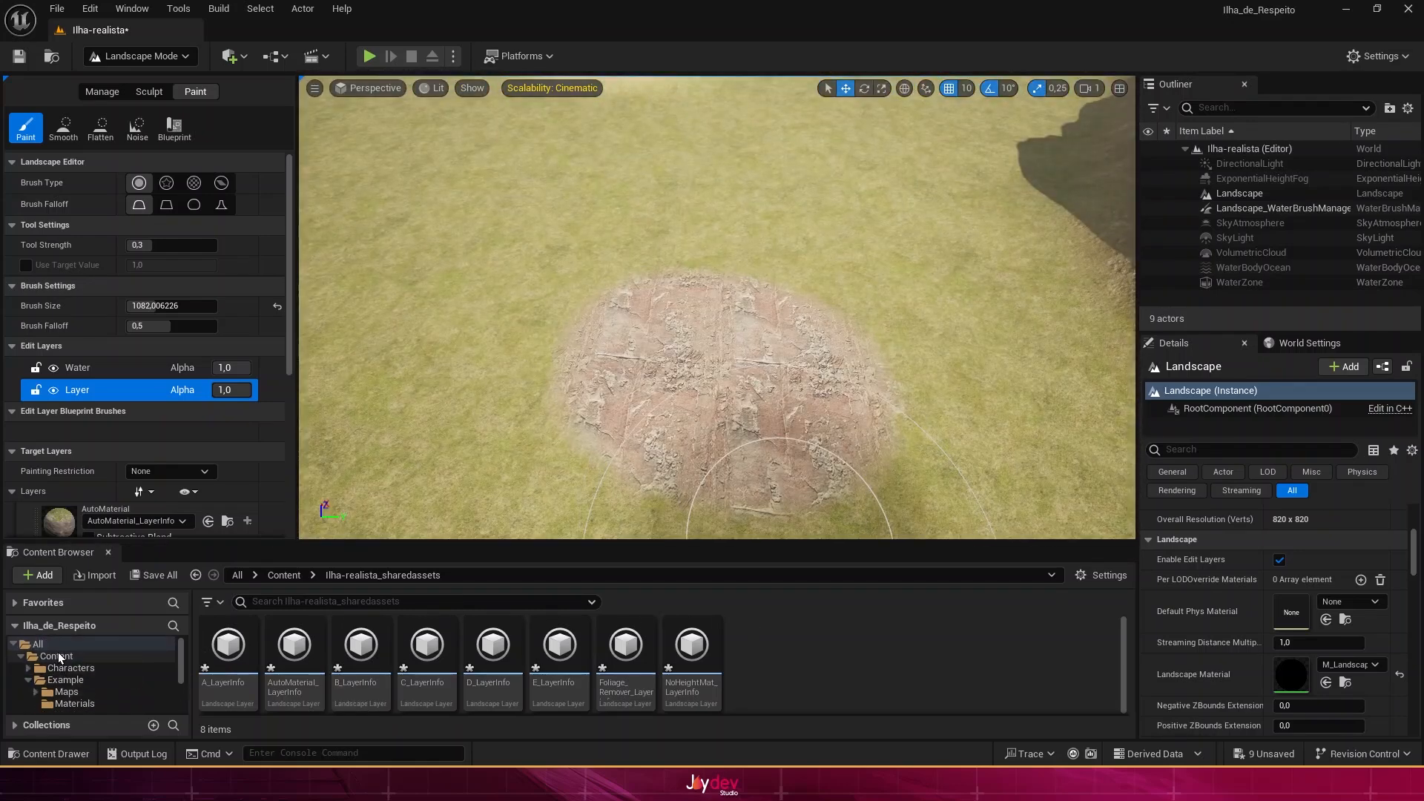
pyautogui.click(76, 645)
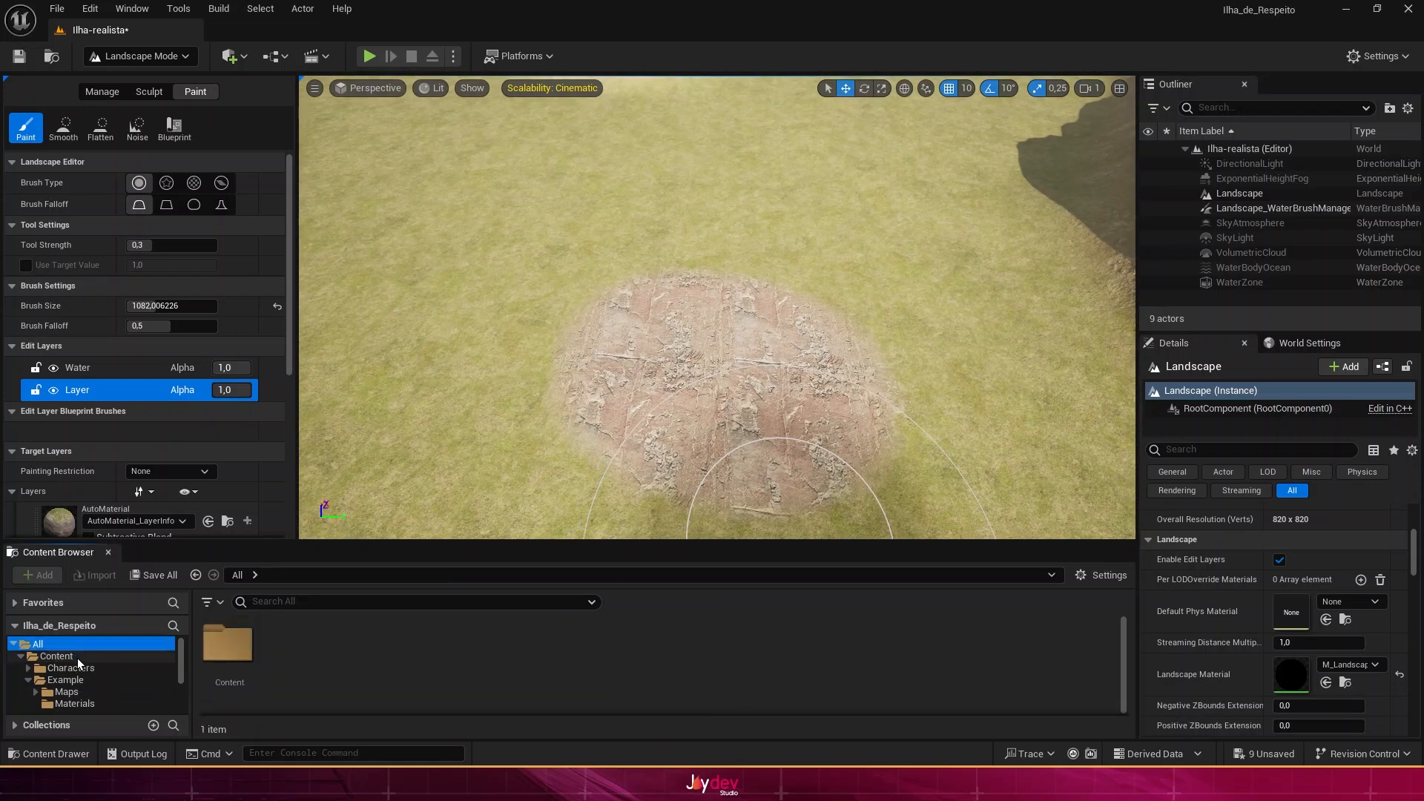
pyautogui.click(77, 657)
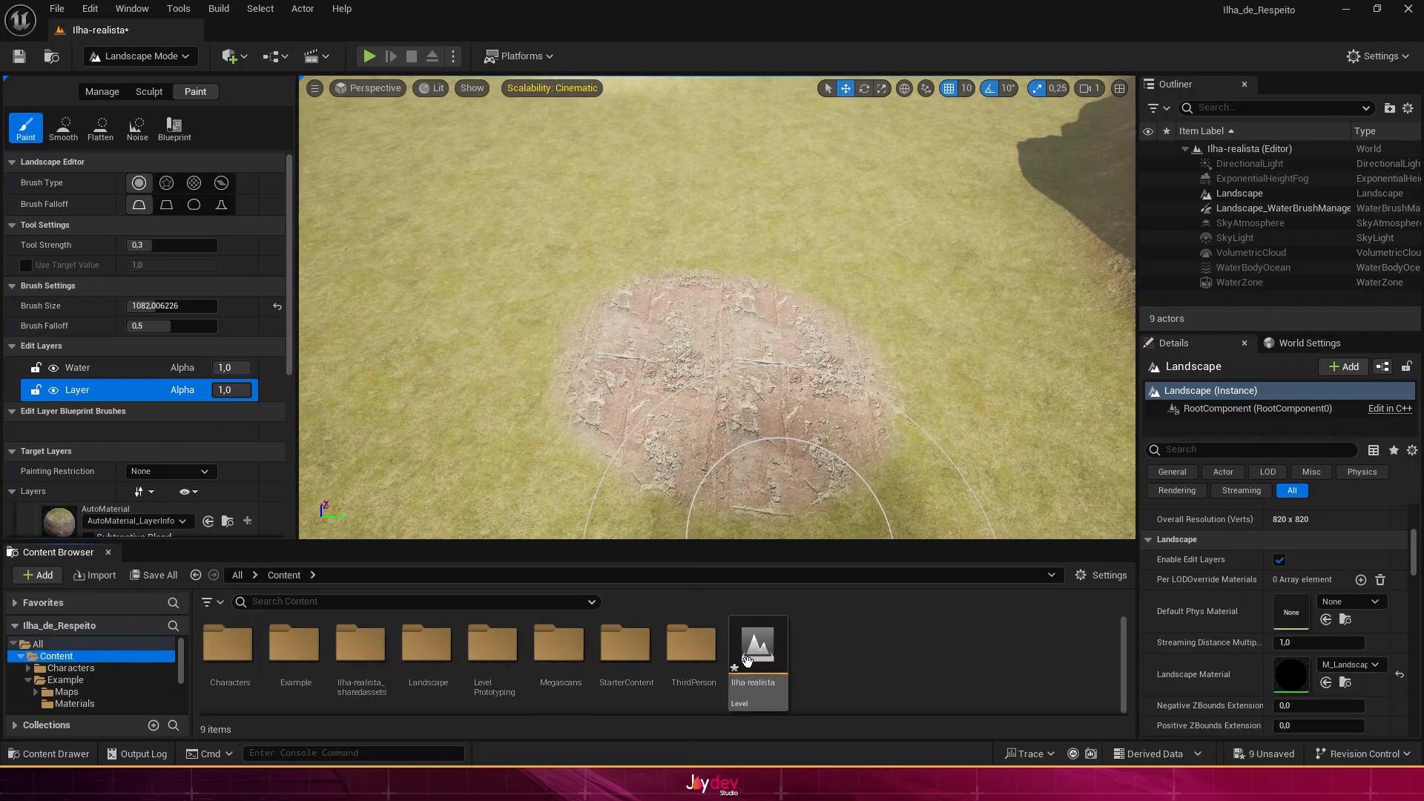
pyautogui.rightClick(878, 665)
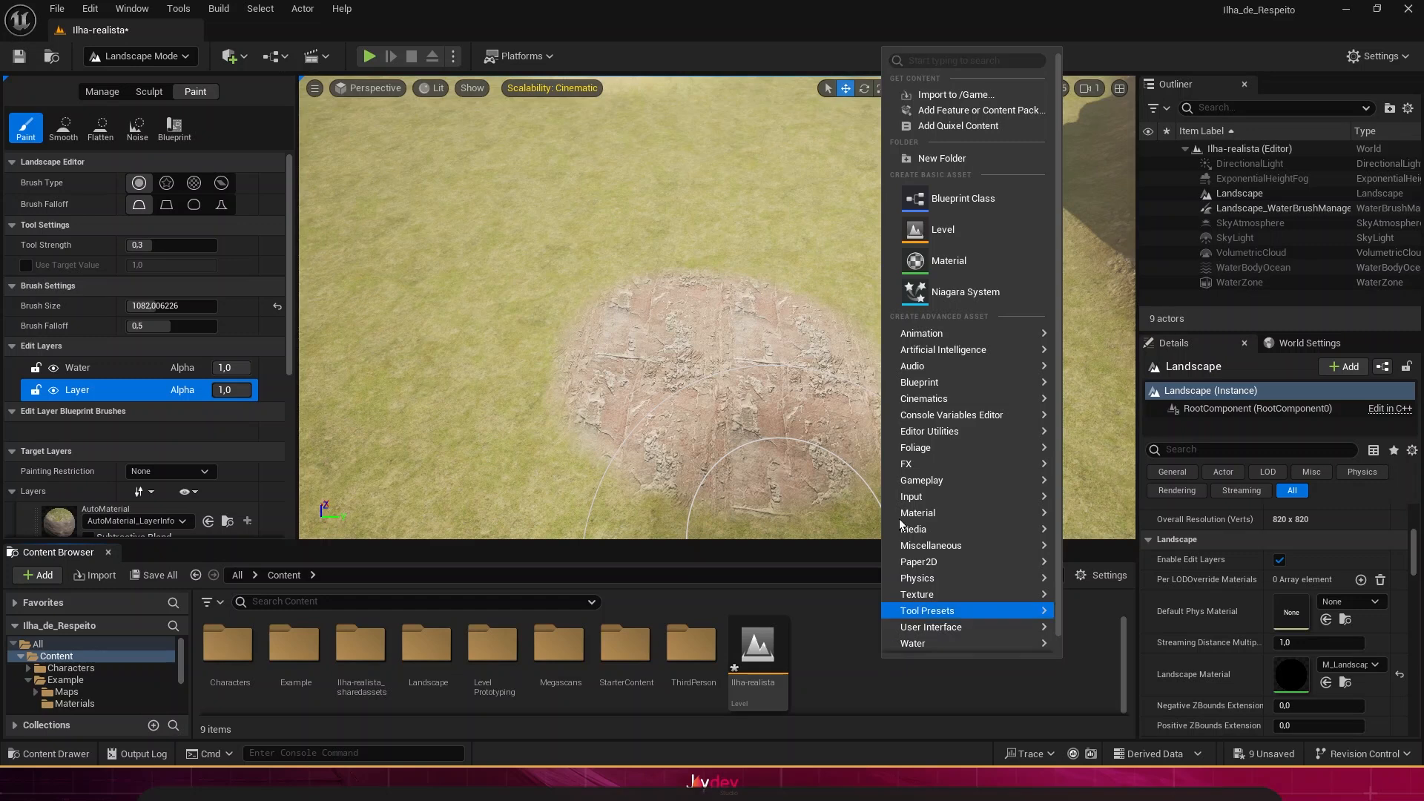
pyautogui.click(947, 126)
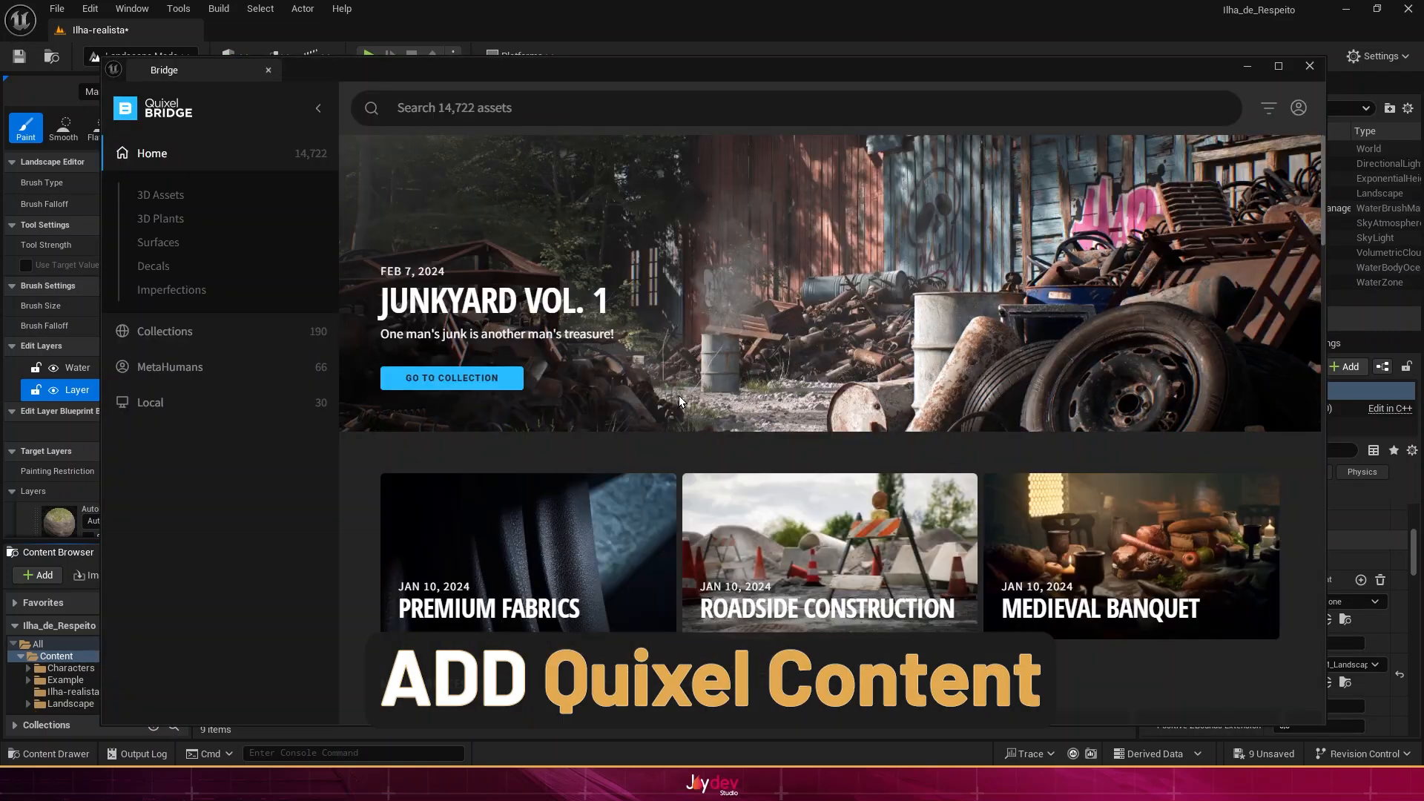
# Step: Search the Bridge library for "Rock forest floor" and open the Rocky Forest Floor surface
pyautogui.click(623, 107)
pyautogui.write('Rock forest floor')
pyautogui.press('Return')
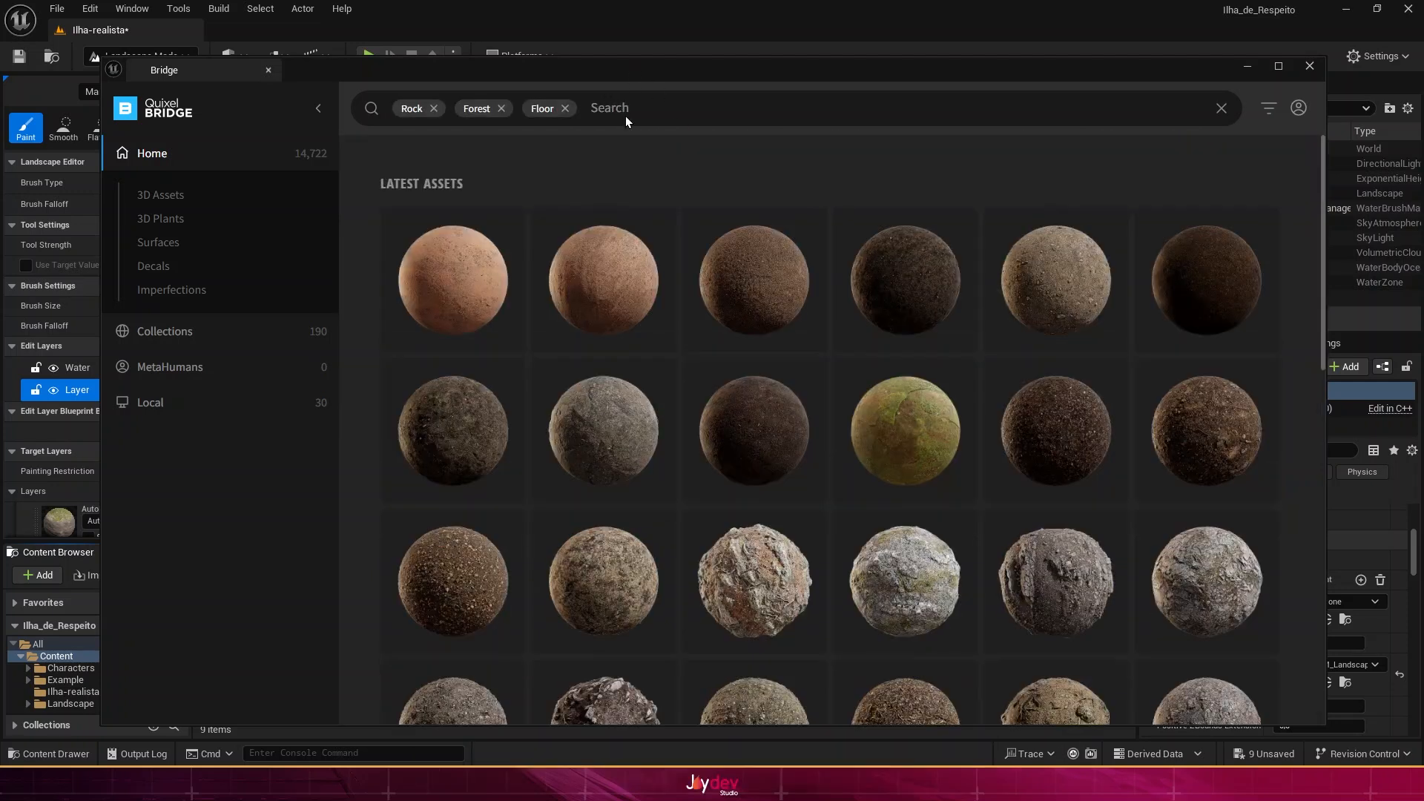
pyautogui.click(1025, 593)
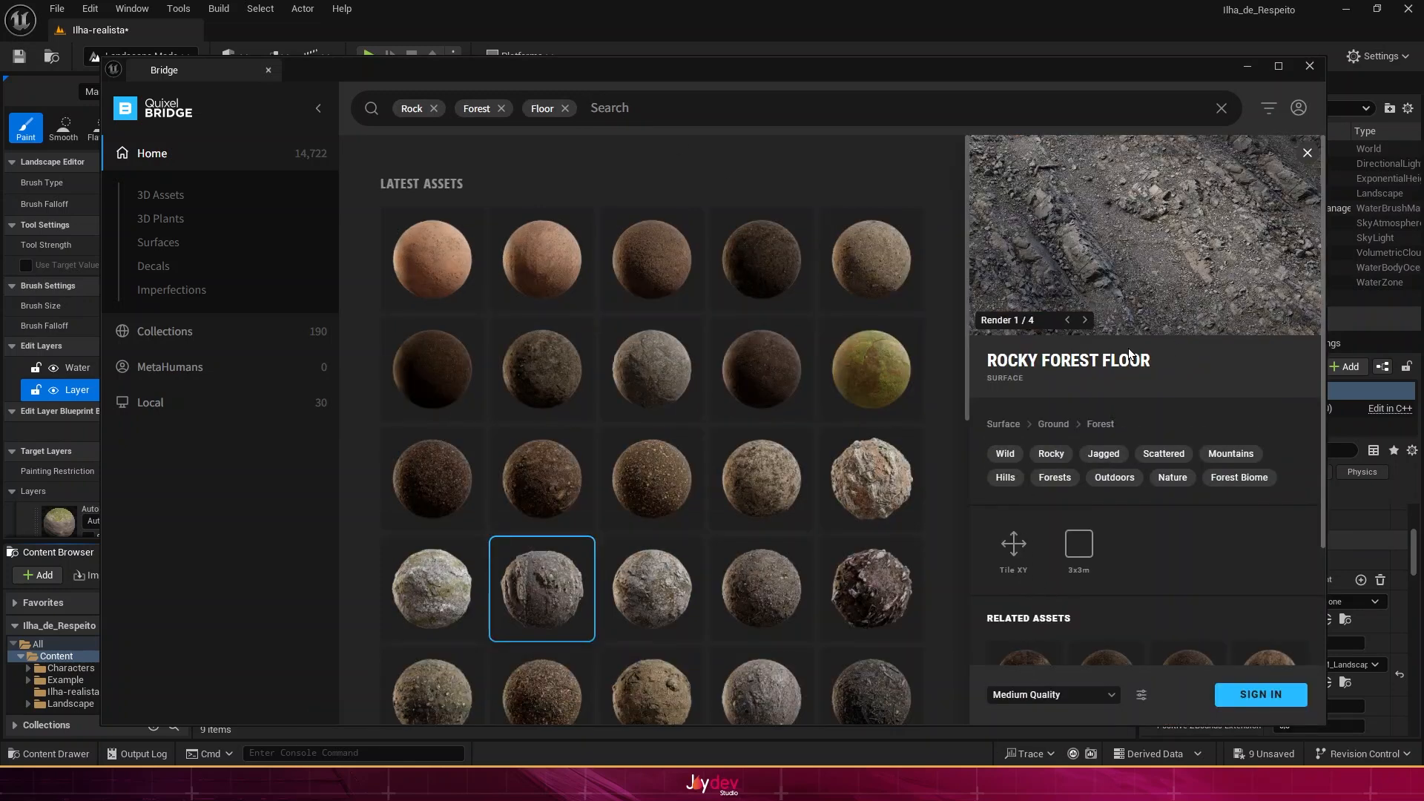
# Step: Switch the Rocky Forest Floor download quality to Highest Quality and back to Medium Quality
pyautogui.click(1077, 694)
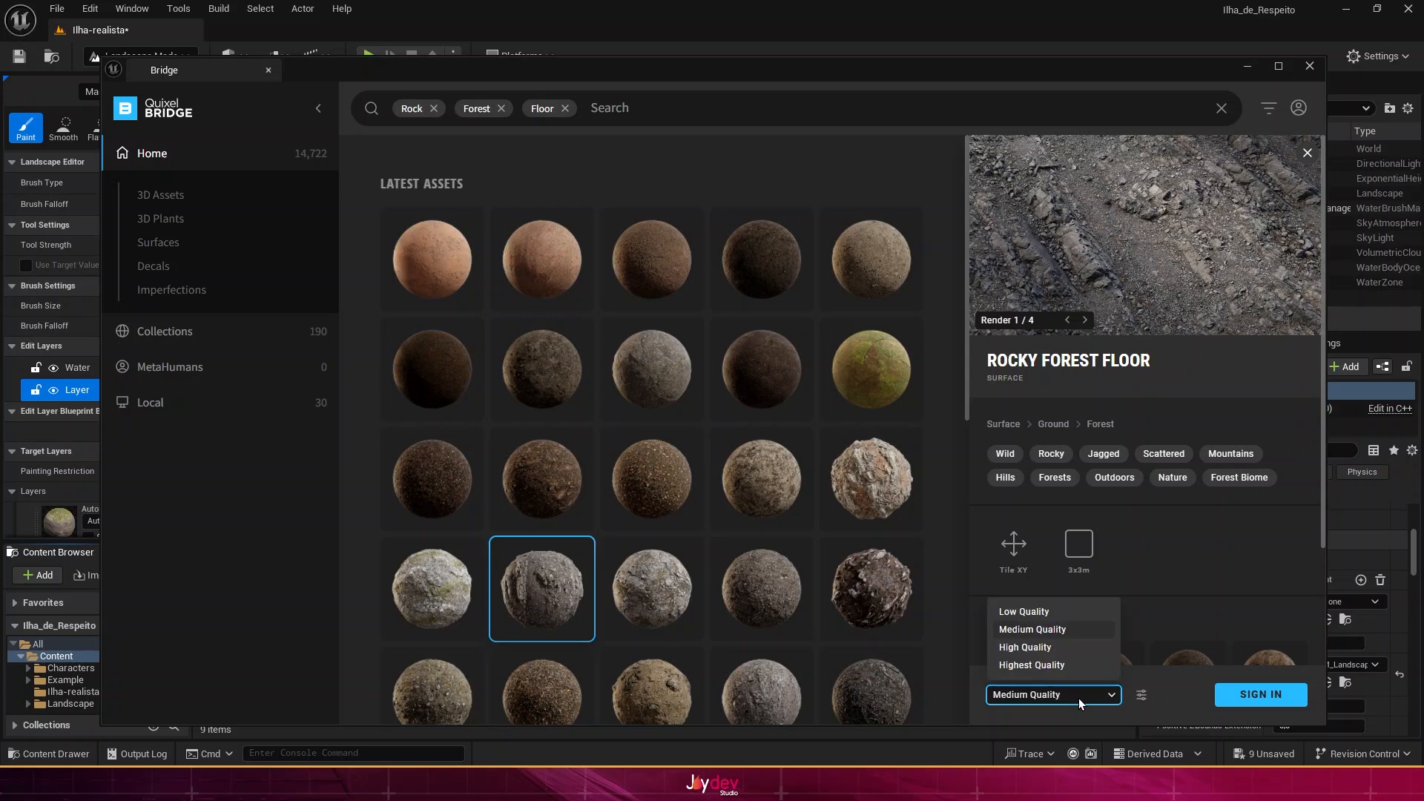
pyautogui.click(1039, 666)
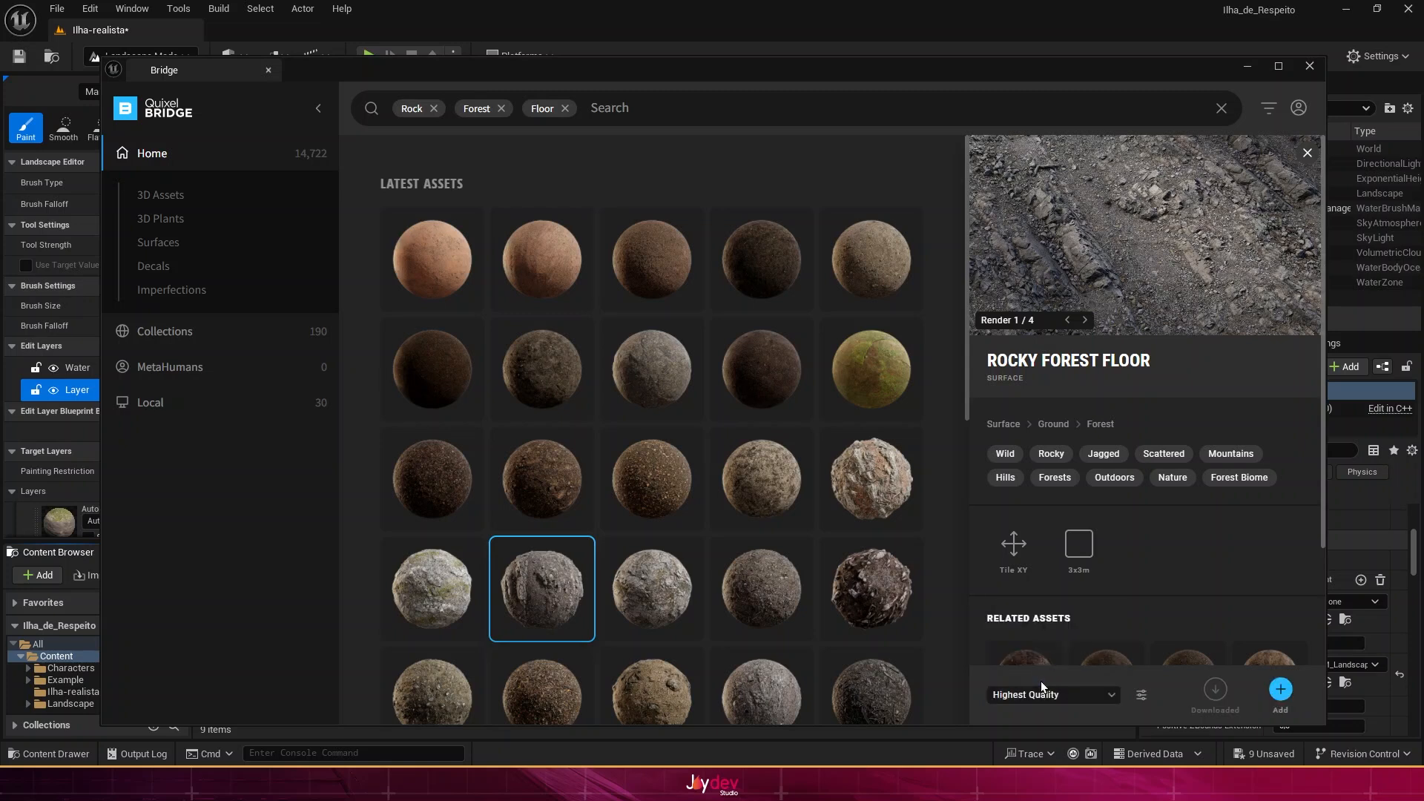
pyautogui.click(1034, 695)
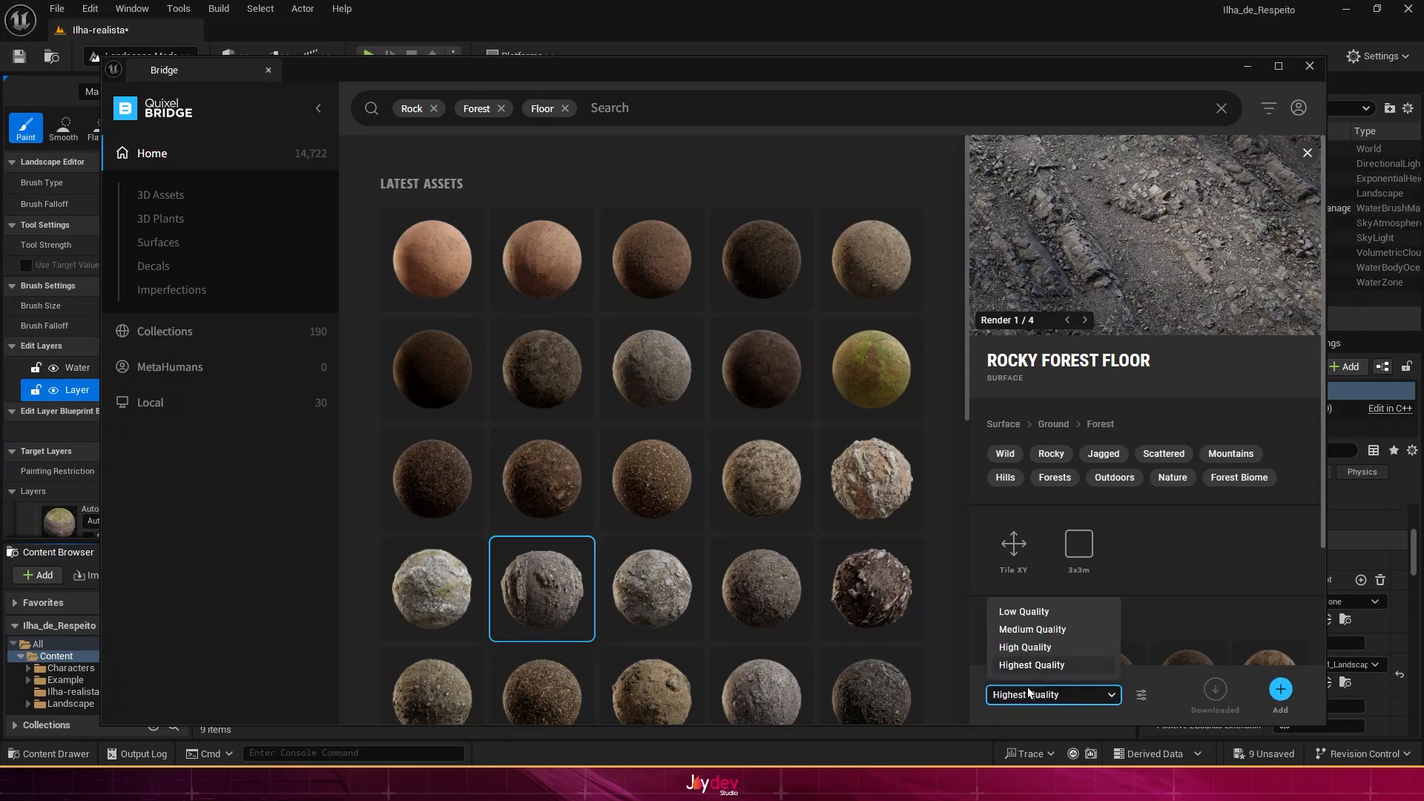
pyautogui.click(1041, 633)
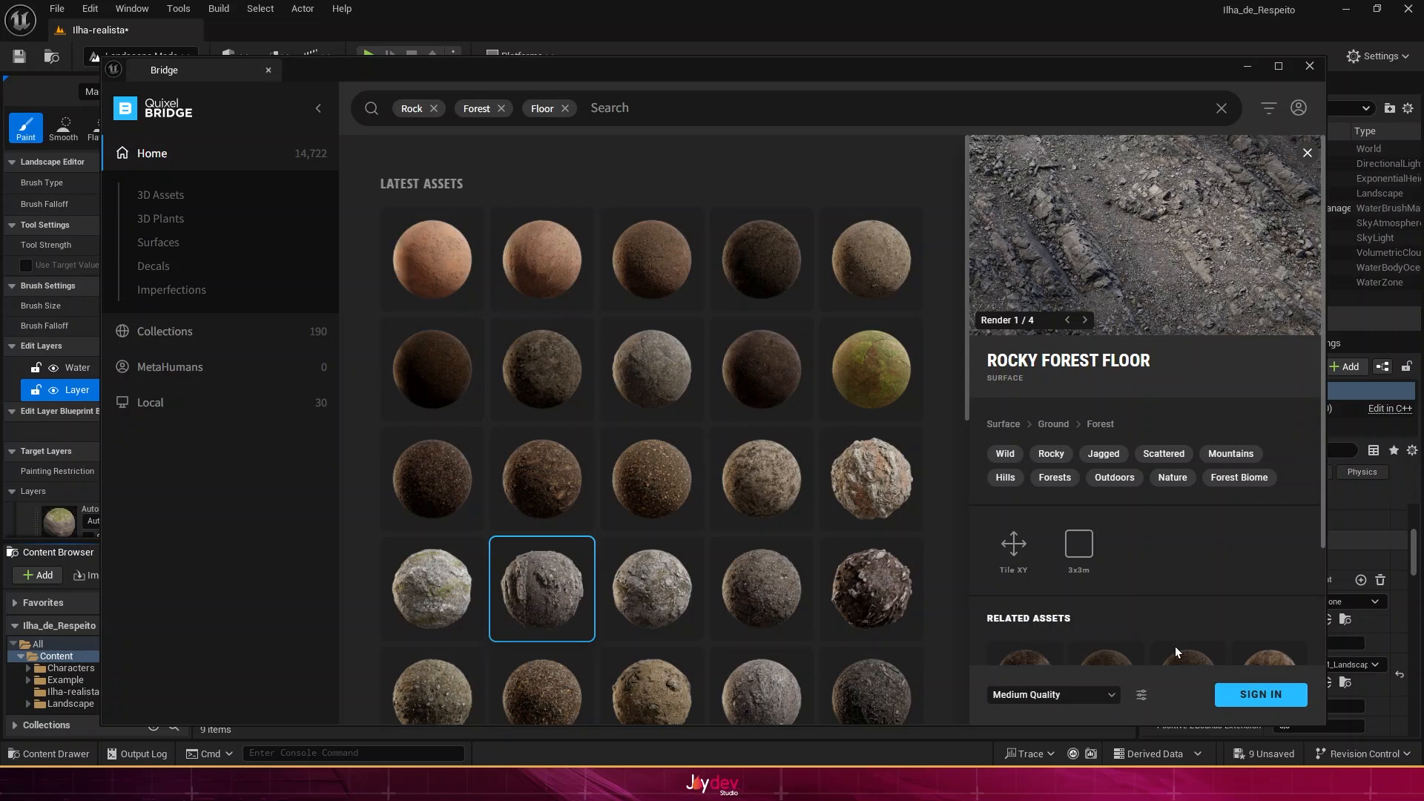
# Step: Sign in to Bridge, then download the Rocky Forest Floor surface at Medium Quality and add it to the project
pyautogui.click(1278, 693)
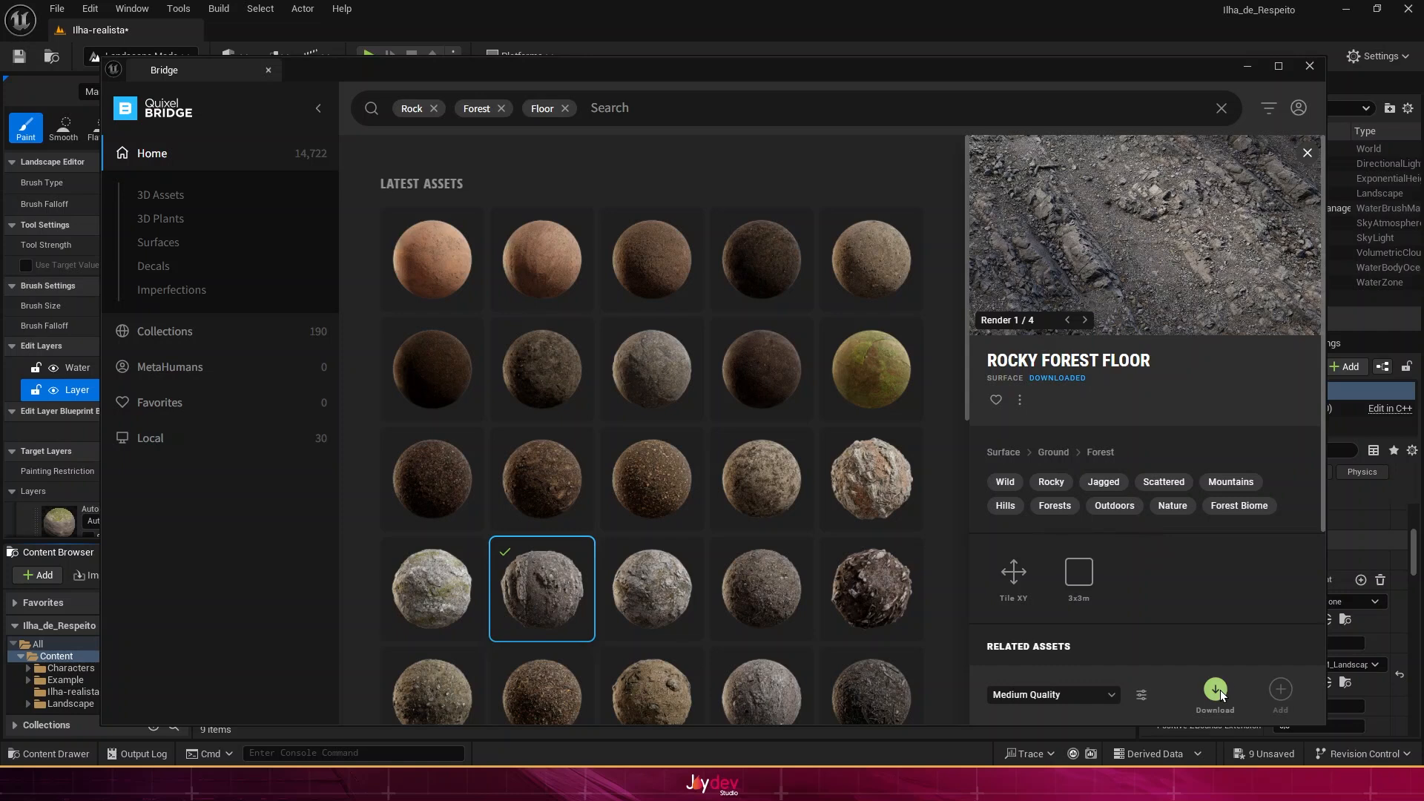
pyautogui.click(1215, 690)
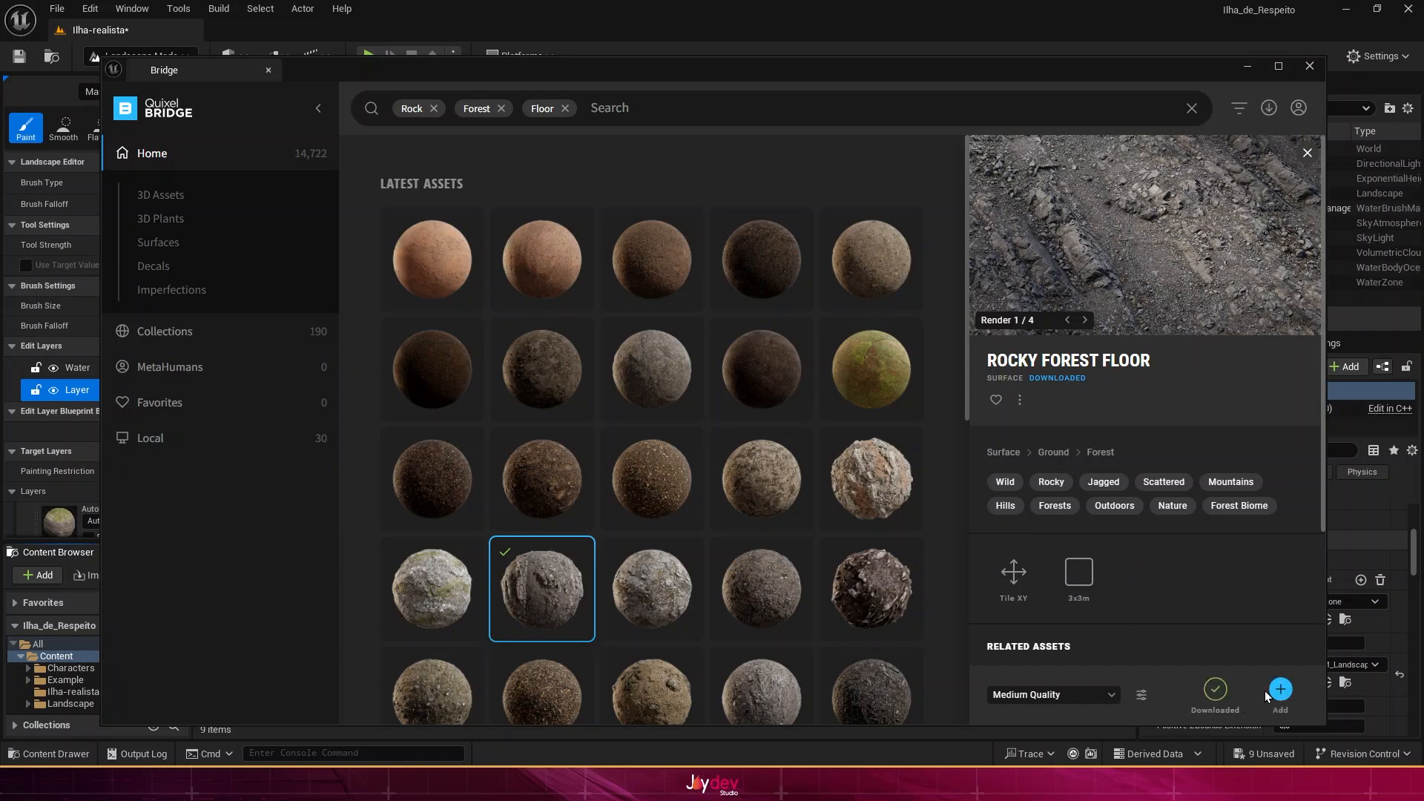
pyautogui.click(1281, 690)
# Step: Change the search to "Rock ground" and download the Rocky Ground surface at Medium Quality
pyautogui.moveTo(959, 69)
pyautogui.mouseDown()
pyautogui.moveTo(1156, 293)
pyautogui.moveTo(1422, 647)
pyautogui.moveTo(1363, 625)
pyautogui.moveTo(1167, 125)
pyautogui.moveTo(1170, 91)
pyautogui.moveTo(1117, 87)
pyautogui.mouseUp()
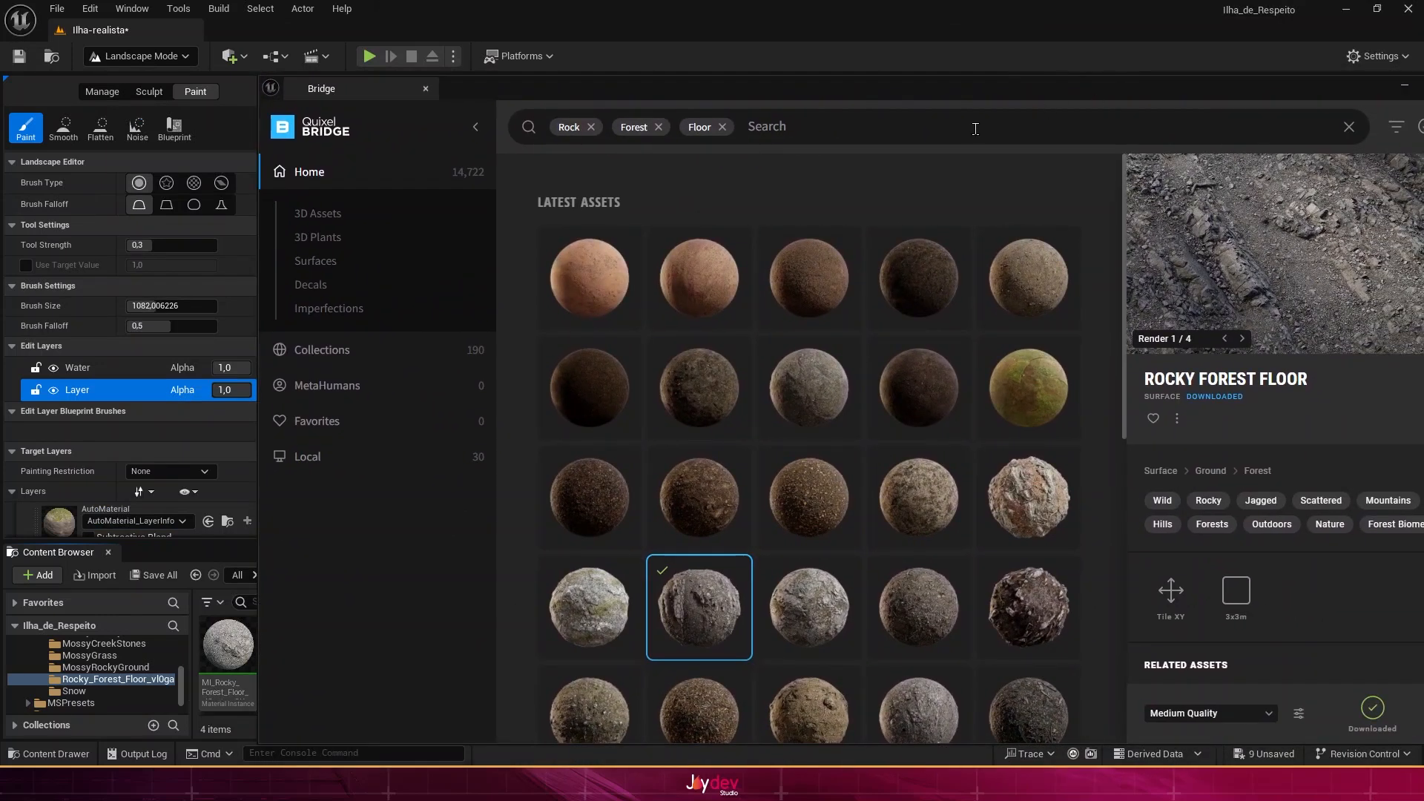
pyautogui.click(721, 127)
pyautogui.click(658, 127)
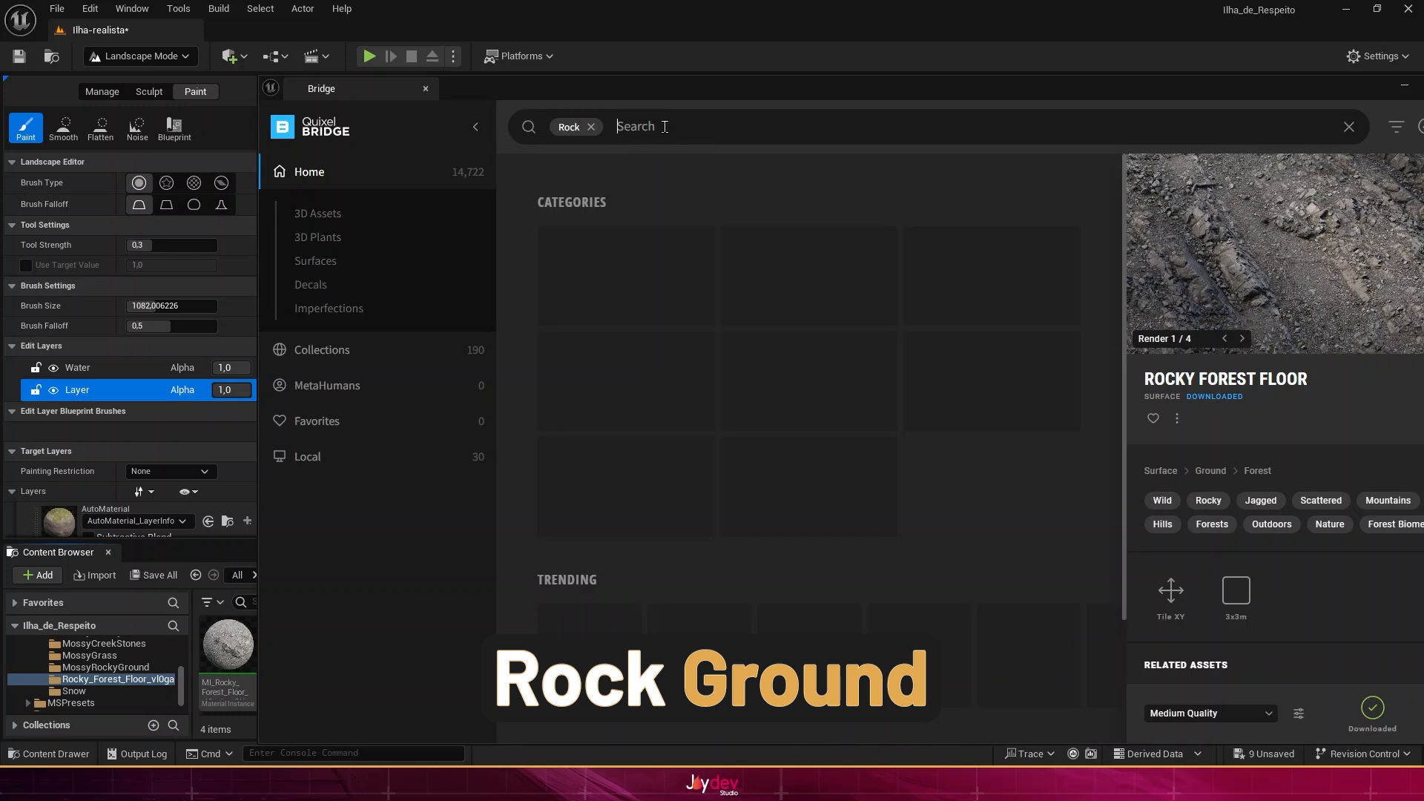
pyautogui.write('ground')
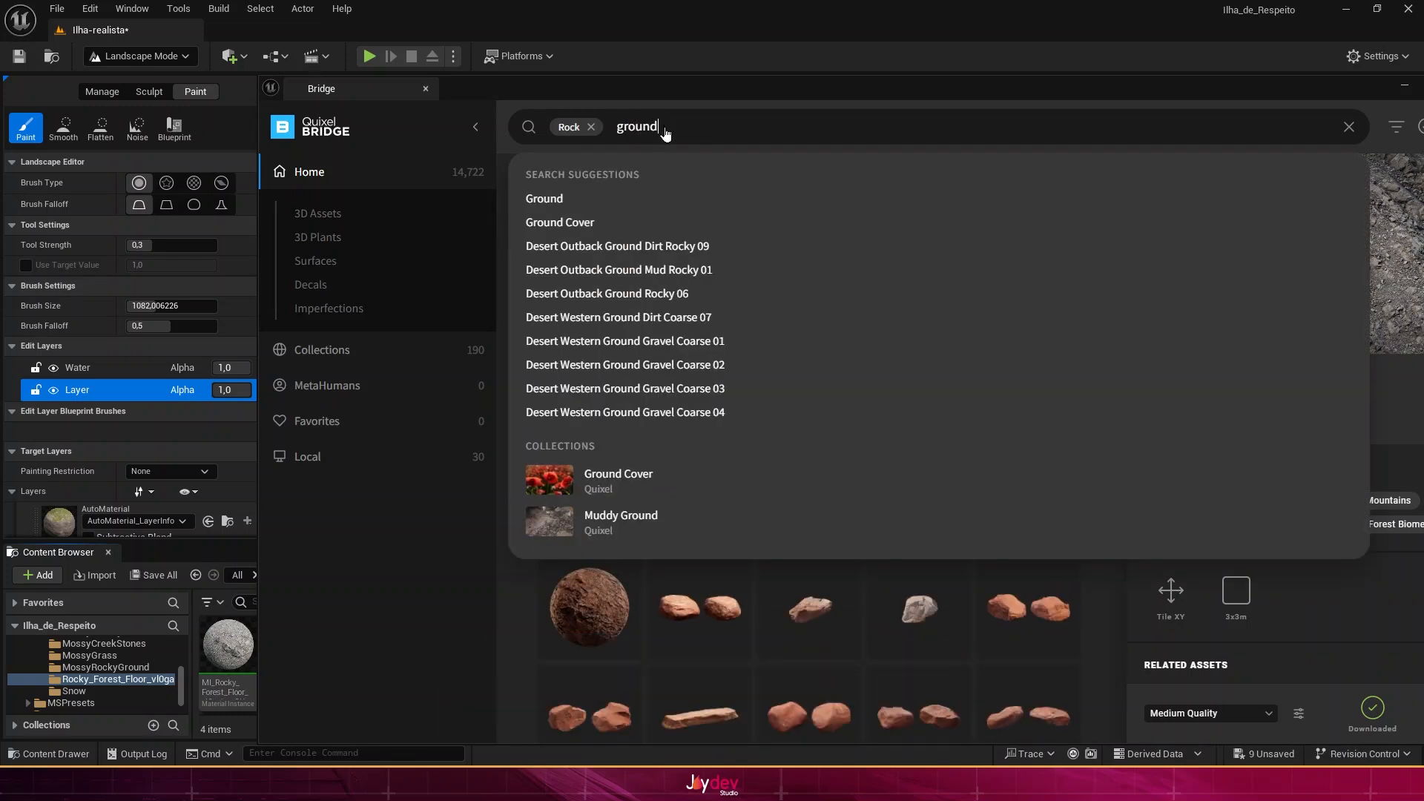
pyautogui.click(1031, 584)
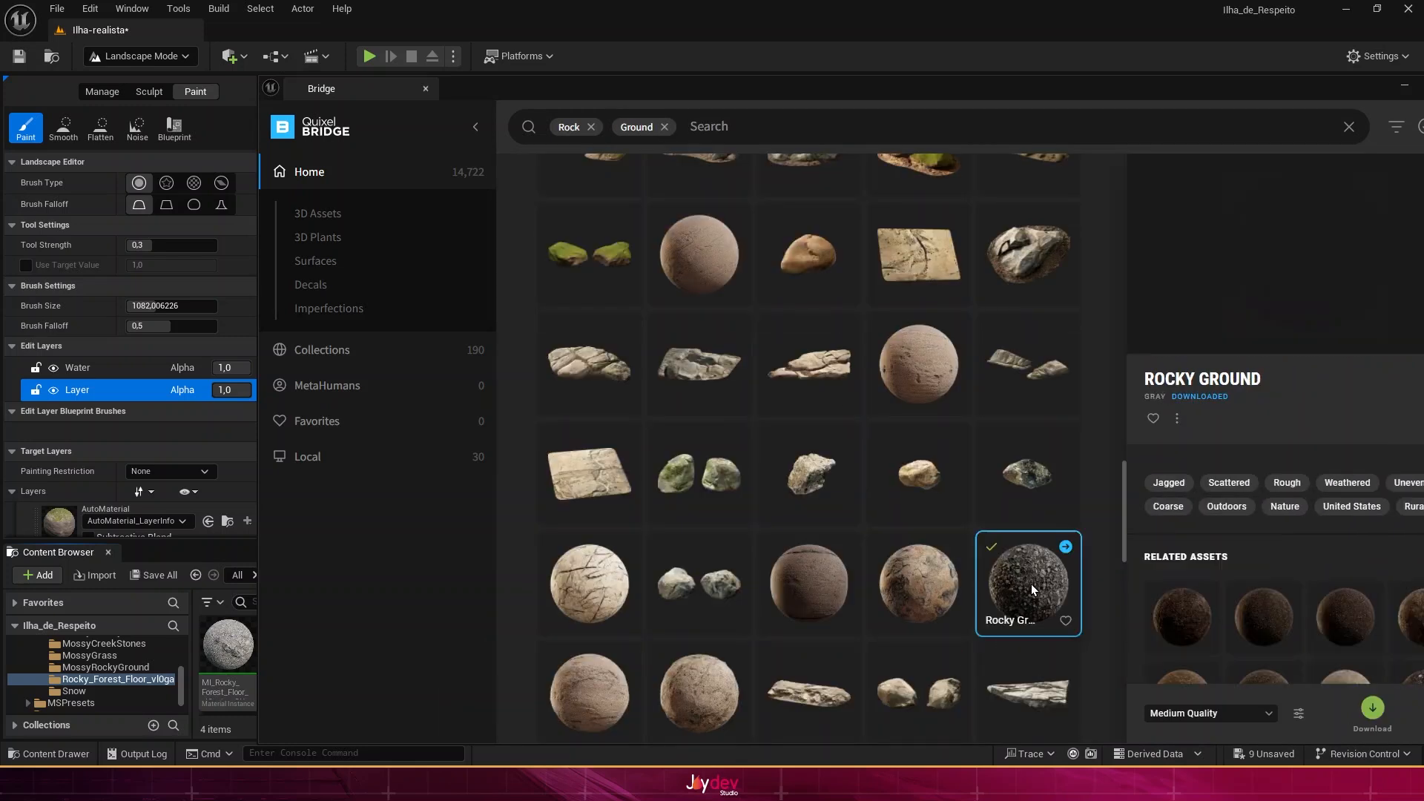
pyautogui.moveTo(1218, 92); pyautogui.dragTo(877, 80)
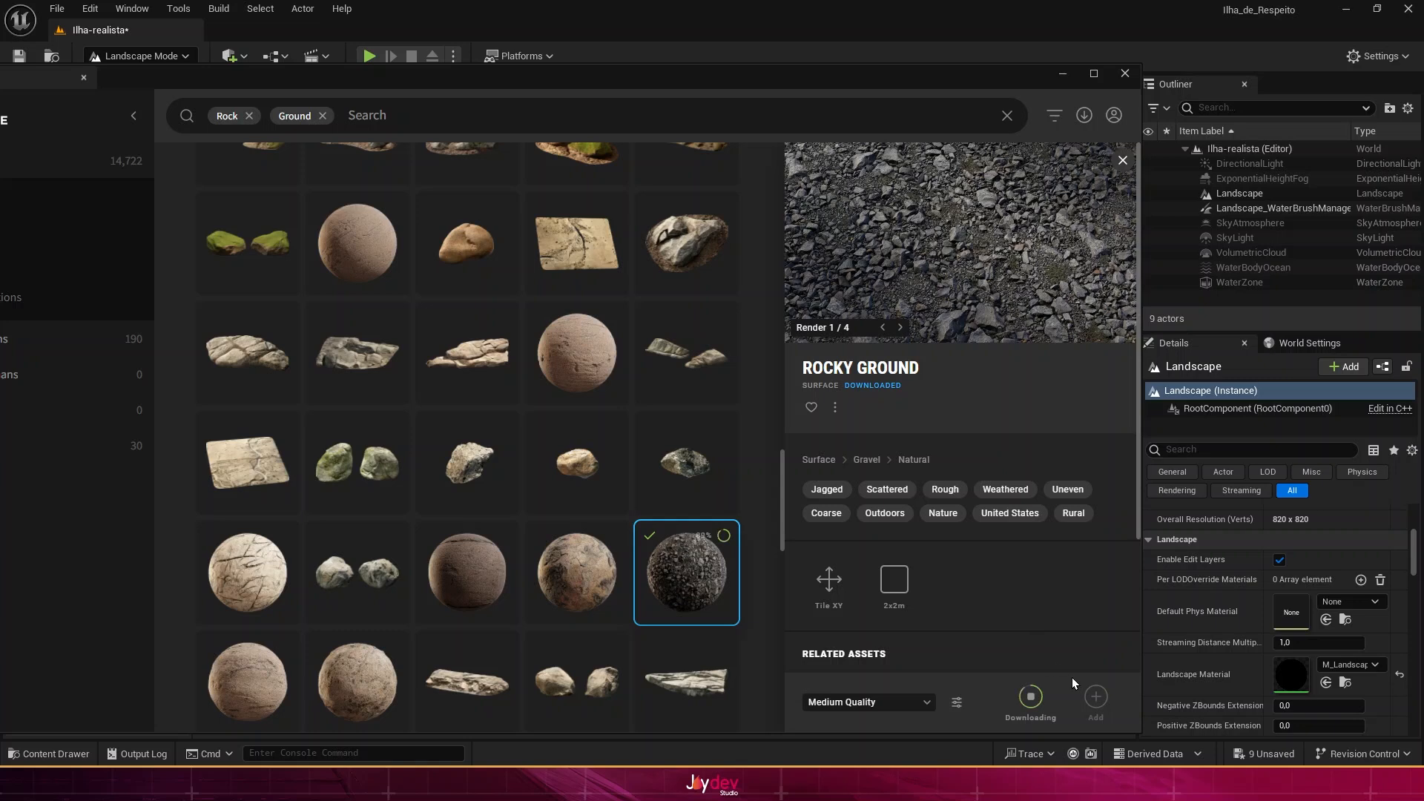
# Step: Replace the search terms with "Beach sand"
pyautogui.click(249, 114)
pyautogui.write('Be')
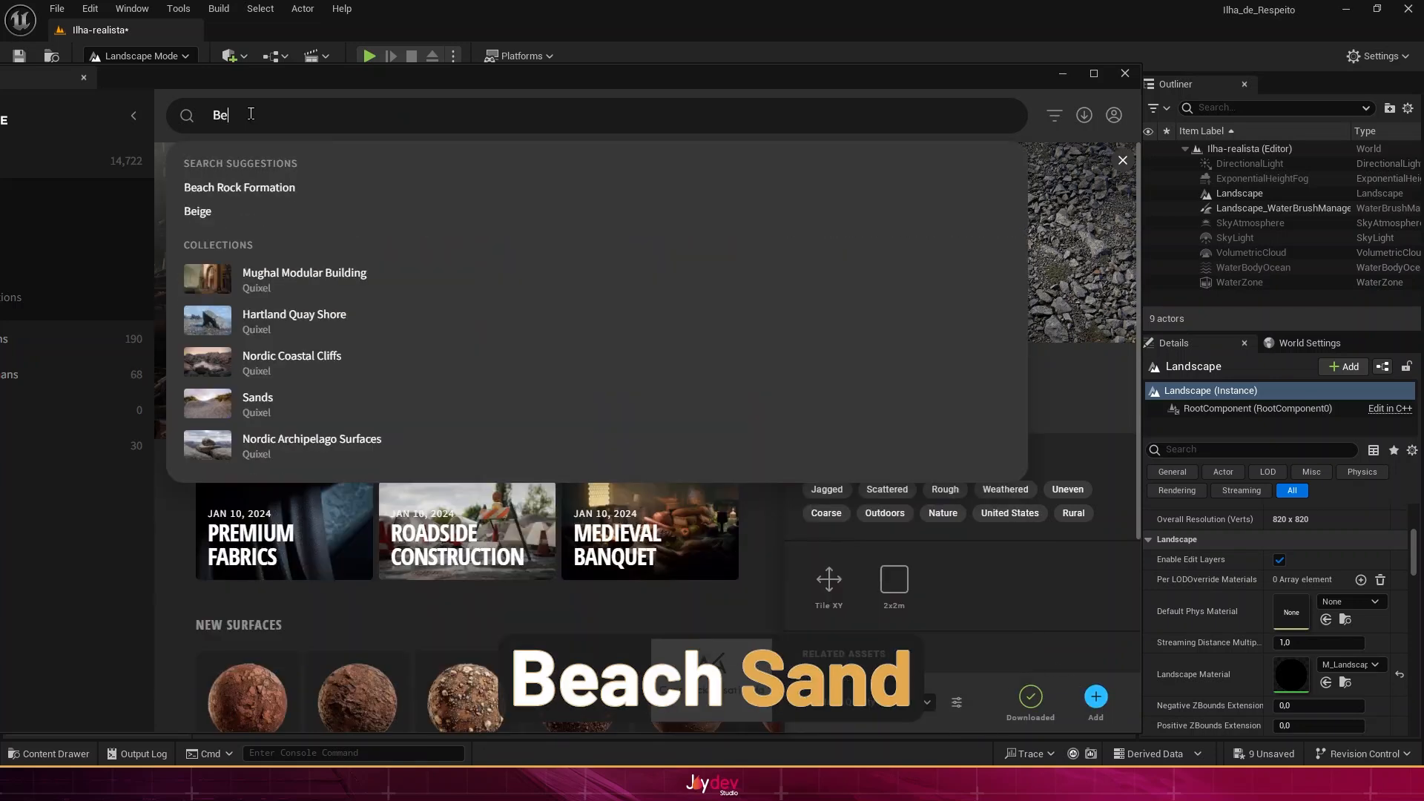
pyautogui.write('ach sa')
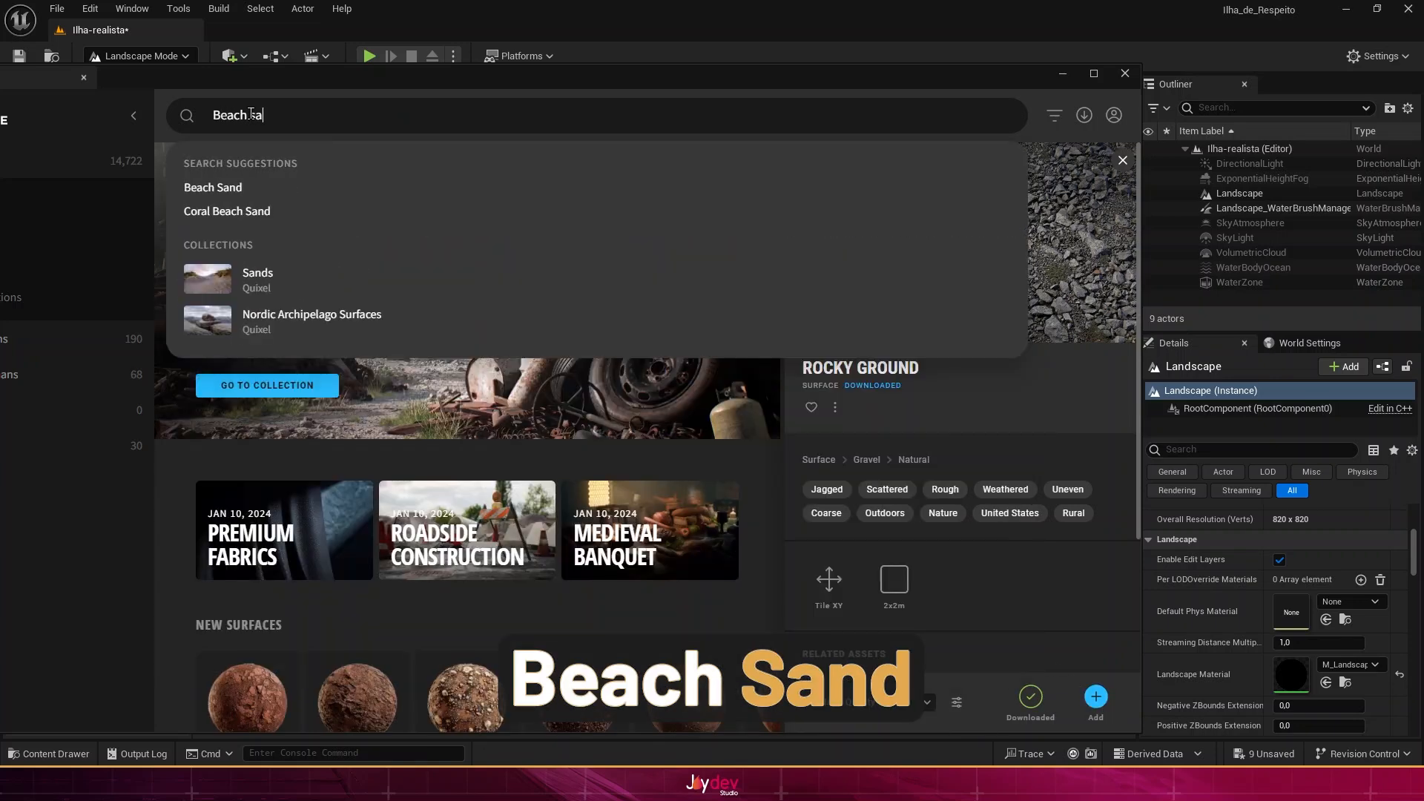
pyautogui.write('nd')
pyautogui.press('Return')
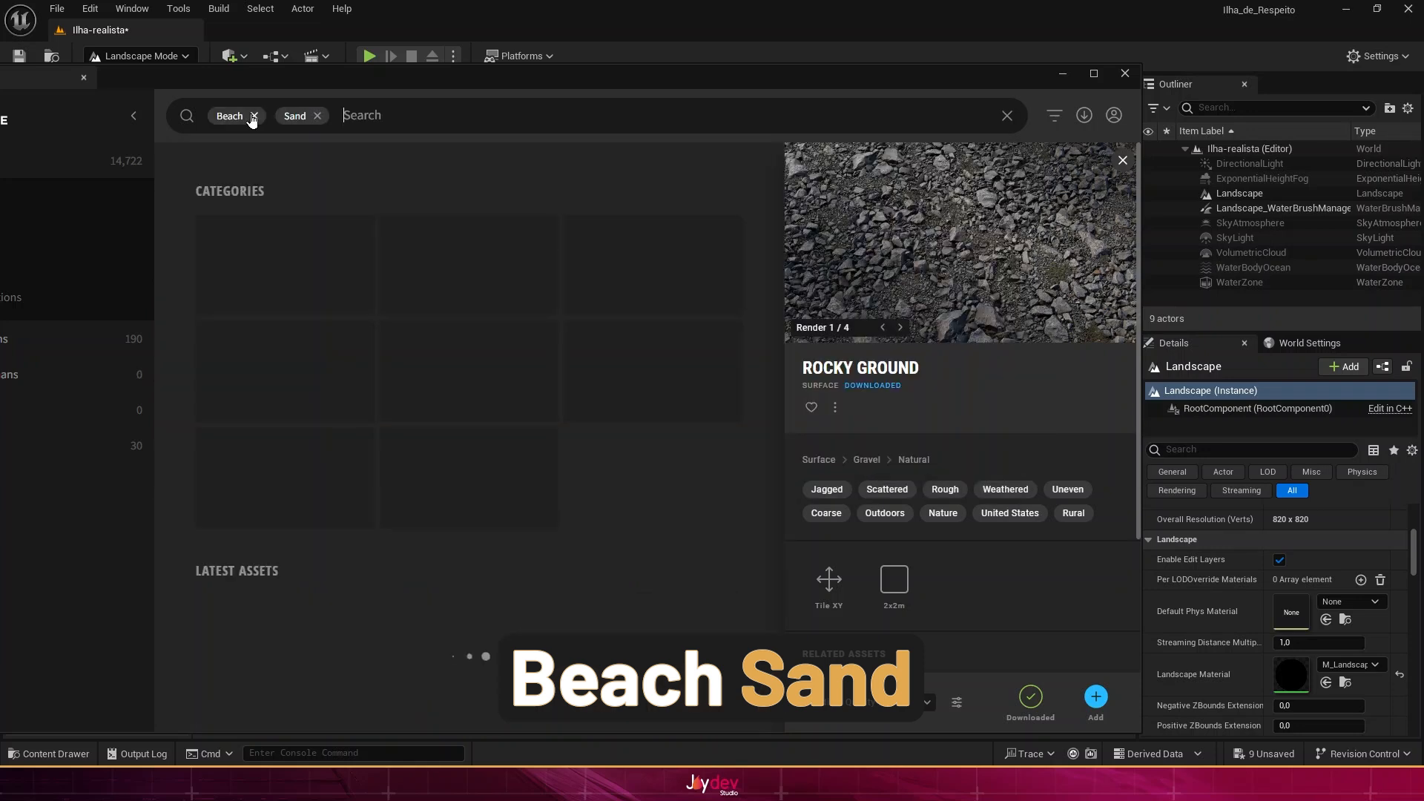
# Step: Compare sand surfaces in the search results, including Beach Sand and Rippled Sand
pyautogui.click(233, 255)
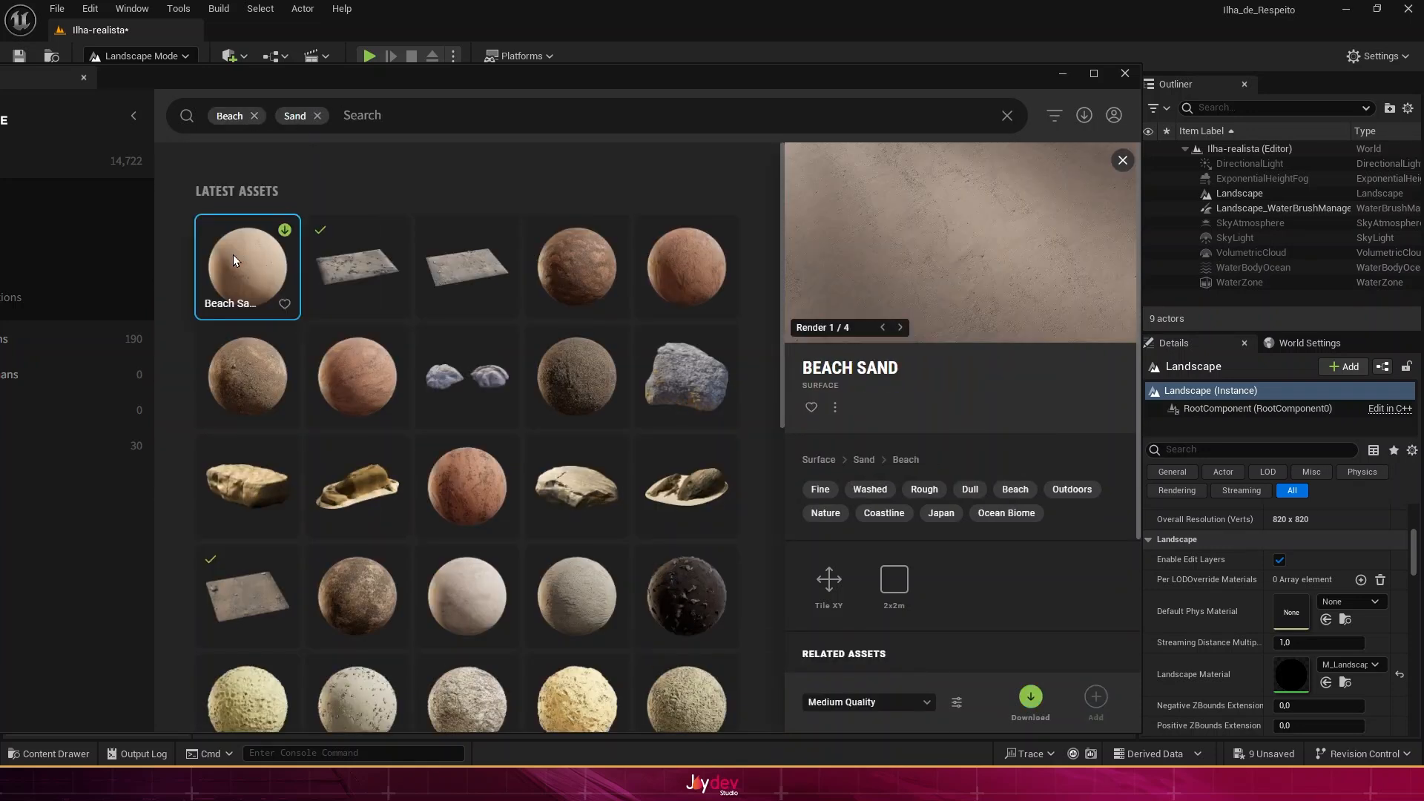
pyautogui.click(565, 708)
pyautogui.scroll(-1, 244, 630)
pyautogui.click(243, 626)
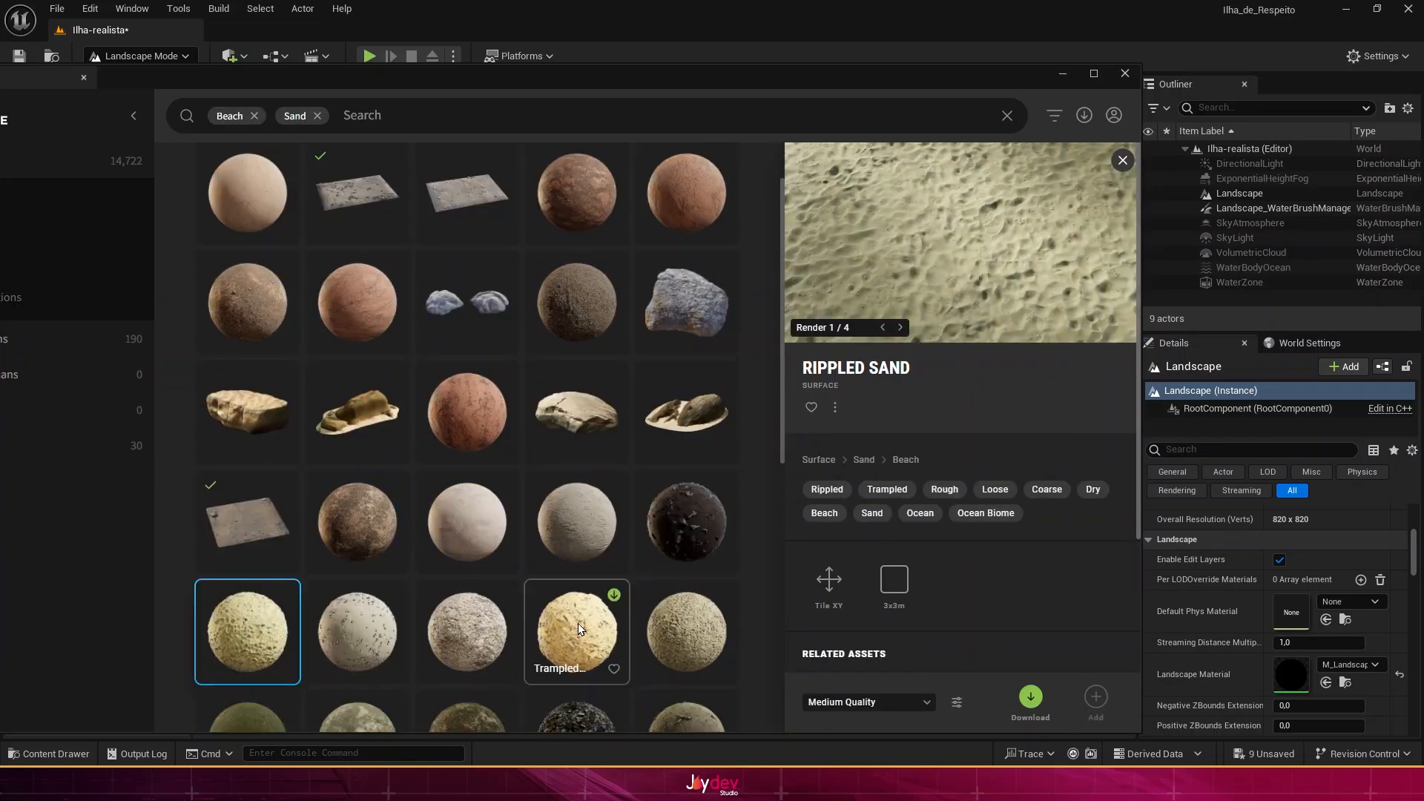
pyautogui.scroll(-1, 571, 593)
pyautogui.click(563, 576)
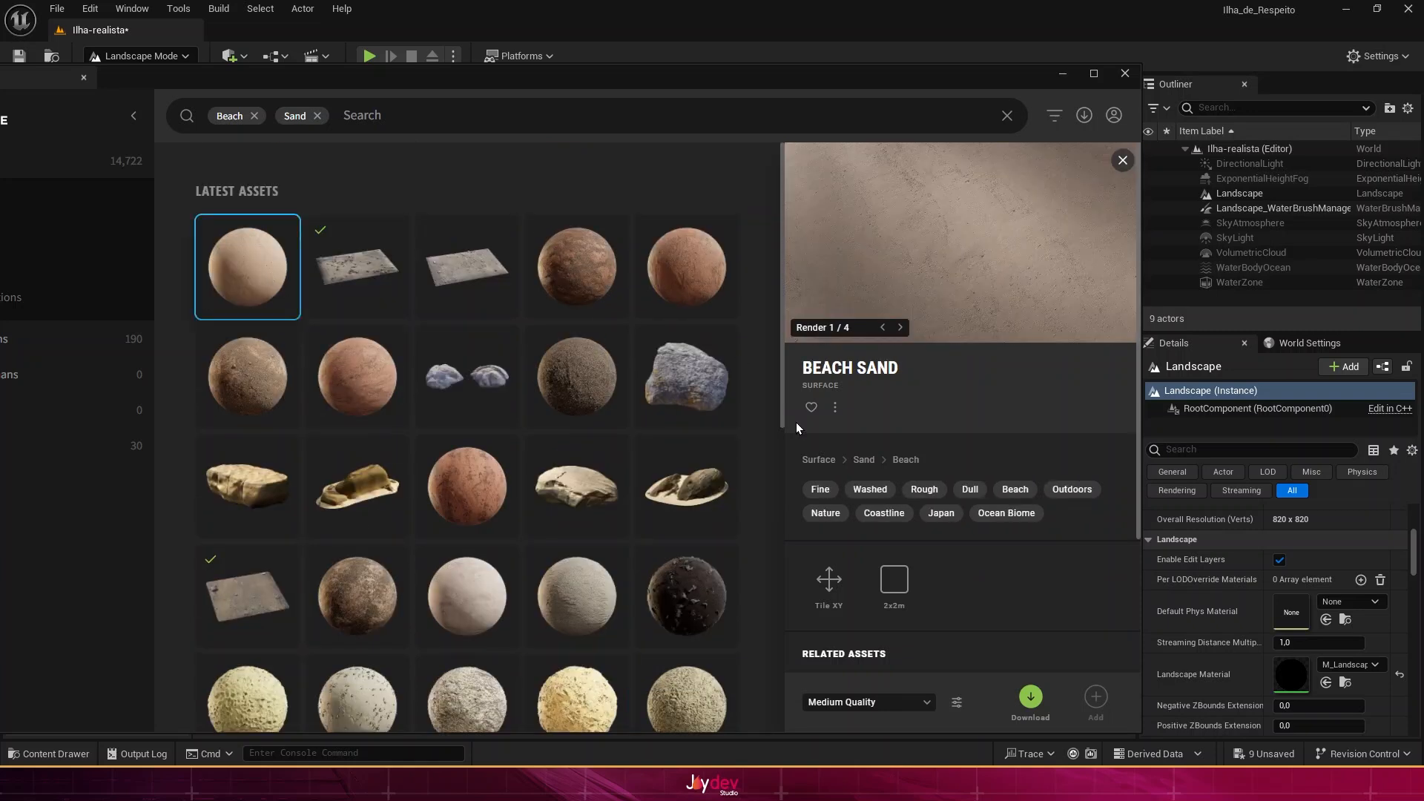
pyautogui.scroll(-1, 671, 558)
pyautogui.click(671, 558)
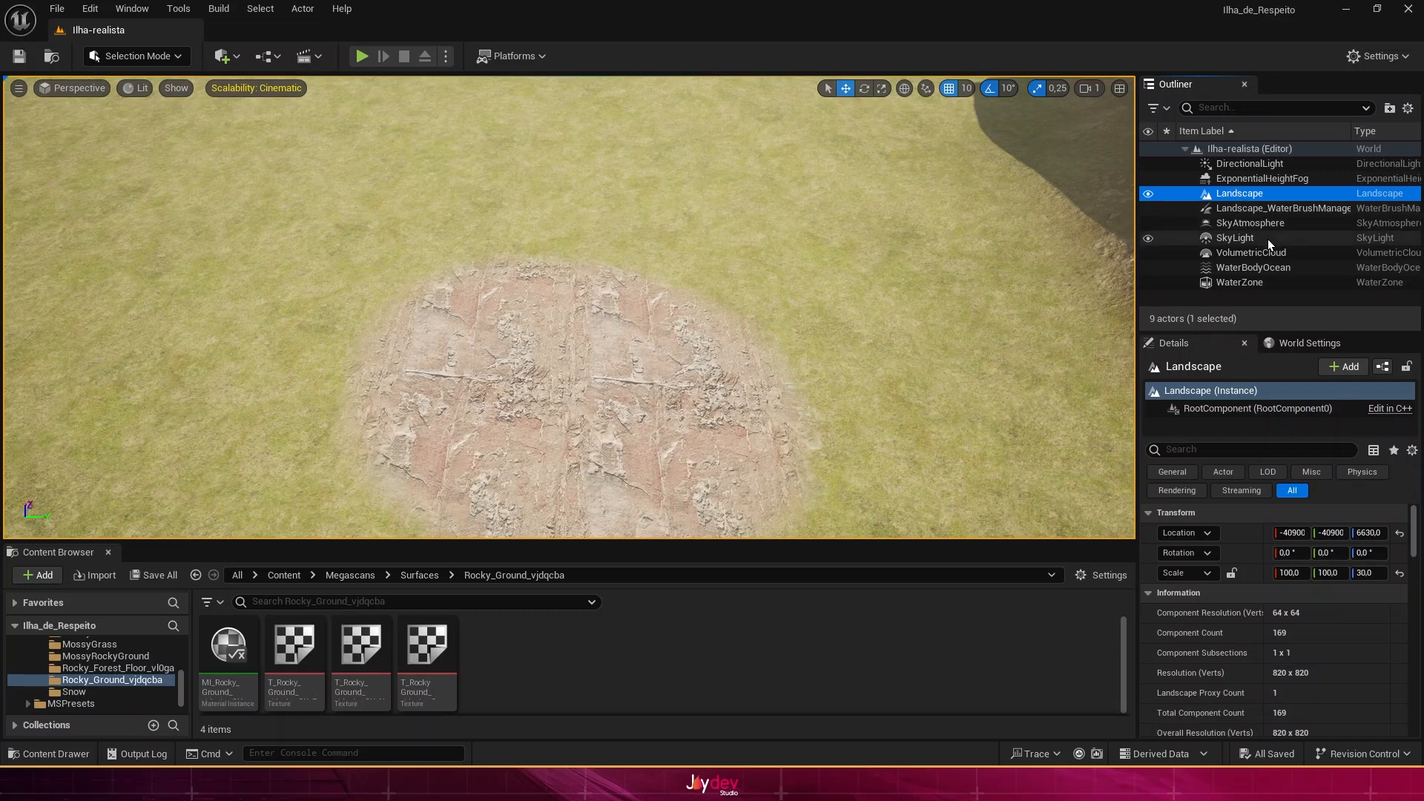
# Step: Locate the Landscape's assigned material in the project content and open M_Landscape_NaniteEx for editing
pyautogui.scroll(-1, 1310, 650)
pyautogui.scroll(-6, 1310, 651)
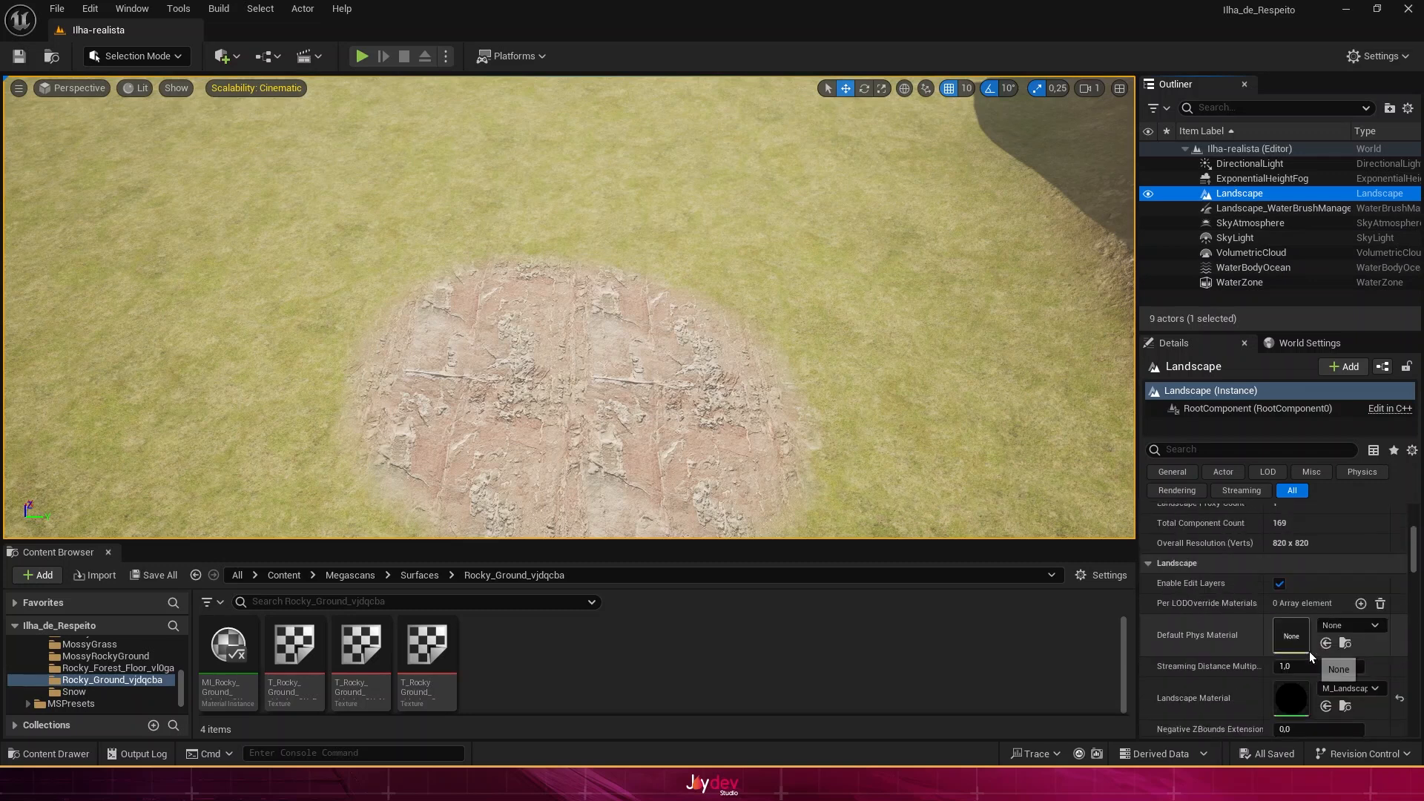
pyautogui.click(1345, 682)
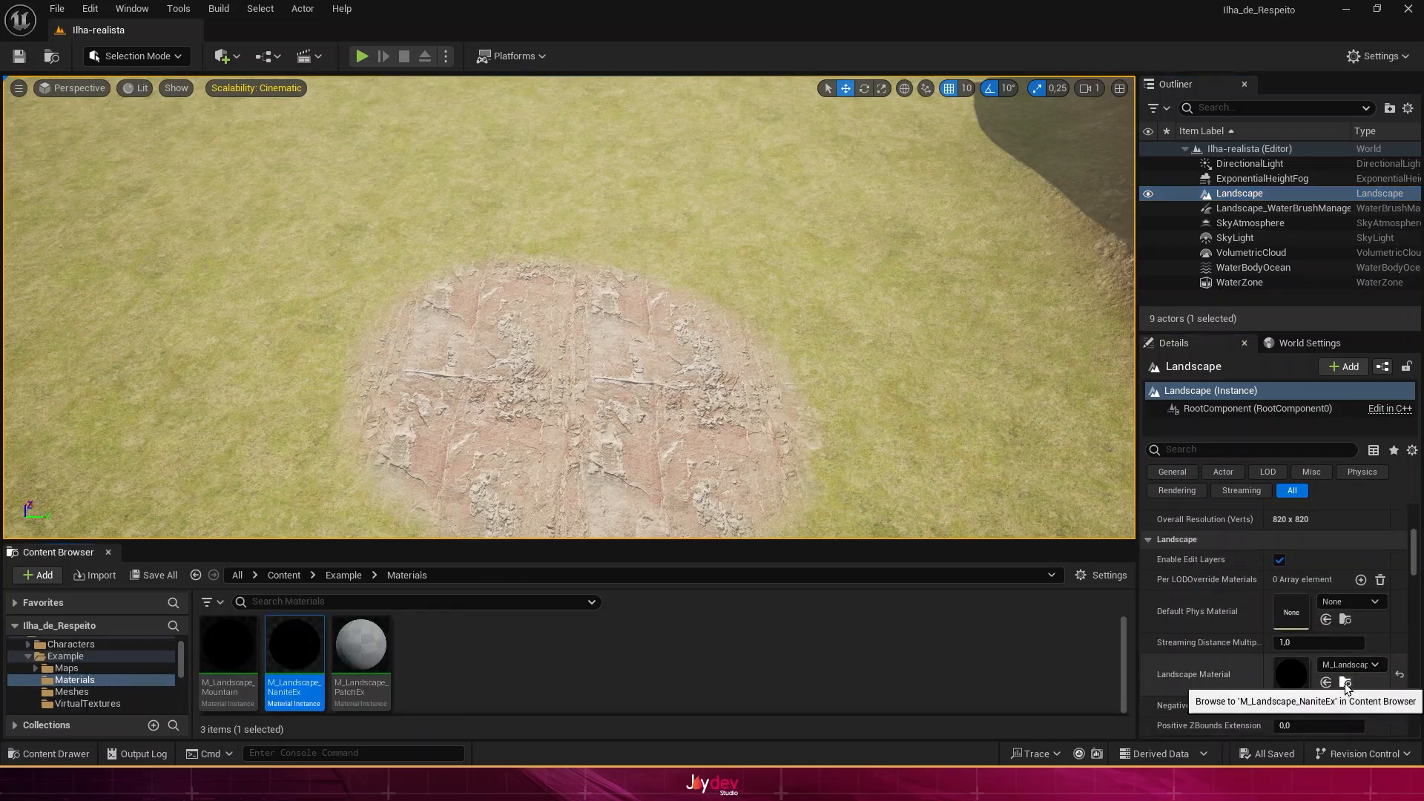
pyautogui.doubleClick(282, 655)
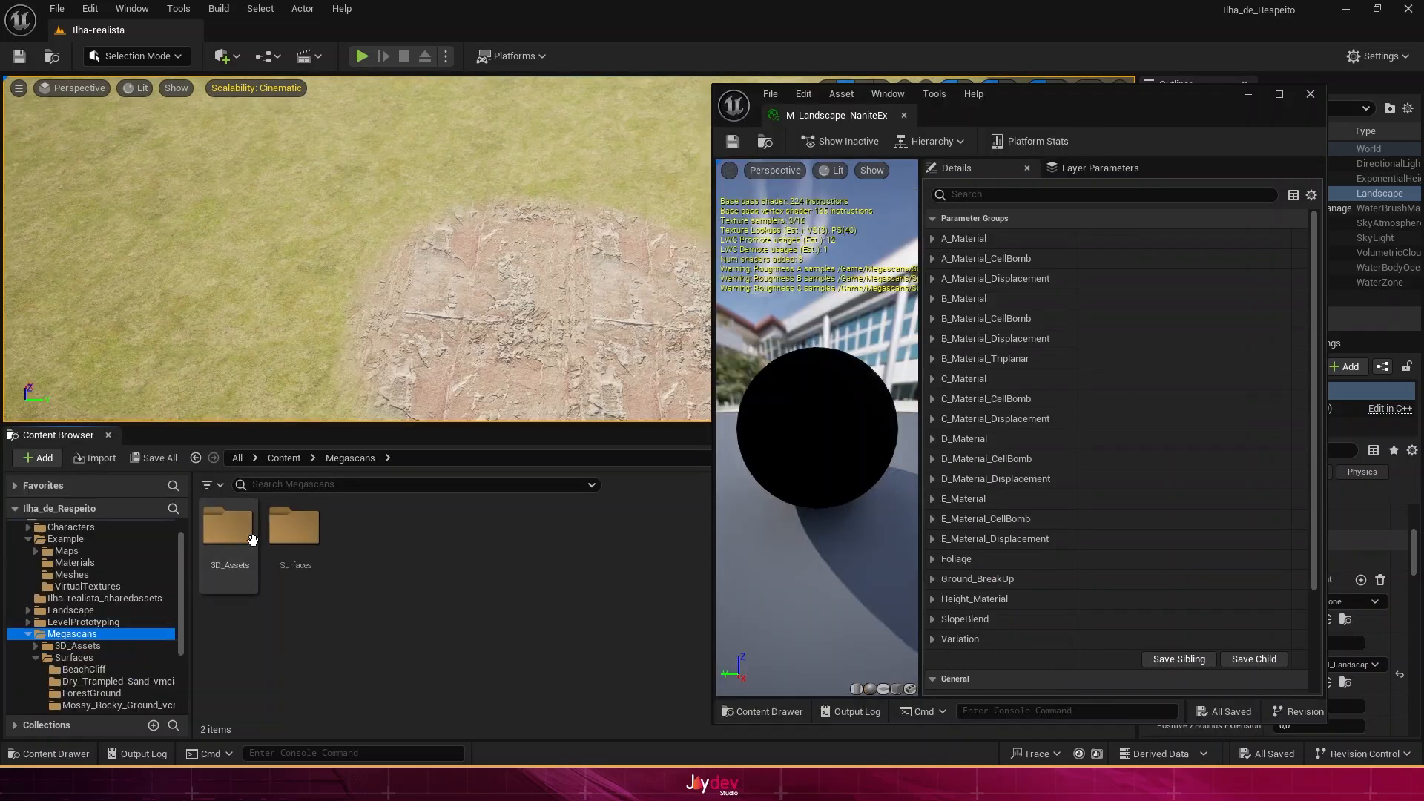
# Step: Open the Rocky_Ground folder within the Megascans Surfaces folder, narrowing the material editor window to make room beside it
pyautogui.doubleClick(294, 527)
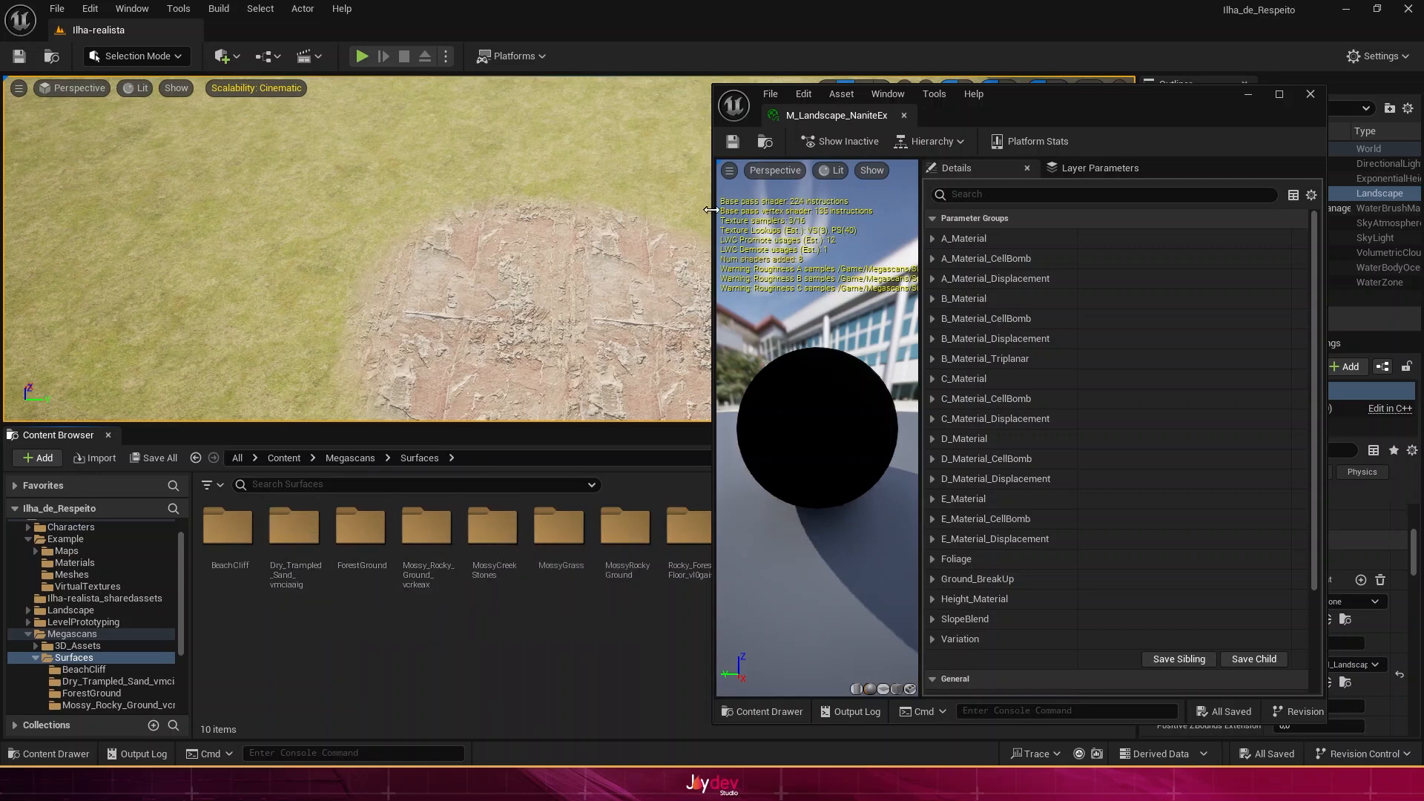
pyautogui.moveTo(708, 207); pyautogui.dragTo(863, 237)
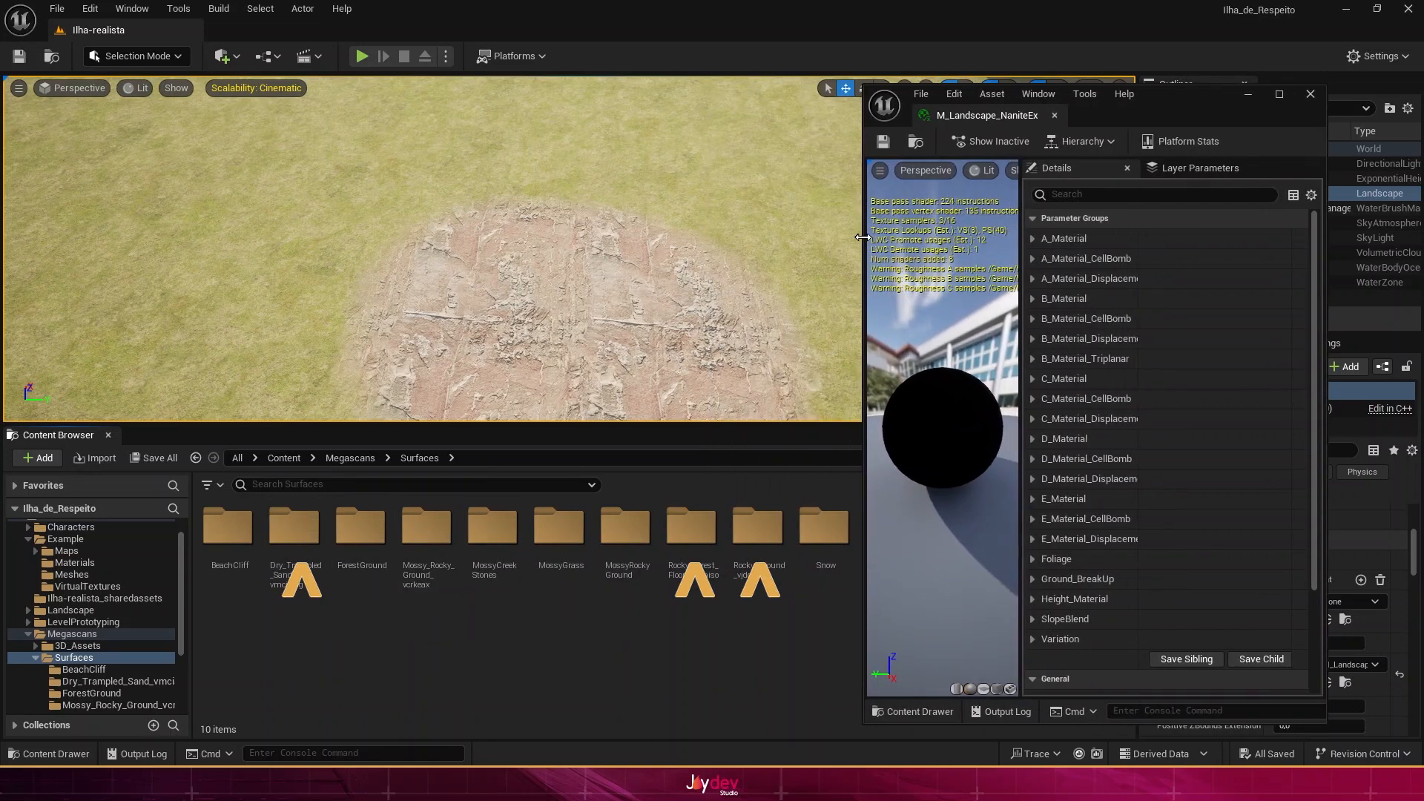
pyautogui.doubleClick(757, 556)
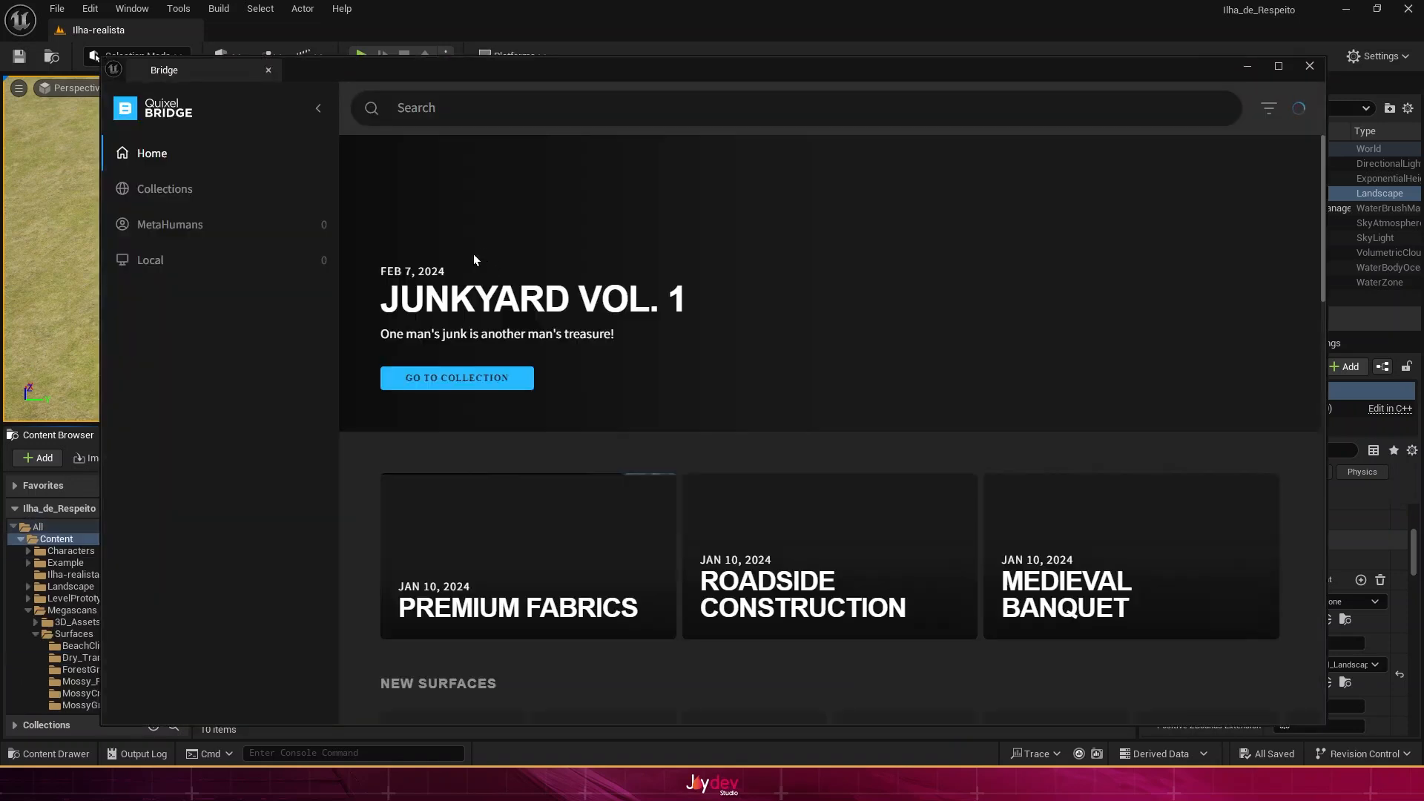
# Step: Add the locally stored Rocky Ground, Rocky Forest Floor and Dry Trampled Sand surfaces to the project from Bridge at Medium Quality
pyautogui.click(250, 261)
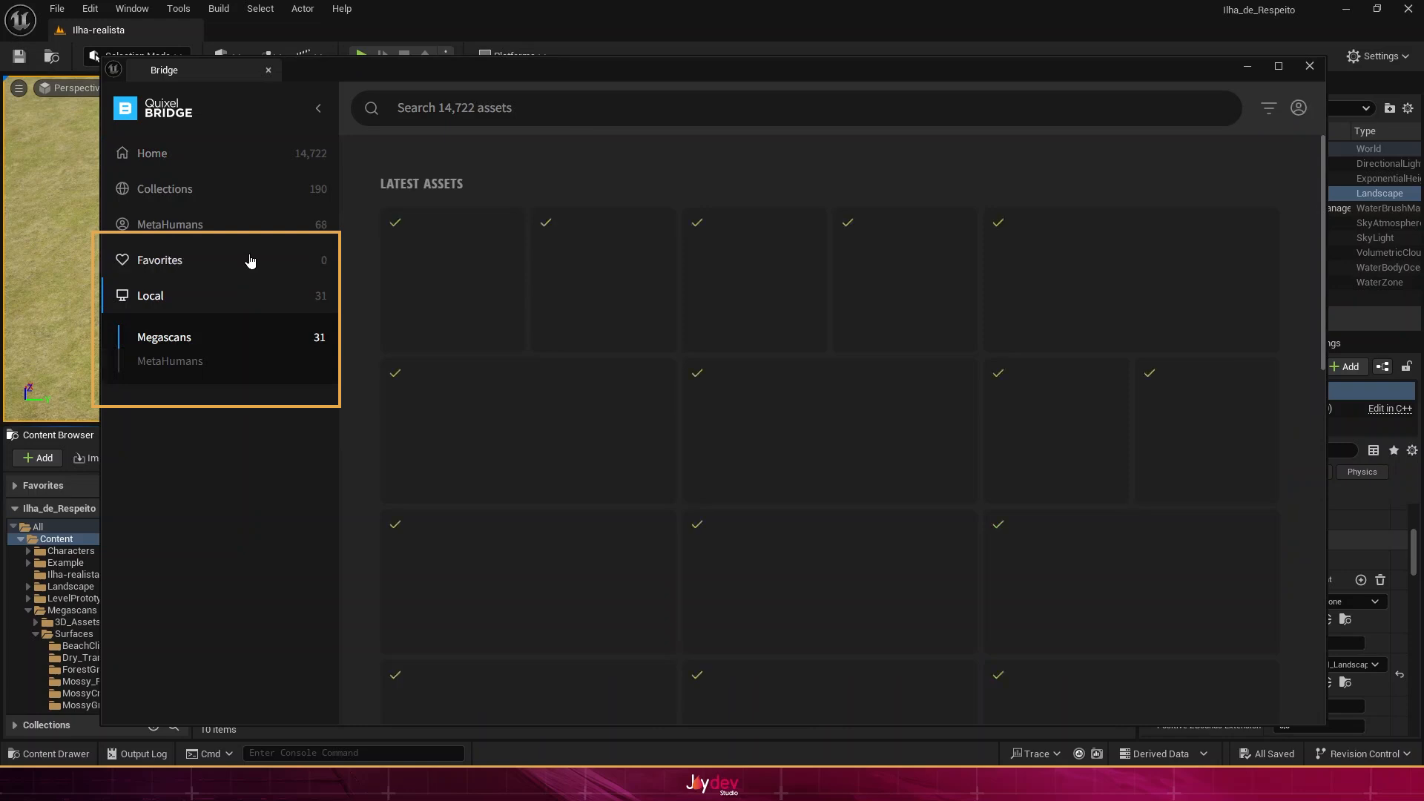
pyautogui.click(634, 279)
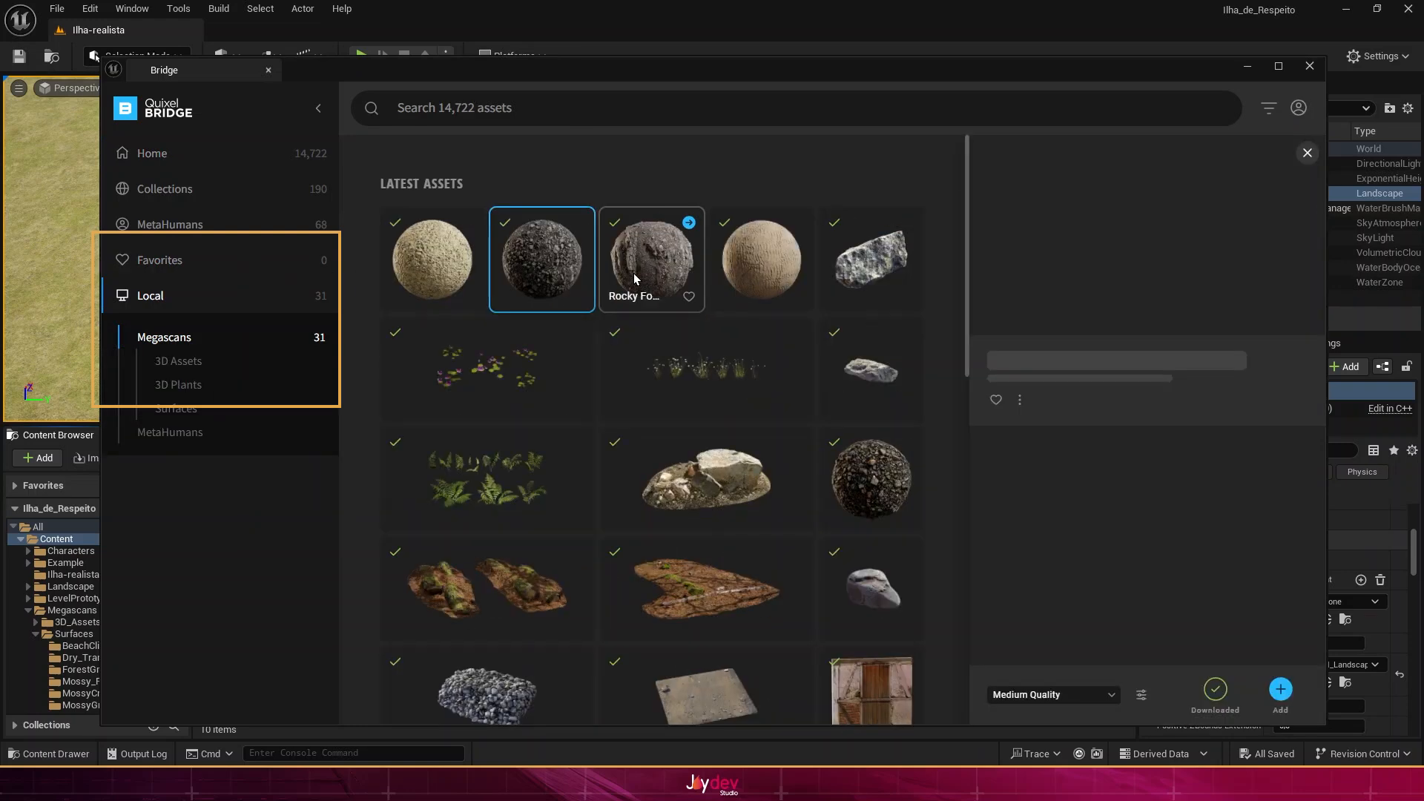
pyautogui.click(1288, 696)
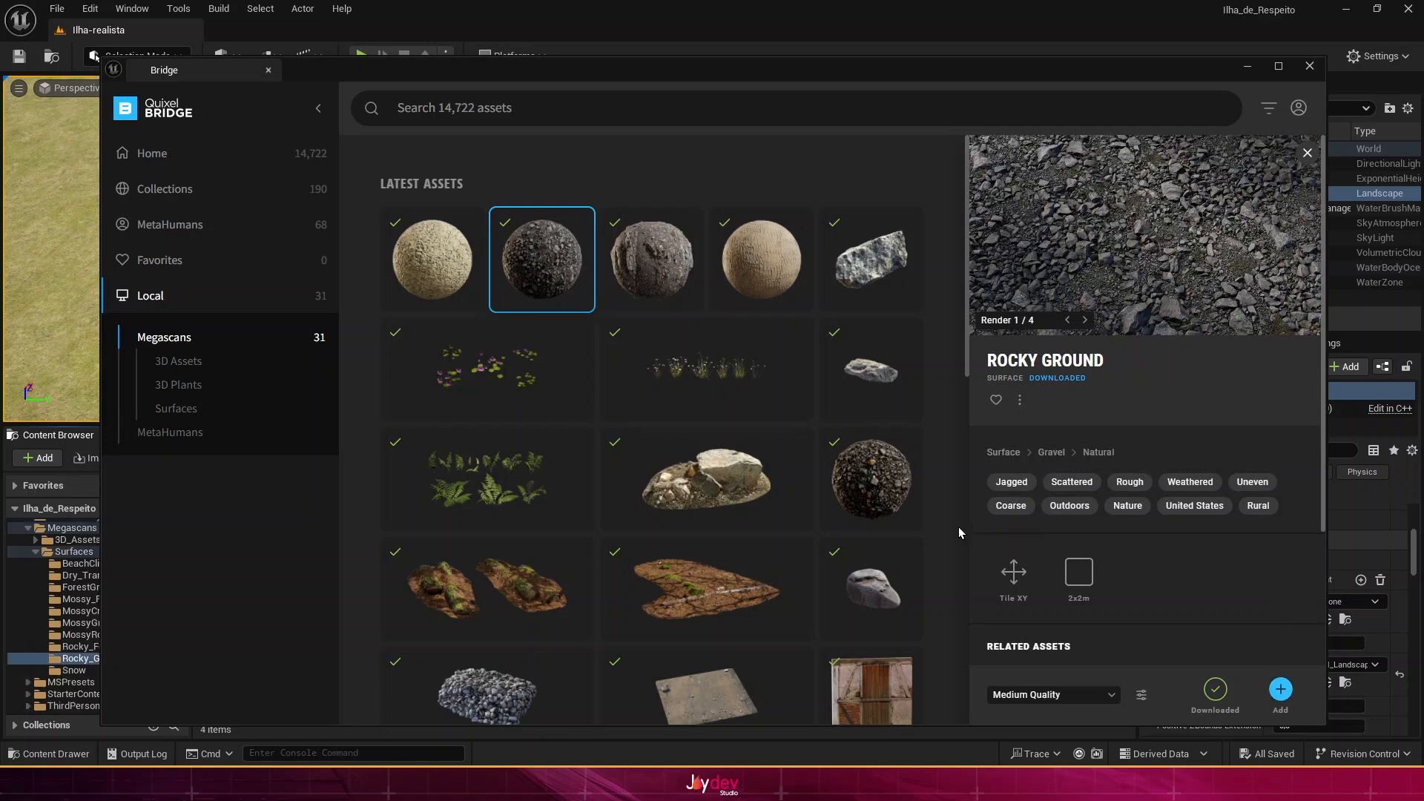
pyautogui.click(637, 259)
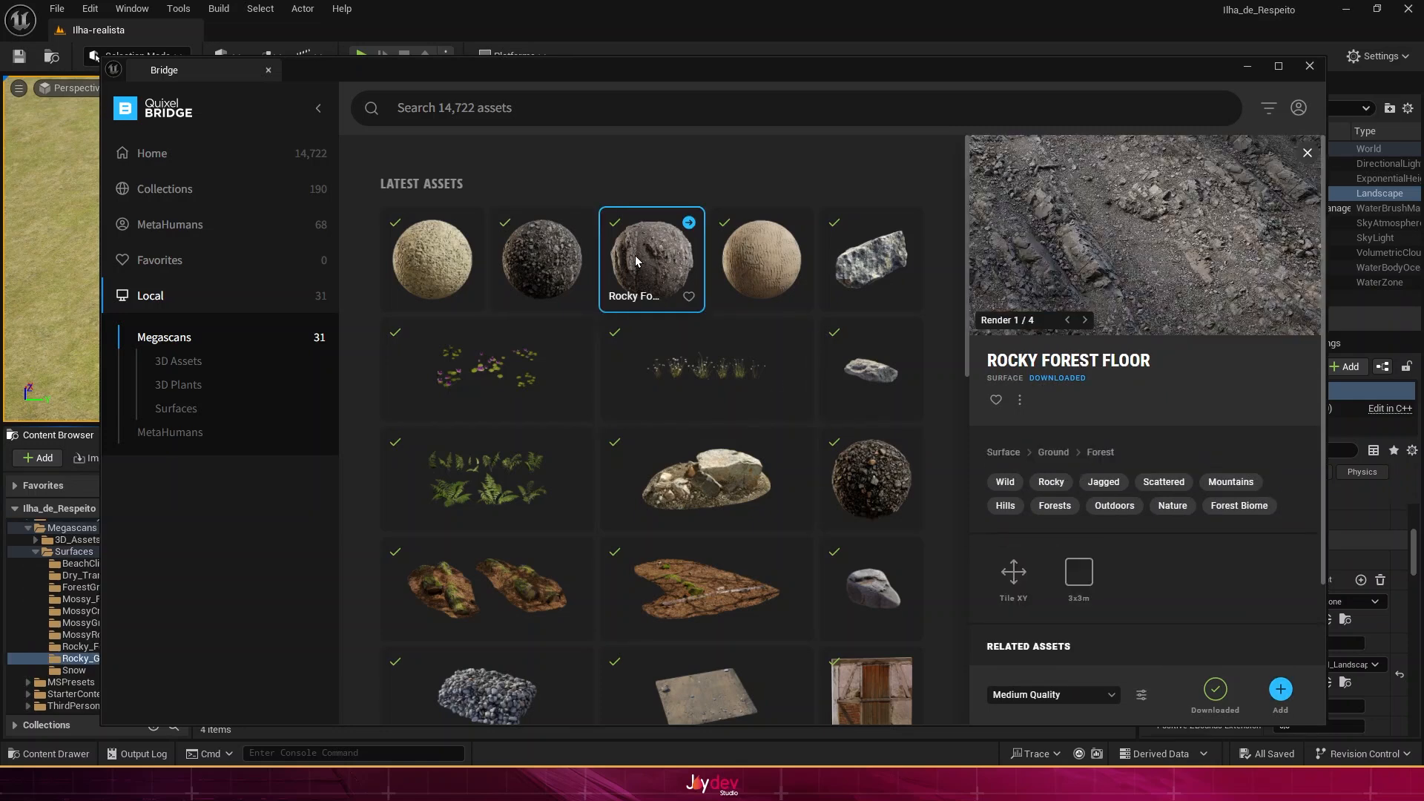
pyautogui.click(1279, 690)
pyautogui.click(417, 271)
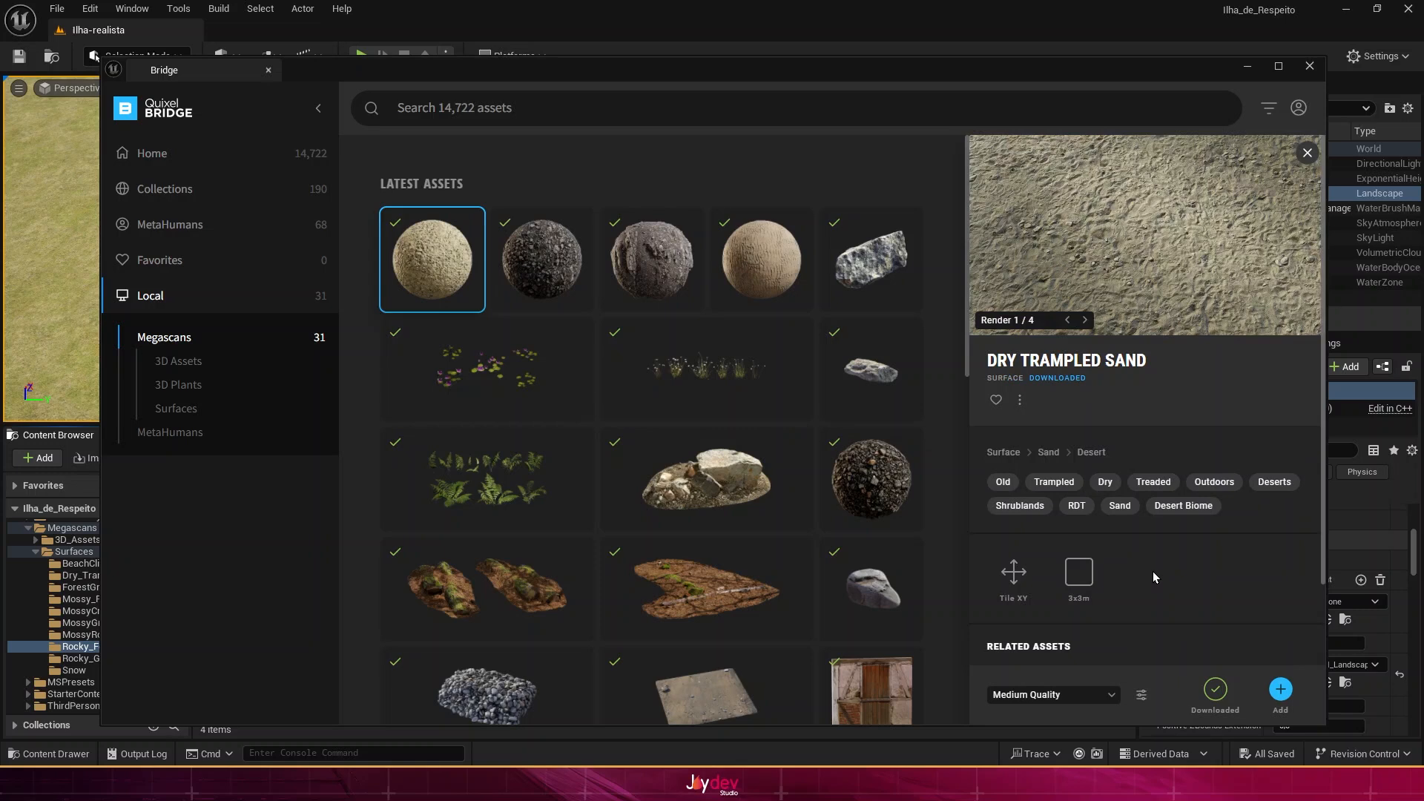
pyautogui.click(1282, 691)
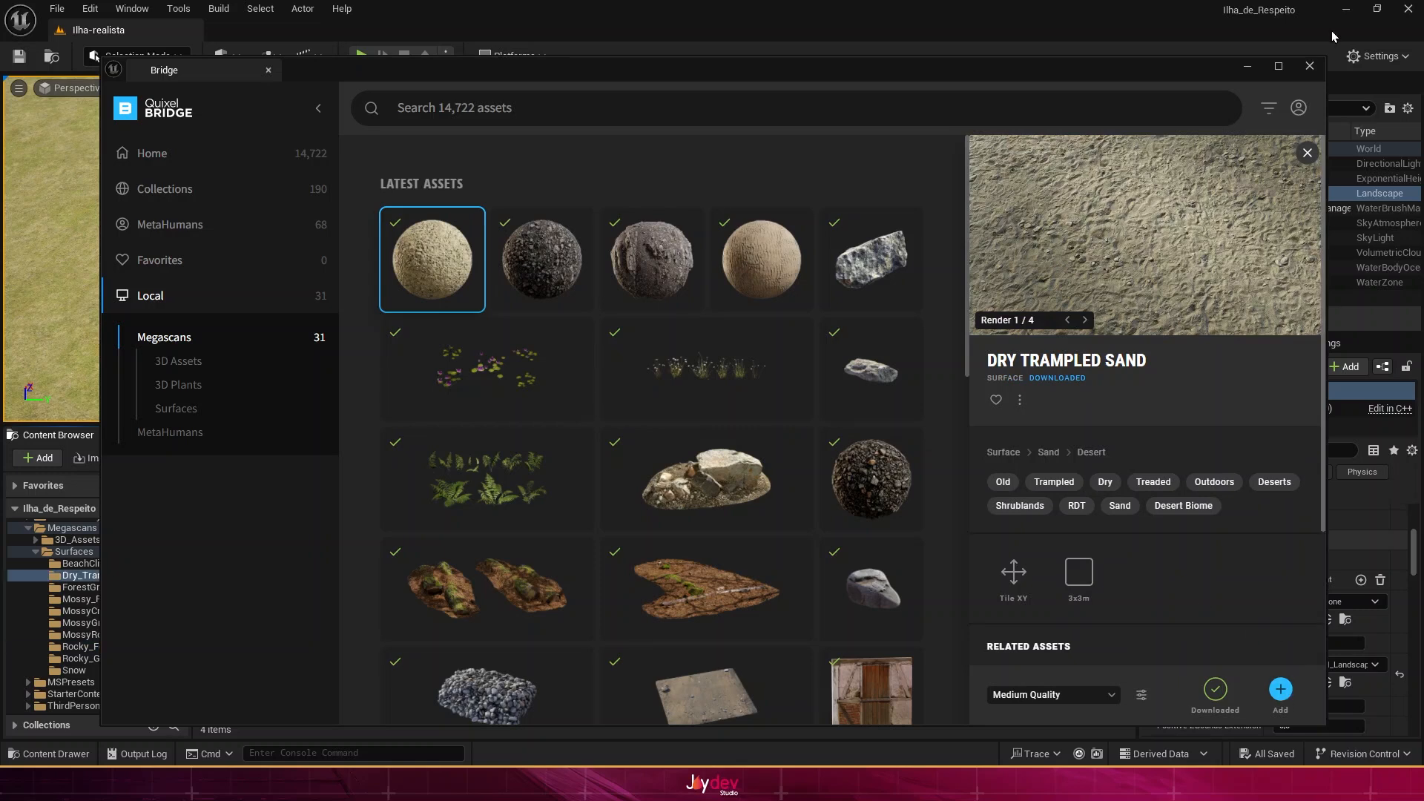
# Step: Minimize Bridge and view the imported textures in the Rocky_Forest_Floor and Rocky_Ground folders
pyautogui.click(1246, 69)
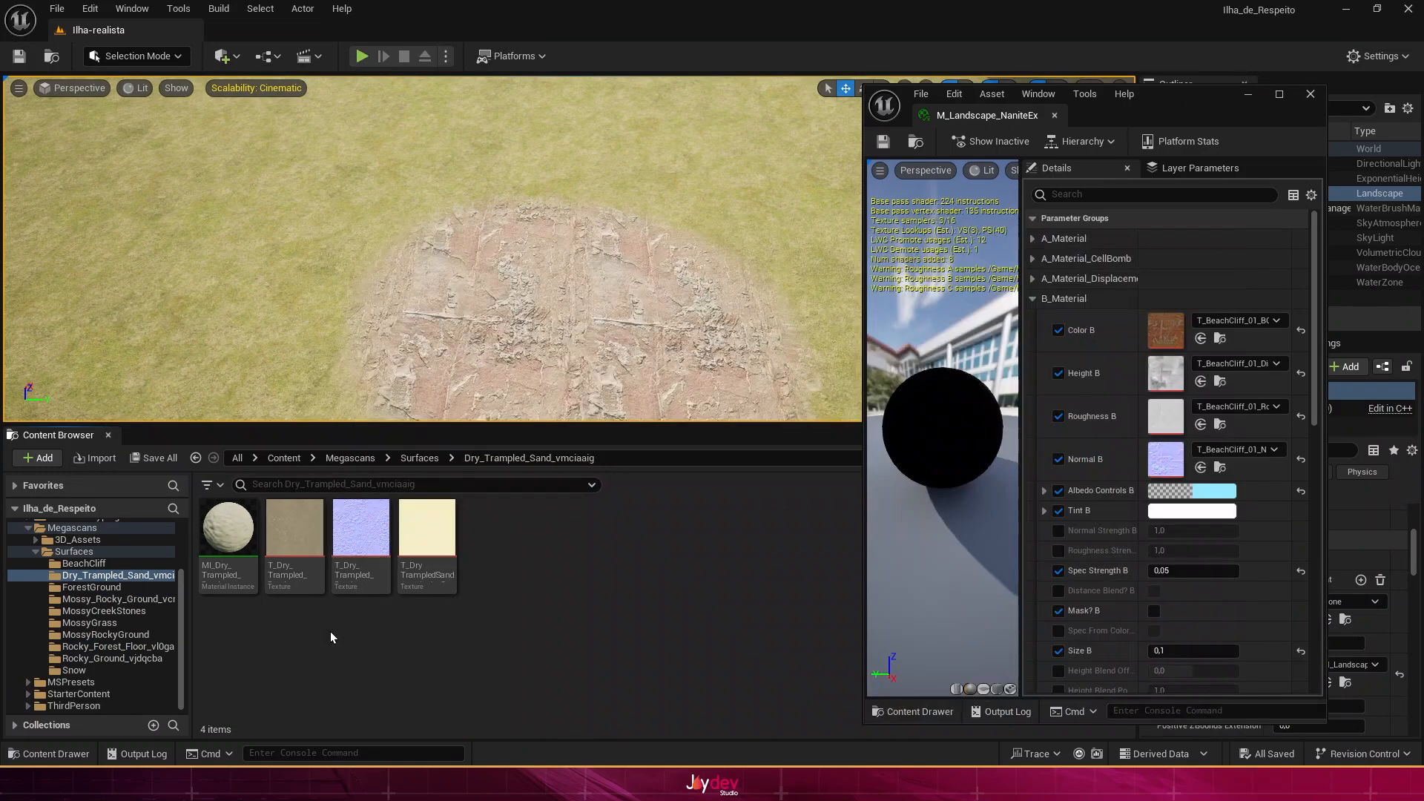
pyautogui.click(112, 648)
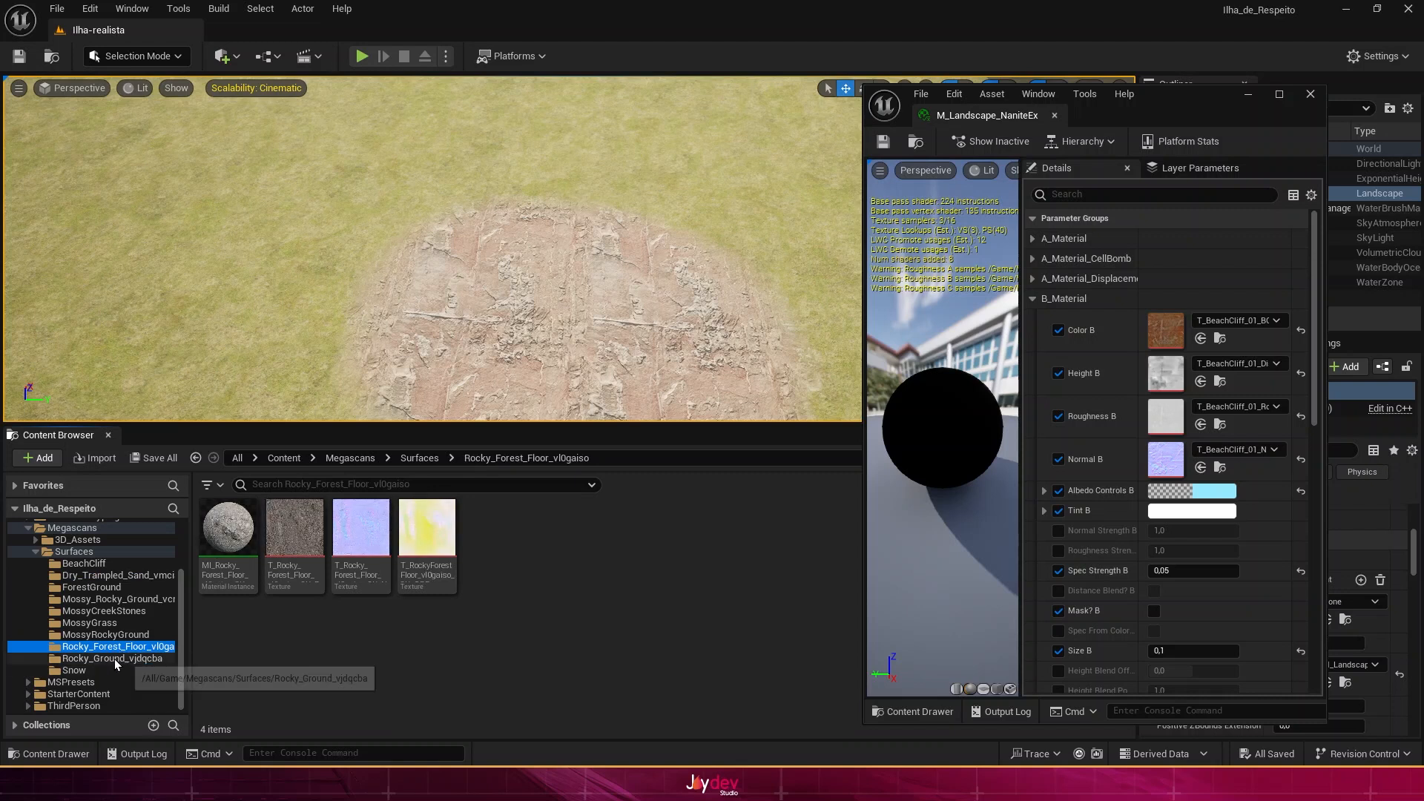
pyautogui.click(115, 660)
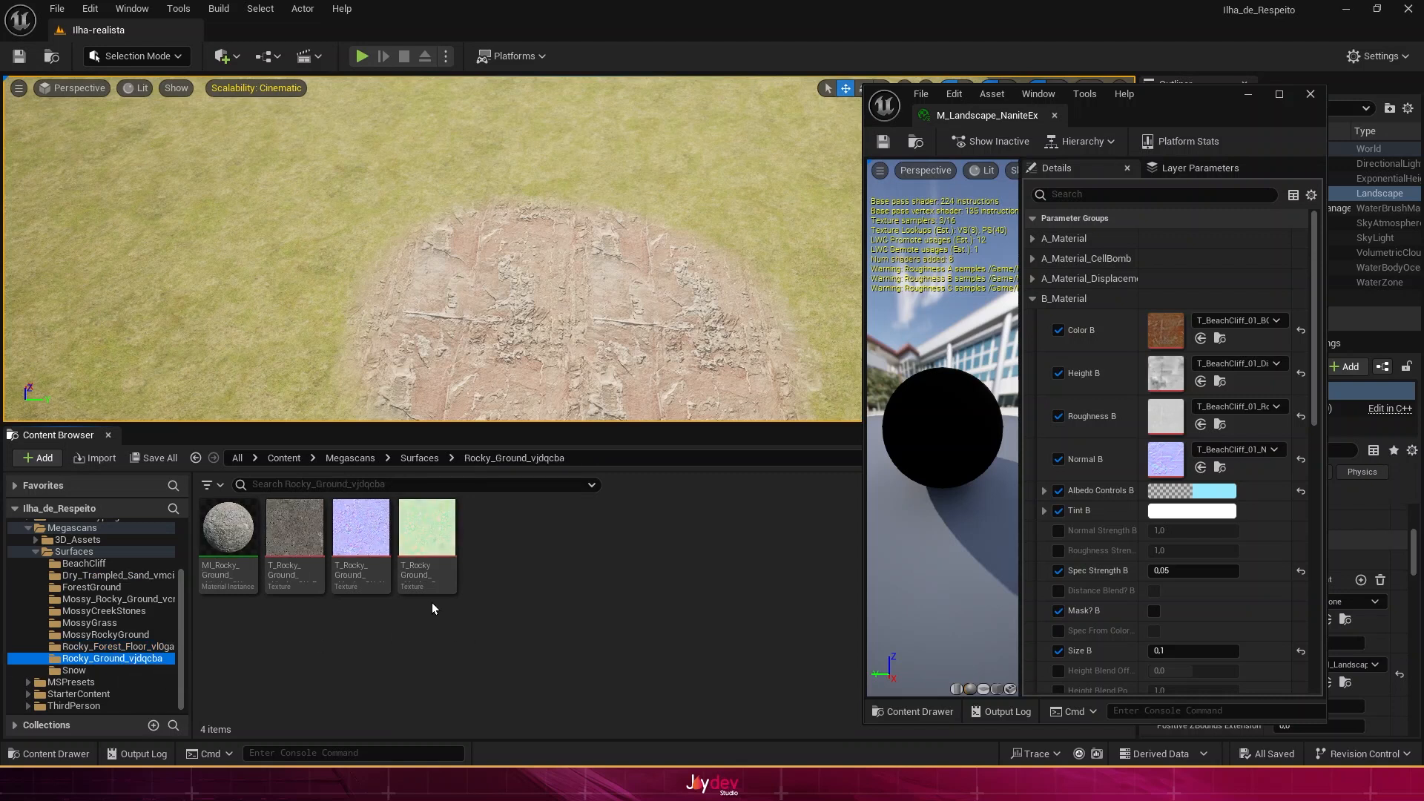
# Step: Assign the Rocky Ground base color texture to Color B and its normal map to Normal B in B_Material
pyautogui.moveTo(430, 600)
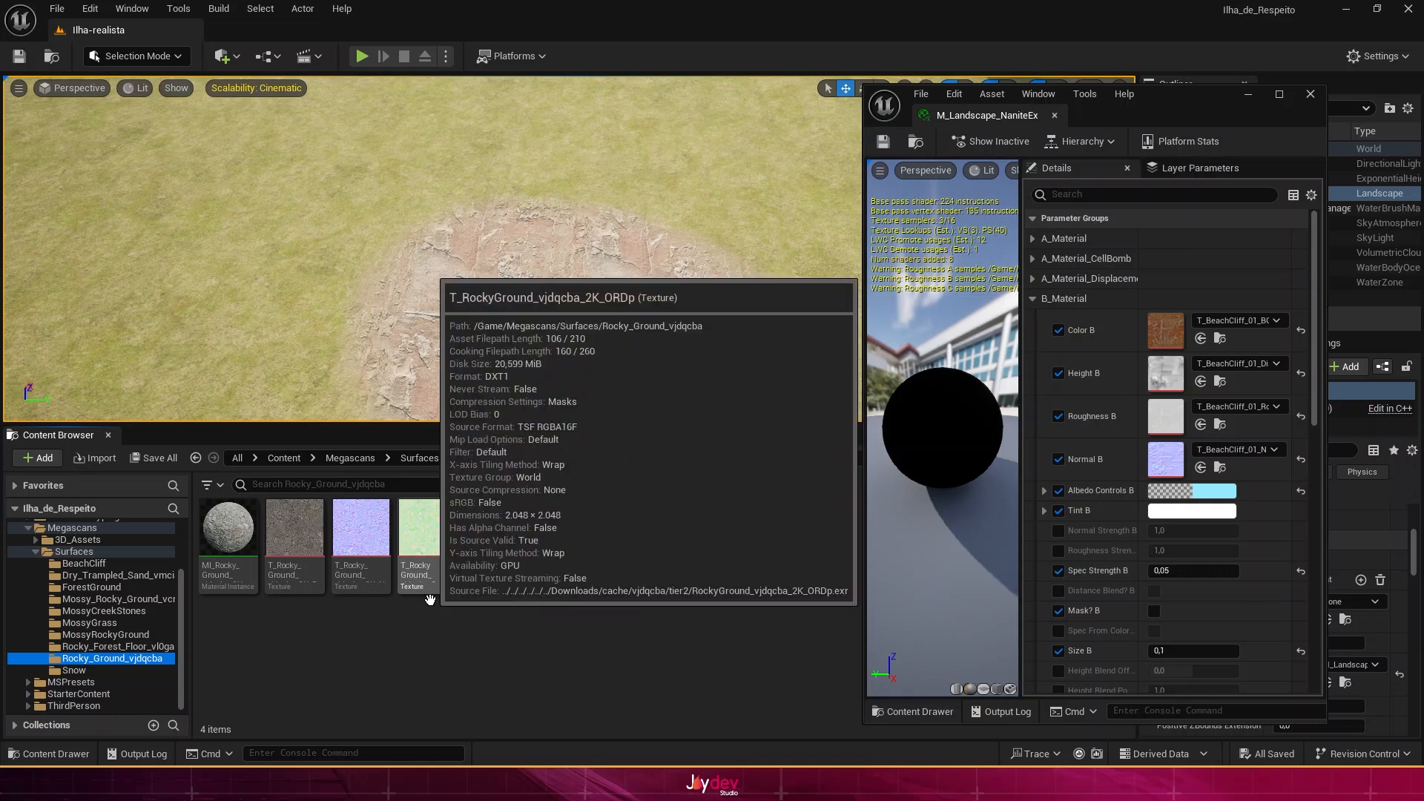
pyautogui.moveTo(294, 535); pyautogui.dragTo(1169, 331)
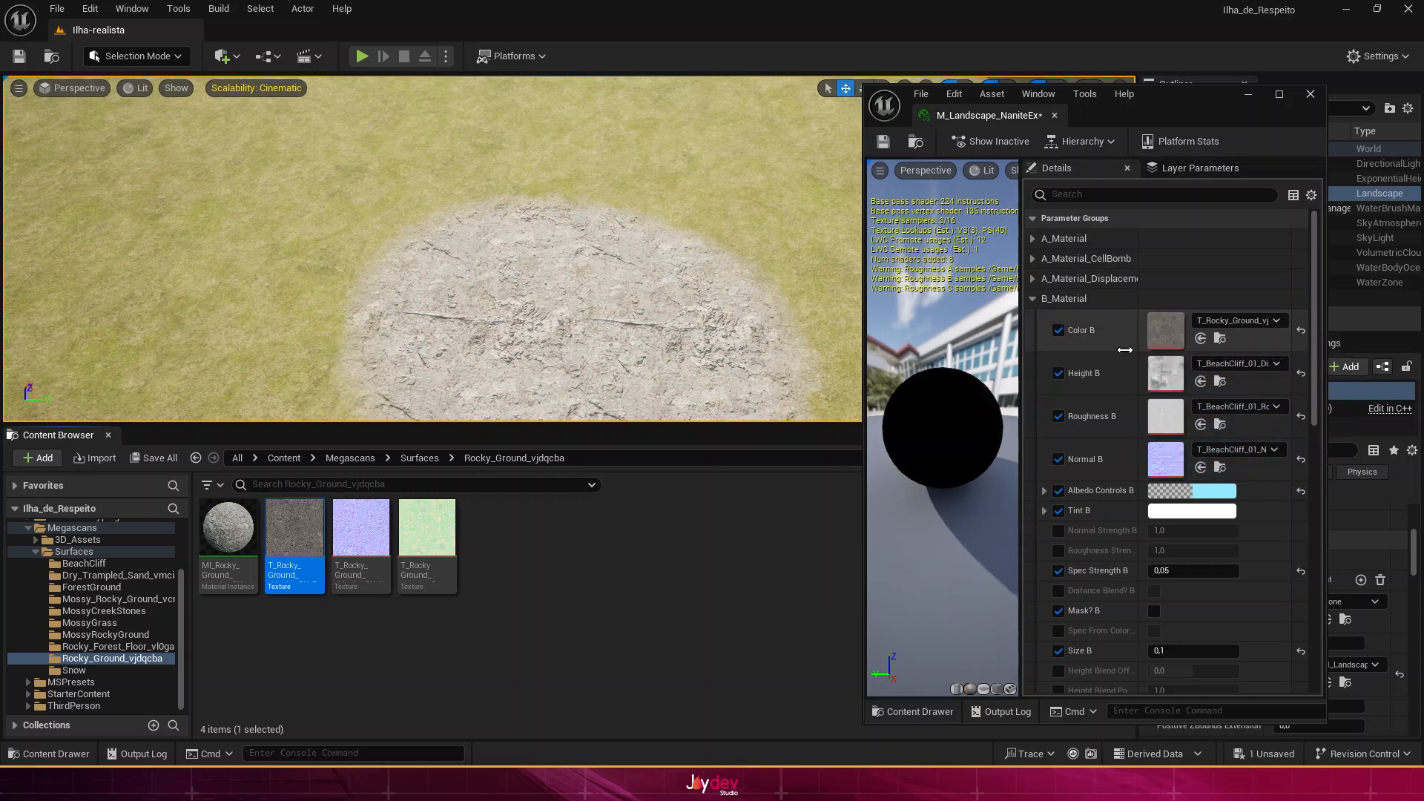
pyautogui.click(357, 540)
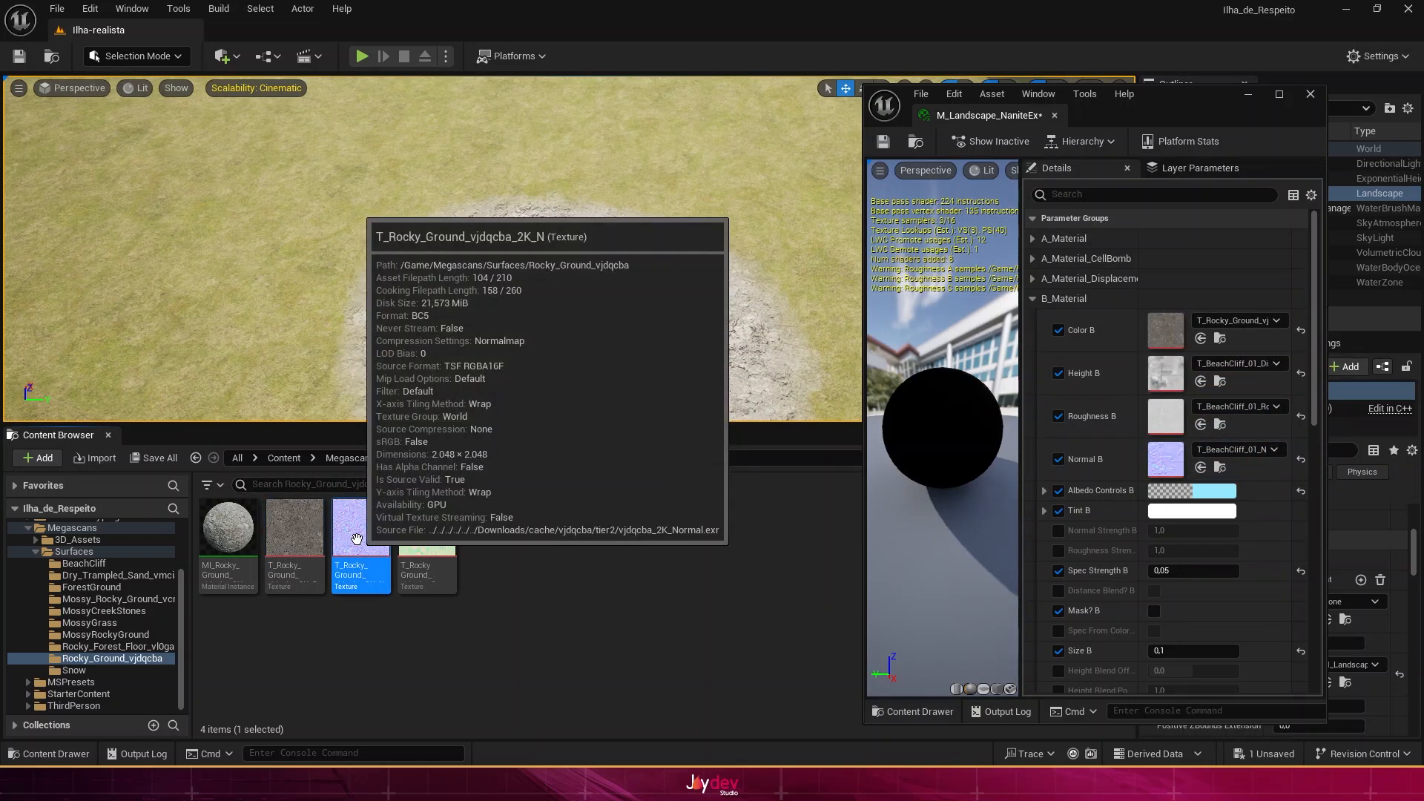
pyautogui.moveTo(357, 539); pyautogui.dragTo(1167, 457)
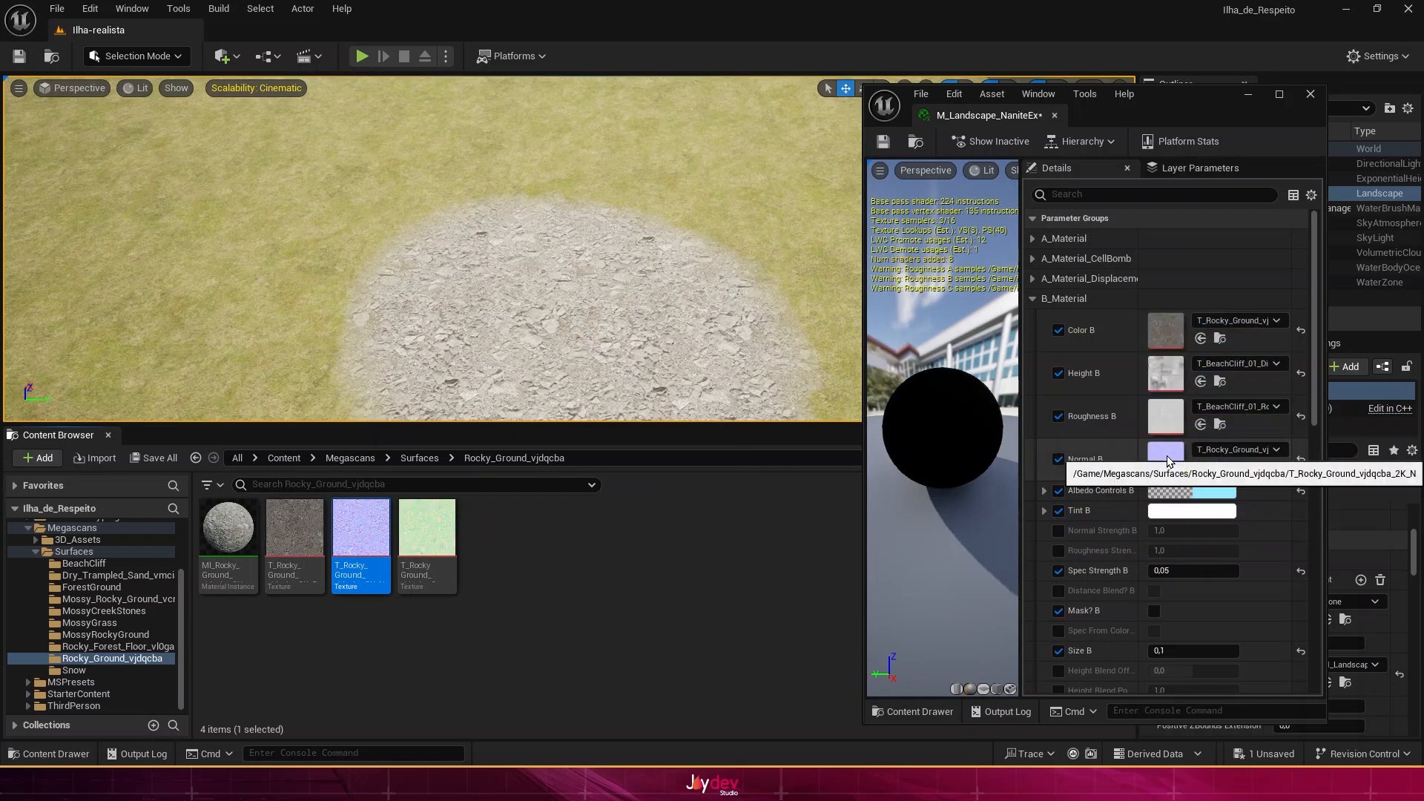
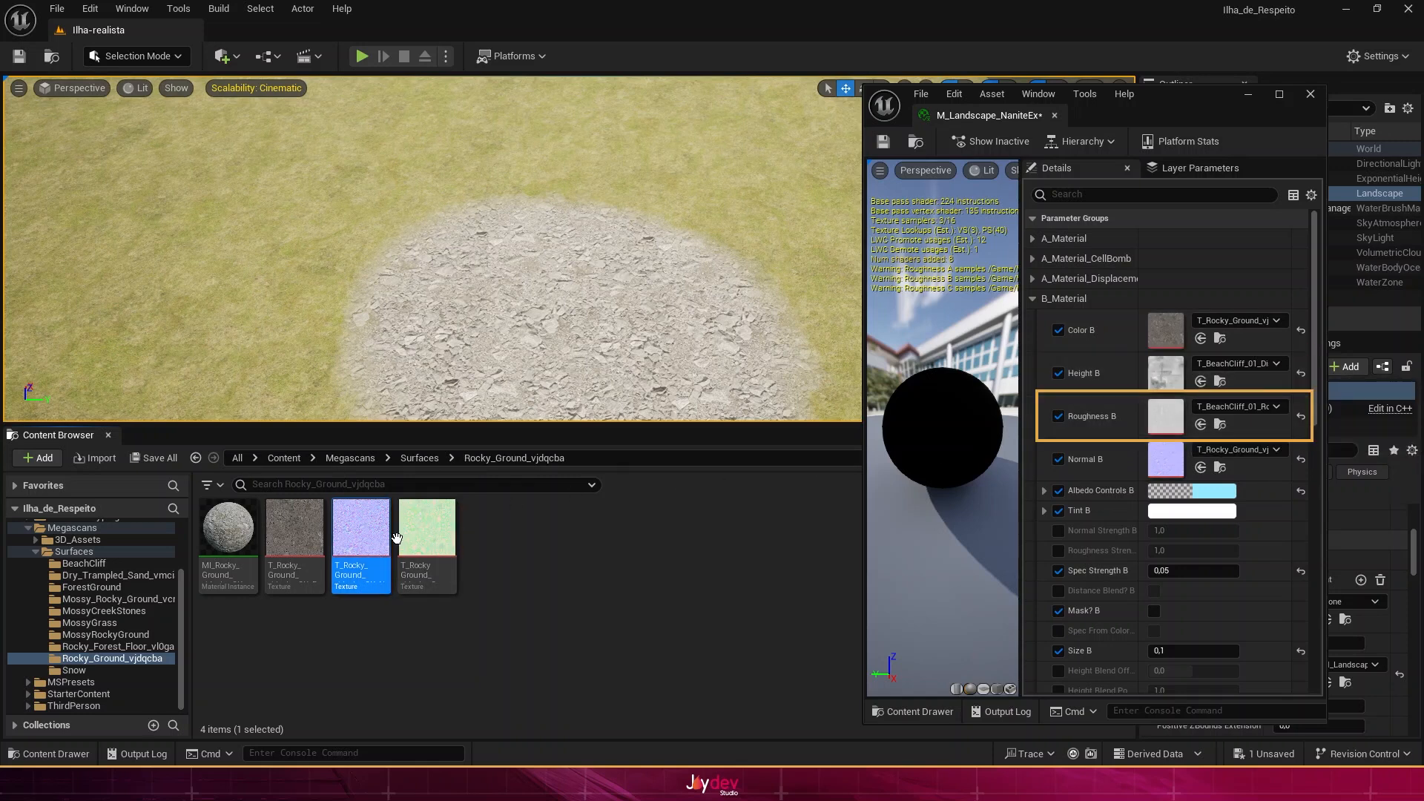
# Step: Open the Rocky Ground ORDp texture and examine its red, green and blue channels by toggling their display
pyautogui.click(419, 541)
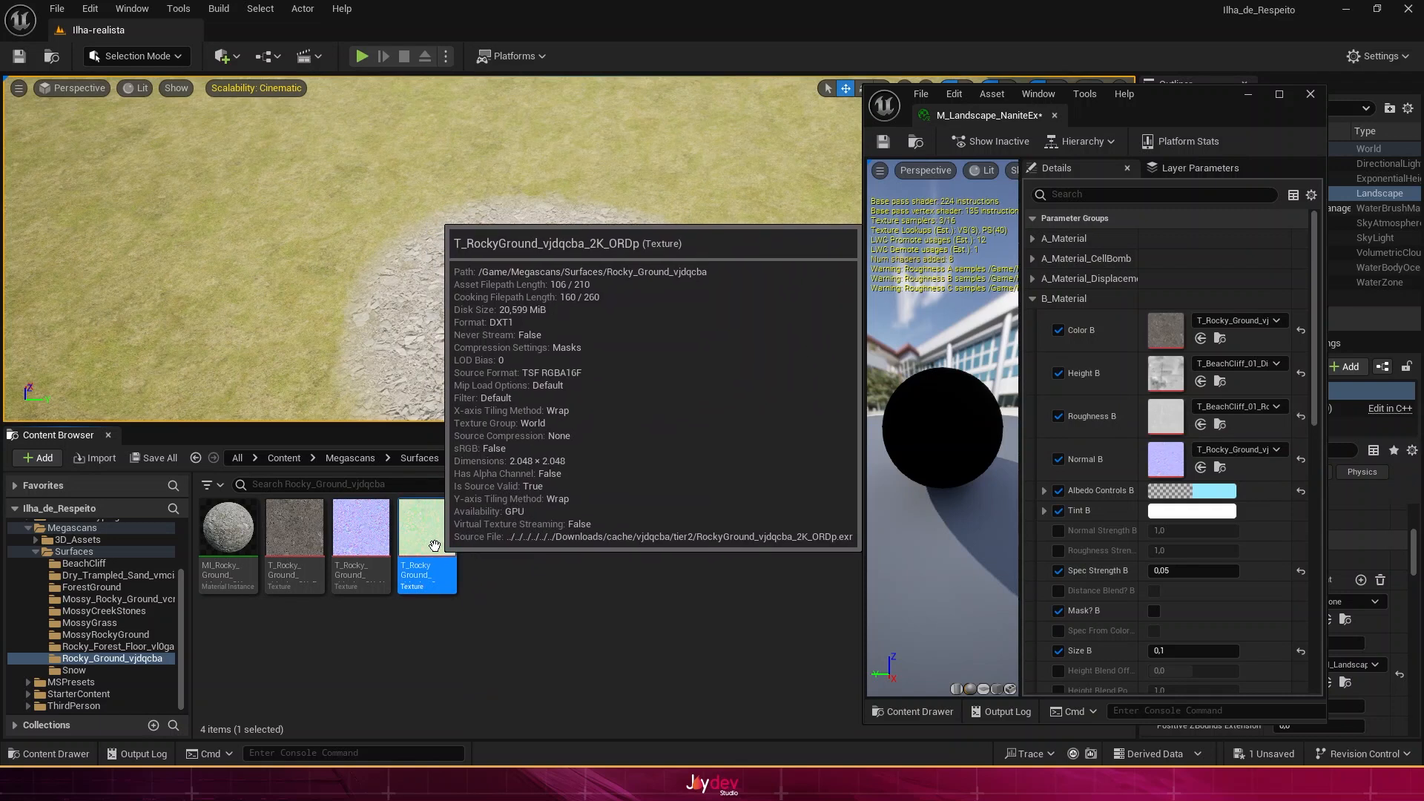
pyautogui.doubleClick(435, 546)
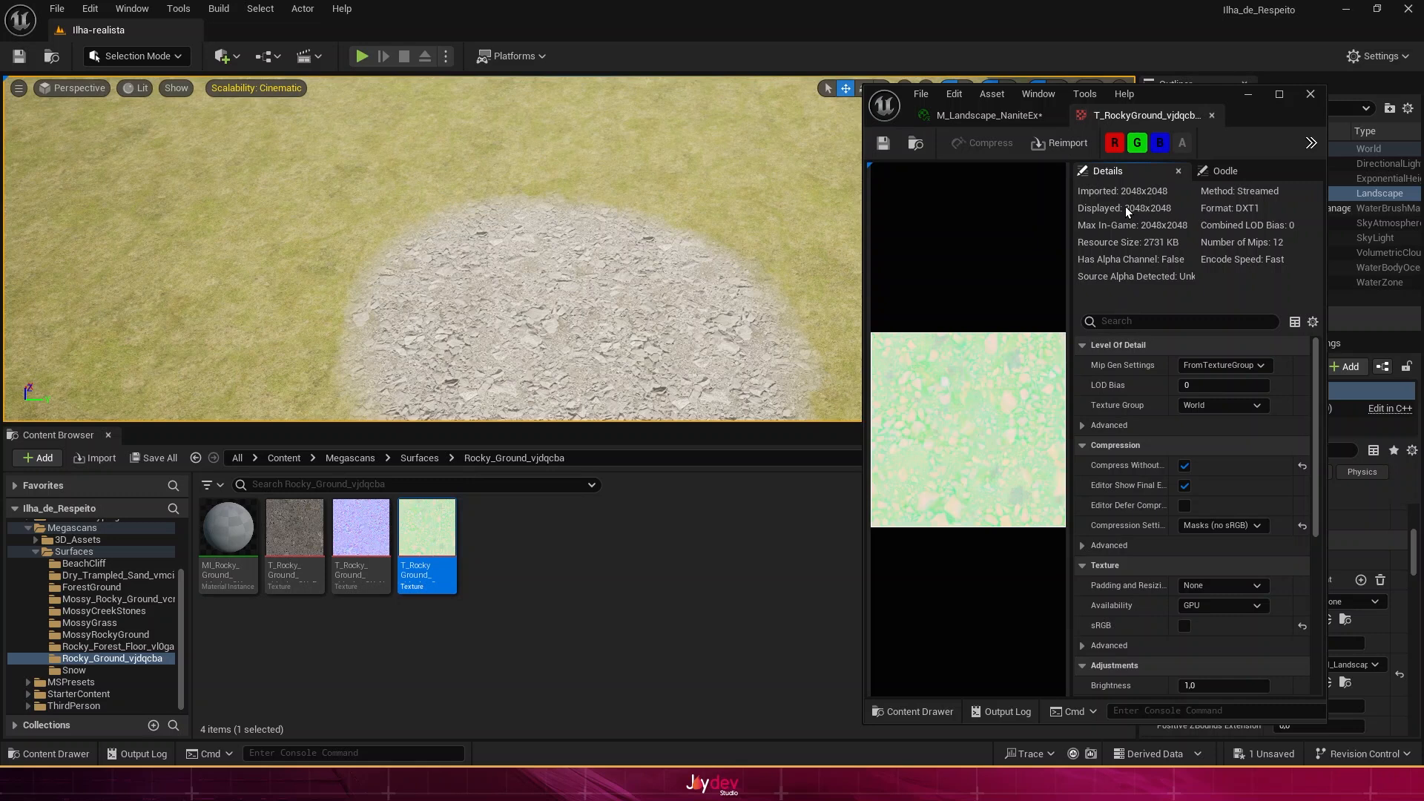
pyautogui.click(1115, 143)
pyautogui.click(1137, 143)
pyautogui.click(1159, 144)
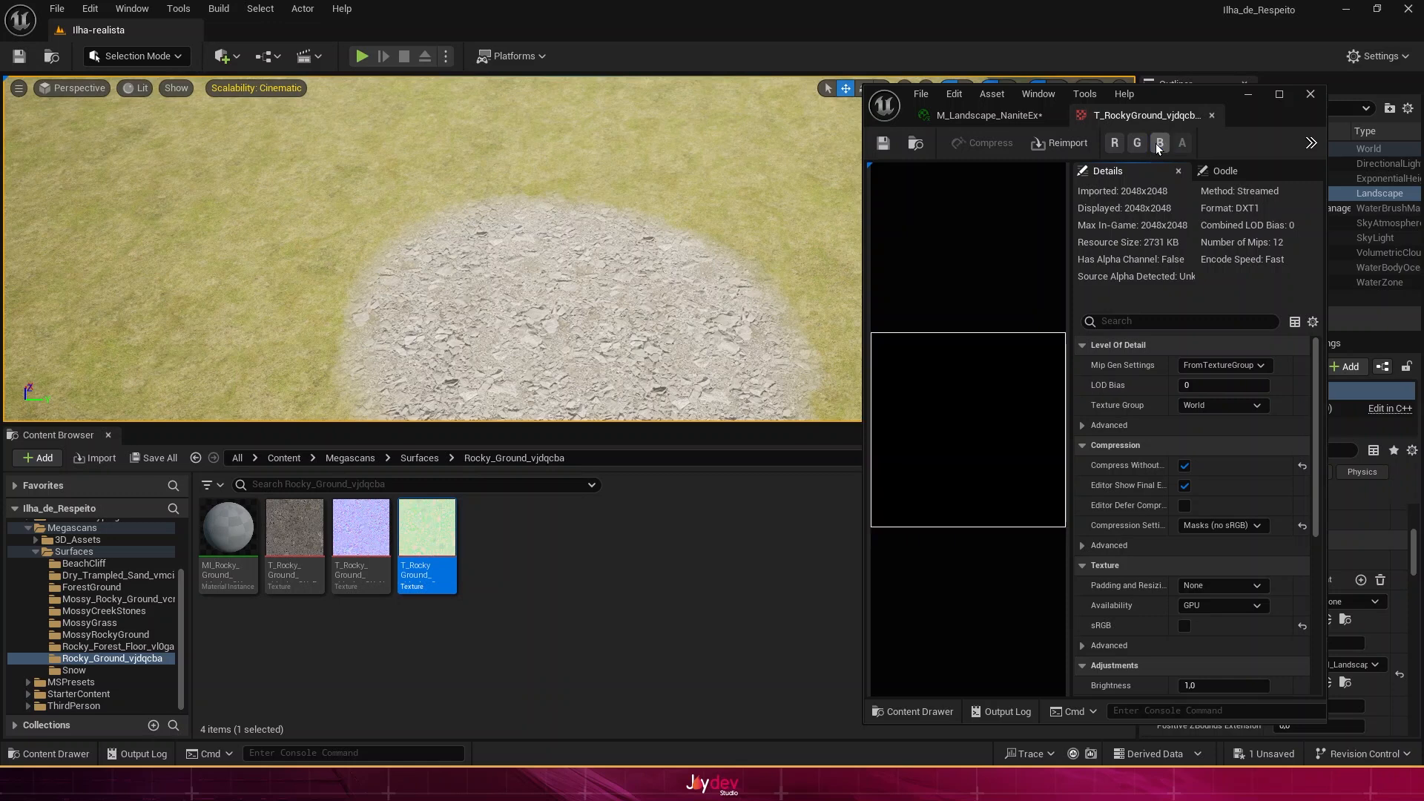
pyautogui.click(1141, 144)
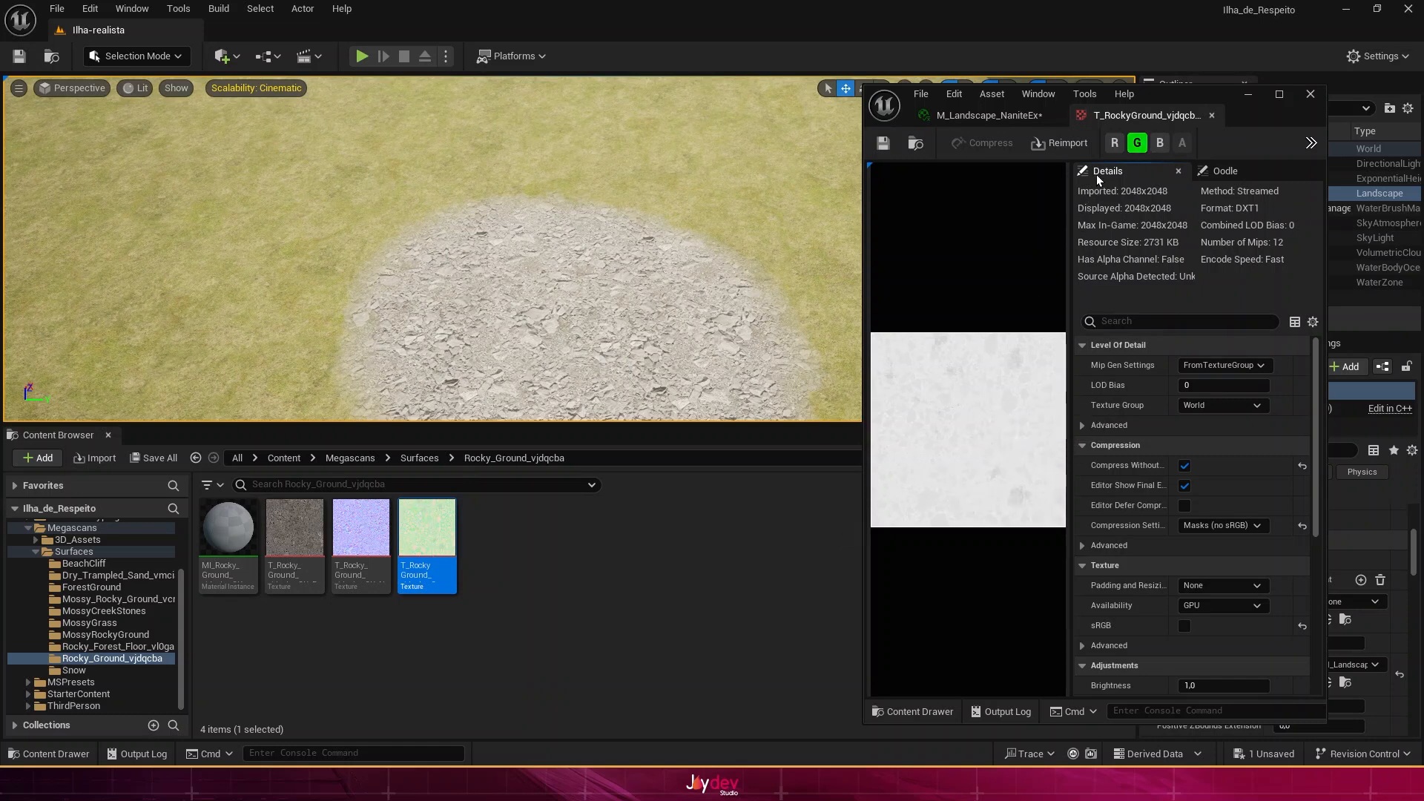
pyautogui.click(1115, 143)
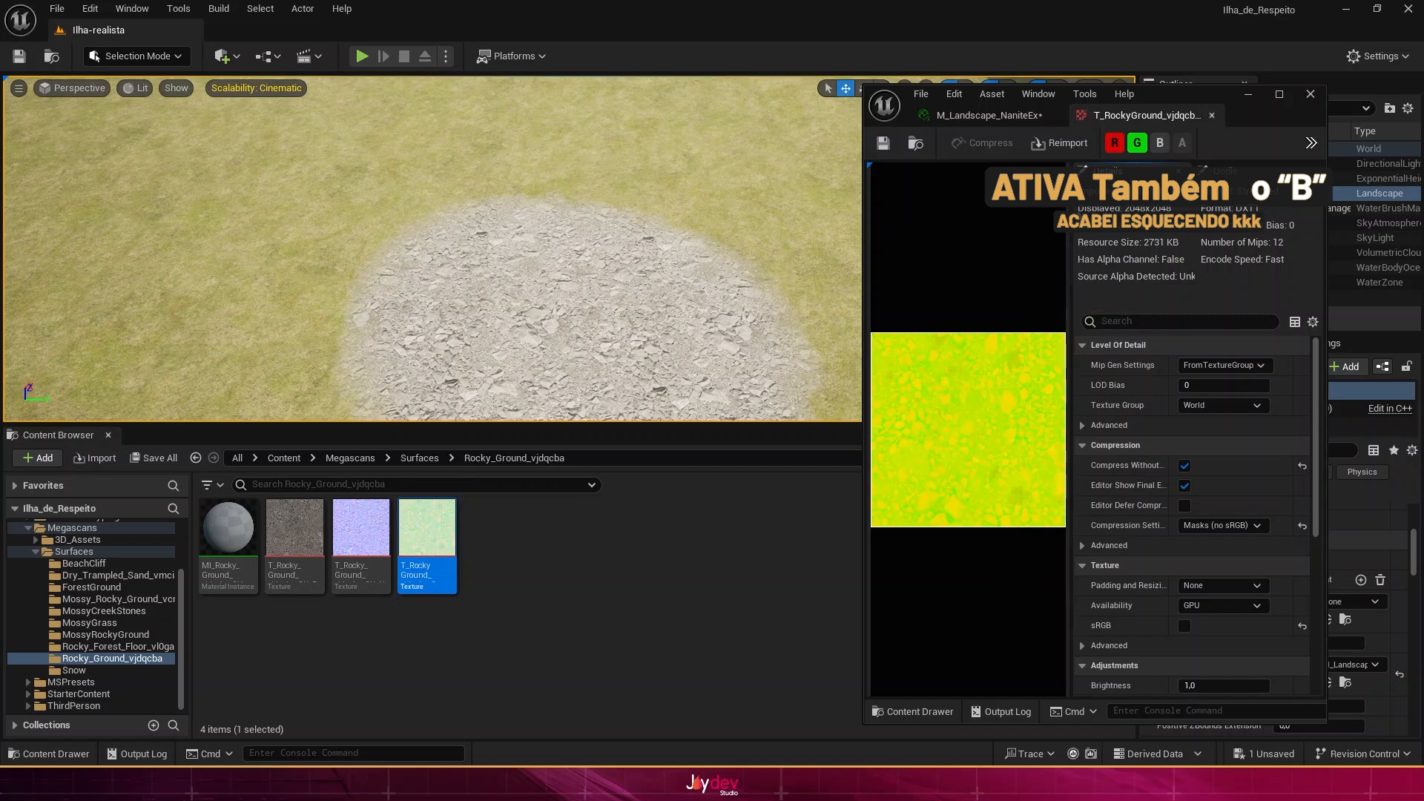
# Step: Return to M_Landscape_NaniteEx and assign the Rocky Ground ORDp texture to both Height B and Roughness B
pyautogui.click(991, 116)
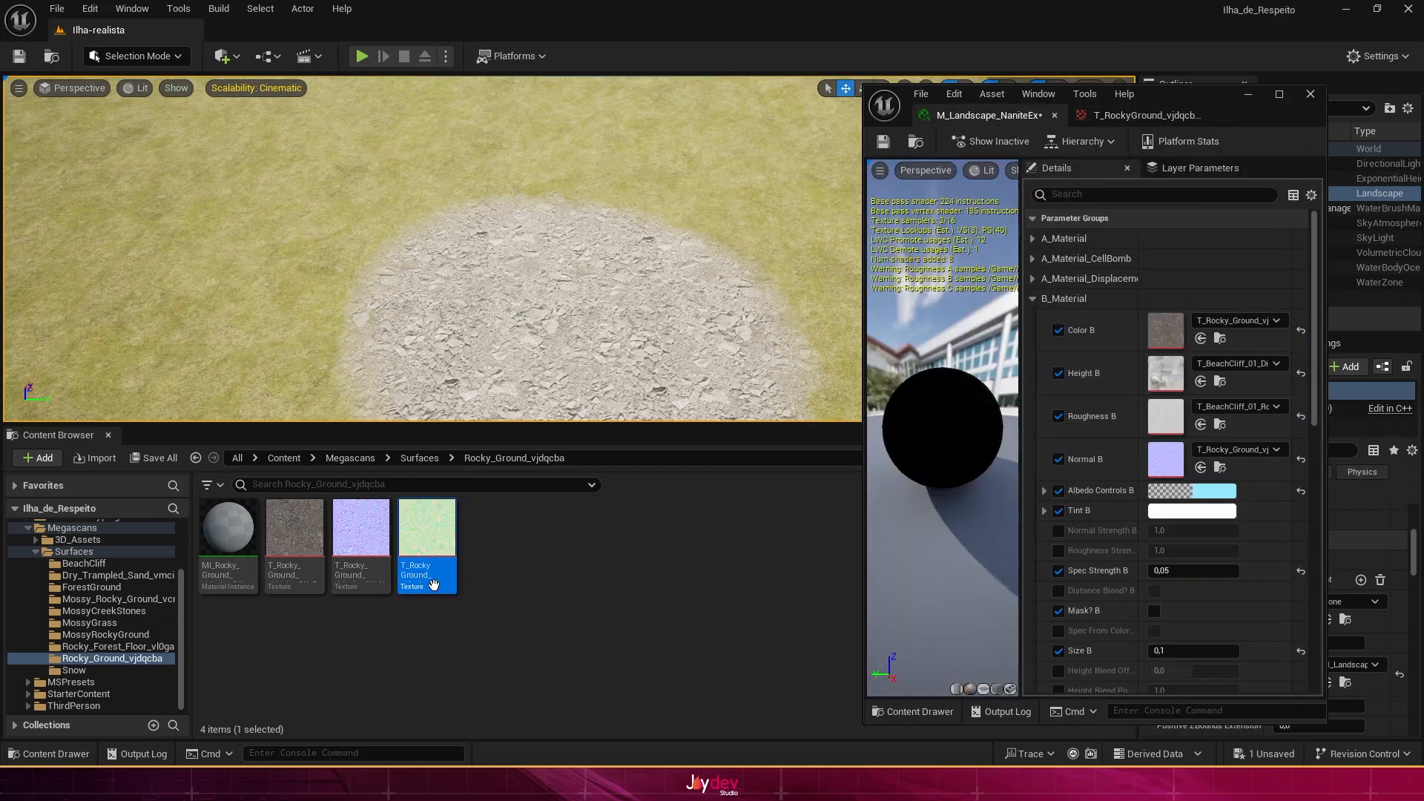
pyautogui.moveTo(413, 532)
pyautogui.moveTo(414, 532); pyautogui.dragTo(1168, 373)
pyautogui.moveTo(427, 541); pyautogui.dragTo(1173, 424)
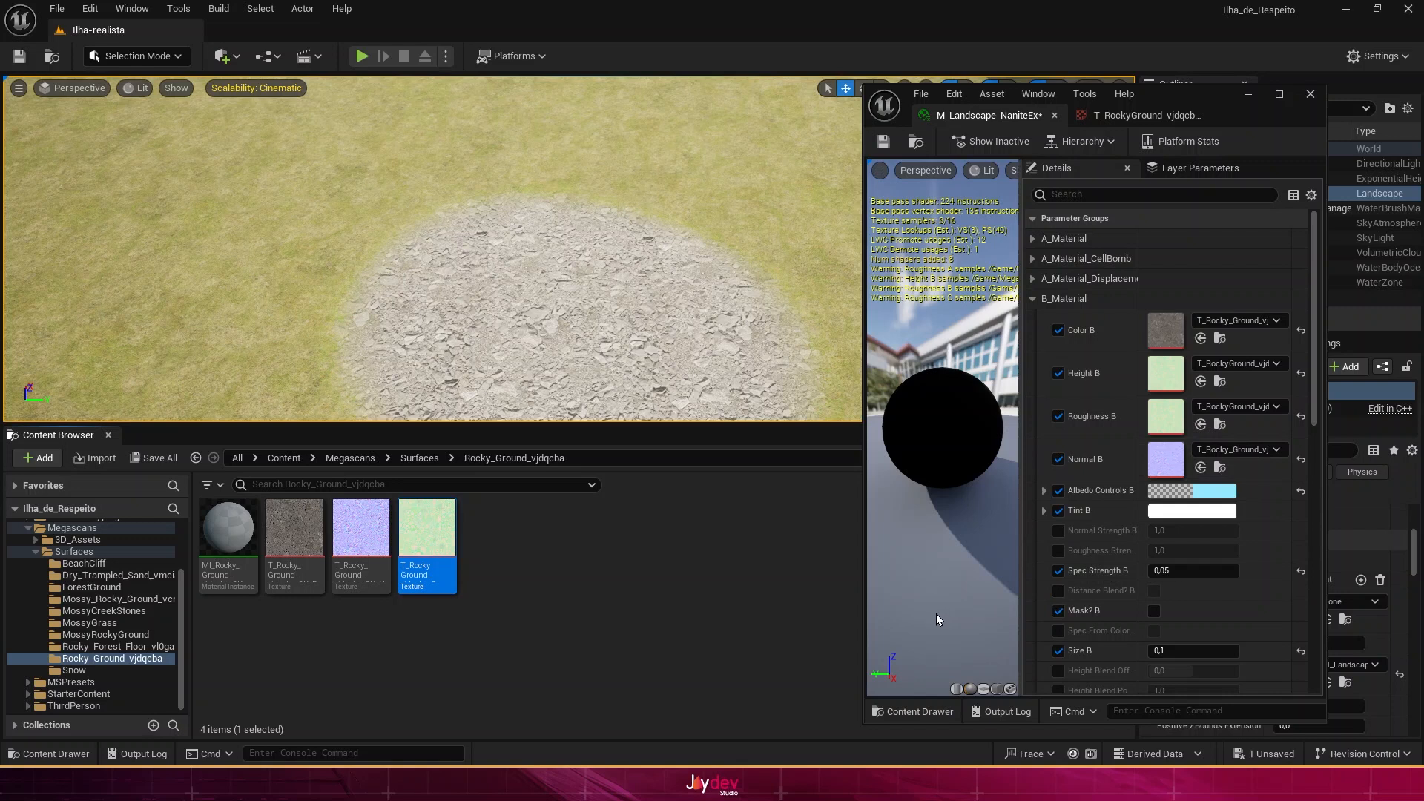
# Step: Set the Rocky Ground ORDp texture's Compression Settings to HDR Compressed (RGB, BC6H), save it, and return to the landscape material
pyautogui.doubleClick(1171, 372)
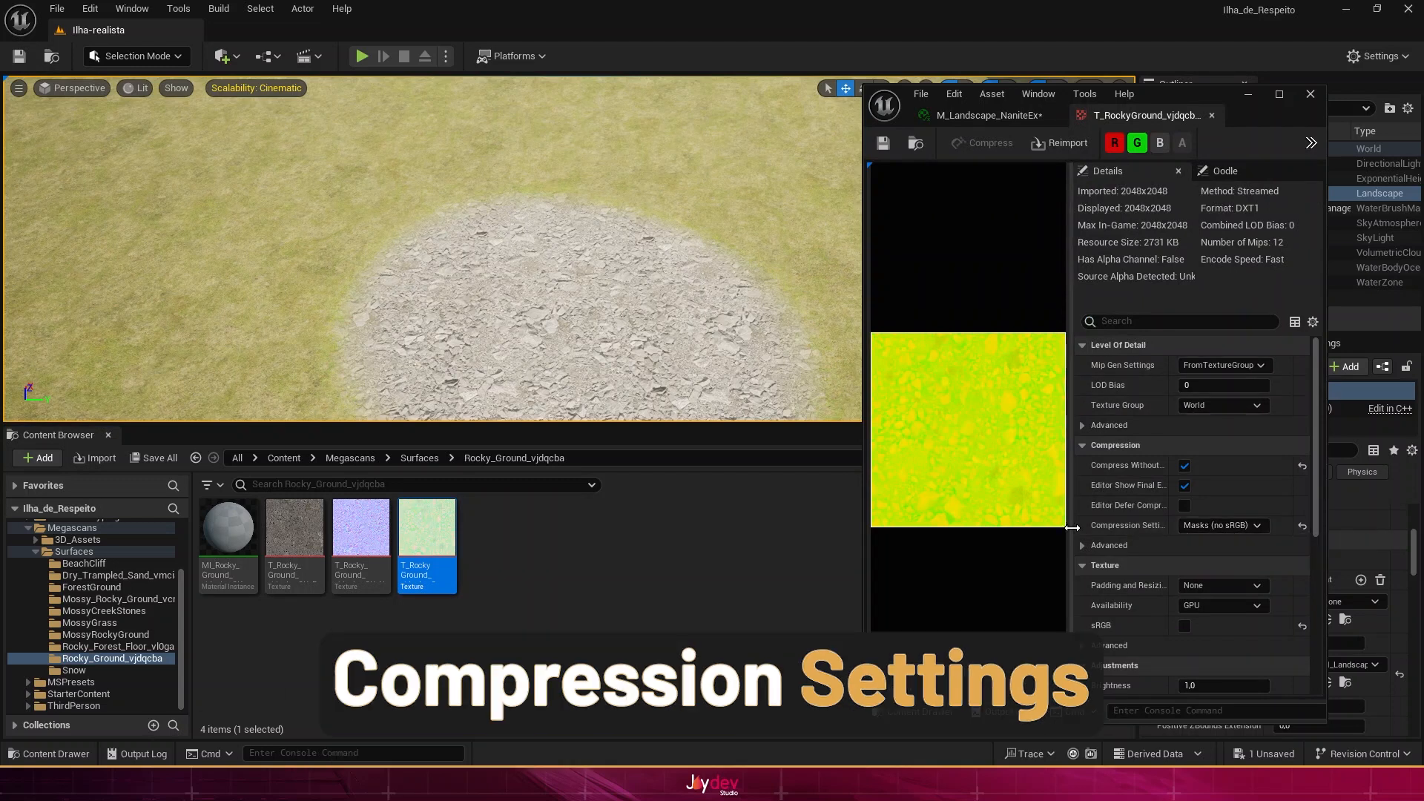
pyautogui.moveTo(1073, 528); pyautogui.dragTo(1017, 527)
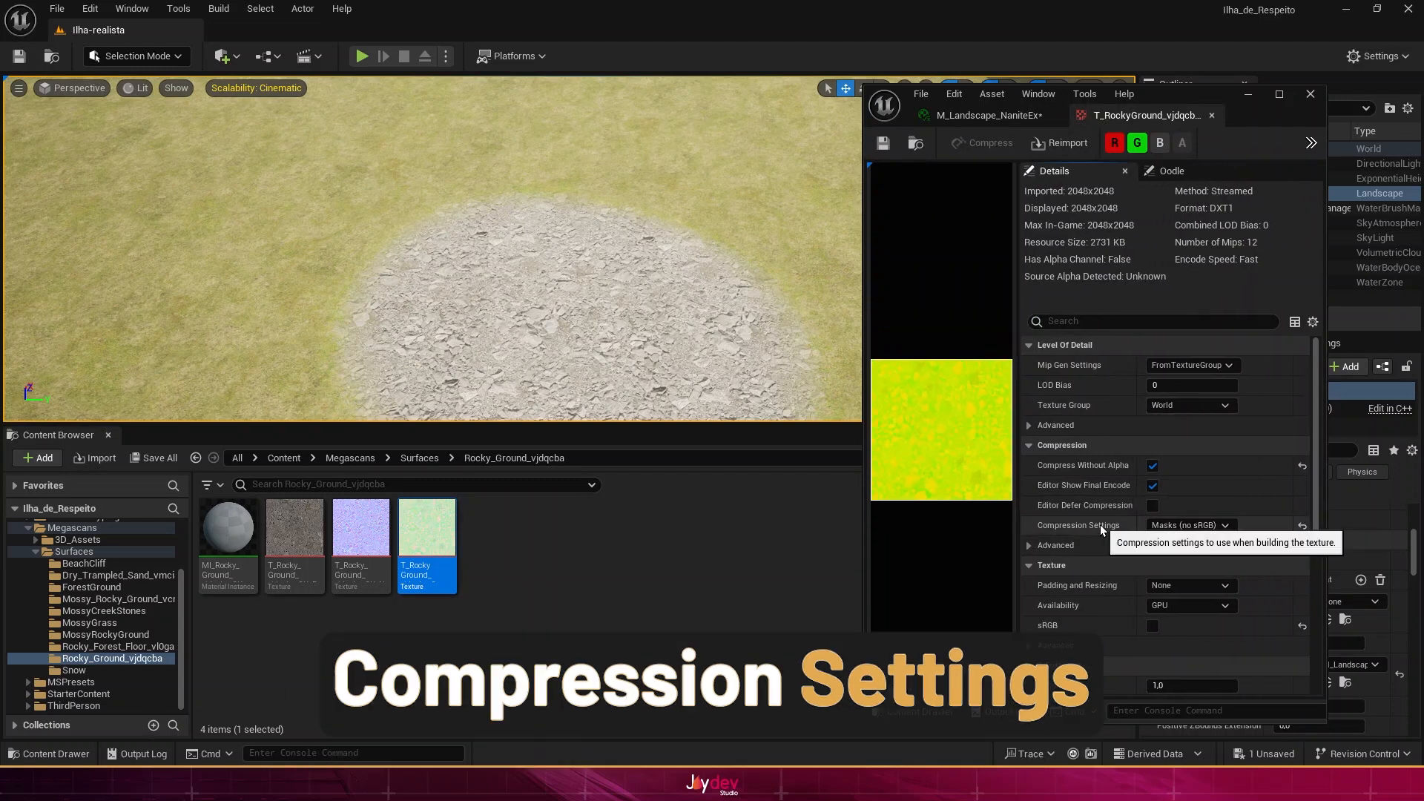
pyautogui.click(1197, 528)
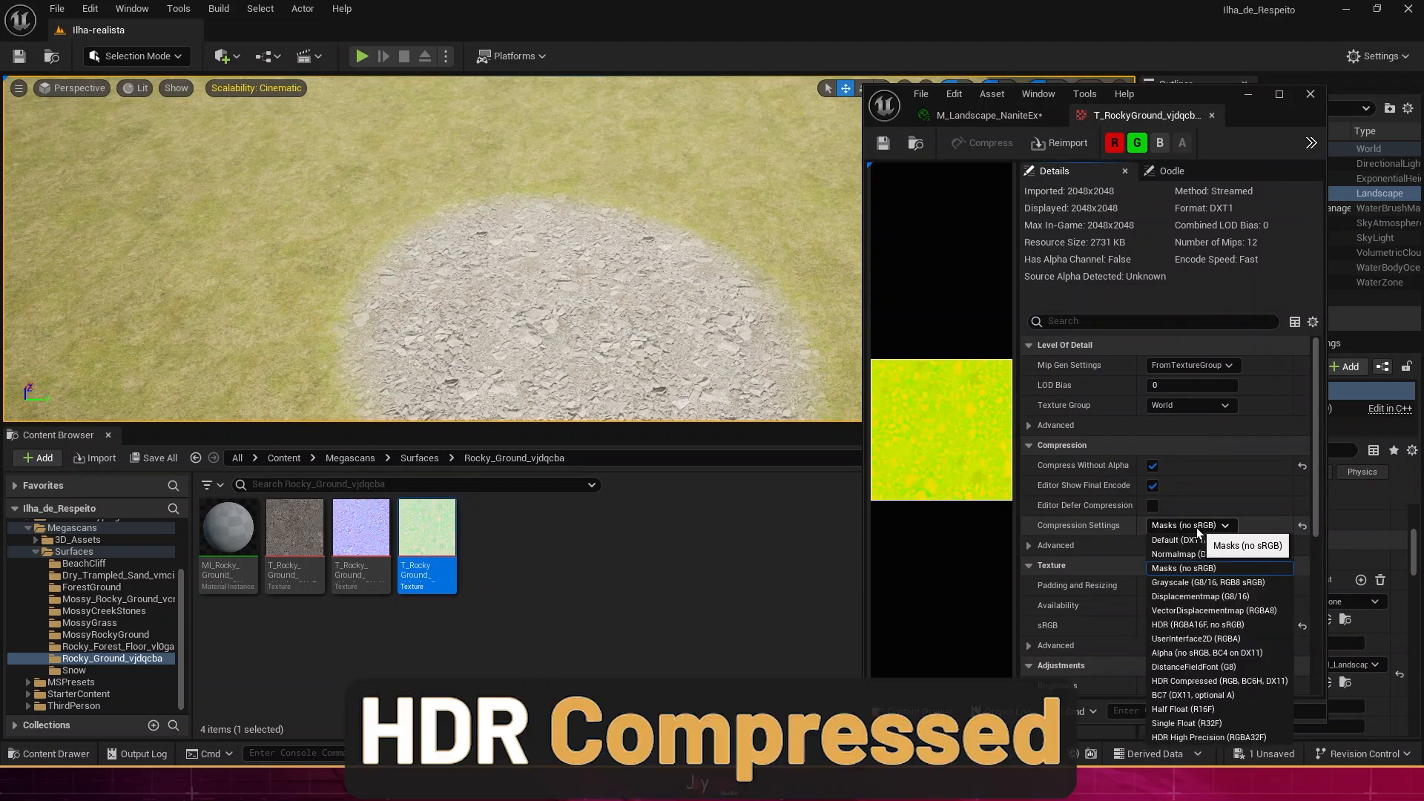
pyautogui.click(1194, 681)
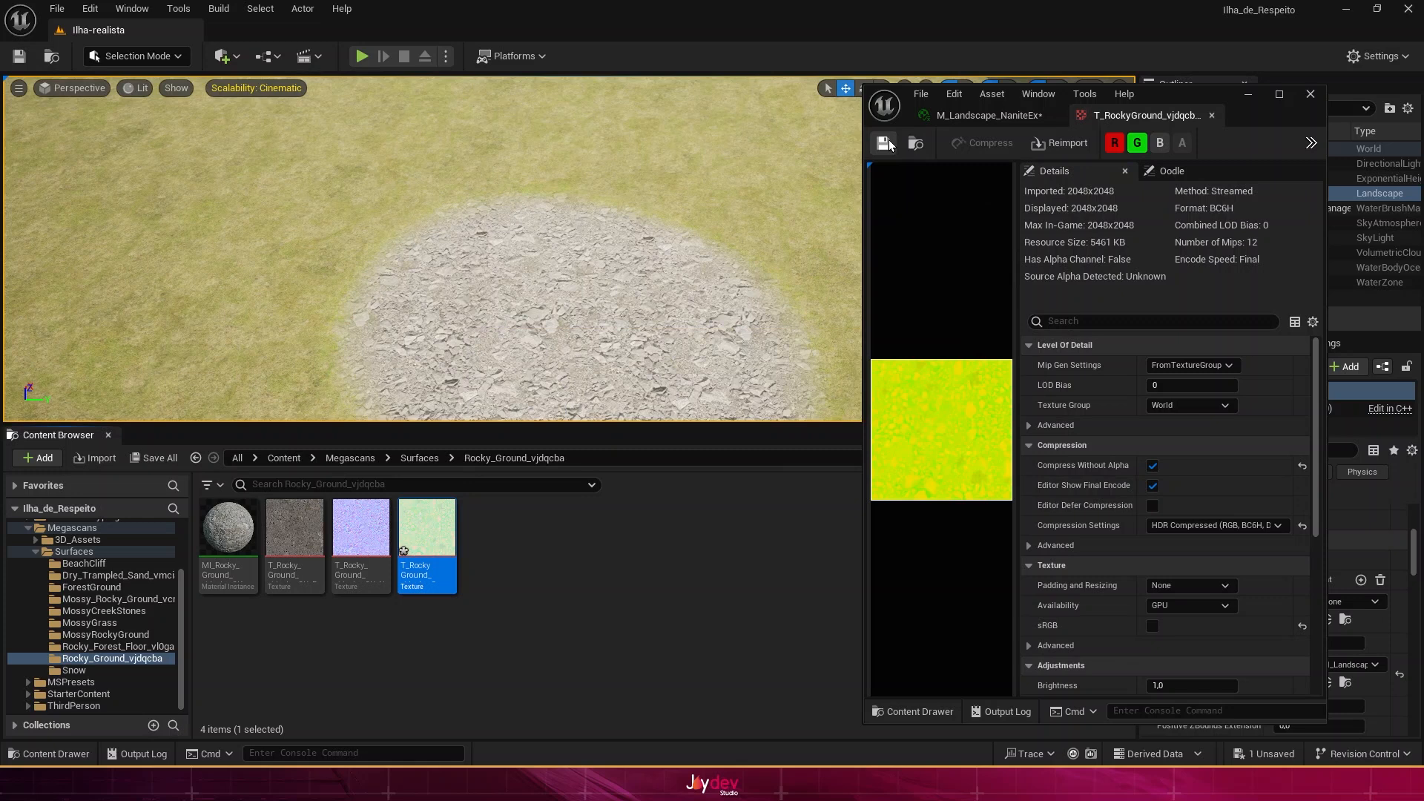
pyautogui.click(990, 116)
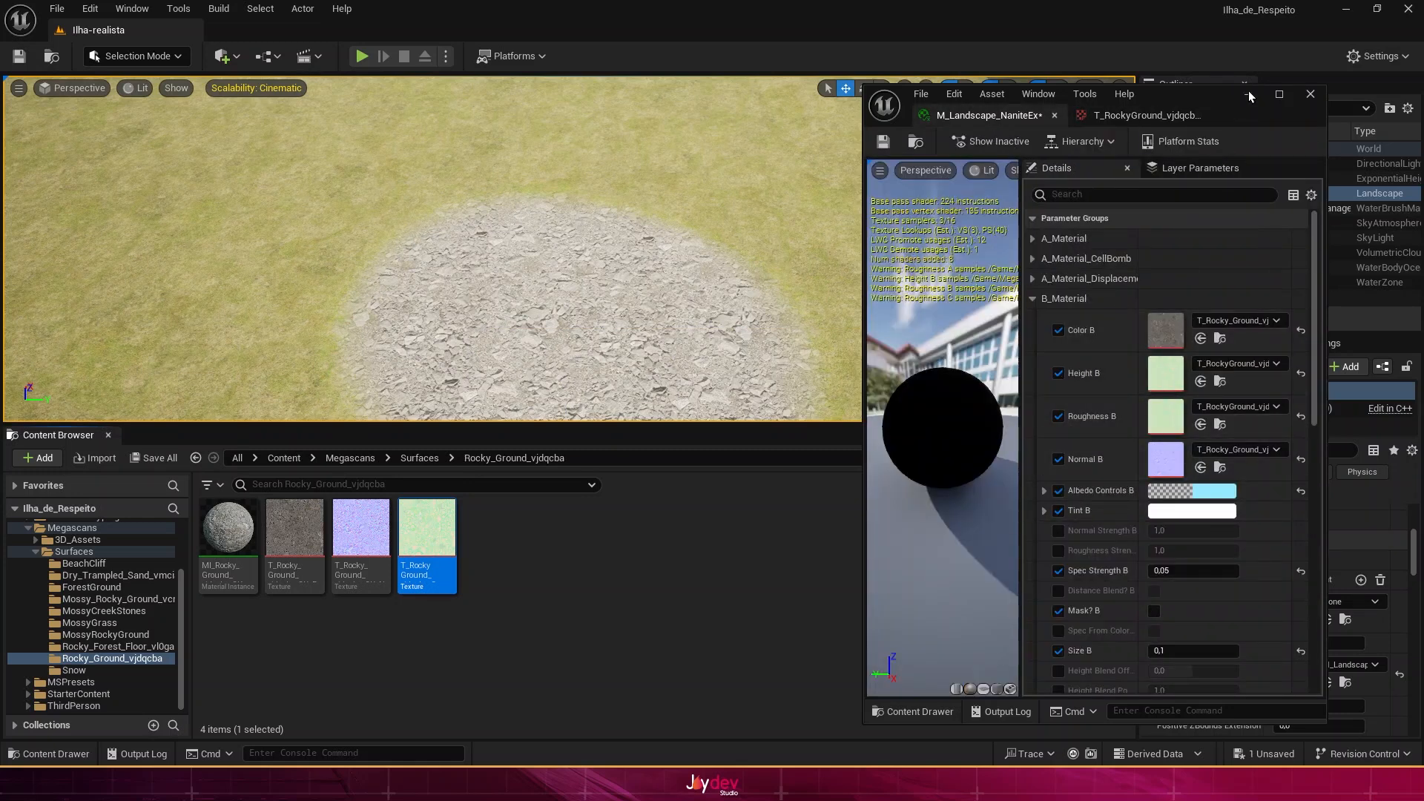
# Step: Minimize the material editor and paint layer B over the rocky patch on the grass in Landscape Paint mode
pyautogui.click(1249, 95)
pyautogui.click(126, 57)
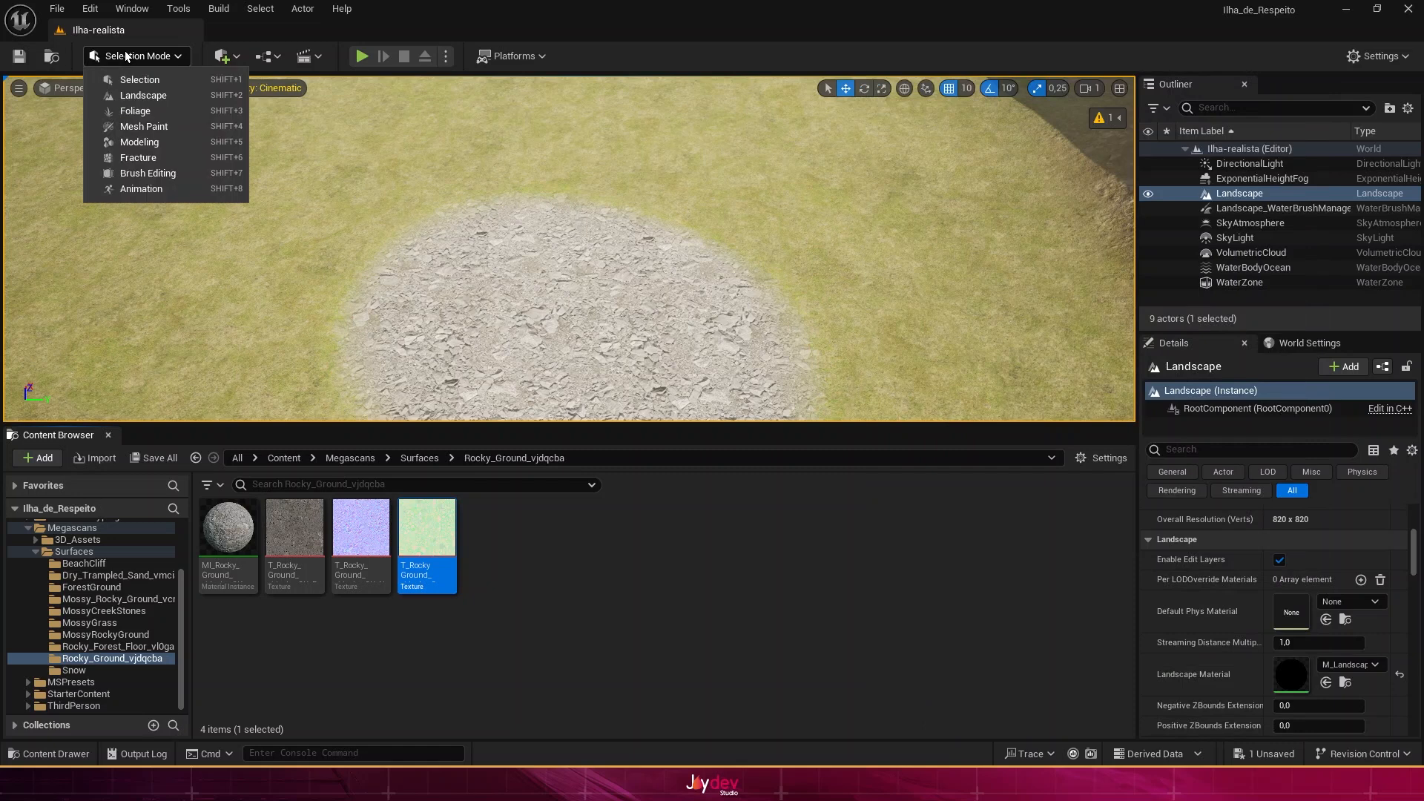
pyautogui.click(135, 97)
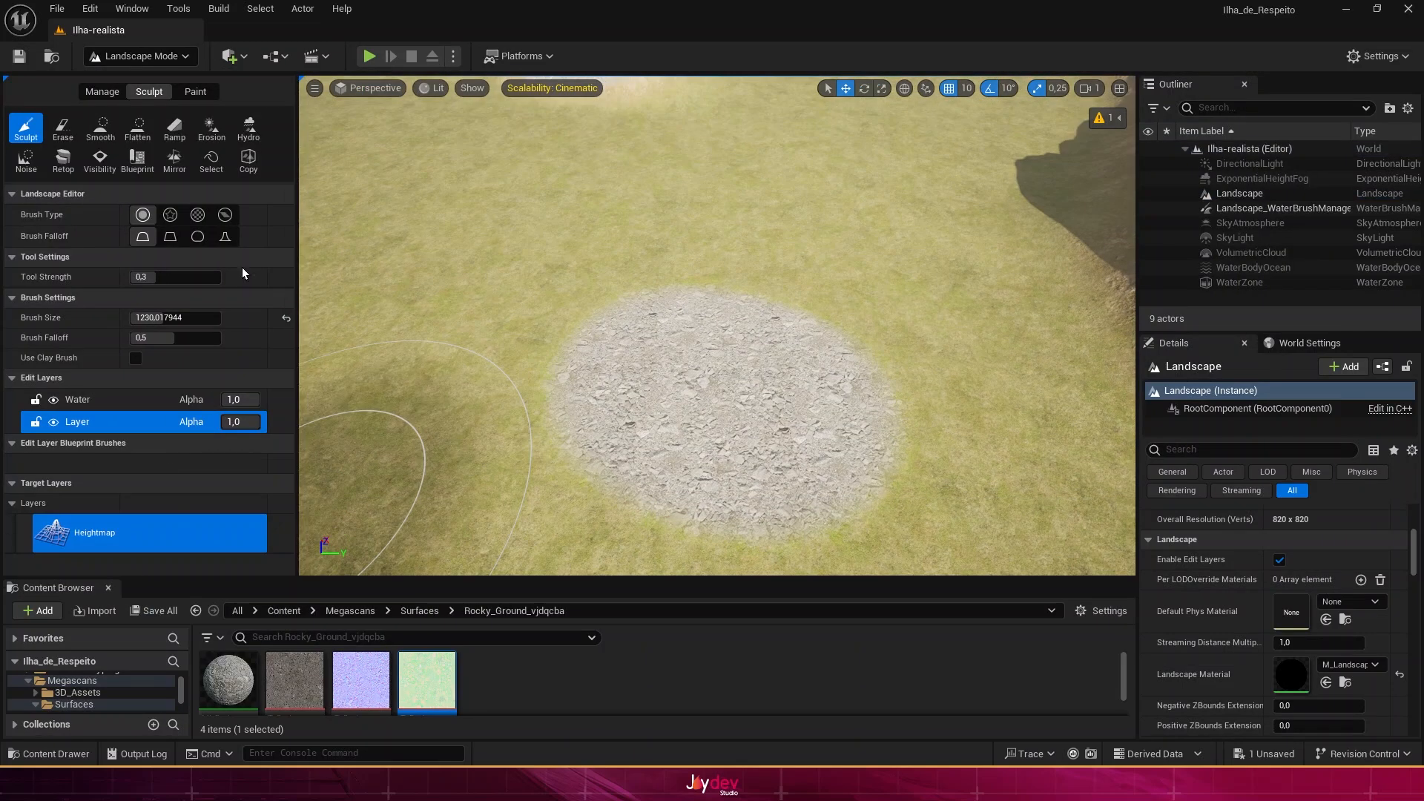
pyautogui.click(195, 91)
pyautogui.scroll(-5, 197, 350)
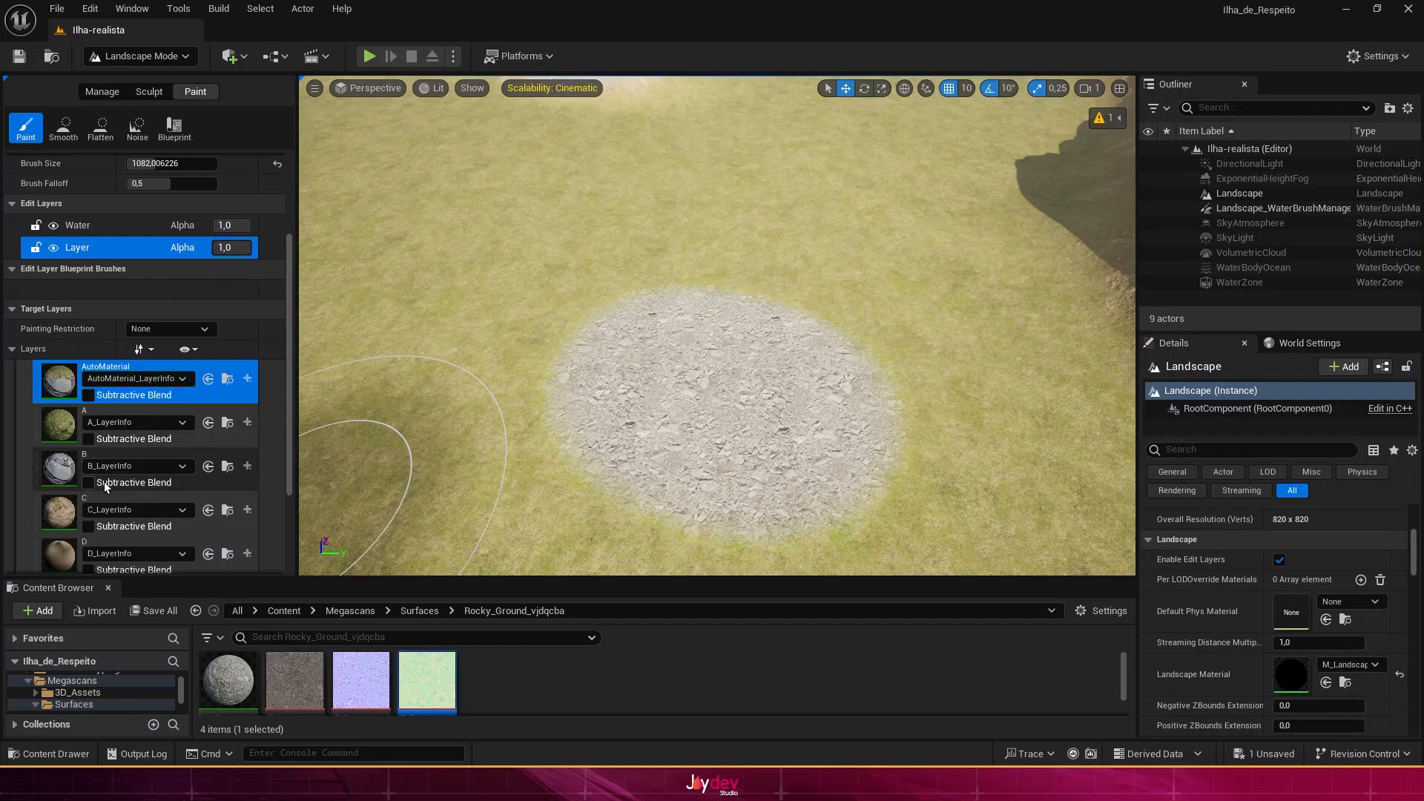
pyautogui.click(47, 470)
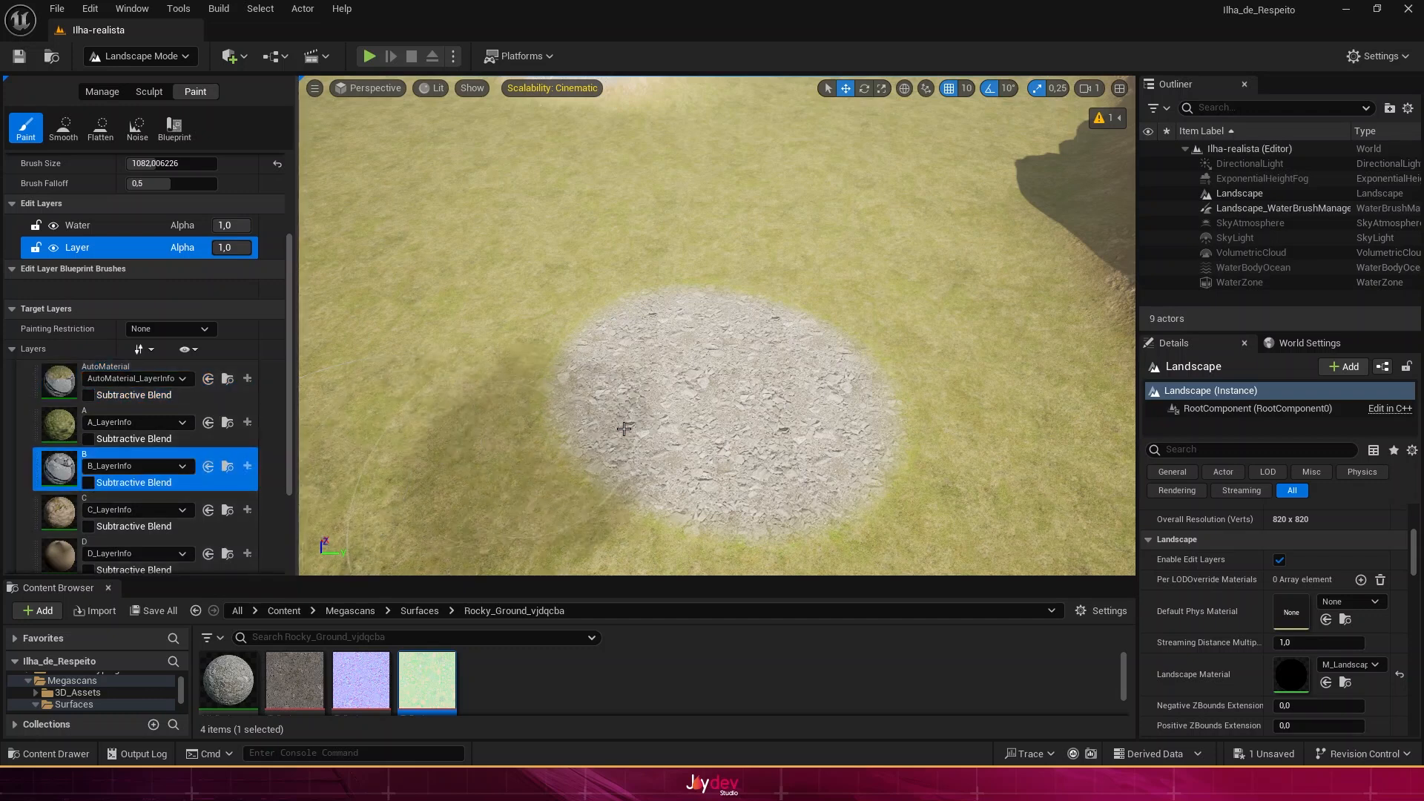
pyautogui.moveTo(623, 512)
pyautogui.mouseDown()
pyautogui.moveTo(845, 418)
pyautogui.moveTo(674, 407)
pyautogui.moveTo(834, 460)
pyautogui.moveTo(820, 412)
pyautogui.moveTo(764, 427)
pyautogui.moveTo(715, 328)
pyautogui.mouseUp()
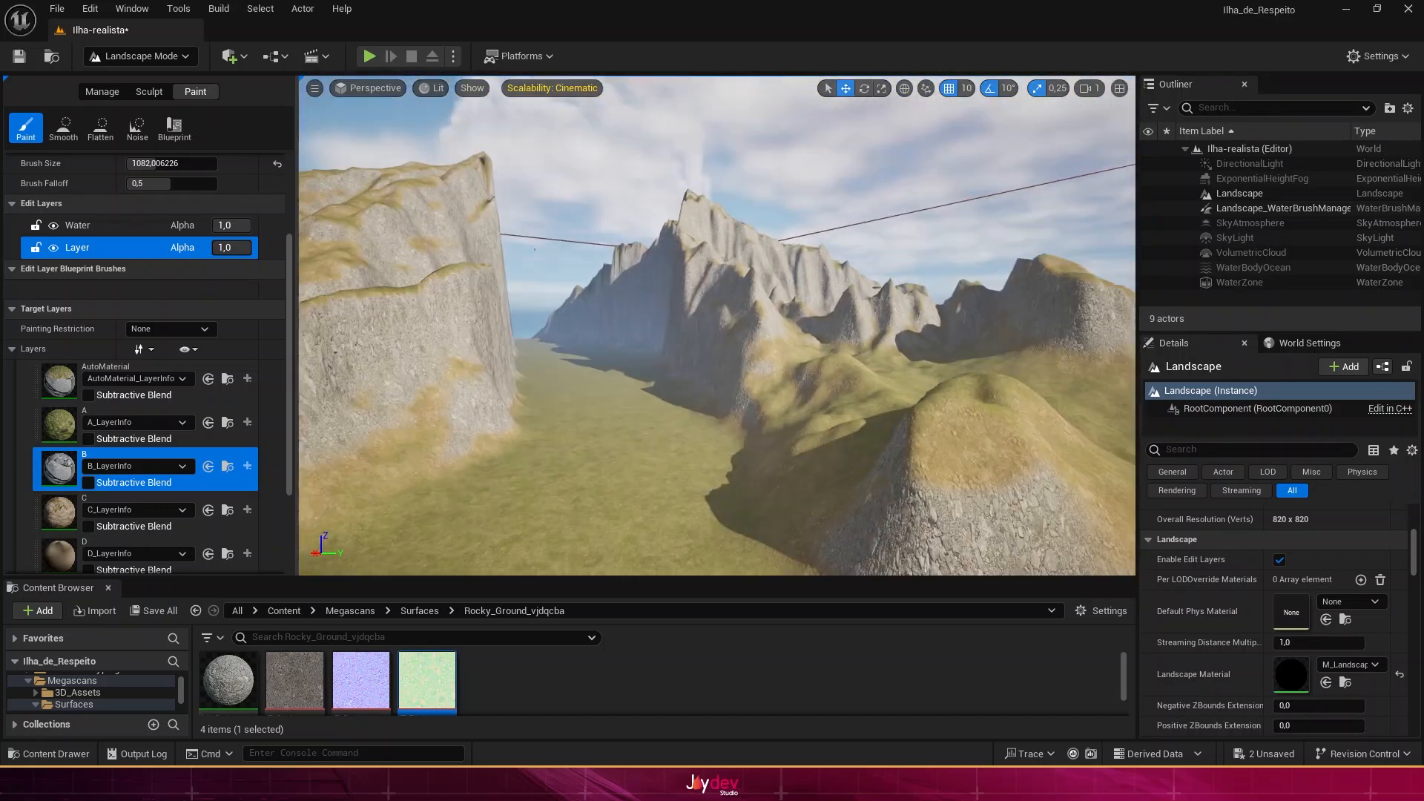
pyautogui.moveTo(716, 326); pyautogui.dragTo(846, 326, button='right')
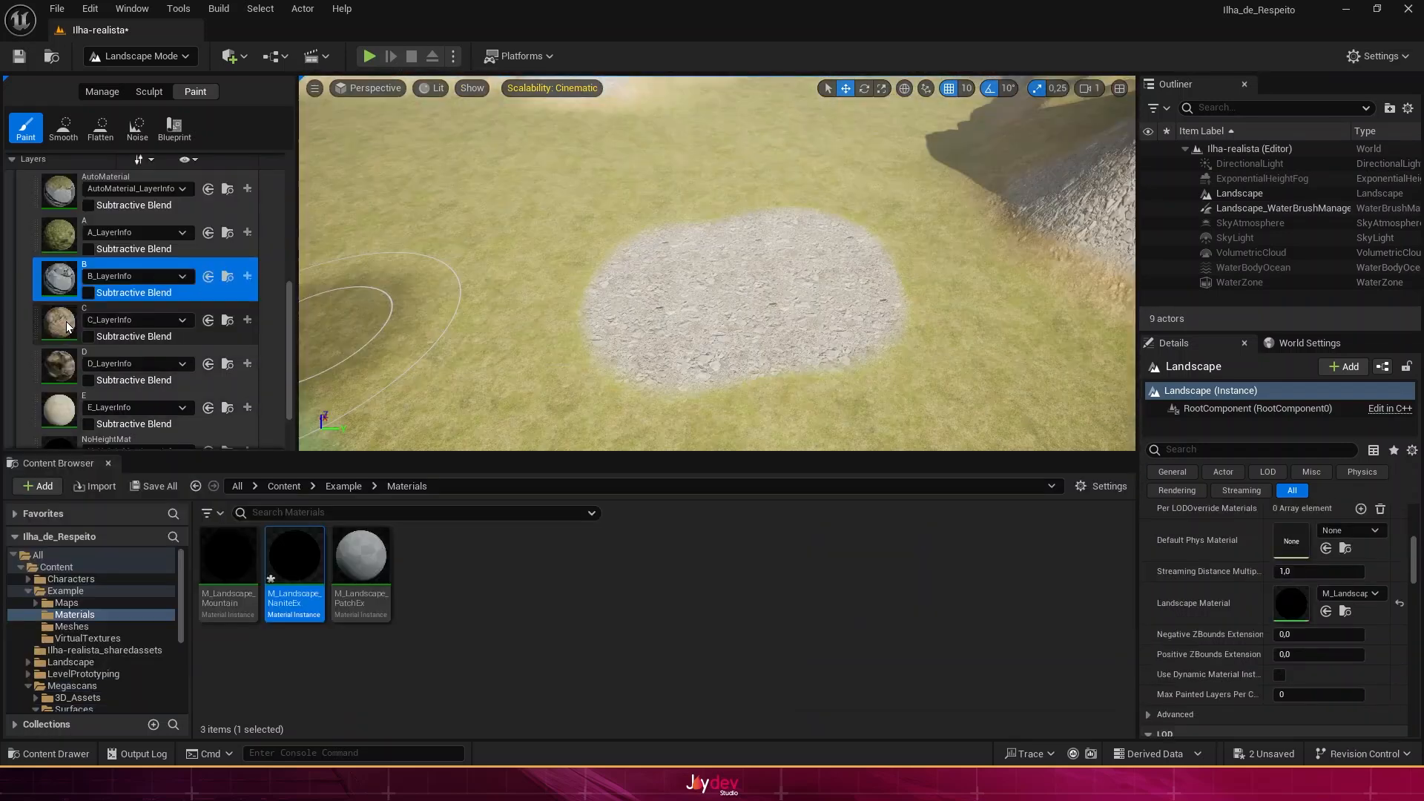
# Step: Switch back to Selection mode and open M_Landscape_NaniteEx with its C_Material parameters expanded
pyautogui.click(134, 319)
pyautogui.click(141, 55)
pyautogui.click(153, 82)
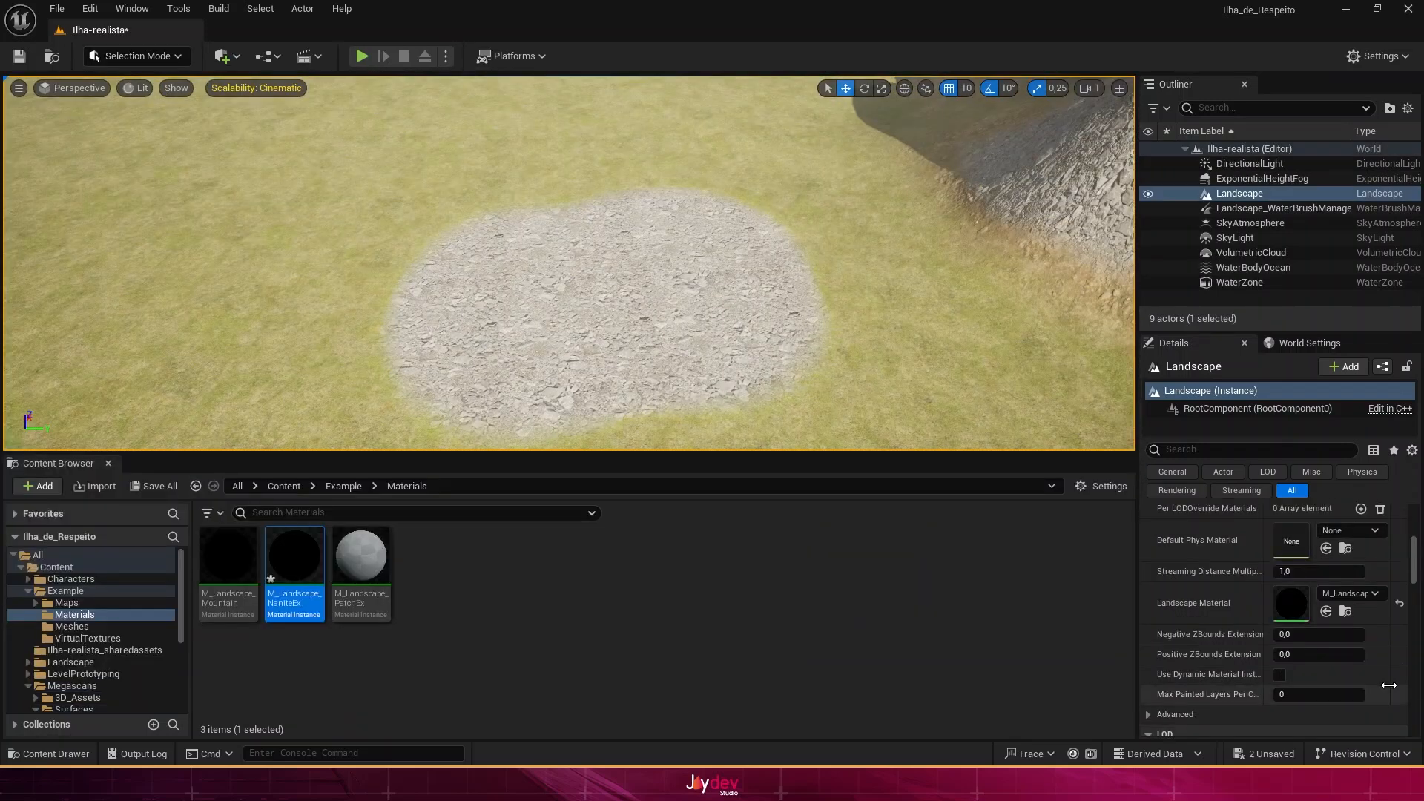
pyautogui.doubleClick(295, 564)
pyautogui.click(1038, 381)
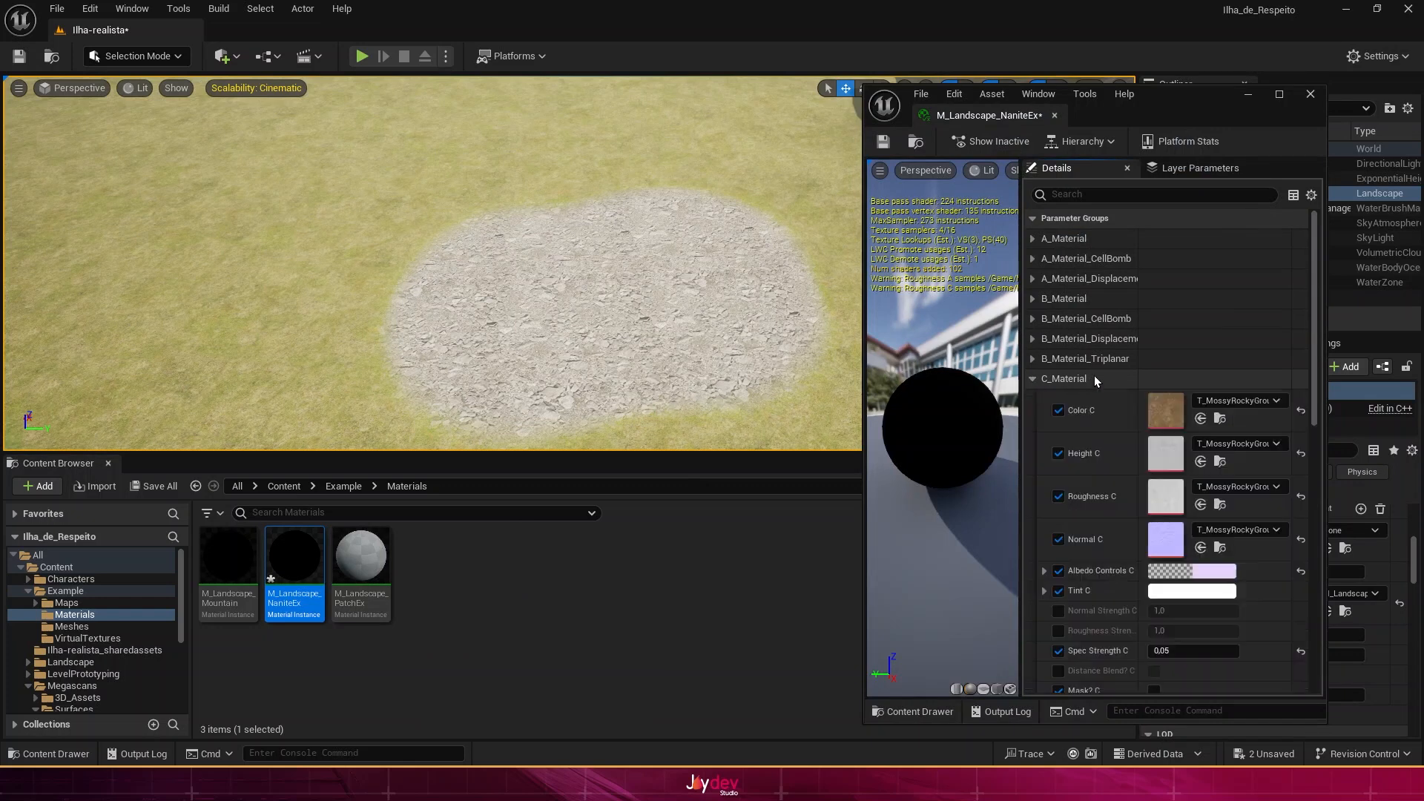
# Step: From the Dry_Trampled_Sand folder in Megascans Surfaces, assign the base color to Color C, normal map to Normal C and packed texture to Height C
pyautogui.click(340, 487)
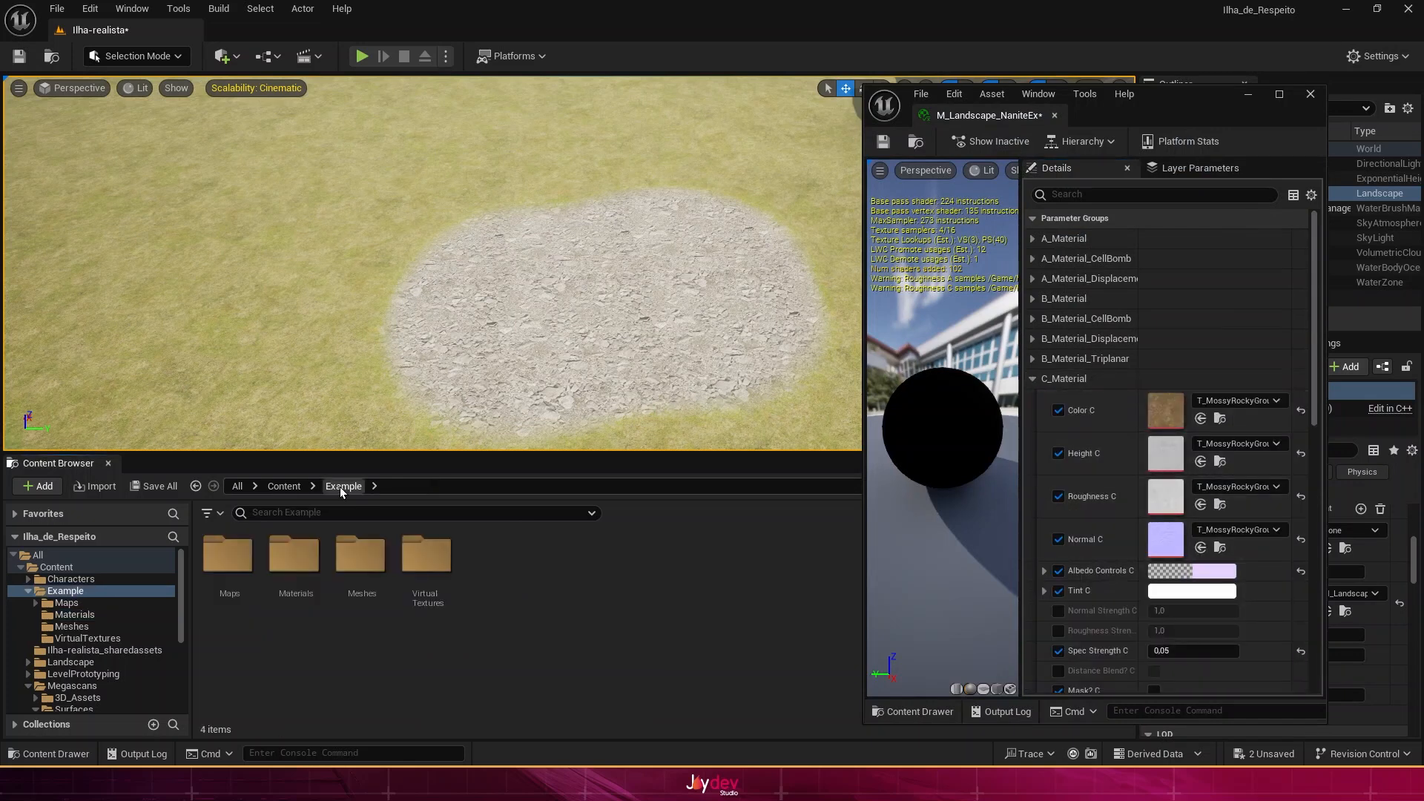
pyautogui.scroll(-4, 68, 664)
pyautogui.click(98, 612)
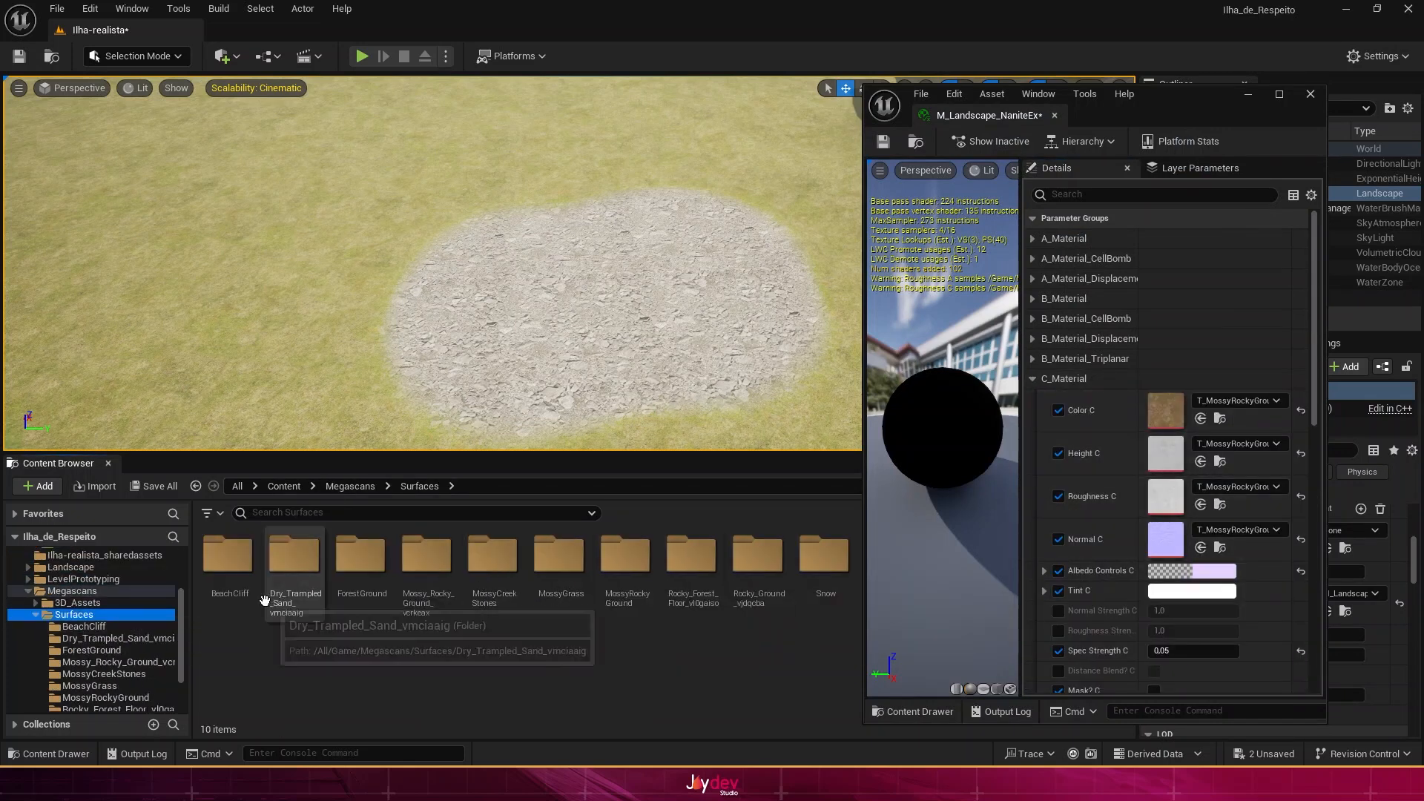
pyautogui.doubleClick(295, 556)
pyautogui.click(293, 567)
pyautogui.moveTo(293, 568); pyautogui.dragTo(1161, 410)
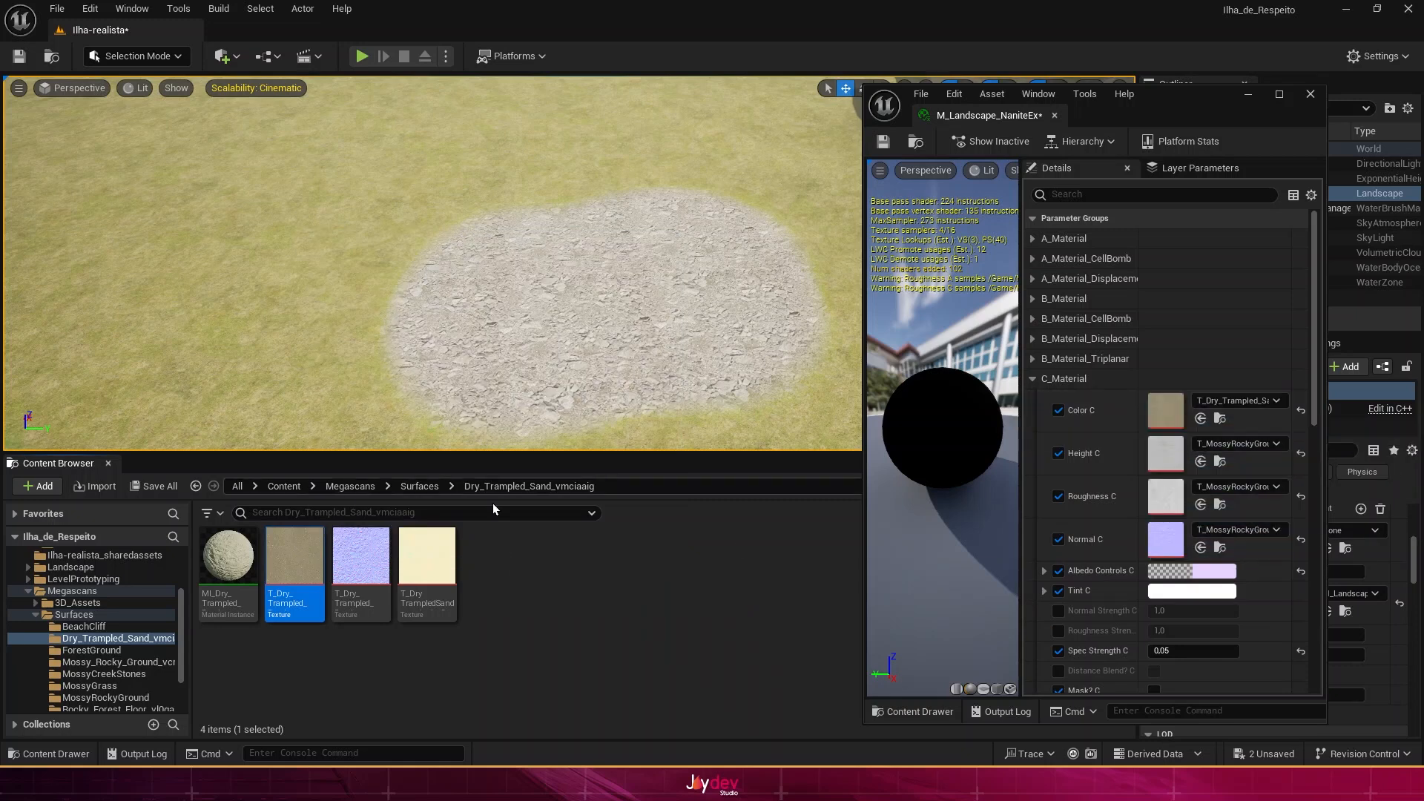
pyautogui.moveTo(361, 556); pyautogui.dragTo(1165, 539)
pyautogui.moveTo(427, 557); pyautogui.dragTo(1162, 456)
# Step: Set the Dry Trampled Sand packed texture's Compression Settings to HDR Compressed (RGB, BC6H), save it, and close the editor window
pyautogui.doubleClick(1169, 454)
pyautogui.click(1191, 525)
pyautogui.click(1195, 682)
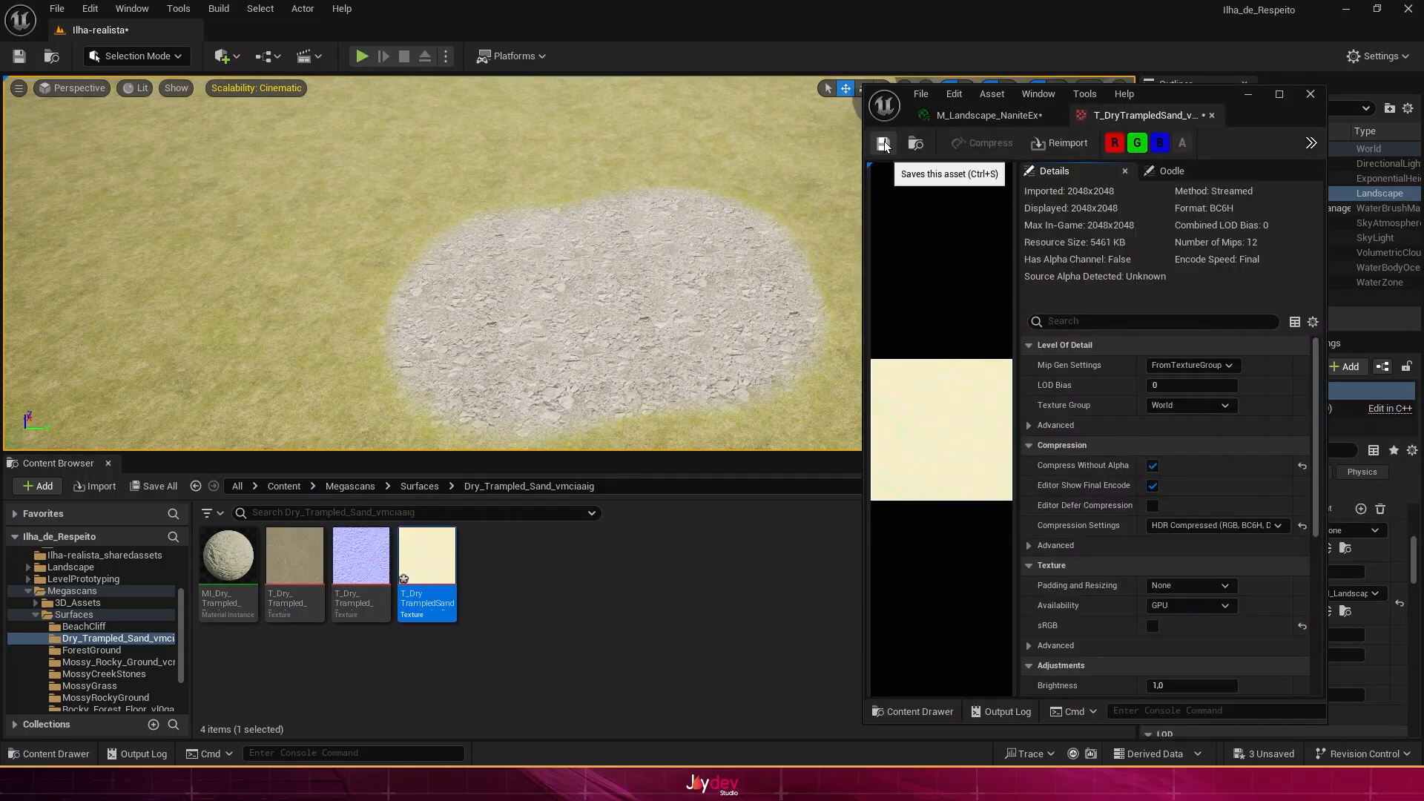
pyautogui.click(1308, 95)
# Step: Paint a patch of sand layer C on the shoreline beside the rocky patch in Landscape Paint mode
pyautogui.hotkey('shift', '2')
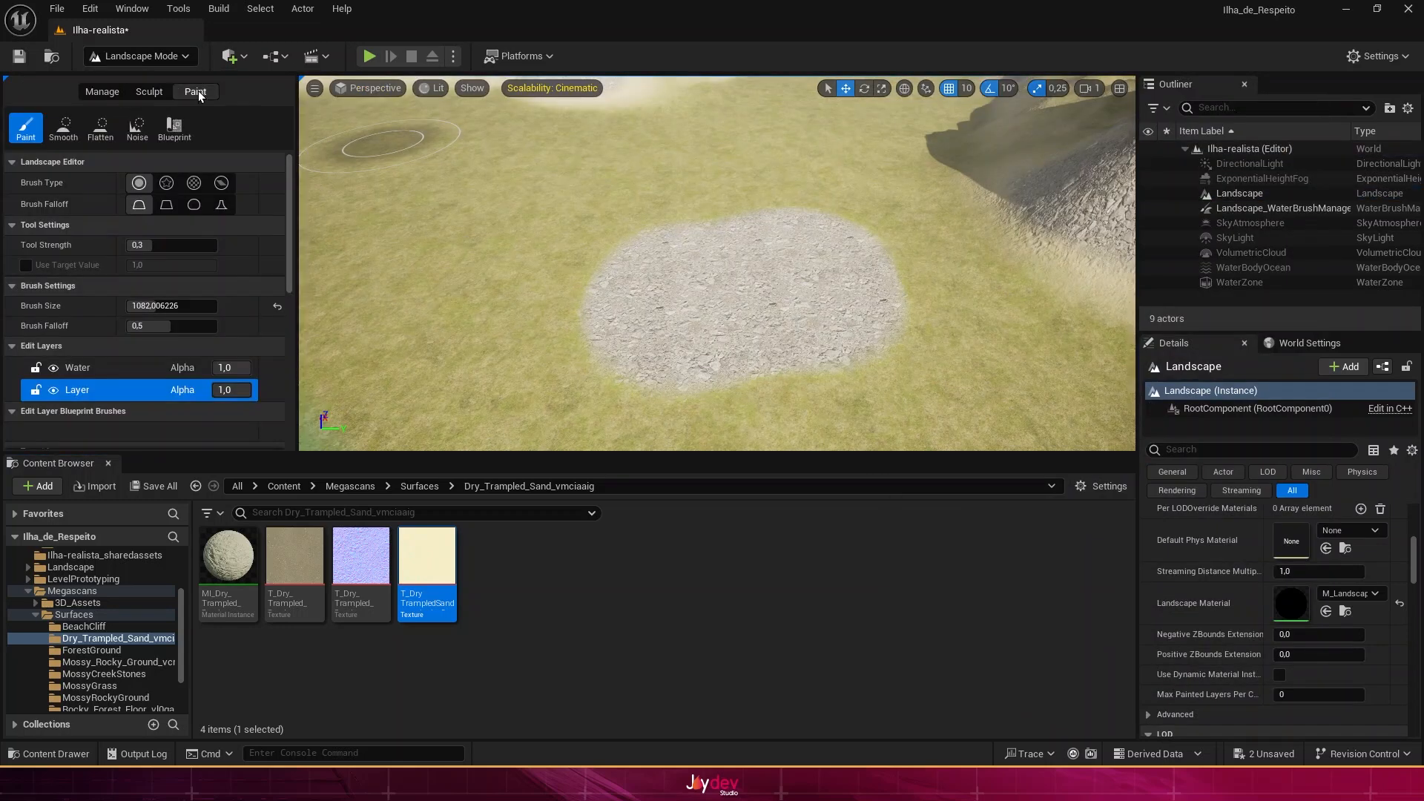
pyautogui.scroll(-10, 167, 367)
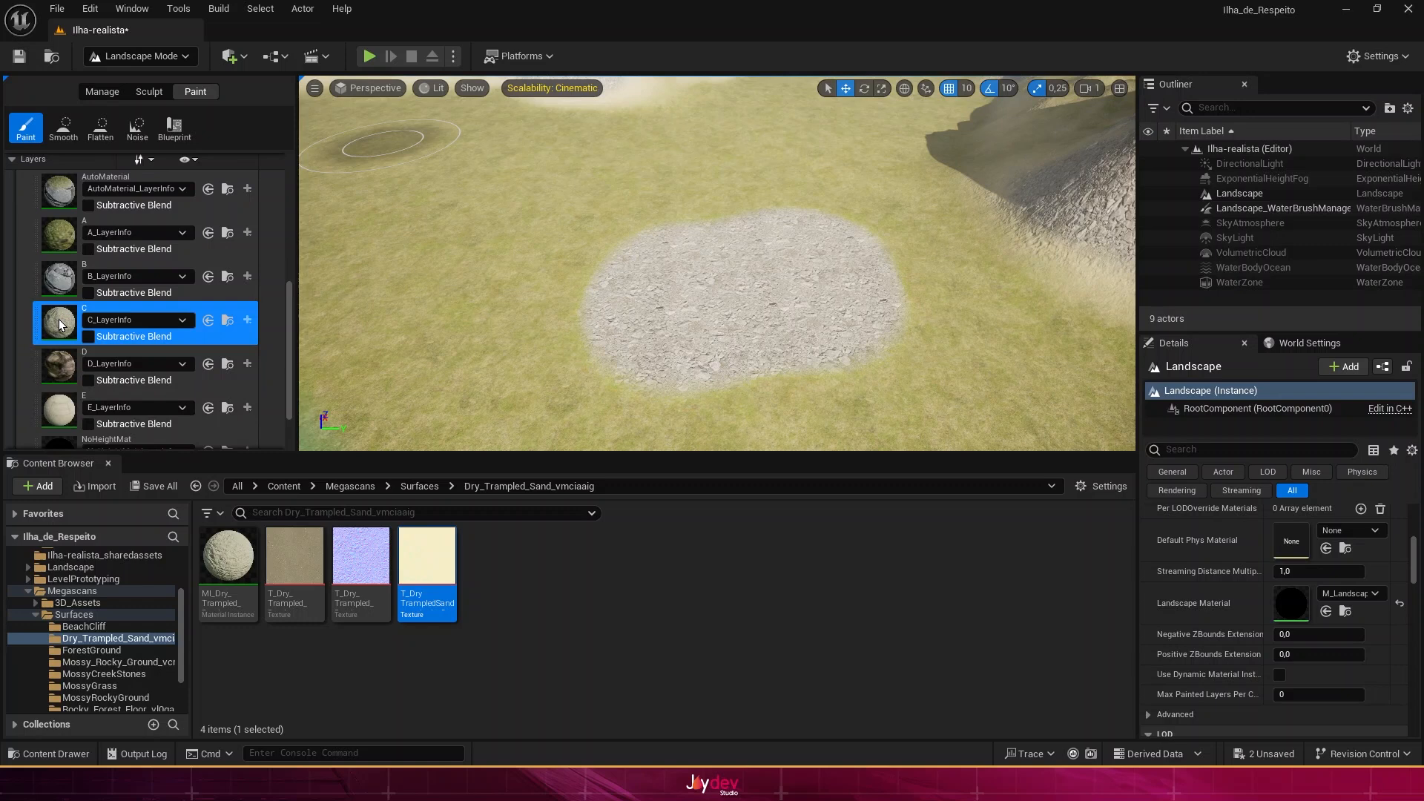
pyautogui.moveTo(485, 370)
pyautogui.mouseDown(button='right')
pyautogui.moveTo(437, 393)
pyautogui.moveTo(356, 382)
pyautogui.moveTo(349, 319)
pyautogui.moveTo(319, 285)
pyautogui.mouseUp(button='right')
pyautogui.moveTo(645, 365); pyautogui.dragTo(646, 445, button='right')
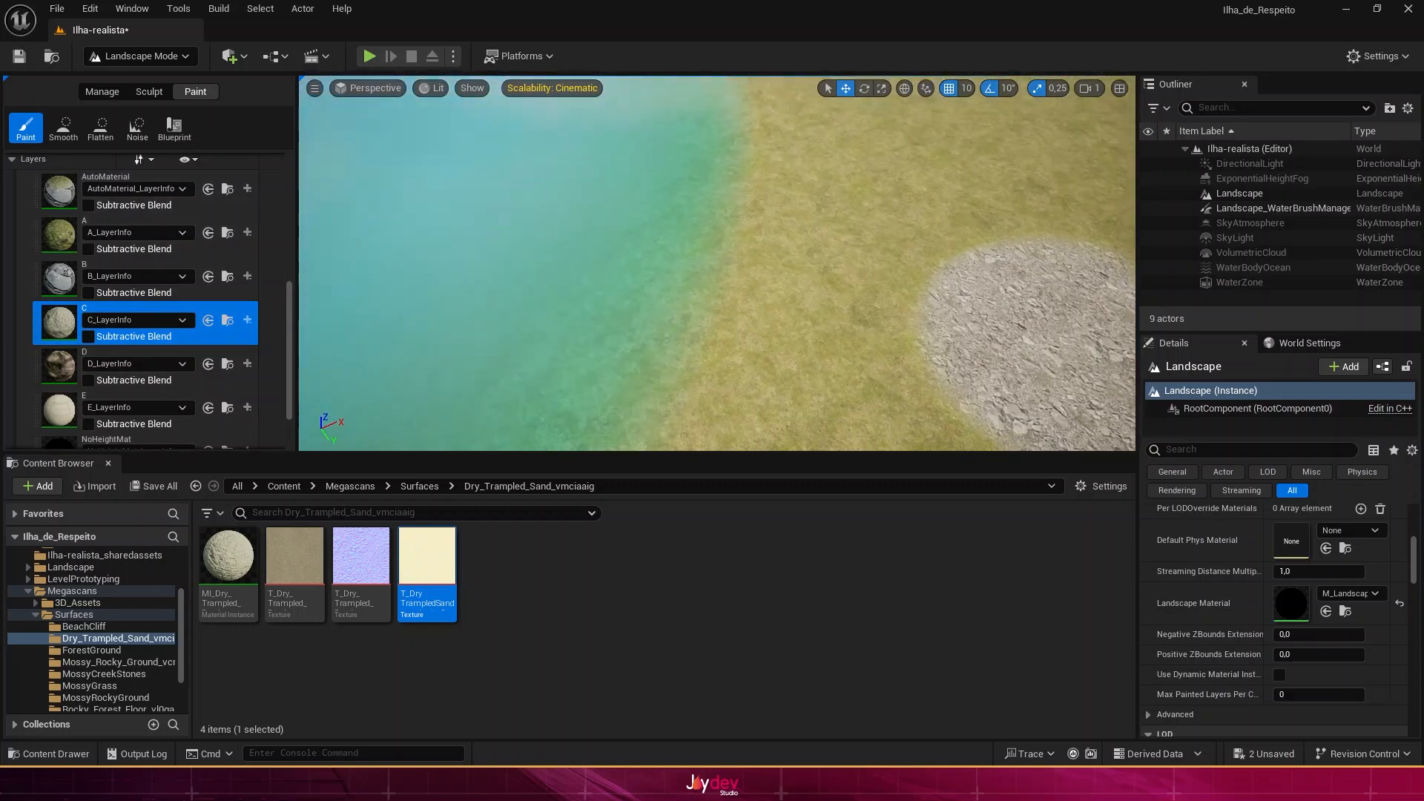
pyautogui.moveTo(695, 302)
pyautogui.mouseDown()
pyautogui.moveTo(721, 215)
pyautogui.moveTo(753, 344)
pyautogui.mouseUp()
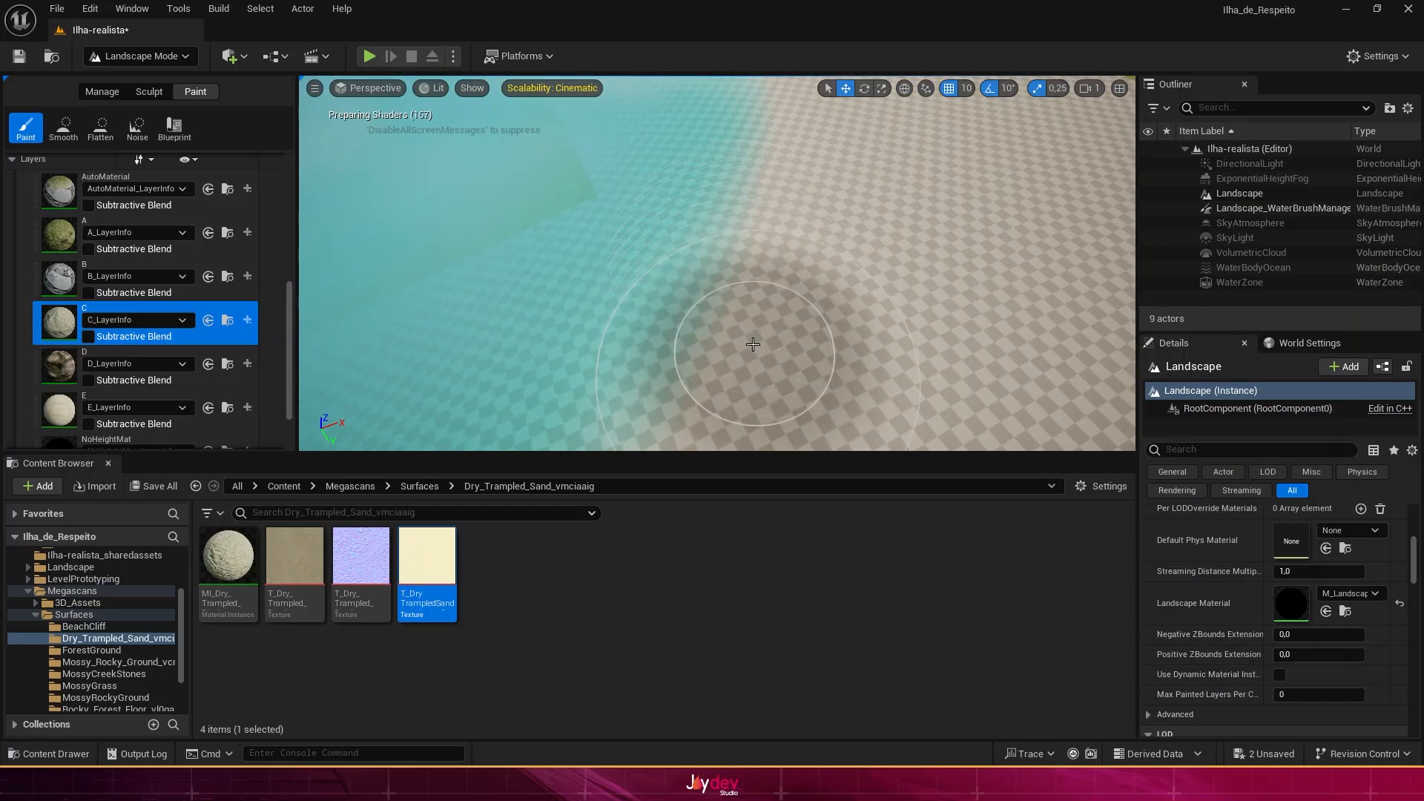
pyautogui.moveTo(753, 344)
pyautogui.mouseDown(button='right')
pyautogui.moveTo(897, 330)
pyautogui.moveTo(953, 367)
pyautogui.moveTo(993, 371)
pyautogui.moveTo(1076, 356)
pyautogui.moveTo(987, 348)
pyautogui.moveTo(1001, 334)
pyautogui.moveTo(1076, 334)
pyautogui.mouseUp(button='right')
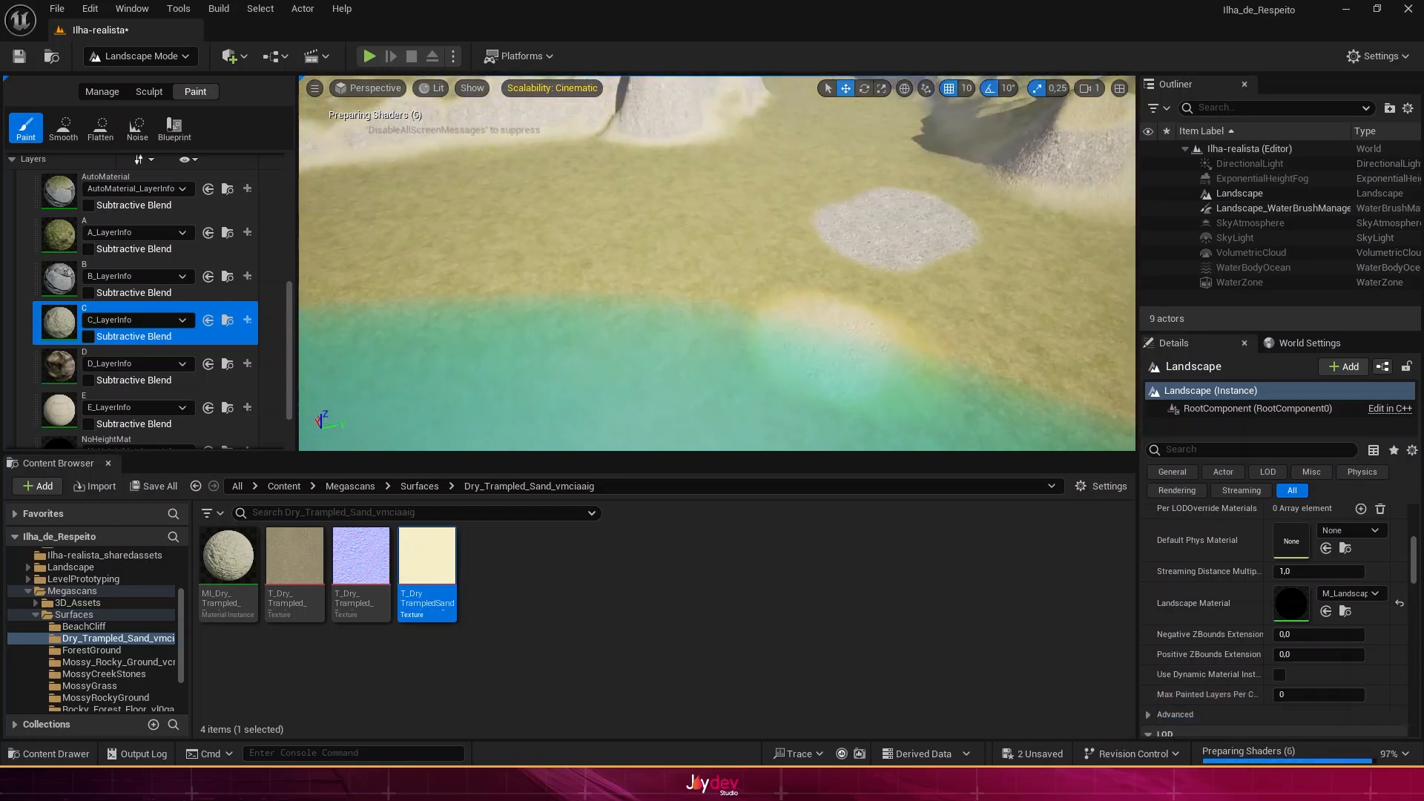
pyautogui.scroll(8, 144, 267)
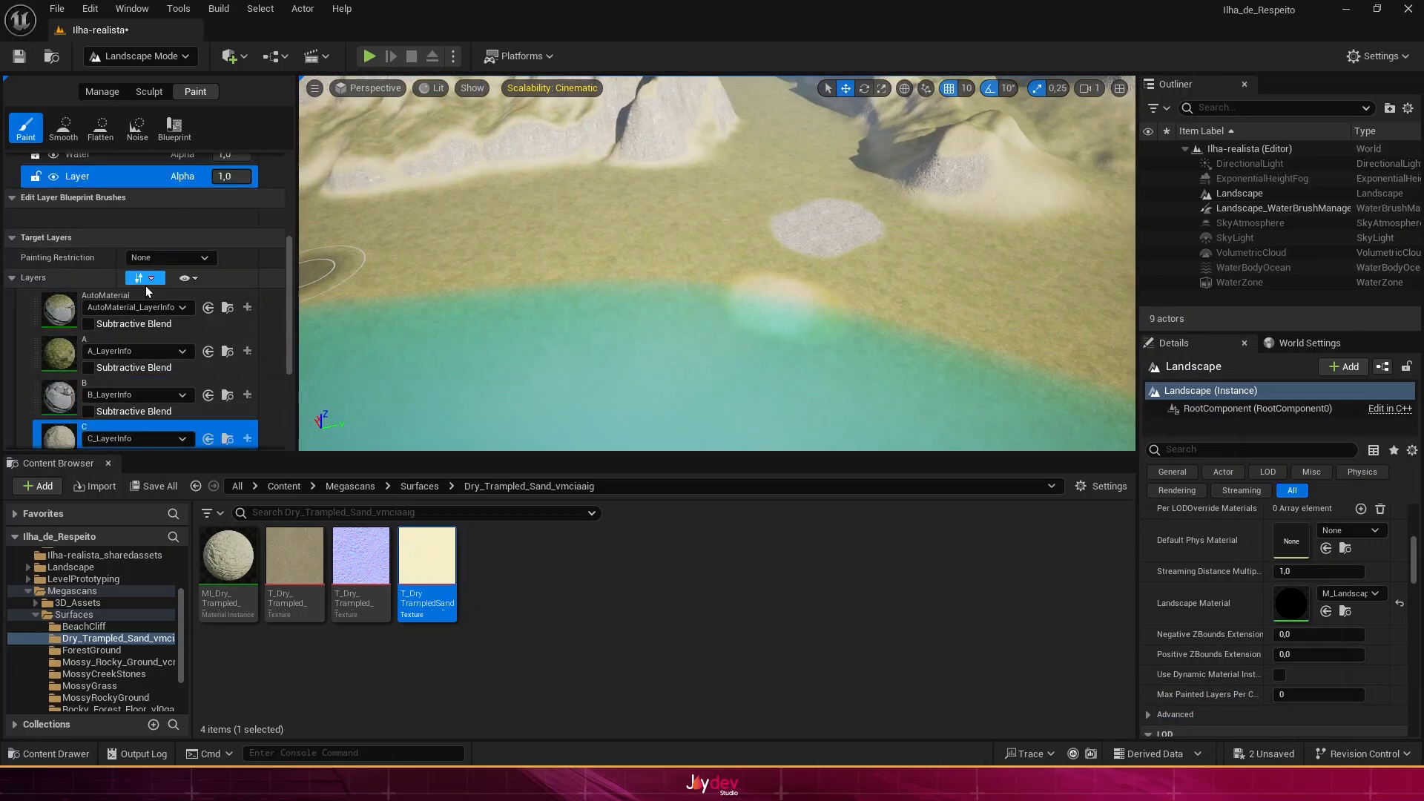
# Step: Enlarge the brush to about 3277 and paint sand layer C along the shoreline and the beach at the valley mouth
pyautogui.moveTo(171, 306)
pyautogui.mouseDown()
pyautogui.moveTo(223, 306)
pyautogui.moveTo(198, 308)
pyautogui.mouseUp()
pyautogui.moveTo(760, 323); pyautogui.dragTo(391, 319)
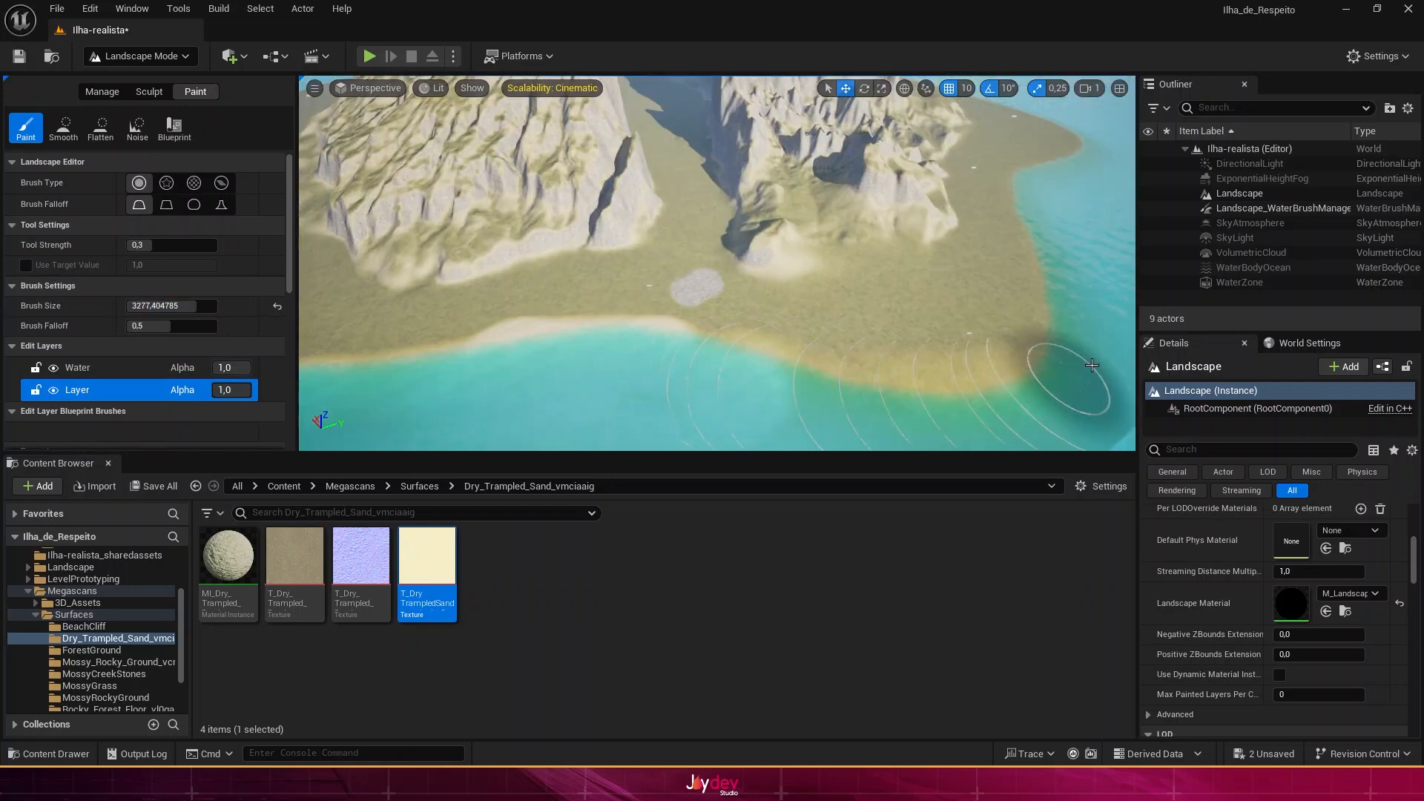
pyautogui.moveTo(718, 321); pyautogui.dragTo(718, 400, button='right')
pyautogui.moveTo(719, 321); pyautogui.dragTo(979, 305)
pyautogui.moveTo(980, 305); pyautogui.dragTo(979, 245, button='right')
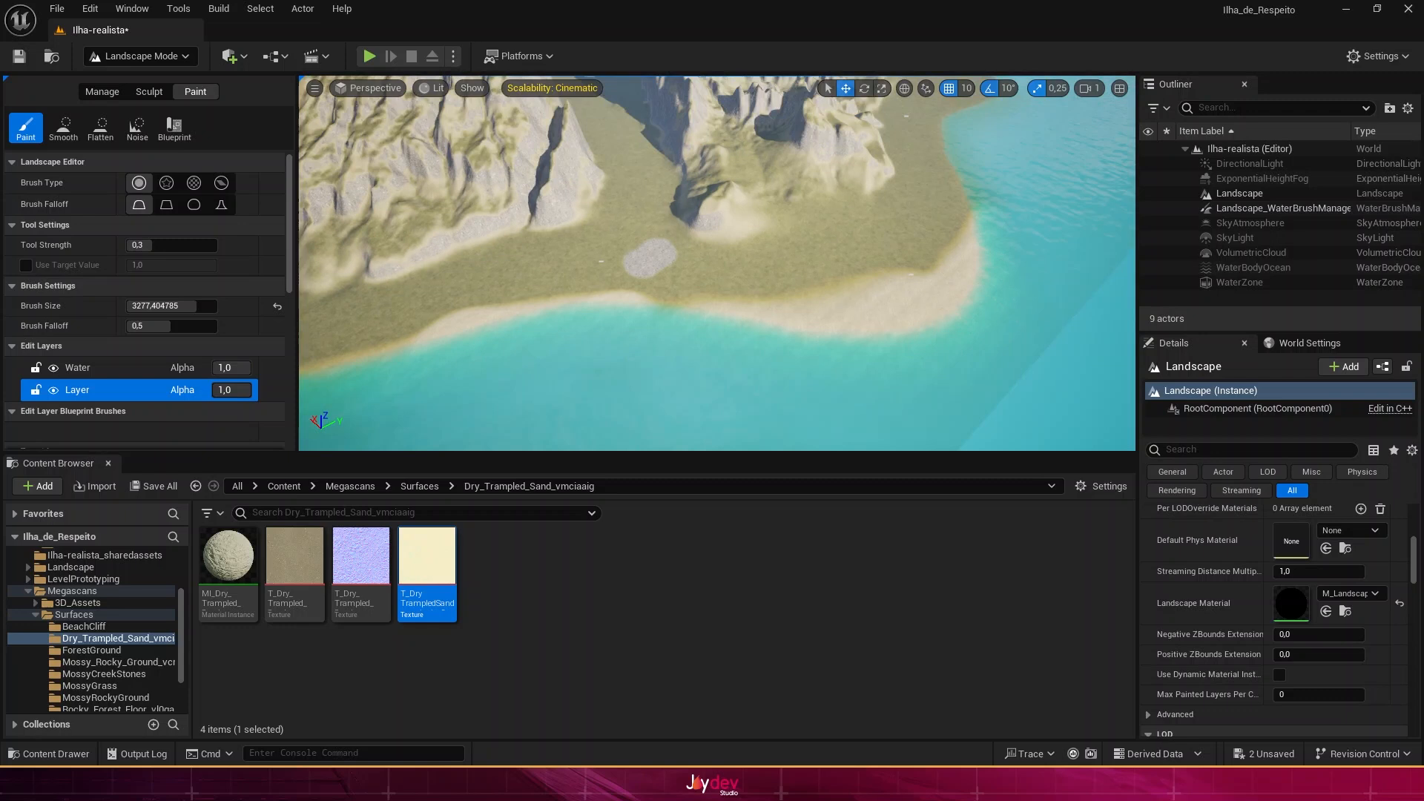
pyautogui.moveTo(979, 305)
pyautogui.mouseDown()
pyautogui.moveTo(936, 260)
pyautogui.moveTo(833, 321)
pyautogui.moveTo(624, 292)
pyautogui.mouseUp()
pyautogui.moveTo(625, 291)
pyautogui.mouseDown(button='right')
pyautogui.moveTo(423, 291)
pyautogui.moveTo(475, 245)
pyautogui.mouseUp(button='right')
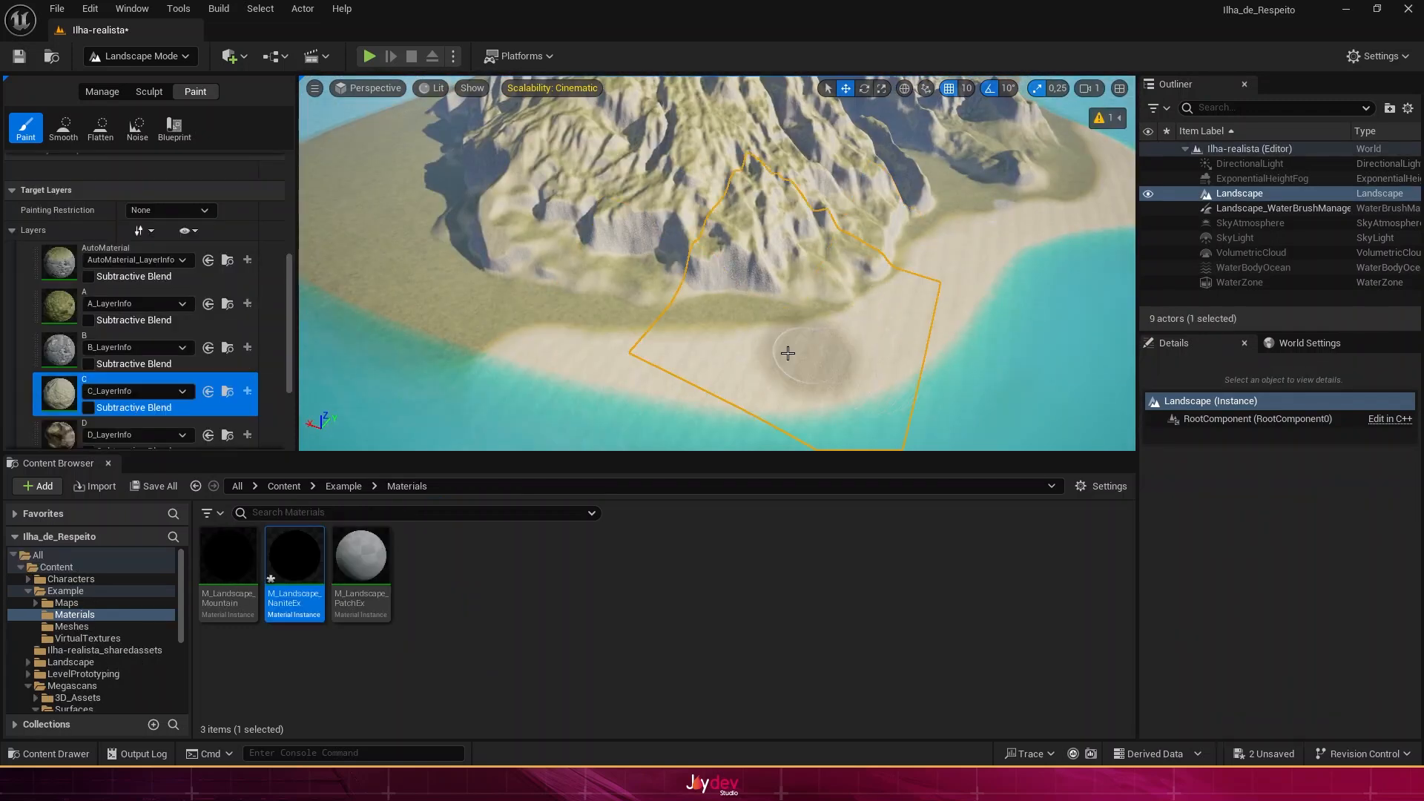
# Step: Paint sand layer C around the remaining coast and into the valley mouth with a brush size of about 3821
pyautogui.moveTo(779, 349); pyautogui.dragTo(833, 334, button='right')
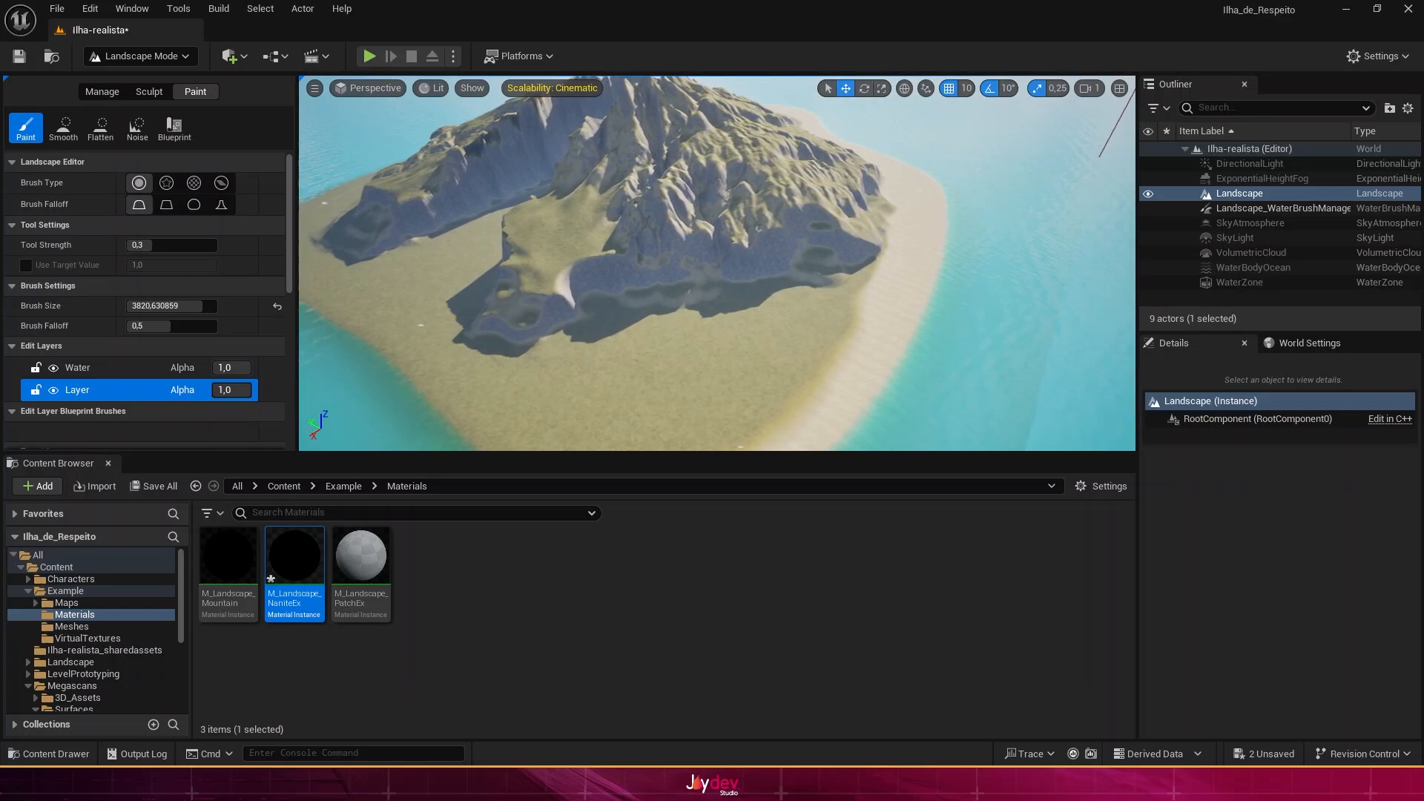
pyautogui.moveTo(747, 416); pyautogui.dragTo(747, 416, button='right')
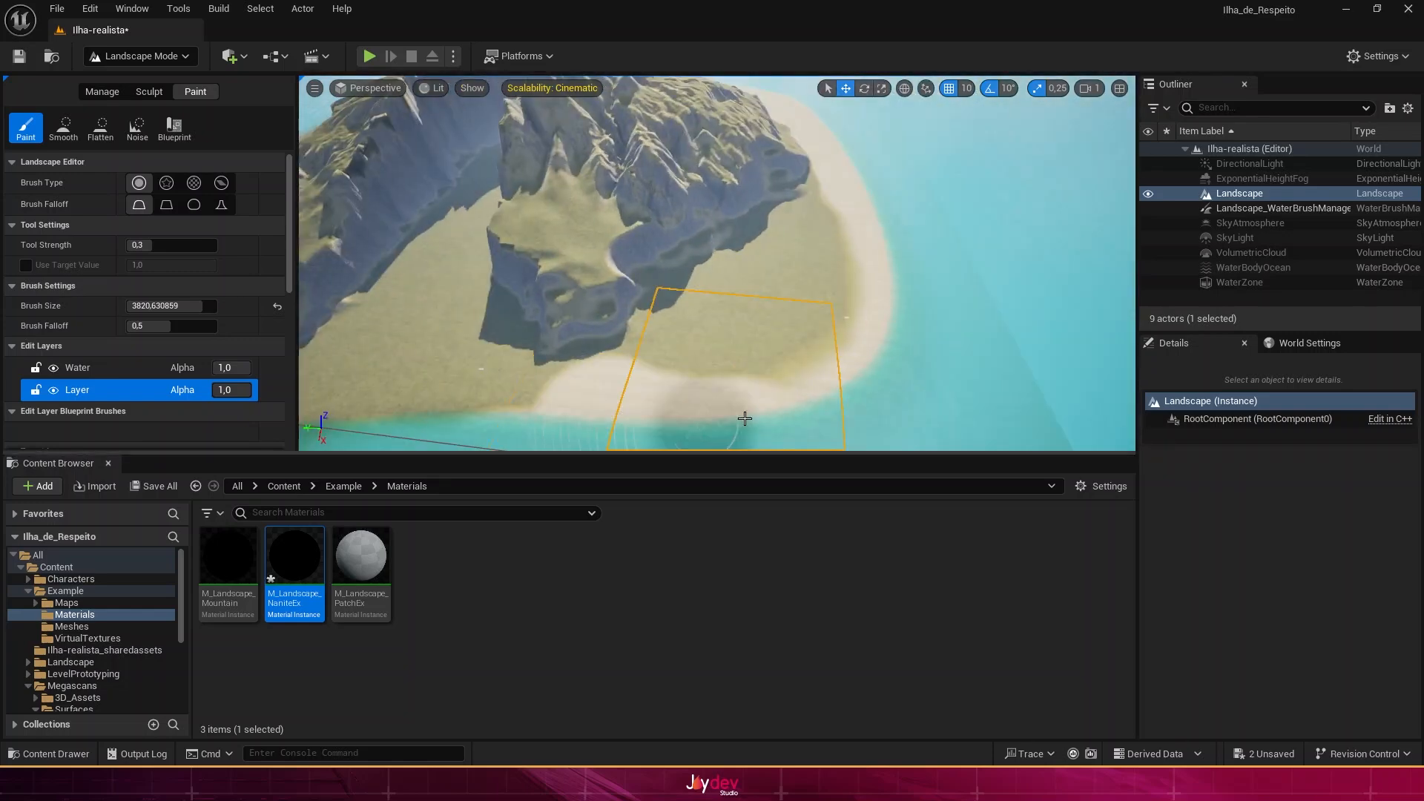
pyautogui.moveTo(805, 182)
pyautogui.mouseDown(button='right')
pyautogui.moveTo(693, 292)
pyautogui.moveTo(563, 225)
pyautogui.moveTo(550, 303)
pyautogui.moveTo(616, 394)
pyautogui.mouseUp(button='right')
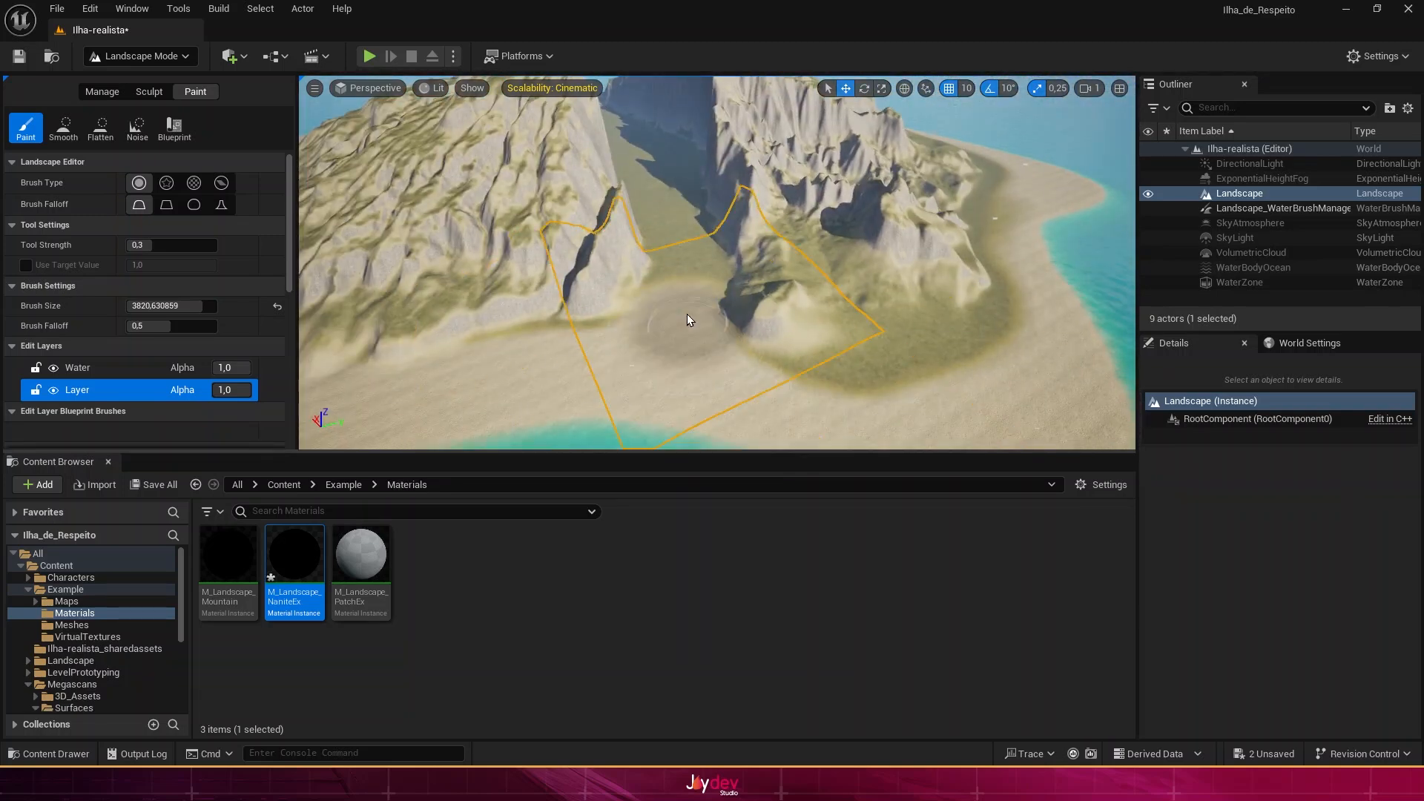
pyautogui.moveTo(687, 314); pyautogui.dragTo(622, 389, button='right')
# Step: Check the painted landscape from viewport bookmarks 1, 2 and 3, ending at bookmark 1
pyautogui.press('1')
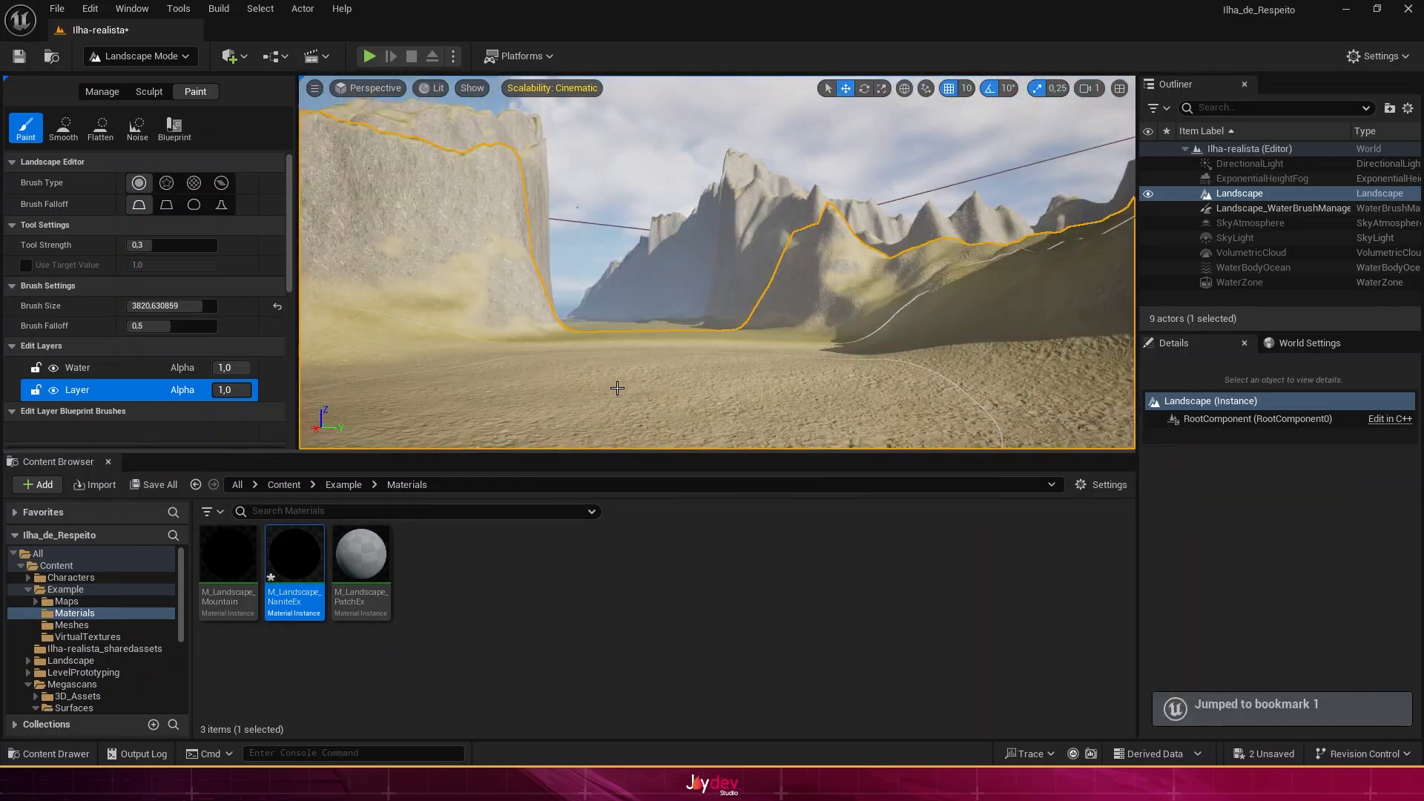
pyautogui.press('2')
pyautogui.press('3')
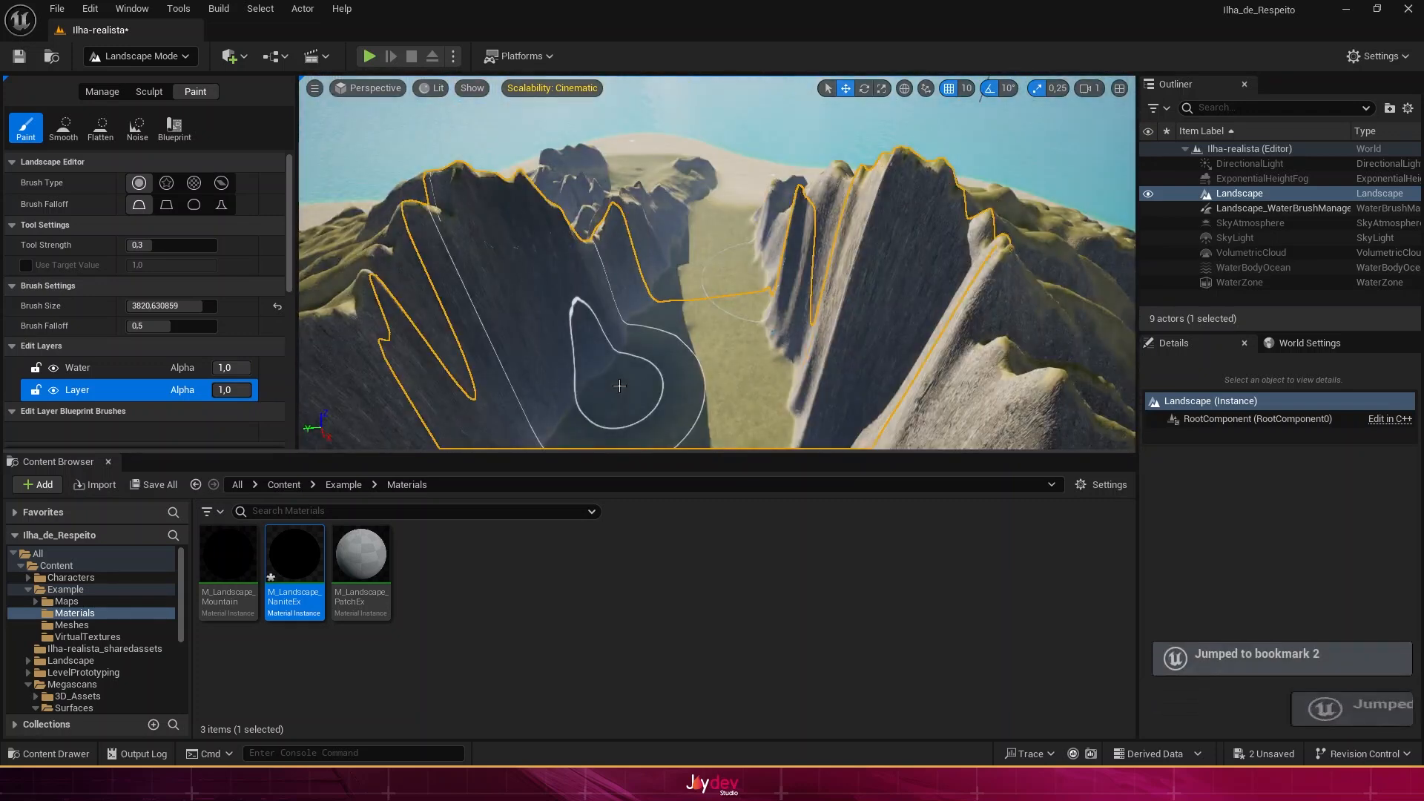
pyautogui.press('3')
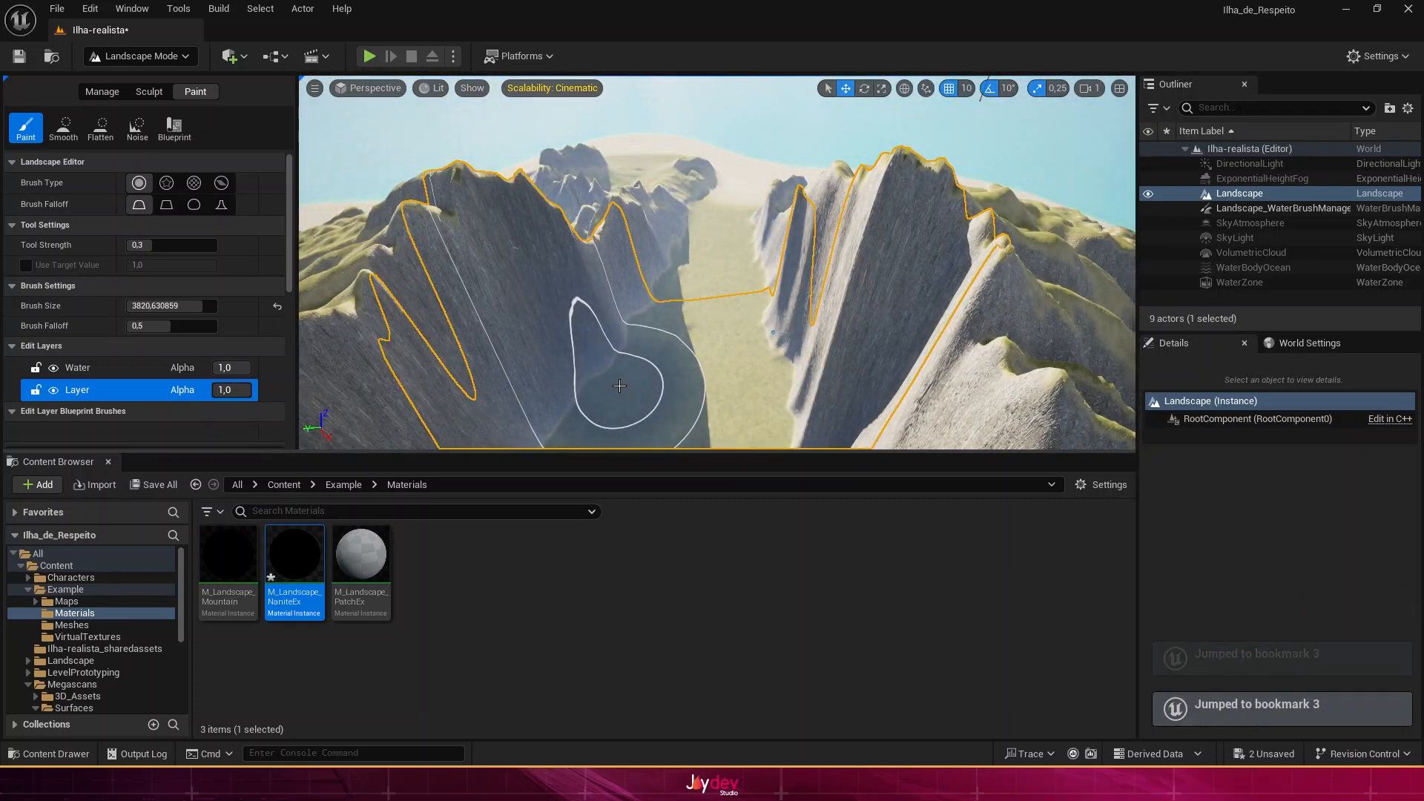
pyautogui.press('2')
pyautogui.press('1')
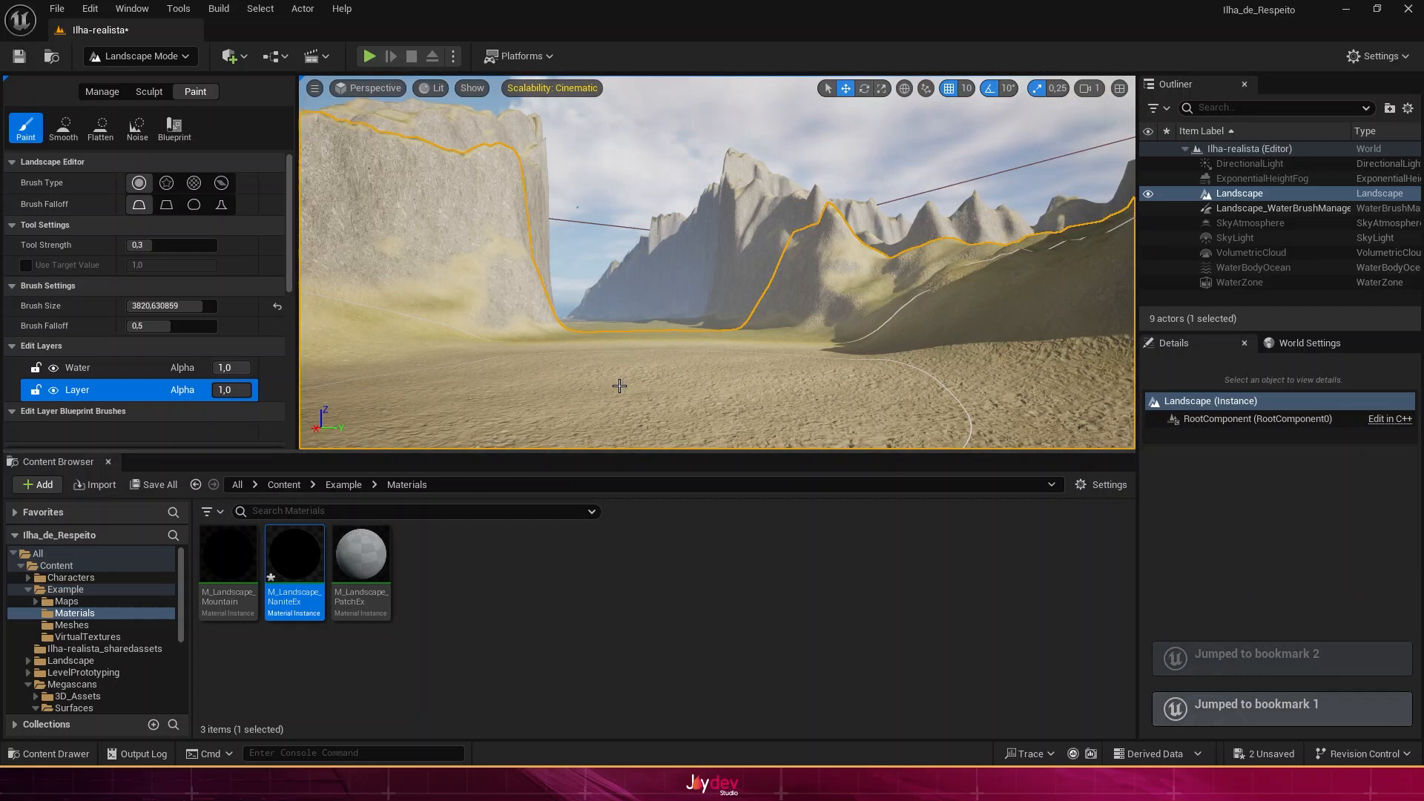
# Step: Place the SKM_Manny mesh from Characters/Mannequins/Meshes on the sand in front of the valley
pyautogui.click(839, 571)
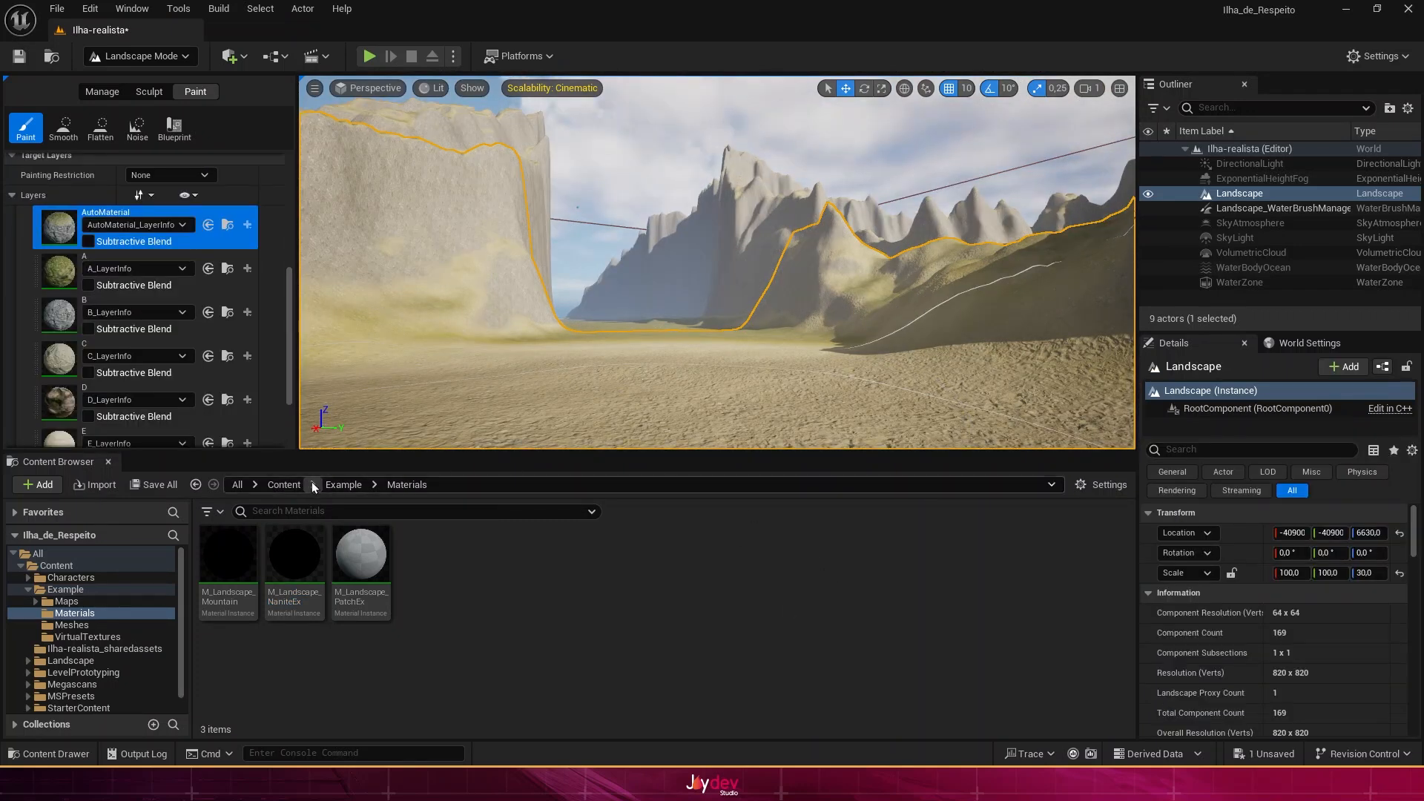
pyautogui.click(238, 485)
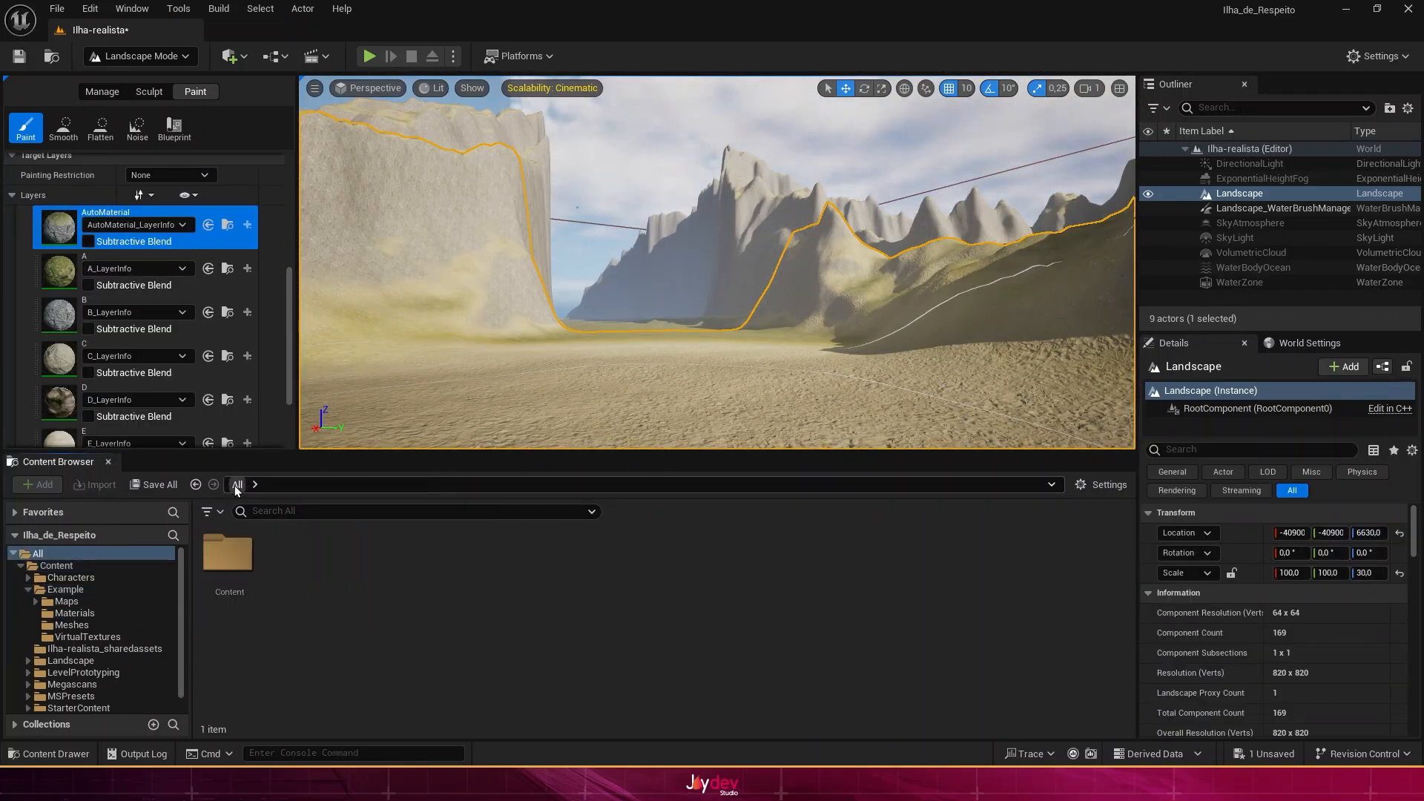
pyautogui.click(71, 578)
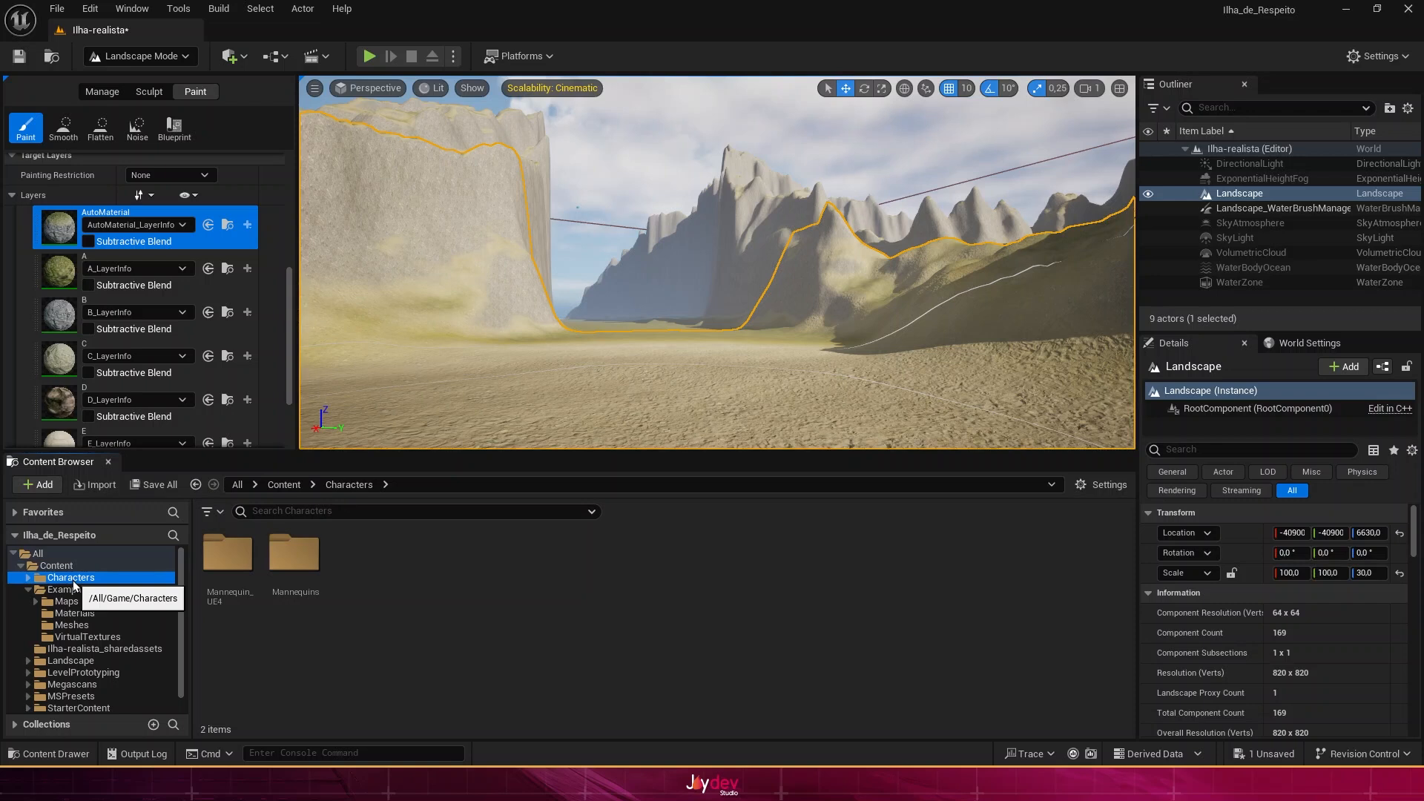
pyautogui.doubleClick(296, 567)
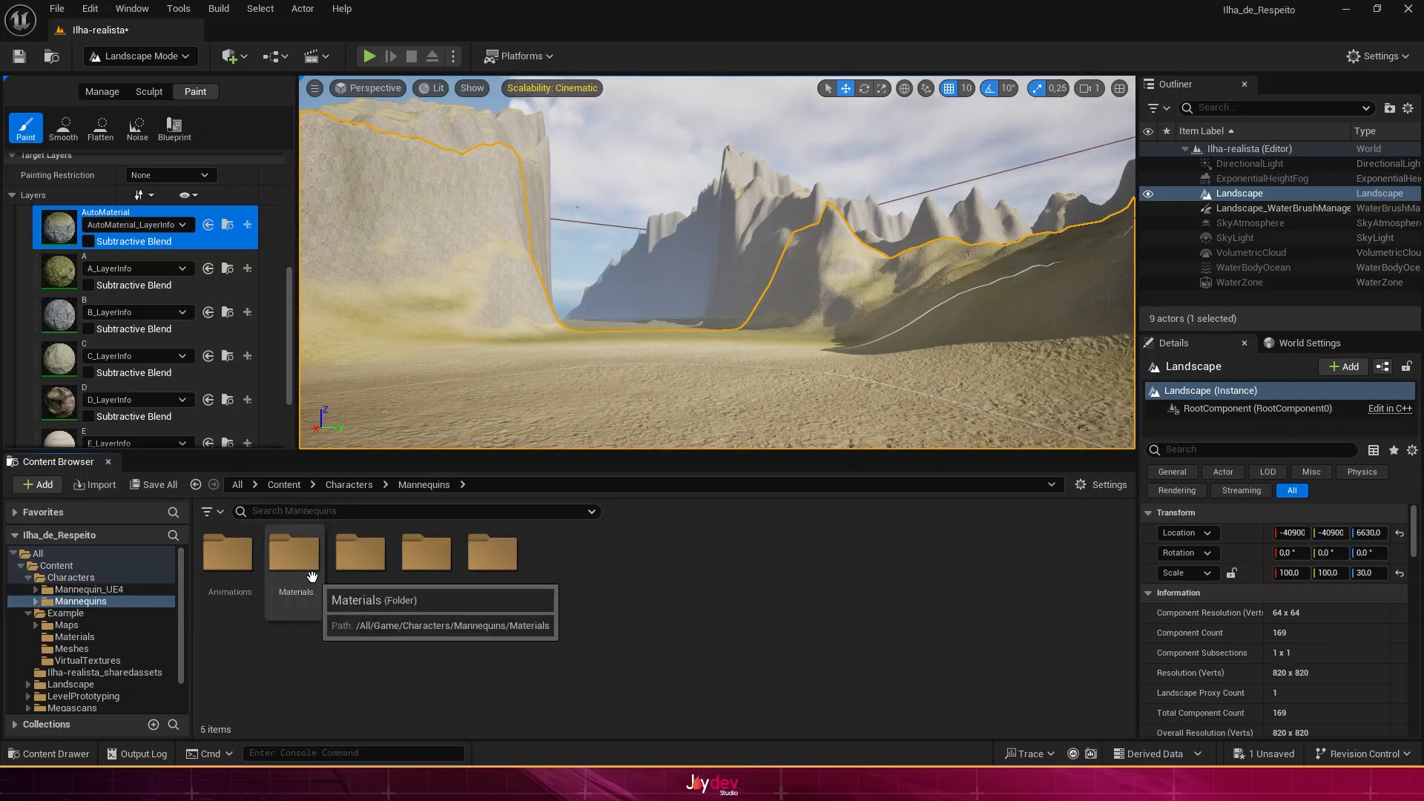
pyautogui.doubleClick(361, 562)
pyautogui.click(360, 560)
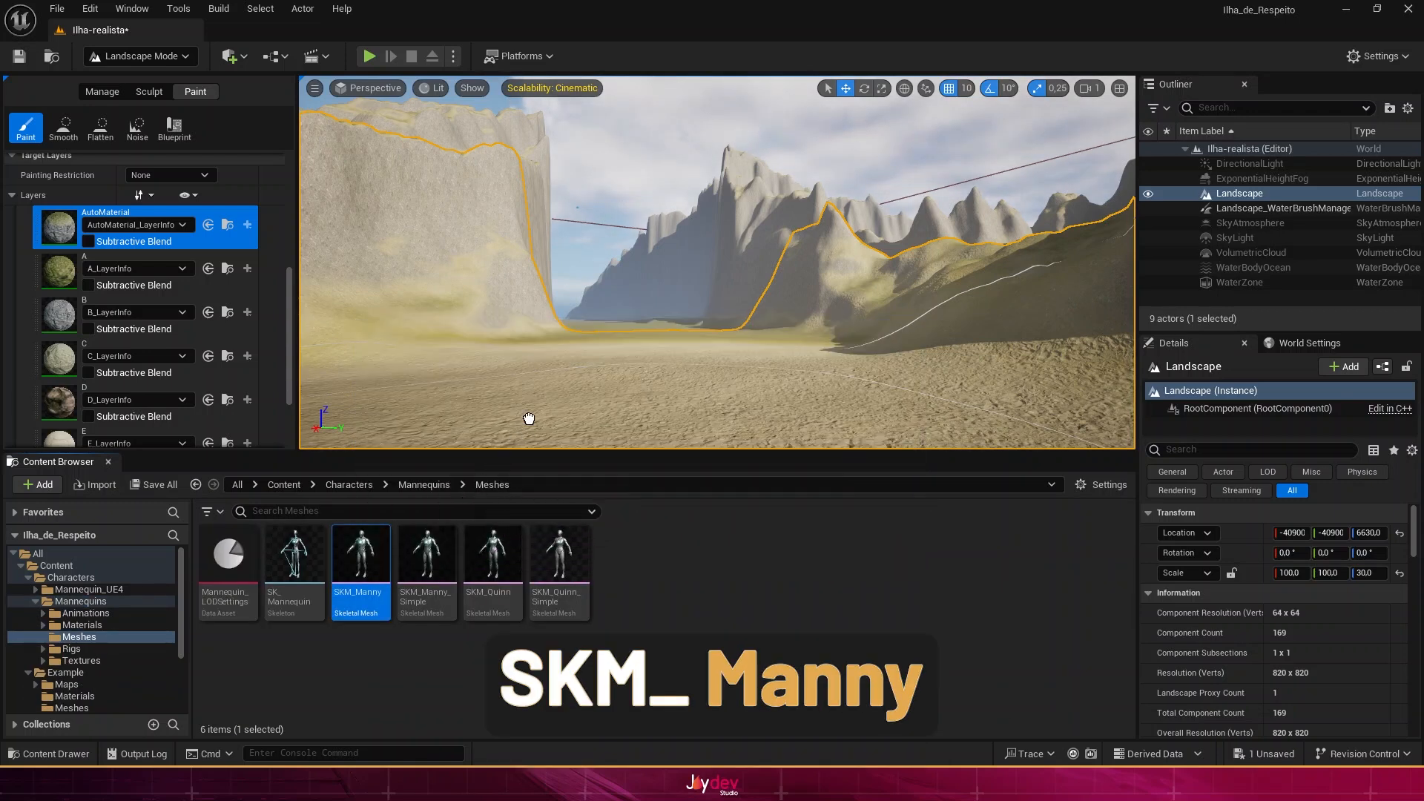
pyautogui.moveTo(600, 402); pyautogui.dragTo(594, 406)
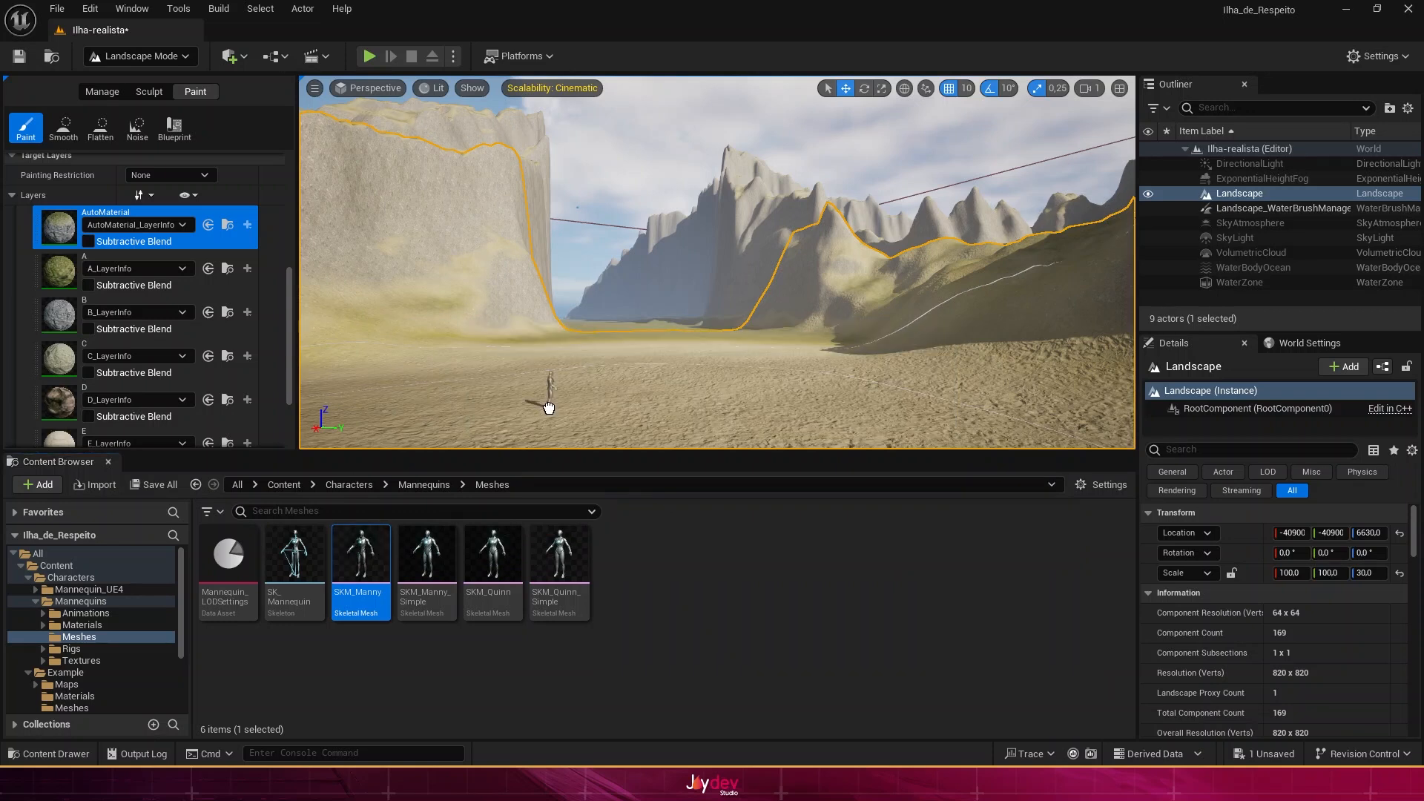
pyautogui.moveTo(592, 424); pyautogui.dragTo(595, 434)
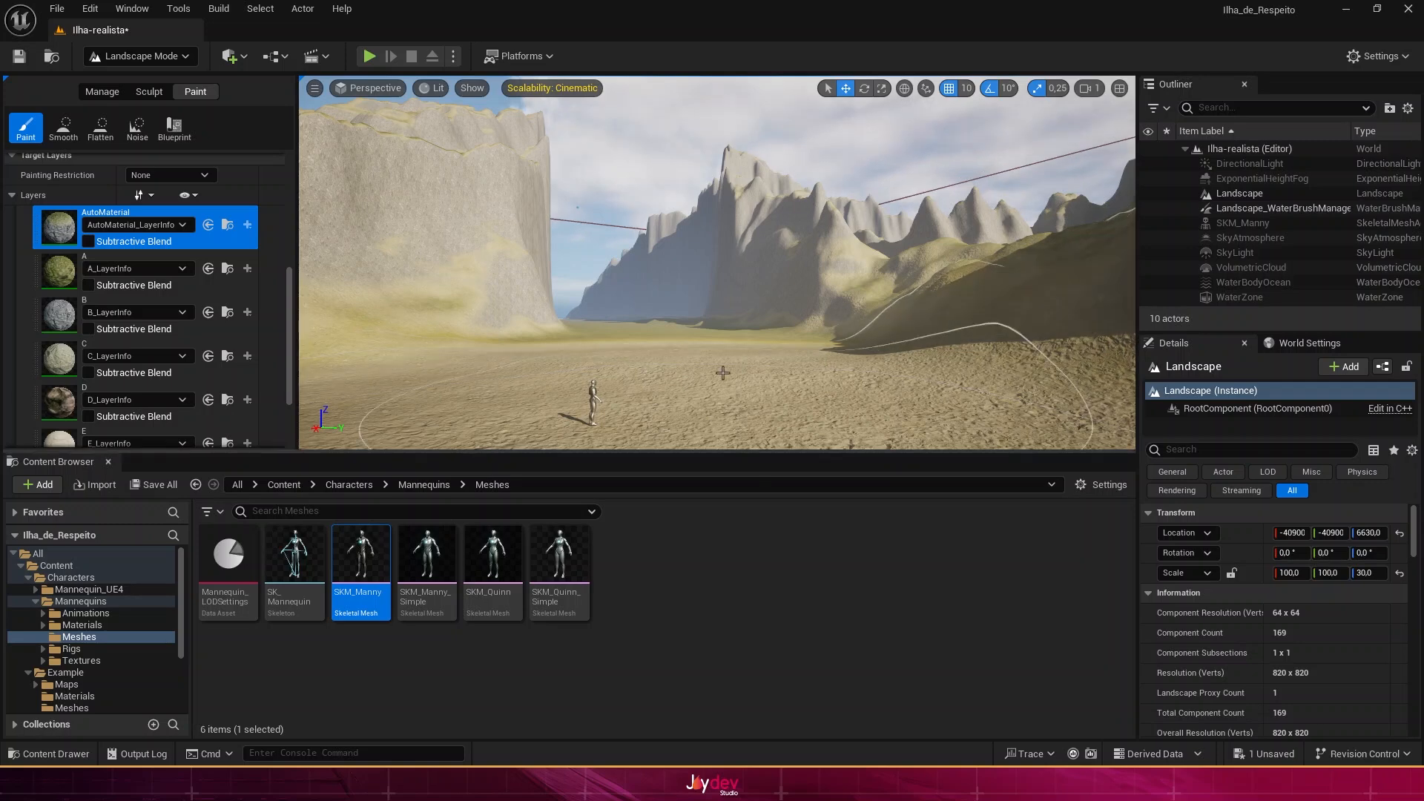
# Step: Switch to Selection mode and move SKM_Manny aside to free the middle of the sand, then deselect it
pyautogui.moveTo(722, 371); pyautogui.dragTo(668, 441, button='right')
pyautogui.press('w')
pyautogui.press('w')
pyautogui.moveTo(667, 371)
pyautogui.mouseDown(button='right')
pyautogui.moveTo(741, 427)
pyautogui.moveTo(638, 349)
pyautogui.moveTo(667, 349)
pyautogui.mouseUp(button='right')
pyautogui.press('s')
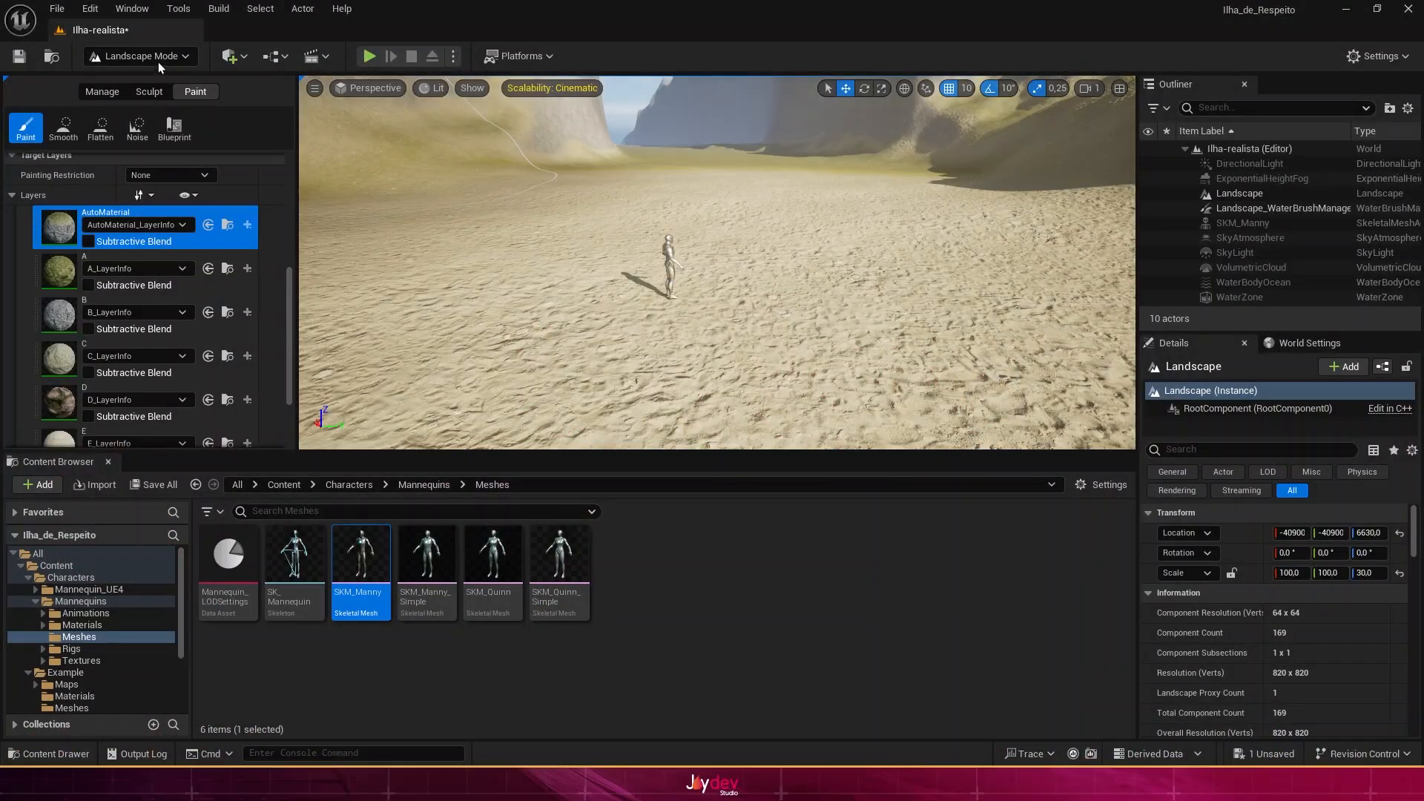
pyautogui.click(155, 56)
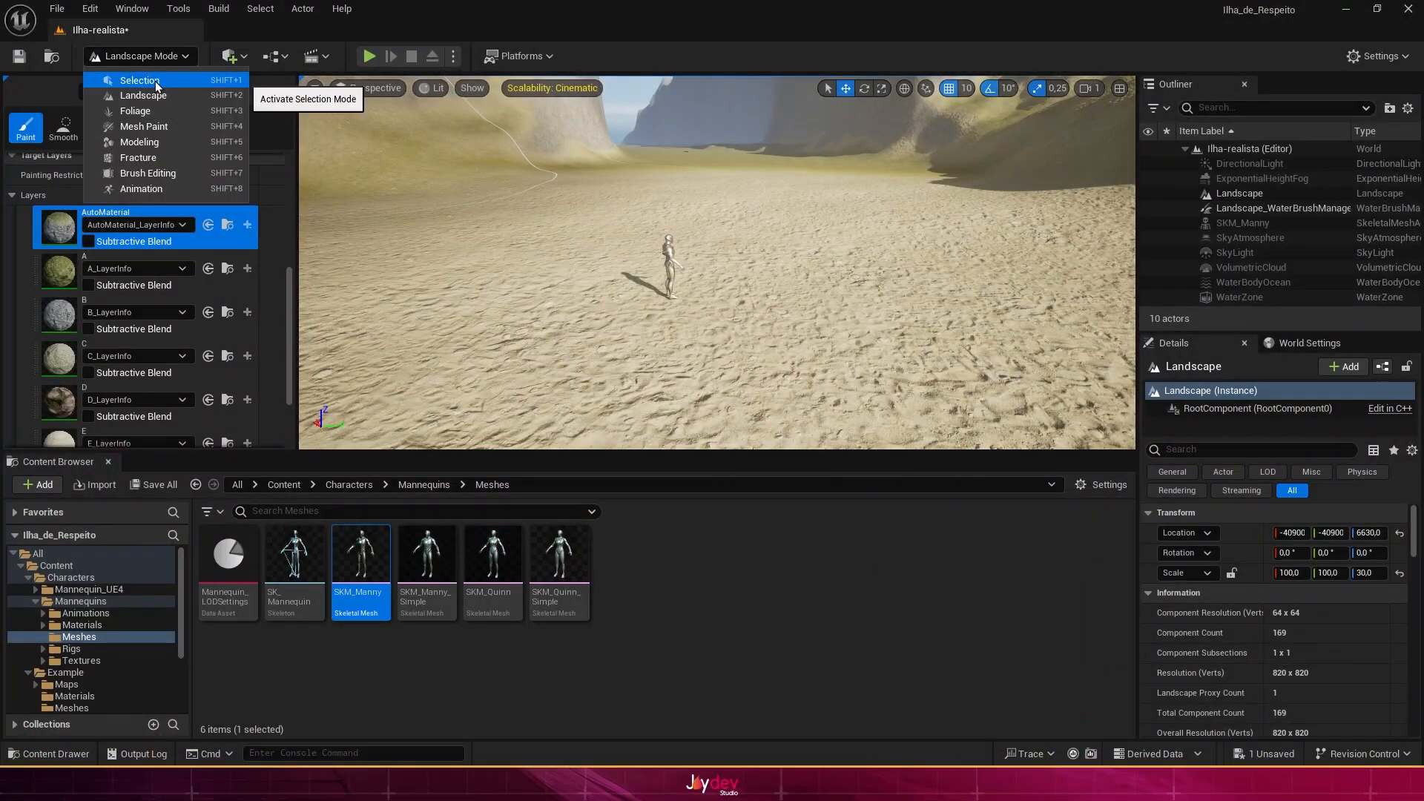
pyautogui.click(149, 81)
pyautogui.click(508, 252)
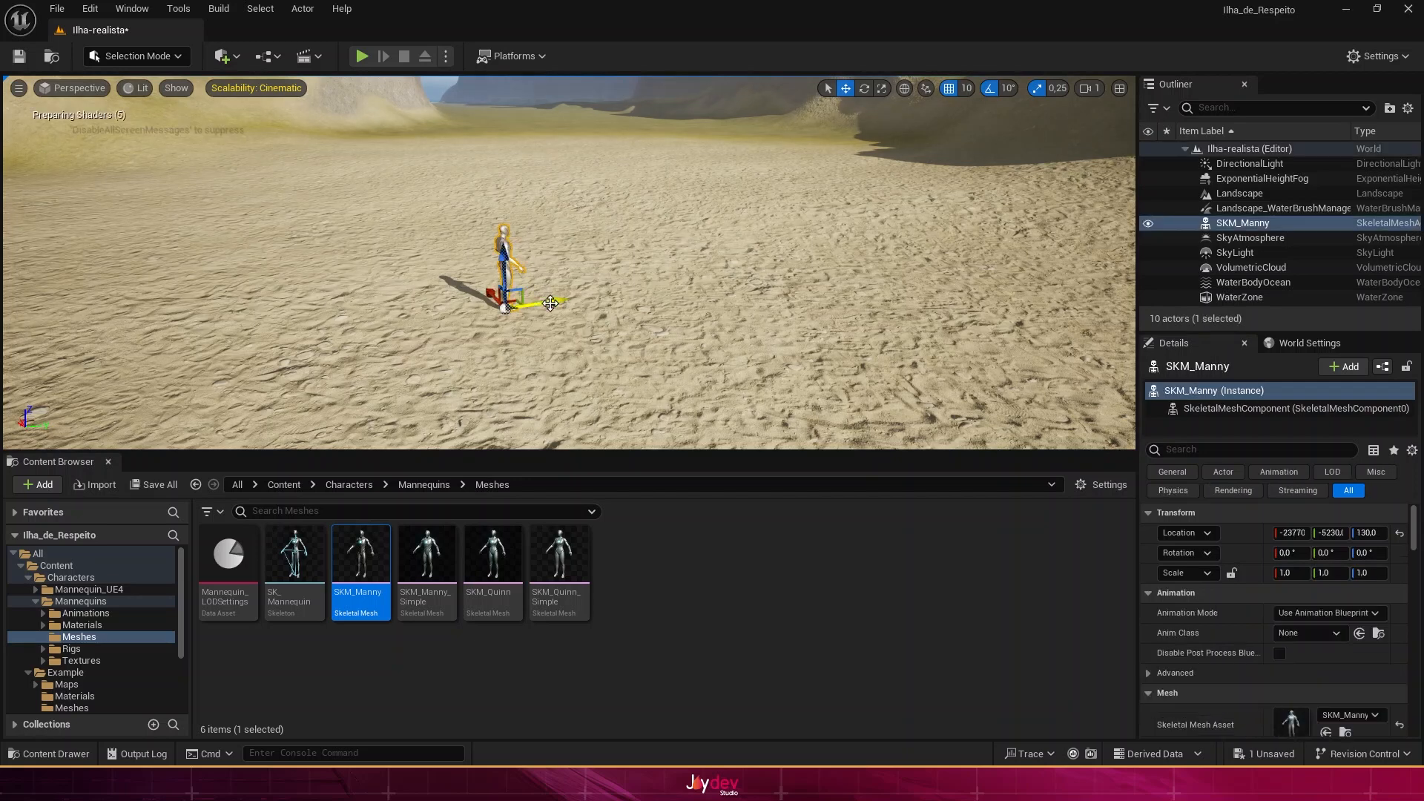
pyautogui.moveTo(550, 303); pyautogui.dragTo(170, 195)
pyautogui.moveTo(569, 262); pyautogui.dragTo(335, 265, button='right')
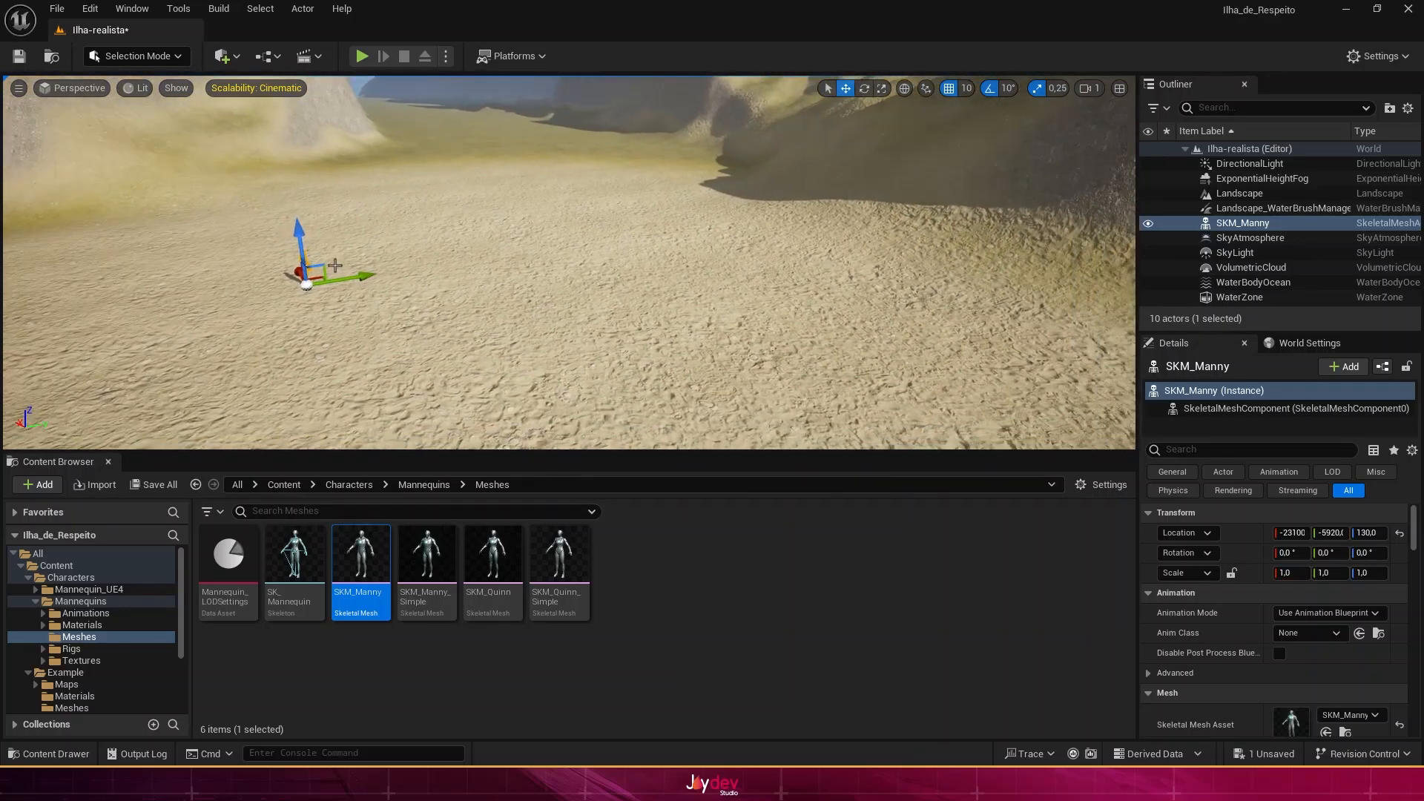
pyautogui.click(438, 309)
pyautogui.moveTo(437, 309); pyautogui.dragTo(366, 218, button='right')
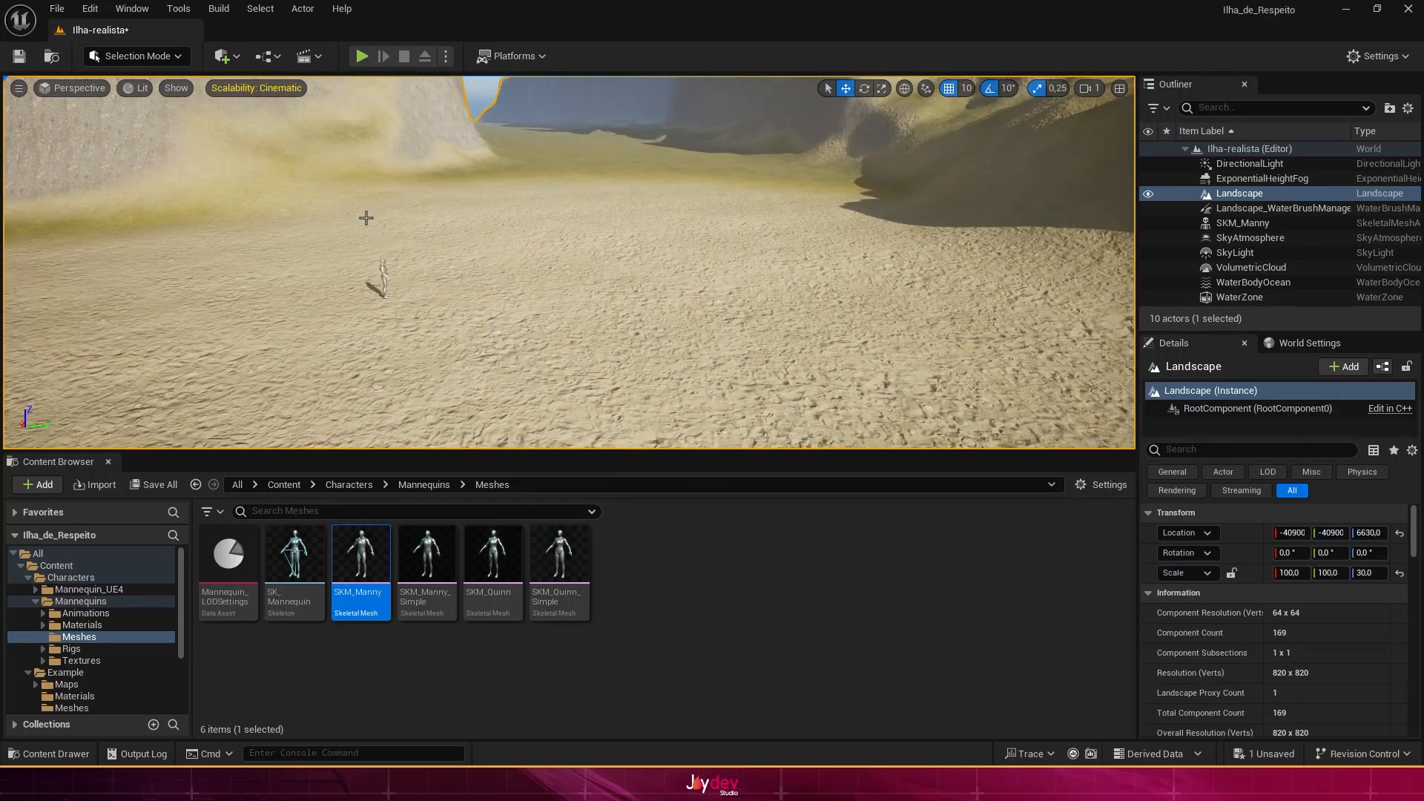
# Step: Add a Water Body River on the beach and move it so its mouth reaches the sea
pyautogui.click(227, 57)
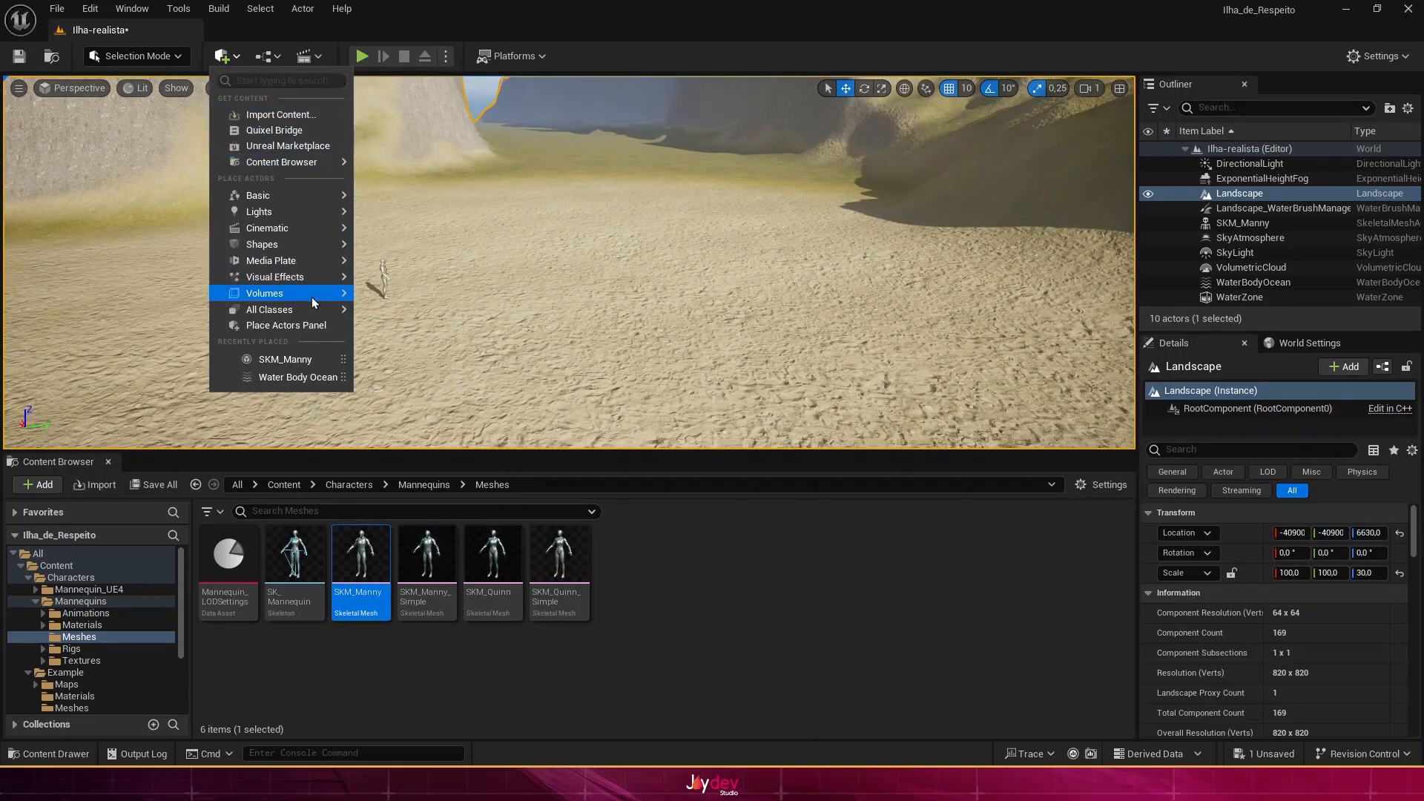
pyautogui.moveTo(315, 309)
pyautogui.write('wat')
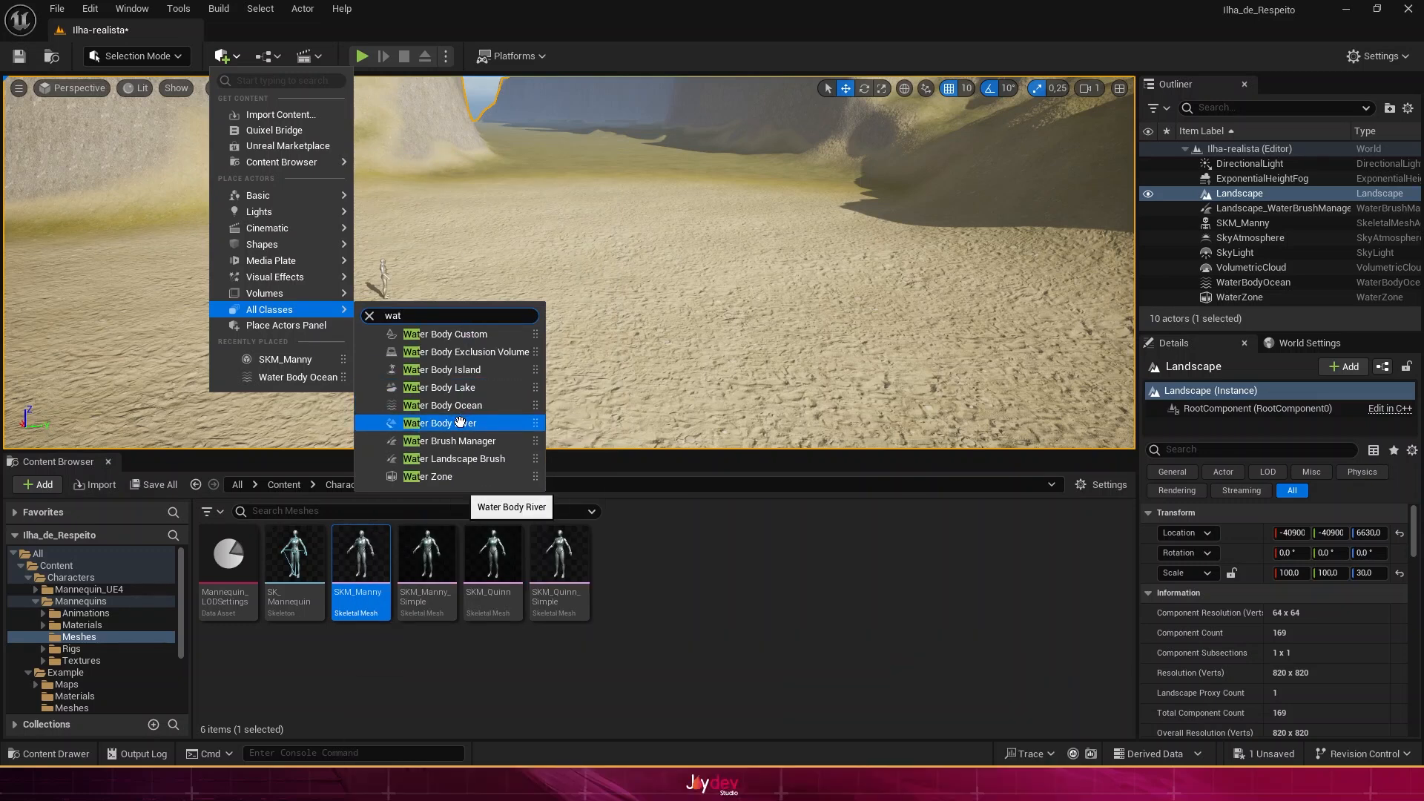
pyautogui.moveTo(460, 422); pyautogui.dragTo(585, 298)
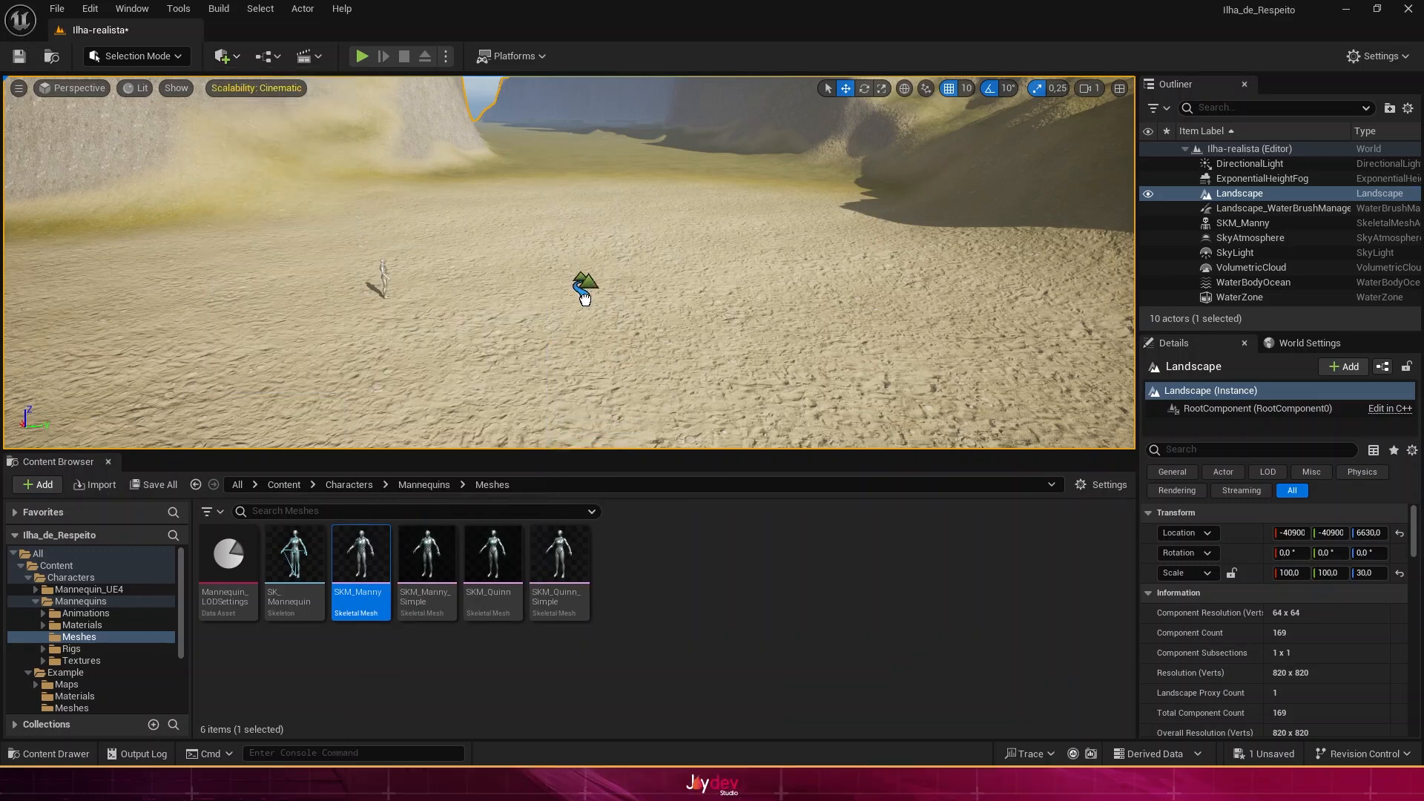
pyautogui.moveTo(619, 359); pyautogui.dragTo(620, 359)
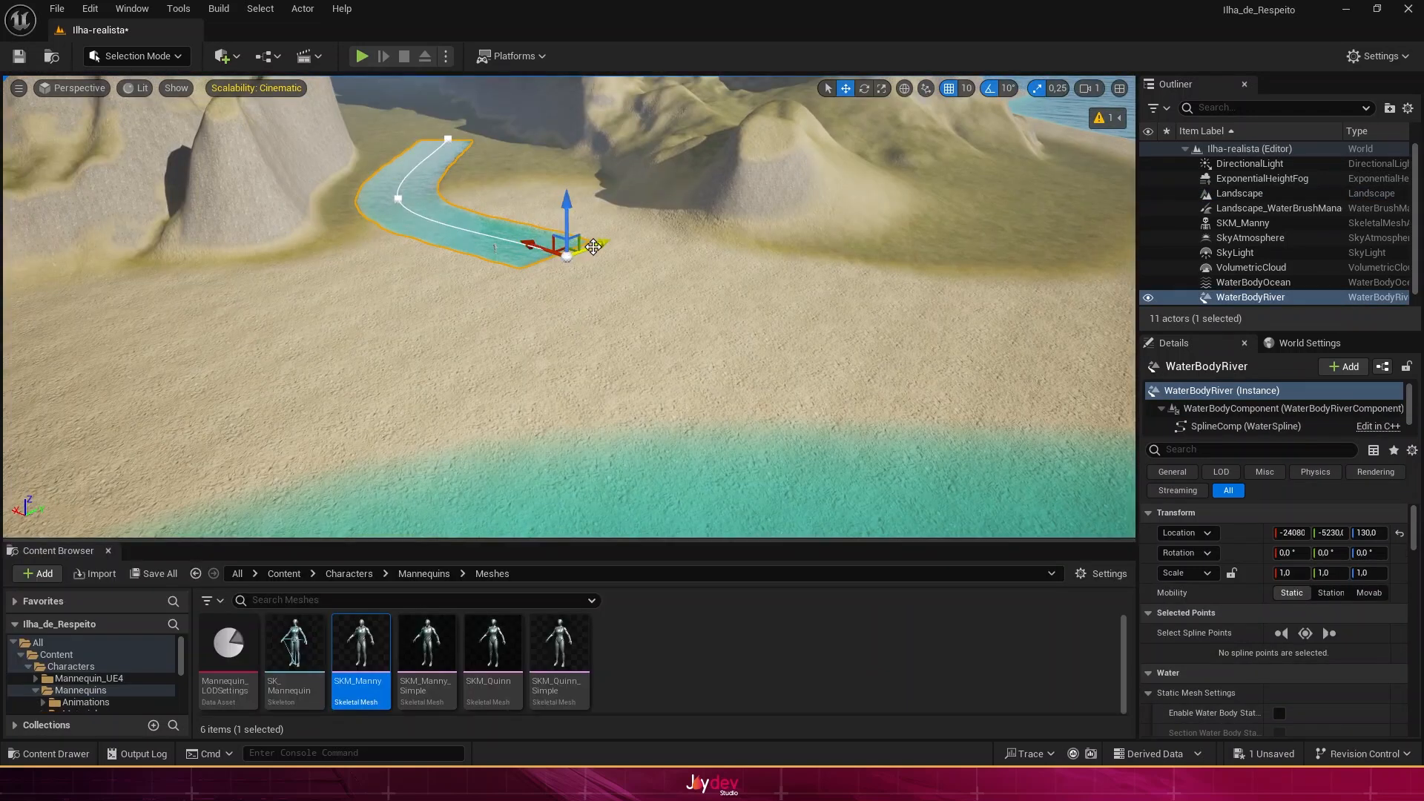
pyautogui.moveTo(594, 247); pyautogui.dragTo(633, 410)
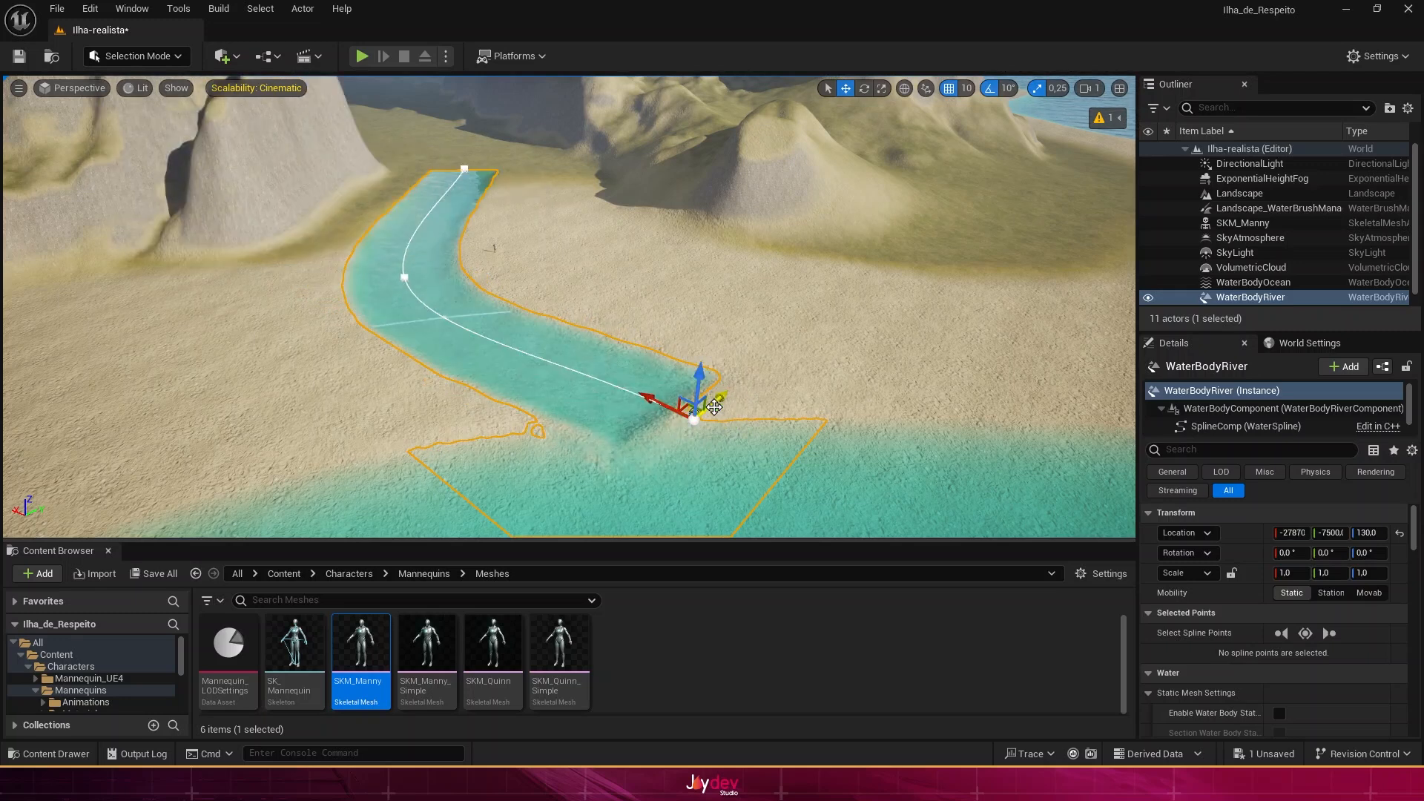
pyautogui.moveTo(678, 404); pyautogui.dragTo(740, 379)
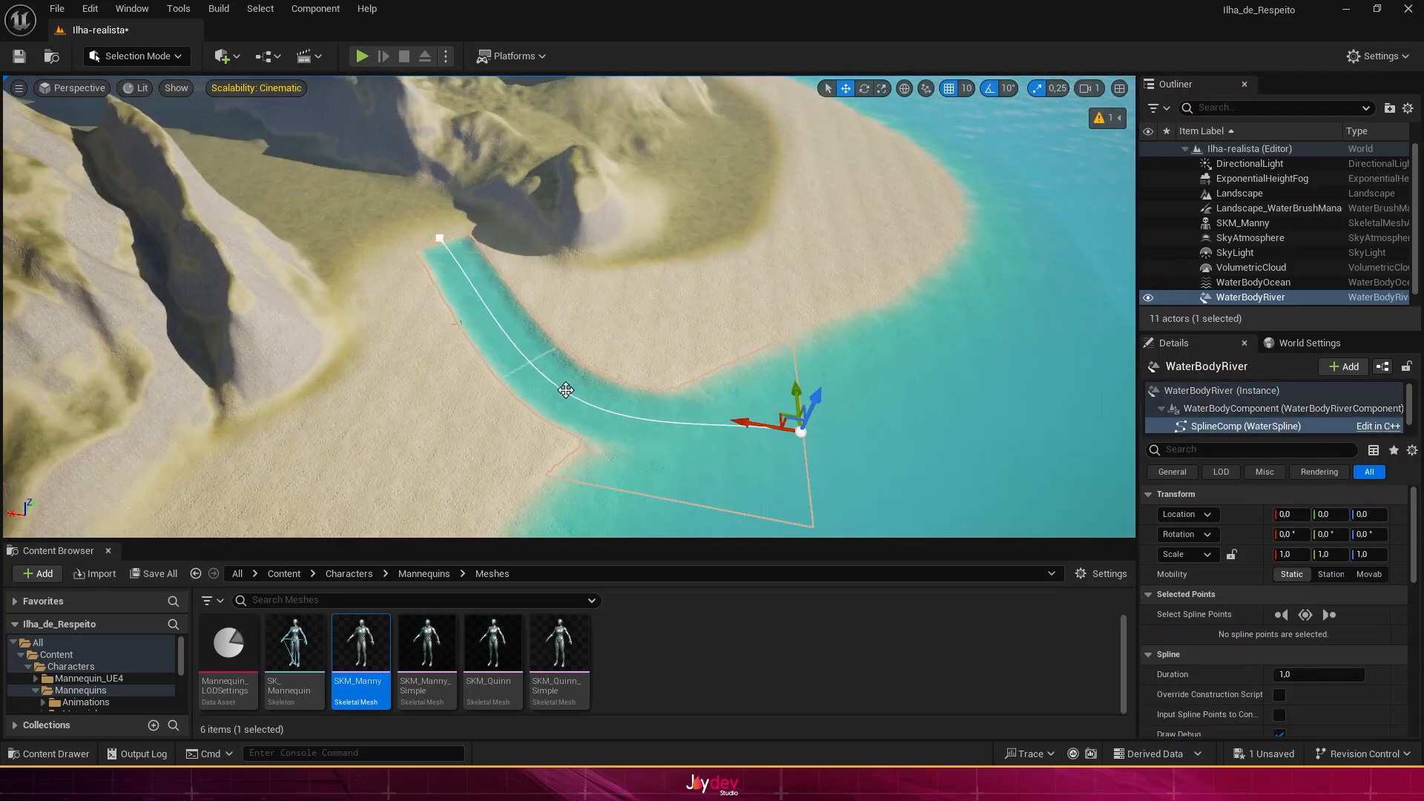
# Step: Reposition the river's middle, inland and sea-end spline points to form a gentle curve from the valley mouth to the sea
pyautogui.click(566, 390)
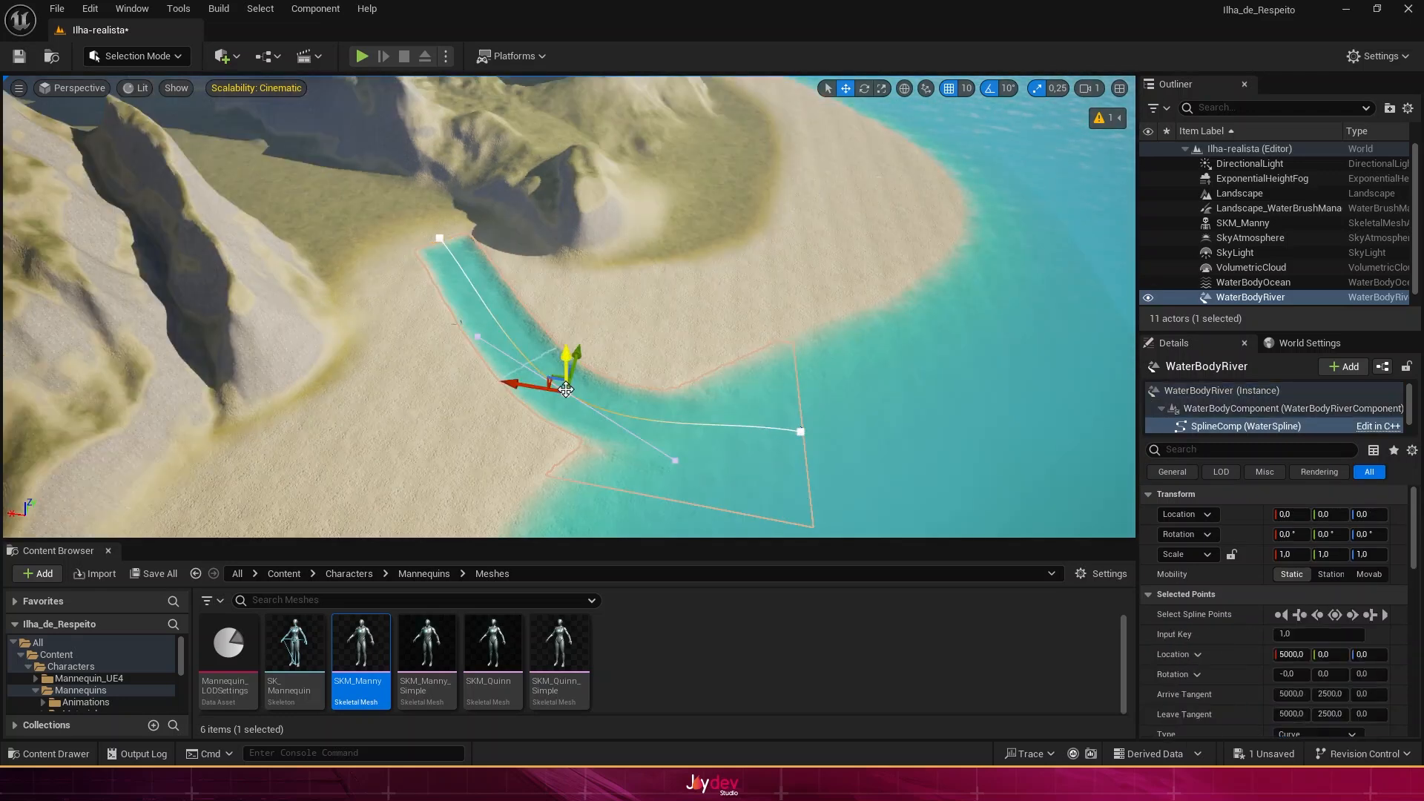
pyautogui.moveTo(544, 392); pyautogui.dragTo(484, 386)
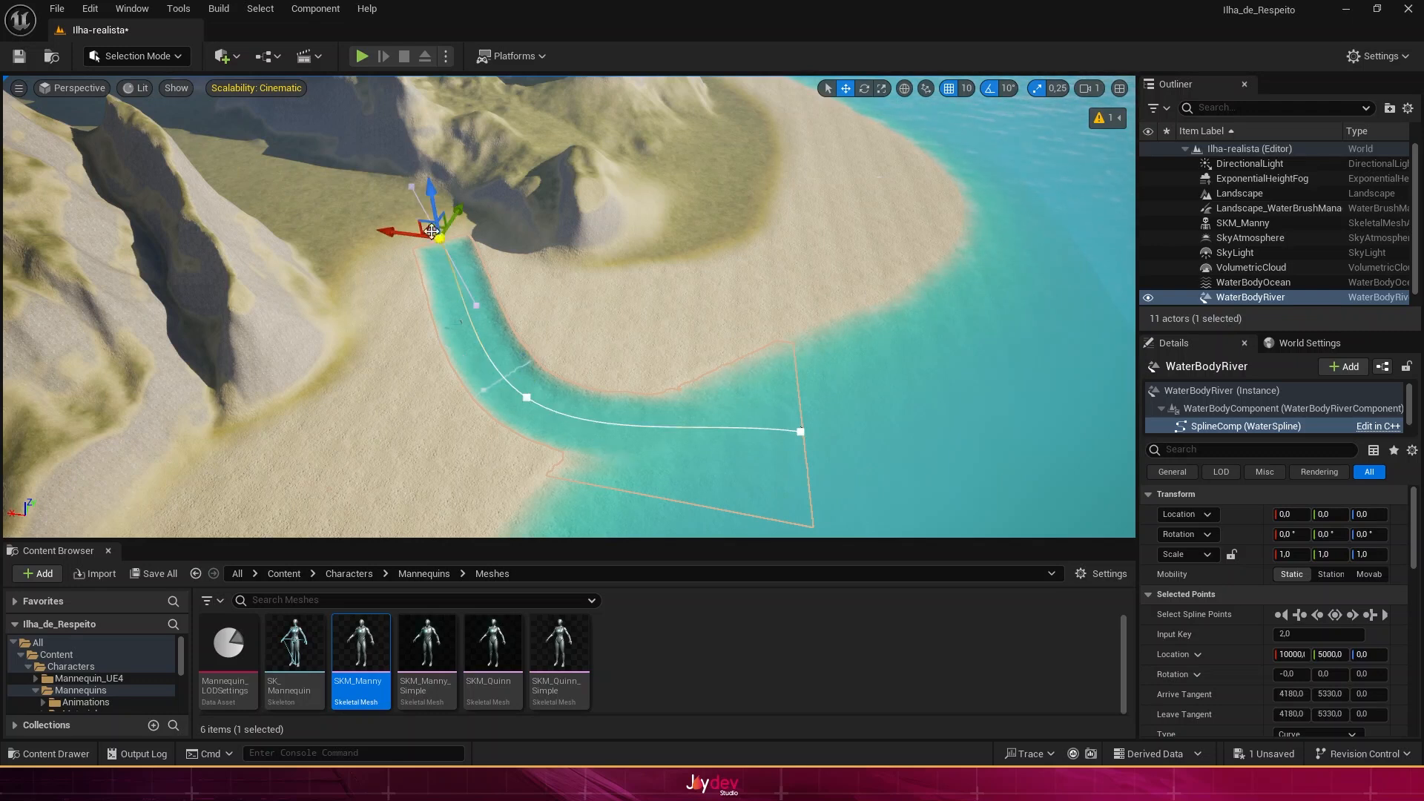
pyautogui.moveTo(337, 225); pyautogui.dragTo(419, 190)
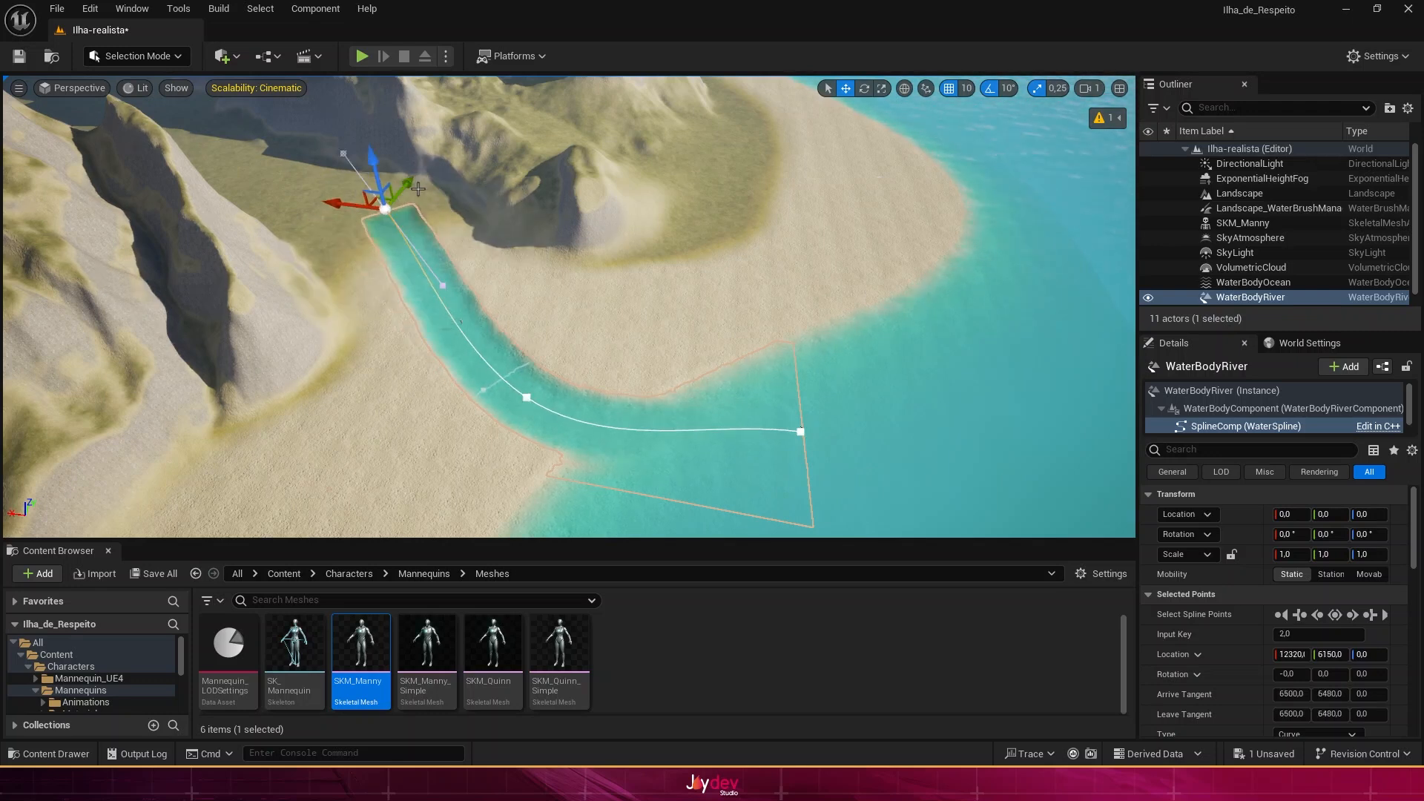
pyautogui.moveTo(424, 223); pyautogui.dragTo(326, 219, button='right')
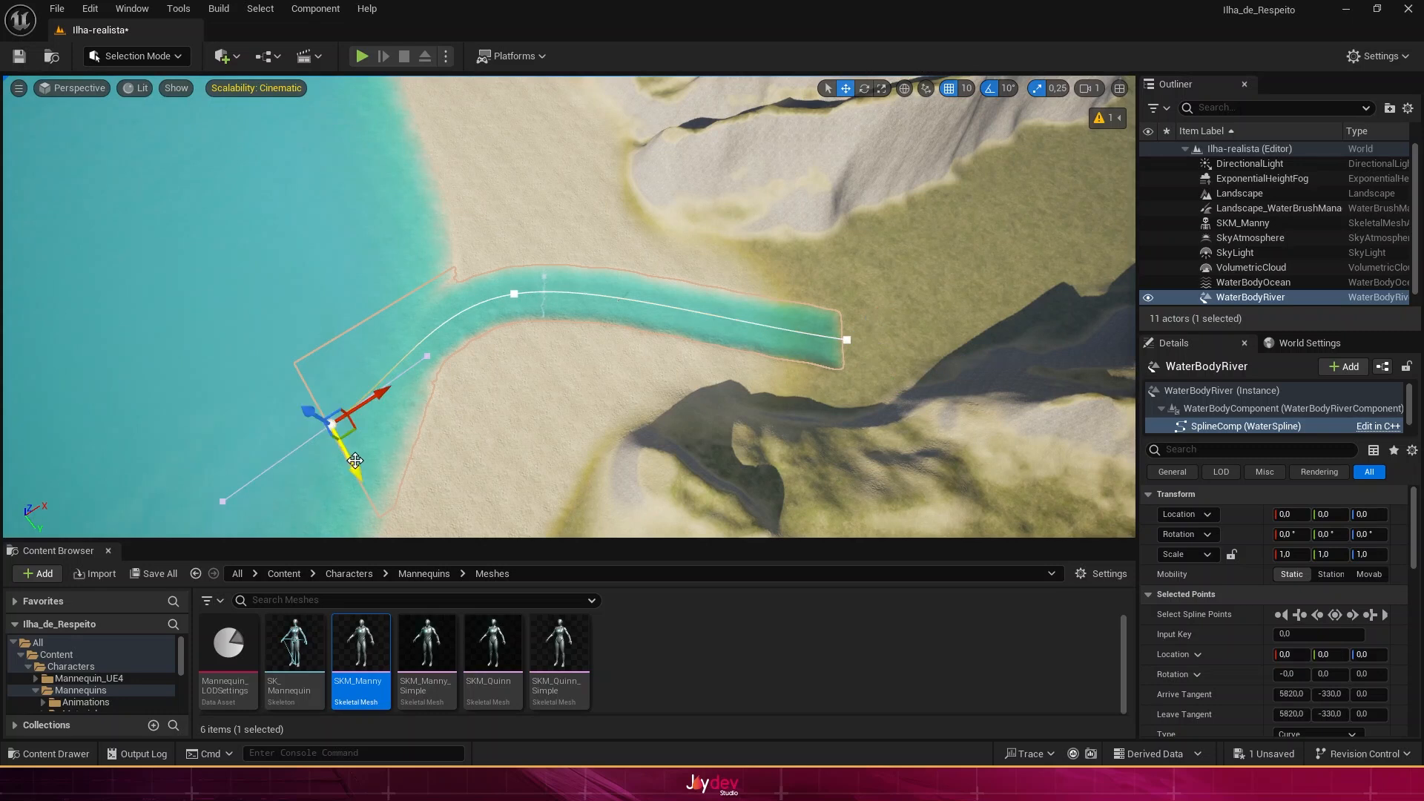
pyautogui.moveTo(353, 463); pyautogui.dragTo(311, 299)
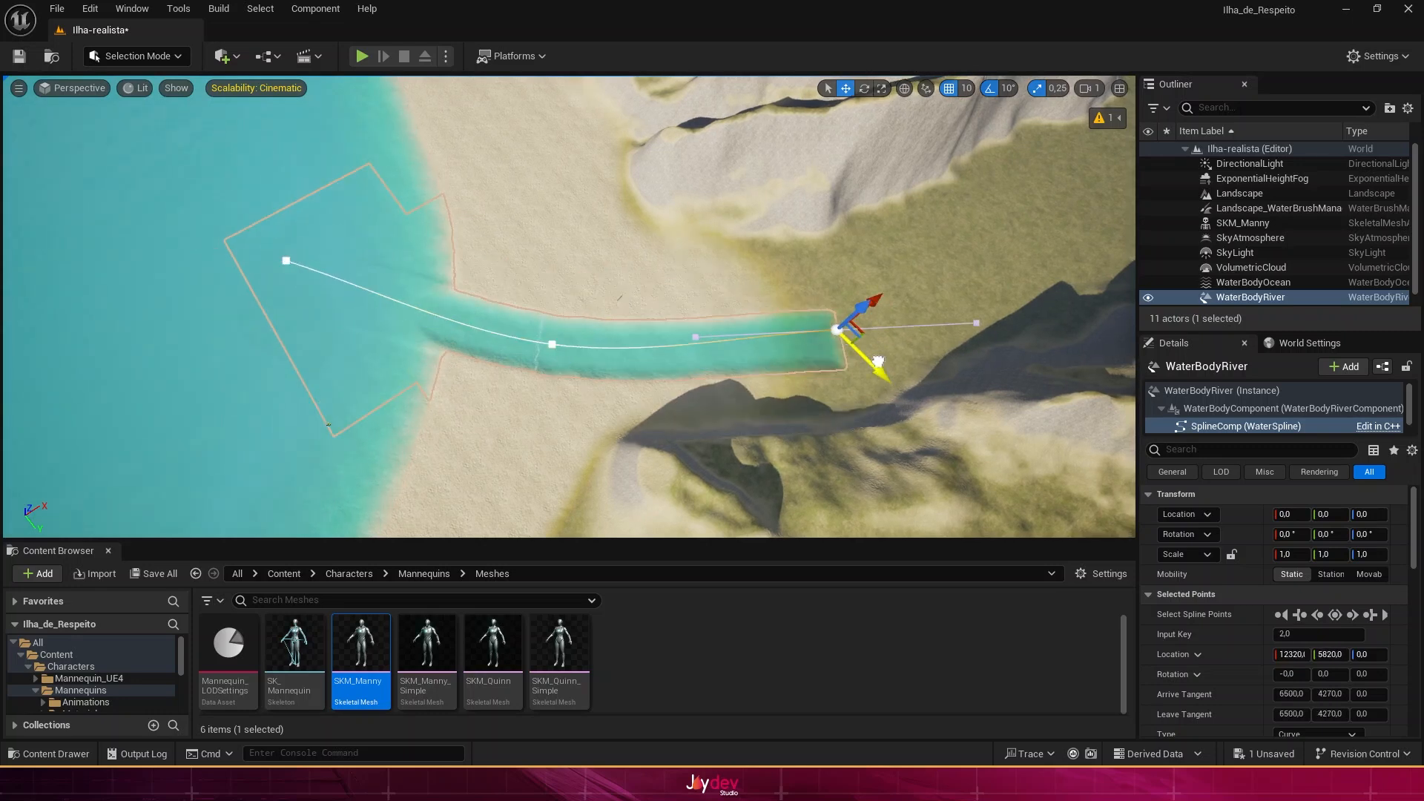
# Step: Extend the river inland from its valley-mouth end by adding spline points that follow the valley floor
pyautogui.moveTo(869, 361); pyautogui.dragTo(1023, 299, button='right')
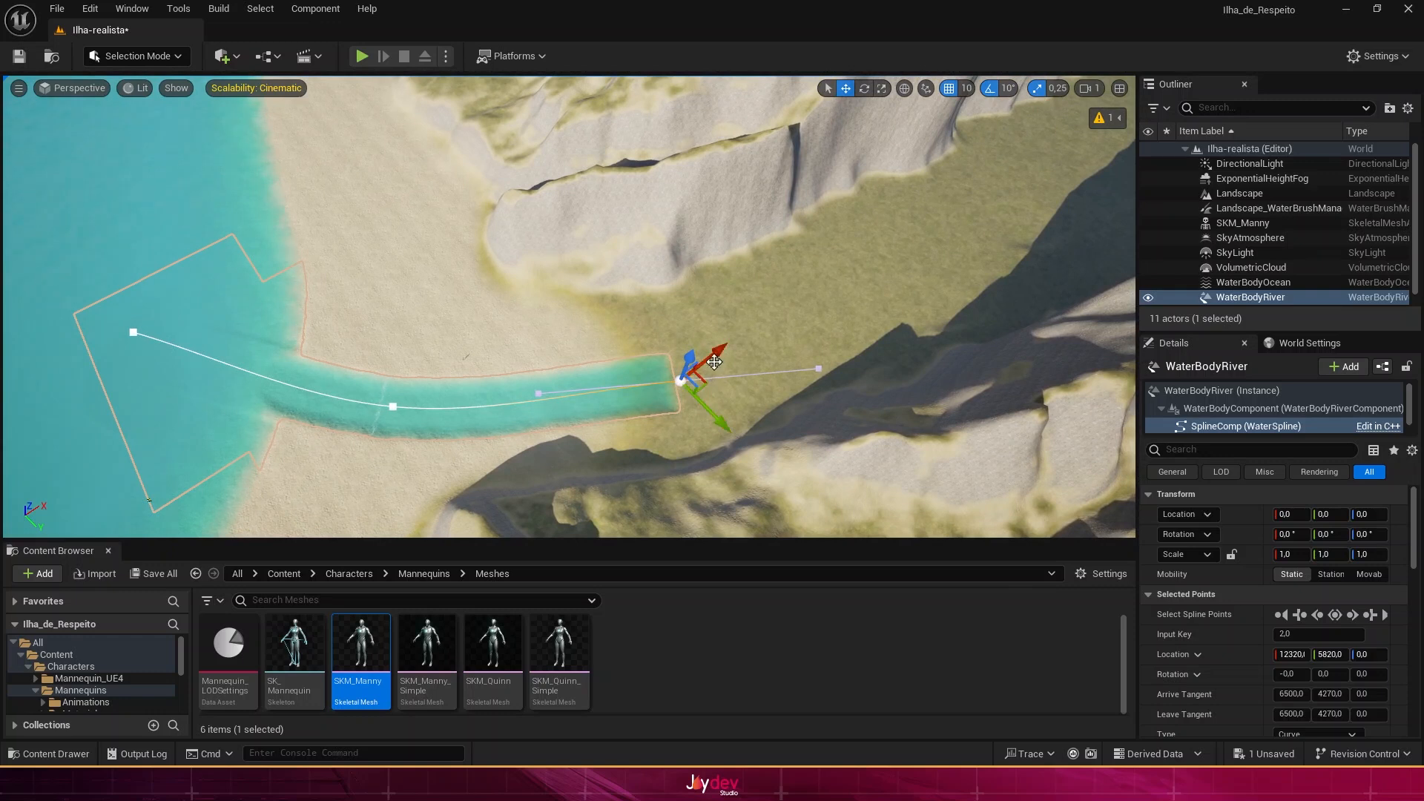
pyautogui.keyDown('alt'); pyautogui.moveTo(715, 359); pyautogui.dragTo(887, 219); pyautogui.keyUp('alt')
pyautogui.keyDown('alt'); pyautogui.moveTo(899, 278); pyautogui.dragTo(931, 281); pyautogui.keyUp('alt')
pyautogui.moveTo(927, 260); pyautogui.dragTo(853, 311, button='right')
pyautogui.moveTo(712, 311); pyautogui.dragTo(846, 304, button='right')
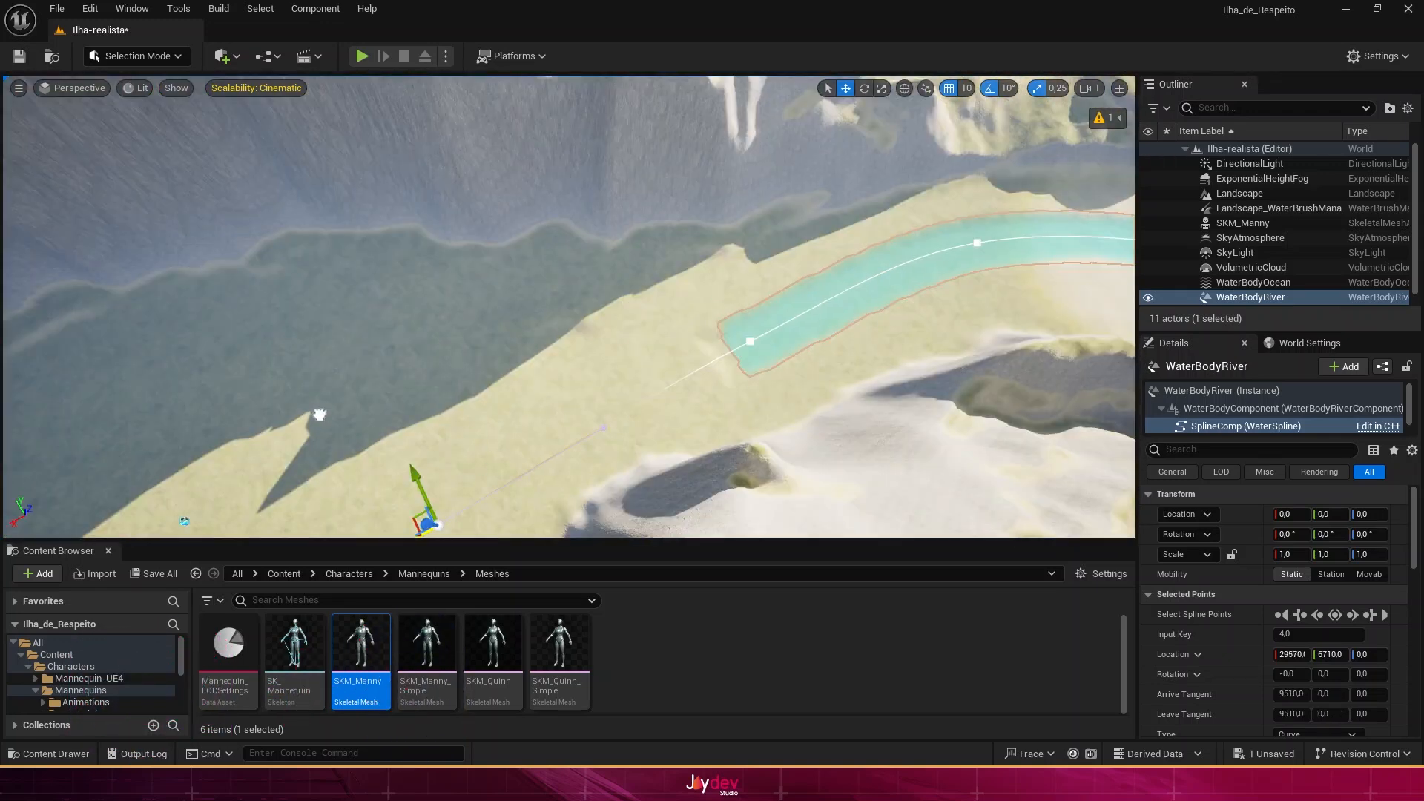
pyautogui.moveTo(420, 482); pyautogui.dragTo(393, 388)
pyautogui.moveTo(394, 382); pyautogui.dragTo(549, 378, button='right')
# Step: Continue the river through the valley to the sea on the far side and shift its last spline point sideways
pyautogui.keyDown('alt'); pyautogui.moveTo(556, 381); pyautogui.dragTo(191, 276); pyautogui.keyUp('alt')
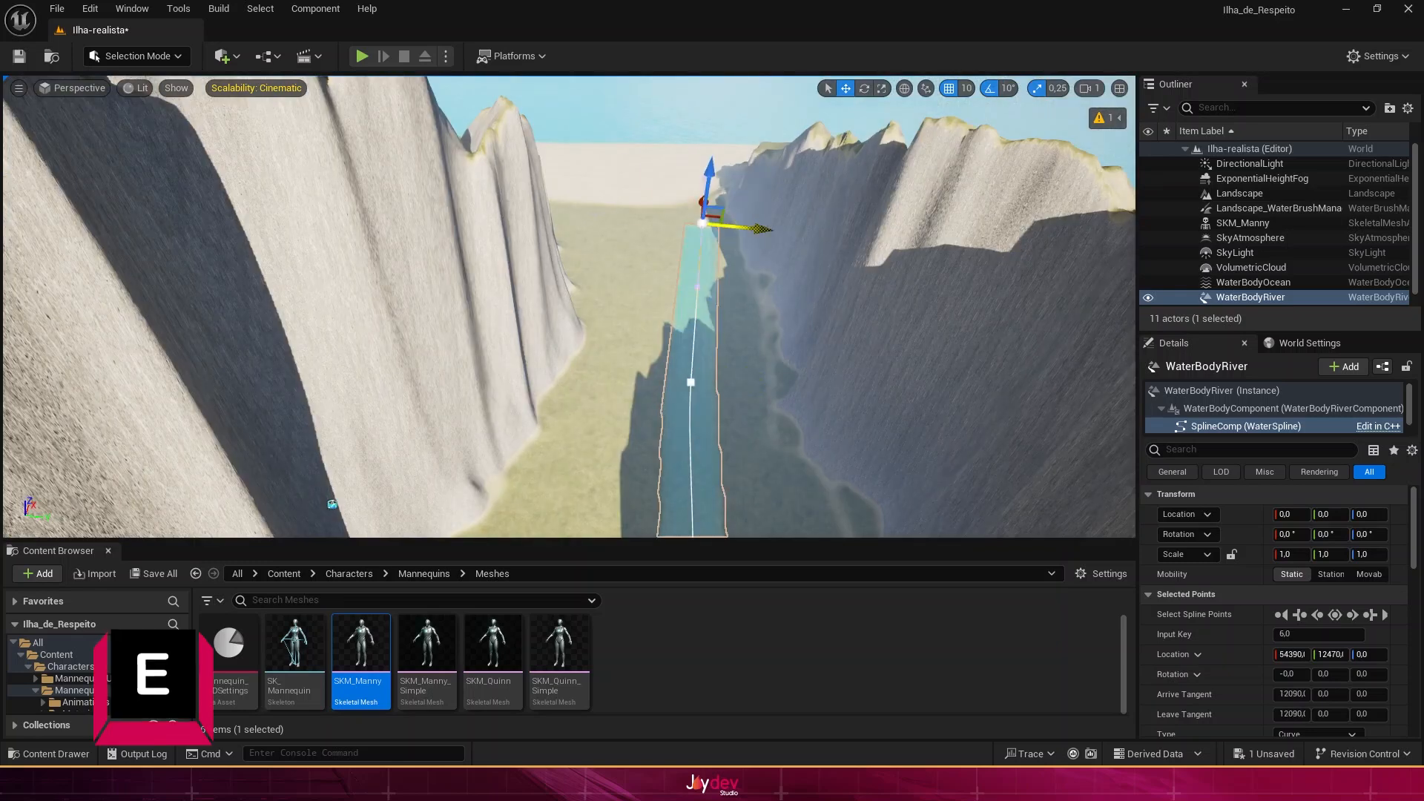
pyautogui.hotkey('ctrl', 'z')
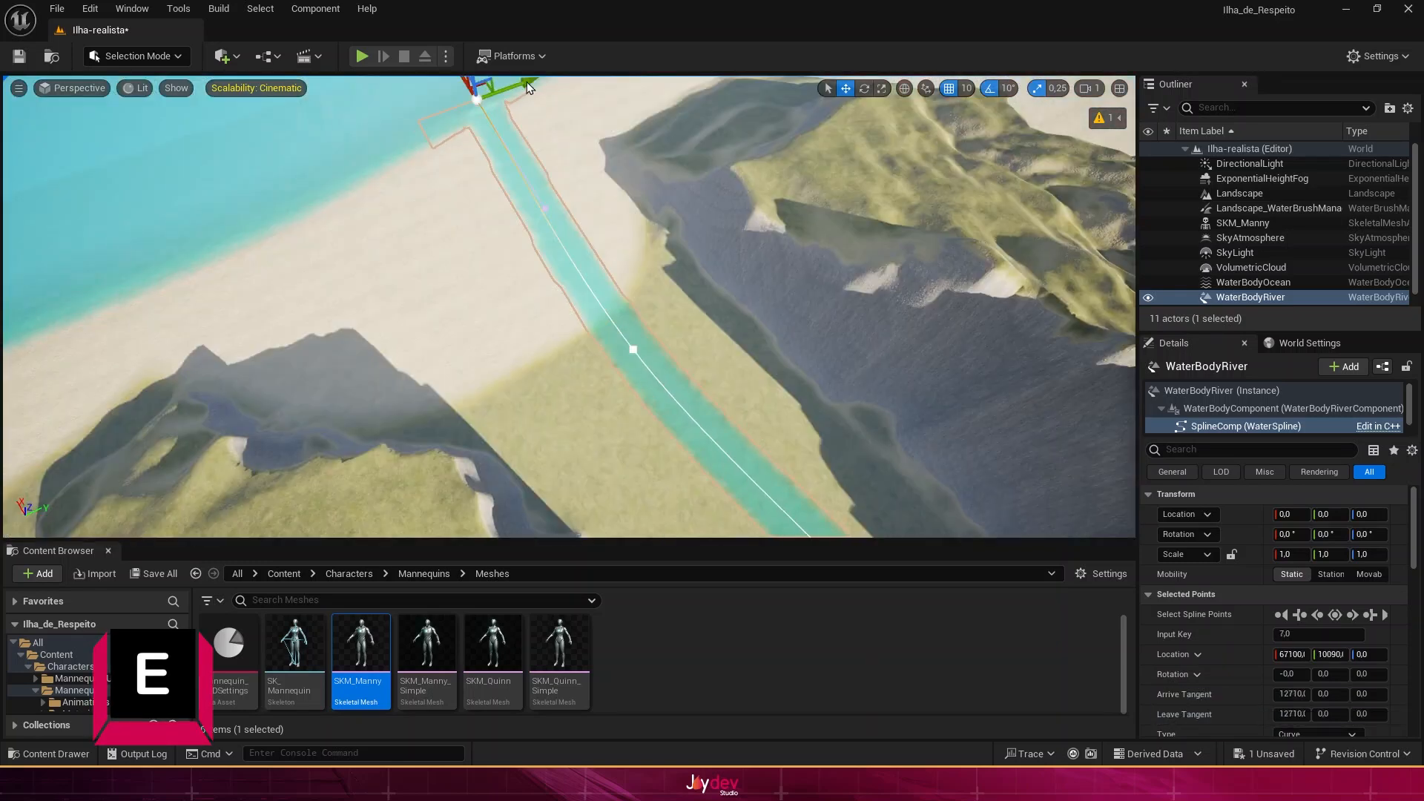
pyautogui.moveTo(527, 87); pyautogui.dragTo(385, 126)
pyautogui.moveTo(603, 292); pyautogui.dragTo(534, 297, button='right')
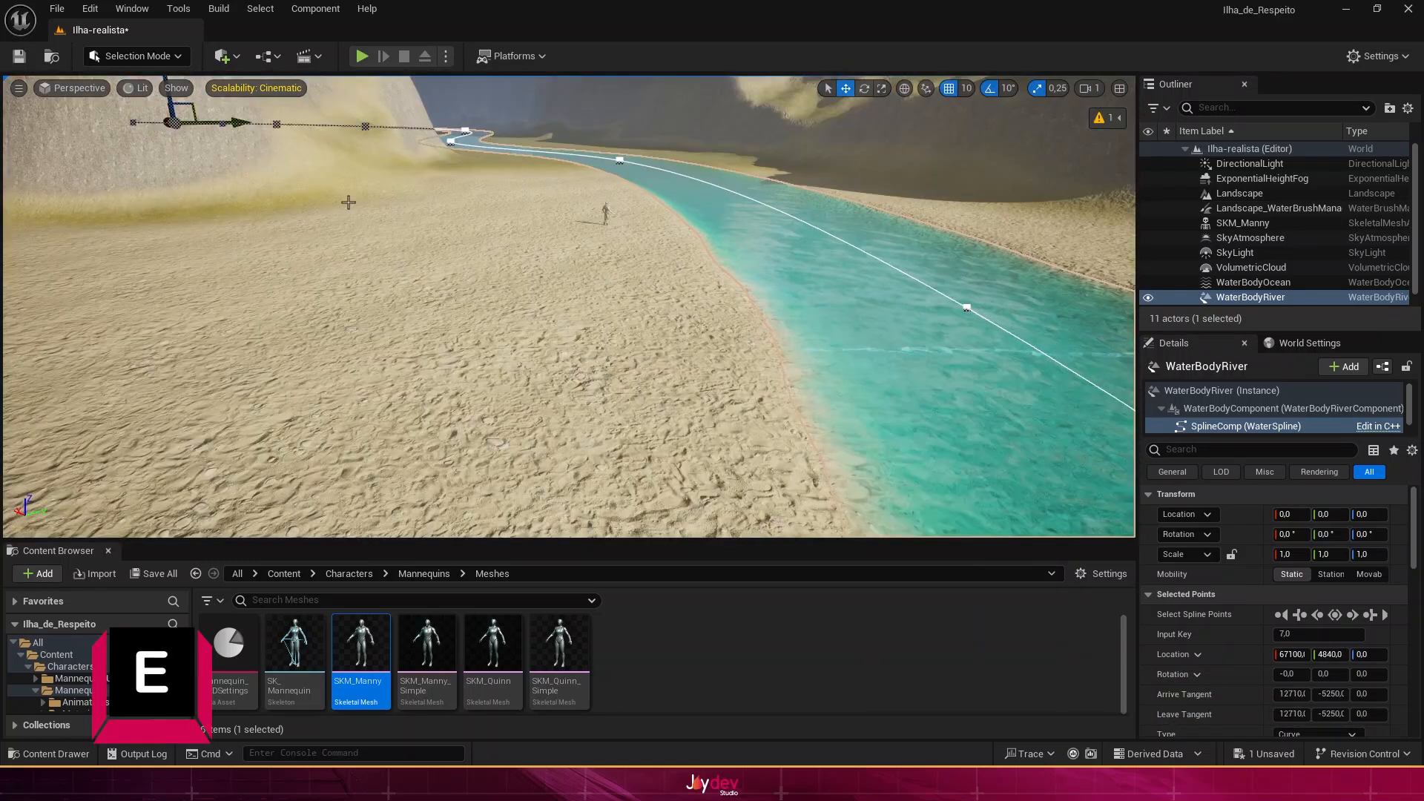
# Step: Add a Player Start actor to the beach and move it close to SKM_Manny beside the river
pyautogui.click(227, 56)
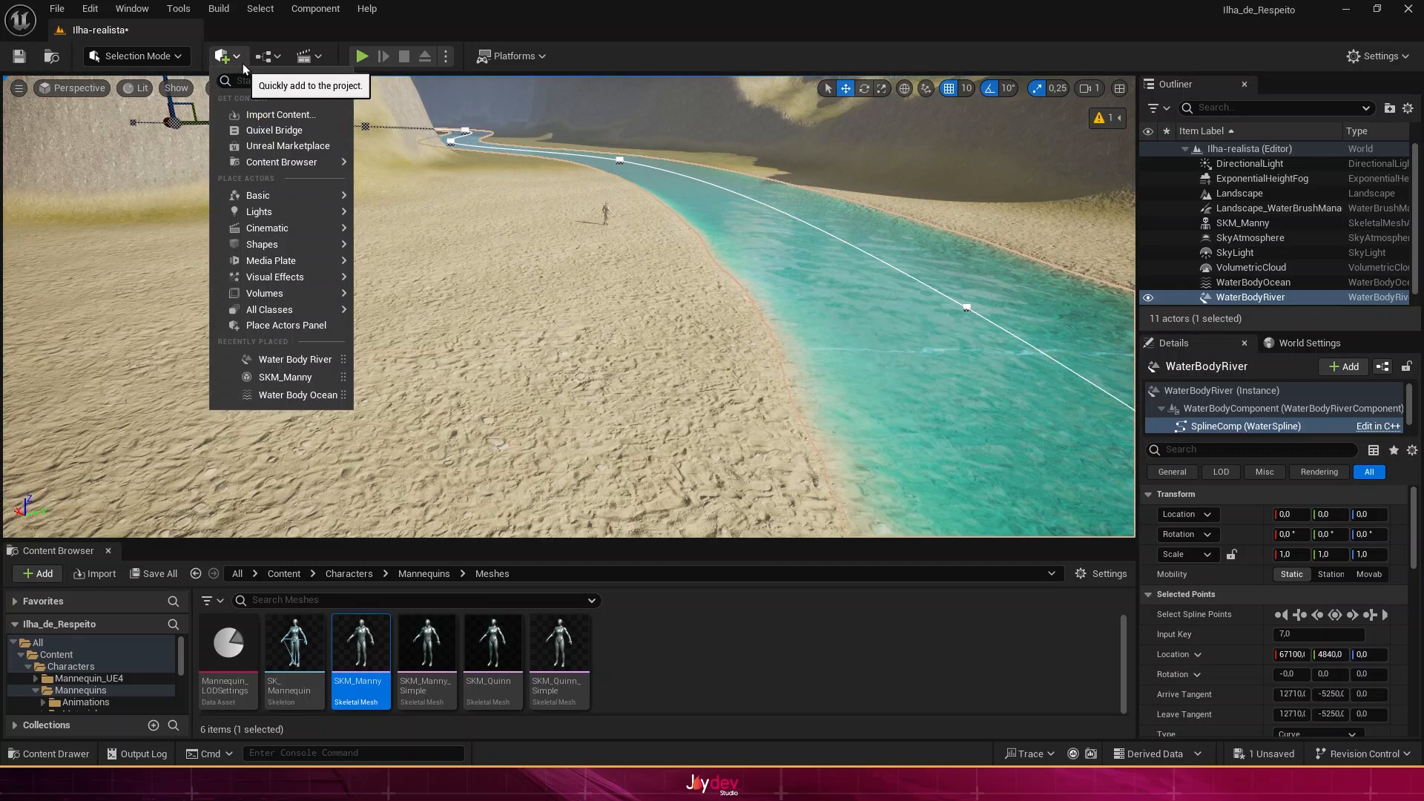
pyautogui.moveTo(292, 194)
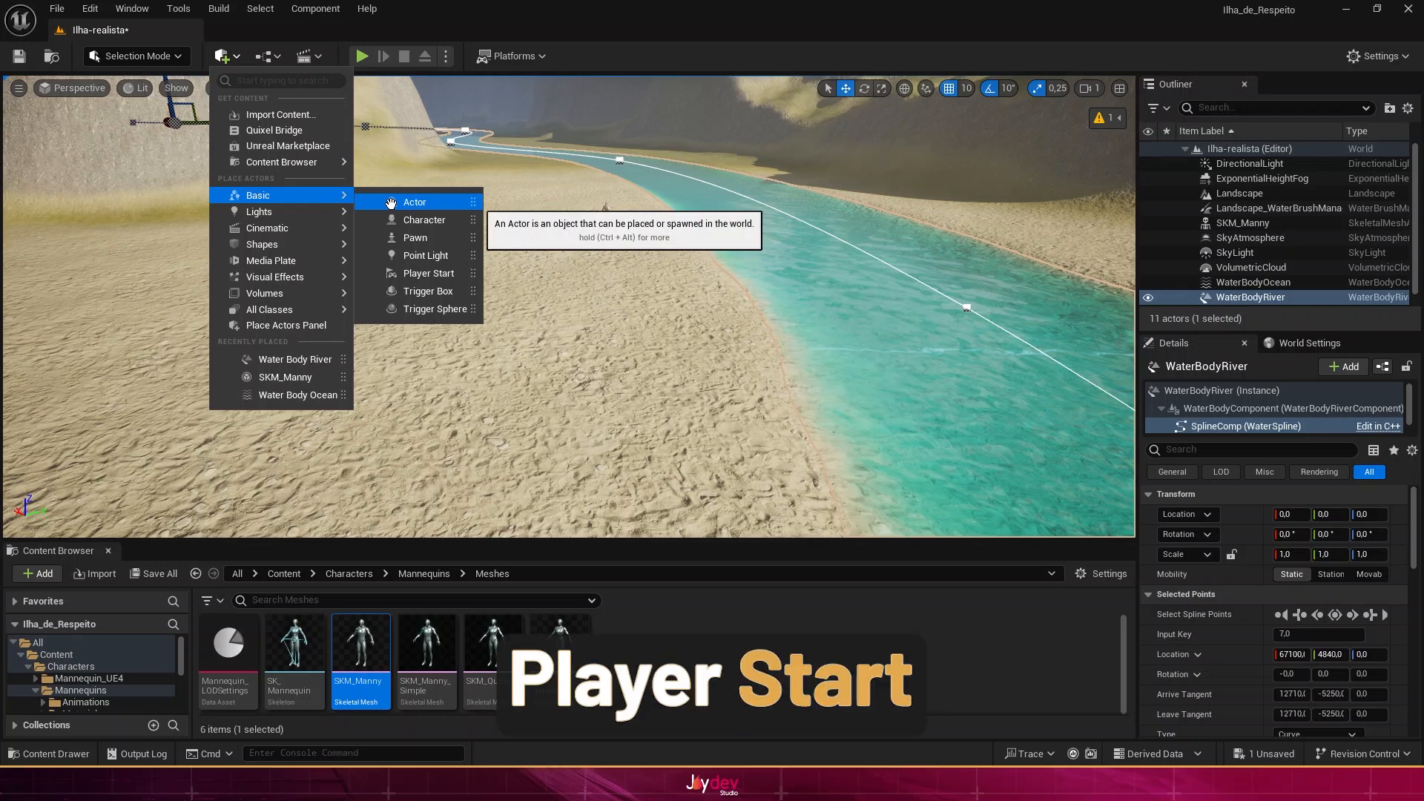
pyautogui.click(415, 273)
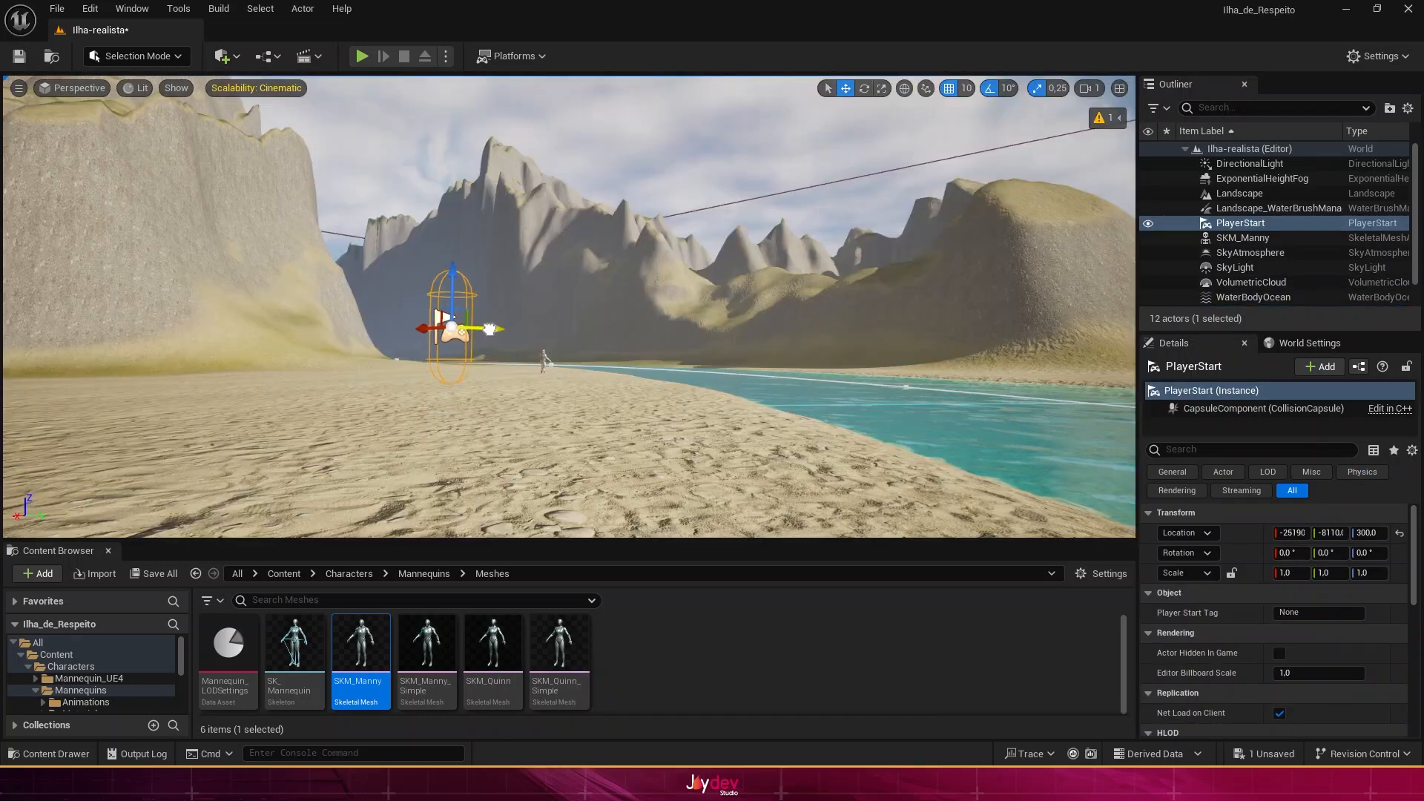
pyautogui.moveTo(479, 315); pyautogui.dragTo(526, 324)
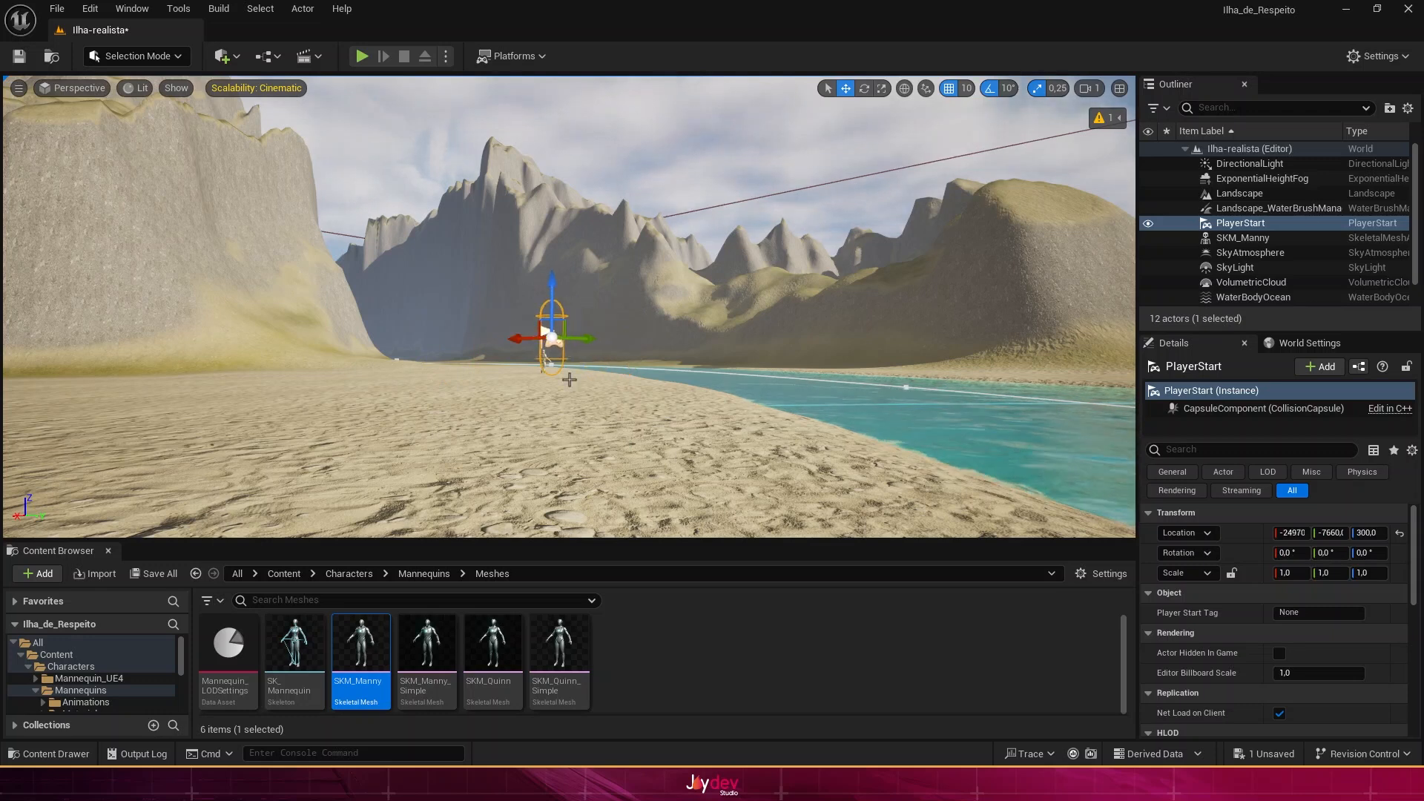
# Step: Play the level and run the character across the sand and along the riverbank to test the scene
pyautogui.click(362, 57)
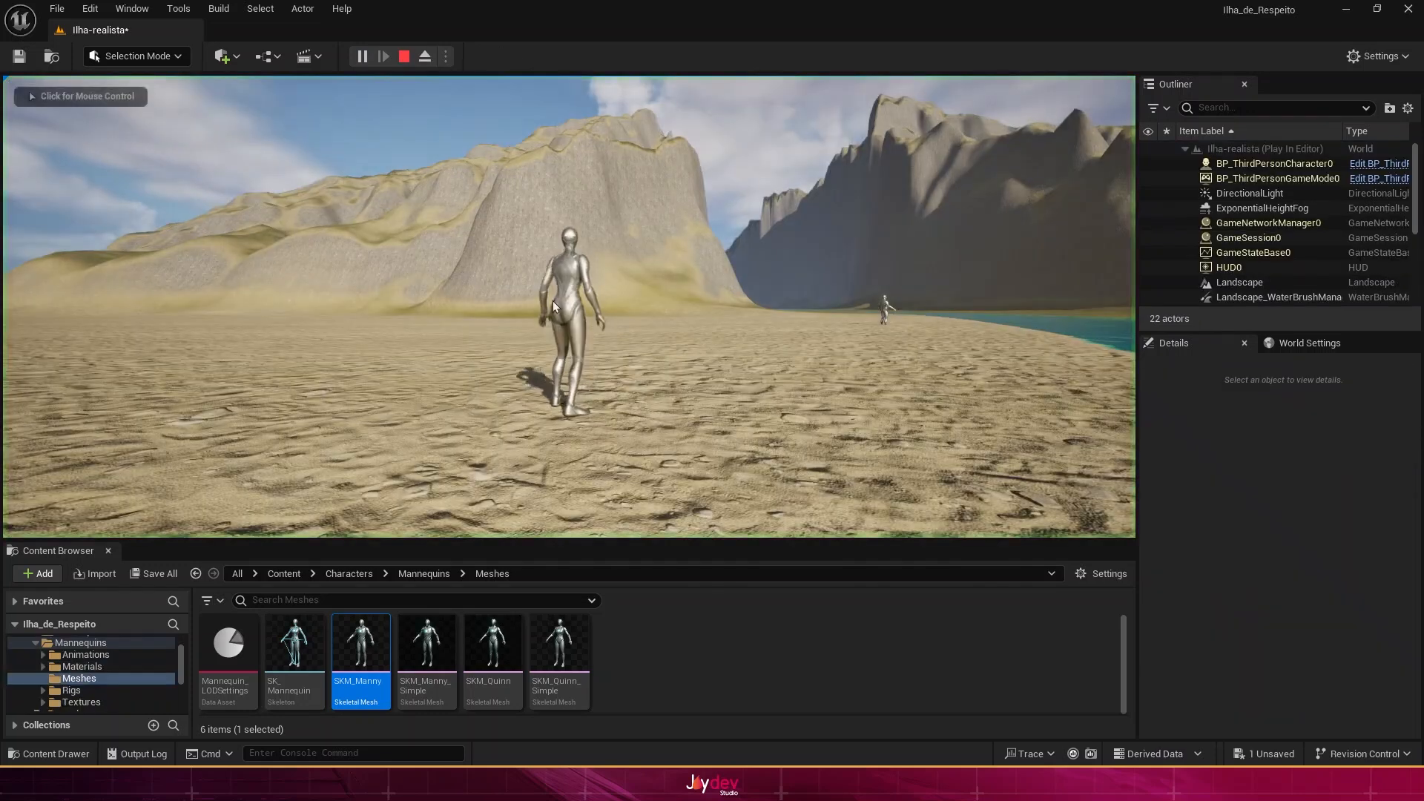
pyautogui.press('w')
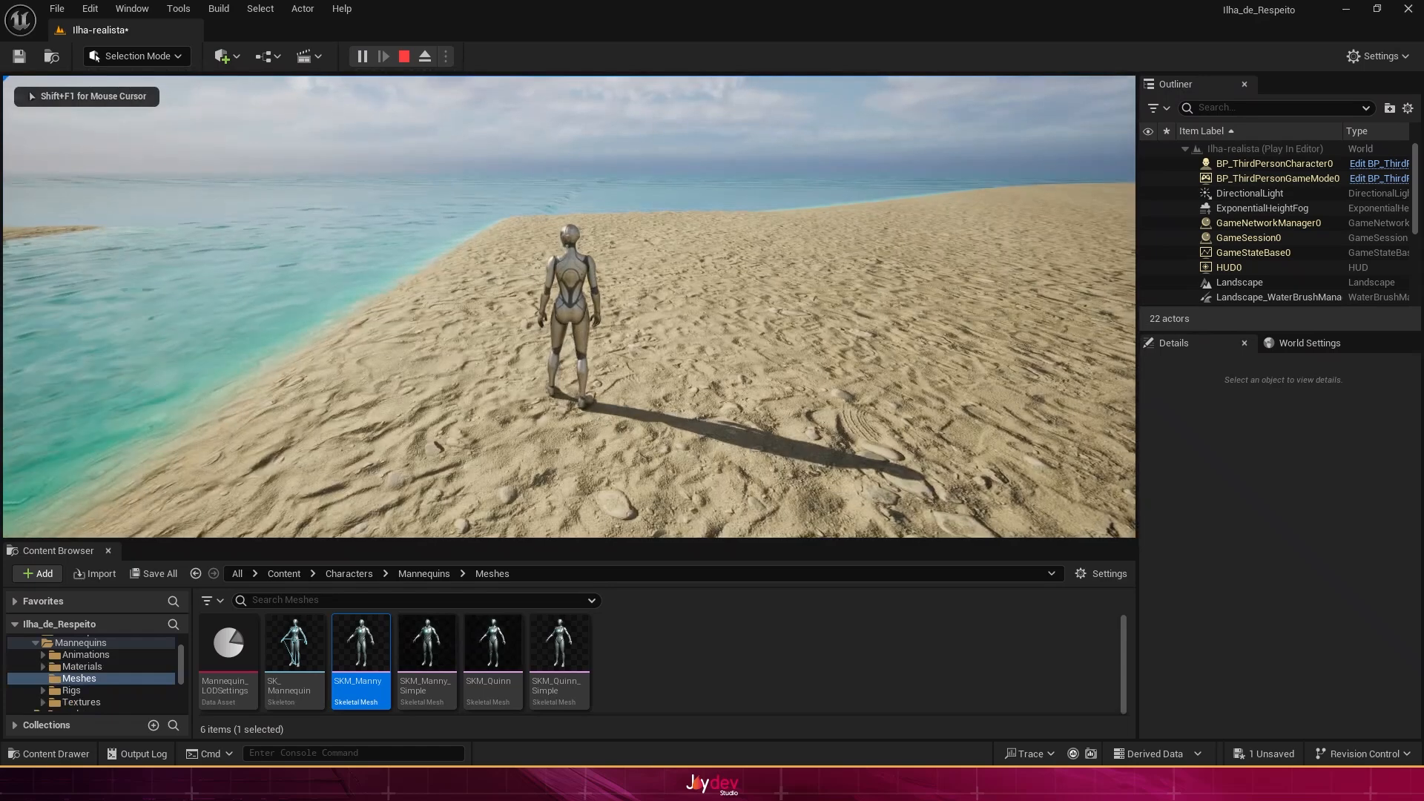
pyautogui.press('w')
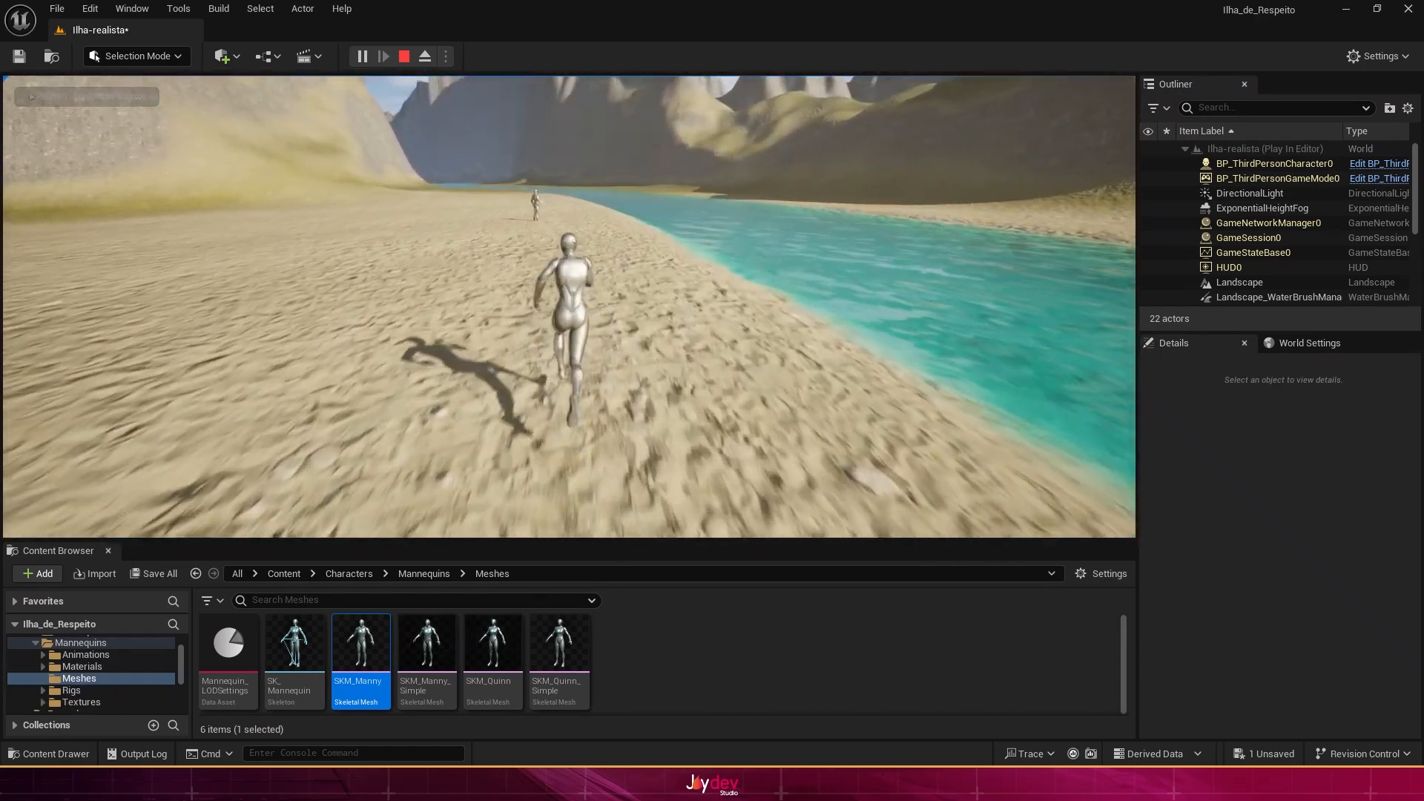
pyautogui.press('d')
pyautogui.press('w')
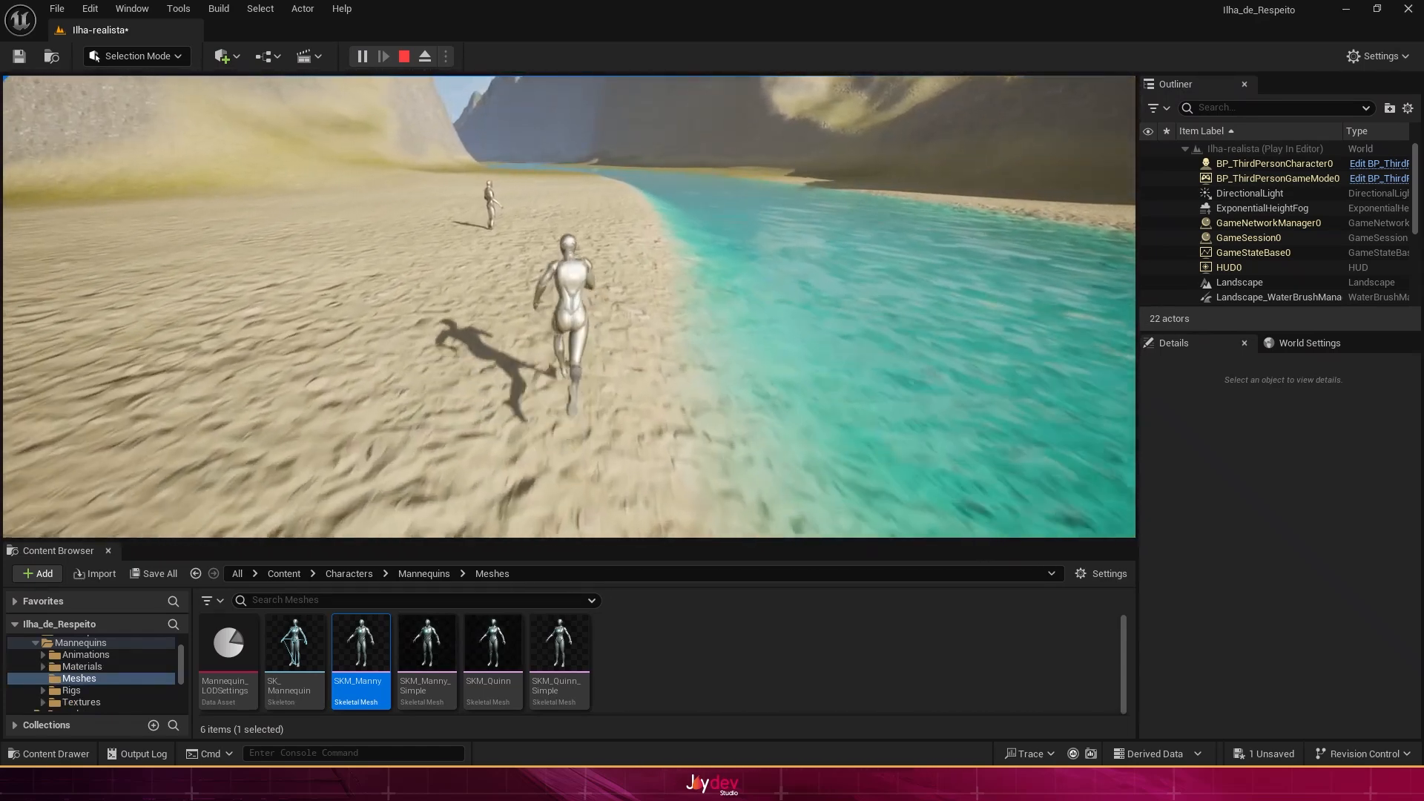
pyautogui.press('w')
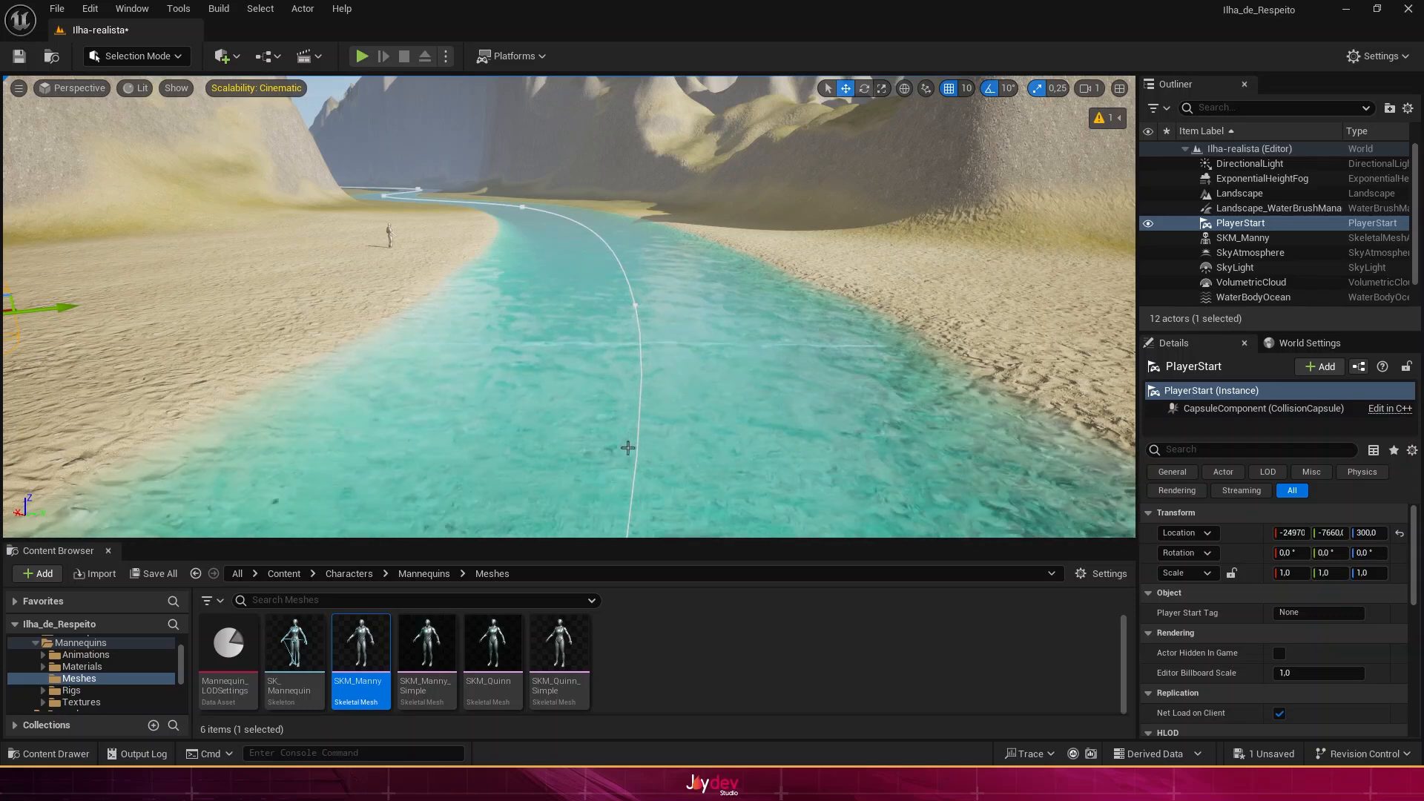
# Step: Select WaterBodyRiver and open its Water Material, Water_Material_River, from the Rendering properties
pyautogui.click(603, 376)
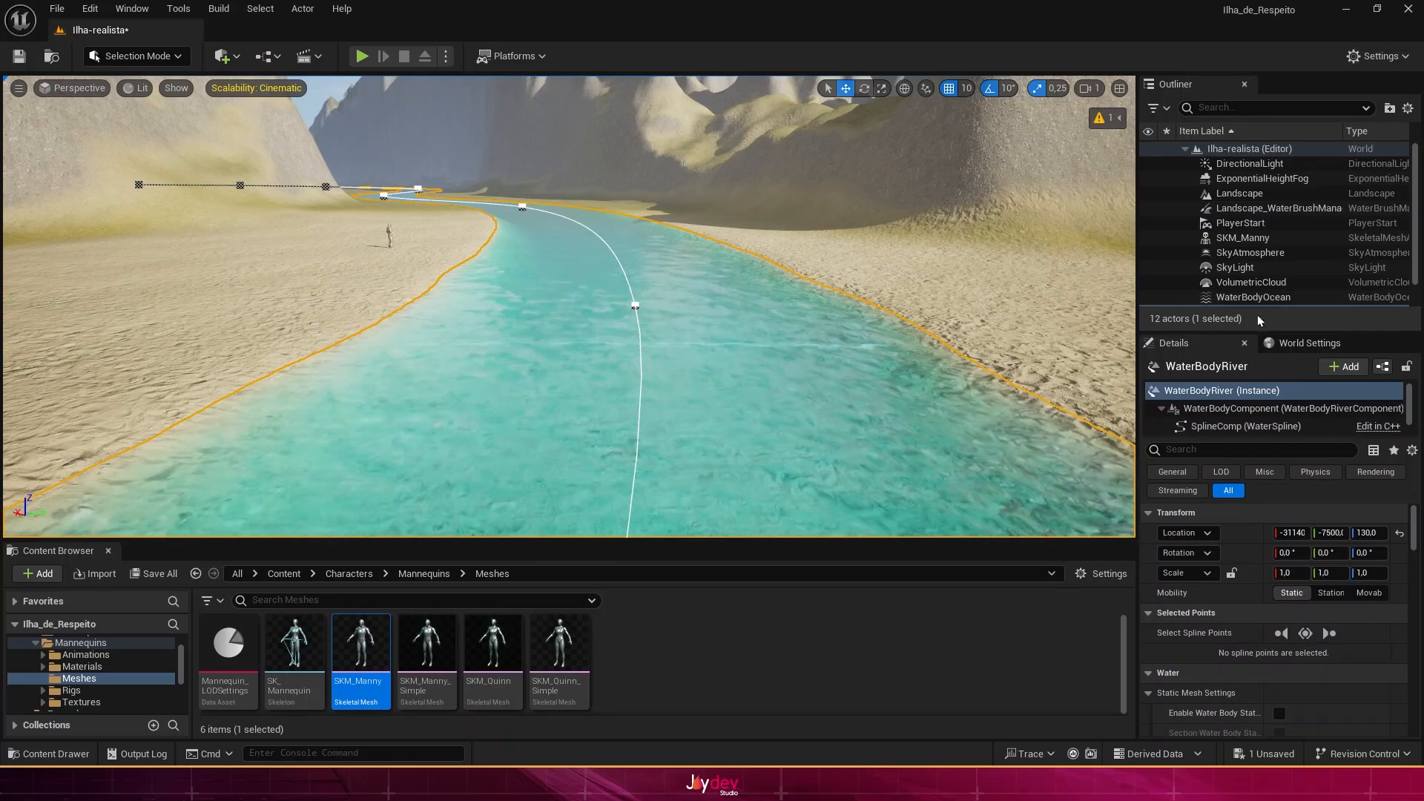
pyautogui.scroll(-1, 1292, 264)
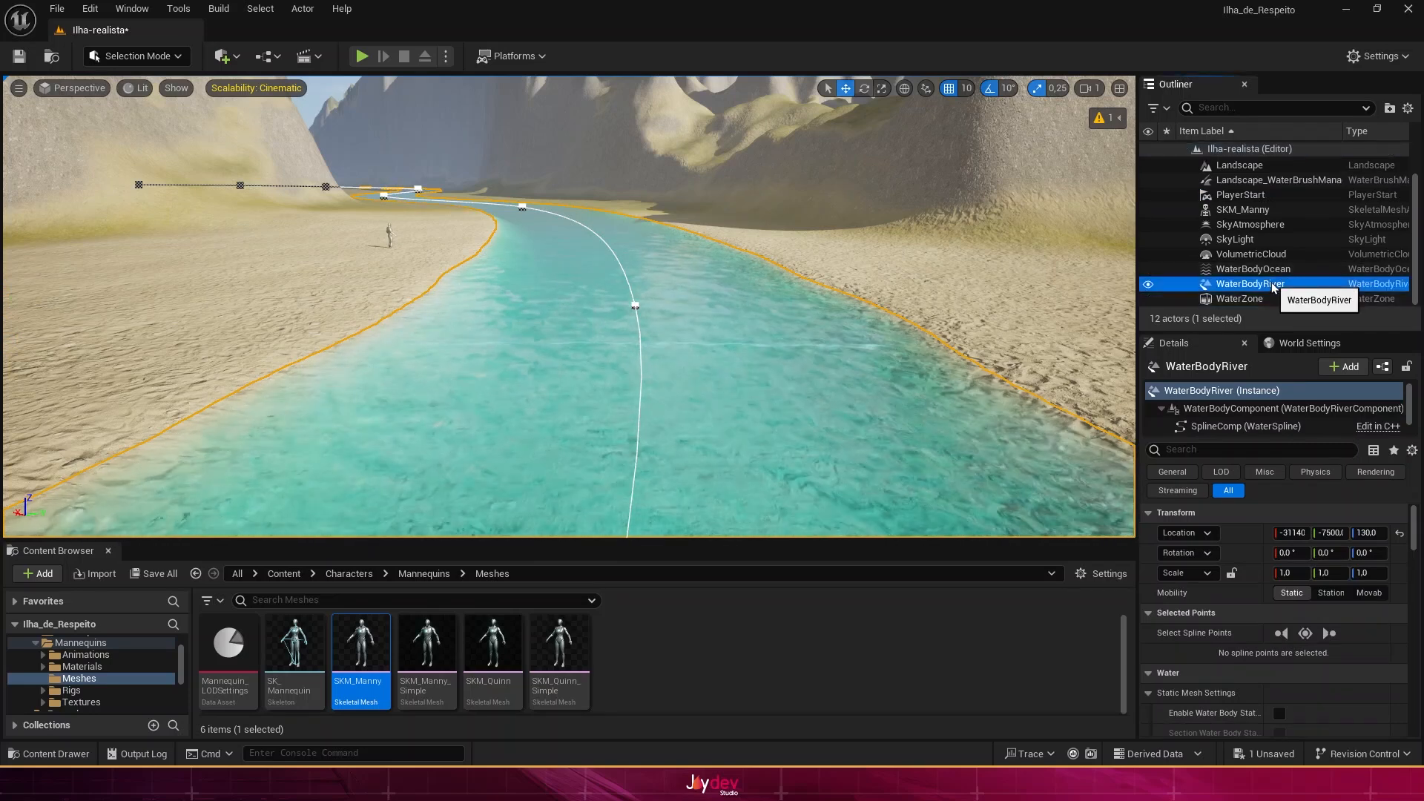
pyautogui.click(1373, 478)
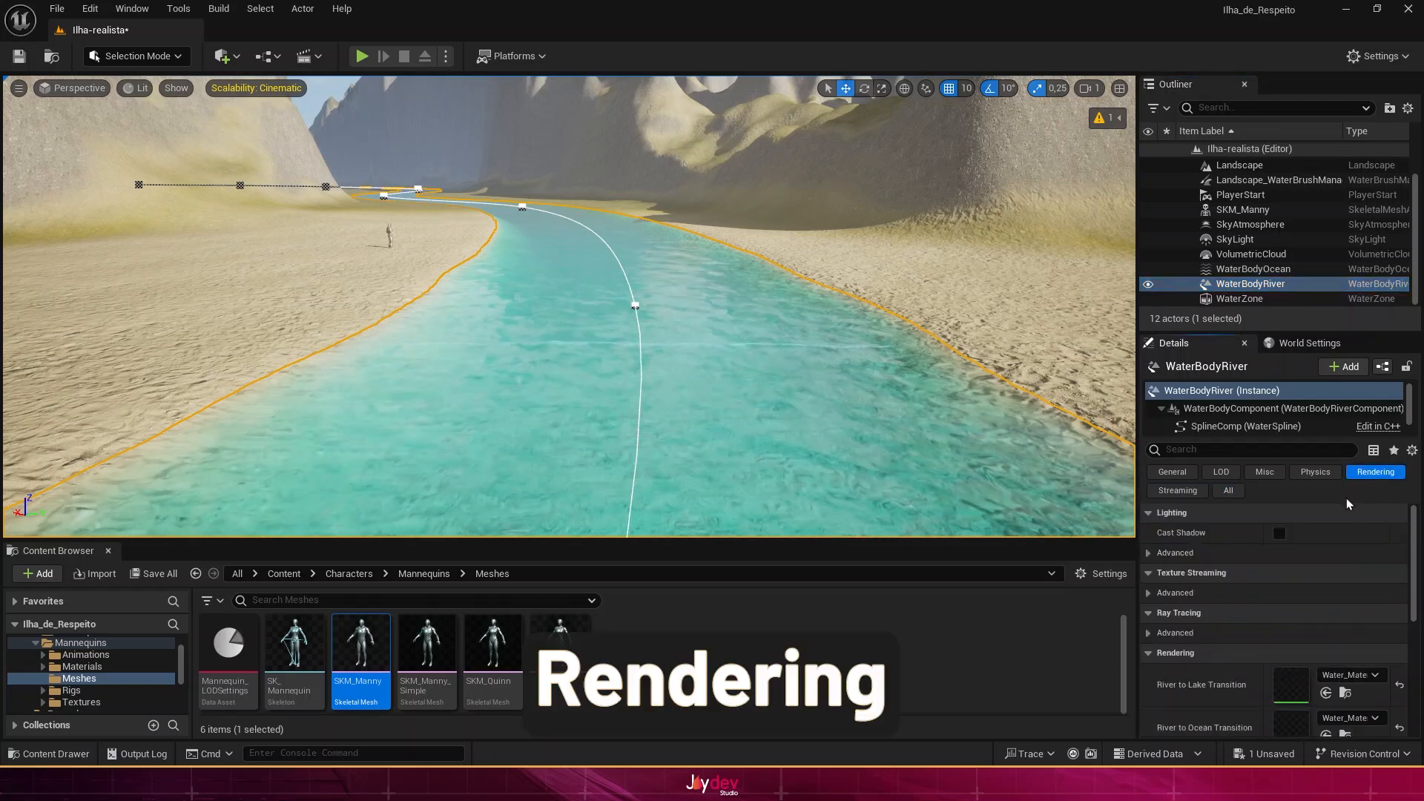
pyautogui.scroll(-5, 1298, 612)
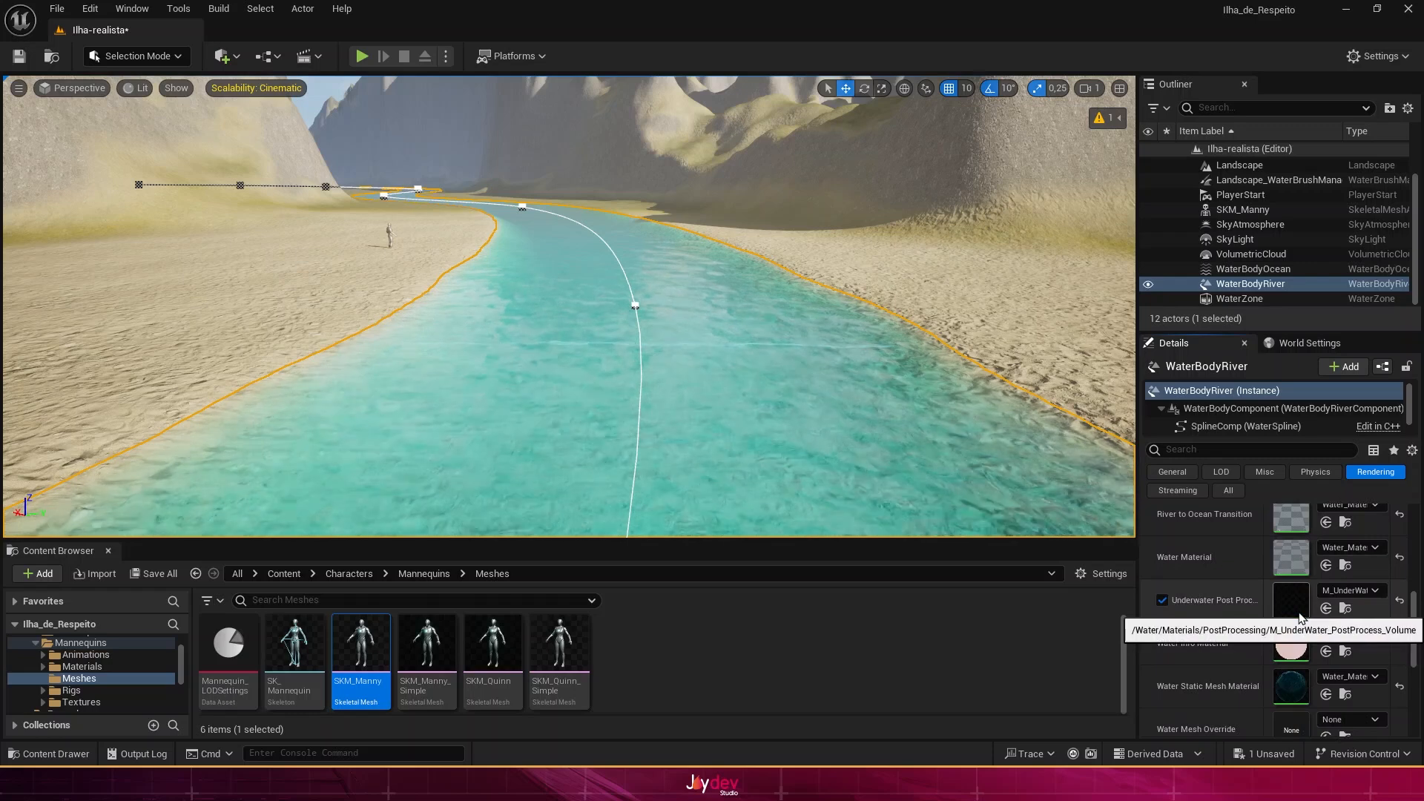
pyautogui.scroll(-1, 1298, 612)
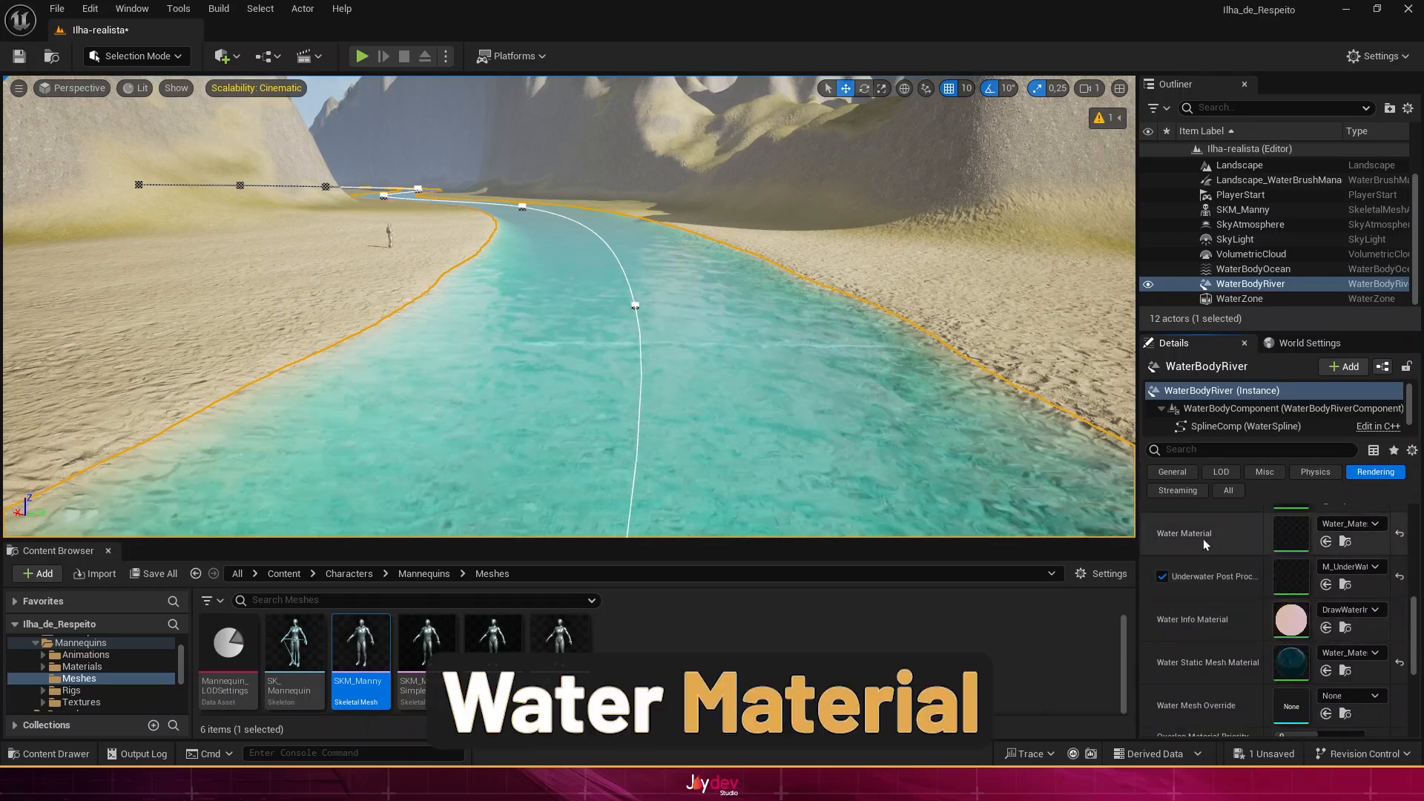
pyautogui.doubleClick(1299, 541)
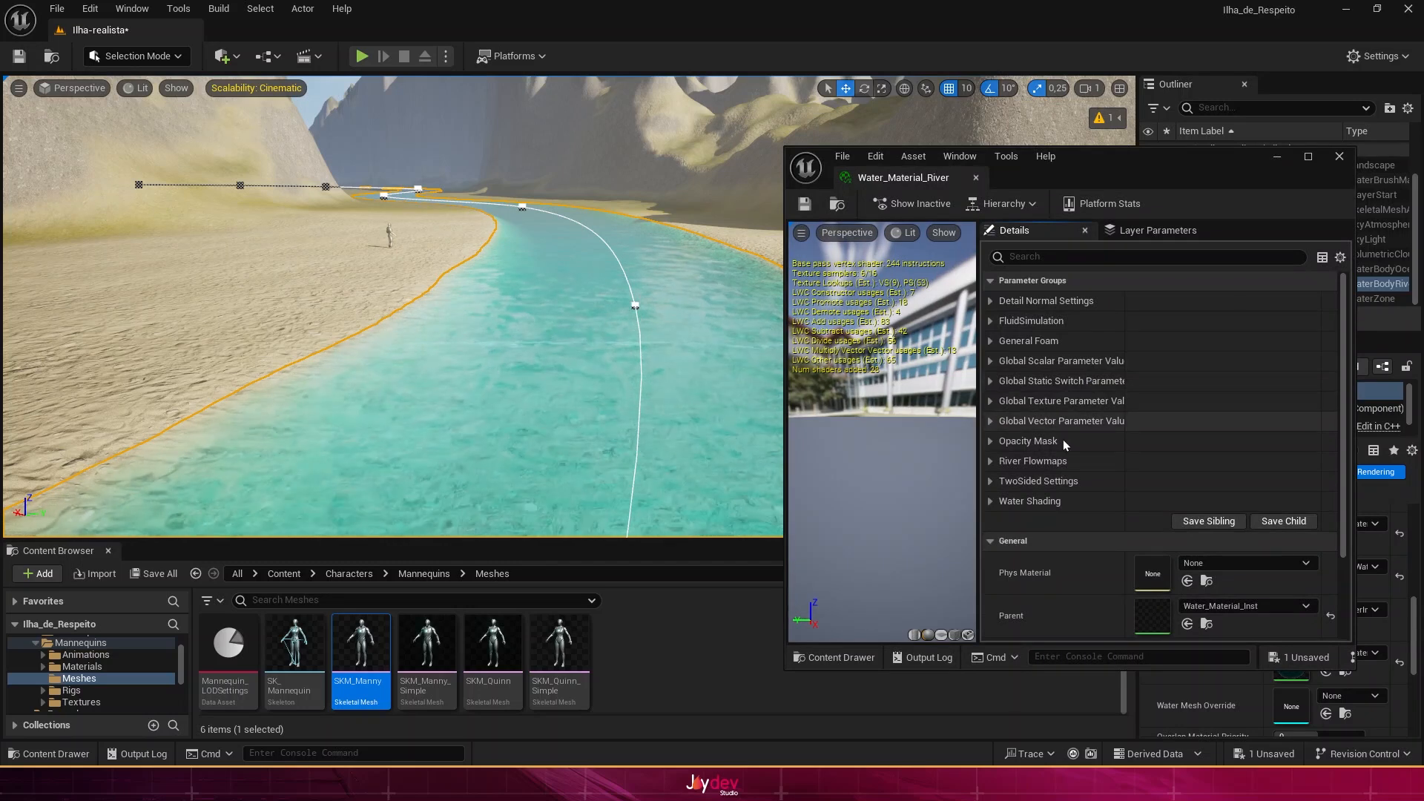
# Step: Enlarge the Water_Material_River editor window and move it aside so the river remains visible in the level
pyautogui.scroll(-5, 1087, 522)
pyautogui.scroll(5, 1088, 525)
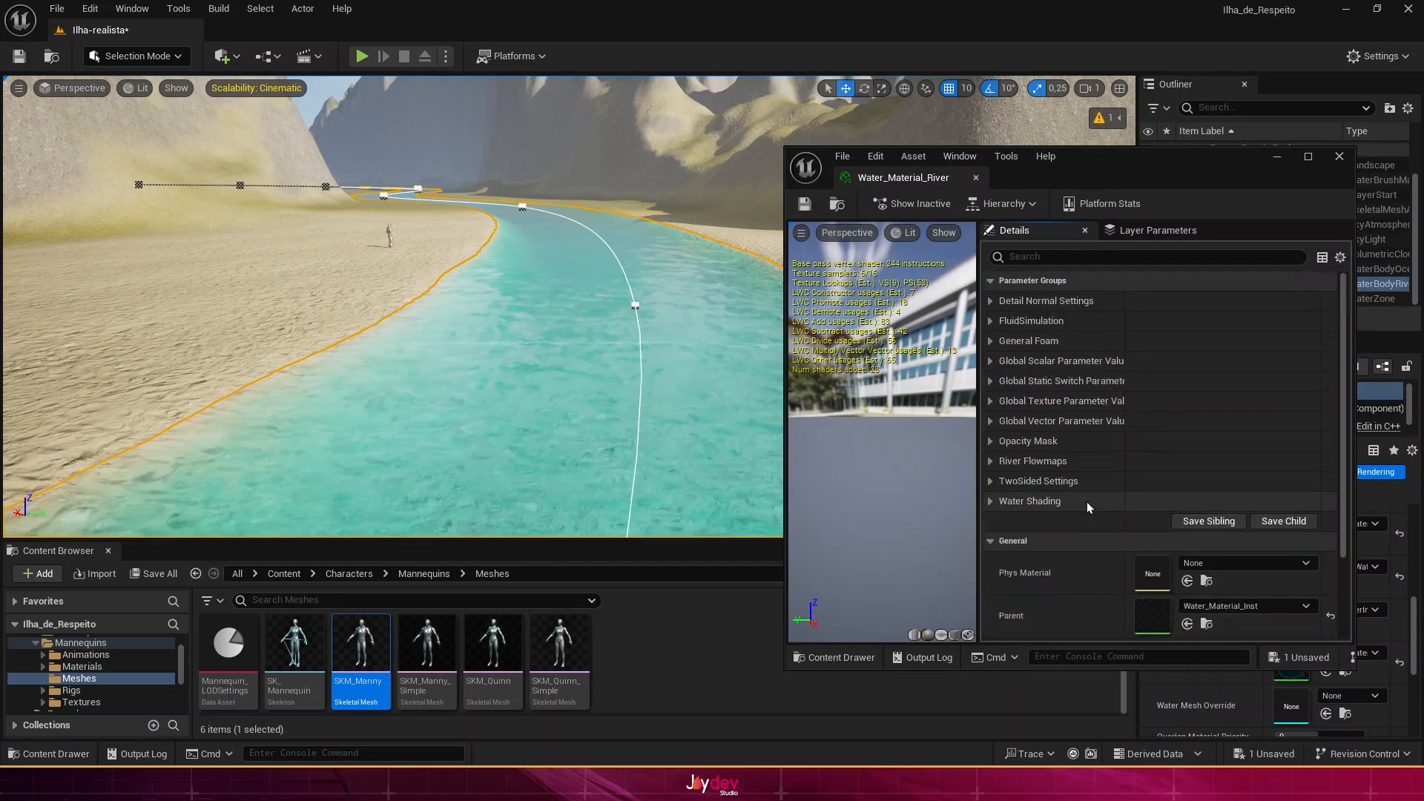
pyautogui.moveTo(1247, 151); pyautogui.dragTo(1247, 55)
pyautogui.moveTo(779, 529); pyautogui.dragTo(678, 529)
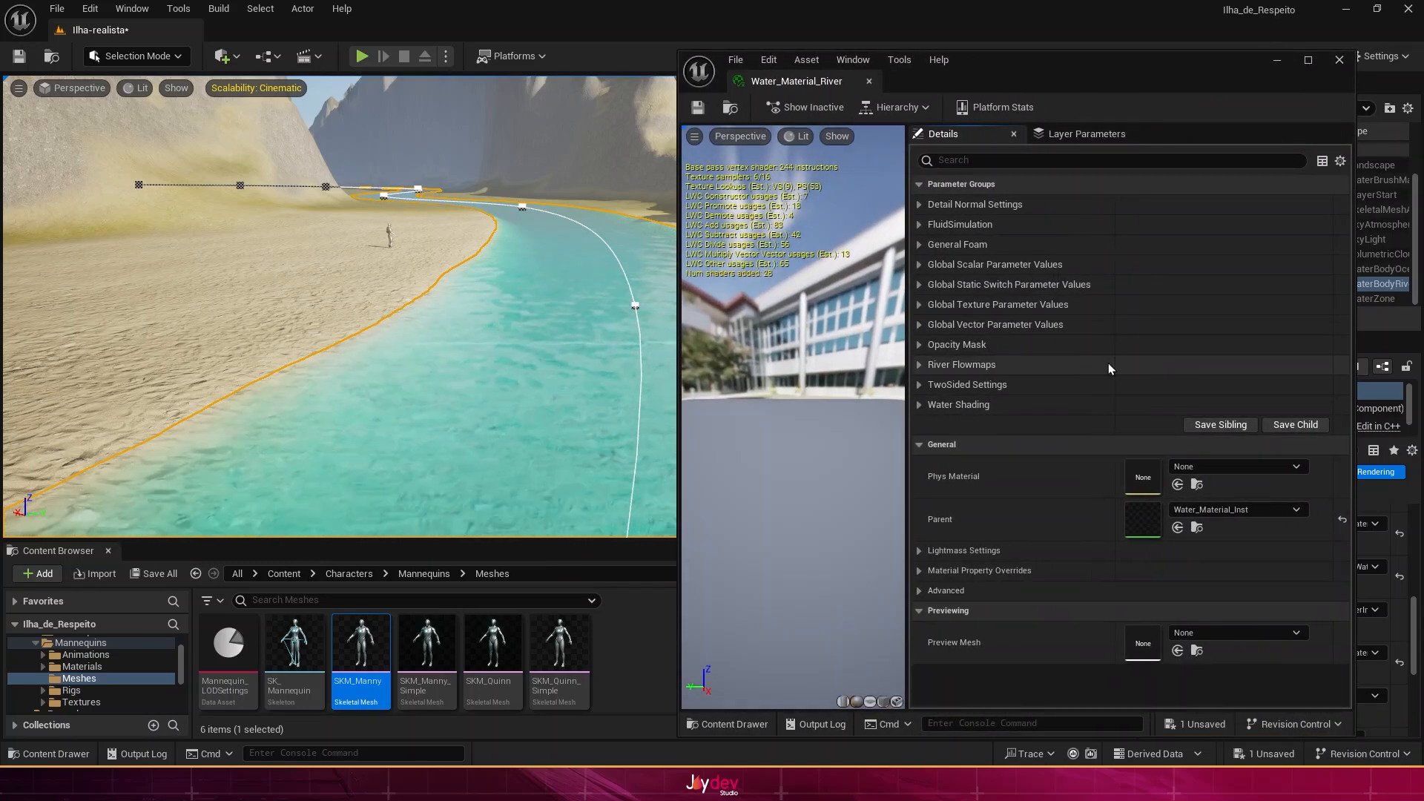
pyautogui.moveTo(1068, 59); pyautogui.dragTo(1122, 58)
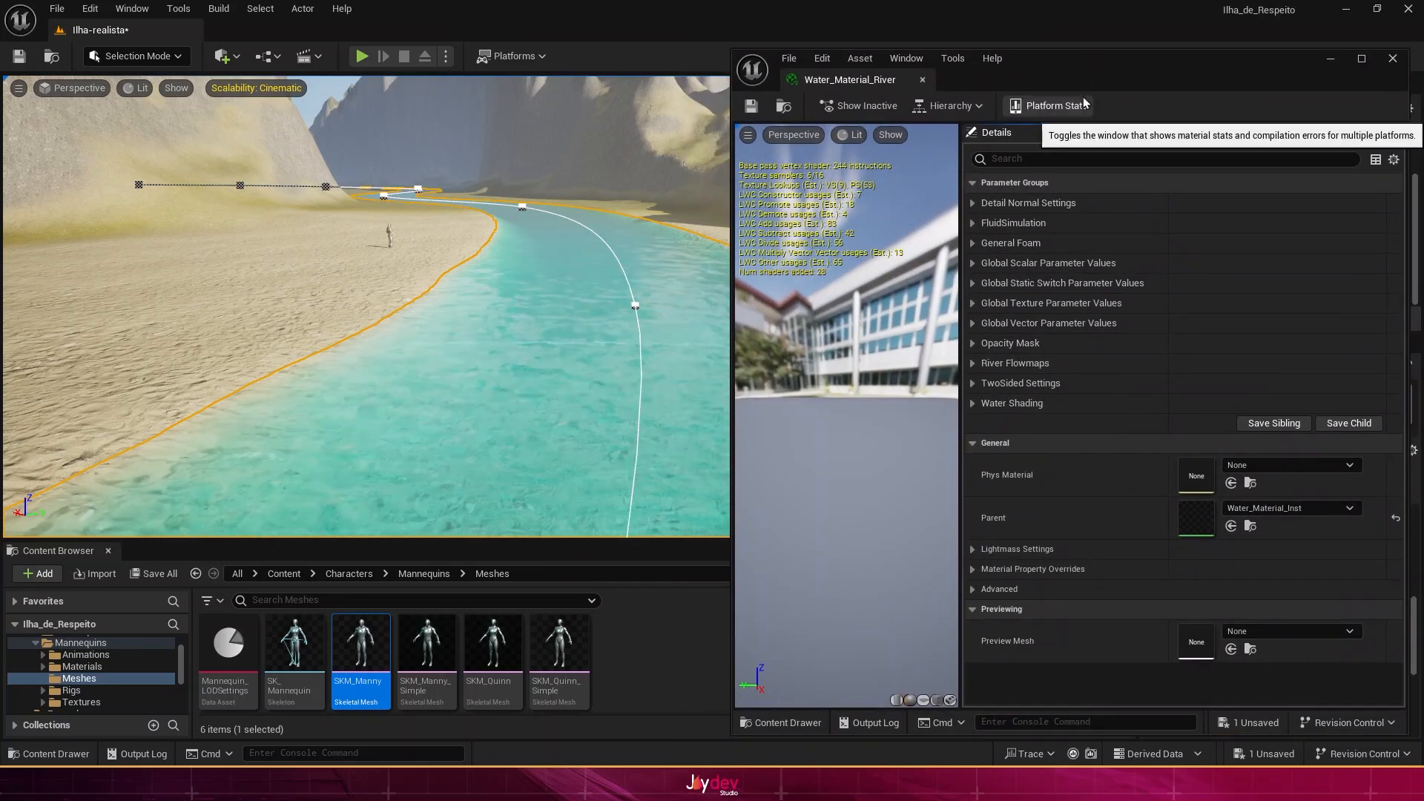
# Step: In the Global Static Switch Parameter Values, turn on Caustics and Enable Waves, and override Caustics Use Manual Water Body Index, leaving it off
pyautogui.click(972, 284)
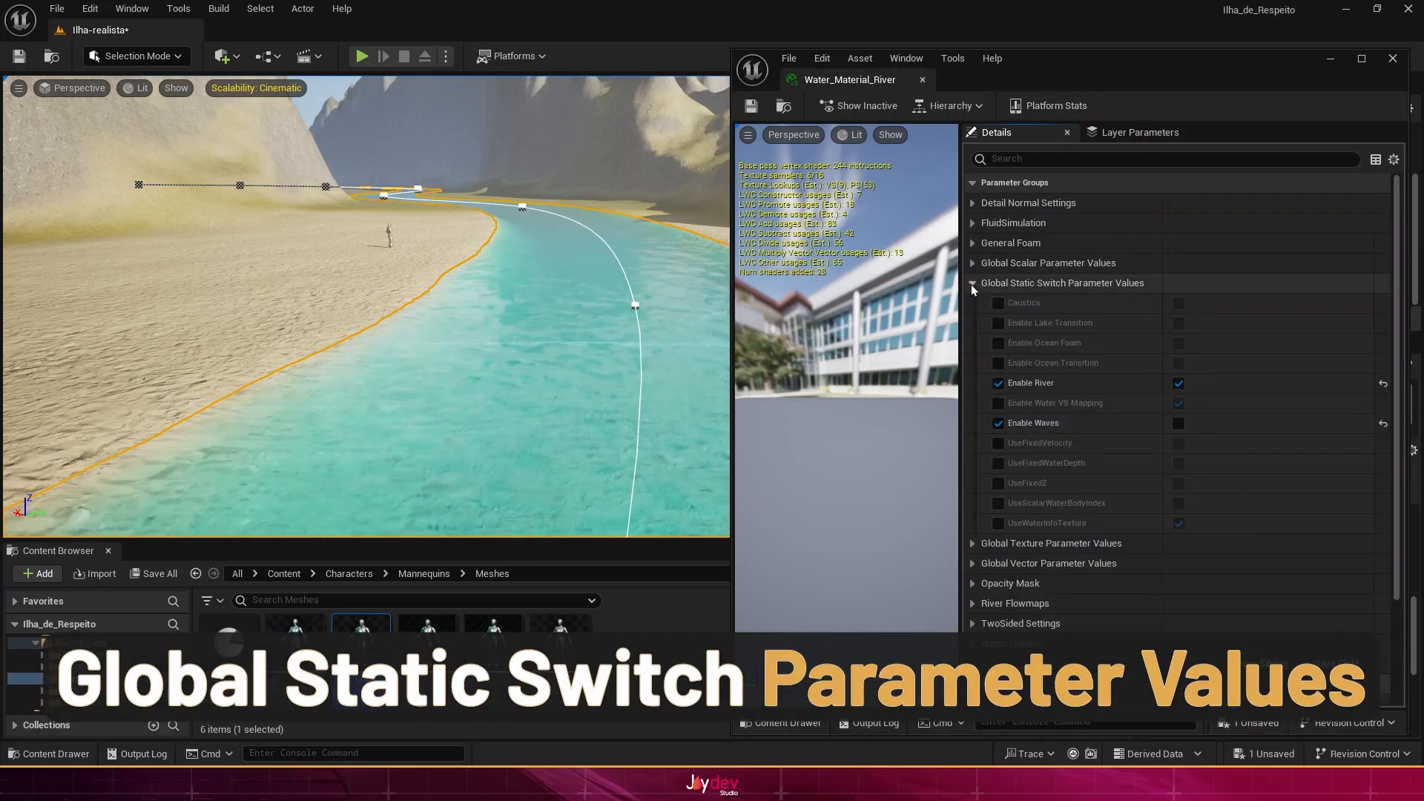
pyautogui.click(998, 303)
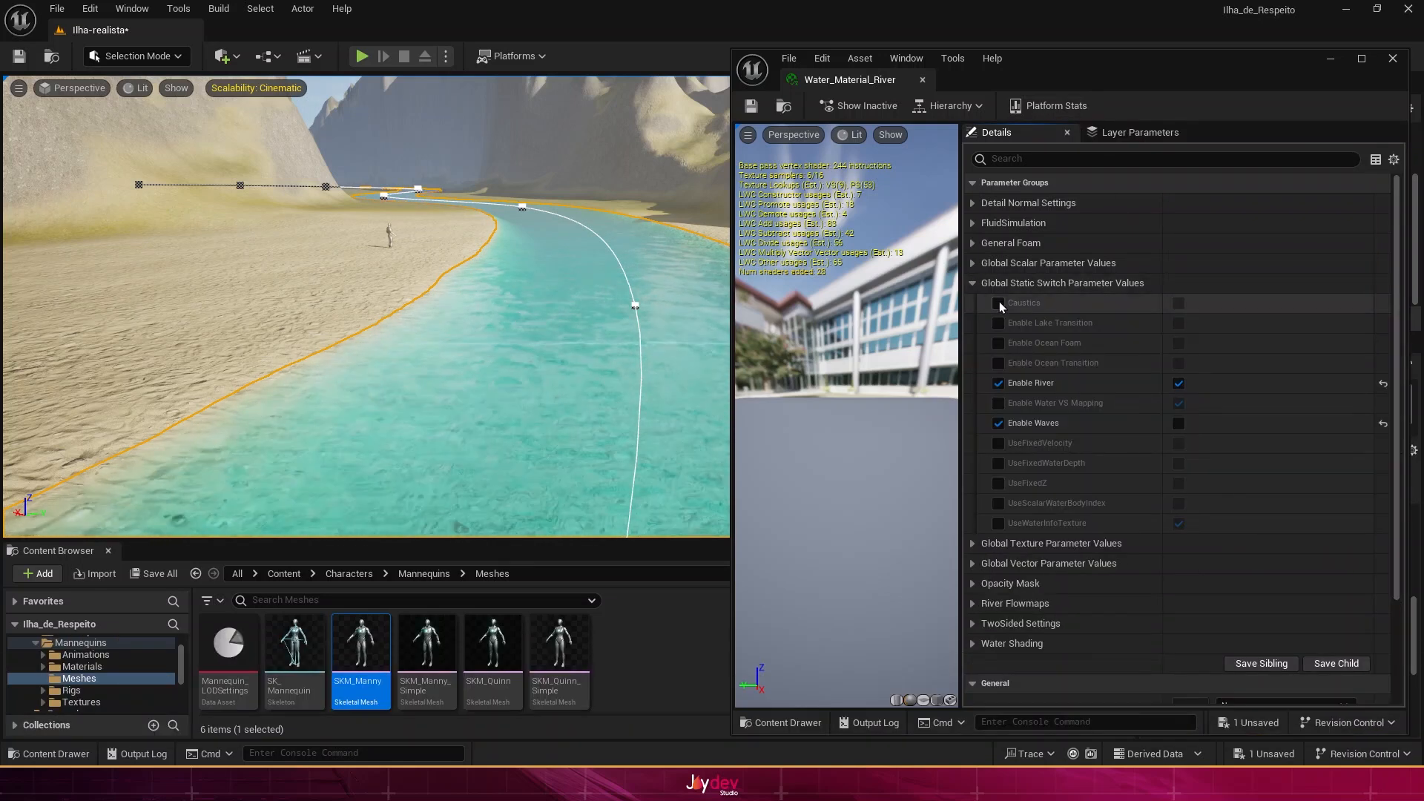
pyautogui.click(1177, 303)
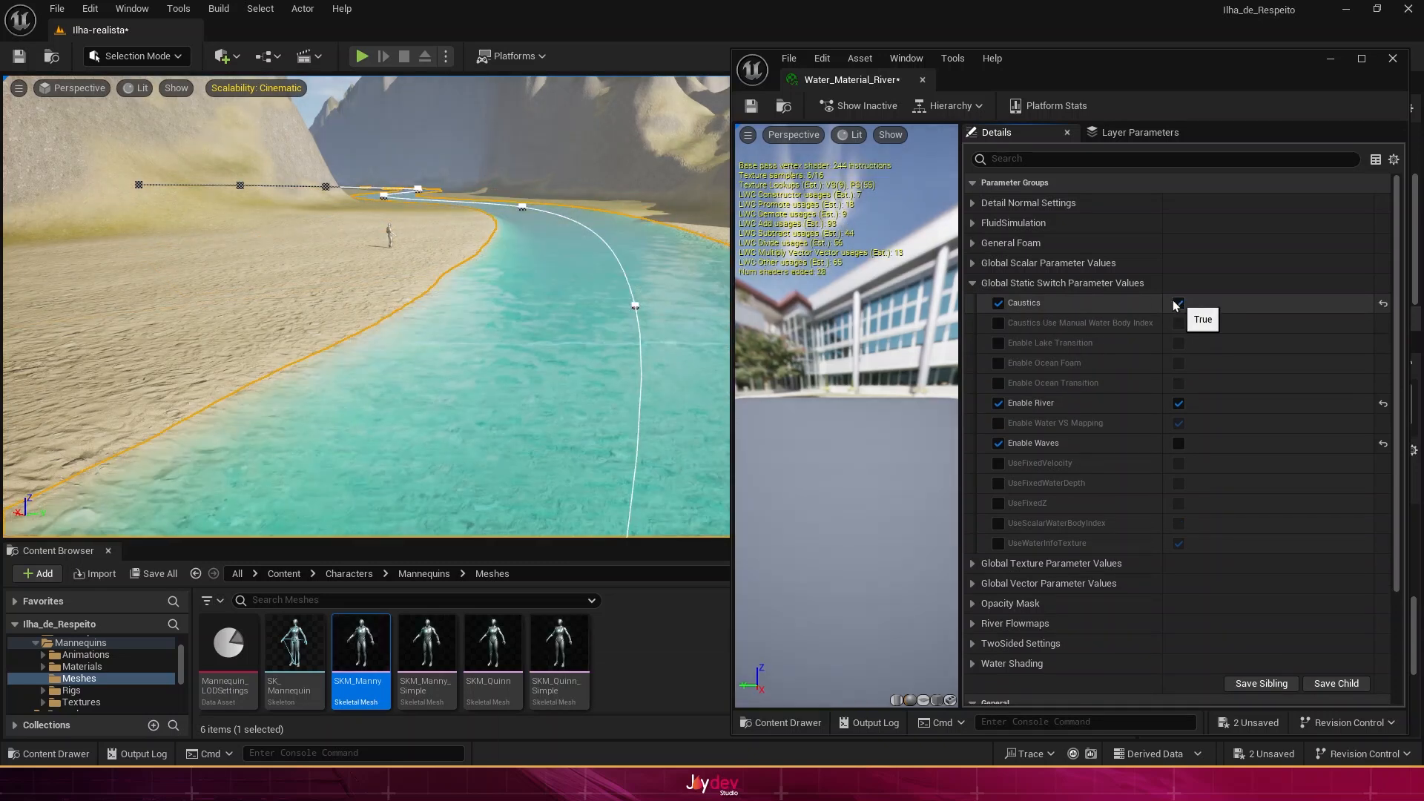
pyautogui.click(999, 322)
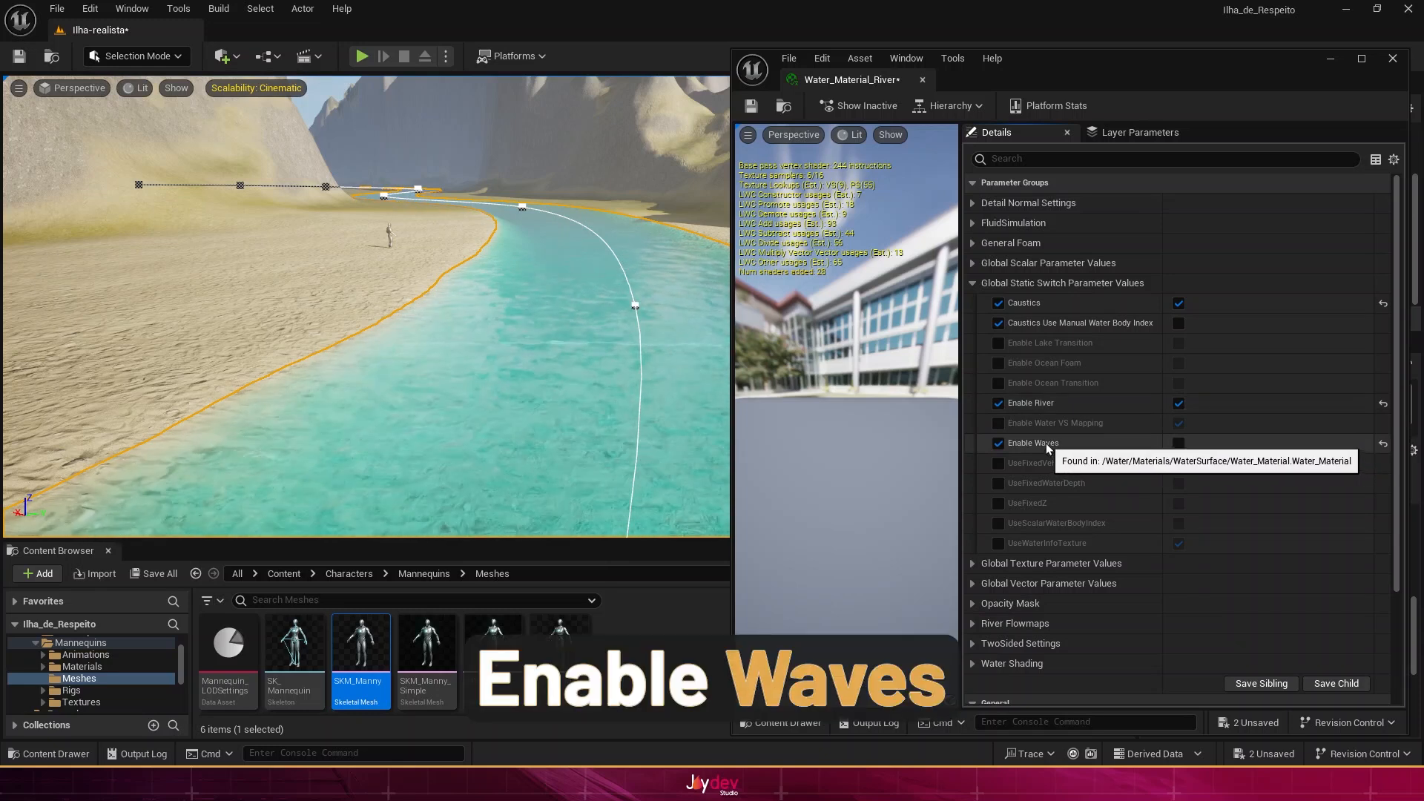
pyautogui.click(1180, 448)
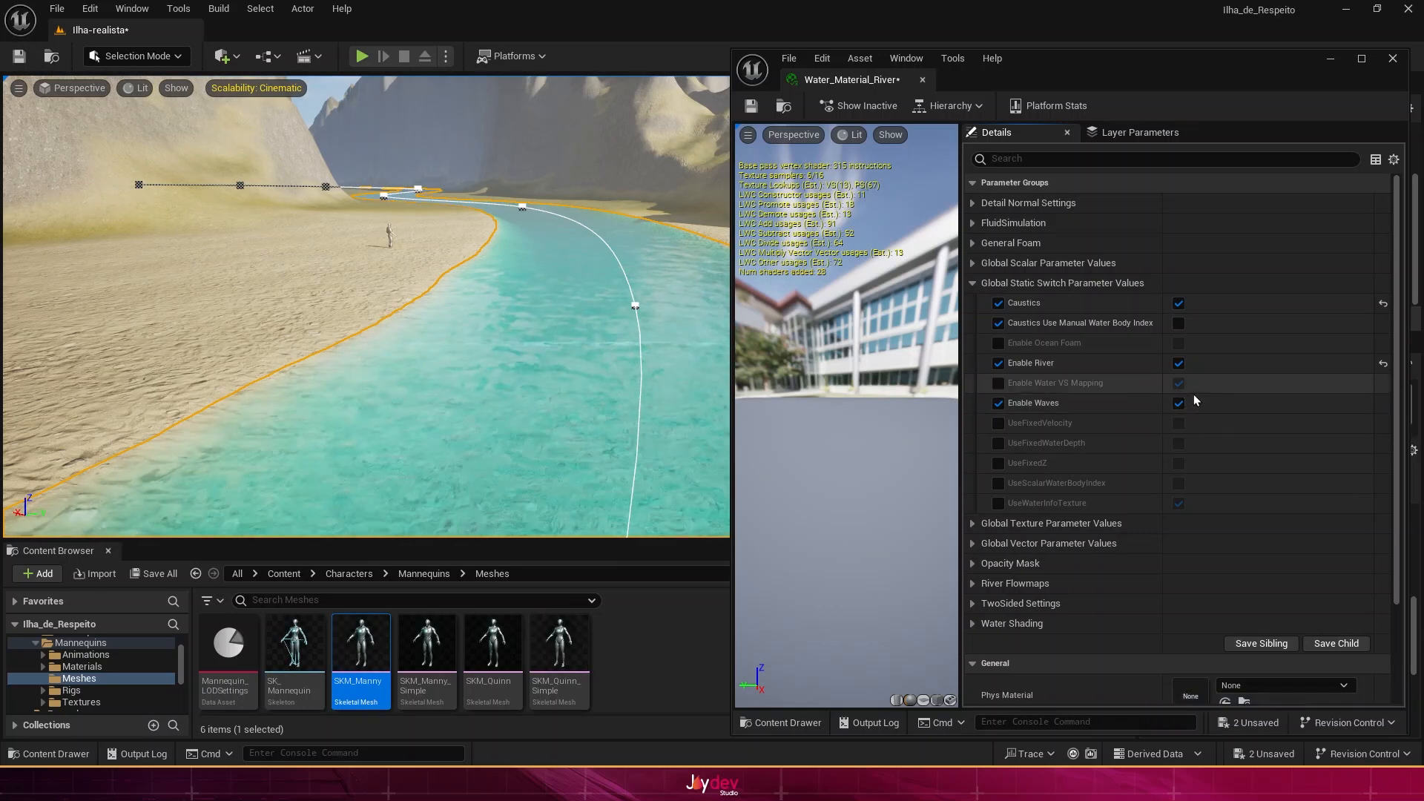
# Step: Override Absorption in the Global Vector Parameter Values and set its colour to near-white, about R 337, G 350, B 338
pyautogui.moveTo(563, 334)
pyautogui.mouseDown(button='right')
pyautogui.moveTo(508, 374)
pyautogui.moveTo(715, 362)
pyautogui.moveTo(512, 345)
pyautogui.moveTo(549, 355)
pyautogui.mouseUp(button='right')
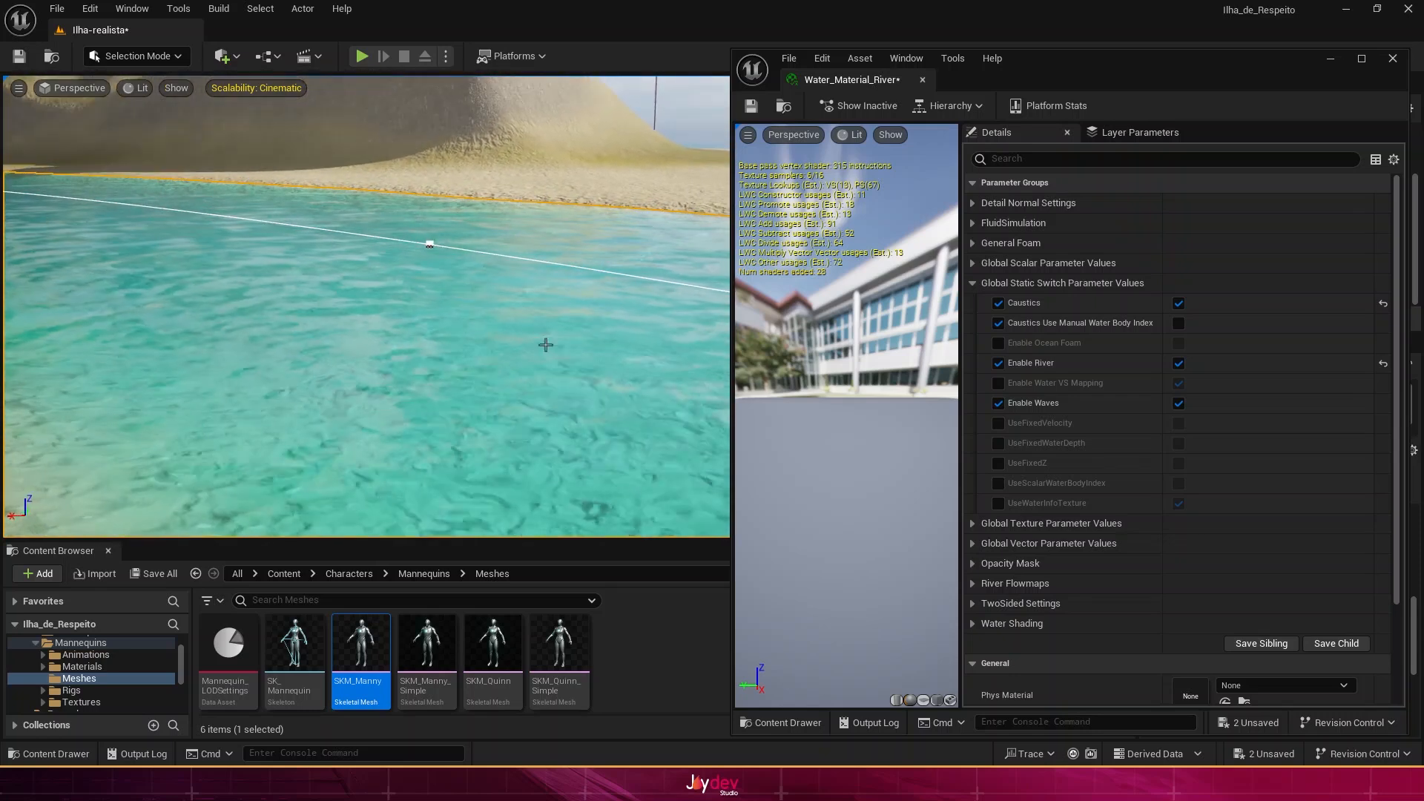
pyautogui.click(973, 544)
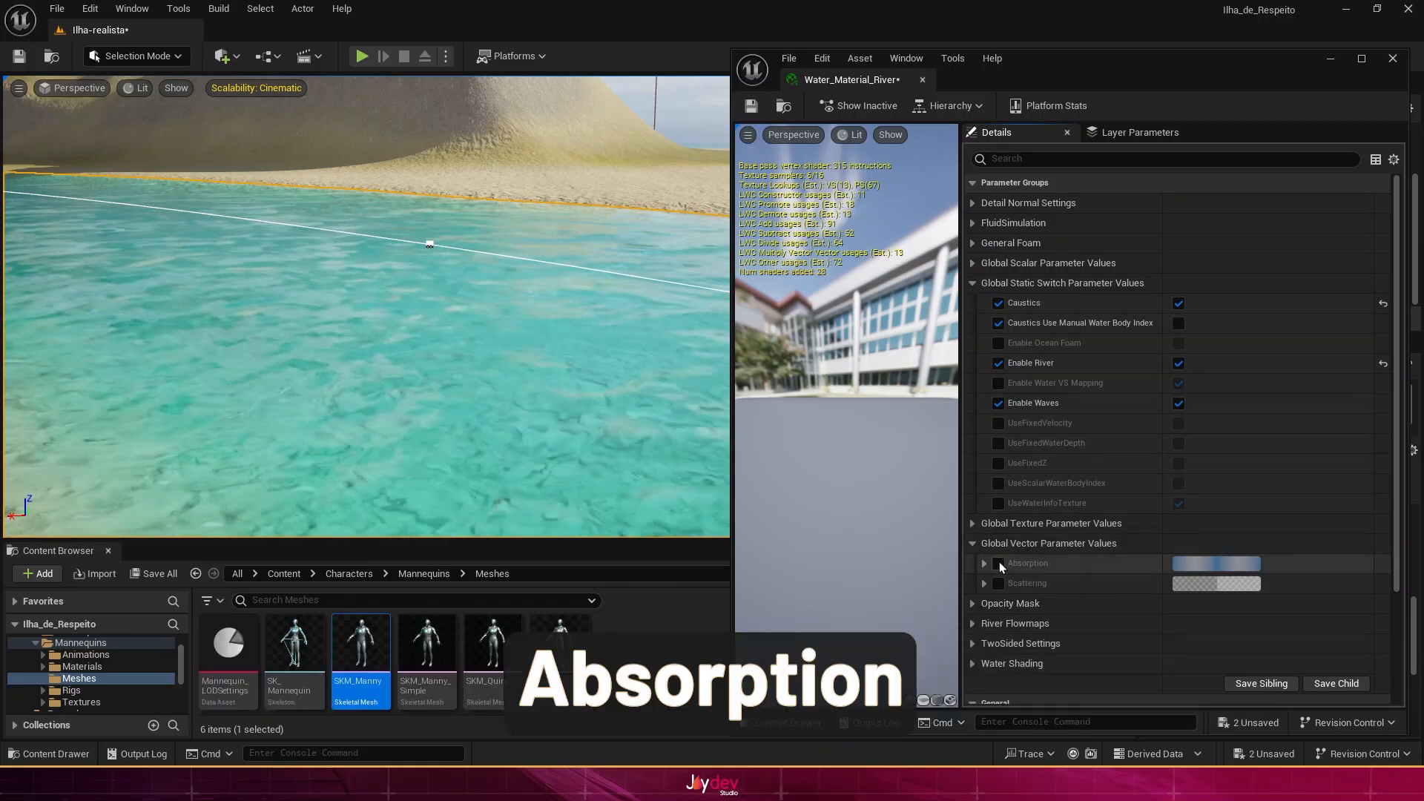
pyautogui.click(999, 562)
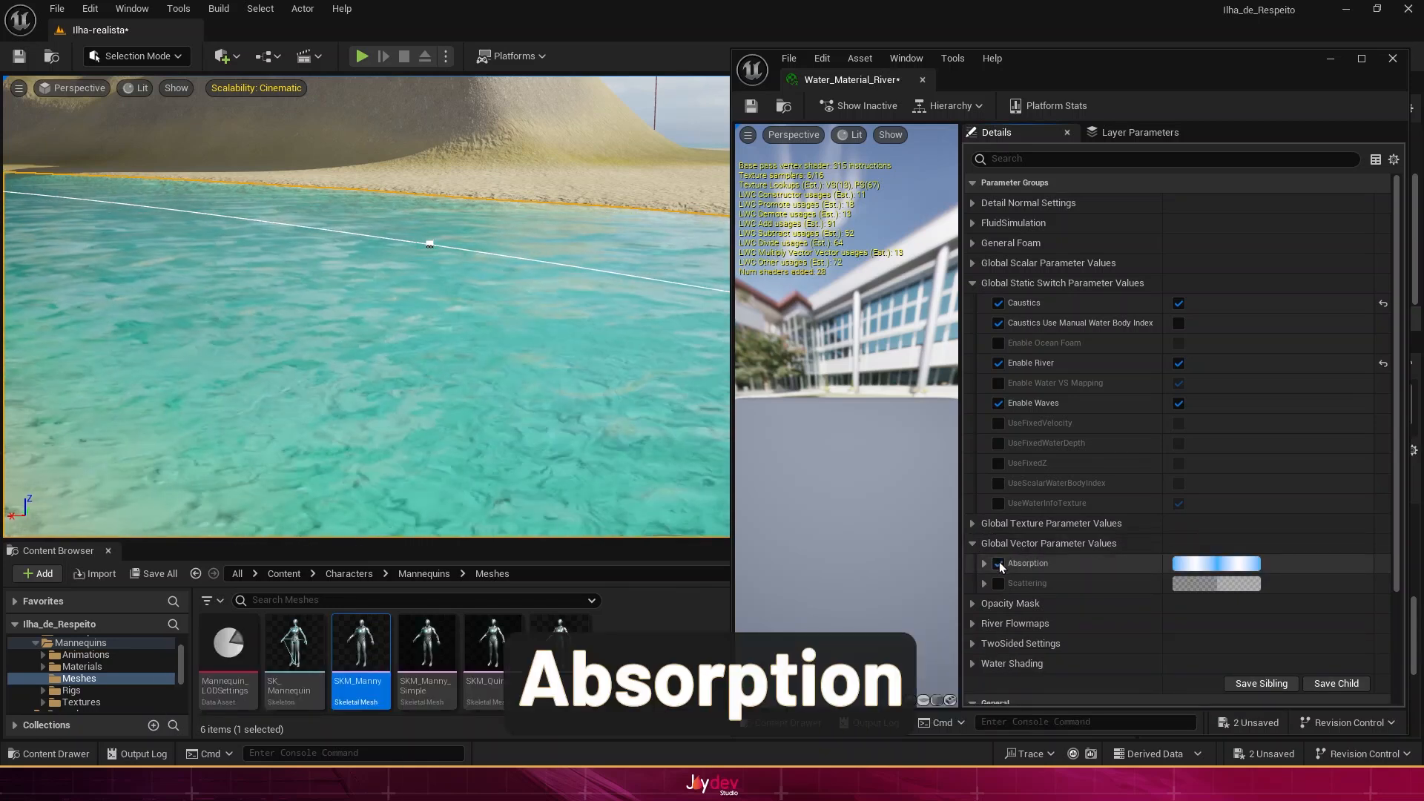
pyautogui.click(1205, 568)
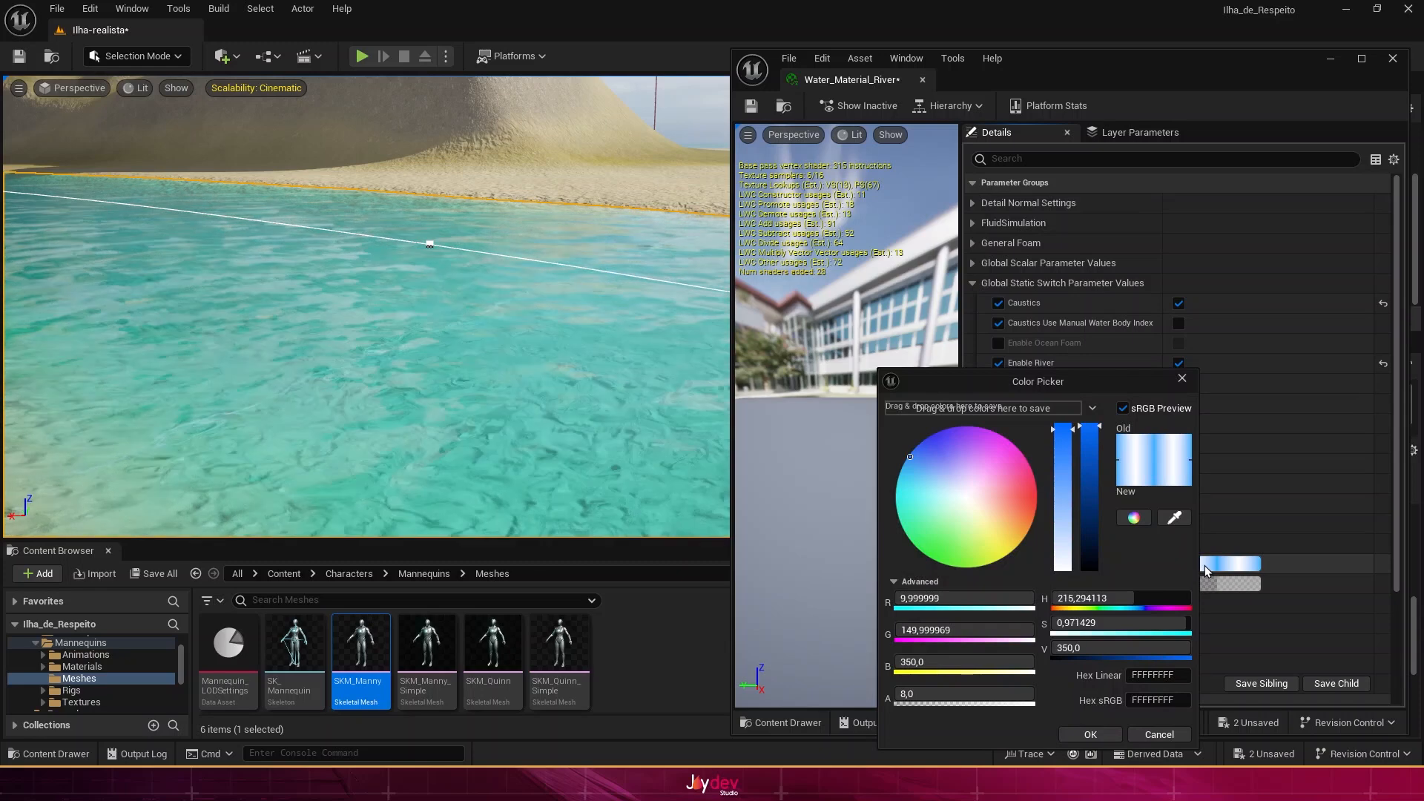
pyautogui.moveTo(924, 455)
pyautogui.mouseDown()
pyautogui.moveTo(955, 429)
pyautogui.moveTo(1026, 442)
pyautogui.moveTo(1030, 501)
pyautogui.moveTo(1013, 537)
pyautogui.moveTo(946, 561)
pyautogui.moveTo(911, 548)
pyautogui.moveTo(923, 518)
pyautogui.moveTo(956, 504)
pyautogui.mouseUp()
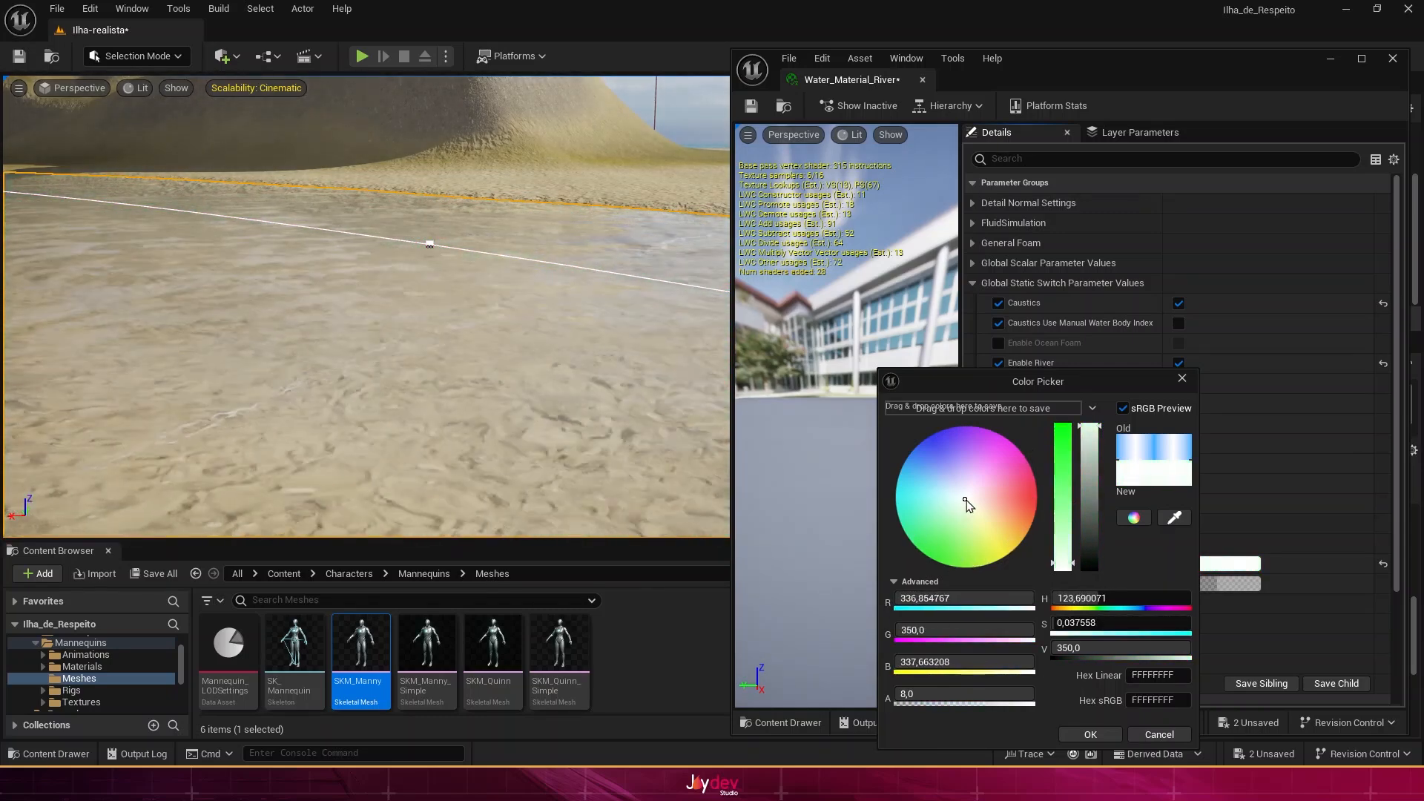
# Step: Set the Absorption colour to a saturated blue, about R 22.5, G 111.8, B 350, and close the Color Picker
pyautogui.moveTo(367, 306); pyautogui.dragTo(356, 238, button='right')
pyautogui.press('d')
pyautogui.press('a')
pyautogui.moveTo(420, 393); pyautogui.dragTo(479, 394, button='right')
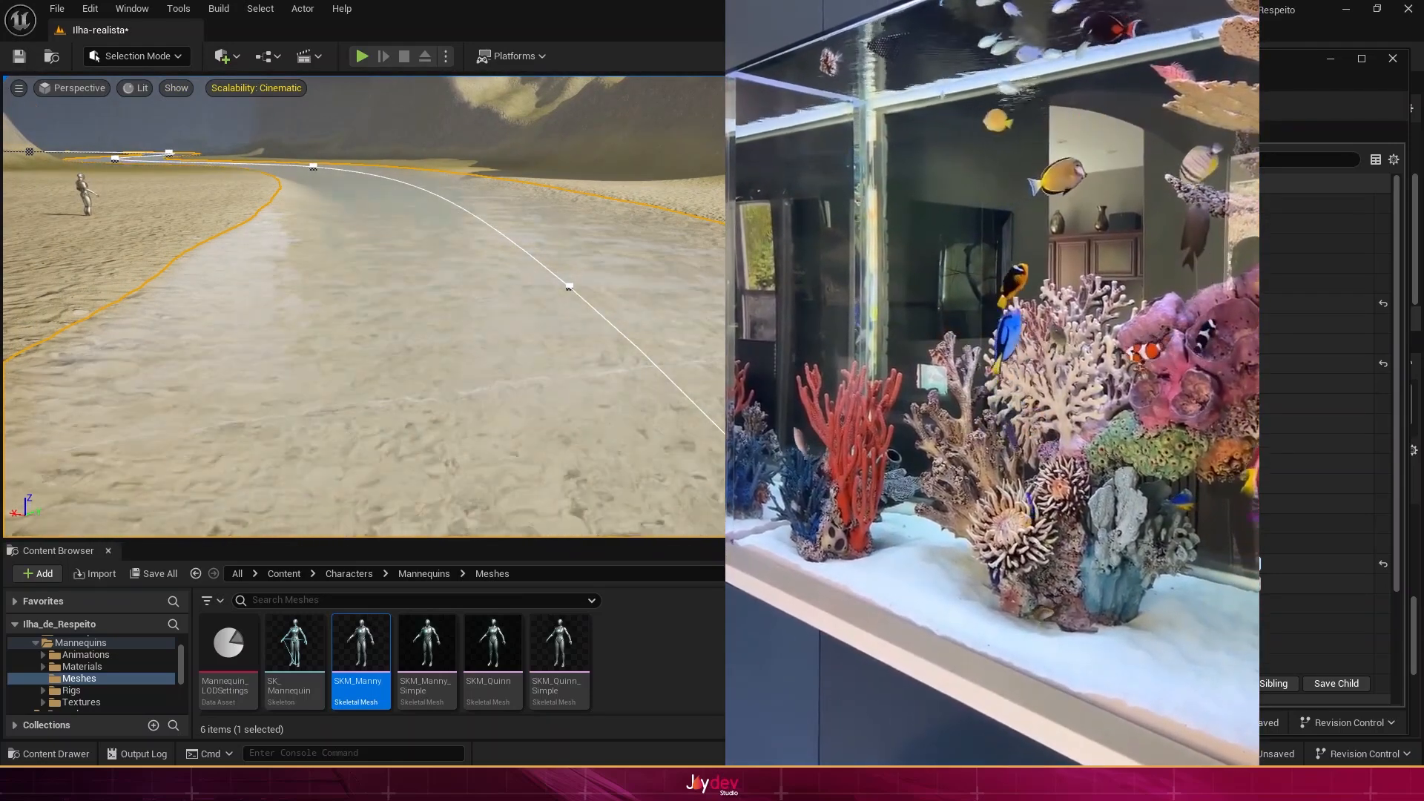
pyautogui.moveTo(917, 474); pyautogui.dragTo(919, 452)
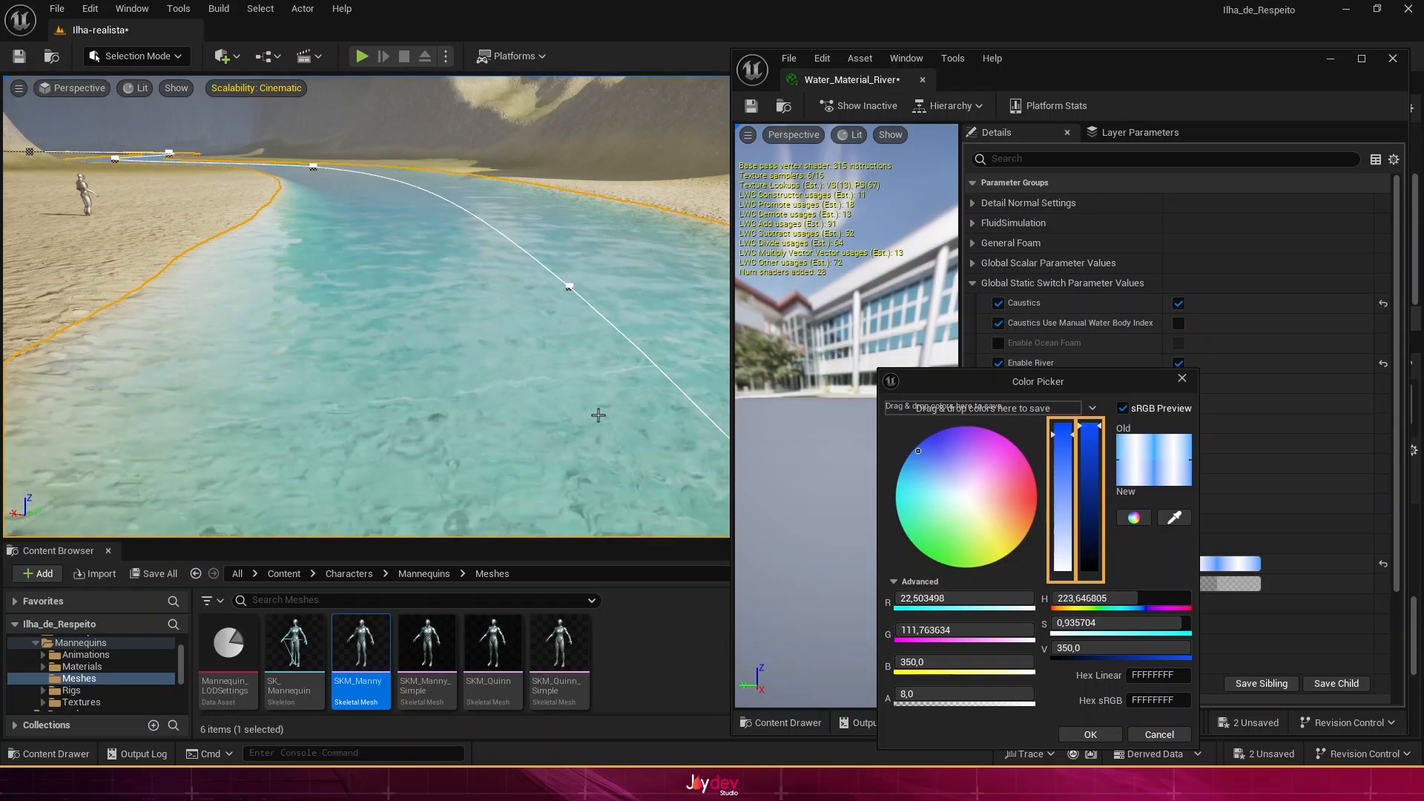
pyautogui.moveTo(584, 408)
pyautogui.mouseDown(button='right')
pyautogui.moveTo(653, 445)
pyautogui.moveTo(690, 400)
pyautogui.moveTo(593, 408)
pyautogui.moveTo(623, 378)
pyautogui.moveTo(690, 431)
pyautogui.moveTo(604, 391)
pyautogui.mouseUp(button='right')
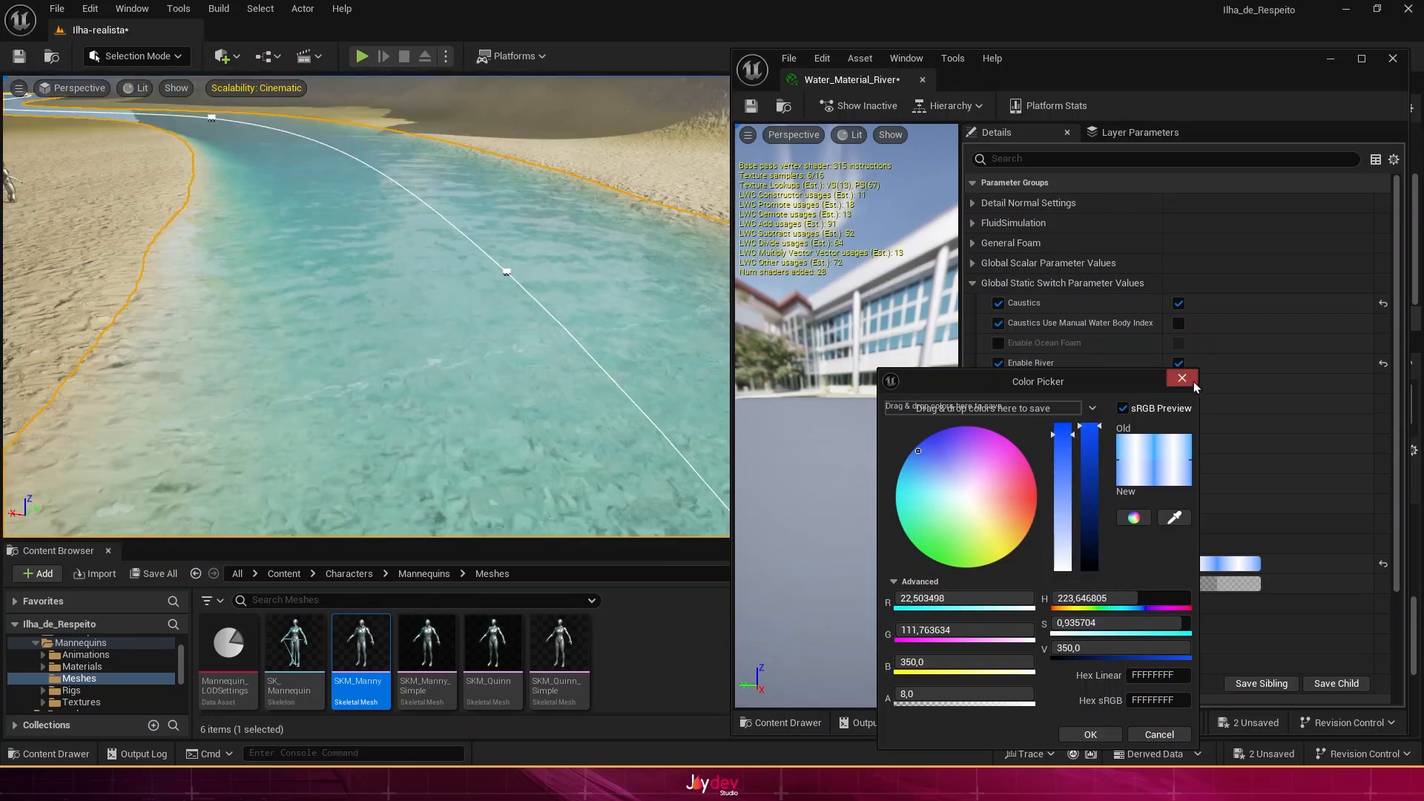
pyautogui.click(1188, 378)
# Step: Expand Water Shading in the material's parameters, override Anisotropy and set it to 0.9
pyautogui.scroll(-5, 1079, 508)
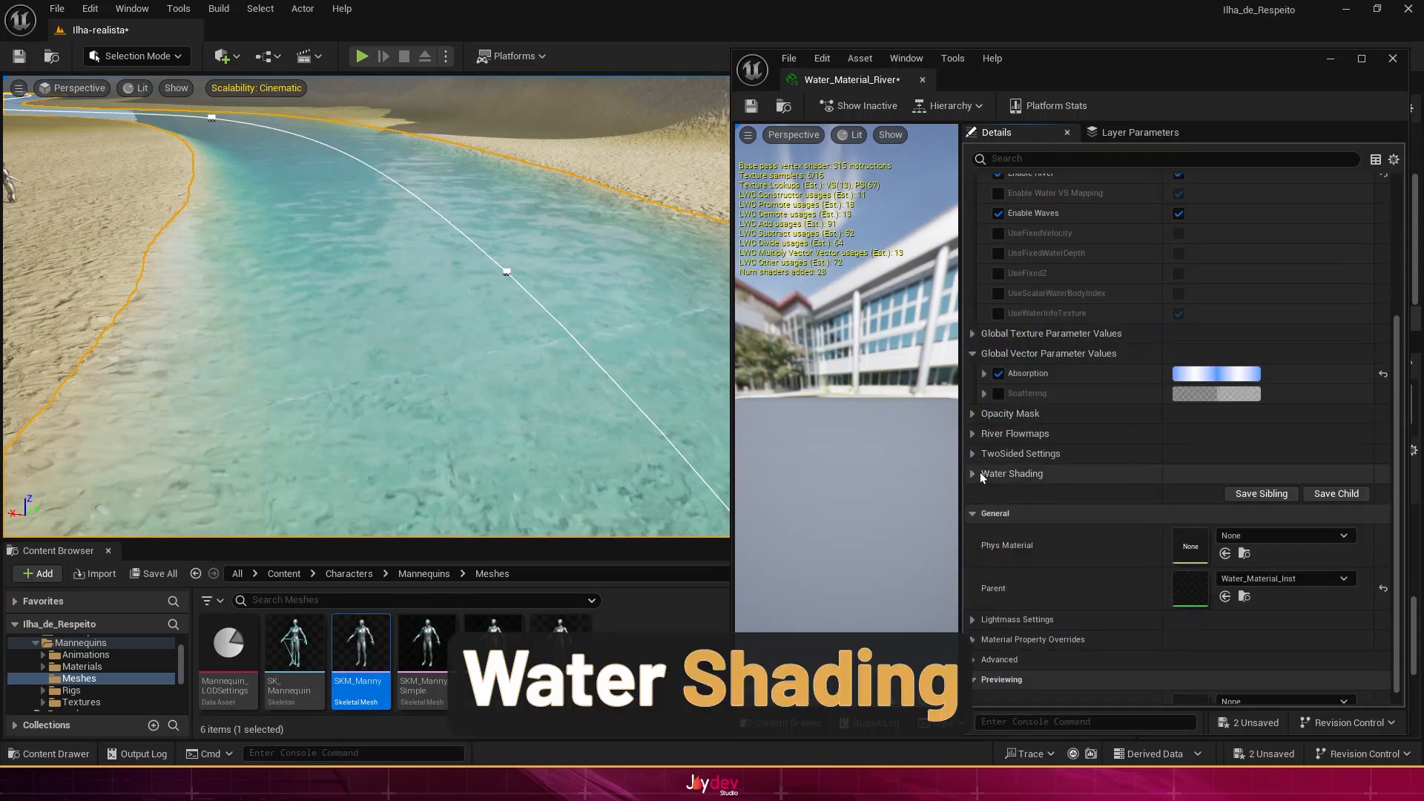
pyautogui.click(973, 474)
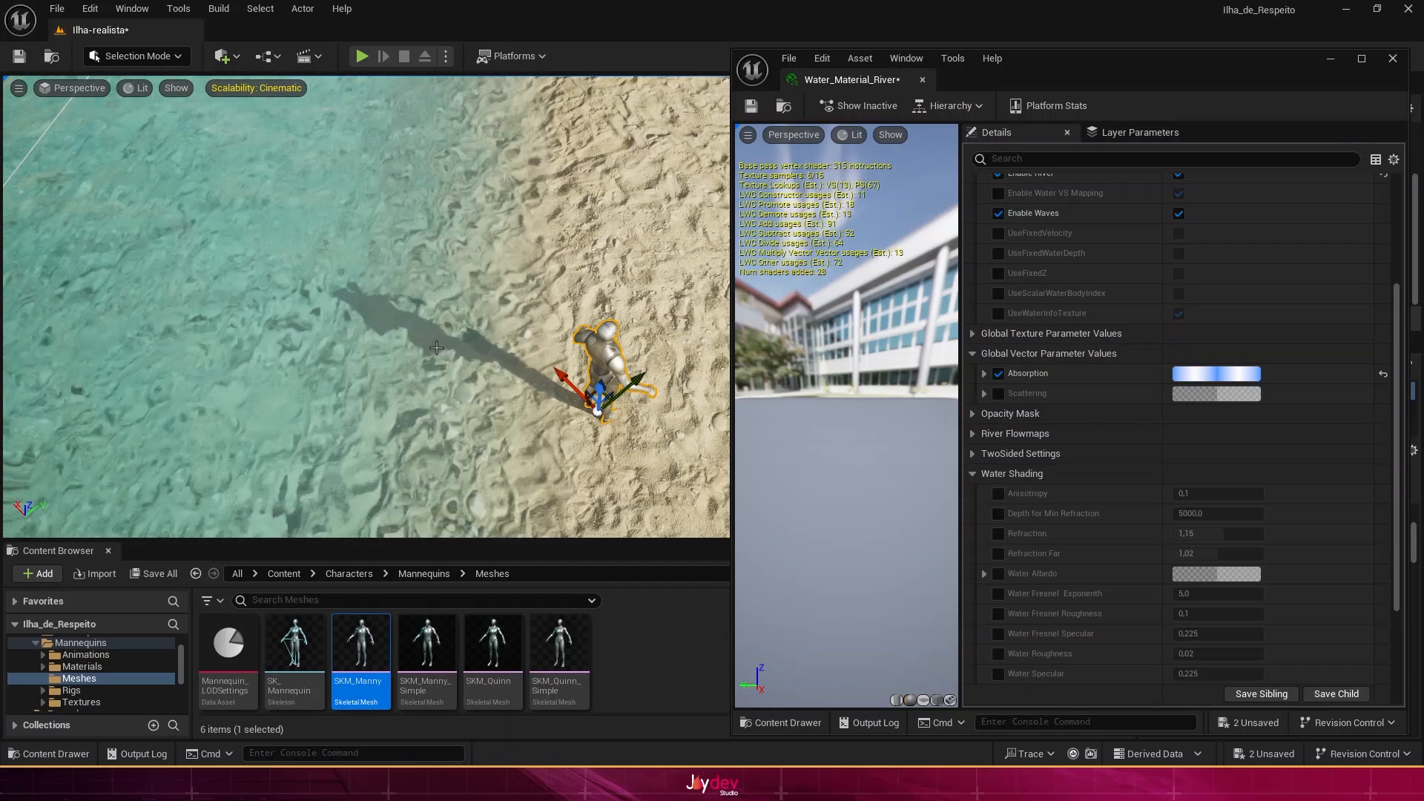
pyautogui.scroll(2, 440, 350)
pyautogui.scroll(3, 440, 350)
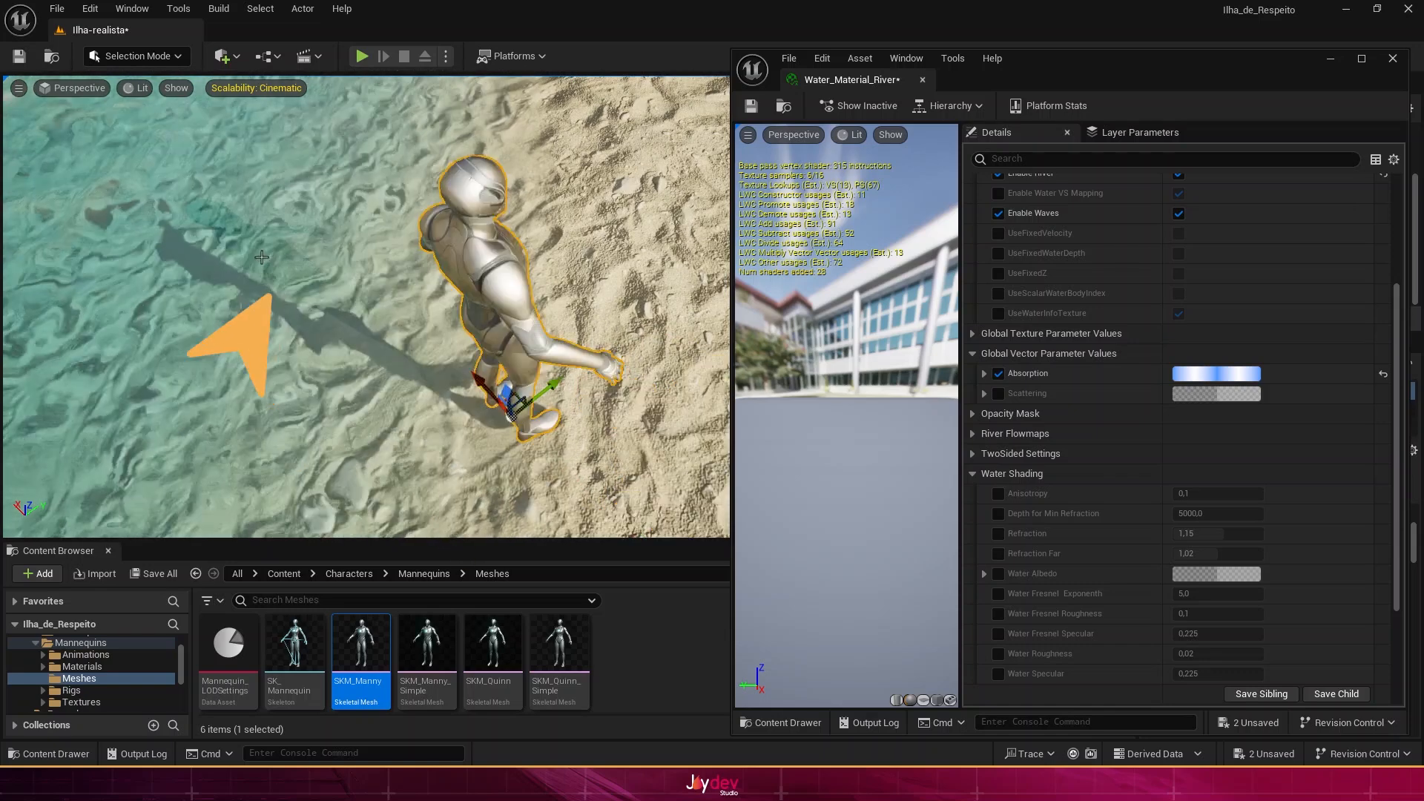
pyautogui.click(997, 495)
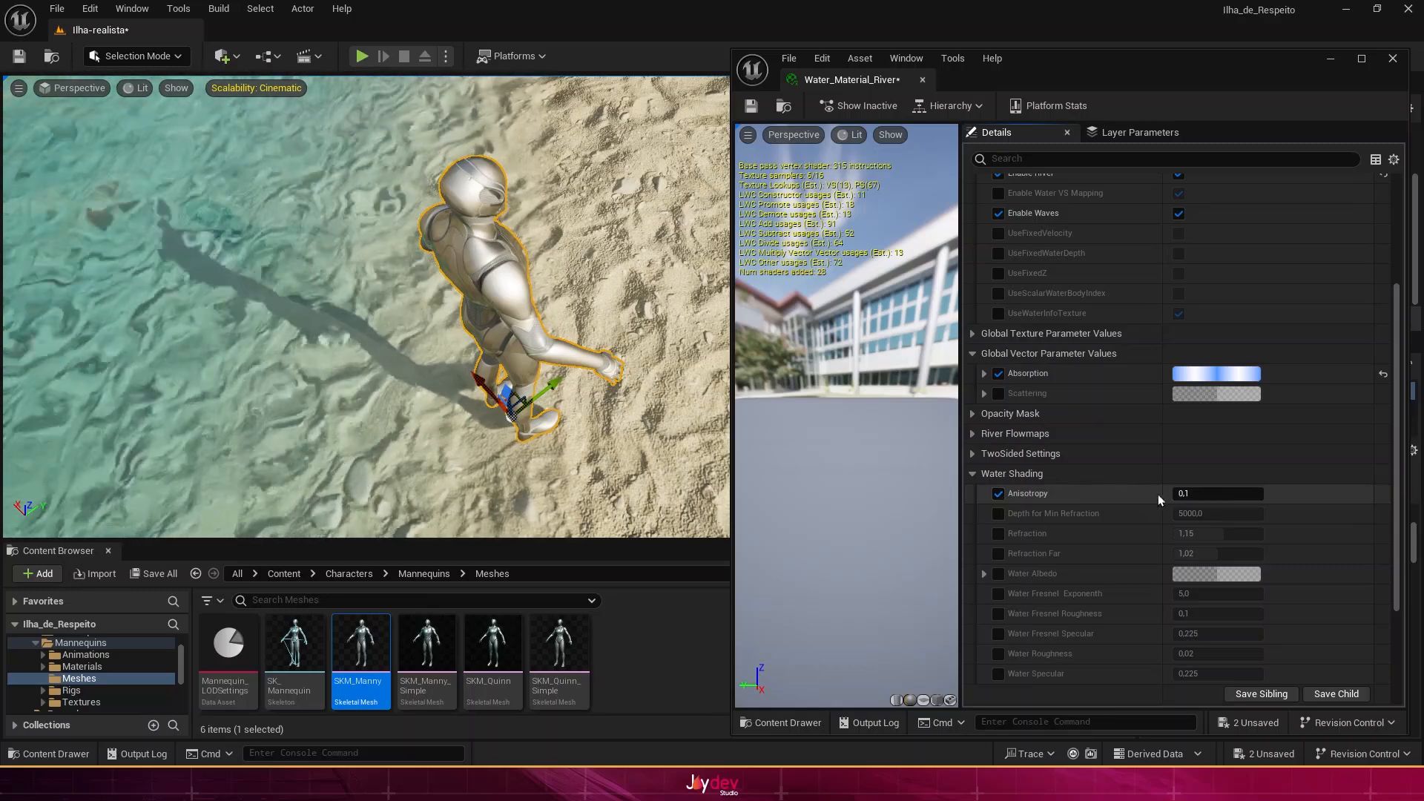
pyautogui.click(1186, 493)
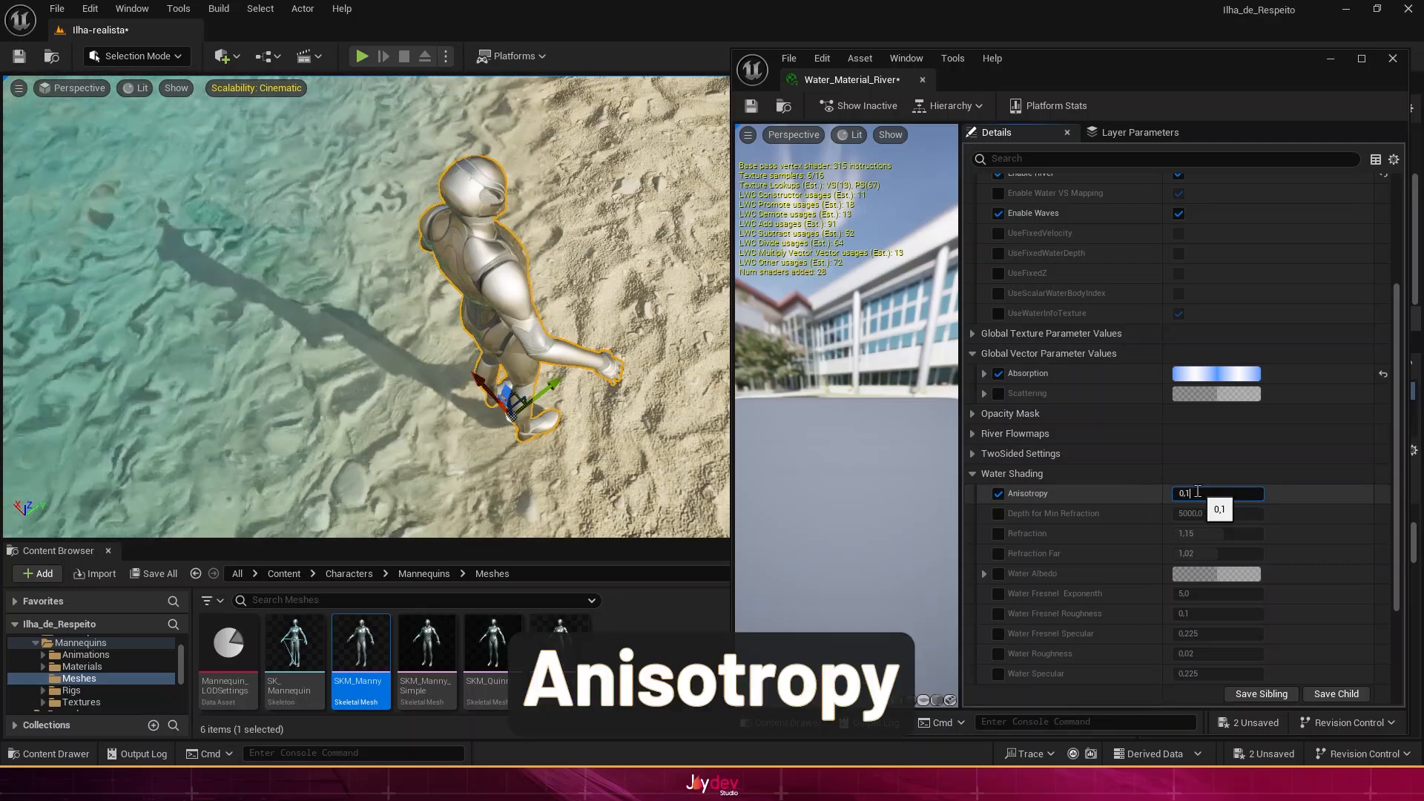
pyautogui.write('0,9')
pyautogui.press('Return')
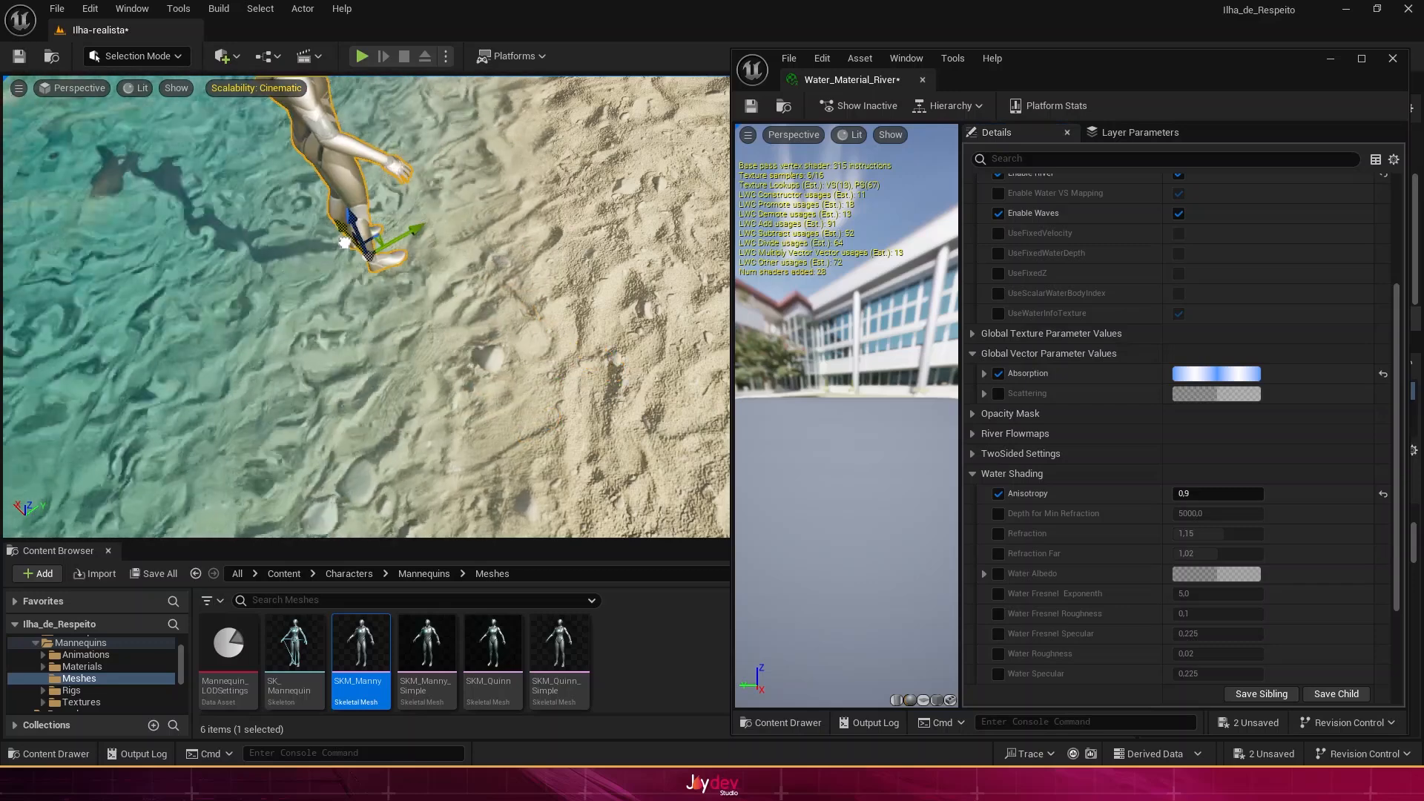
# Step: Save and close the Water_Material_River editor and inspect the river around the mannequin in the level
pyautogui.moveTo(344, 243); pyautogui.dragTo(342, 368)
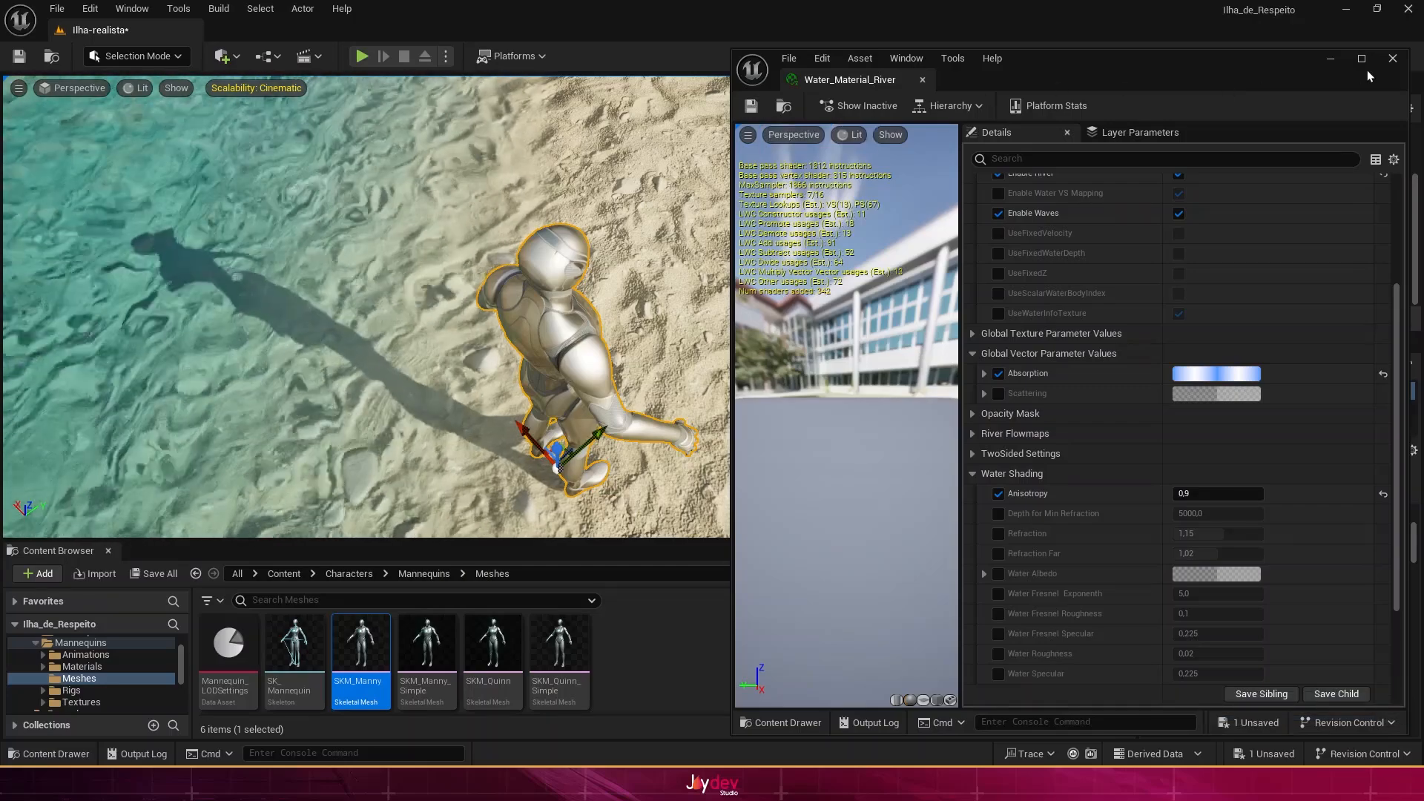
pyautogui.click(1392, 58)
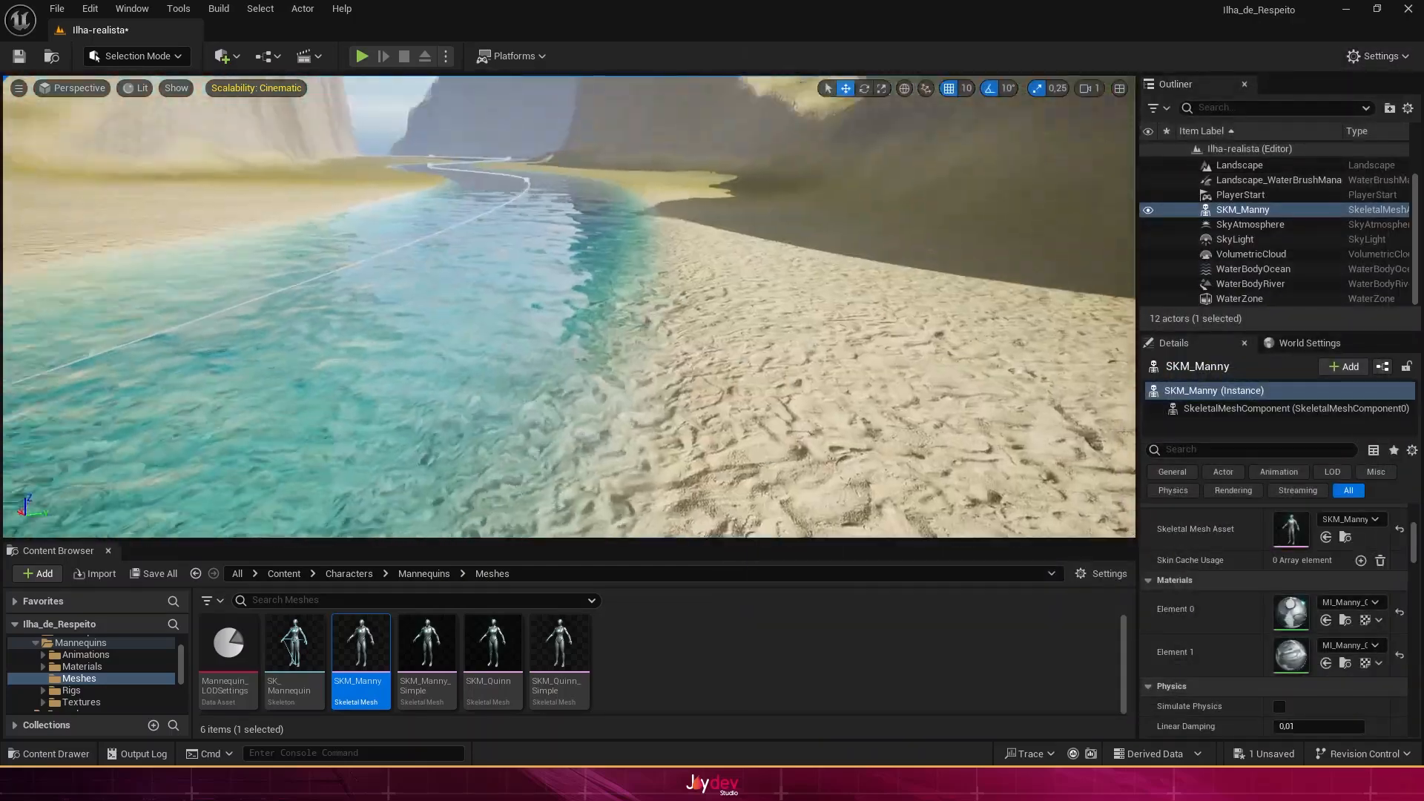
pyautogui.moveTo(568, 307); pyautogui.dragTo(304, 307, button='right')
pyautogui.moveTo(273, 260); pyautogui.dragTo(520, 371, button='right')
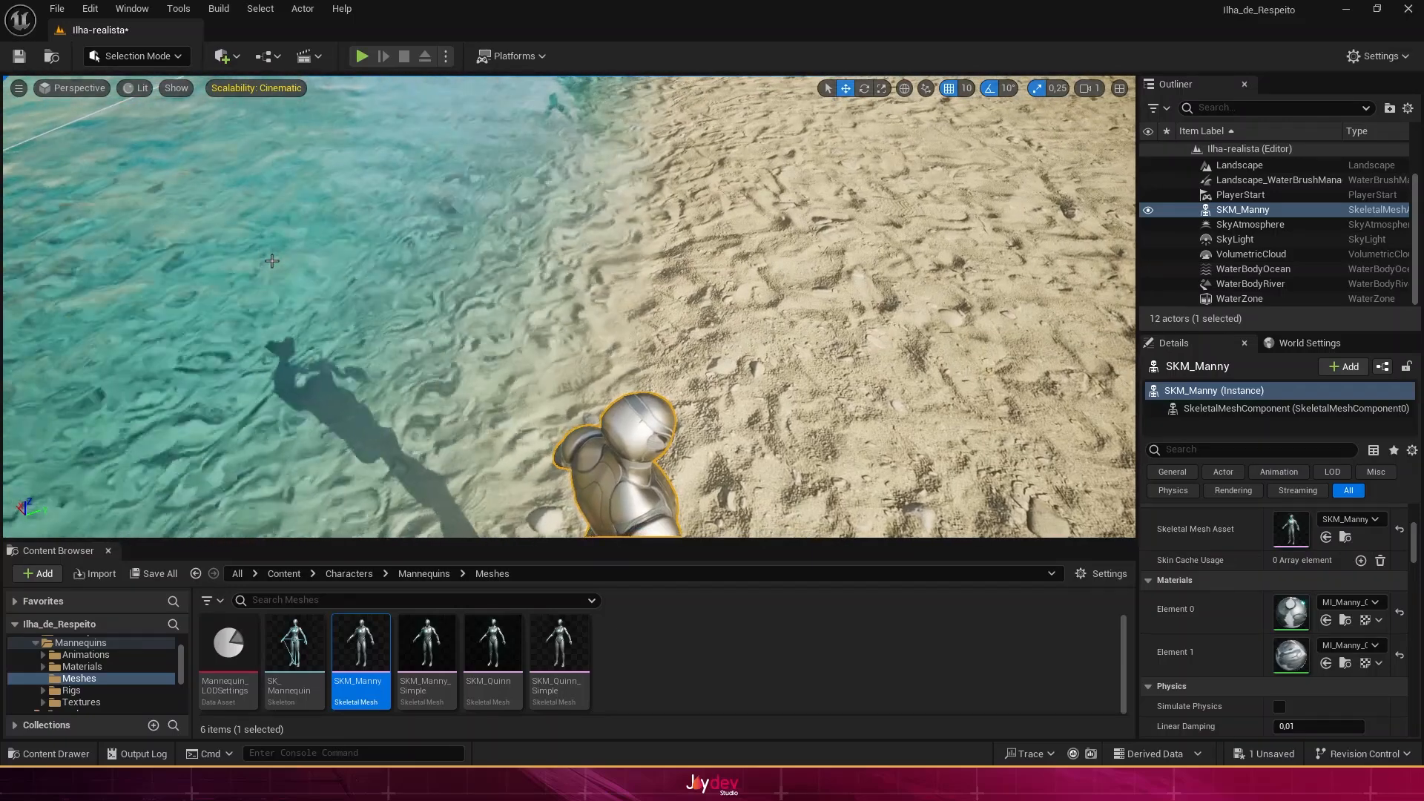
pyautogui.moveTo(272, 261); pyautogui.dragTo(898, 289, button='right')
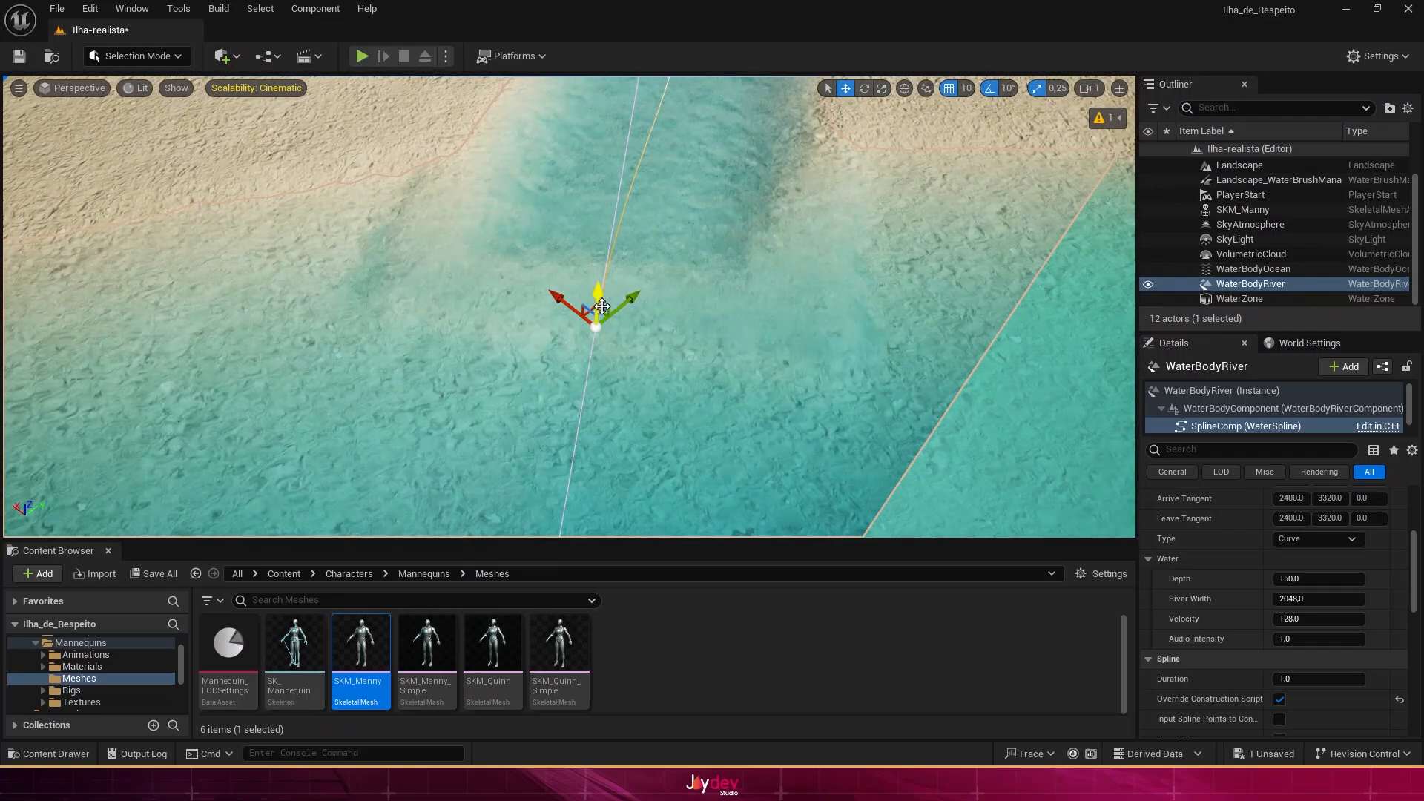
# Step: Select the WaterBodyRiver spline point near the ocean and set its Water Depth to 450
pyautogui.moveTo(595, 326); pyautogui.dragTo(705, 334, button='right')
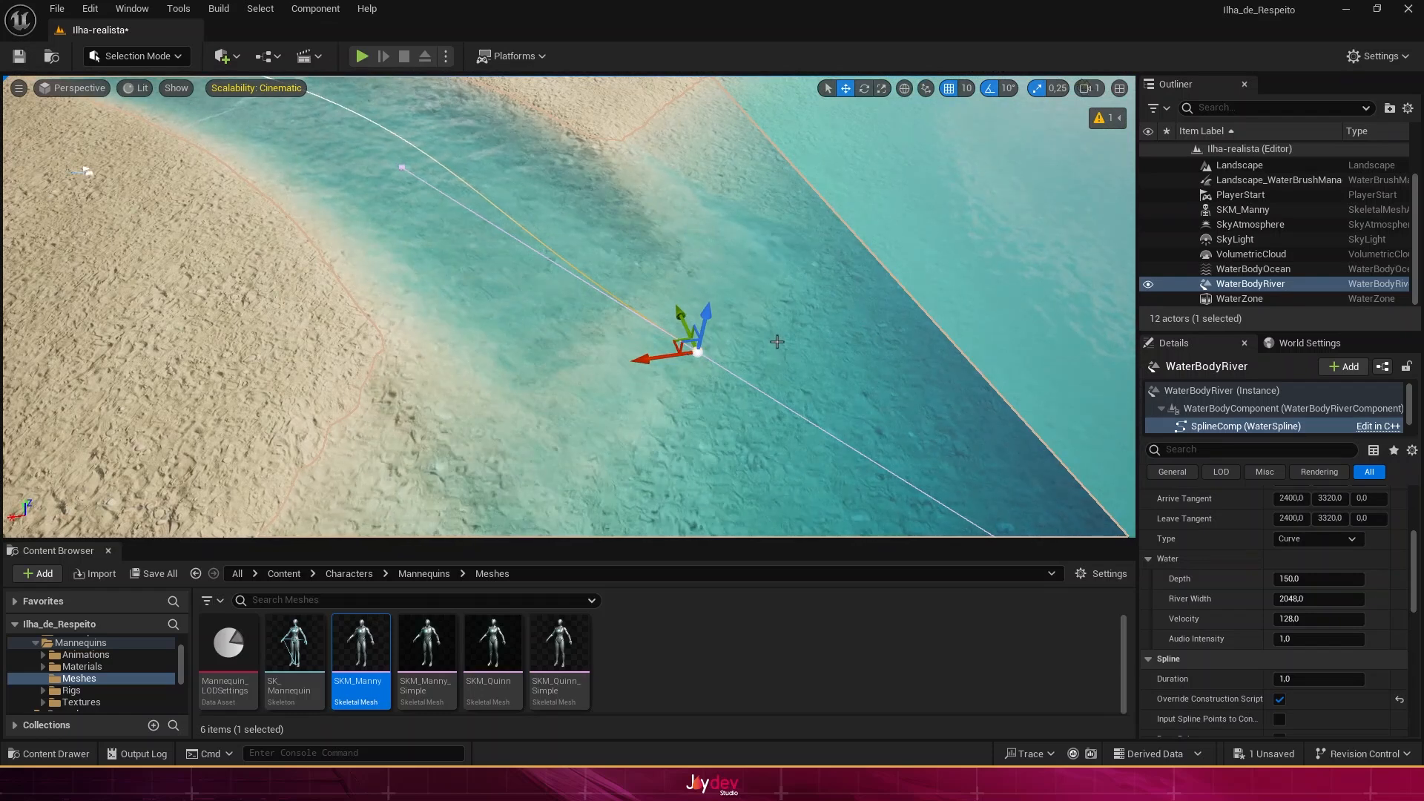
pyautogui.click(1233, 425)
pyautogui.click(697, 353)
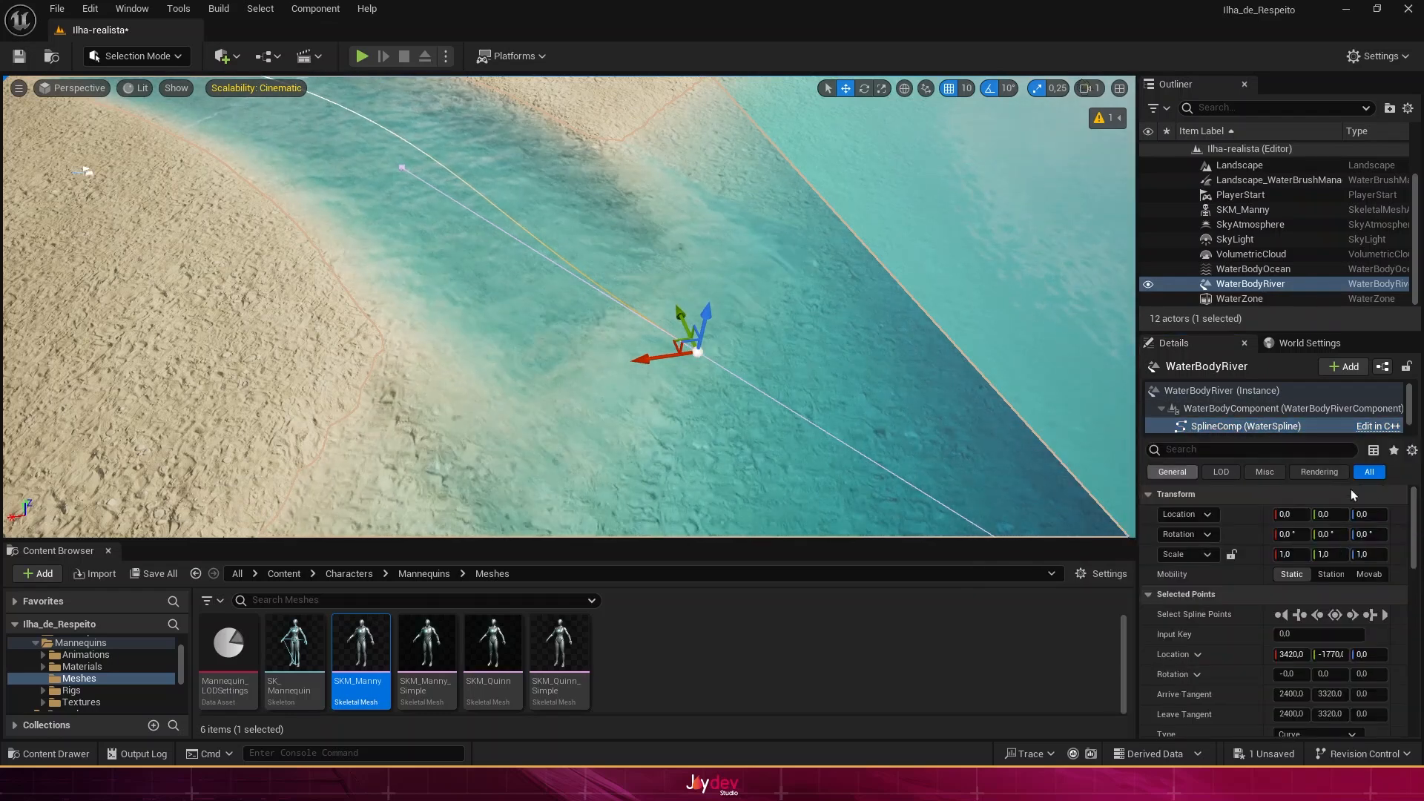
pyautogui.scroll(-2, 1267, 593)
pyautogui.scroll(-2, 1266, 592)
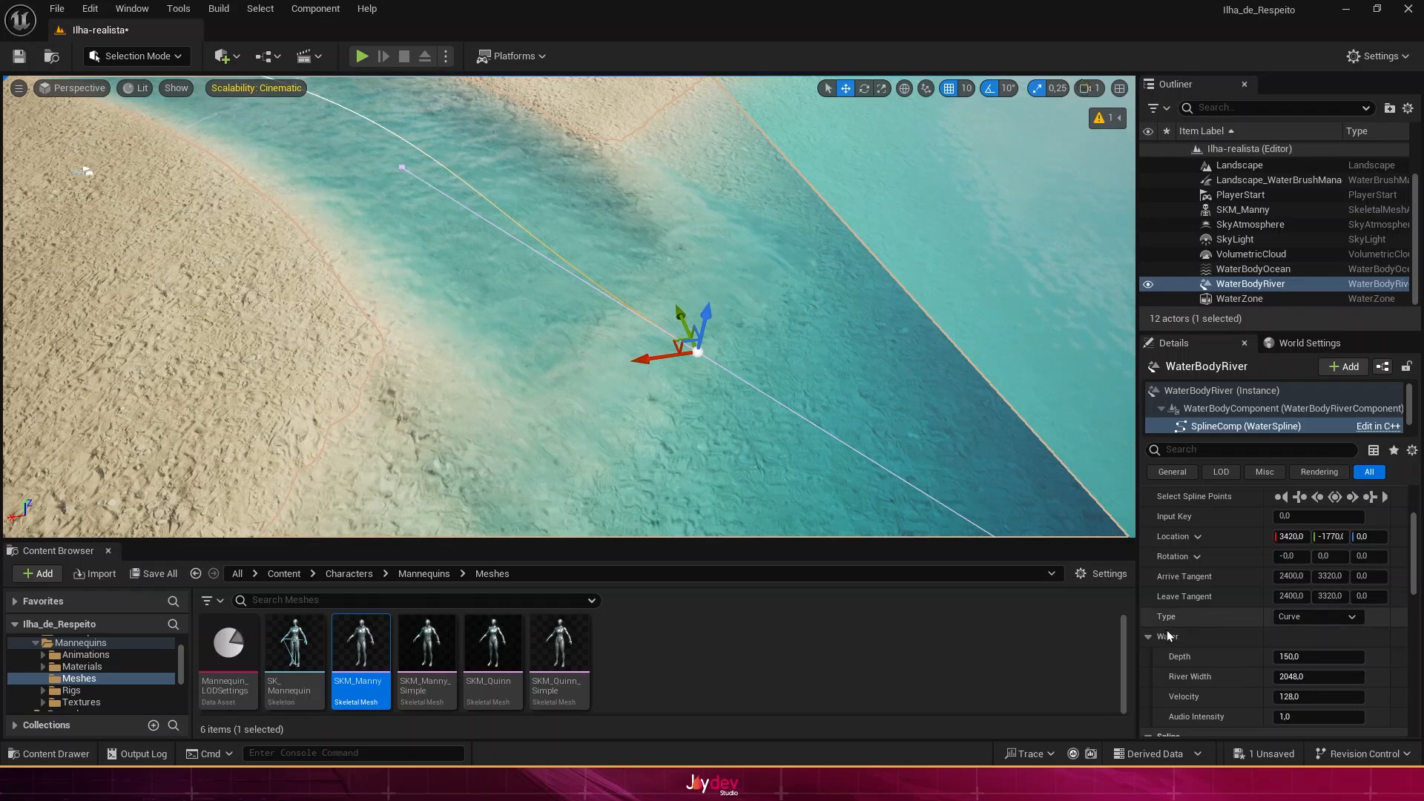
pyautogui.click(1175, 637)
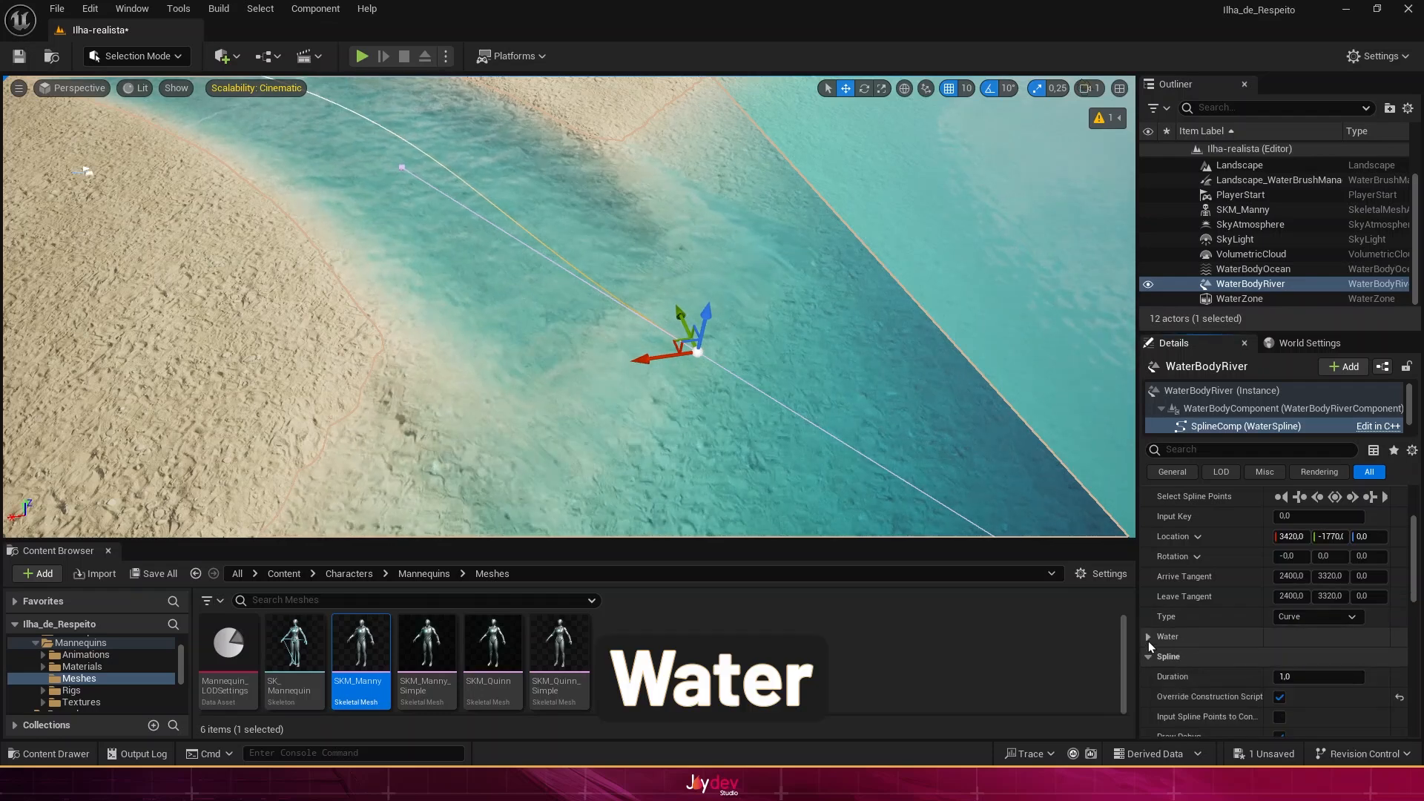
pyautogui.click(1148, 638)
pyautogui.scroll(-2, 1201, 645)
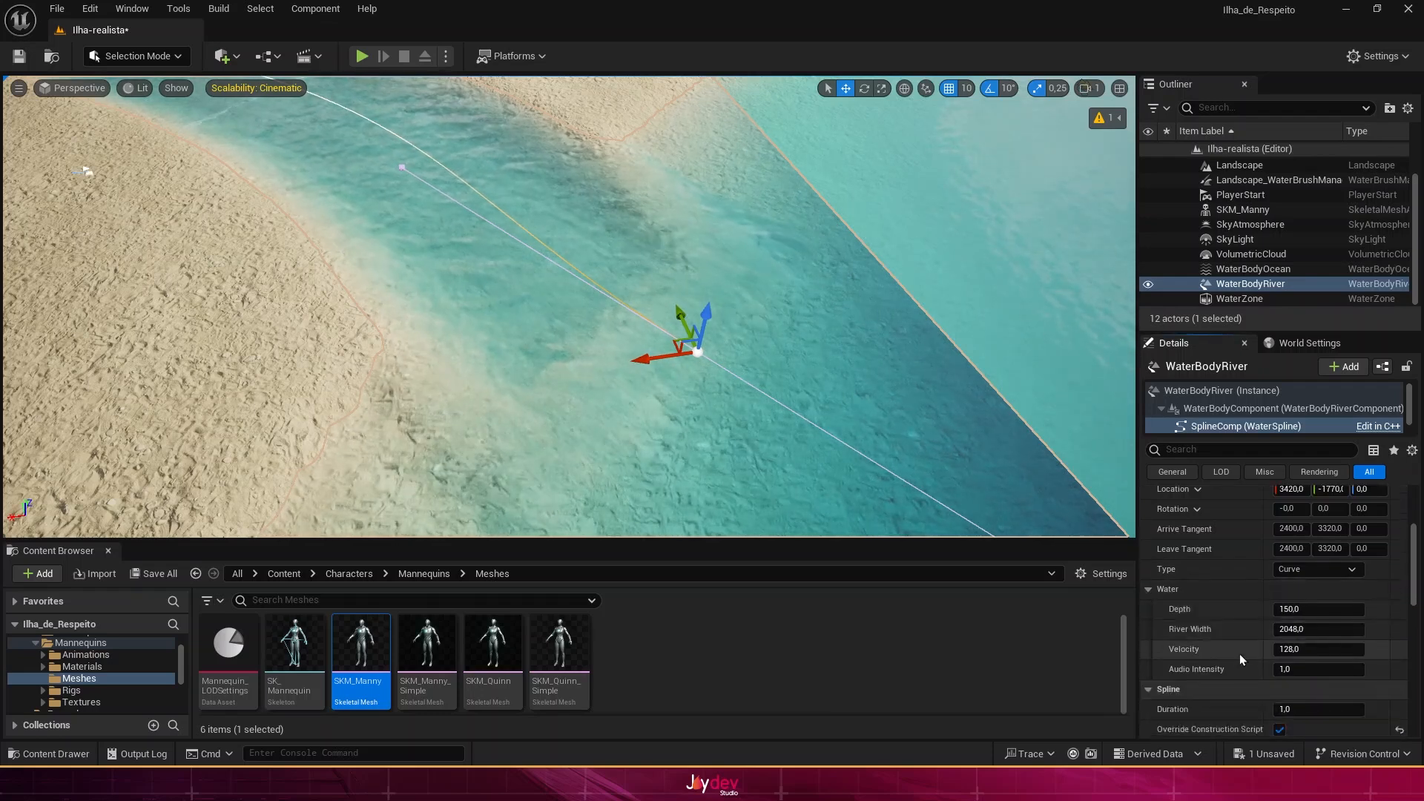
pyautogui.click(1289, 609)
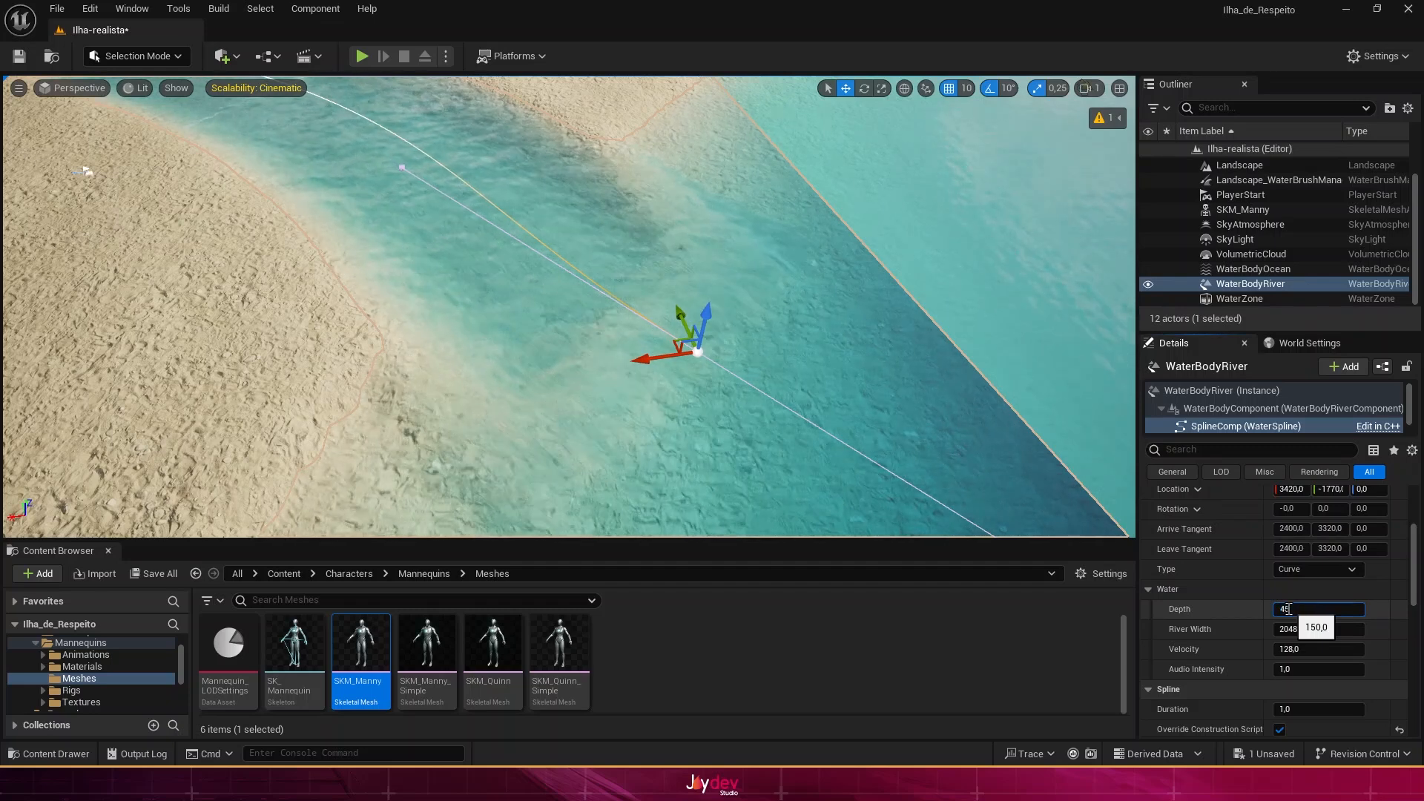
pyautogui.write('450')
pyautogui.press('Return')
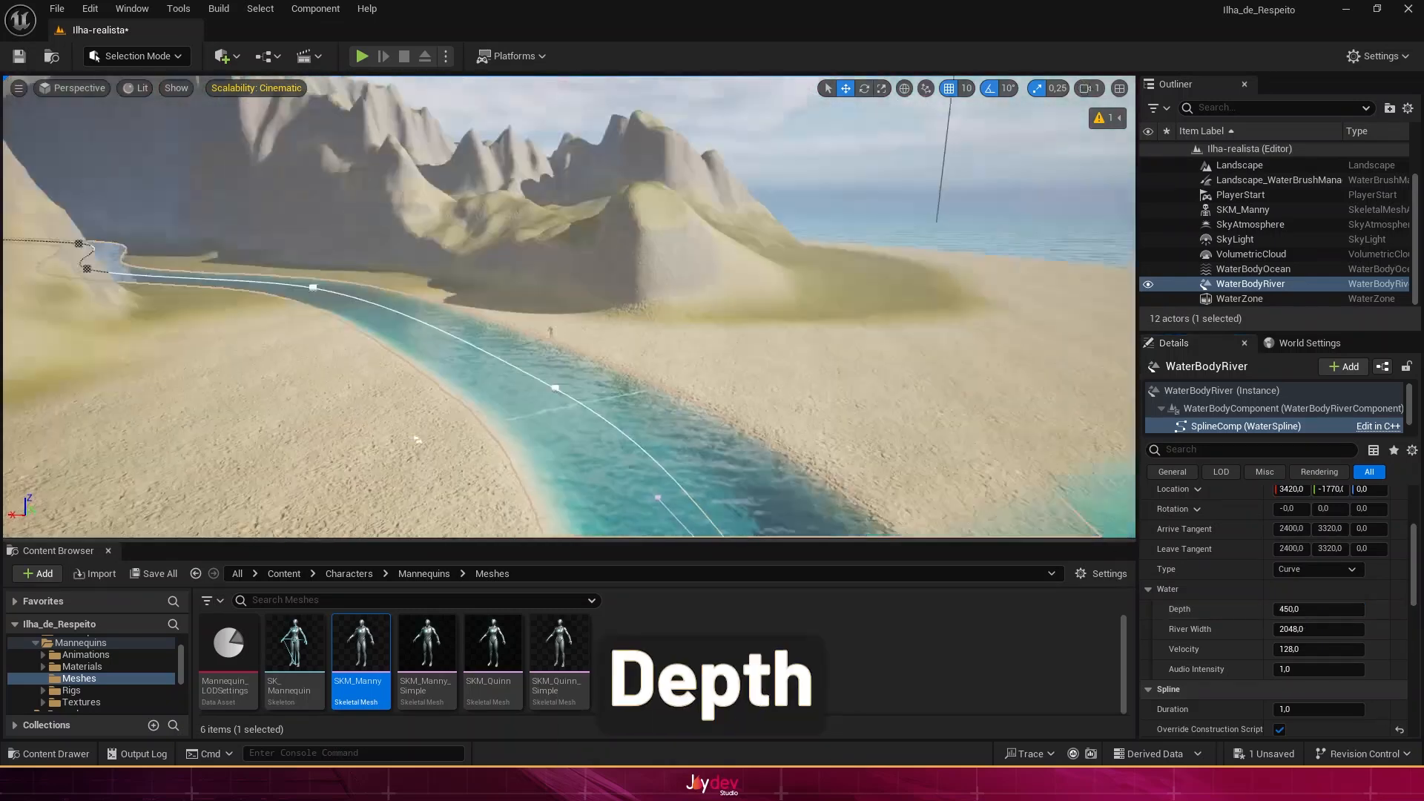
# Step: Select all spline points of WaterBodyRiver and set their Depth to 200
pyautogui.moveTo(568, 306); pyautogui.dragTo(386, 405, button='right')
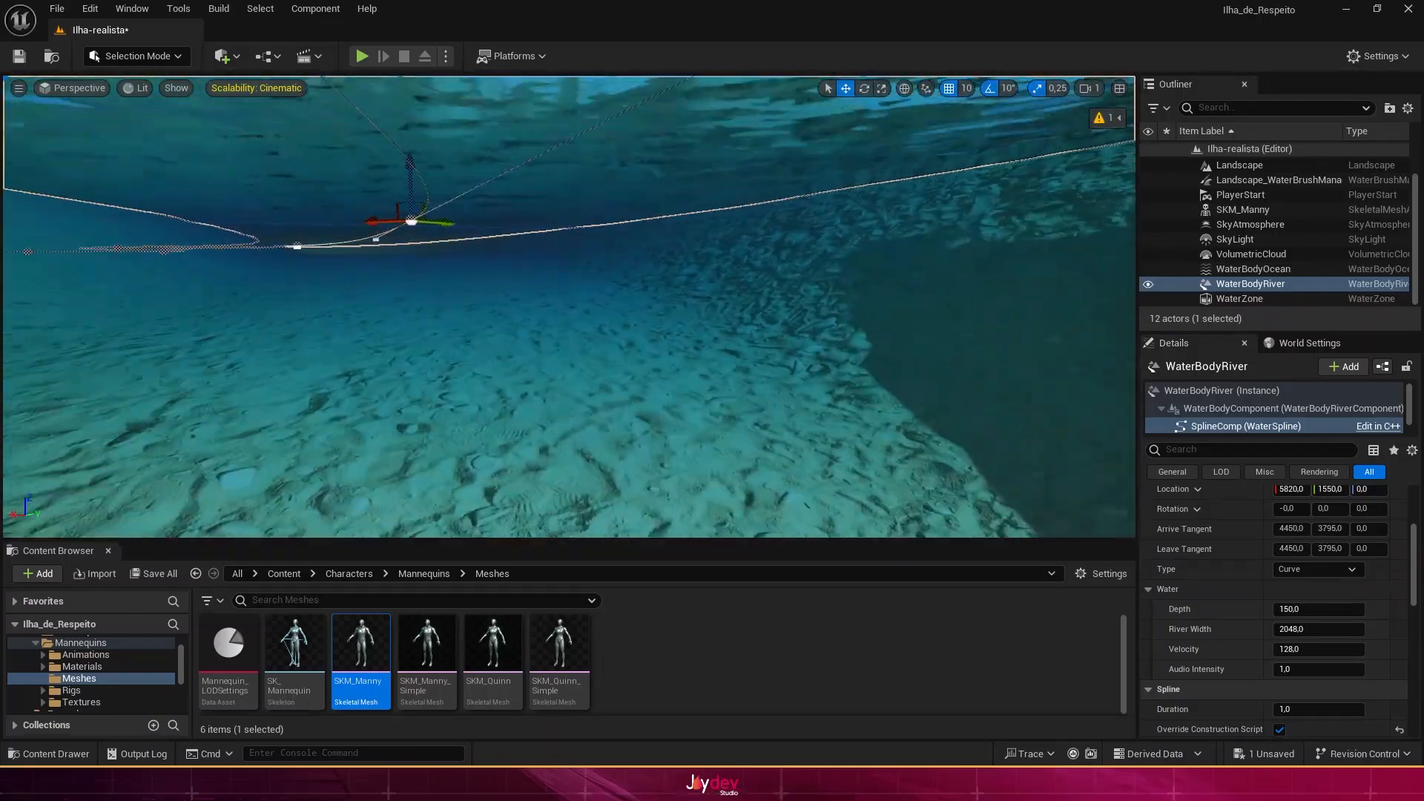
pyautogui.moveTo(568, 306); pyautogui.dragTo(512, 412, button='right')
pyautogui.moveTo(878, 445)
pyautogui.mouseDown(button='right')
pyautogui.moveTo(660, 445)
pyautogui.moveTo(801, 475)
pyautogui.moveTo(879, 445)
pyautogui.mouseUp(button='right')
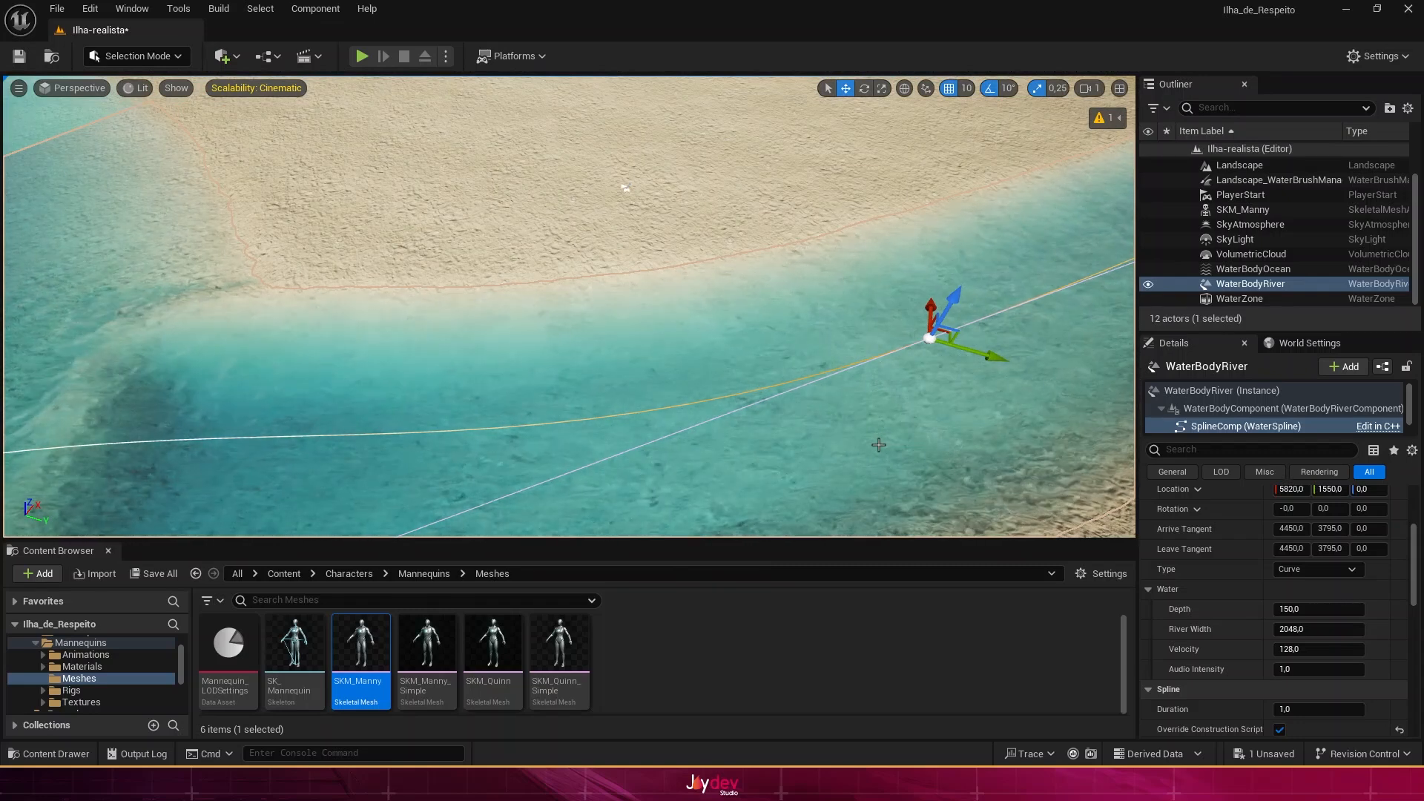
pyautogui.moveTo(878, 445); pyautogui.dragTo(753, 318, button='right')
pyautogui.rightClick(754, 317)
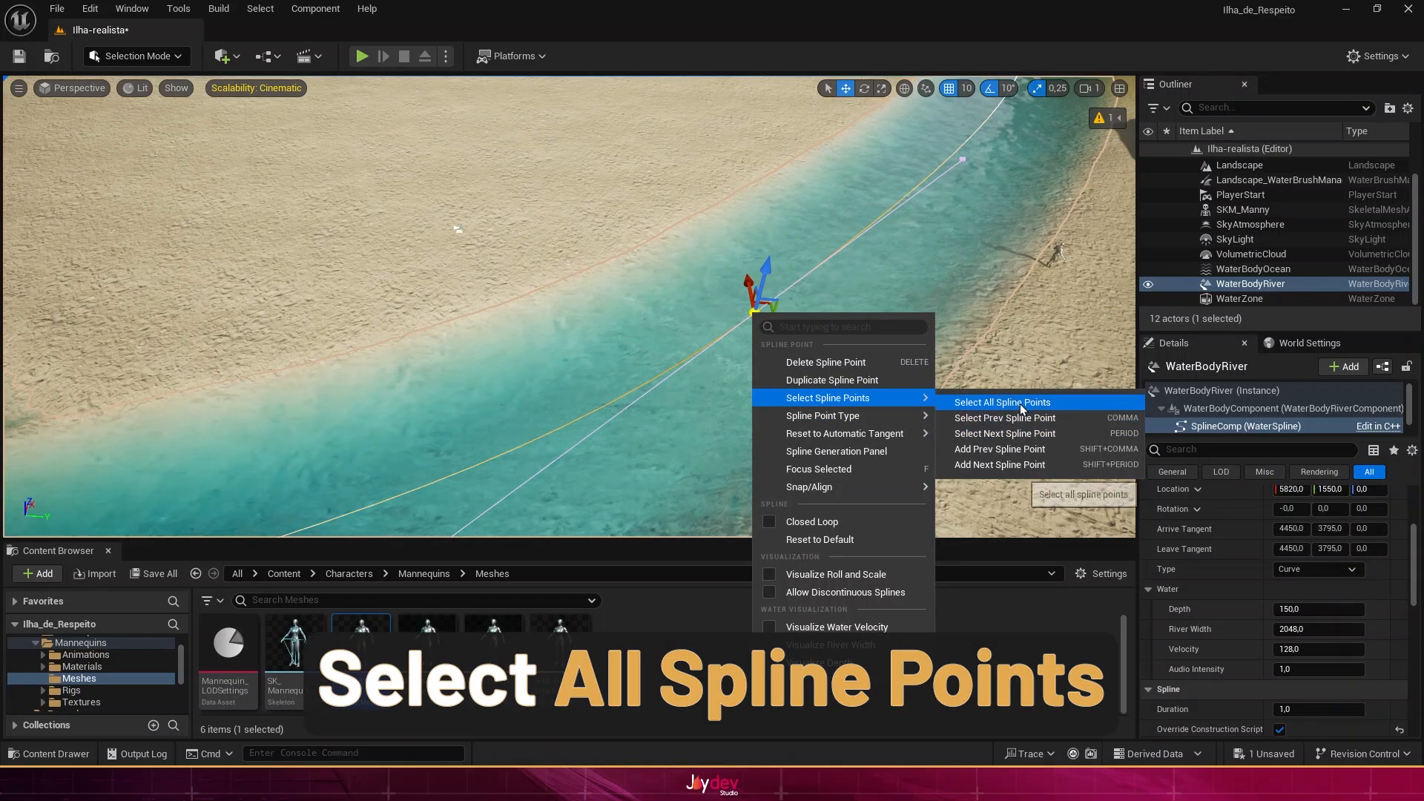
pyautogui.click(1021, 405)
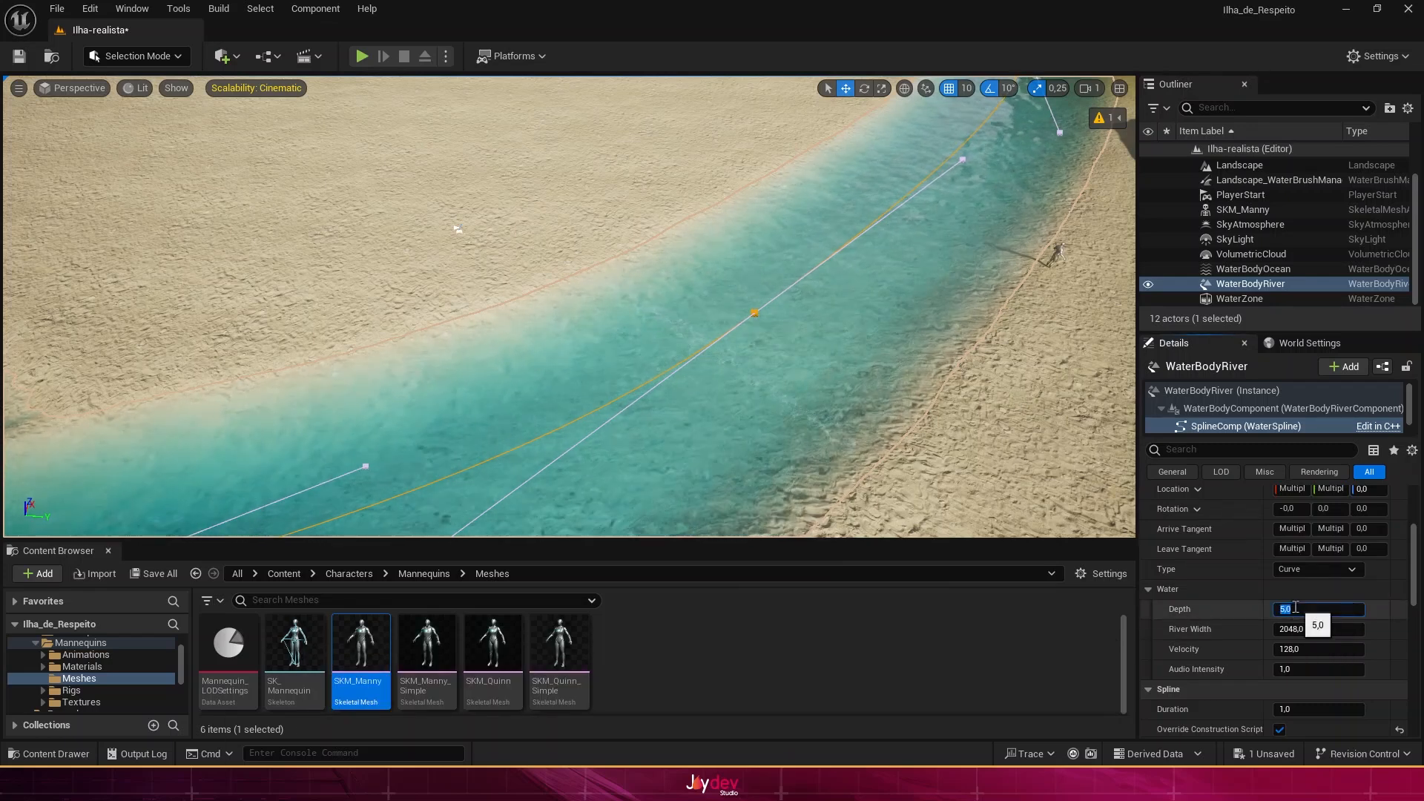
pyautogui.press('Return')
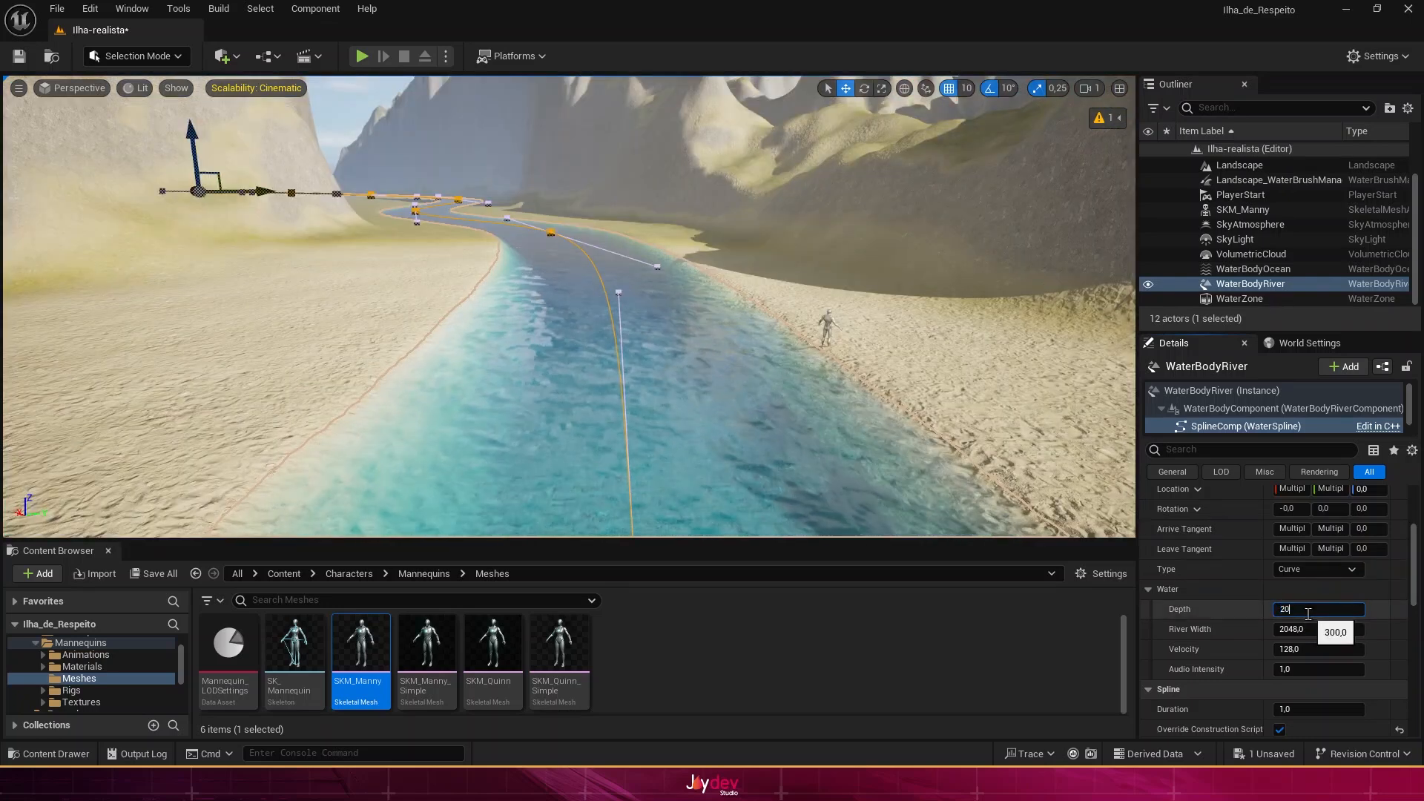
pyautogui.write('200')
pyautogui.press('Return')
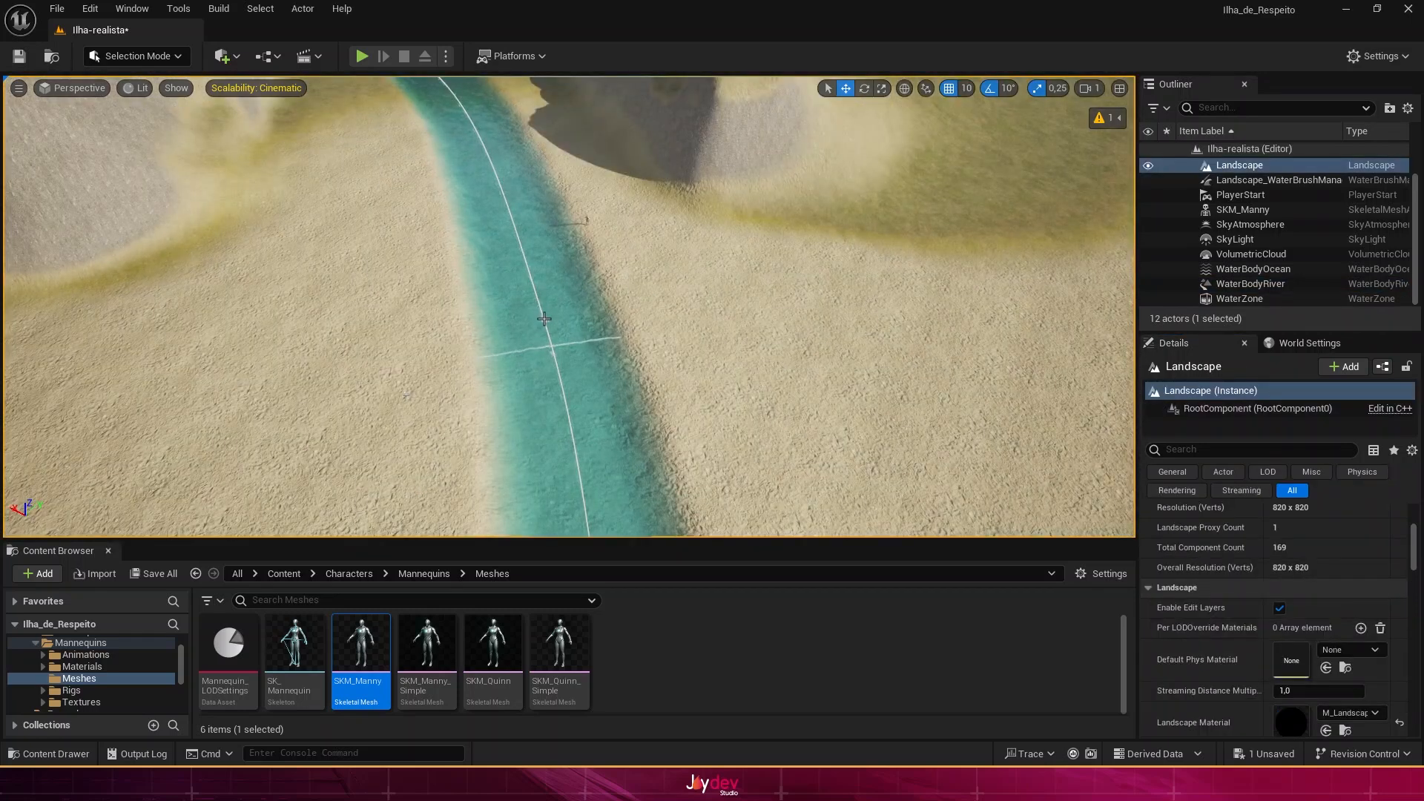
# Step: Select the single river spline point just upstream of the mouth and widen it, trying River Width 3048 before setting 5048
pyautogui.click(543, 319)
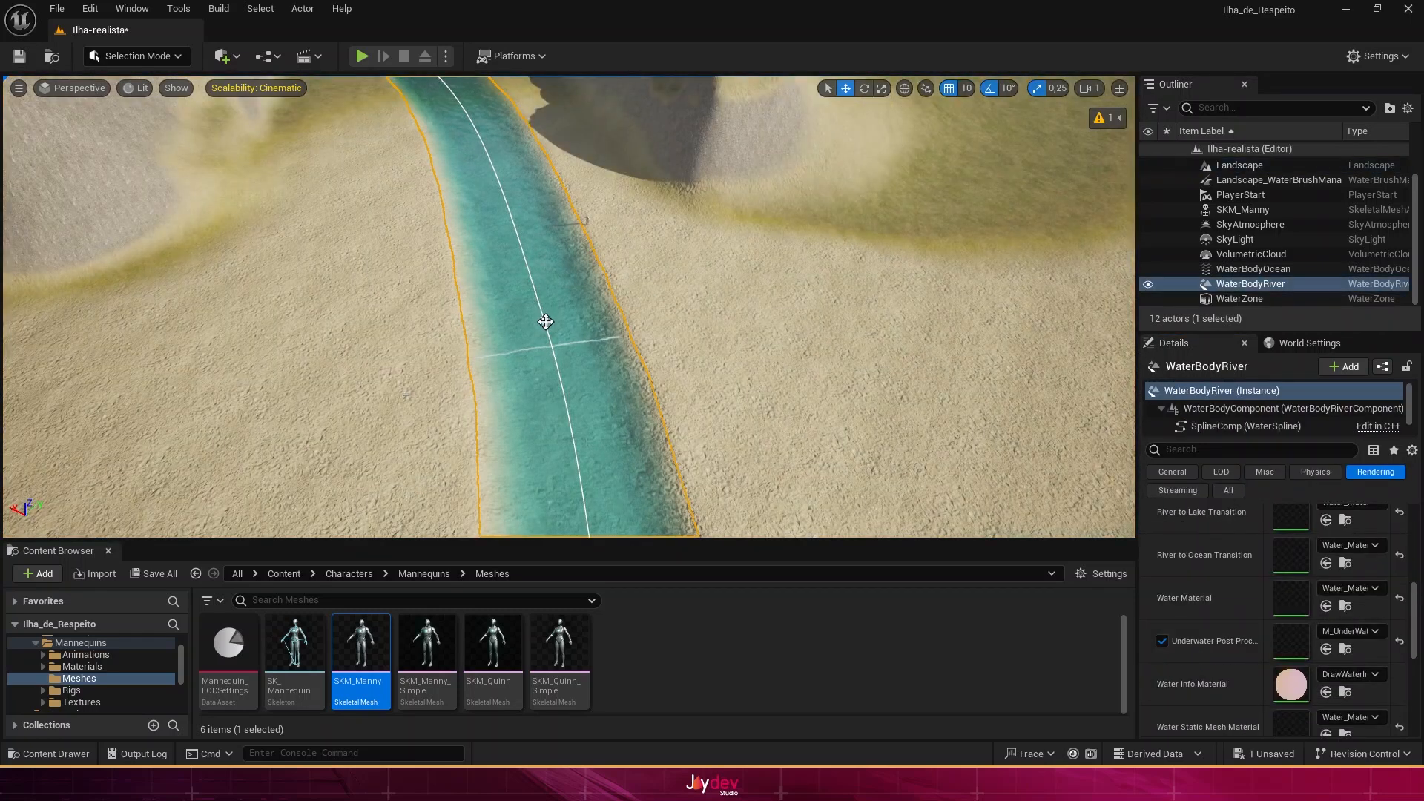
pyautogui.click(545, 321)
pyautogui.click(543, 321)
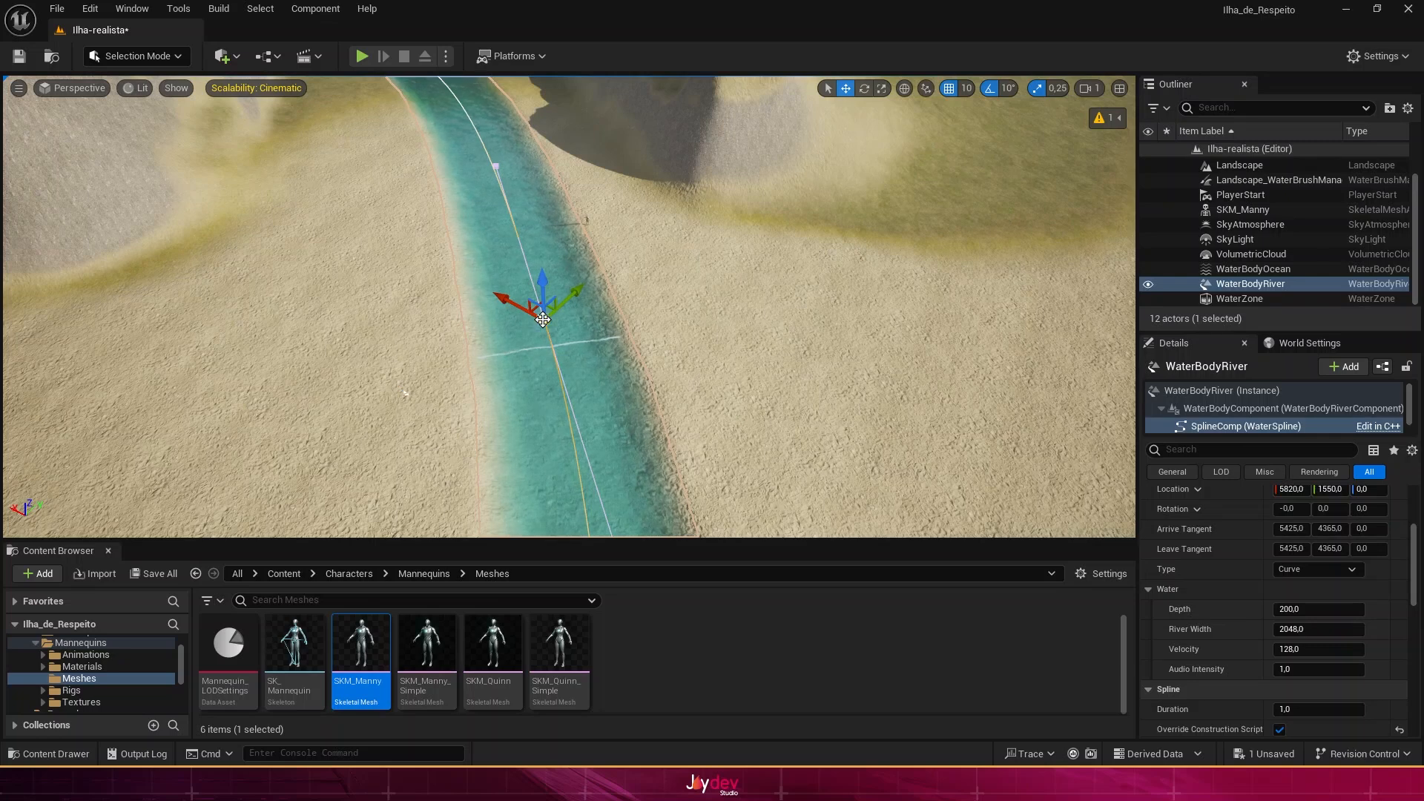
pyautogui.click(1289, 629)
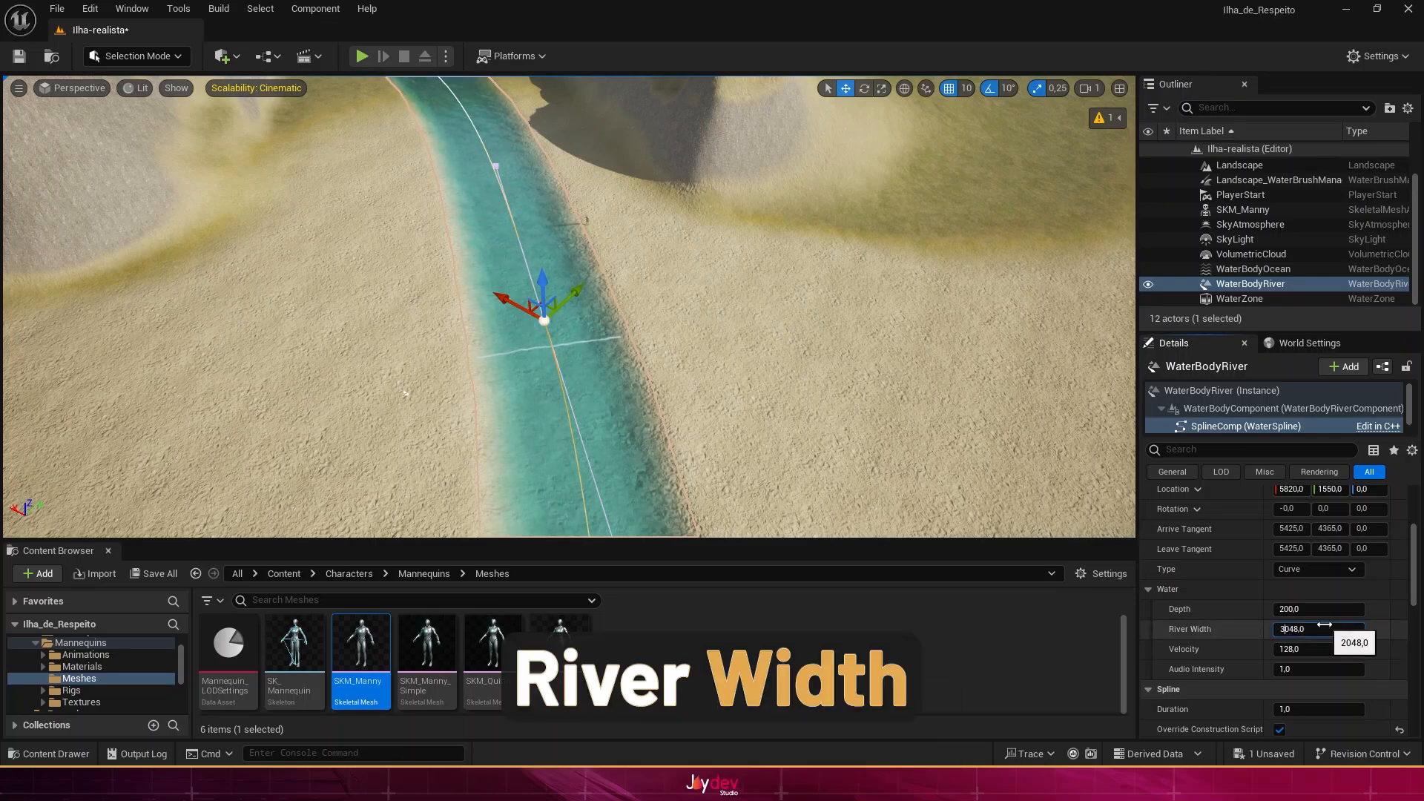
pyautogui.write('3048')
pyautogui.press('Return')
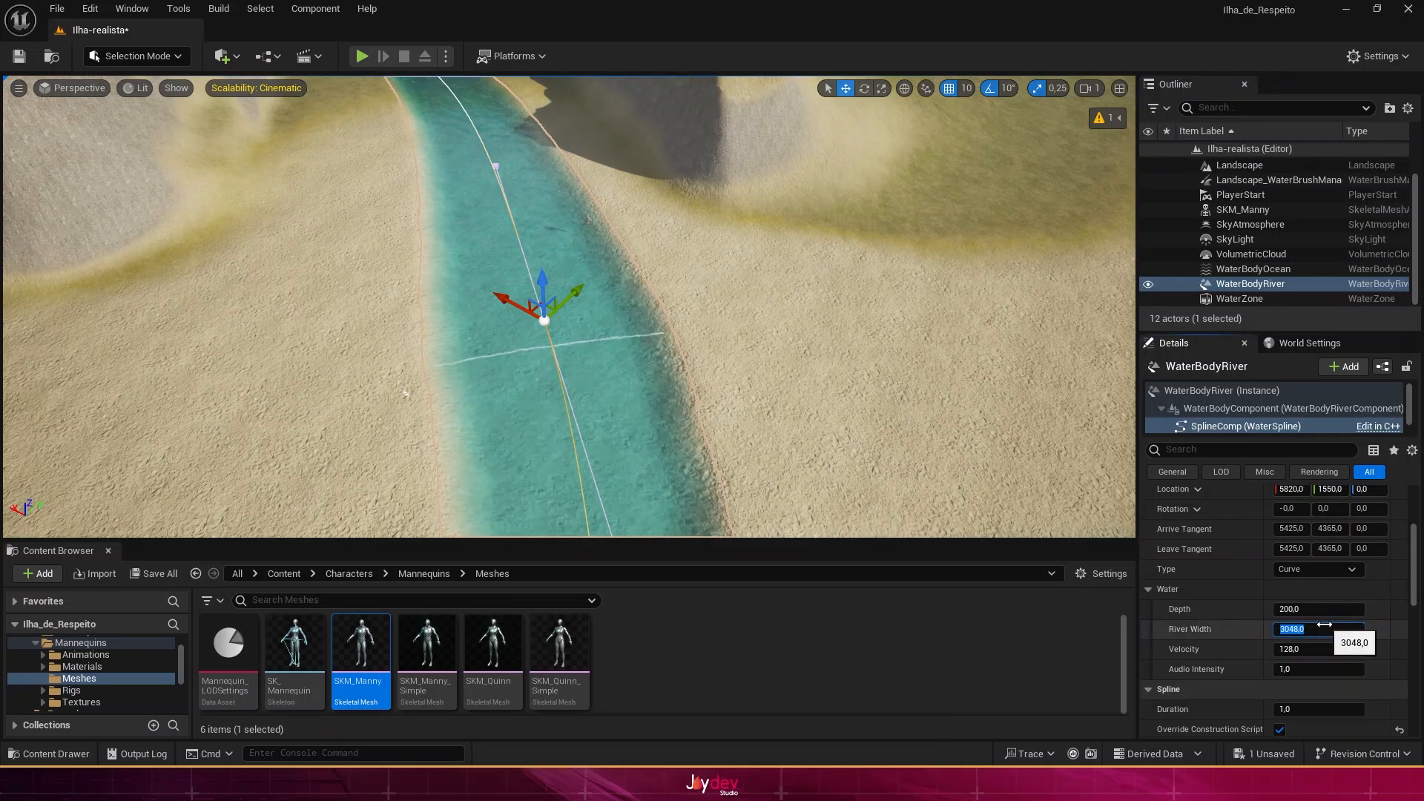
pyautogui.click(1281, 631)
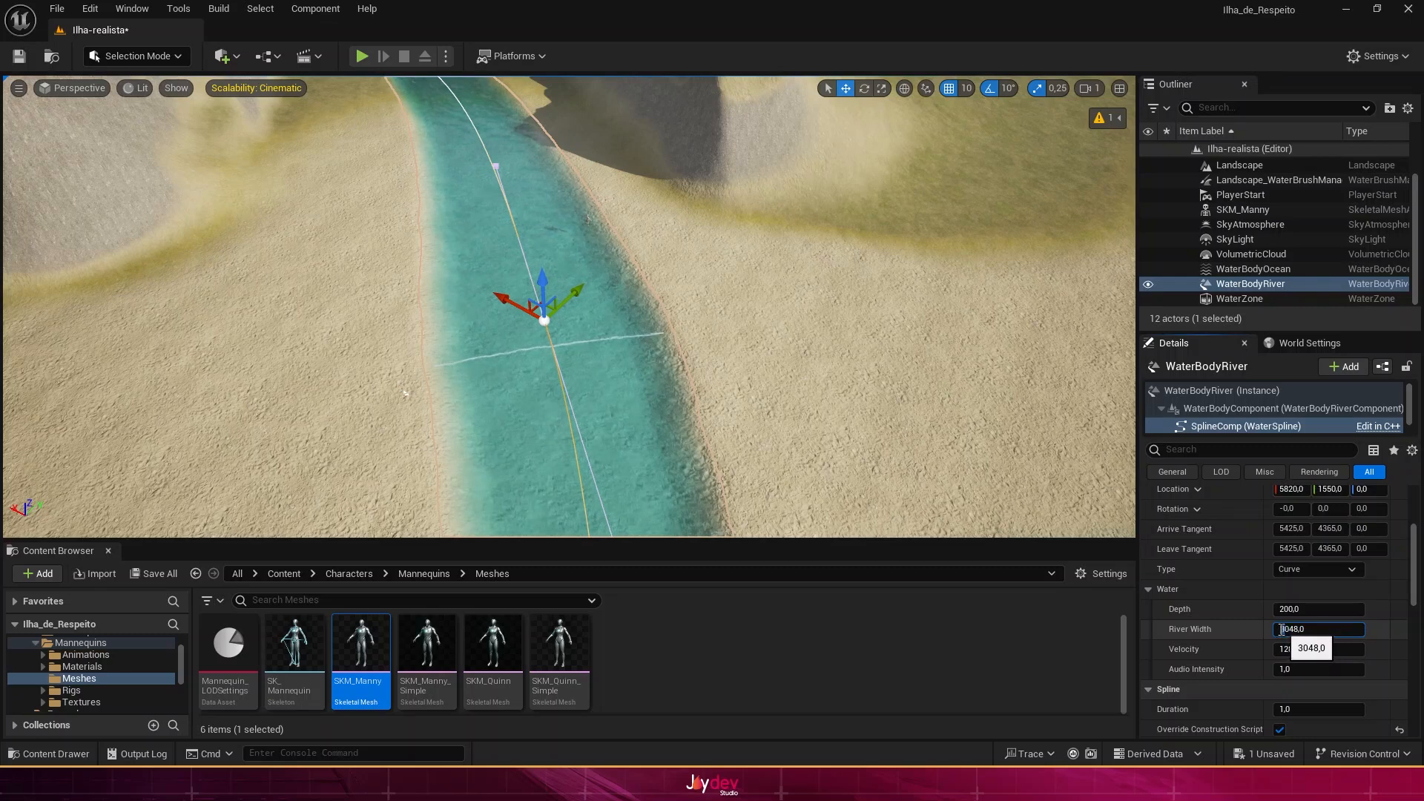
pyautogui.press('Return')
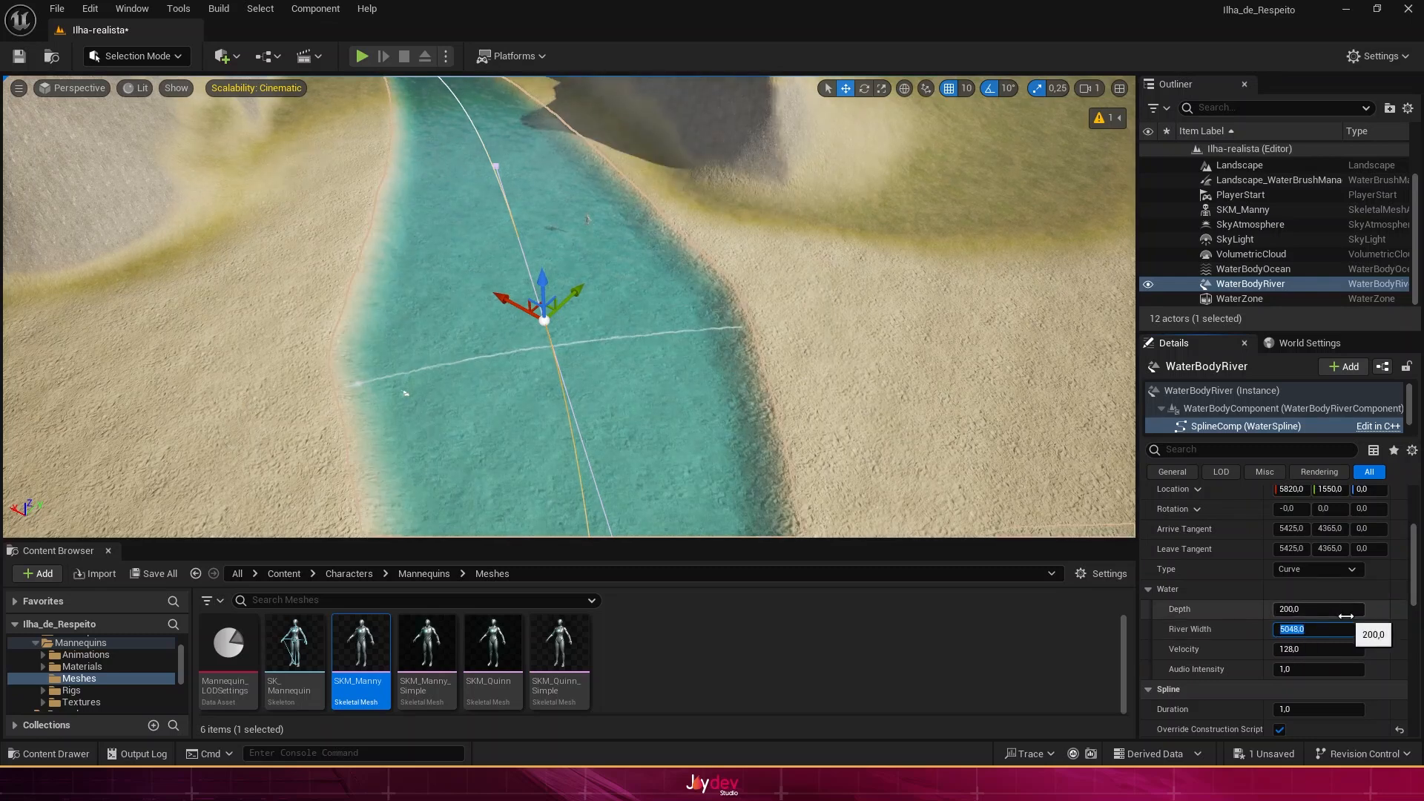
# Step: Adjust River Width at further spline points, using 3048 at the ocean mouth and 10048 at the far end
pyautogui.moveTo(775, 393); pyautogui.dragTo(723, 319, button='right')
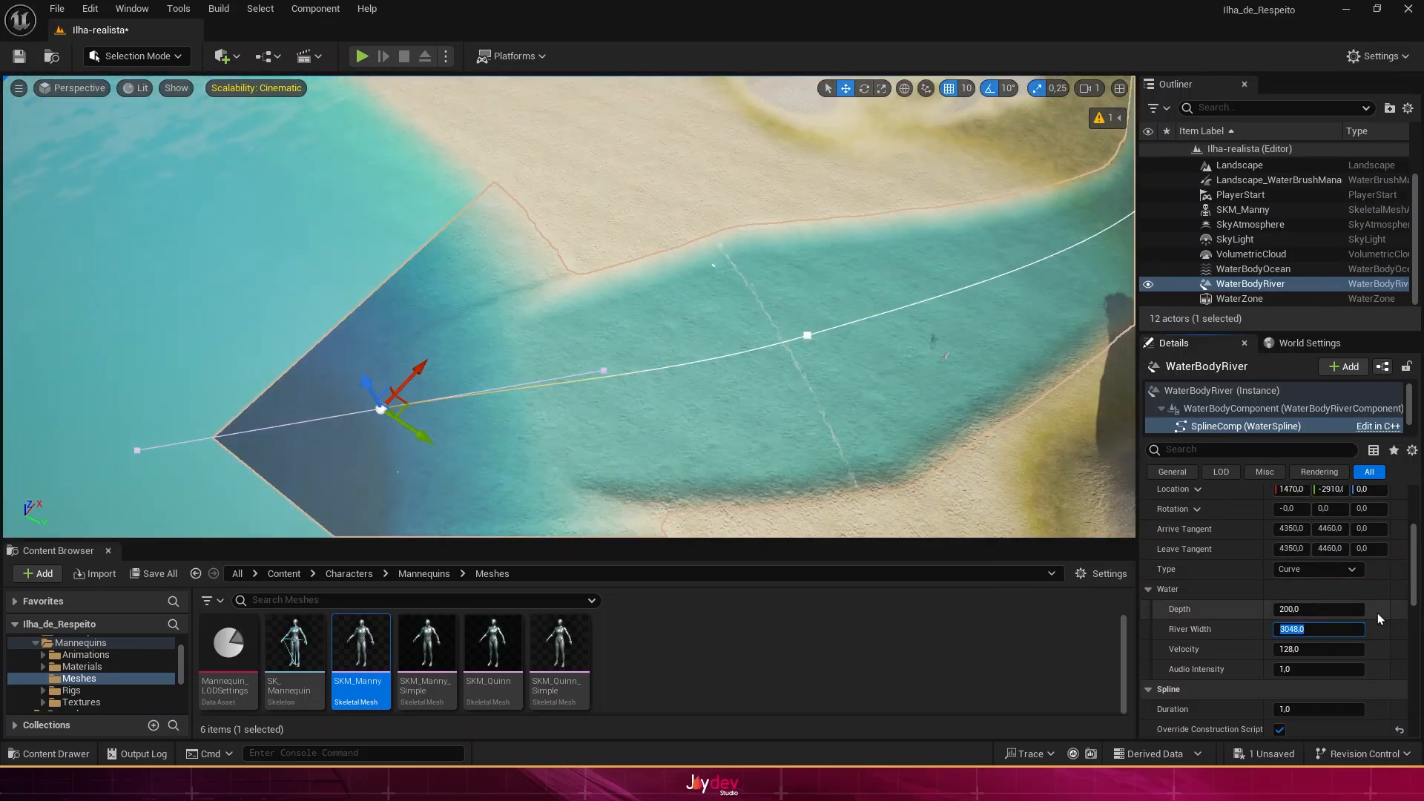
pyautogui.click(1285, 631)
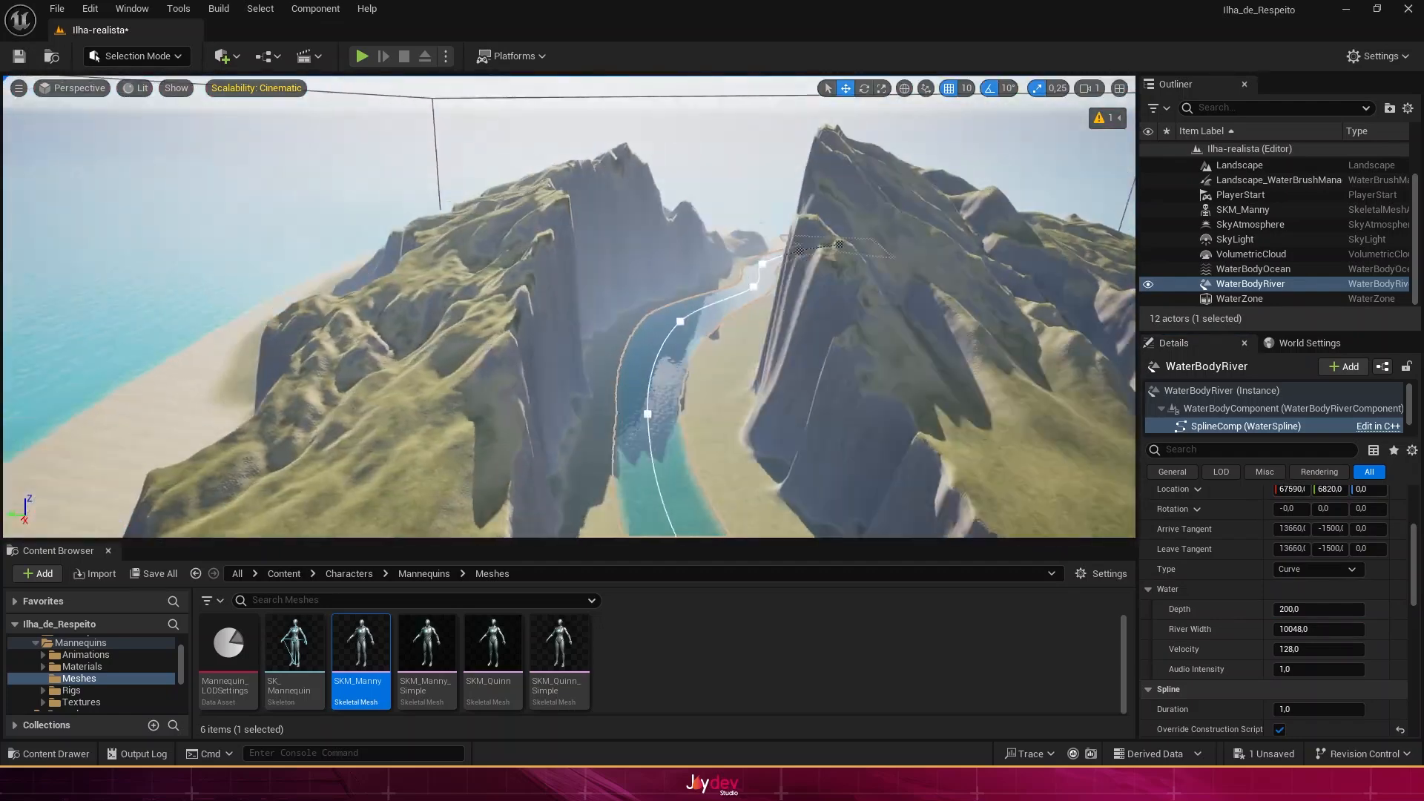
pyautogui.click(1294, 629)
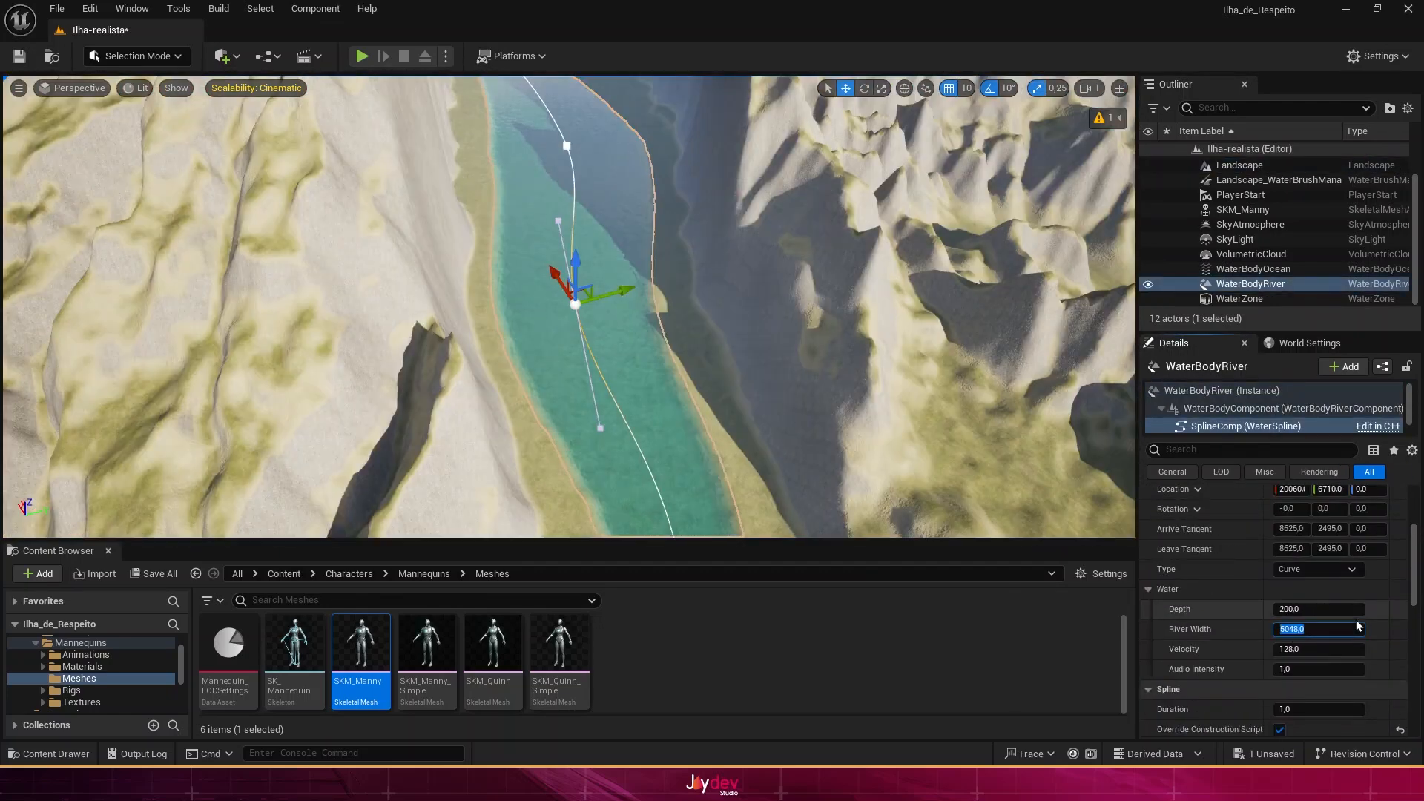
# Step: Play-test the level, running the mannequin through the river and up onto the sandy bank to check the water's depth and width
pyautogui.click(362, 55)
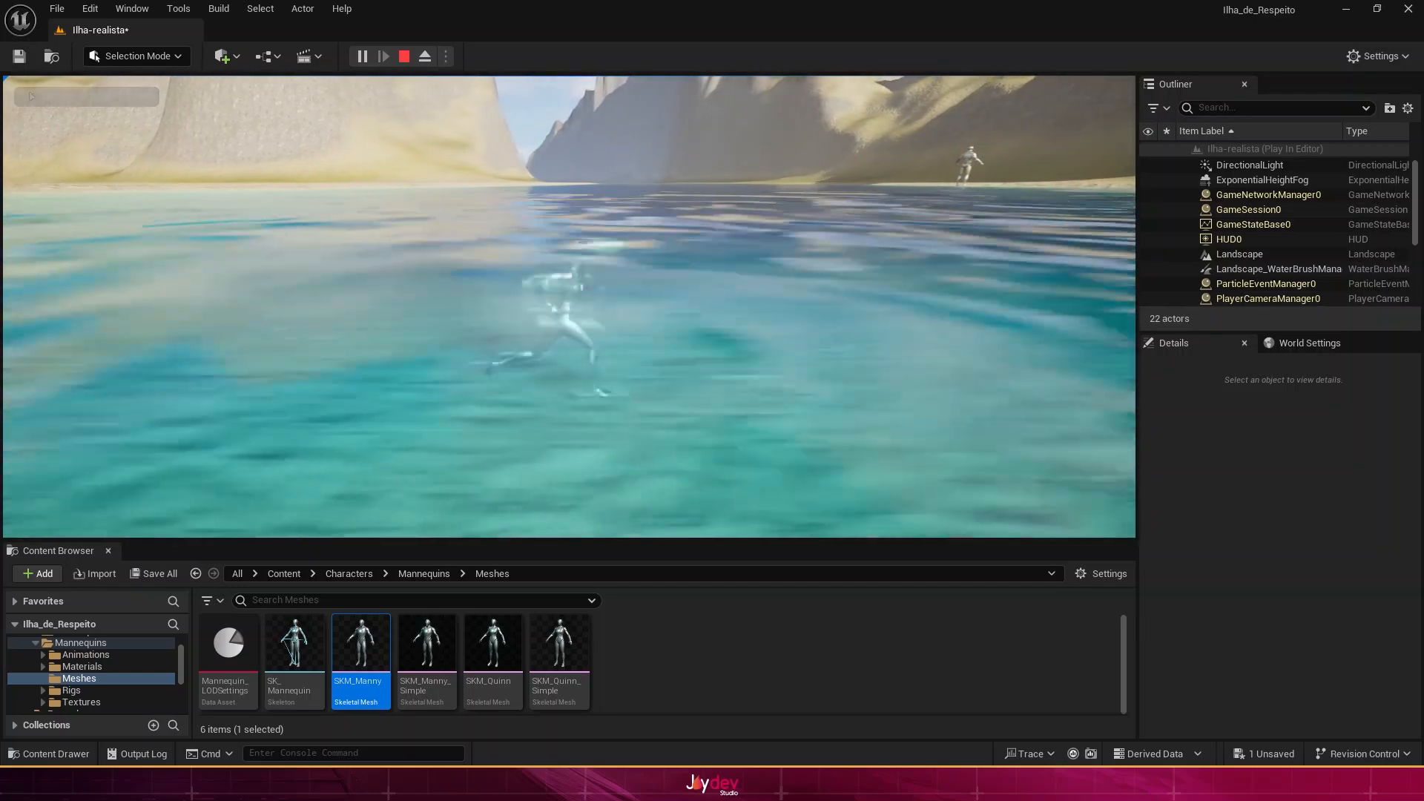
pyautogui.press('d')
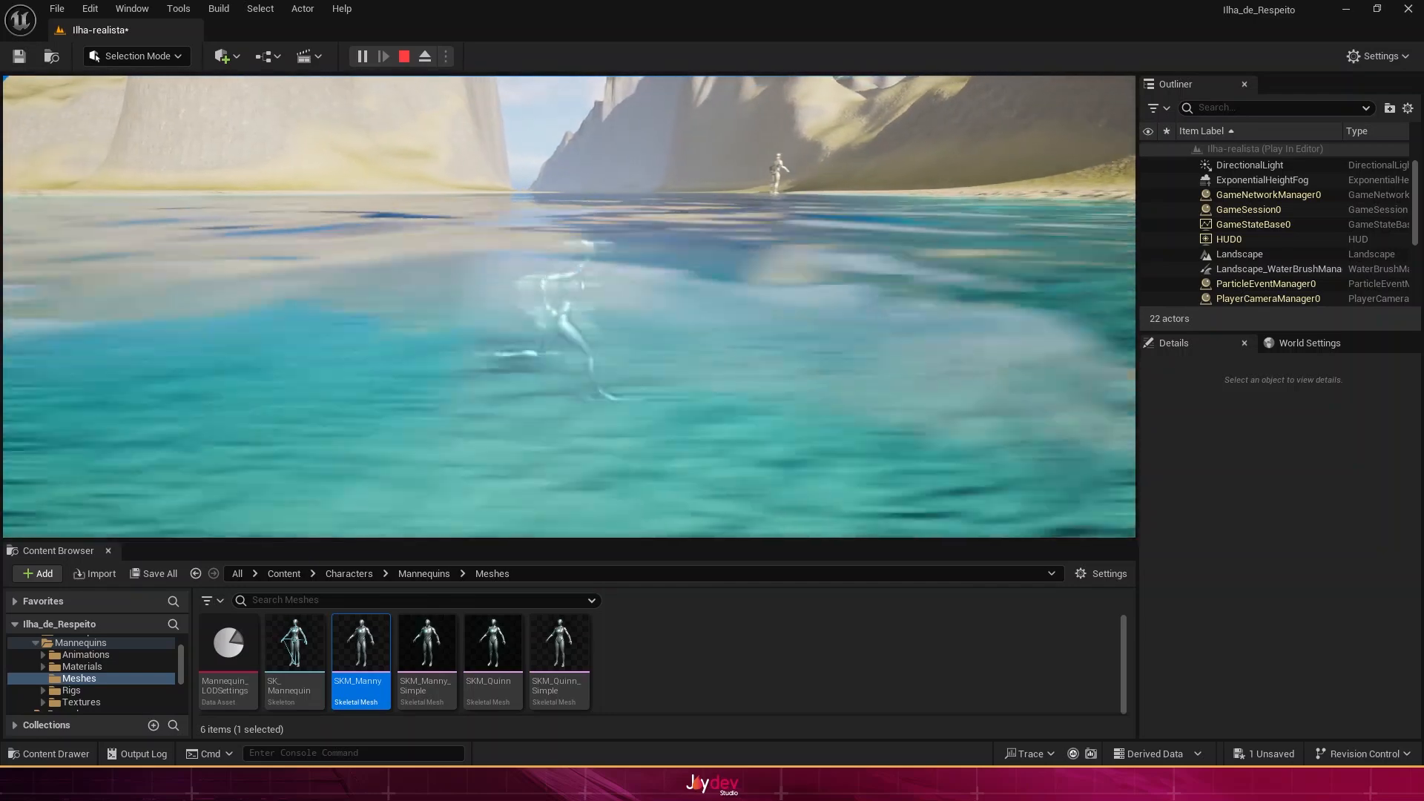
pyautogui.press('d')
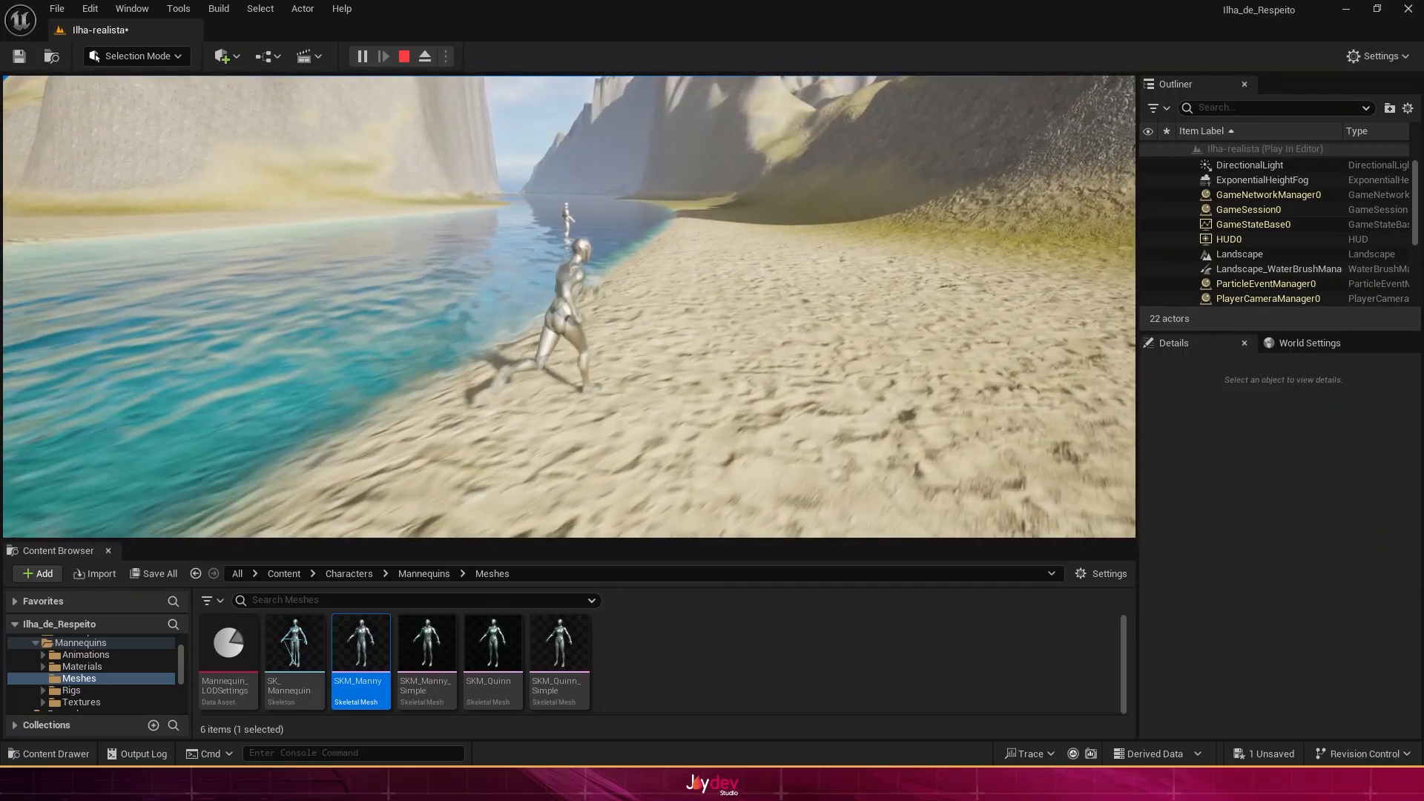
pyautogui.press('w')
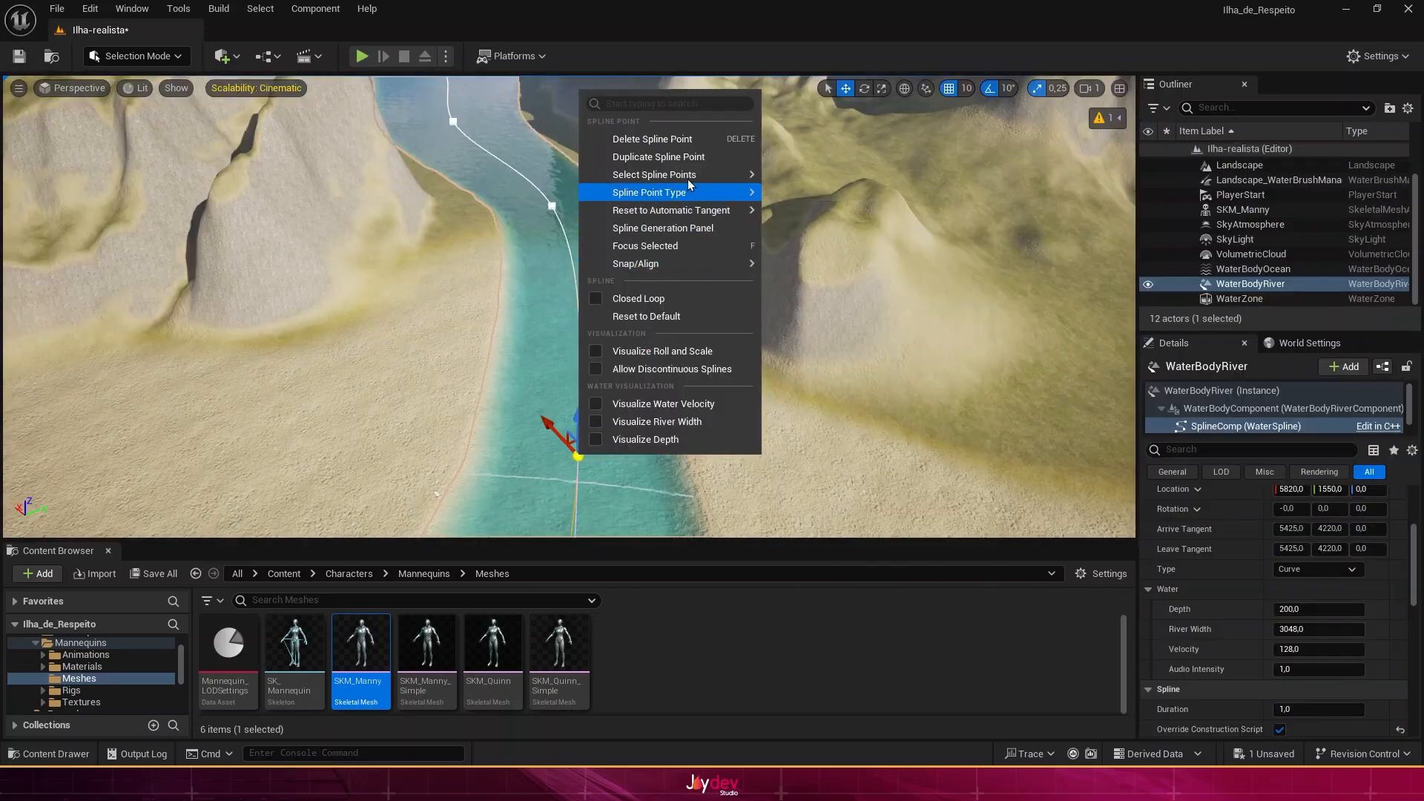
# Step: Select all spline points of WaterBodyRiver and set their Velocity to 1.0
pyautogui.moveTo(688, 176)
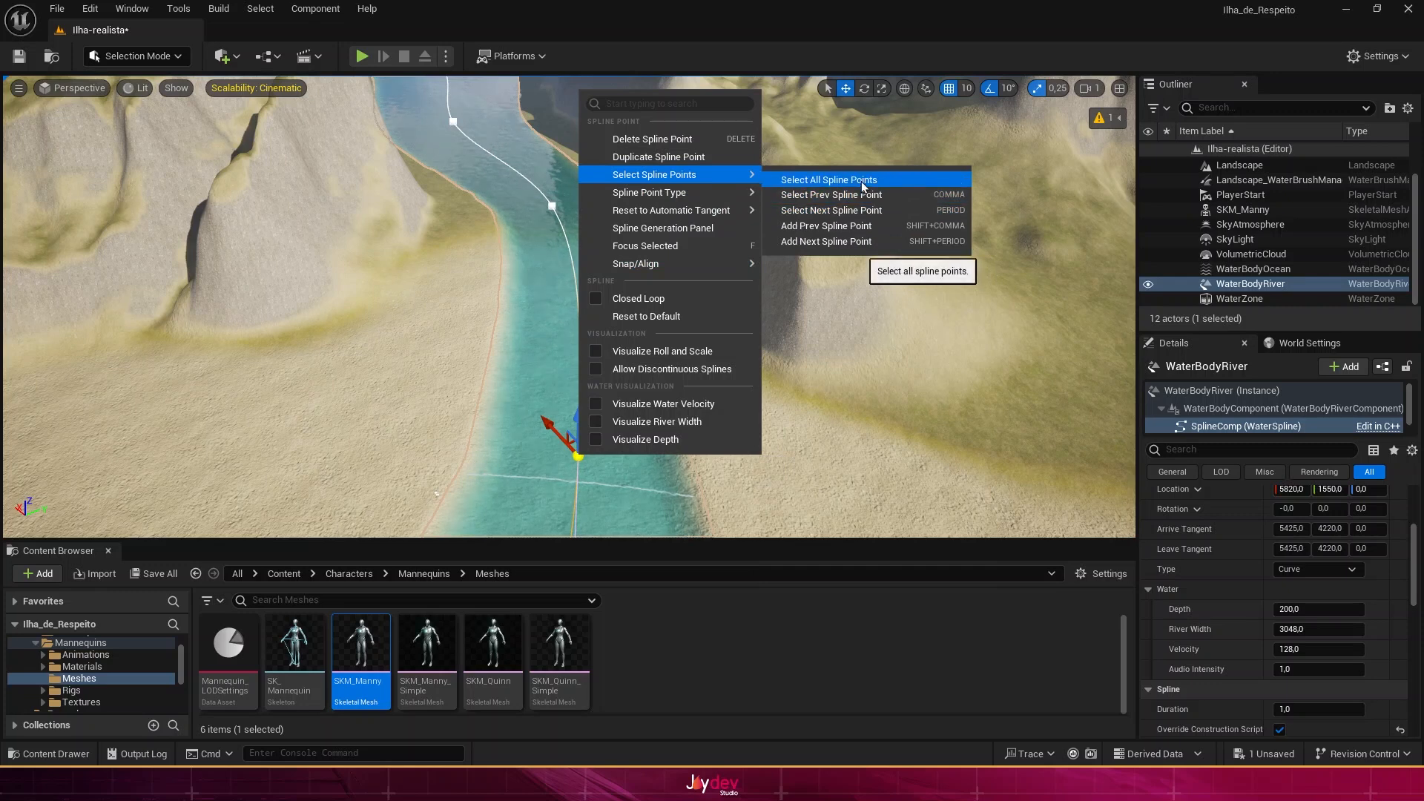
pyautogui.click(829, 178)
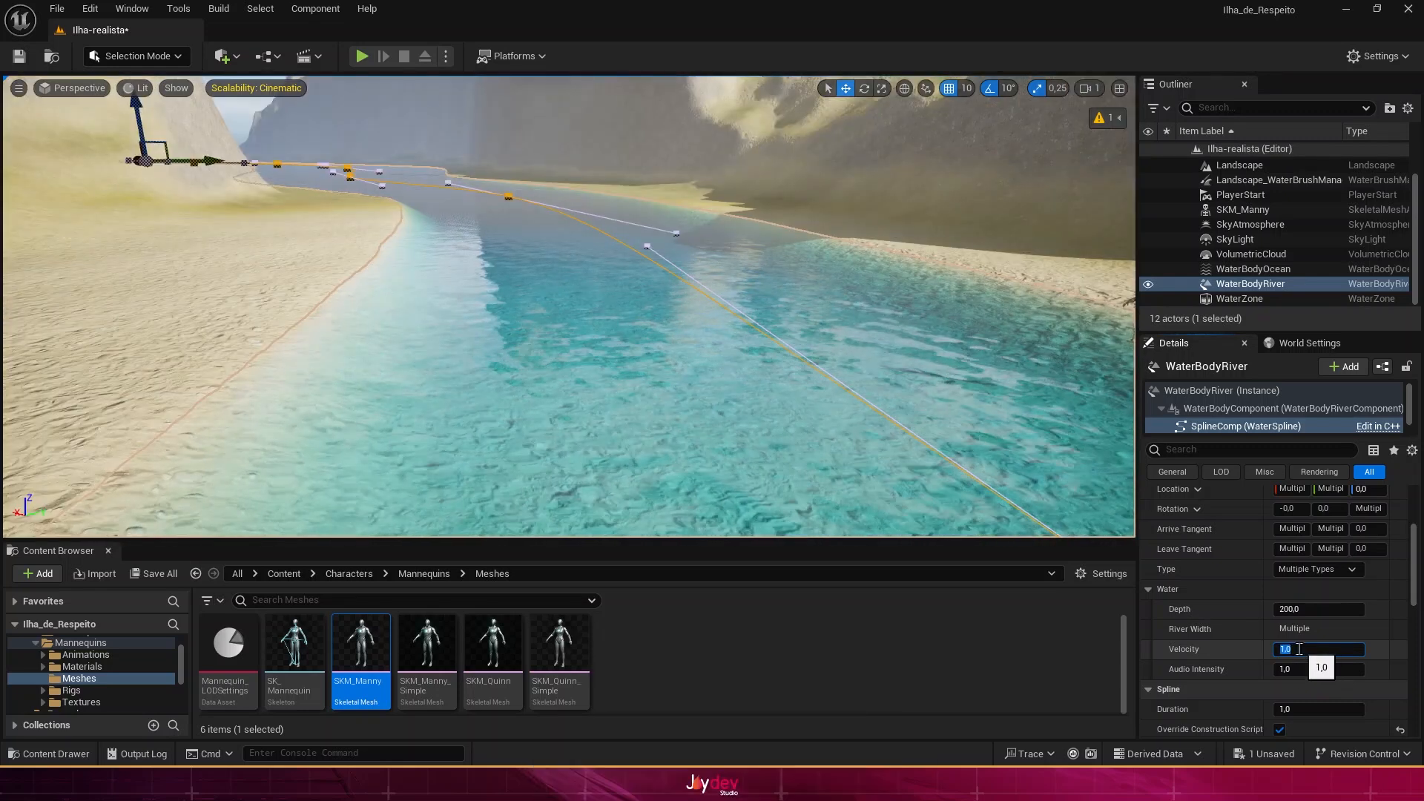
pyautogui.click(1299, 649)
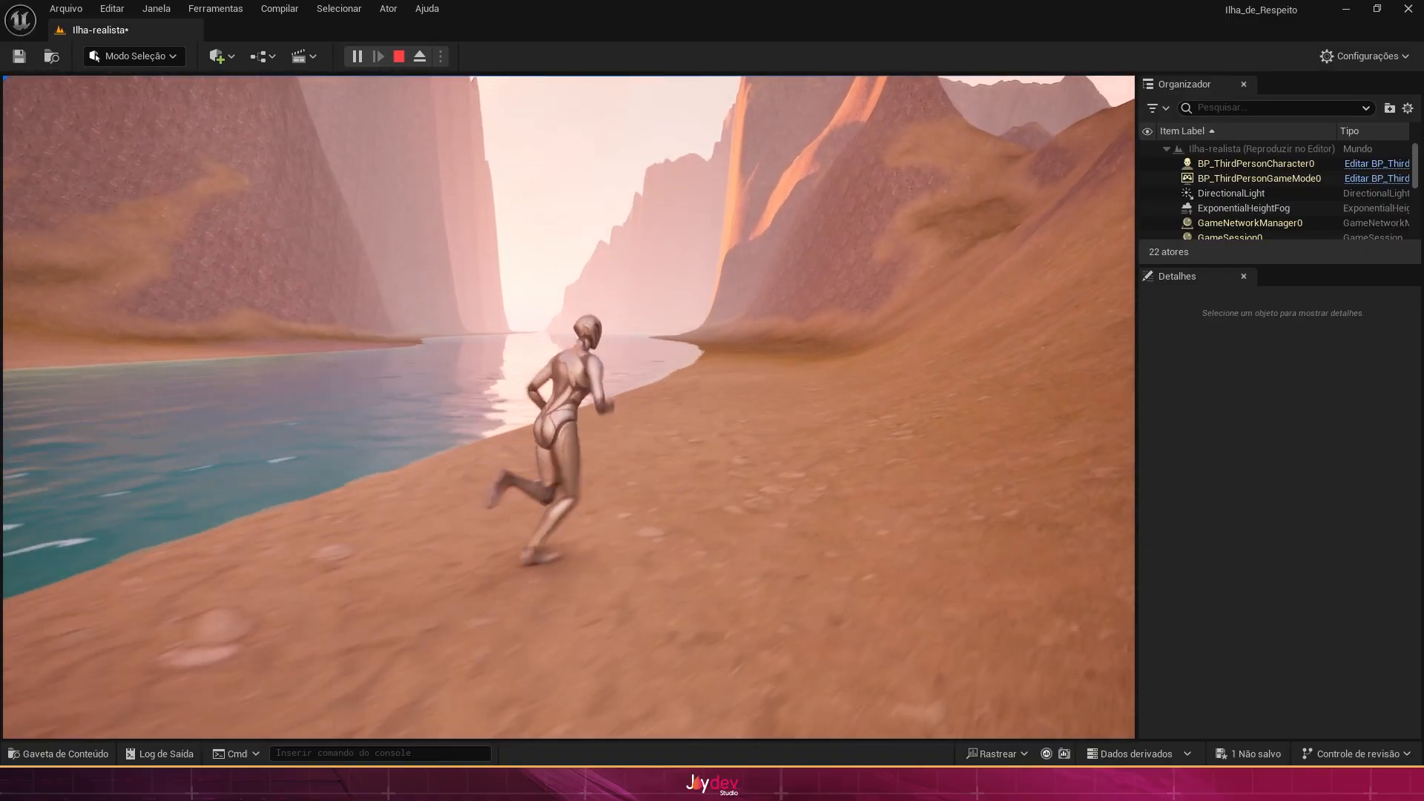
# Step: Run the third-person character along the riverbank in the play session to inspect the reddish-lit valley and river
pyautogui.press('w')
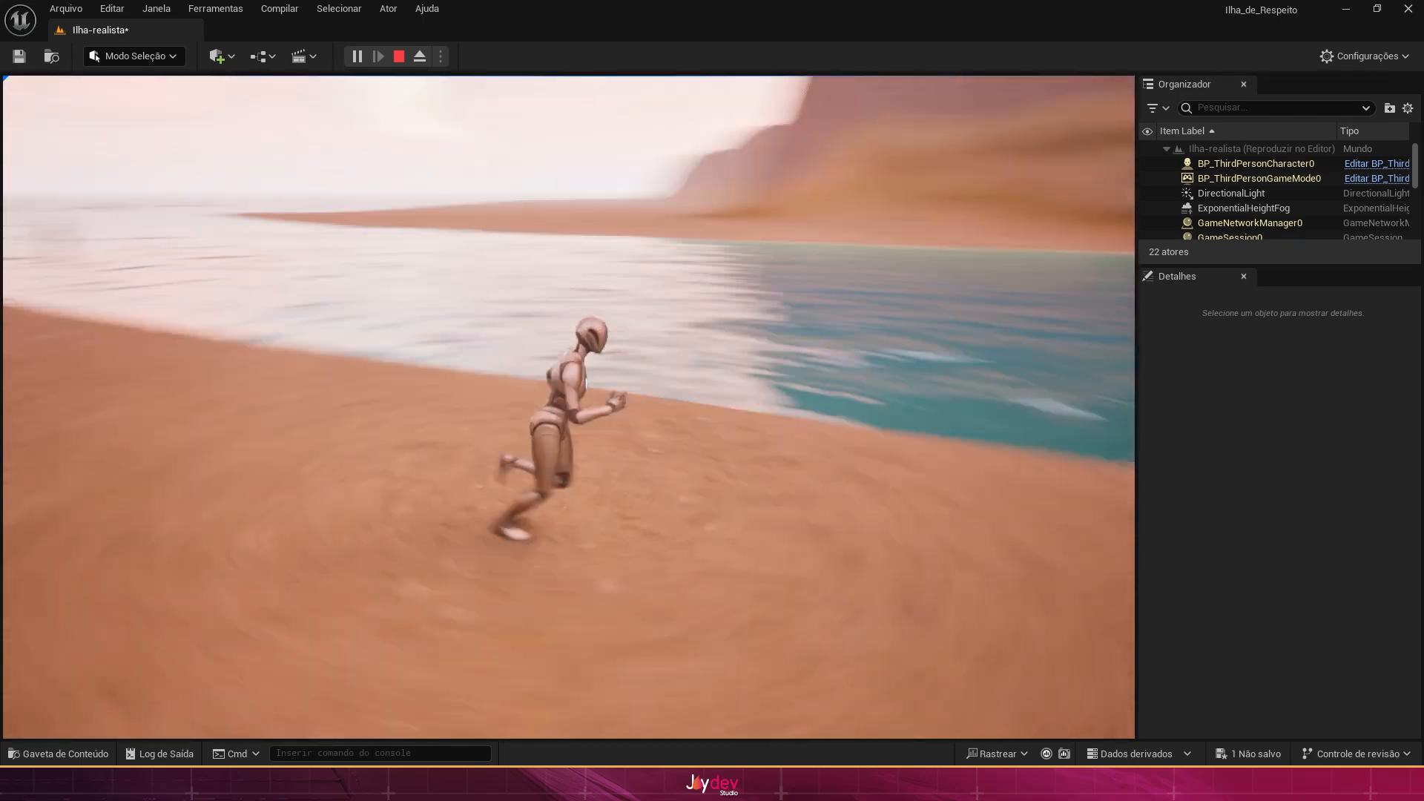